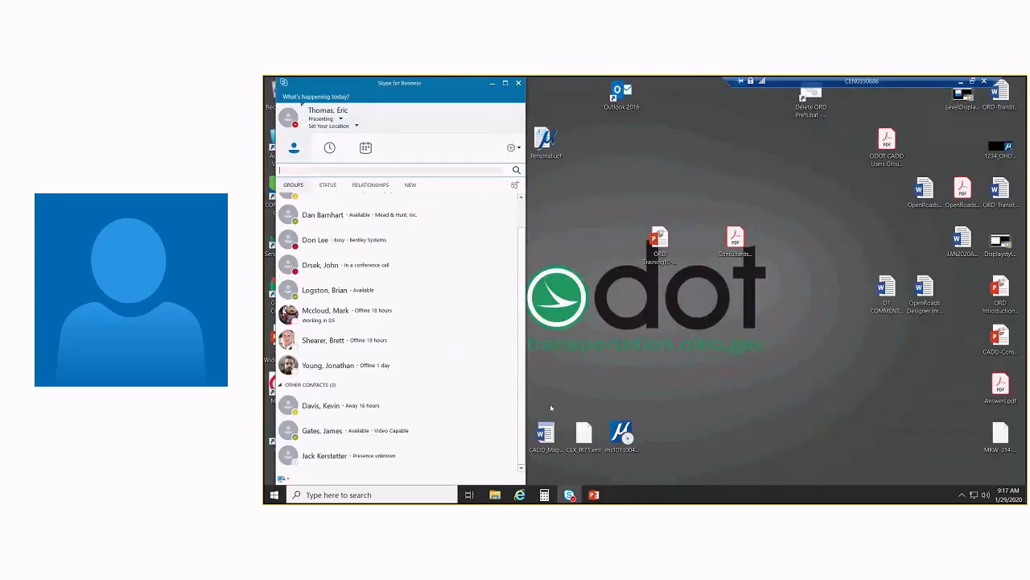
# Launch OpenRoads Designer, skip the ProjectWise login, and load the recent file 123456_KM001.dgn
pyautogui.click(491, 84)
pyautogui.doubleClick(432, 92)
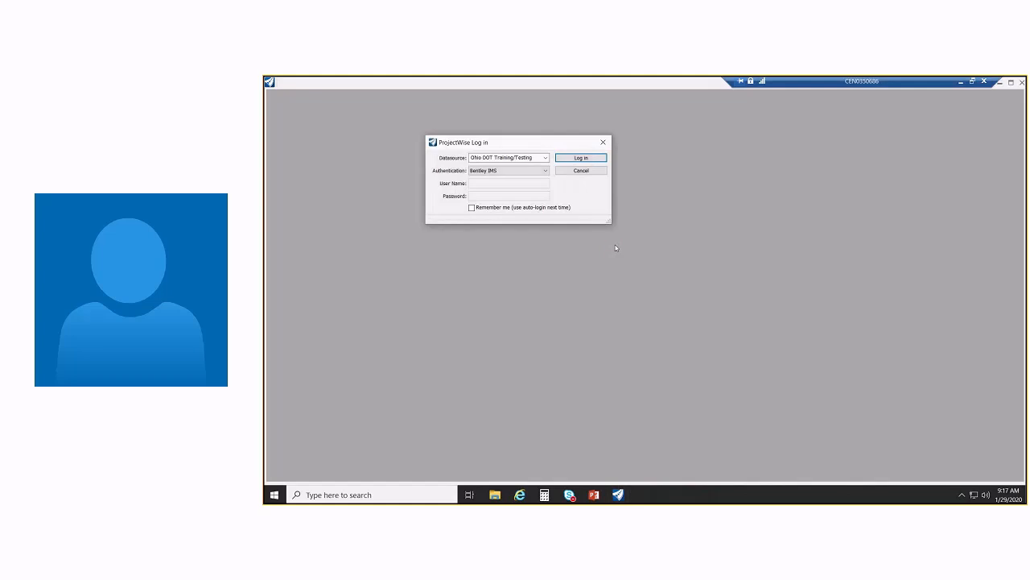
pyautogui.click(599, 172)
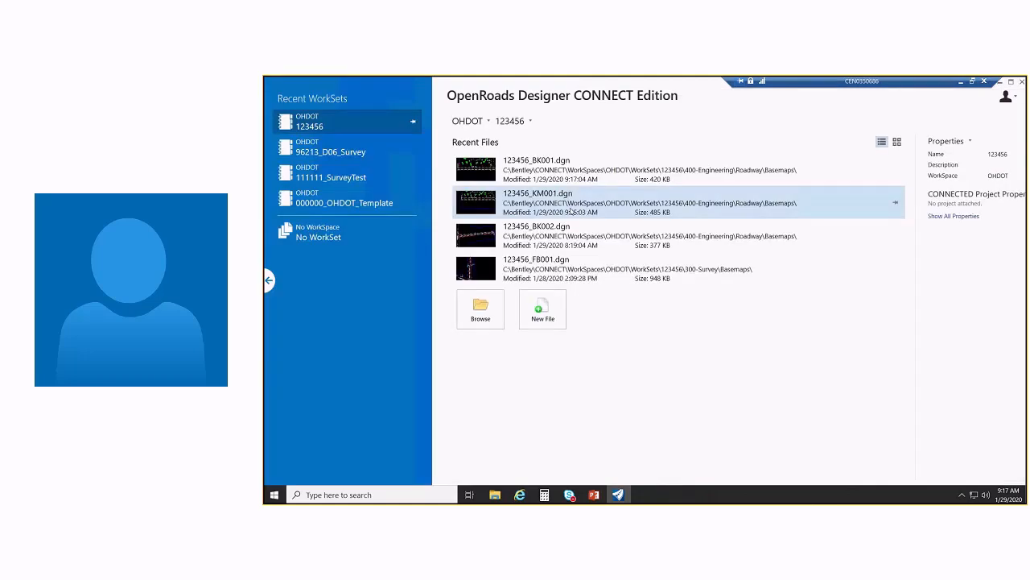
pyautogui.click(570, 210)
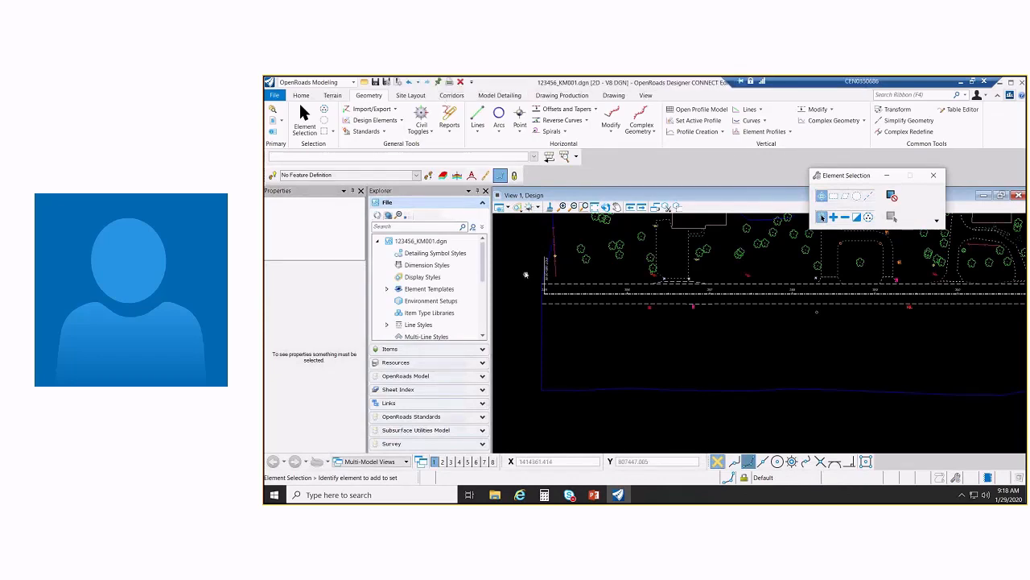
# Open the recent file 123456_BK001.dgn in place of the current drawing
pyautogui.click(301, 96)
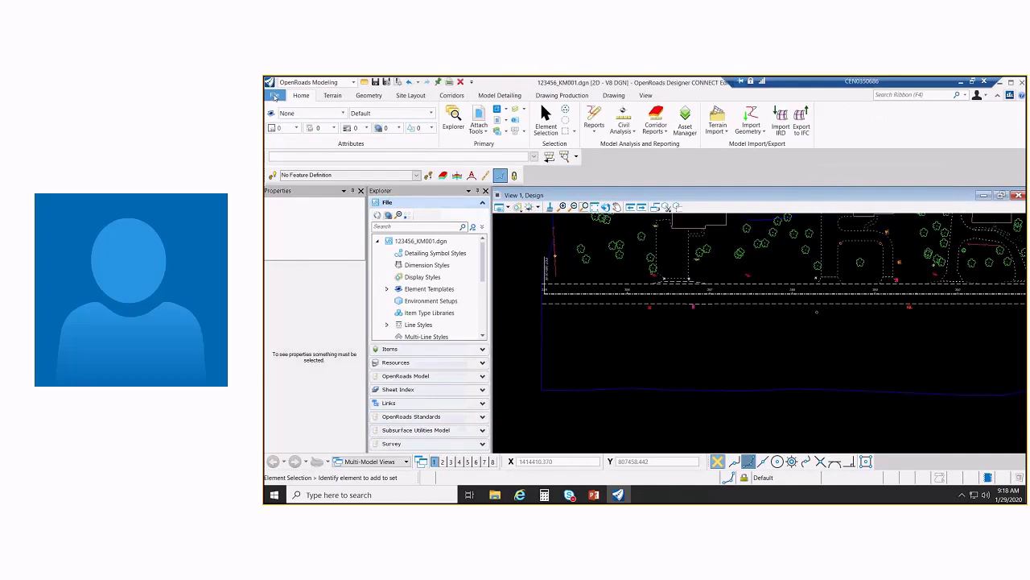
pyautogui.click(274, 96)
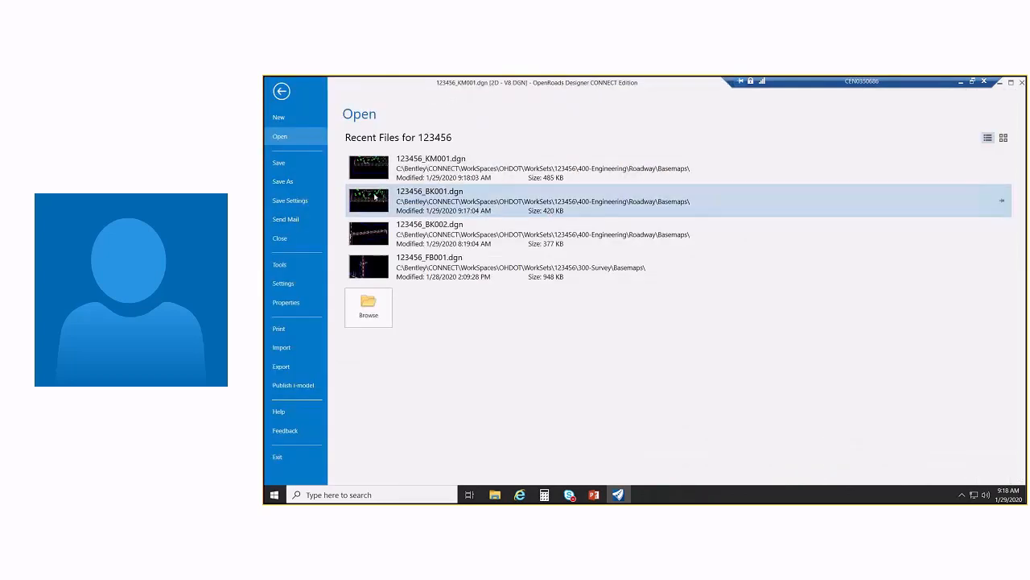
pyautogui.click(374, 196)
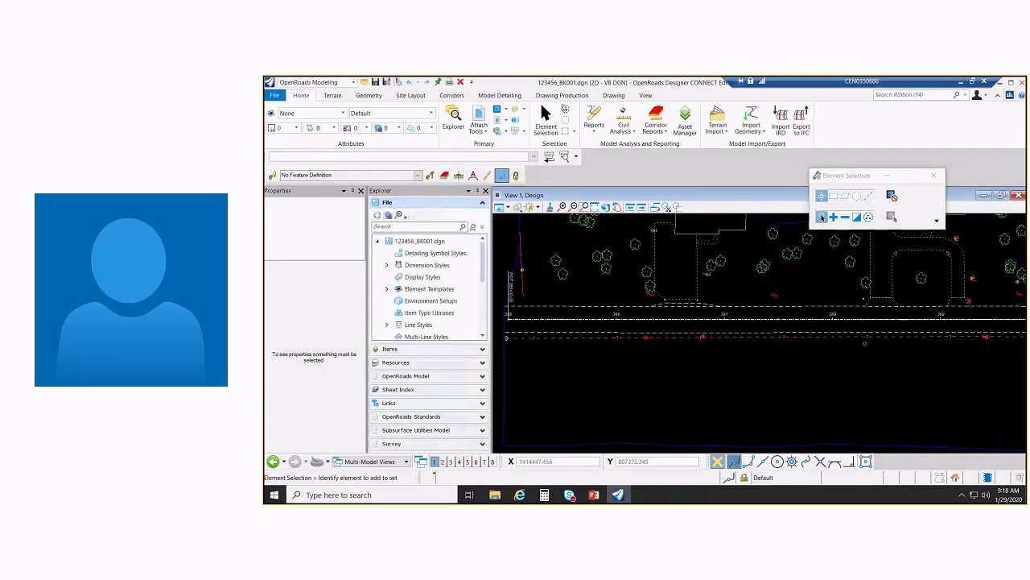
# Open the profile of the CLP_S185 centerline in View 2 and reposition its window over the plan view
pyautogui.click(532, 319)
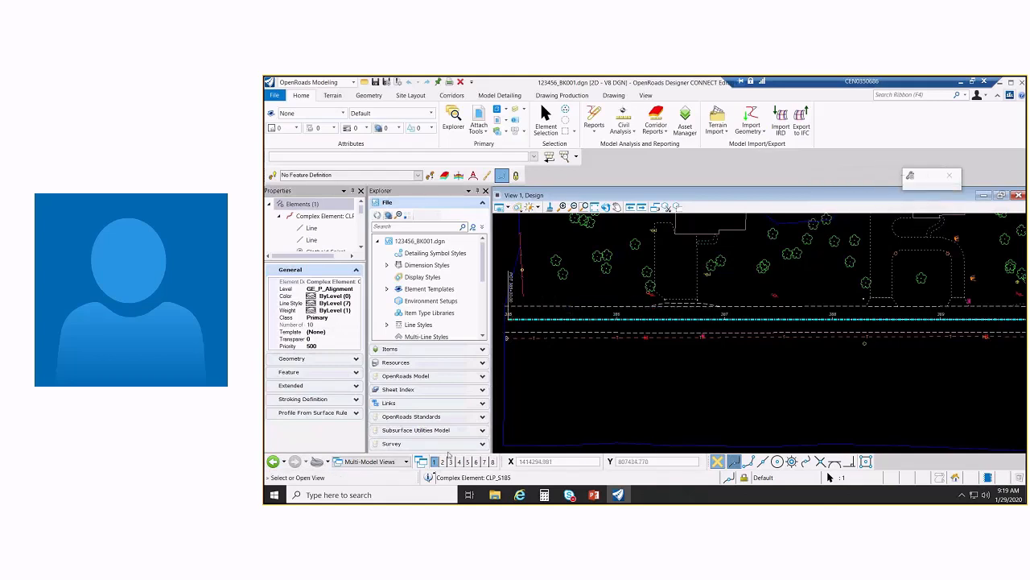
pyautogui.click(443, 461)
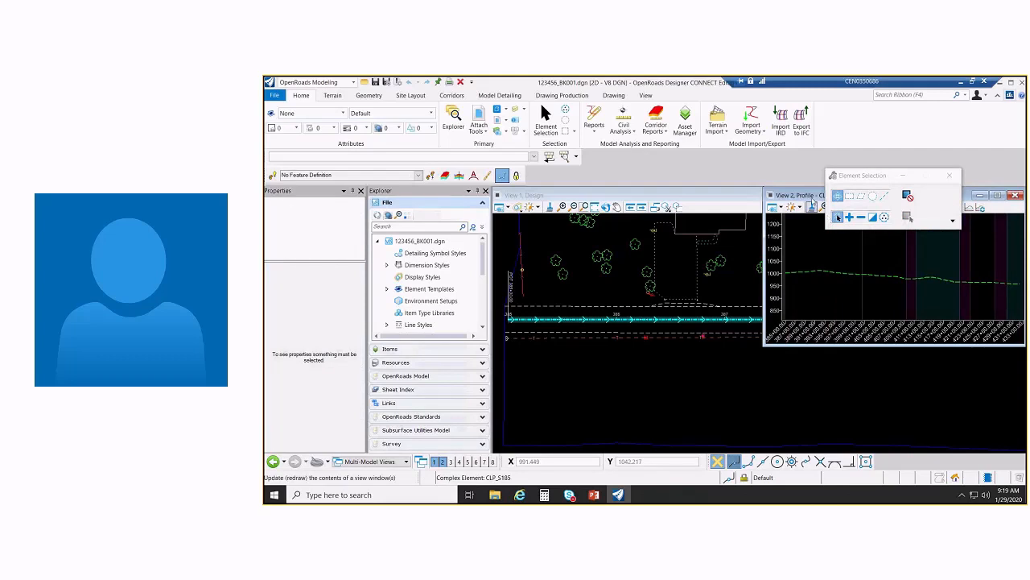
pyautogui.moveTo(801, 195); pyautogui.dragTo(777, 224)
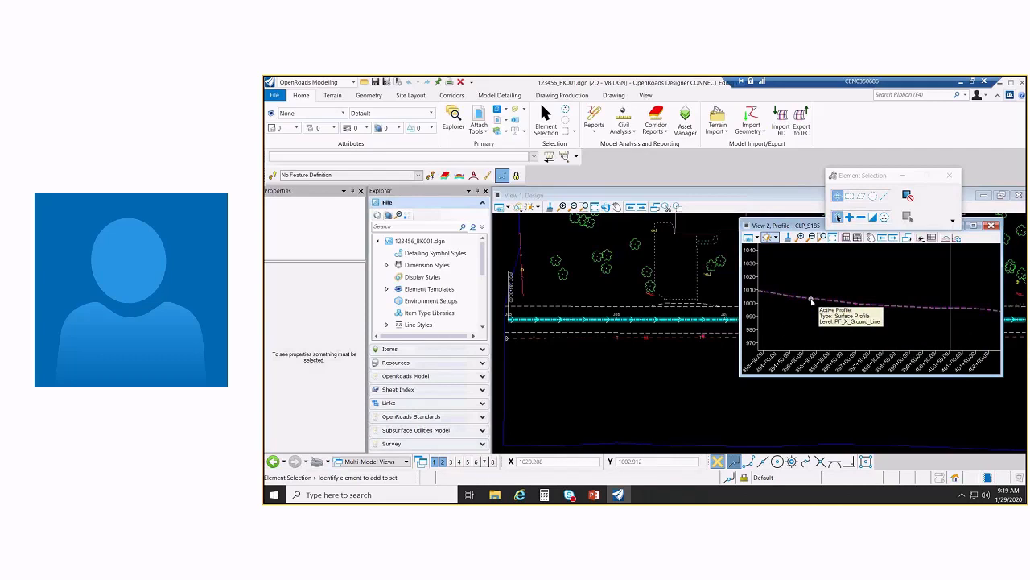
# Inspect the properties and feature definition of the active ground-line profile in View 2
pyautogui.click(811, 300)
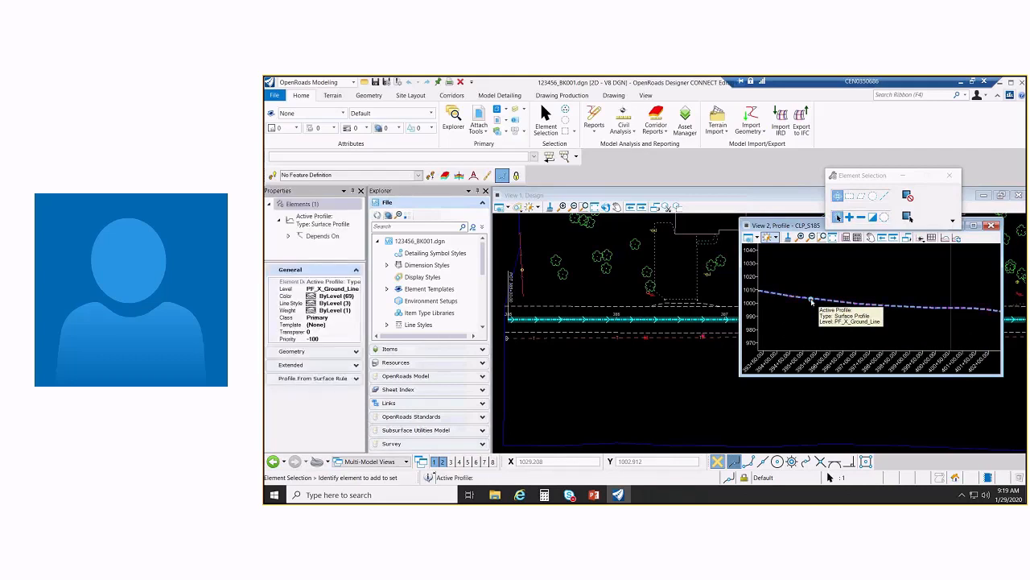
pyautogui.moveTo(831, 299)
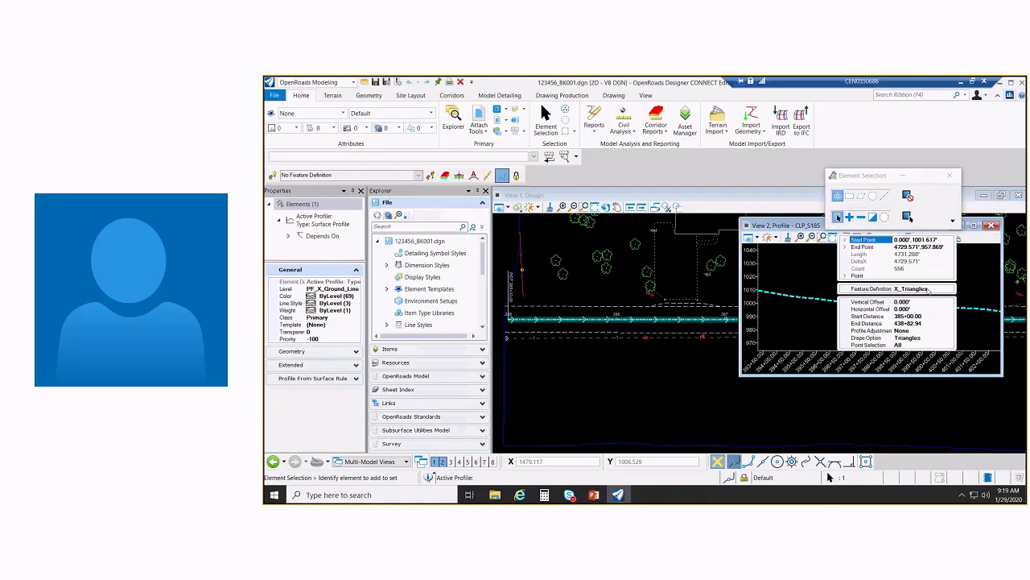
pyautogui.click(810, 275)
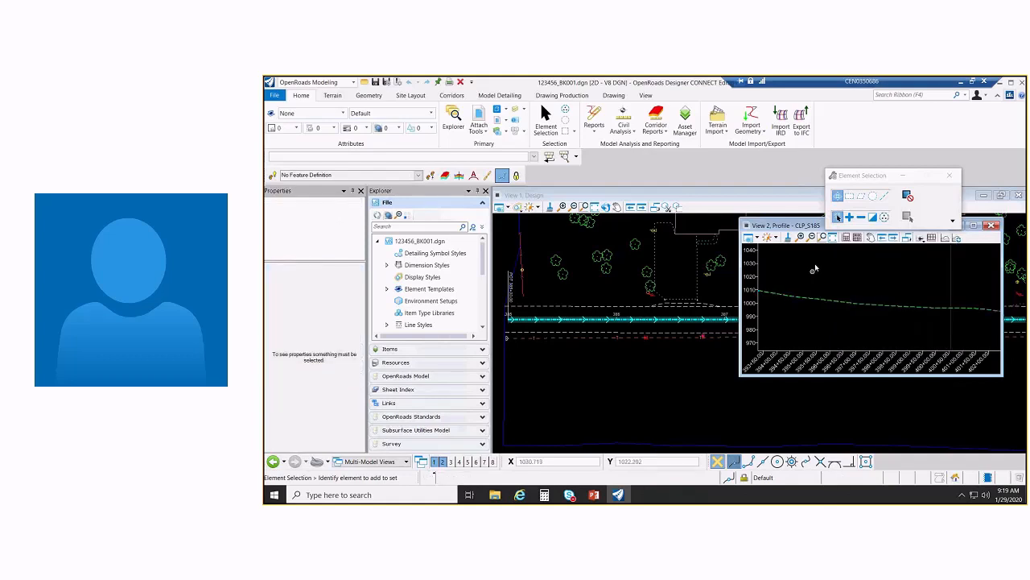
# Set up Profile From Surface with feature definition GE_P_Alignment and the name OFFSET, after shifting the profile window aside
pyautogui.moveTo(809, 225); pyautogui.dragTo(785, 241)
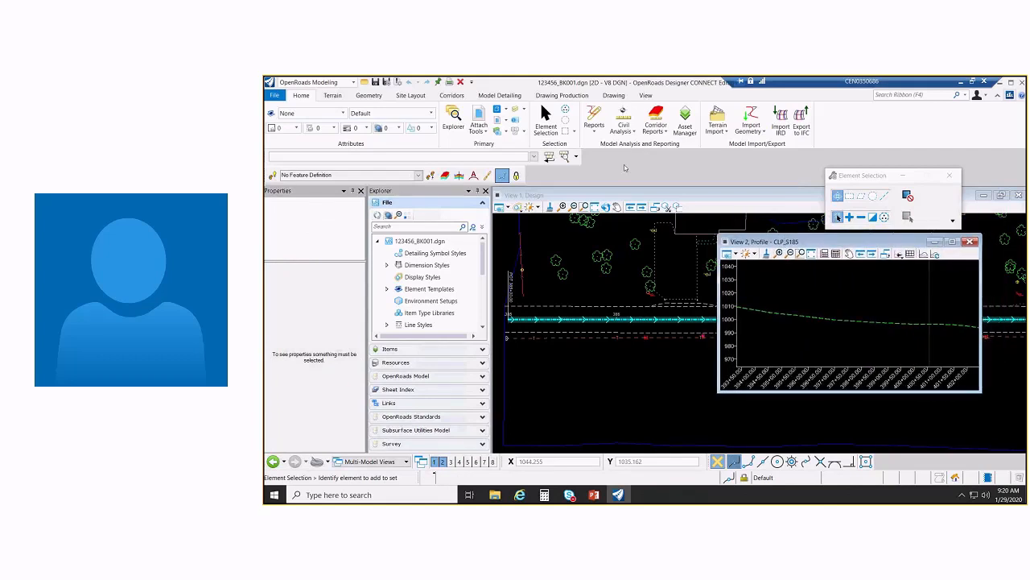
pyautogui.click(369, 95)
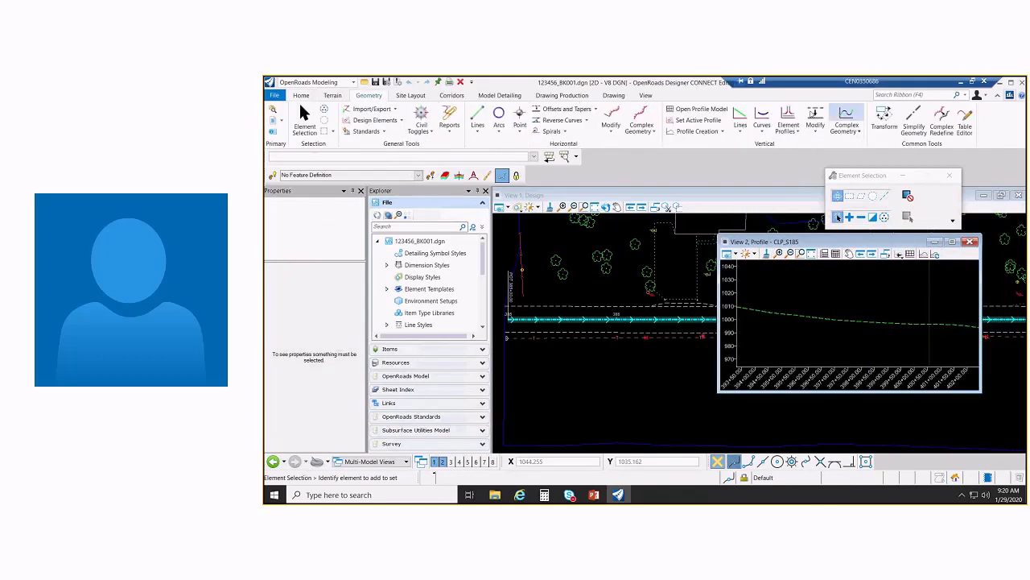
pyautogui.click(722, 132)
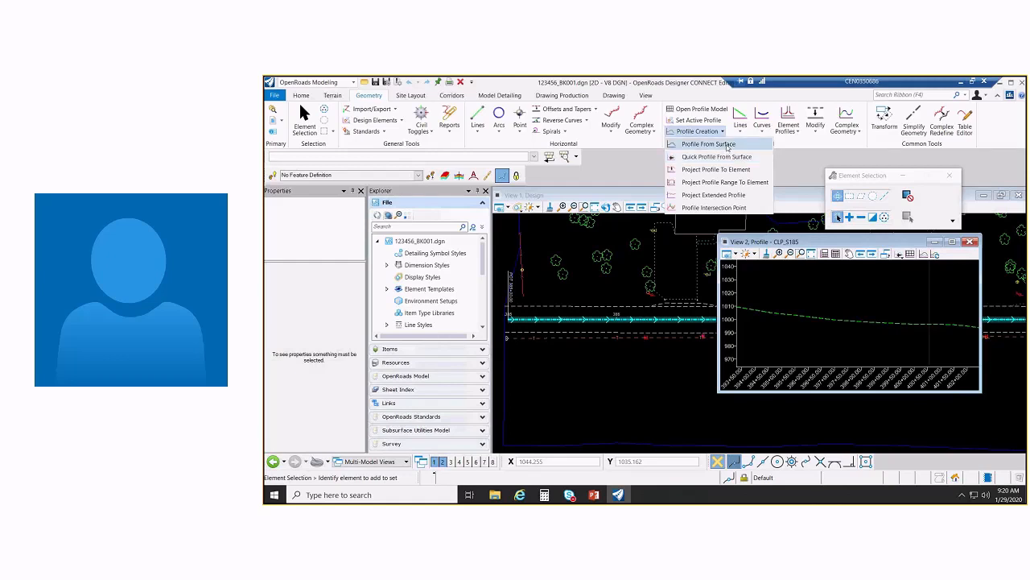
pyautogui.click(727, 144)
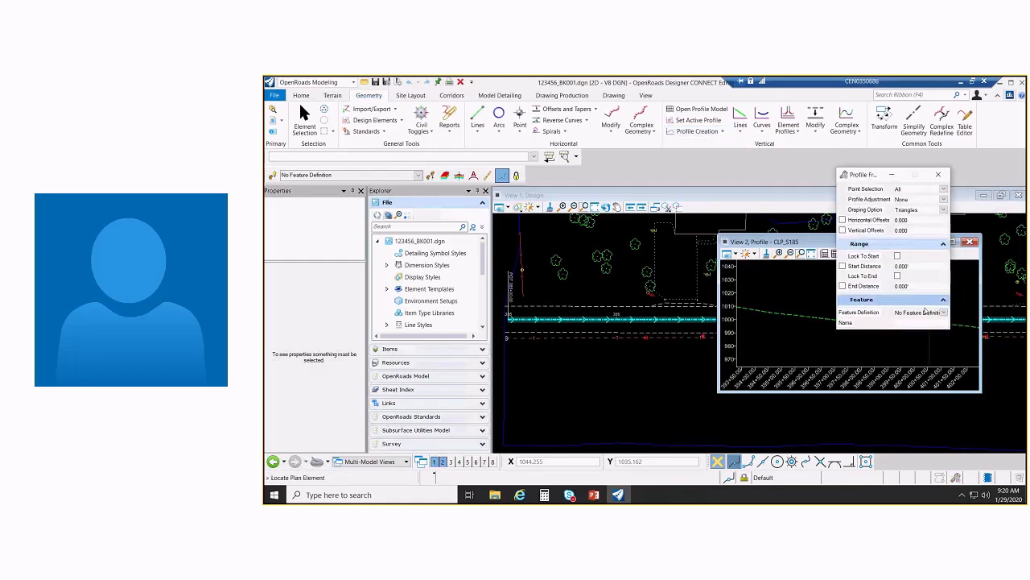
pyautogui.click(945, 312)
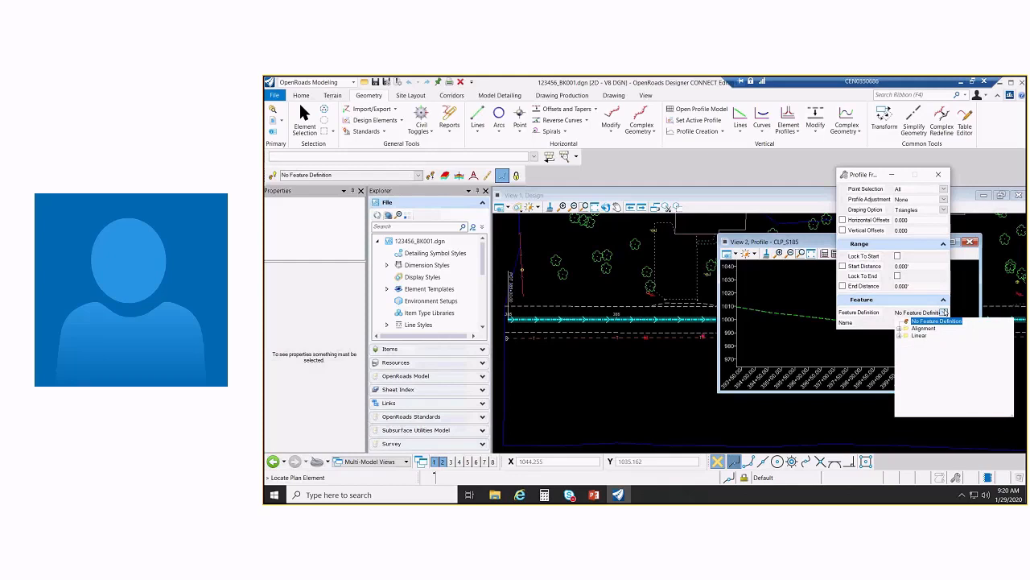
pyautogui.click(899, 329)
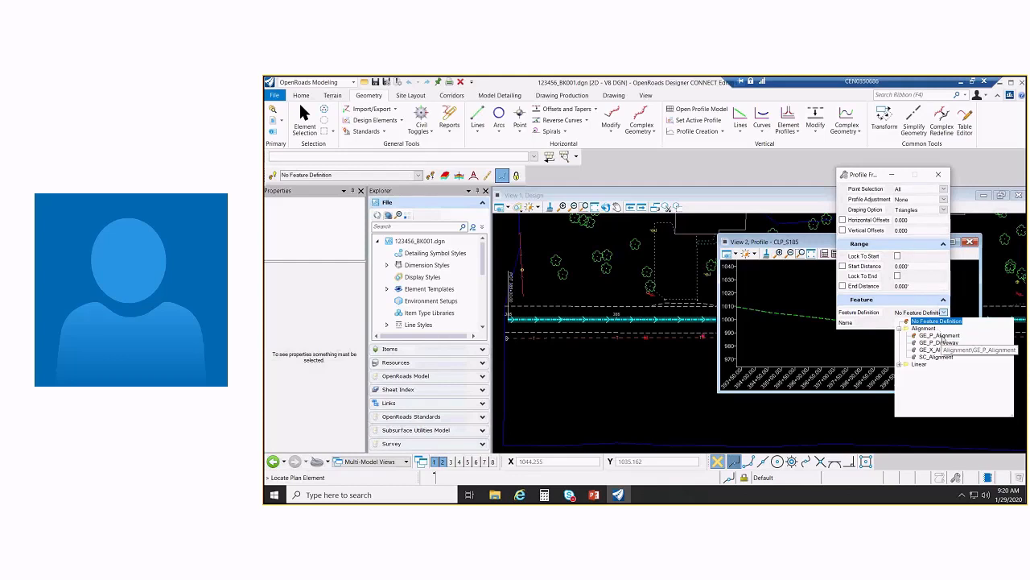
pyautogui.click(939, 336)
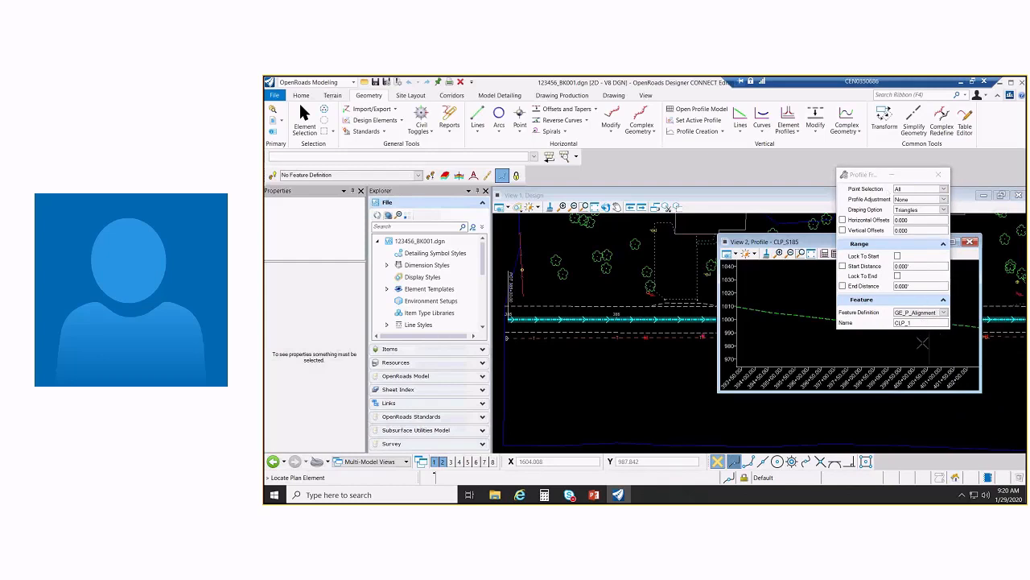
pyautogui.doubleClick(908, 322)
pyautogui.write('OFFSET')
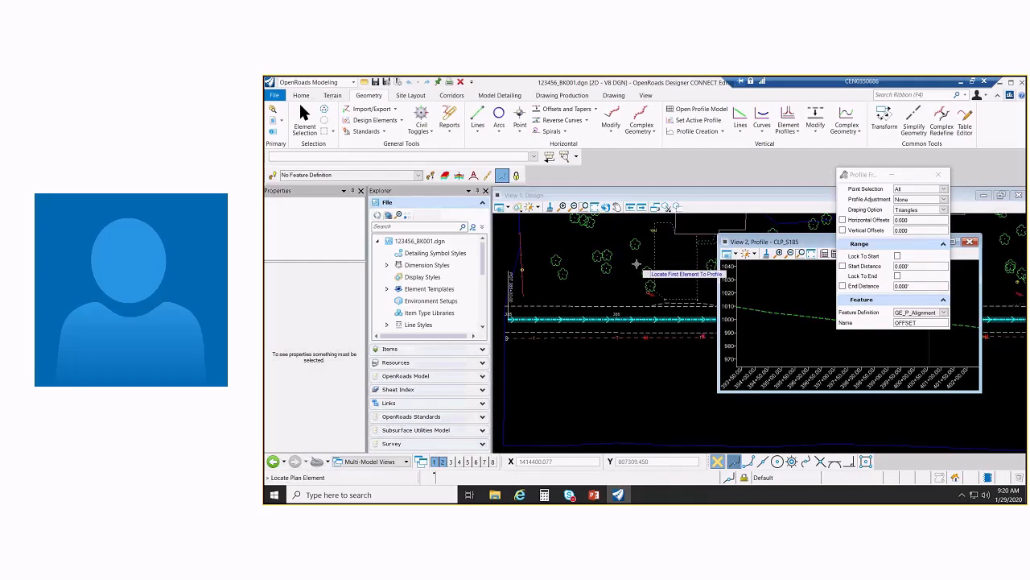
# Choose the CLP_S185 centerline as the element to profile and the active terrain model as the reference surface
pyautogui.click(574, 319)
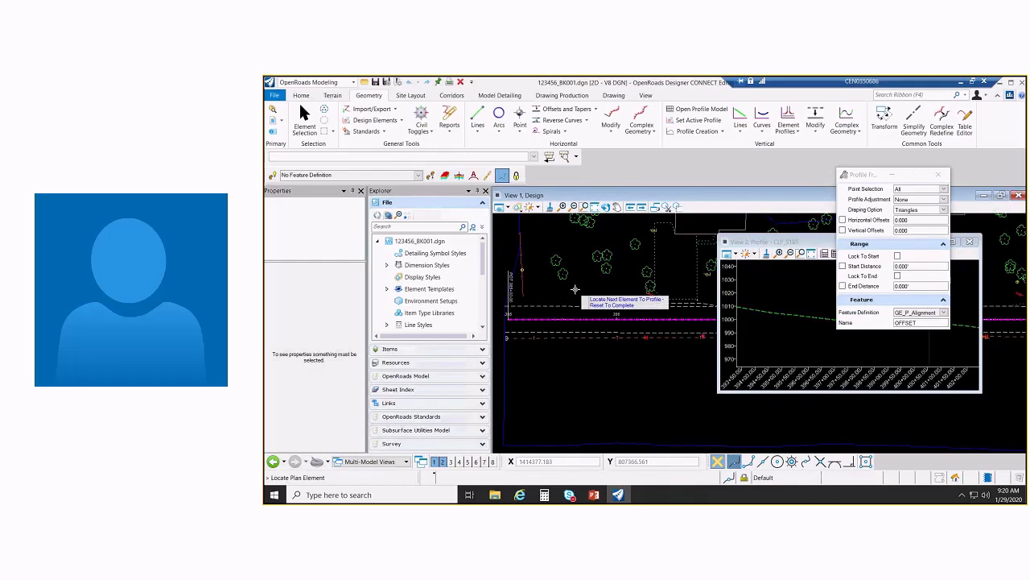
pyautogui.rightClick(575, 288)
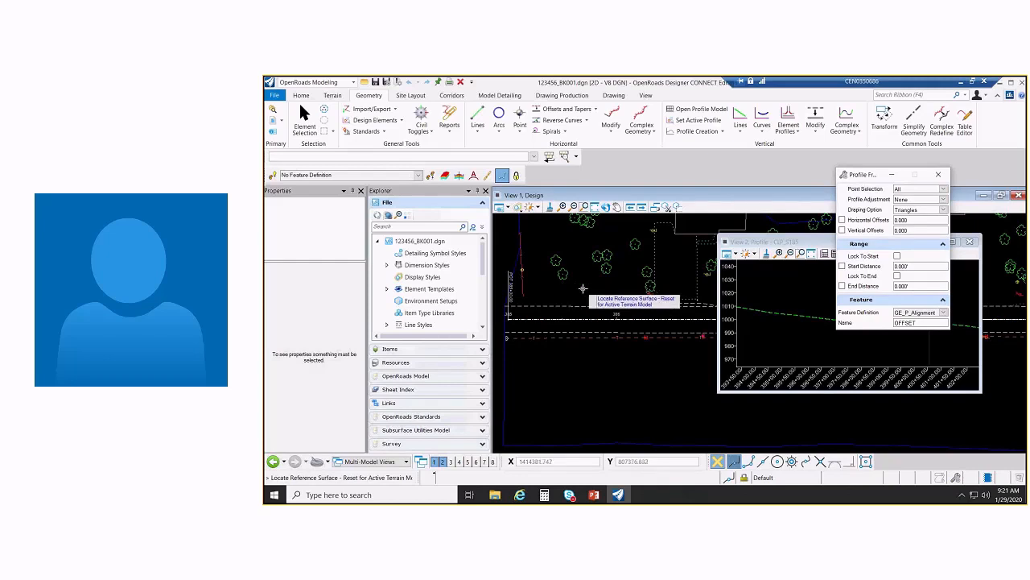
pyautogui.click(586, 280)
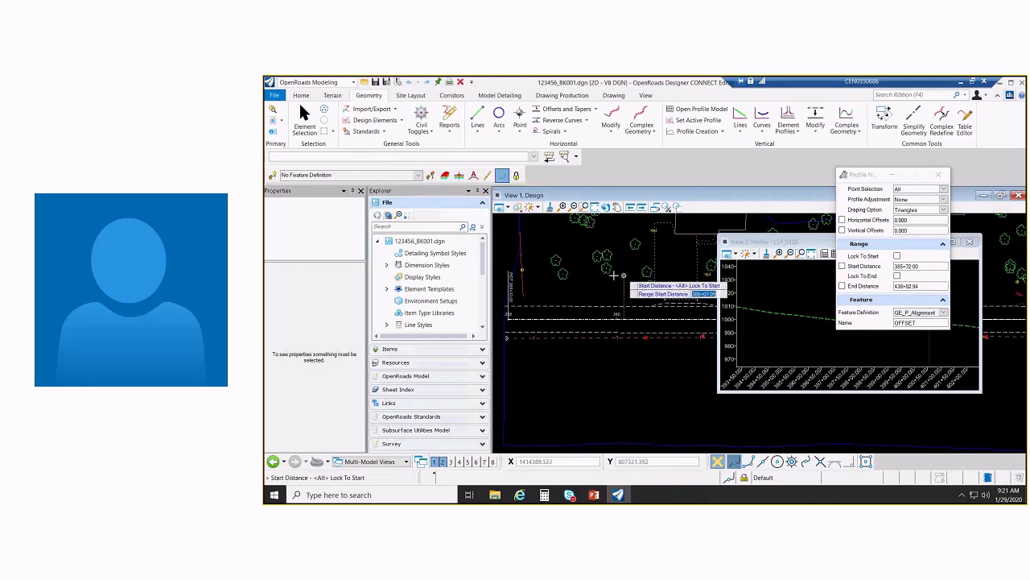
# Limit the surface profile to the range from station 386+00 to station 396+00
pyautogui.write('3')
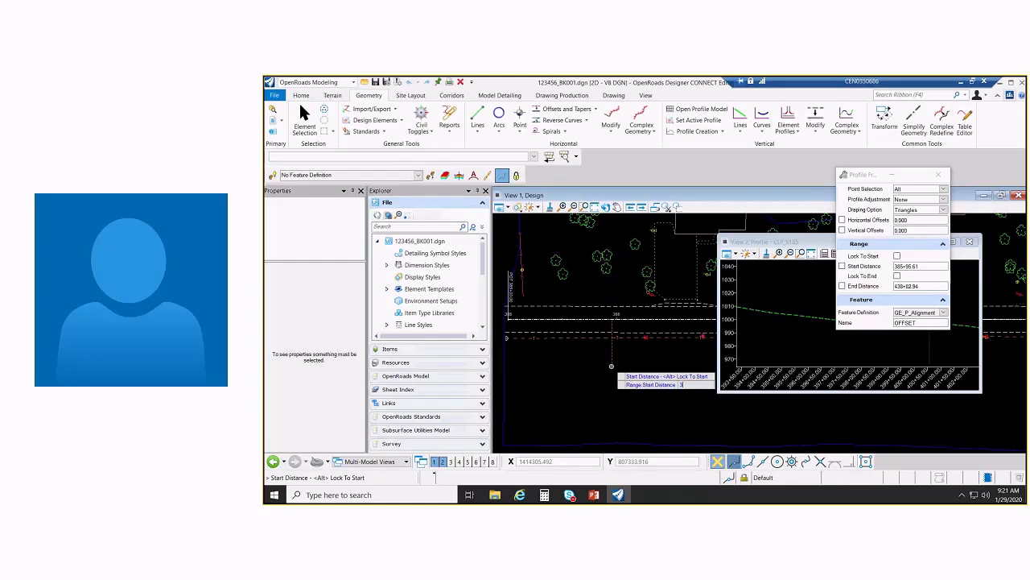
pyautogui.write('86+00')
pyautogui.press('Return')
pyautogui.click(620, 394)
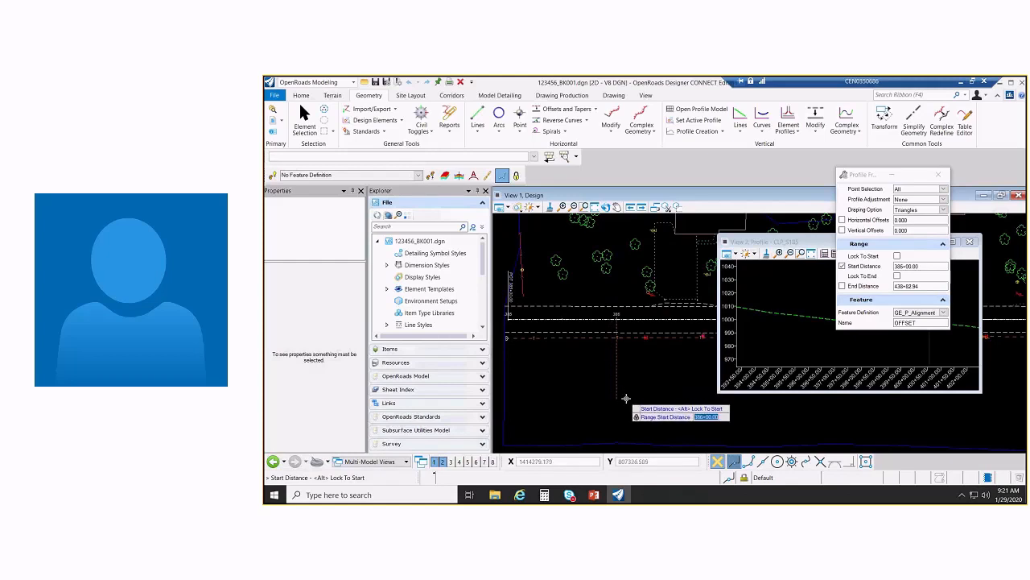
pyautogui.write('396+00')
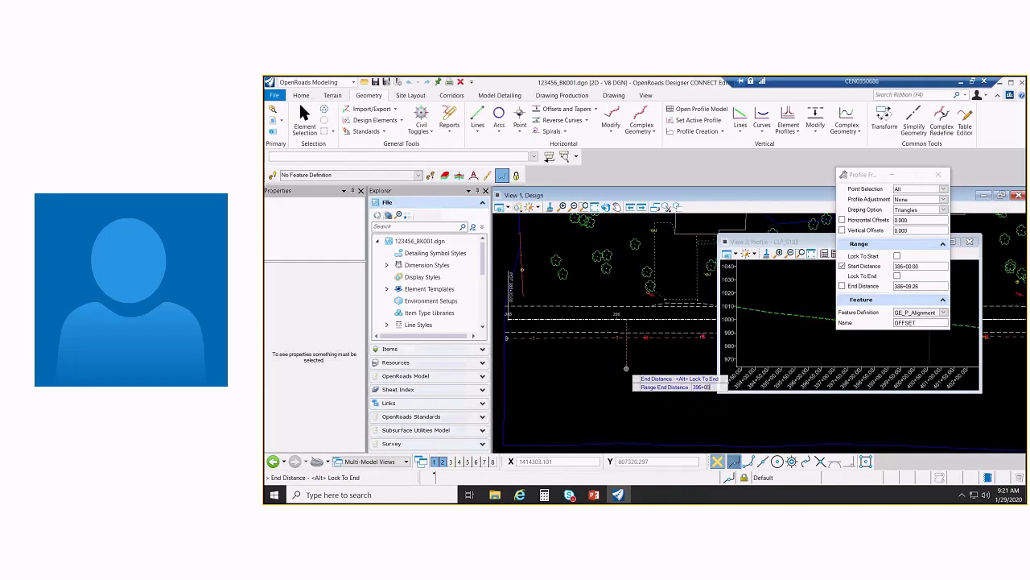
pyautogui.press('Return')
pyautogui.click(626, 369)
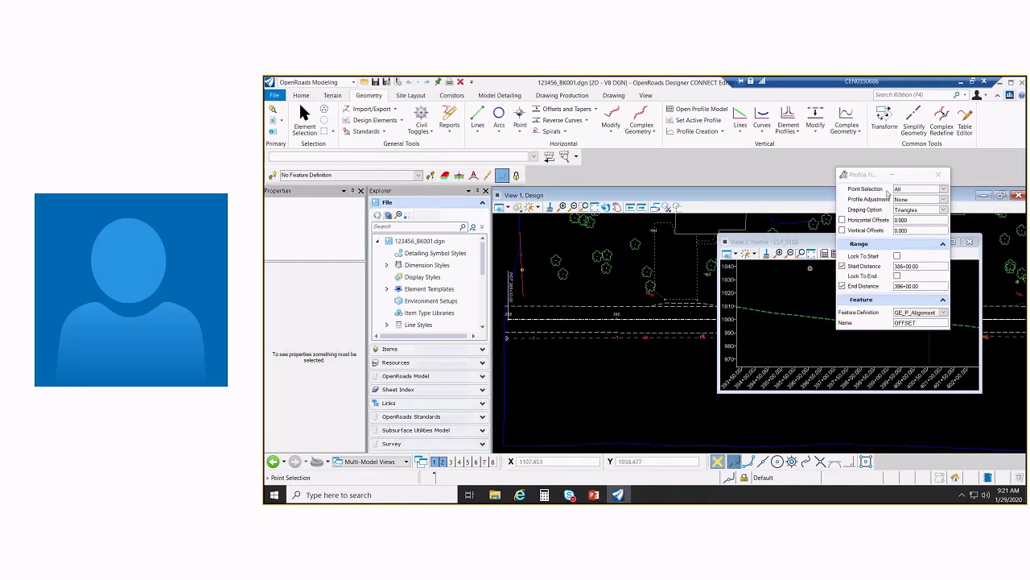
# Accept All for point selection, None for profile adjustment and Triangles for the draping option
pyautogui.click(943, 190)
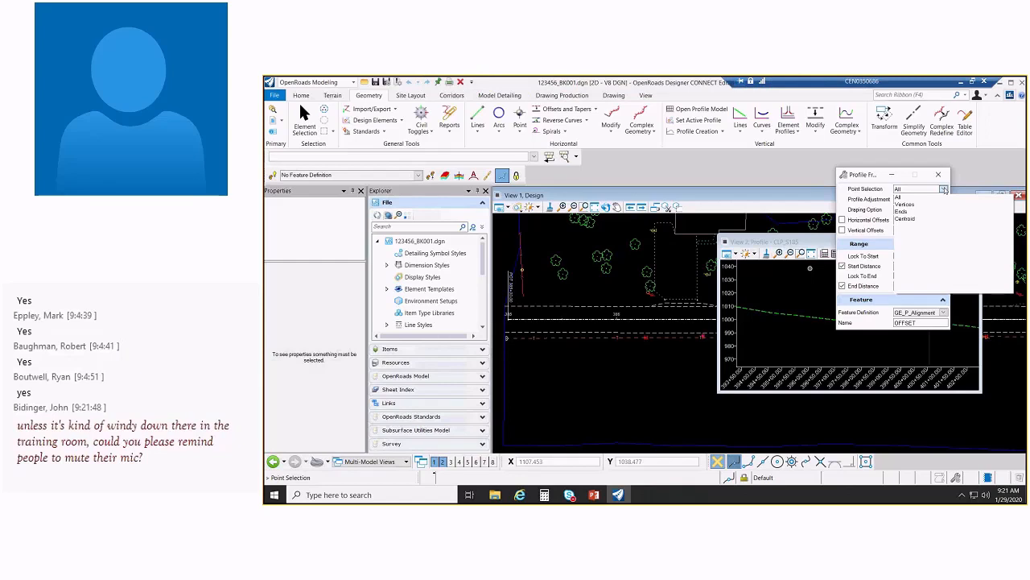
pyautogui.click(909, 198)
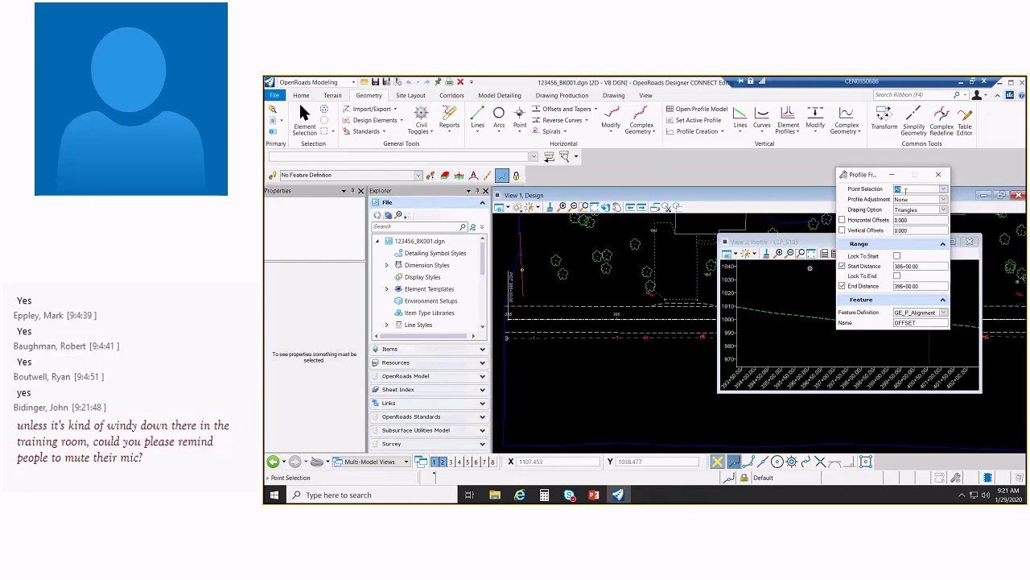
pyautogui.click(615, 289)
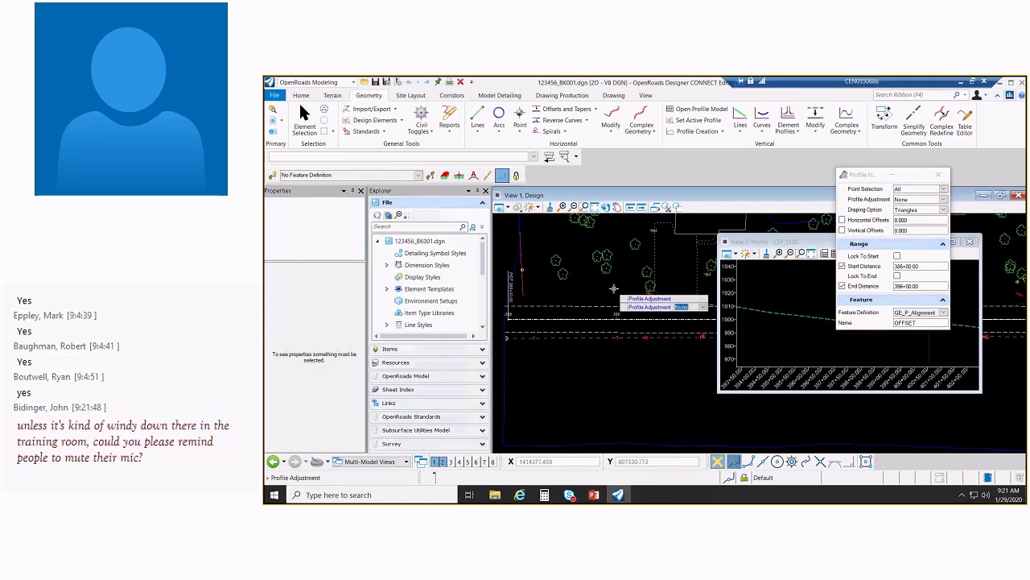
pyautogui.click(944, 199)
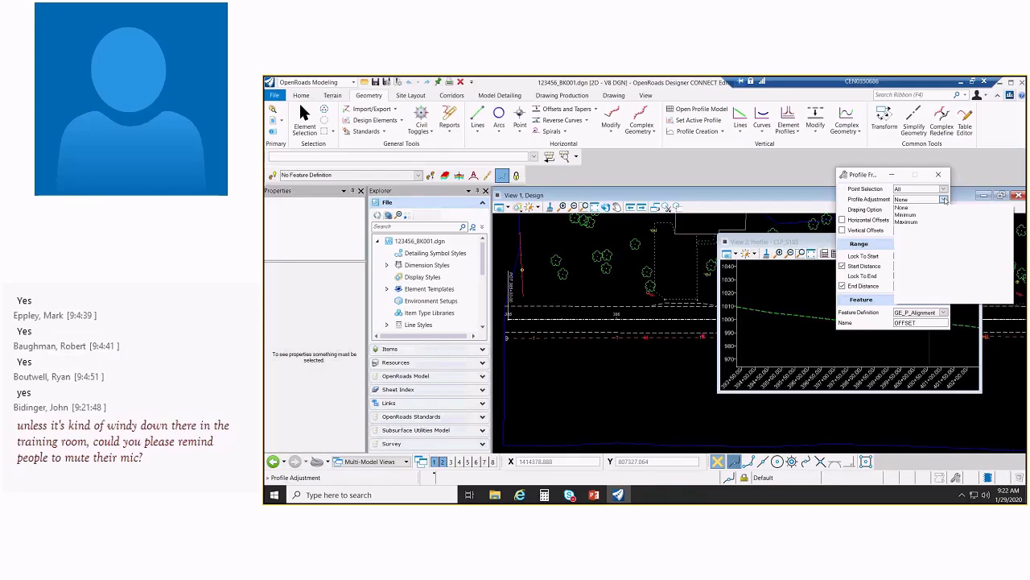
pyautogui.click(902, 208)
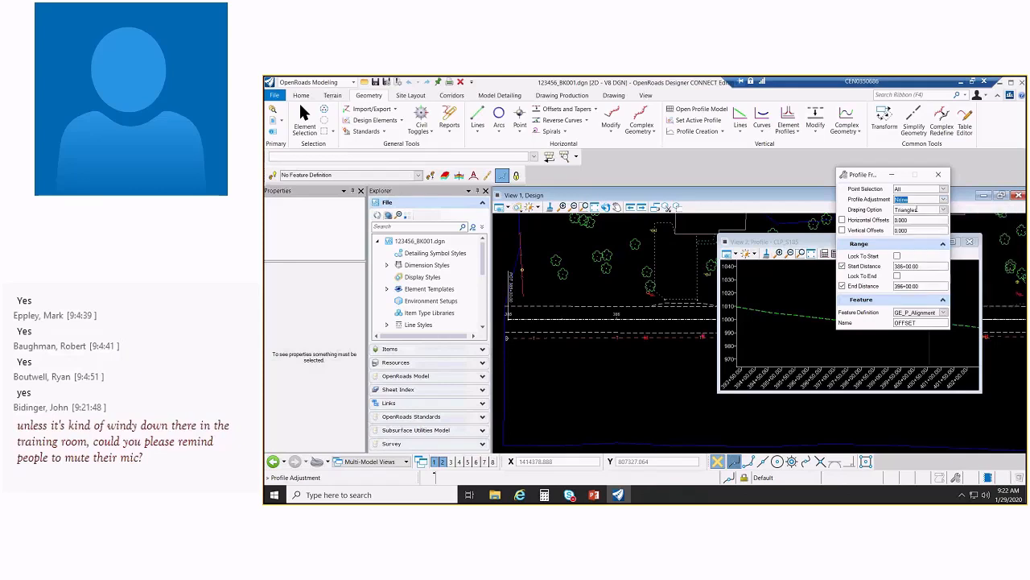
pyautogui.click(597, 282)
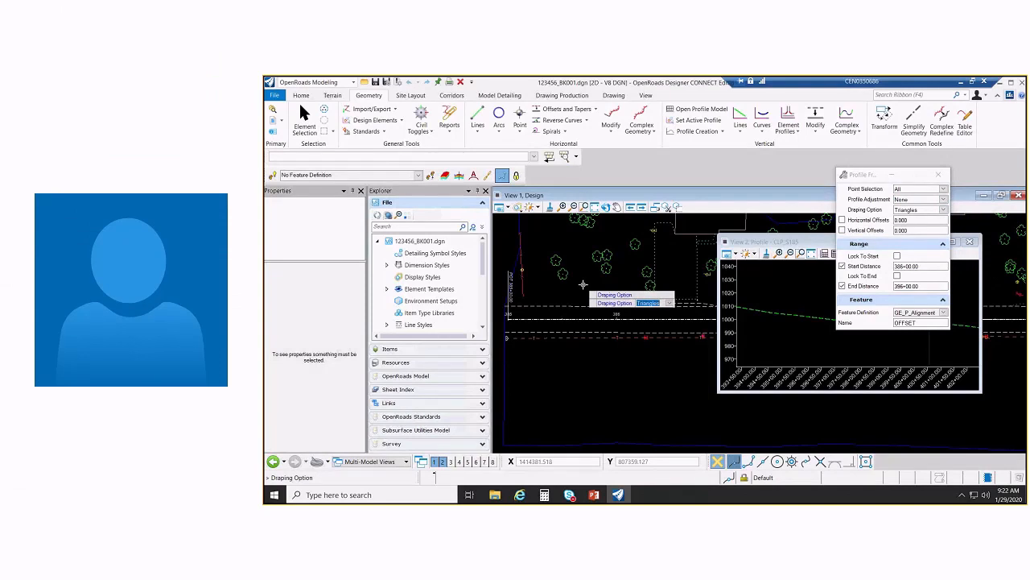
pyautogui.click(597, 283)
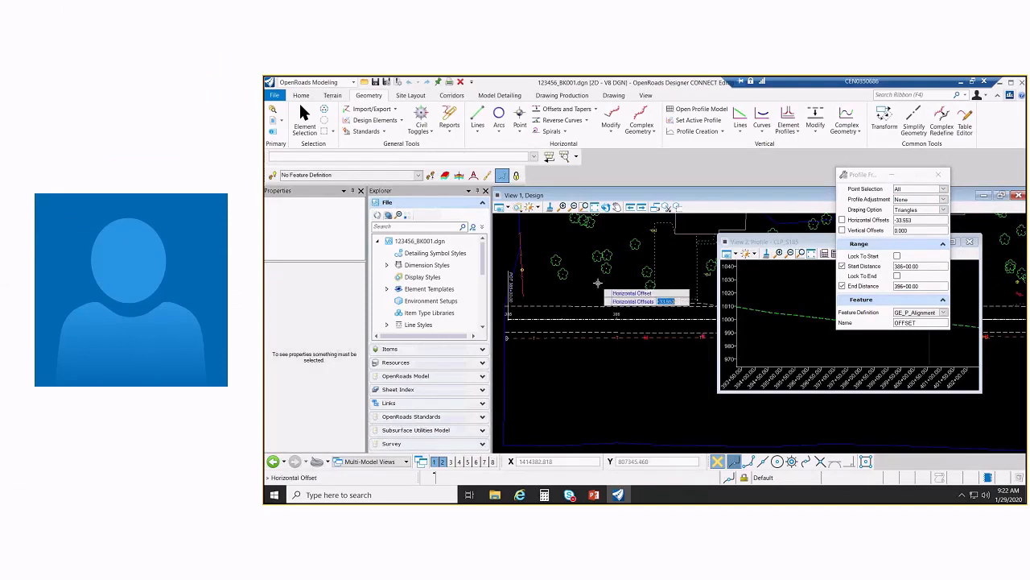
# Set the horizontal offset to 0 and the vertical offset to 0.250, and create the OFFSET surface profile
pyautogui.write('0')
pyautogui.click(597, 283)
pyautogui.write('0.250')
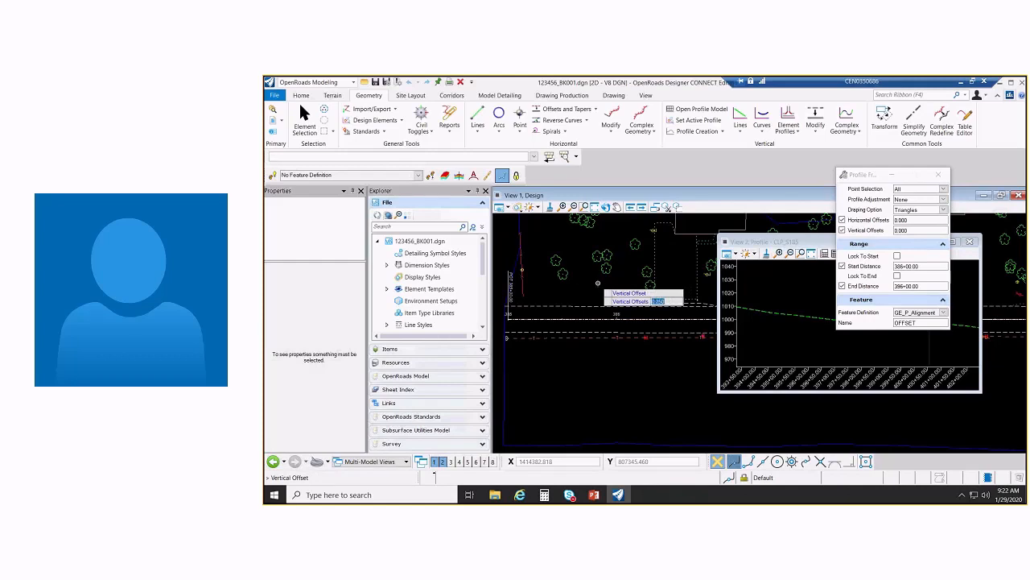
pyautogui.click(597, 282)
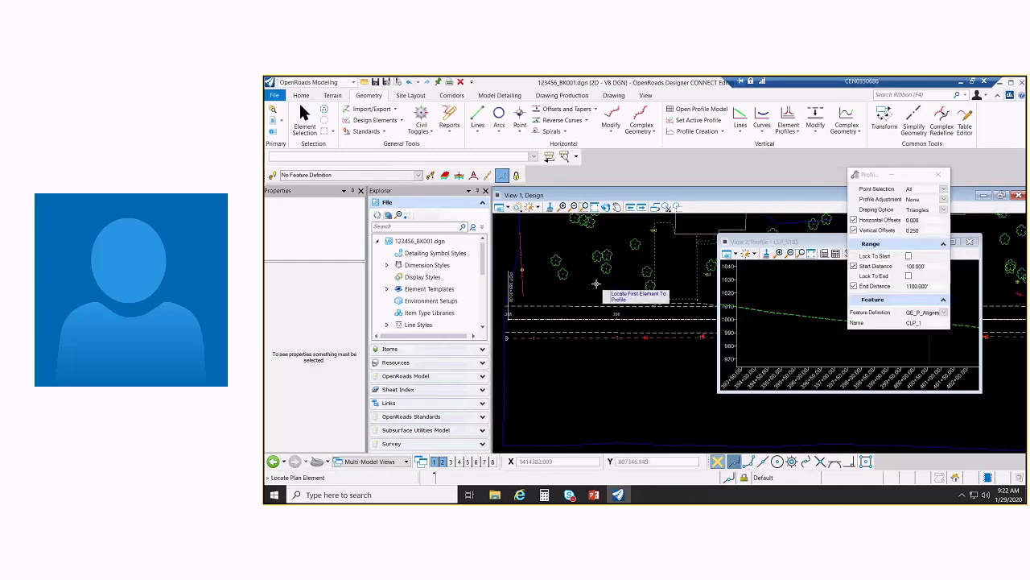
pyautogui.click(636, 357)
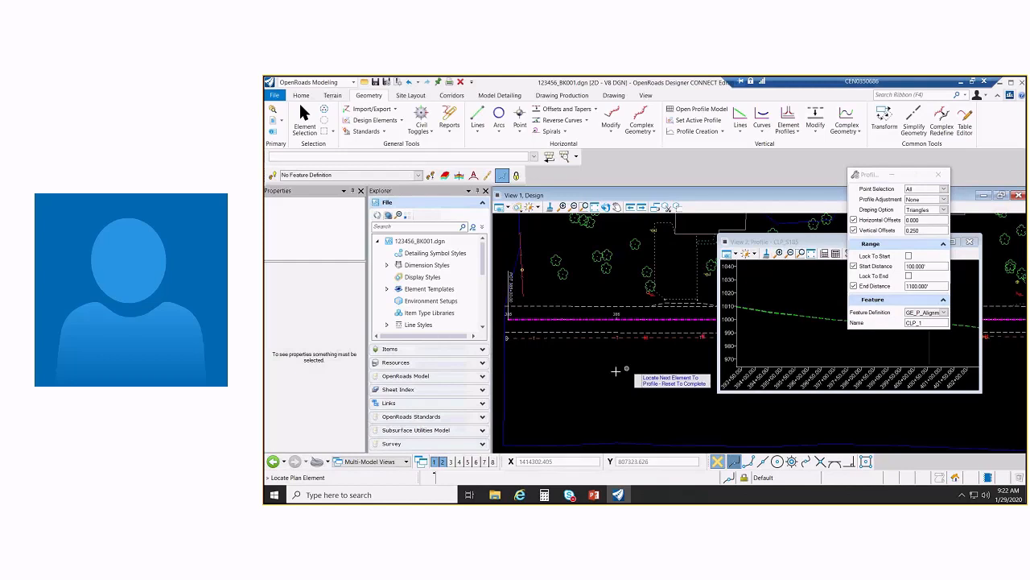
# Examine the OFFSET profile's properties and its starting end relative to the existing ground line in the CLP_S185 profile view
pyautogui.click(761, 241)
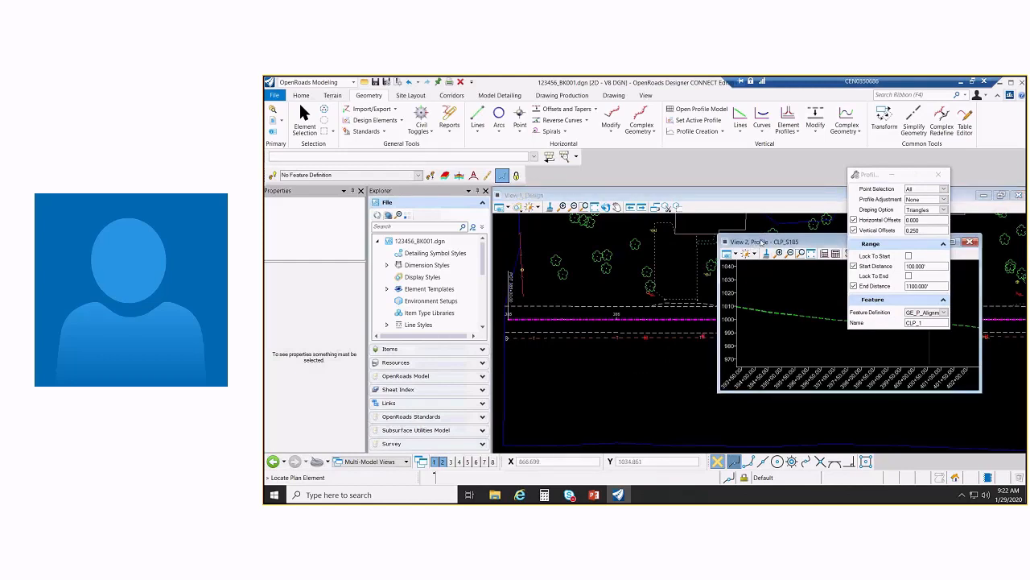
pyautogui.moveTo(762, 243); pyautogui.dragTo(689, 252)
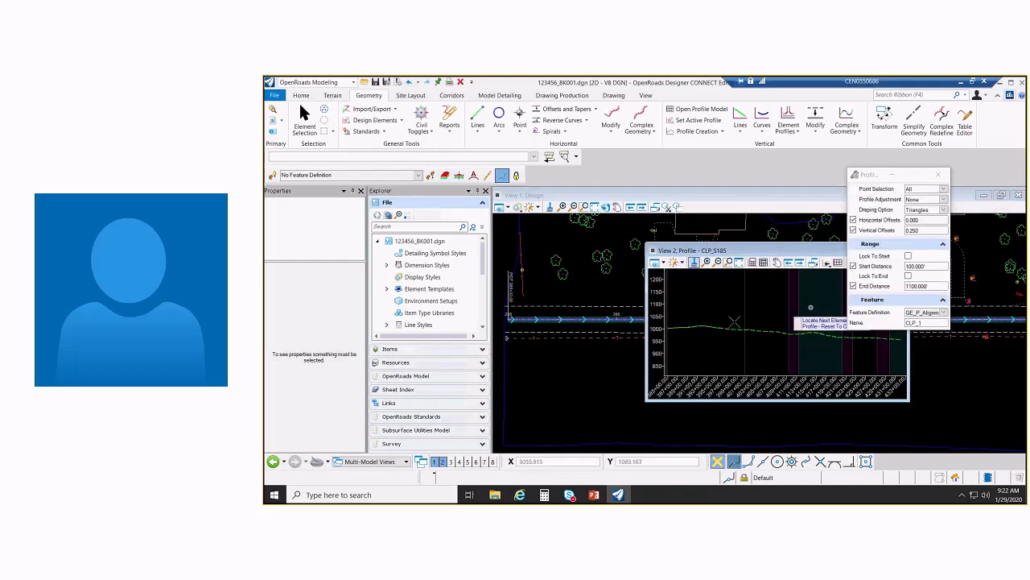
pyautogui.click(689, 313)
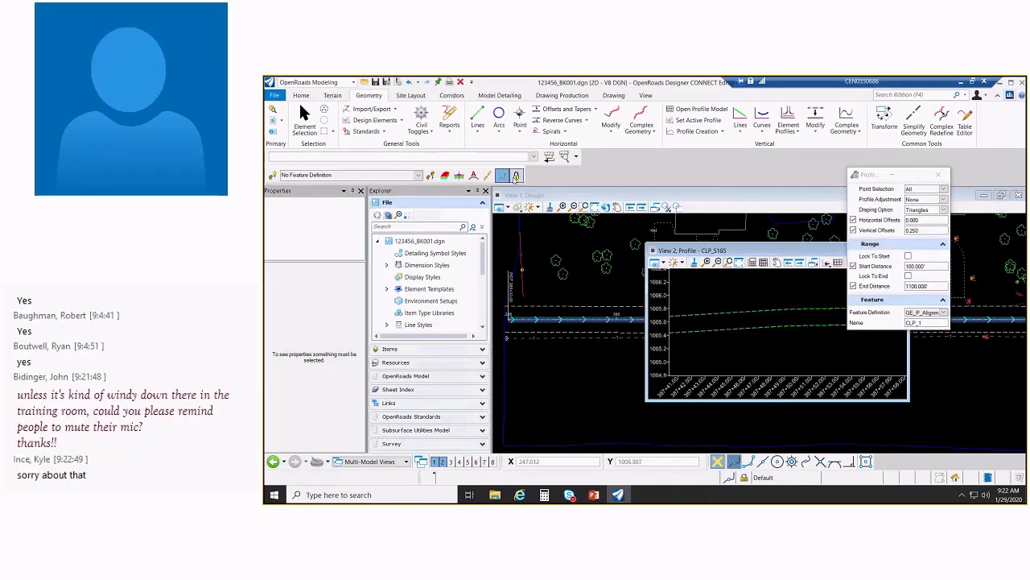
pyautogui.rightClick(712, 319)
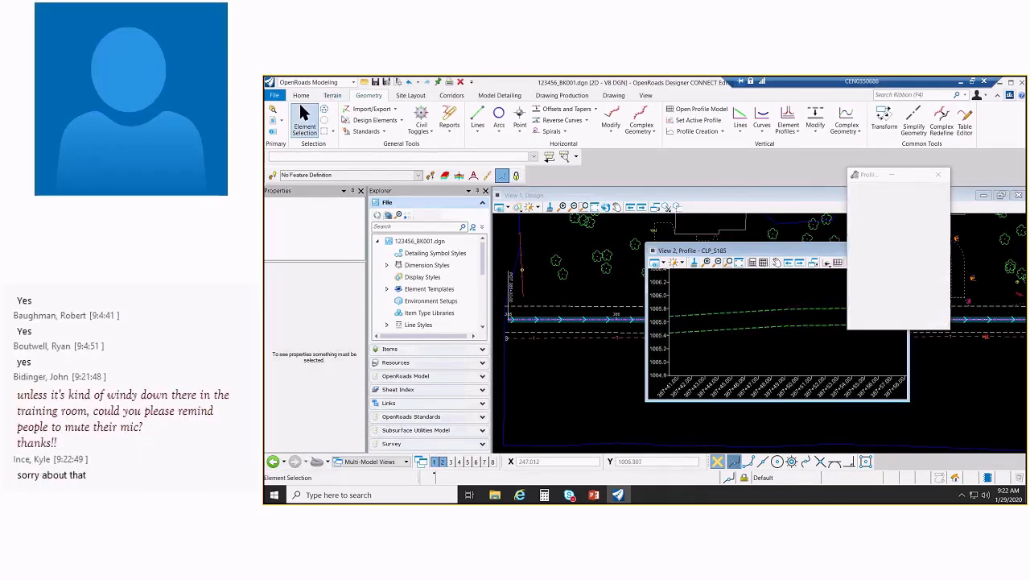
pyautogui.click(718, 315)
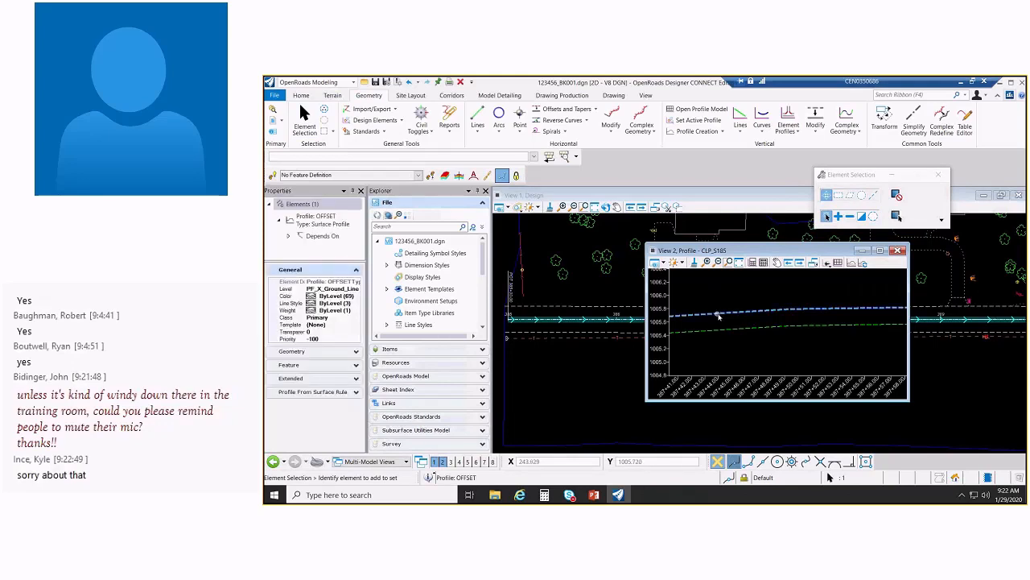
pyautogui.moveTo(723, 313)
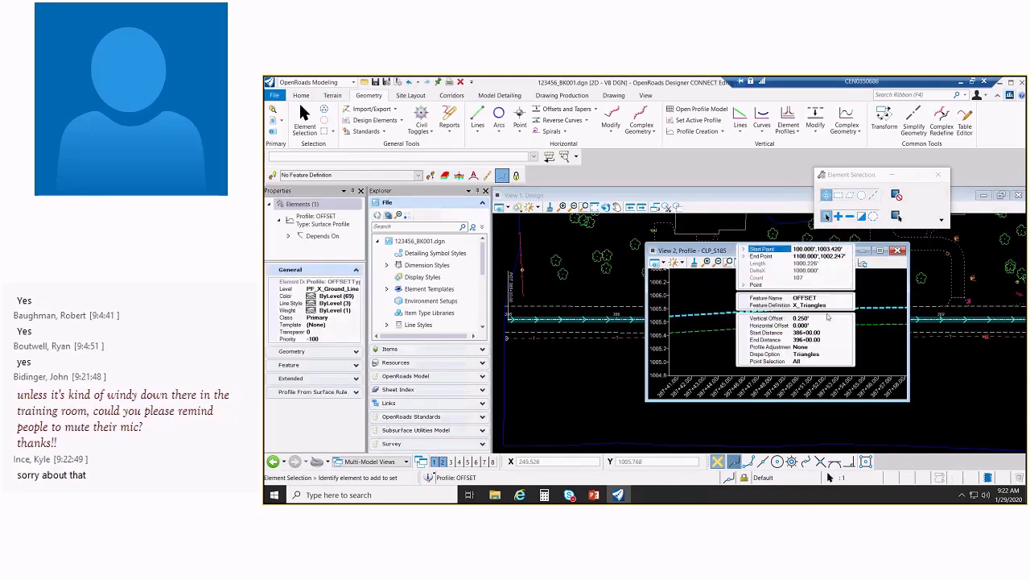
pyautogui.click(710, 296)
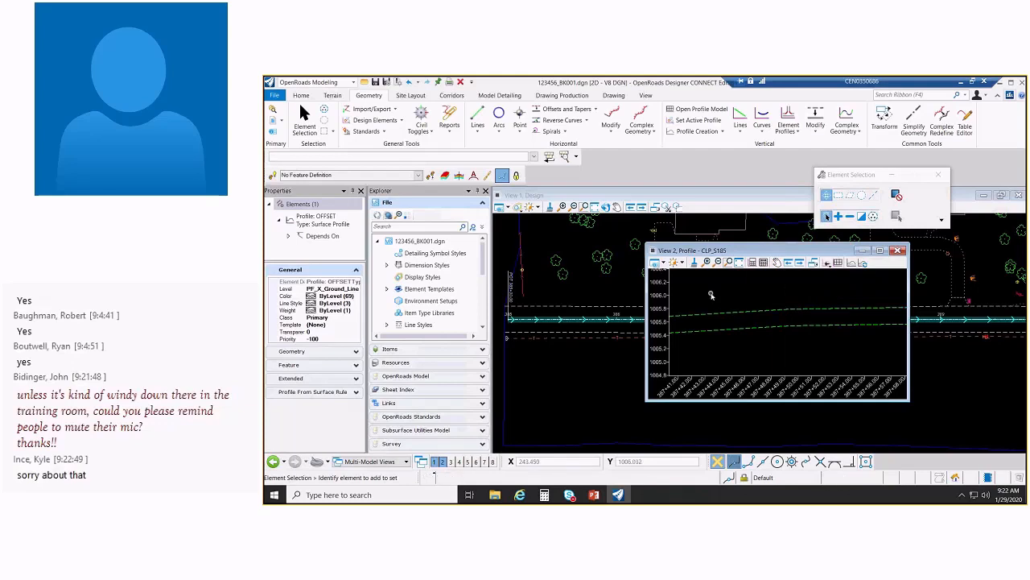
pyautogui.scroll(-2, 710, 295)
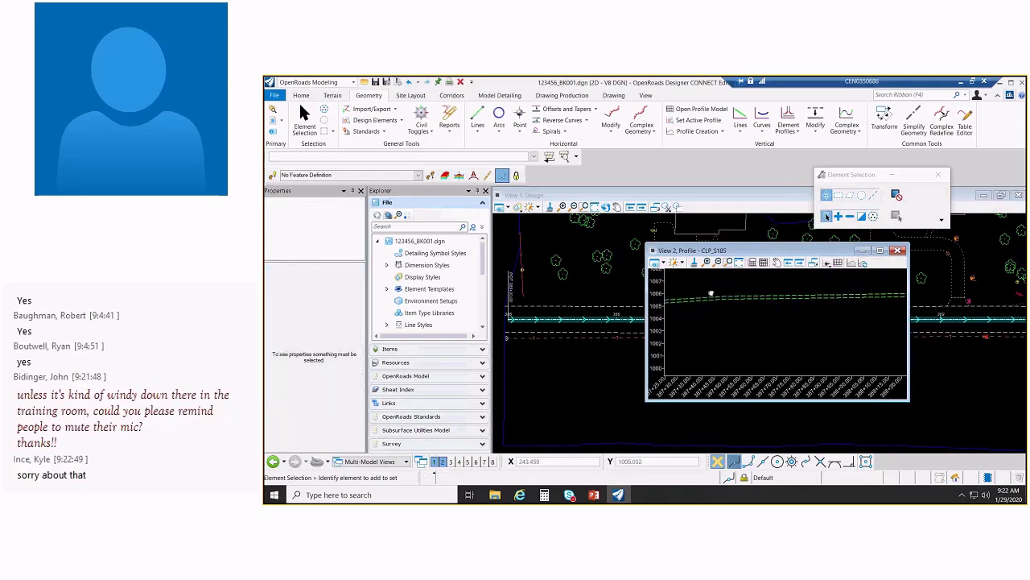
pyautogui.moveTo(711, 294); pyautogui.dragTo(787, 306, button='middle')
pyautogui.scroll(3, 787, 306)
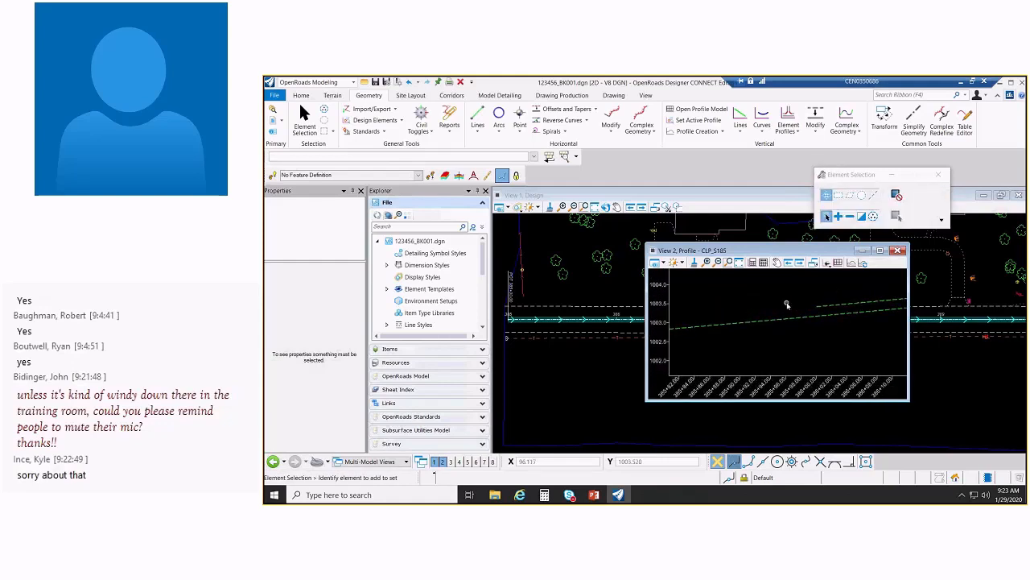
pyautogui.moveTo(818, 307)
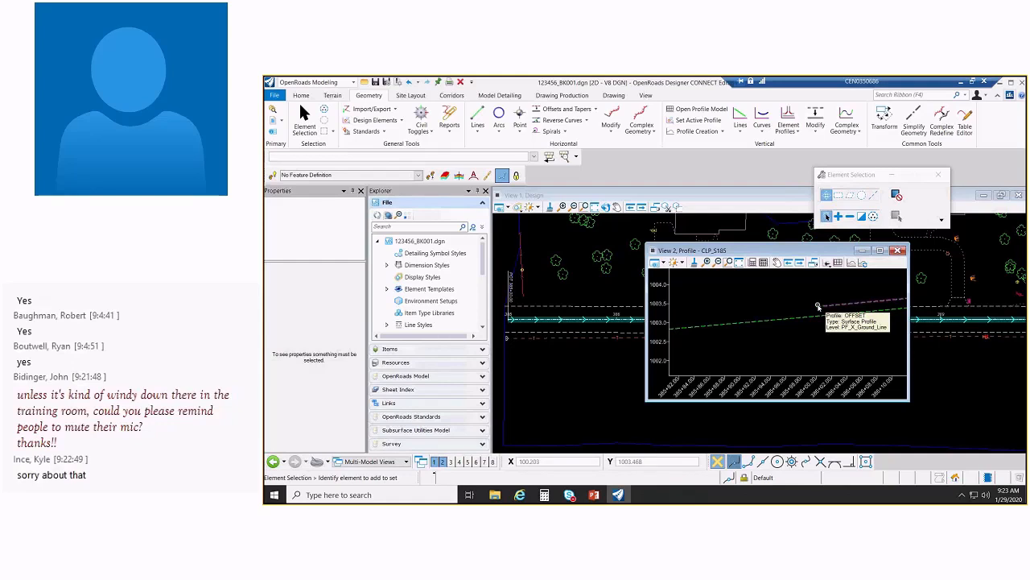
# Start a profile line with Civil AccuDraw set to station and profile offset, referenced to the existing ground profile
pyautogui.click(740, 117)
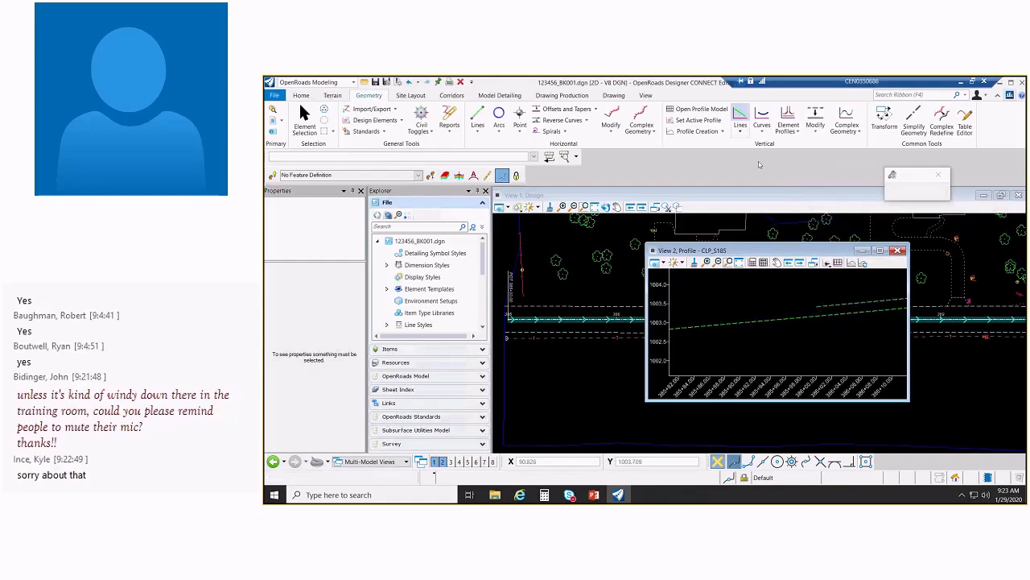
pyautogui.moveTo(724, 250); pyautogui.dragTo(707, 245)
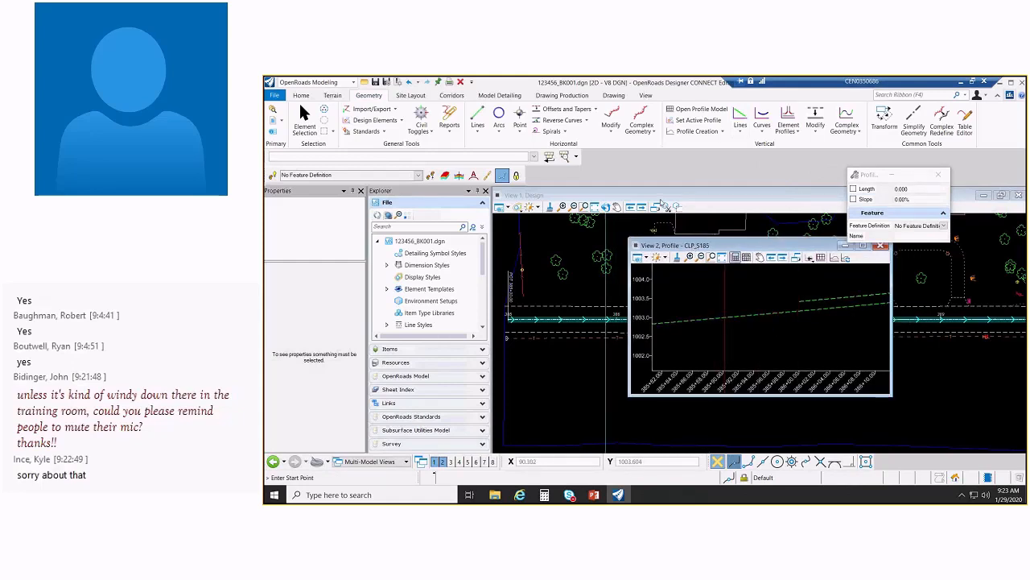
pyautogui.moveTo(405, 198)
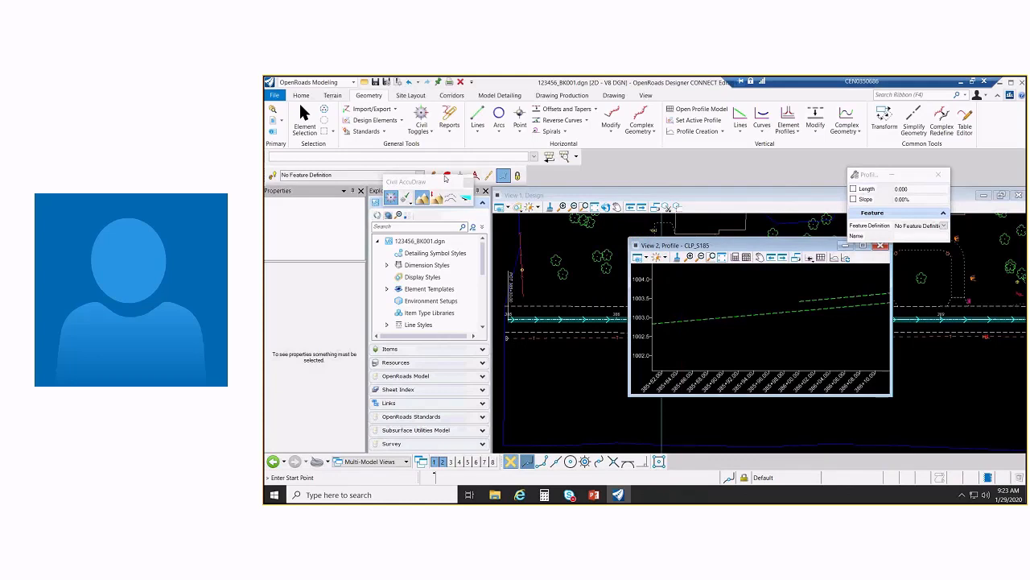
pyautogui.moveTo(445, 177); pyautogui.dragTo(560, 215)
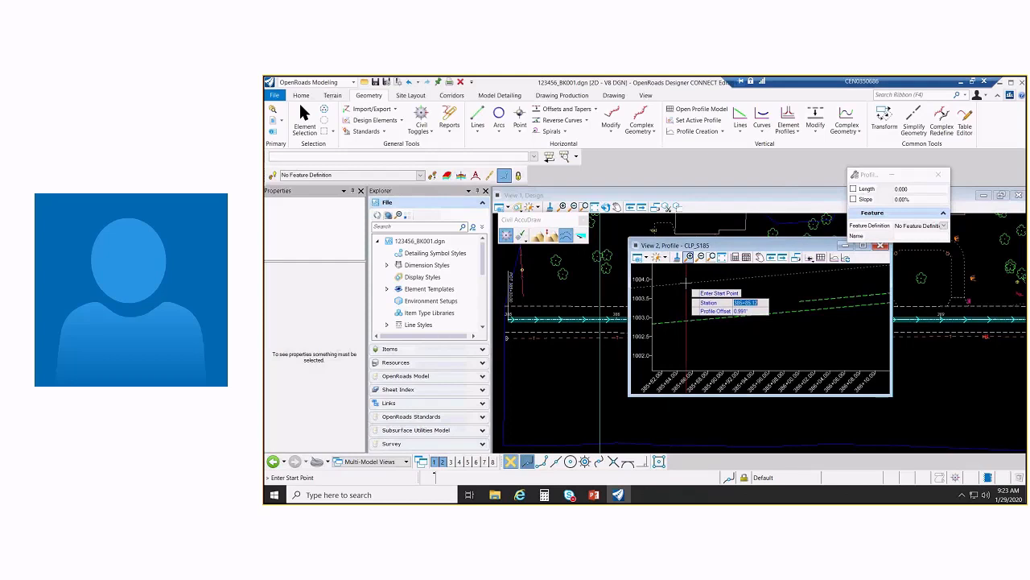
pyautogui.press('Tab')
pyautogui.press('o')
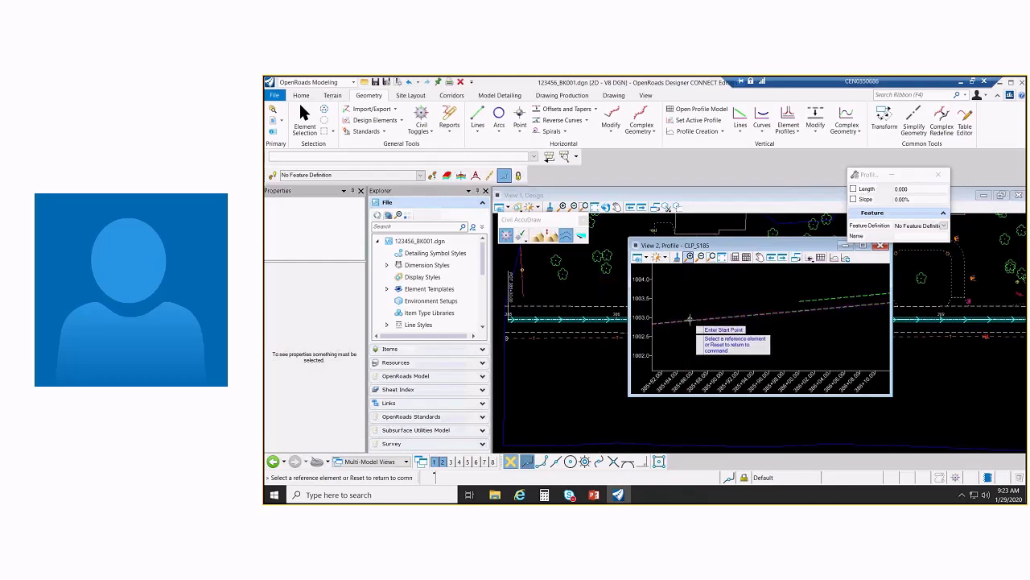
pyautogui.click(689, 319)
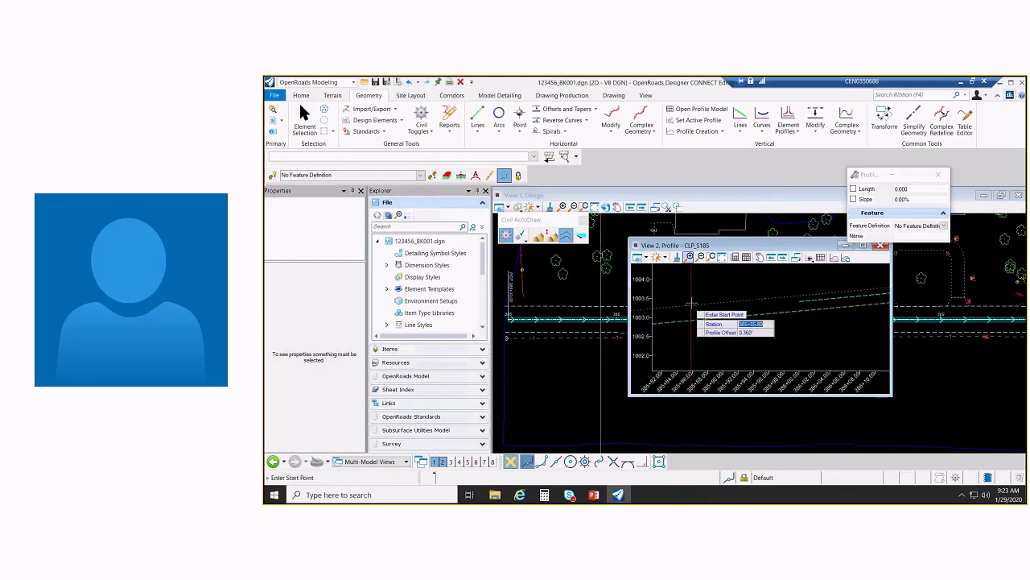
# Give the profile line the feature definition GE_P_Alignment and the name TAPER
pyautogui.click(945, 226)
pyautogui.click(897, 245)
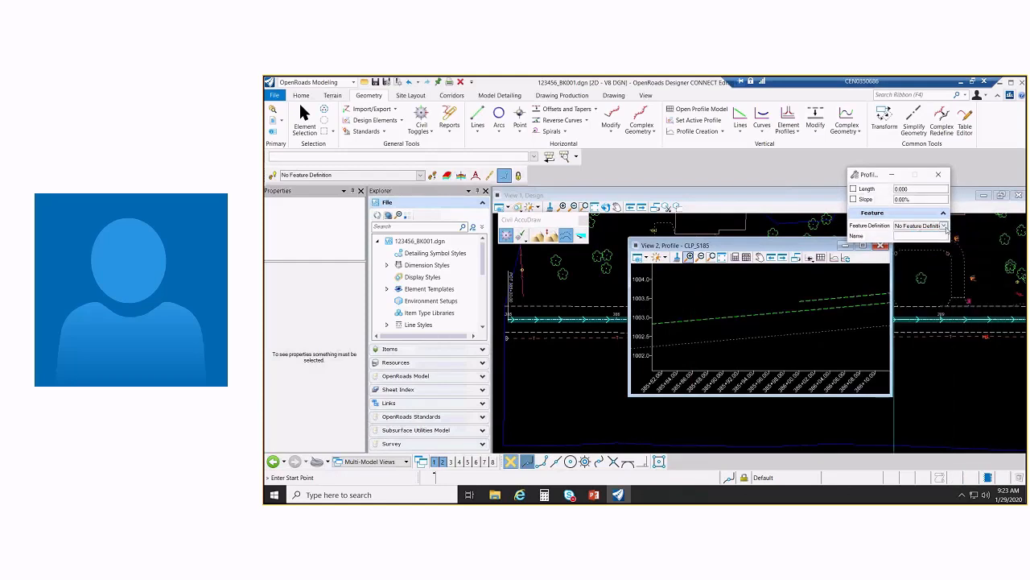
pyautogui.click(942, 227)
pyautogui.click(899, 242)
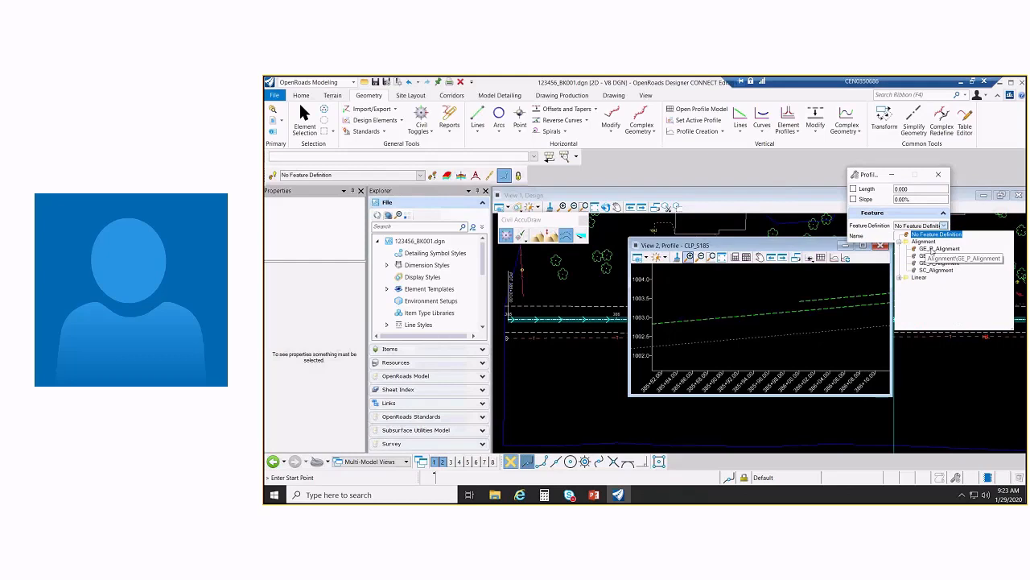
pyautogui.click(933, 255)
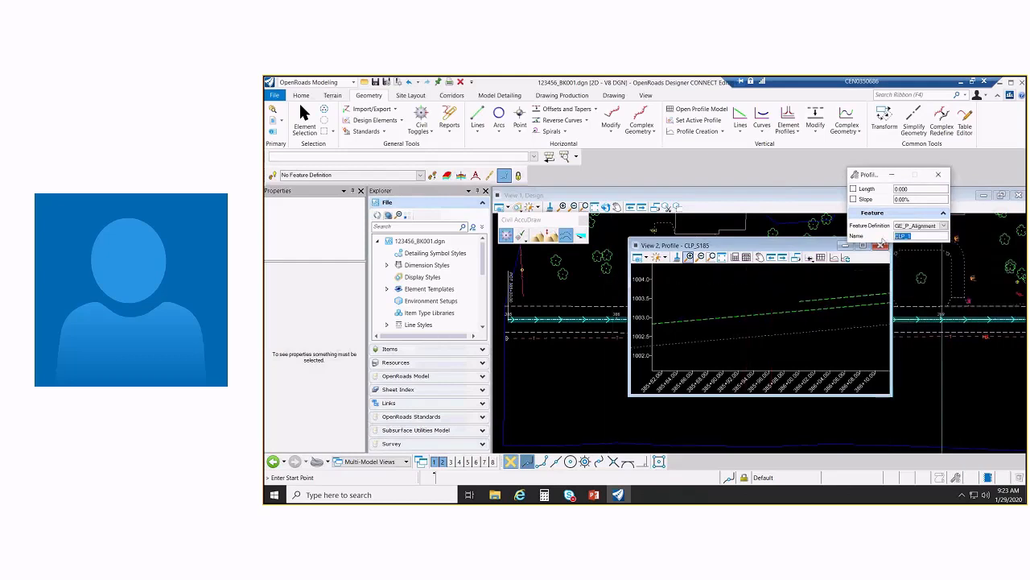
pyautogui.write('TAPER')
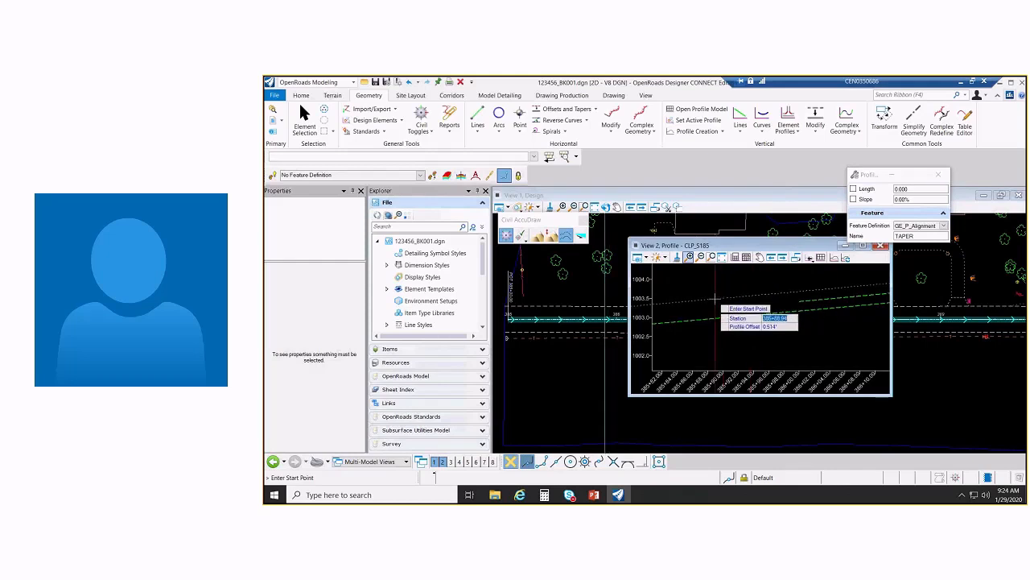
# Draw the TAPER line from station 385+50 at profile offset 0 to the start of the OFFSET profile at station 386+00
pyautogui.write('385+50')
pyautogui.press('Tab')
pyautogui.write('0')
pyautogui.press('Tab')
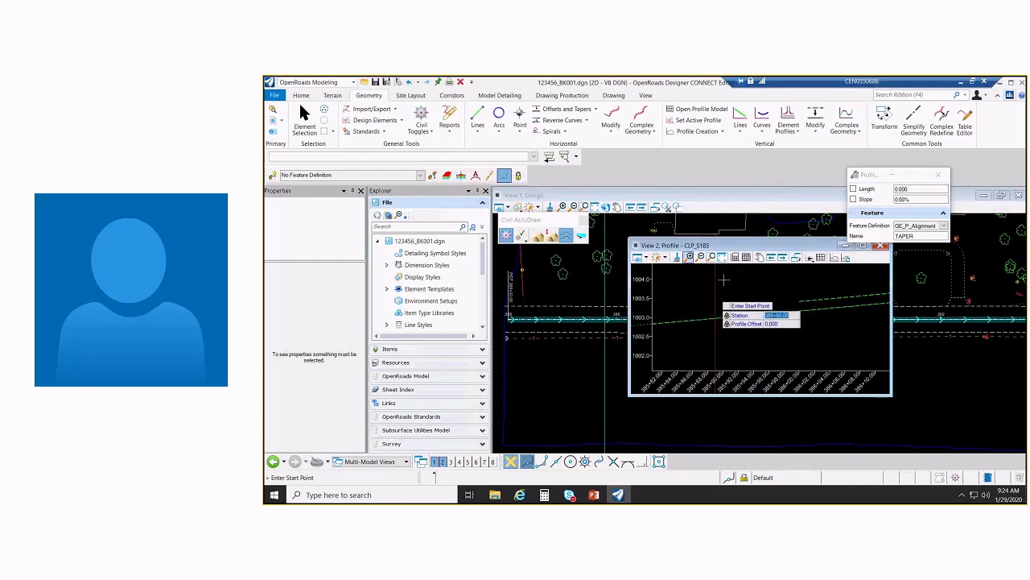
pyautogui.click(724, 280)
pyautogui.scroll(1, 772, 291)
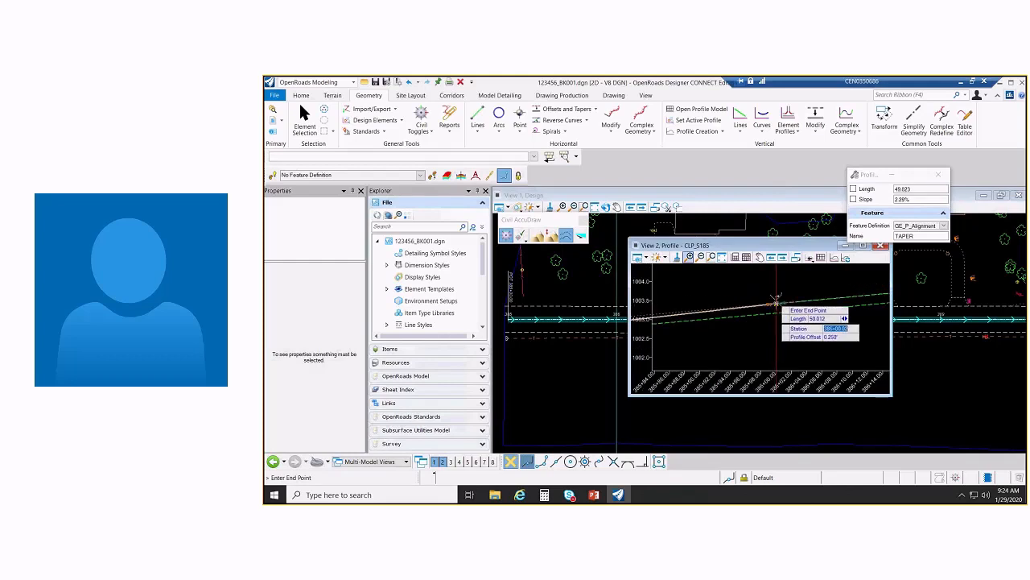
pyautogui.click(775, 301)
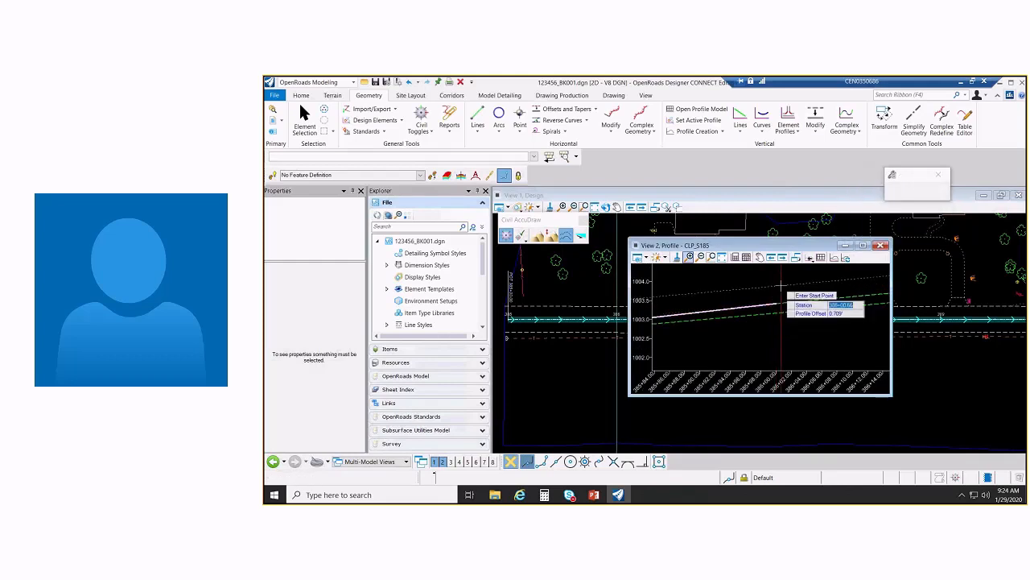
# Set up Profile Complex By Elements with the manual method, feature definition GE_P_Alignment and the name PGL_CLX_S185
pyautogui.scroll(-1, 781, 286)
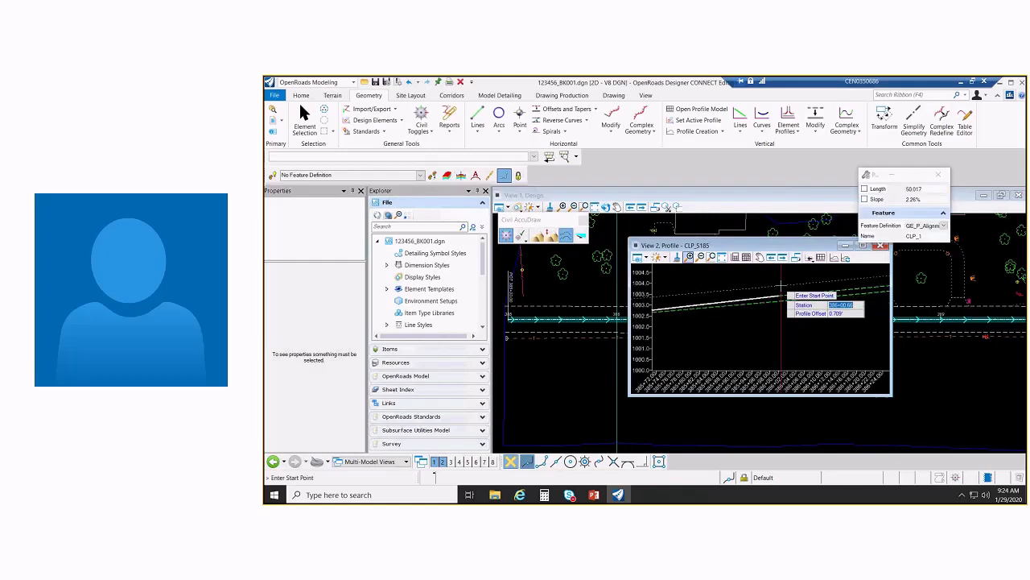
pyautogui.scroll(-1, 775, 283)
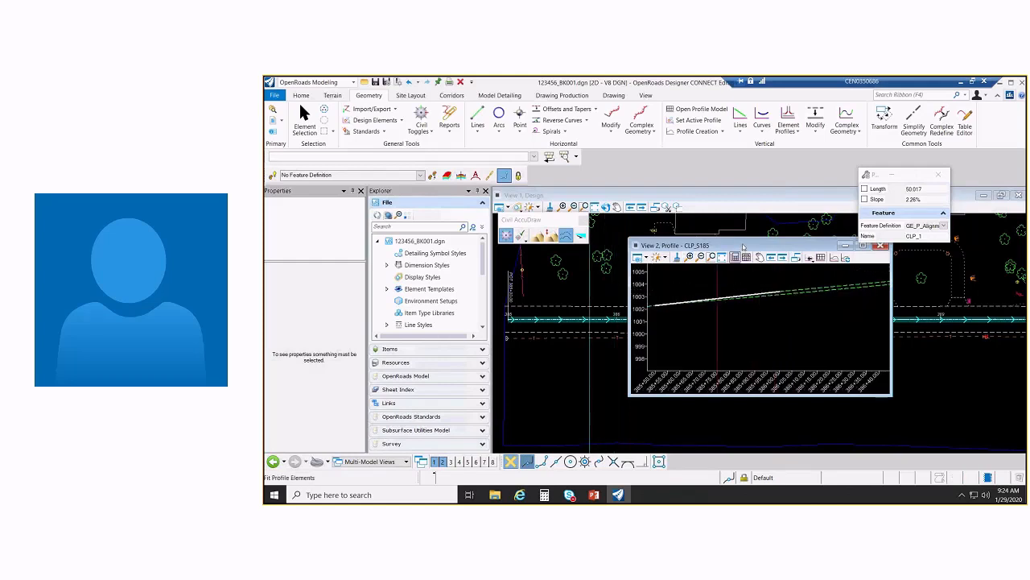
pyautogui.click(860, 133)
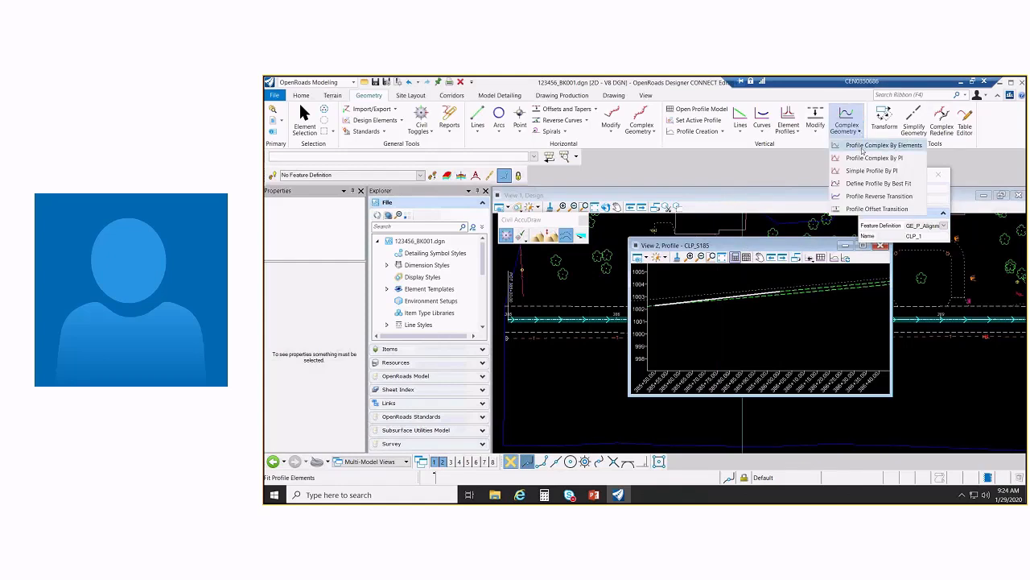
pyautogui.click(862, 147)
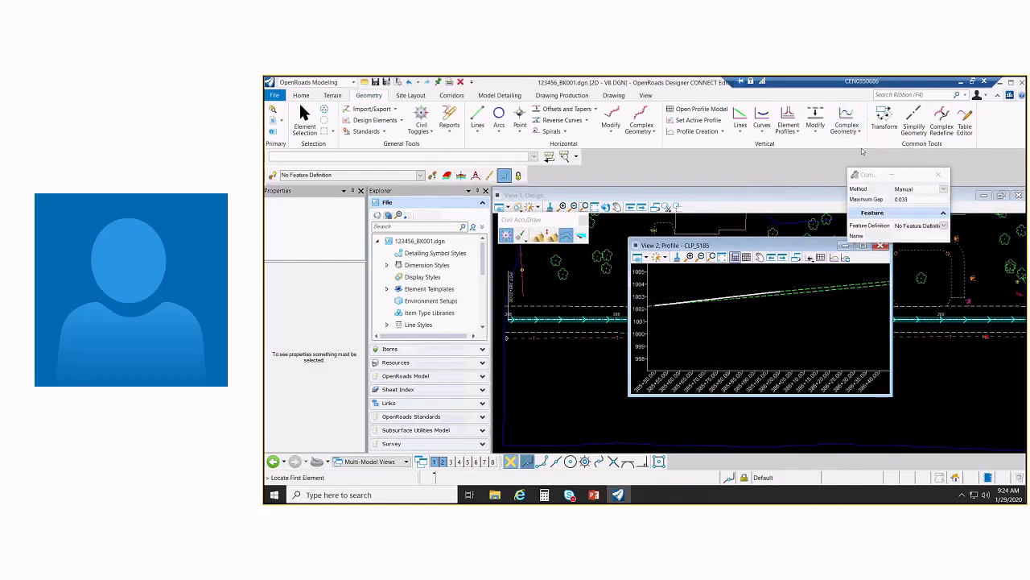
pyautogui.click(918, 226)
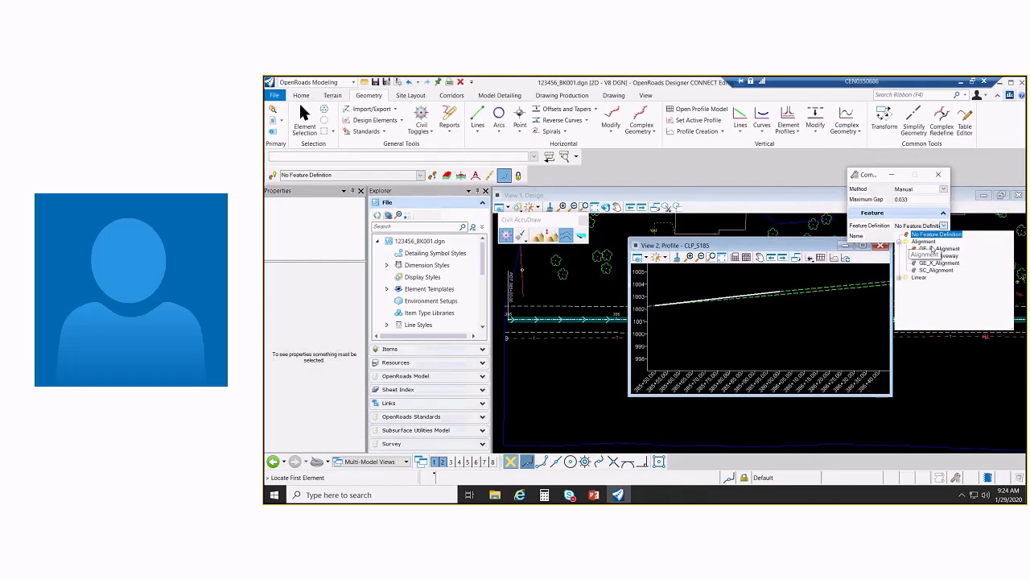
pyautogui.click(922, 249)
pyautogui.moveTo(919, 236); pyautogui.dragTo(881, 233)
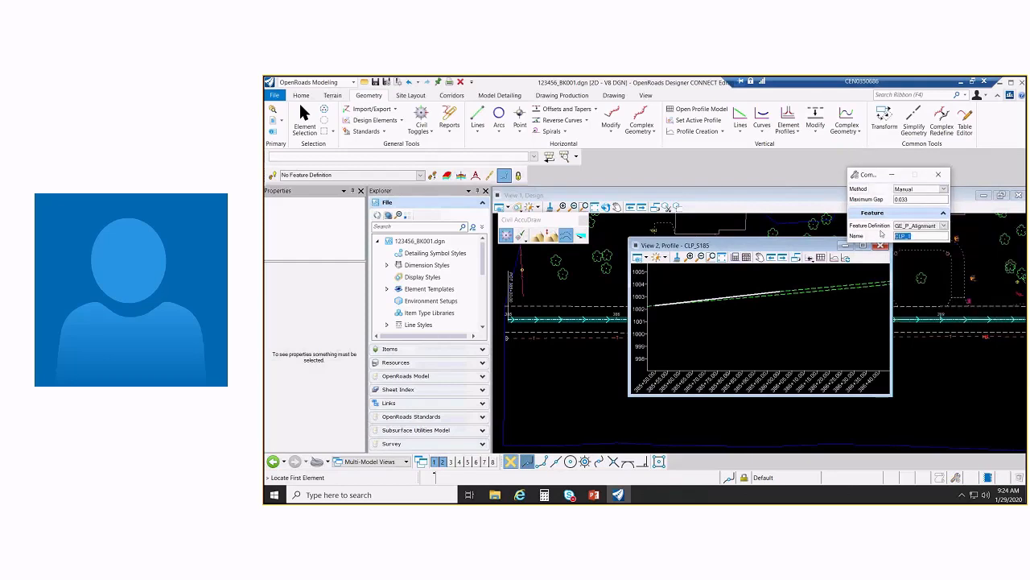
pyautogui.write('PGL_CLX_S185')
# Join the TAPER line and the OFFSET profile into the complex profile and end the command
pyautogui.click(667, 303)
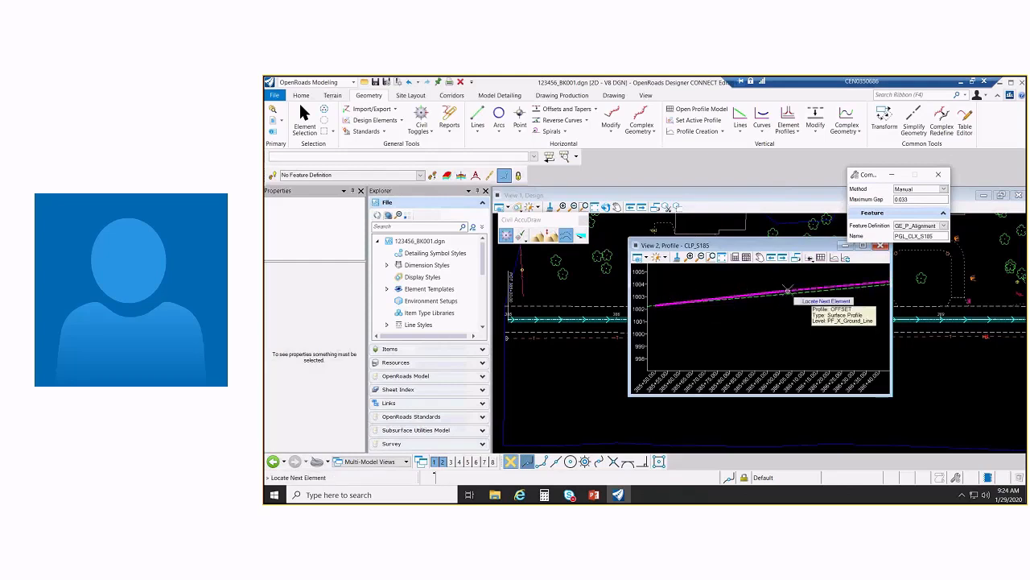
pyautogui.rightClick(787, 290)
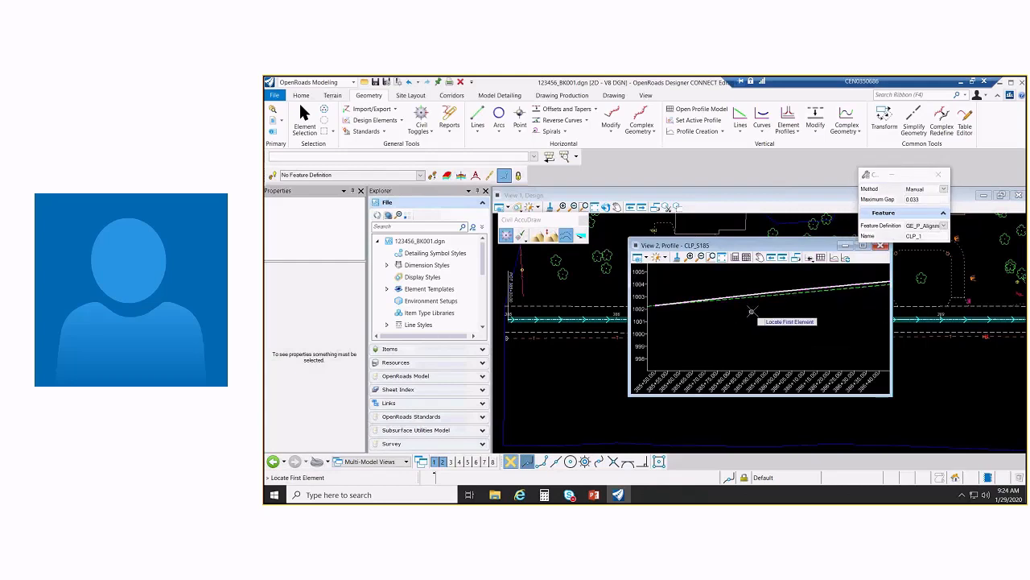
pyautogui.click(307, 126)
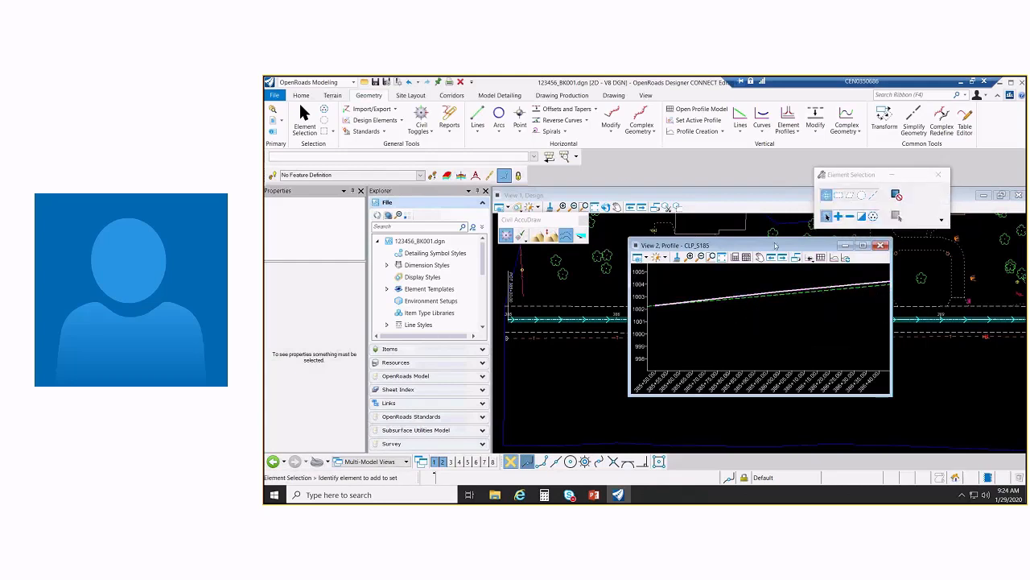
# Inspect the properties of the PGL_CLX_S185 complex profile and compare it with the existing ground in the profile view
pyautogui.click(792, 292)
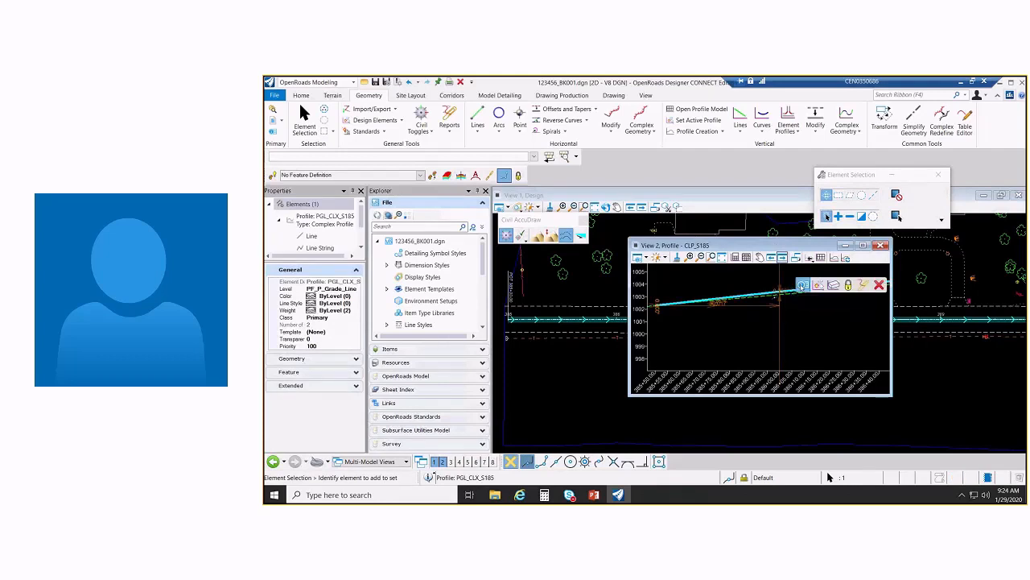
pyautogui.click(802, 286)
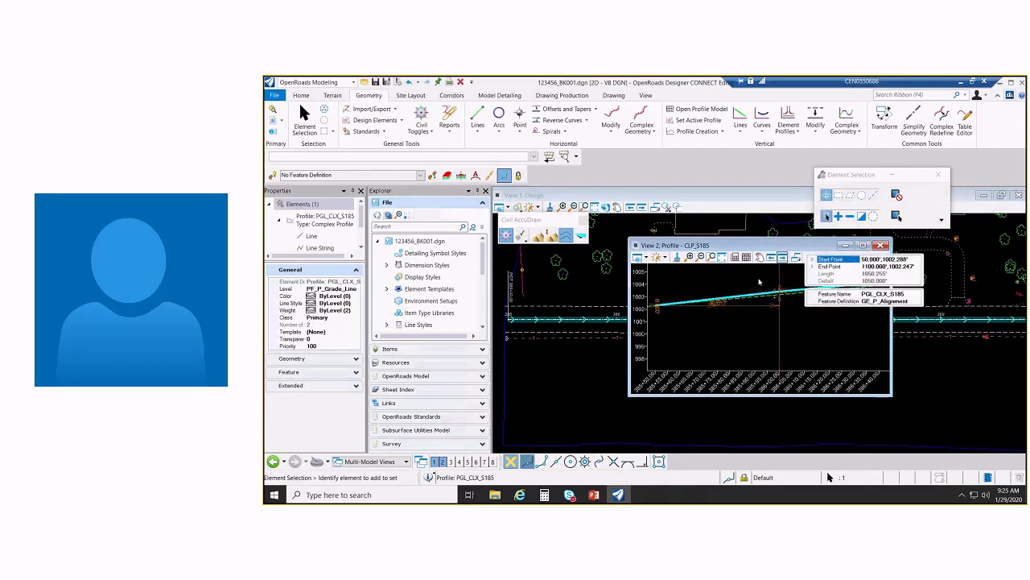
pyautogui.click(759, 282)
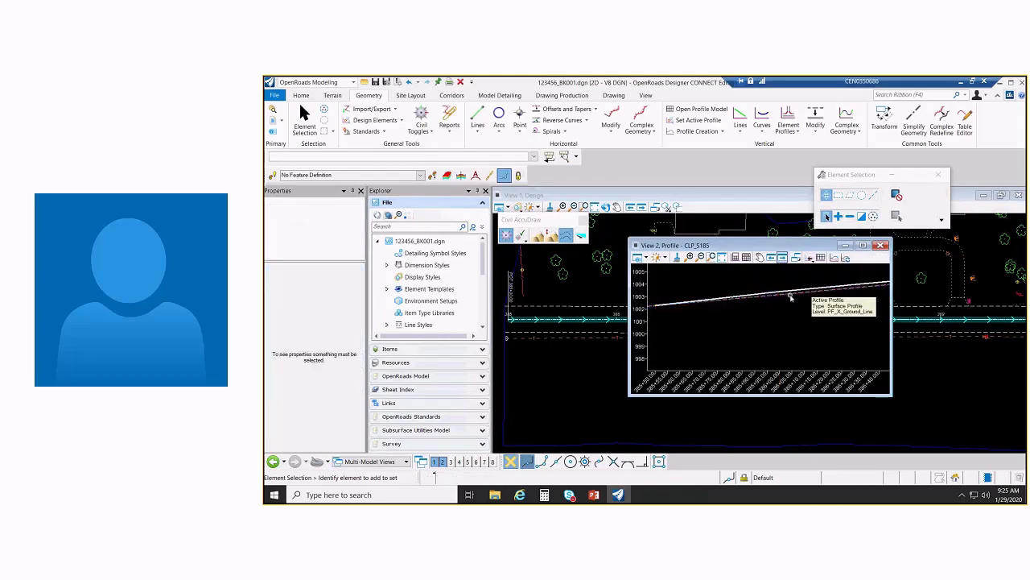
pyautogui.moveTo(786, 311); pyautogui.dragTo(789, 325, button='middle')
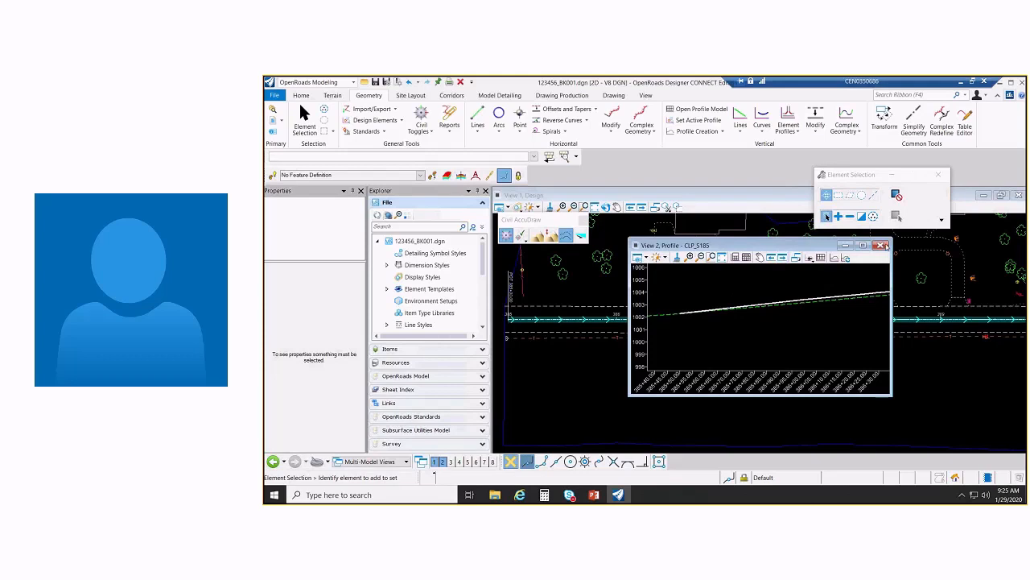
# Close the CLP_S185 profile view and open the design file 123456_KM001.dgn
pyautogui.click(883, 246)
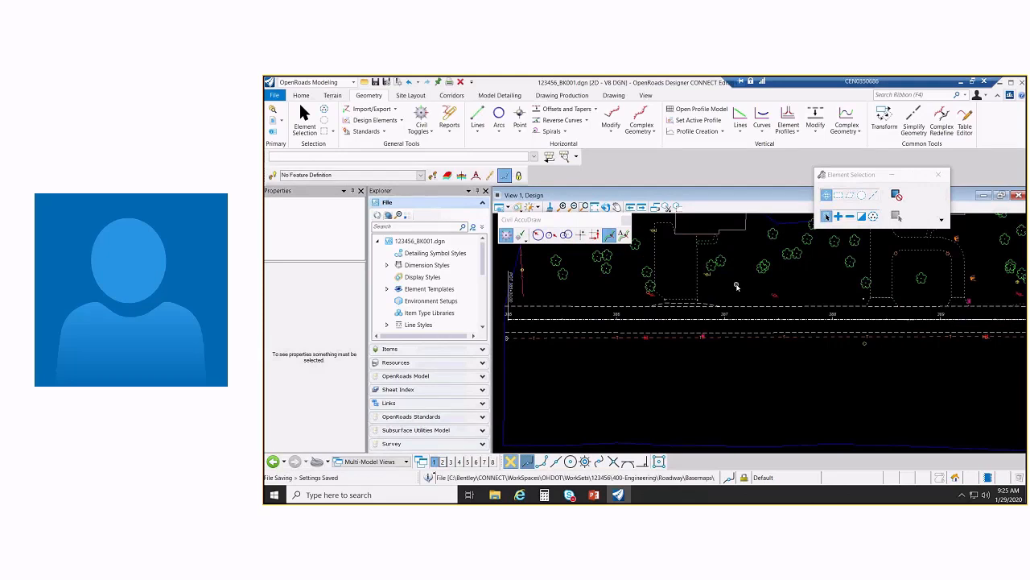
pyautogui.click(276, 98)
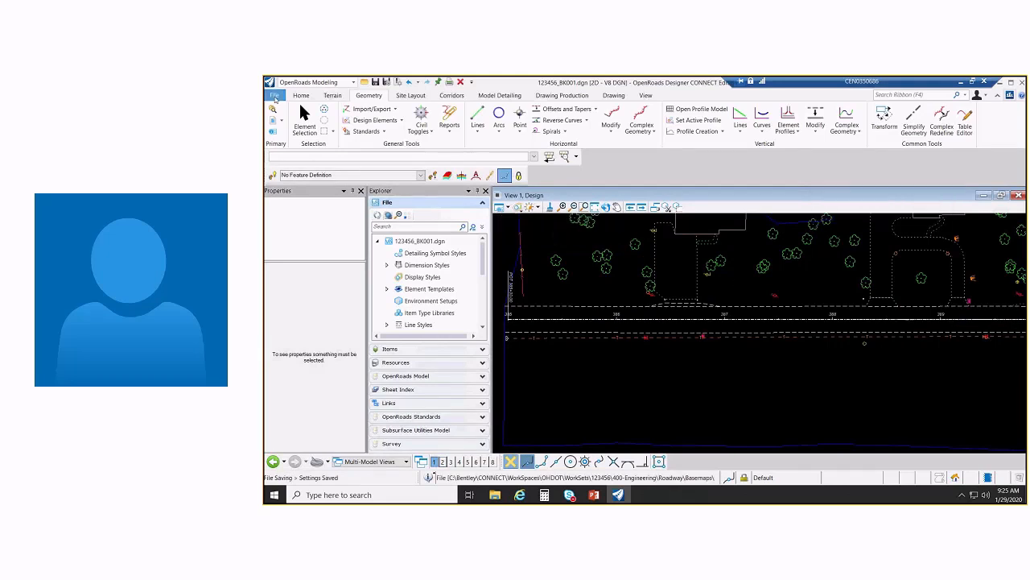
pyautogui.click(391, 161)
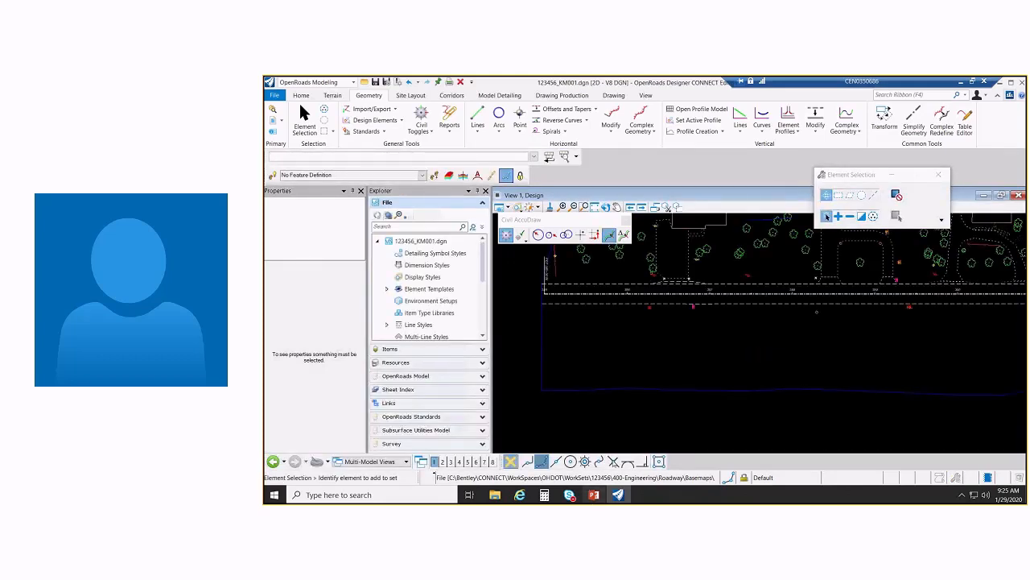
# Switch to the PowerPoint presentation, review the Template Components and Stripping Component Example slides, and minimize it
pyautogui.hotkey('alt', 'Tab')
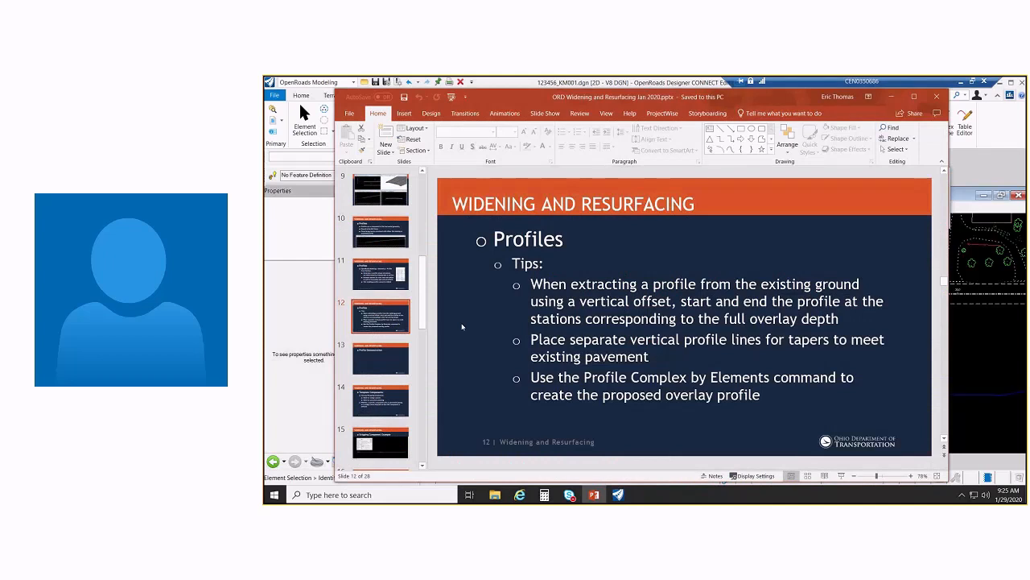
pyautogui.scroll(-2, 464, 326)
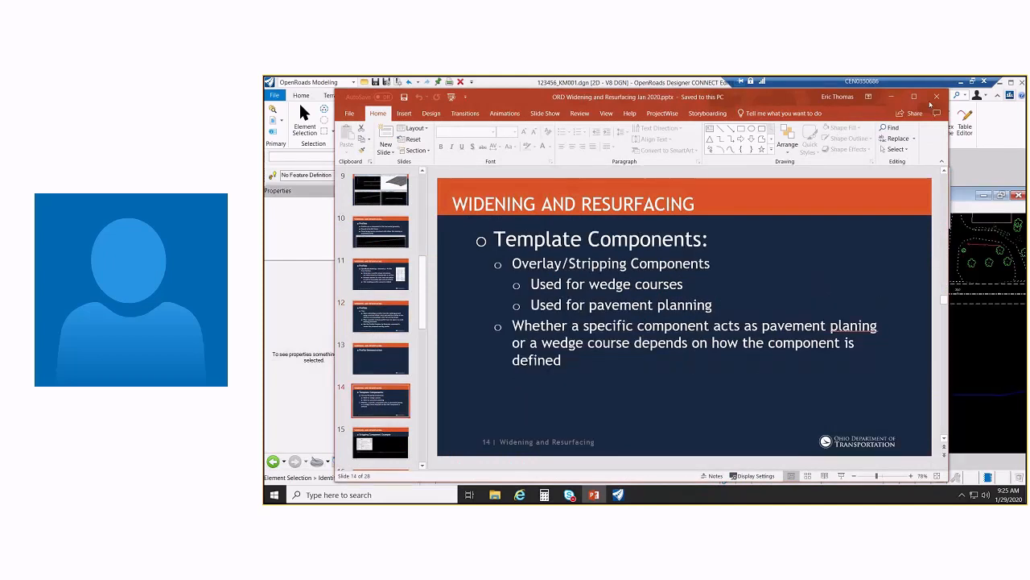
pyautogui.moveTo(760, 102); pyautogui.dragTo(770, 97)
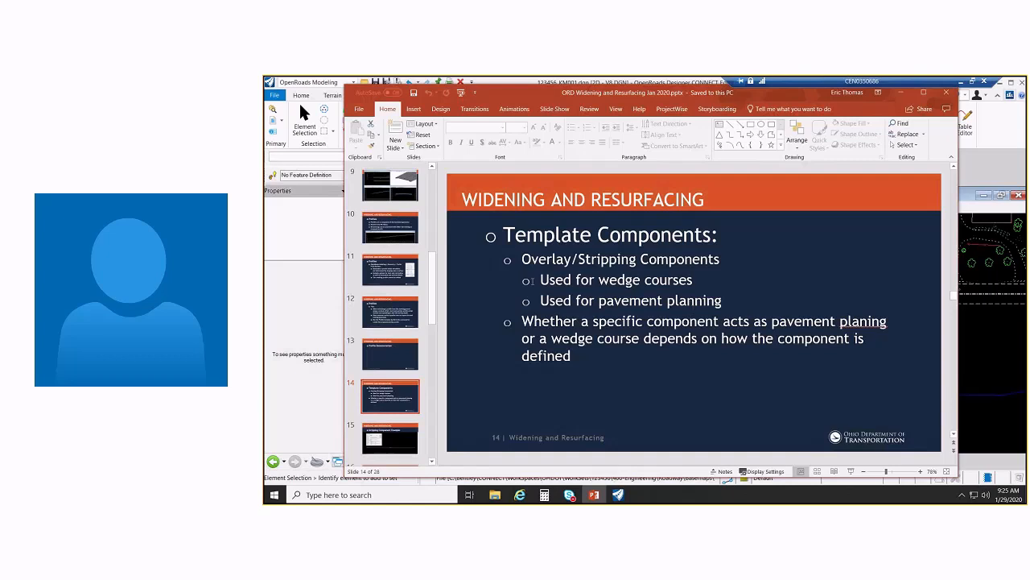
pyautogui.scroll(-3, 431, 274)
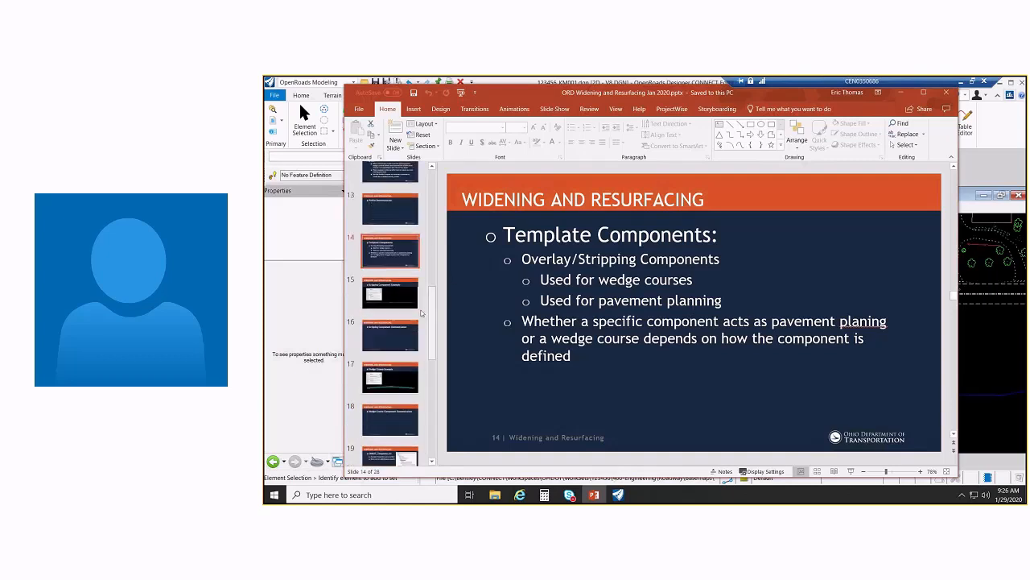
pyautogui.click(404, 297)
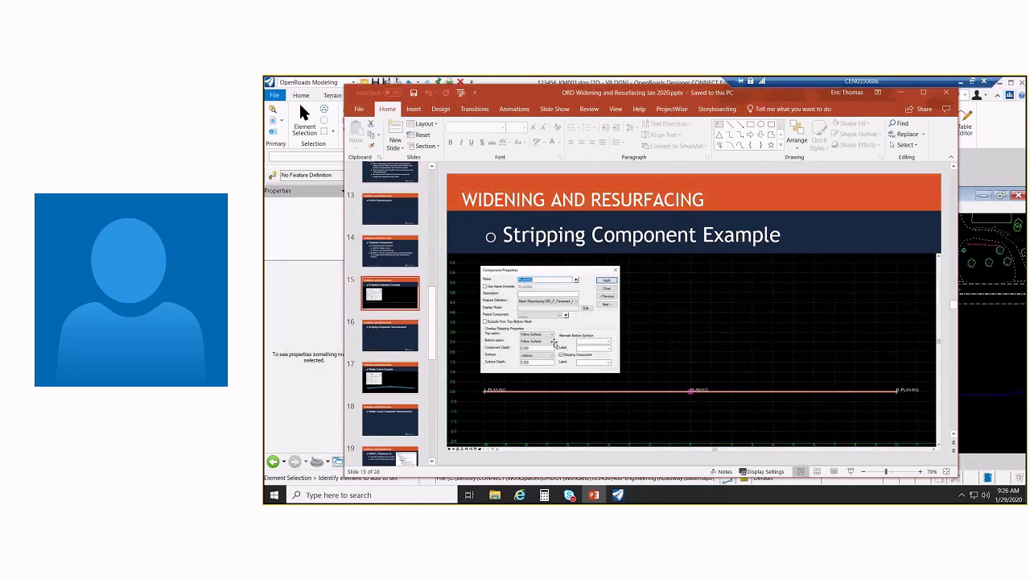
pyautogui.click(904, 95)
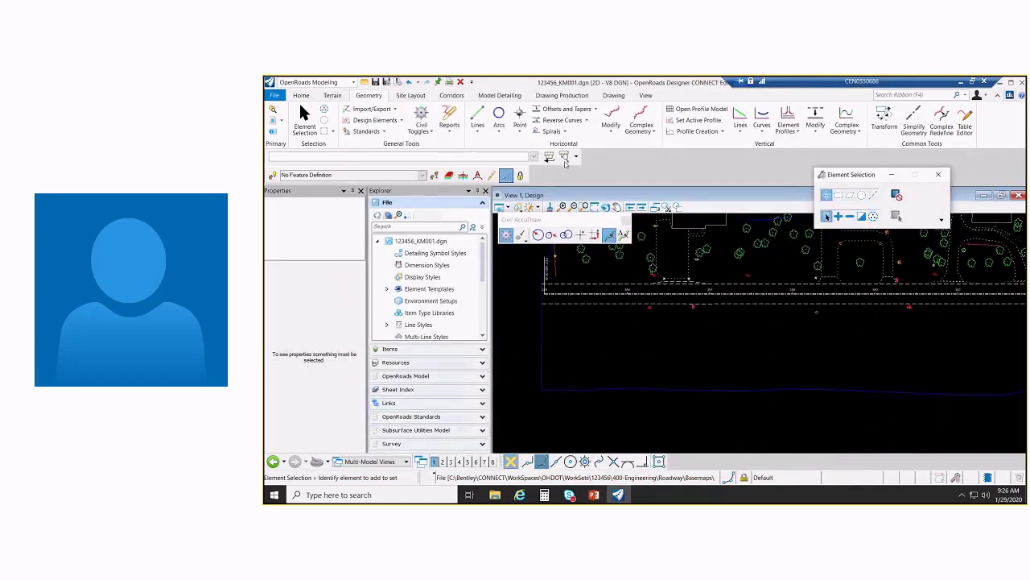
# Open the corridor template editor and create a new template named Stripping in the Project Templates folder
pyautogui.click(519, 94)
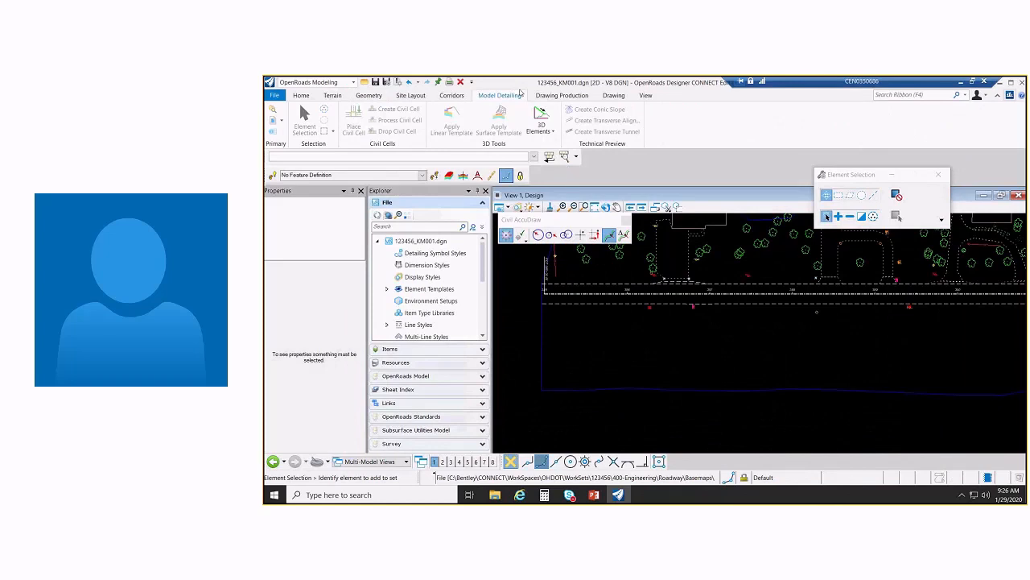
pyautogui.click(452, 95)
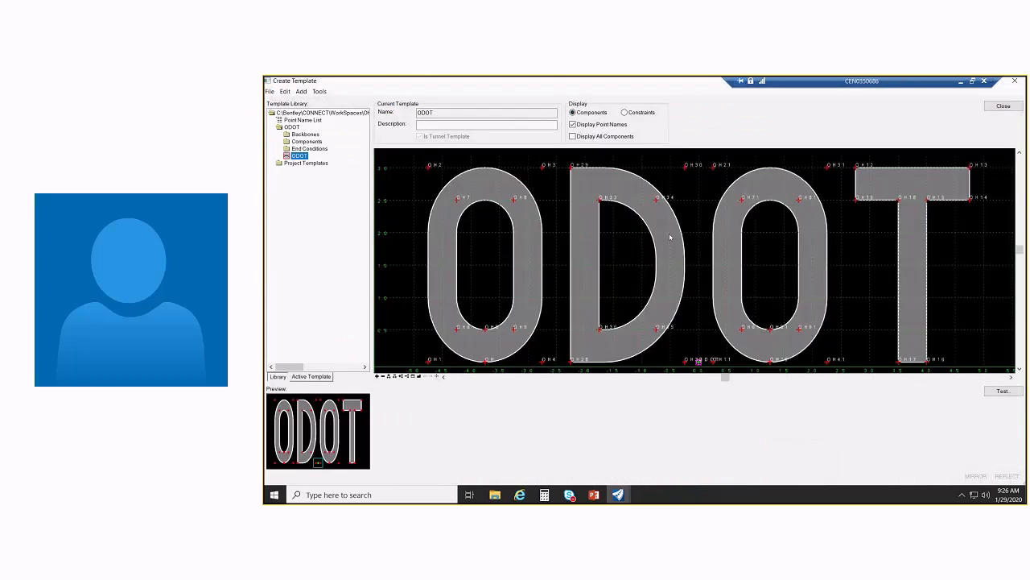
pyautogui.rightClick(320, 164)
pyautogui.moveTo(351, 175)
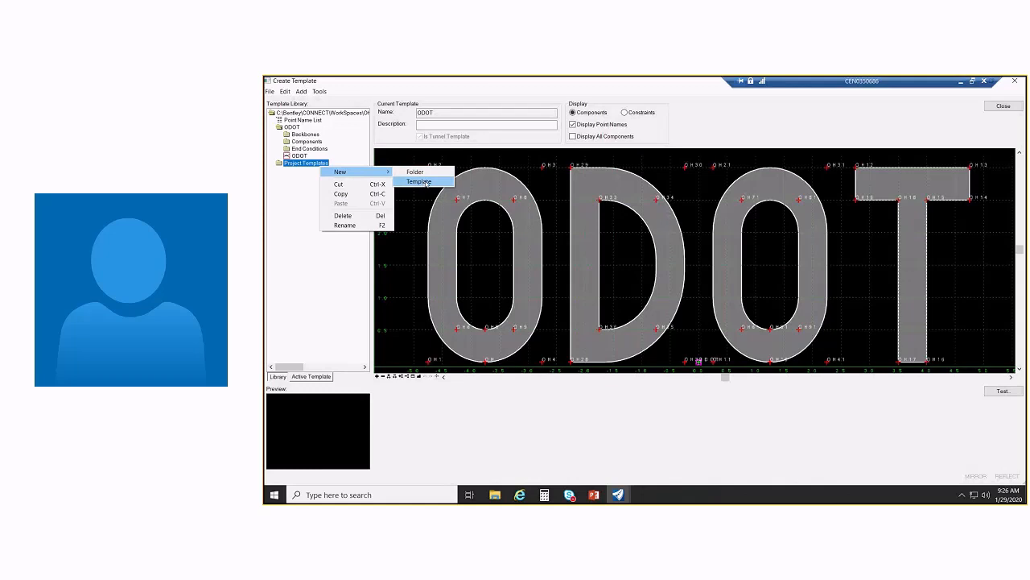
pyautogui.click(419, 181)
pyautogui.write('St')
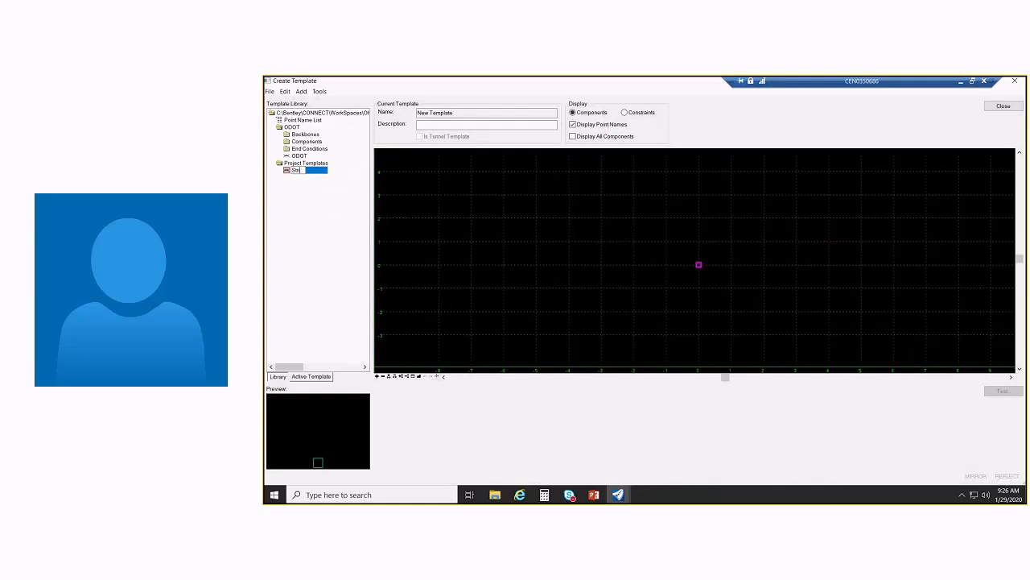
pyautogui.write('ripping')
pyautogui.press('Return')
# Start a new Overlay/Stripping component named STRIPPING with the MD_P_Pavement feature definition from the Resurfacing mesh group
pyautogui.rightClick(509, 208)
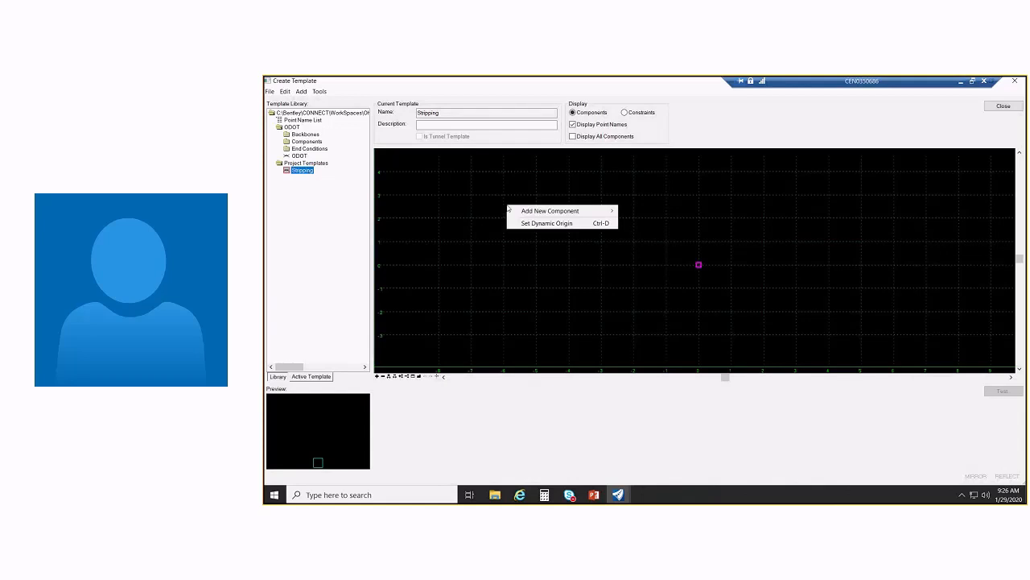
pyautogui.moveTo(556, 211)
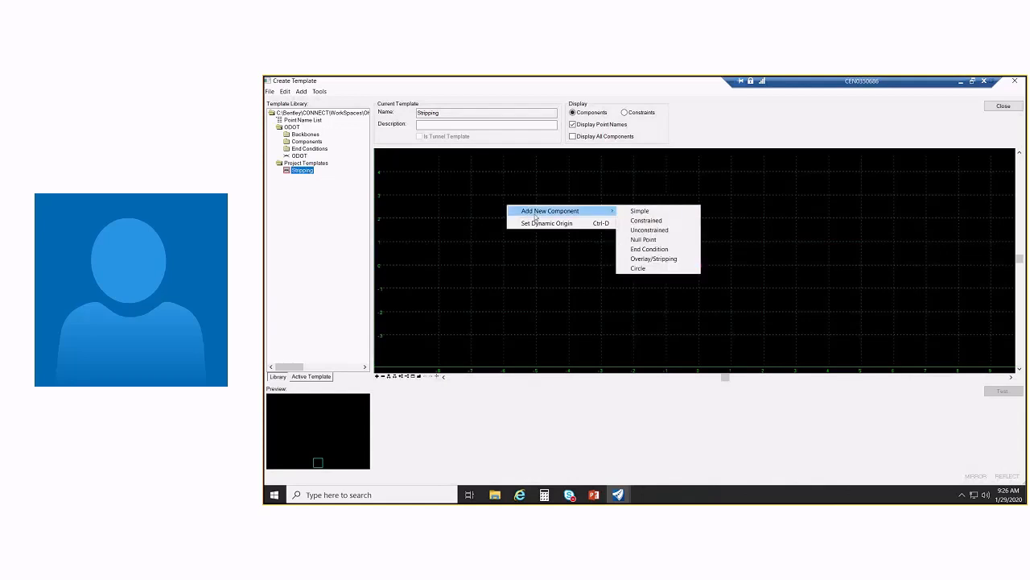
pyautogui.click(663, 262)
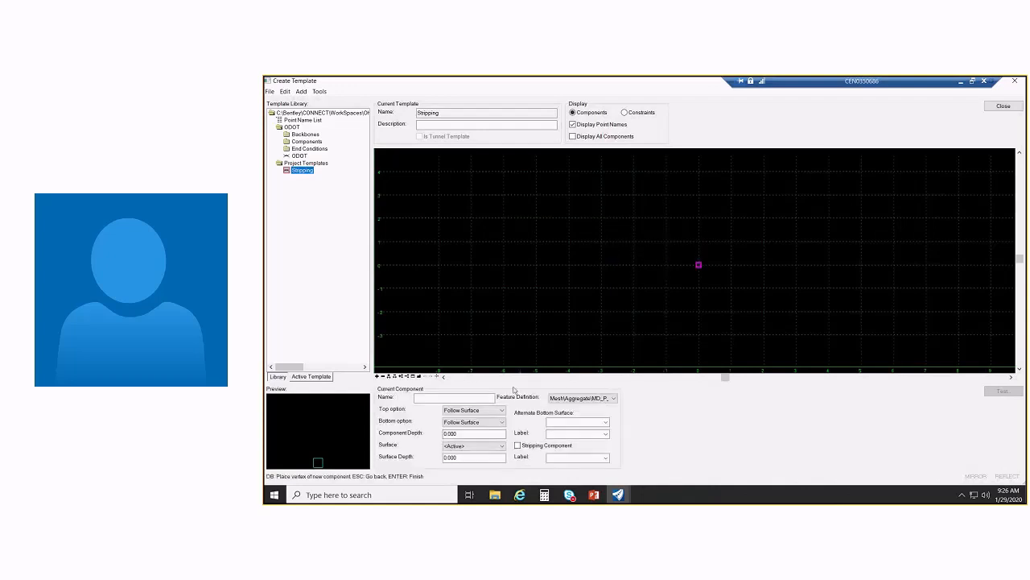
pyautogui.click(465, 399)
pyautogui.write('STRIPPING')
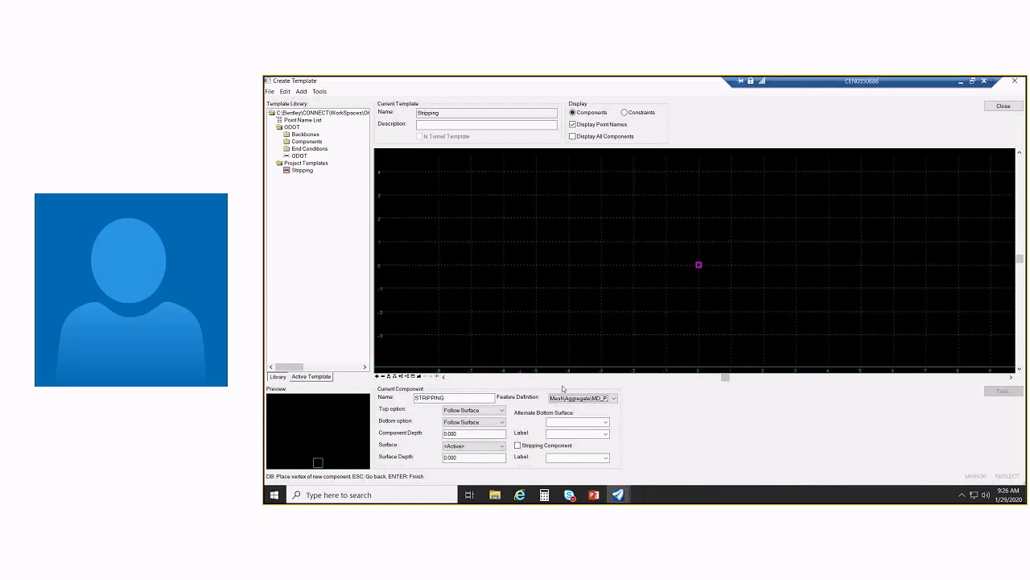
pyautogui.click(575, 397)
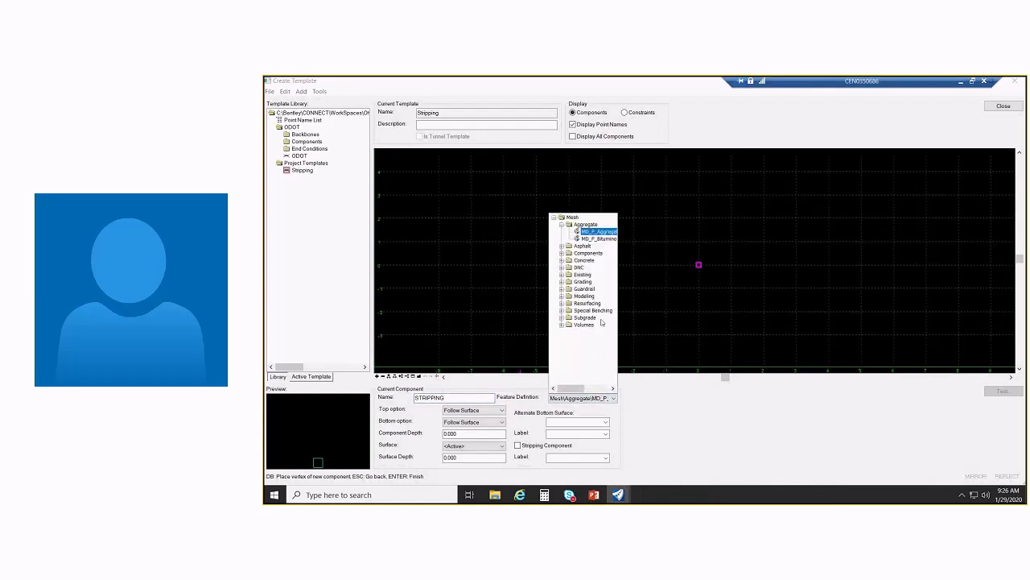
pyautogui.click(562, 303)
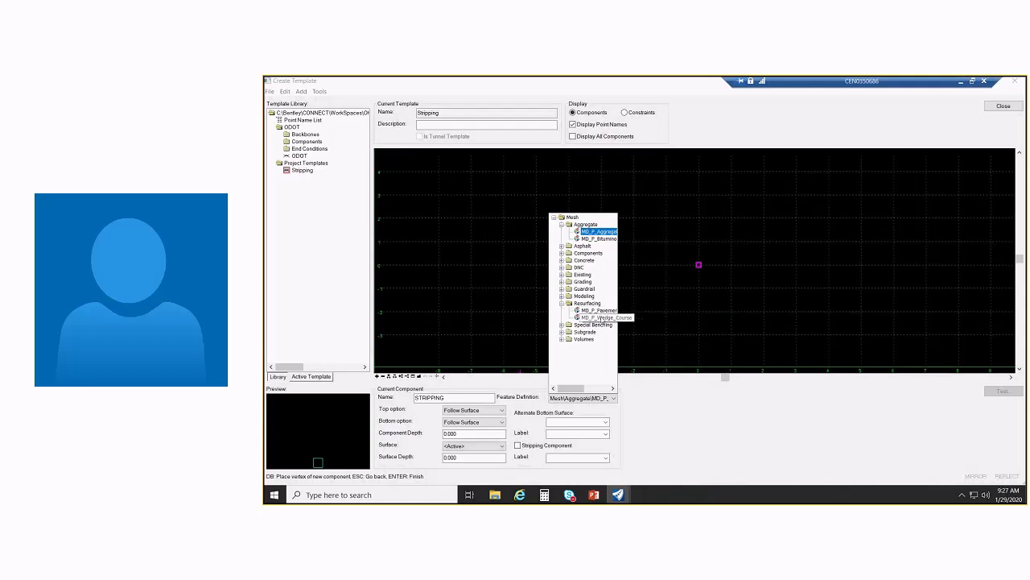
pyautogui.click(602, 310)
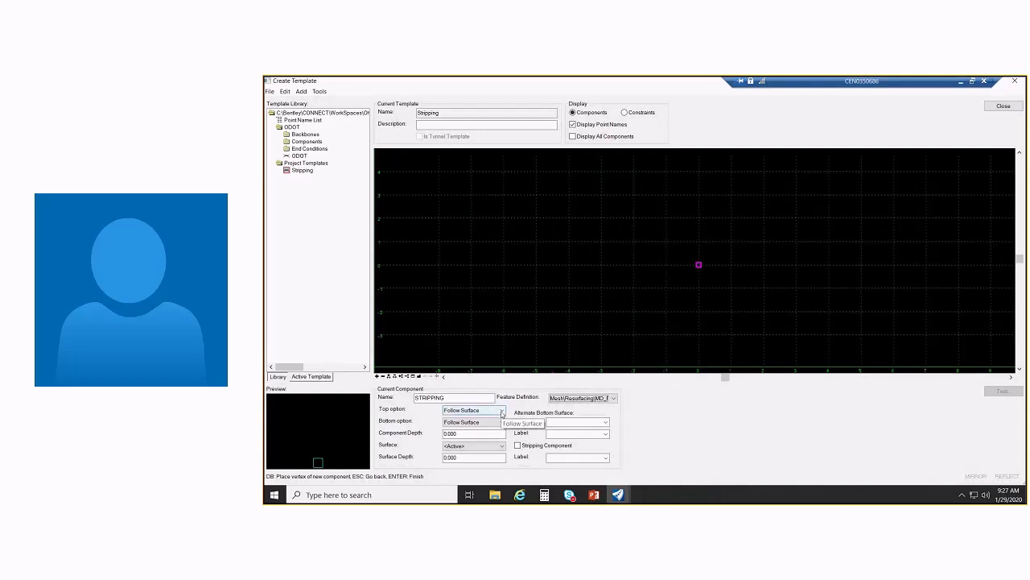
# Keep the component's top option at Follow Surface, set its surface depth to 0.083 and enable the Stripping Component option
pyautogui.click(502, 411)
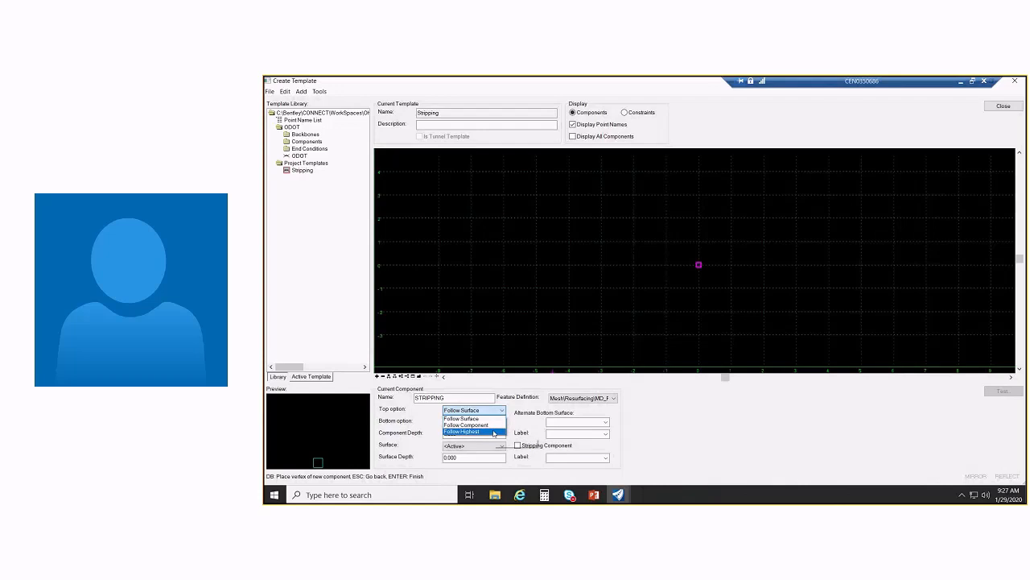
pyautogui.click(495, 419)
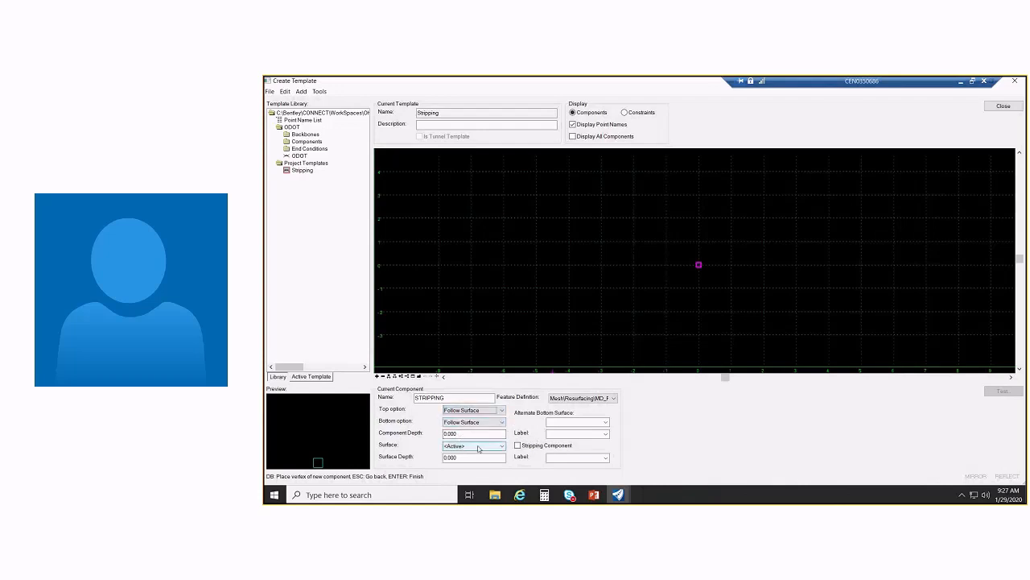
pyautogui.moveTo(471, 458); pyautogui.dragTo(421, 466)
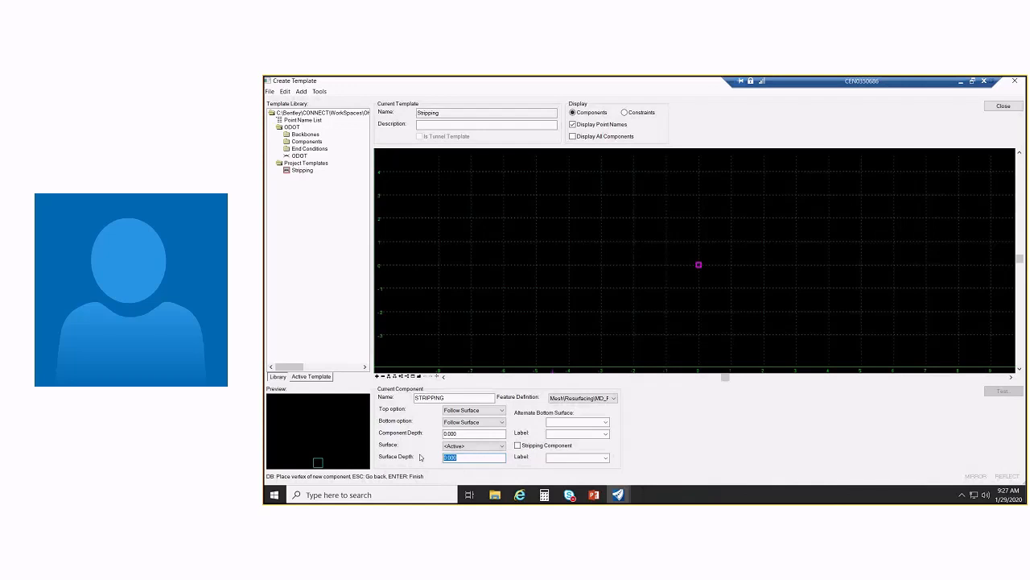
pyautogui.write('1/1')
pyautogui.press('Tab')
pyautogui.click(520, 447)
# Set the point seed name to PLANING in the template options
pyautogui.click(320, 91)
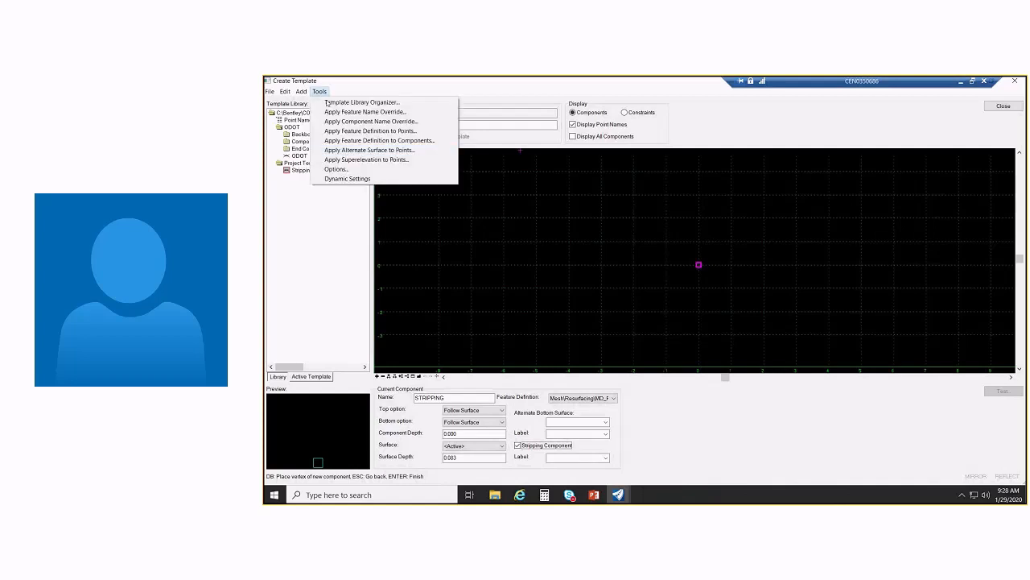
pyautogui.click(351, 170)
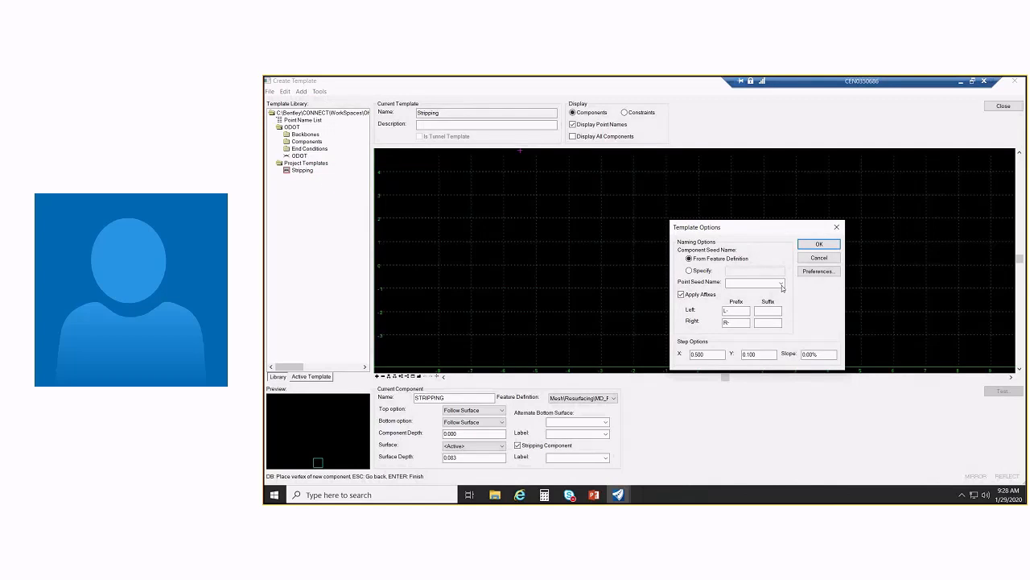
pyautogui.click(782, 284)
pyautogui.moveTo(780, 299); pyautogui.dragTo(780, 463)
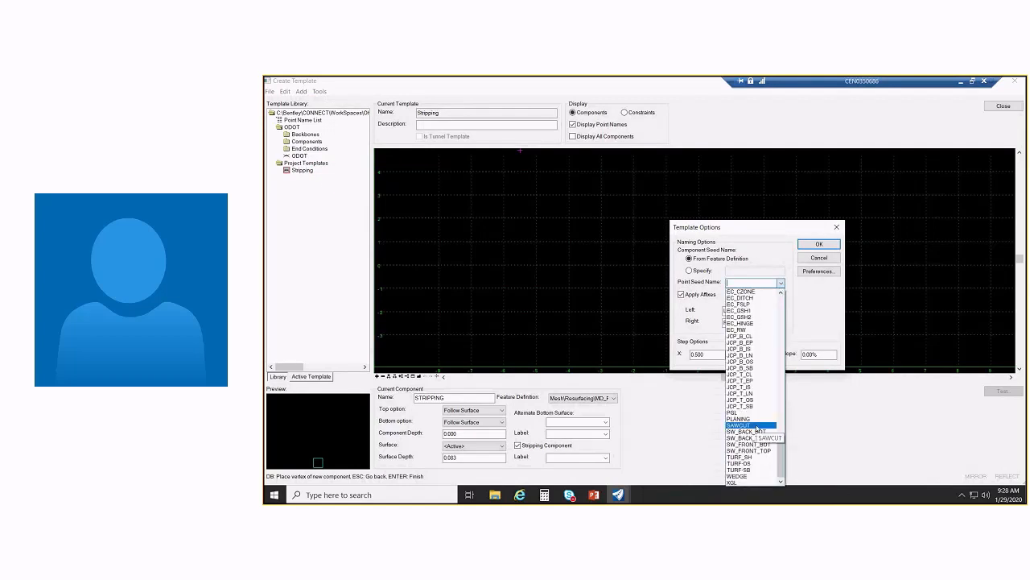
pyautogui.click(756, 422)
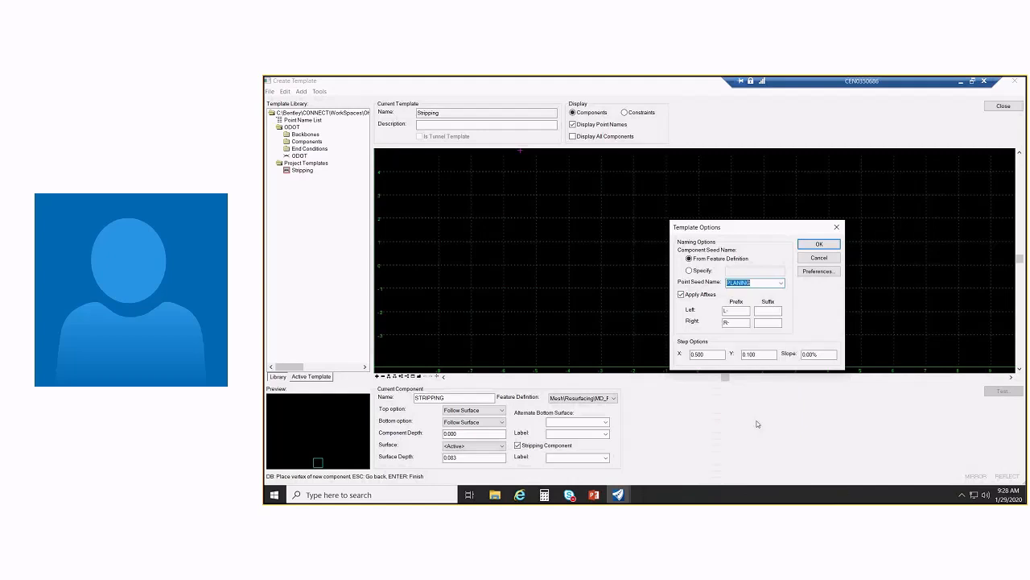
pyautogui.click(820, 244)
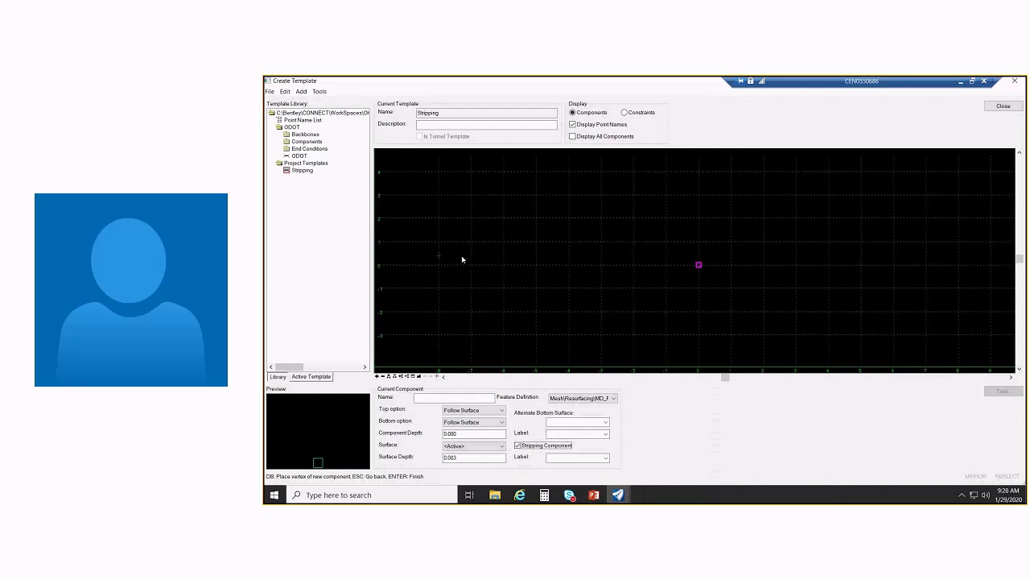
# Check the point name and affix setting in Dynamic Settings, then close that dialog
pyautogui.click(320, 92)
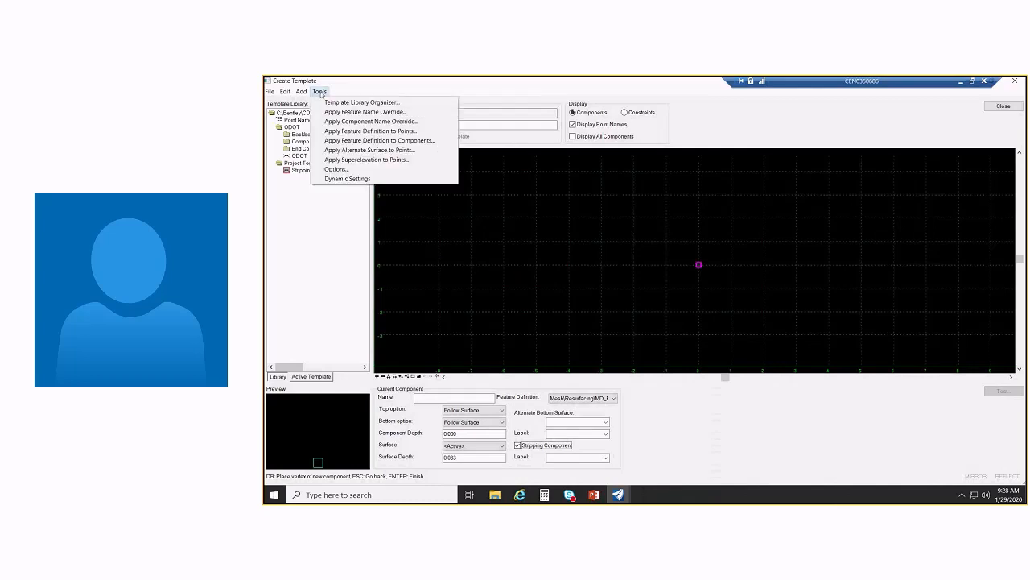
pyautogui.click(361, 179)
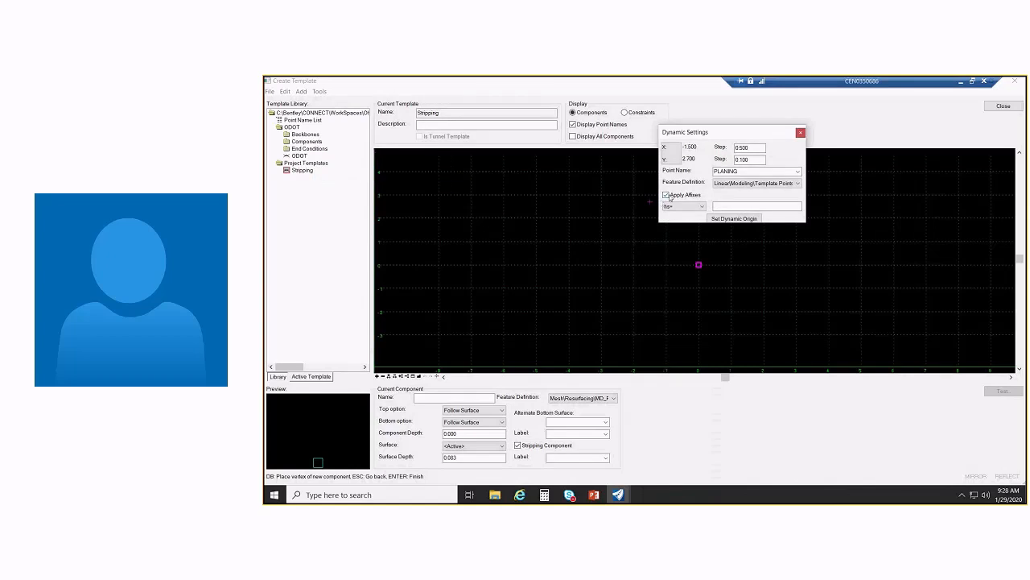
pyautogui.click(801, 133)
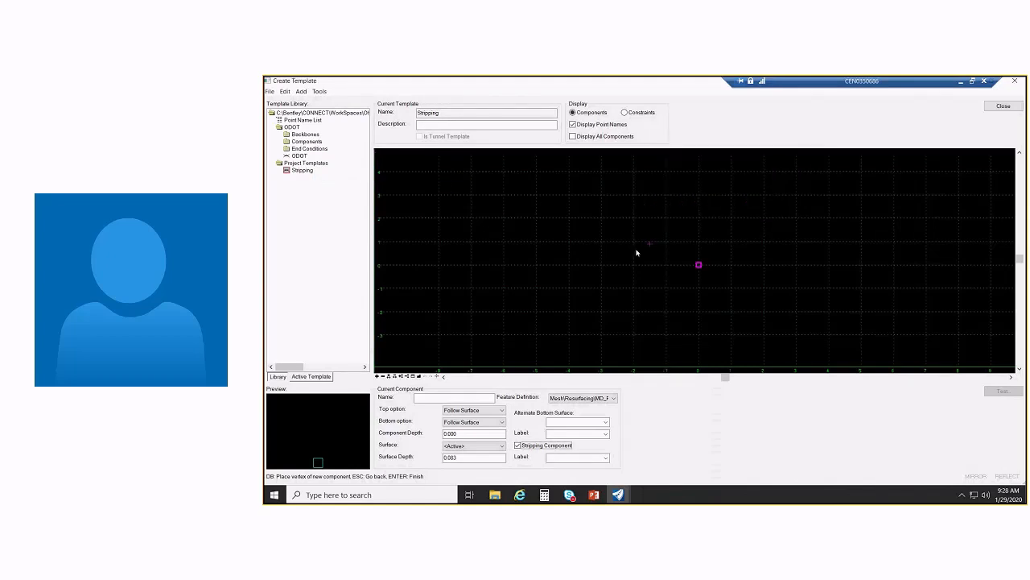
# Draw the stripping component level at elevation 0 from offset about -8 through the origin to offset about 8, and finish it
pyautogui.click(438, 267)
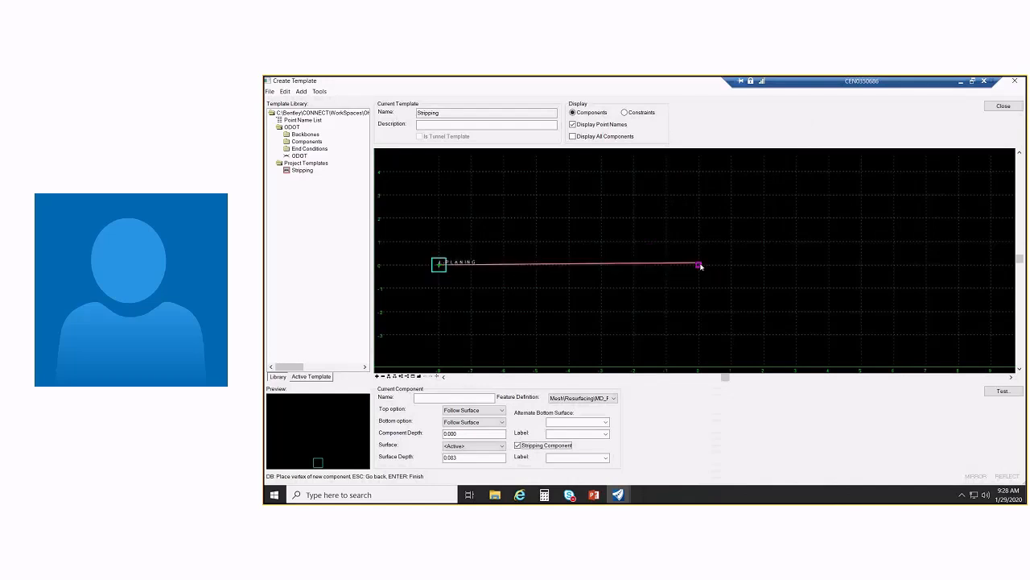
pyautogui.click(699, 267)
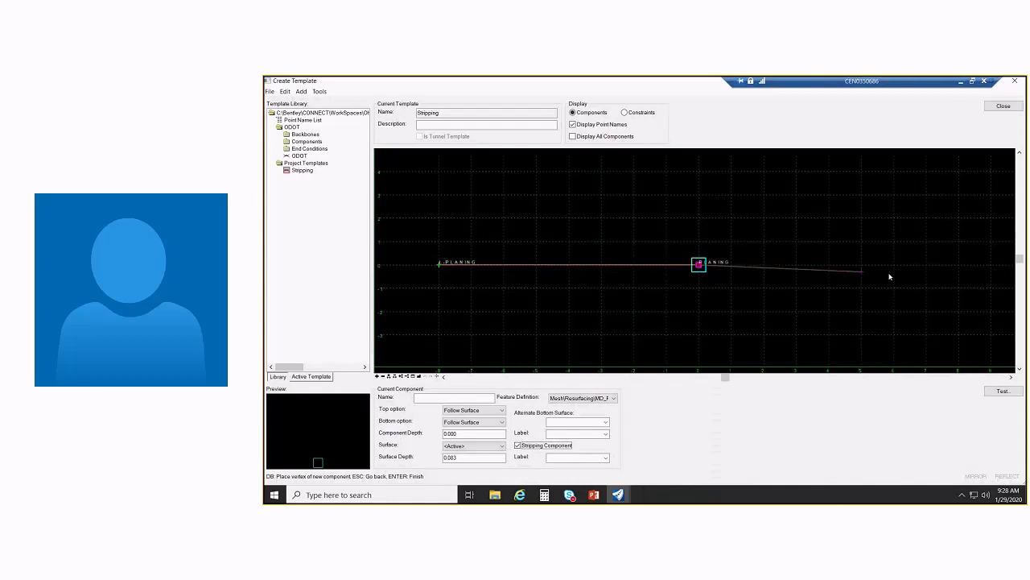
pyautogui.click(960, 267)
pyautogui.rightClick(874, 215)
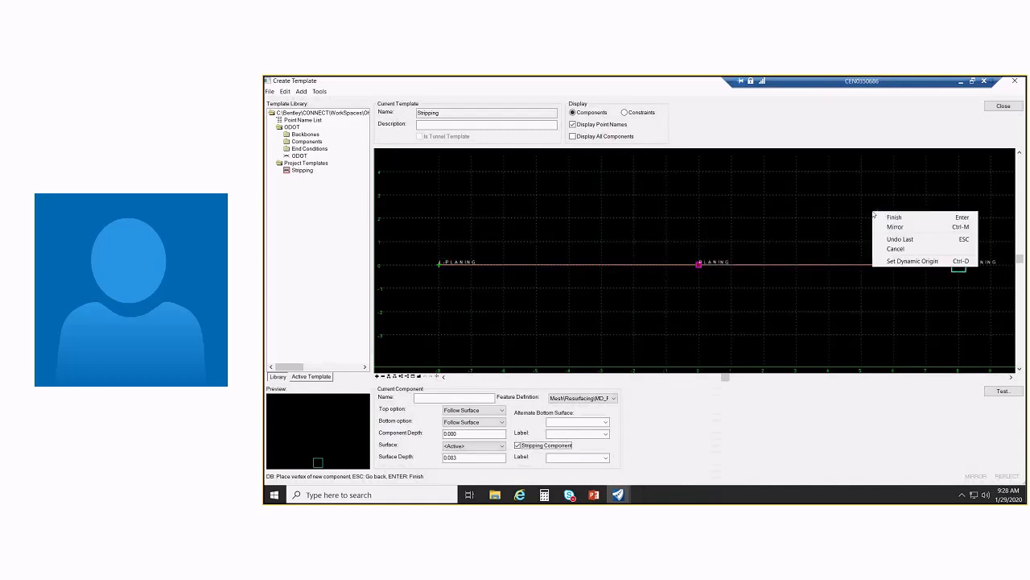
pyautogui.click(902, 218)
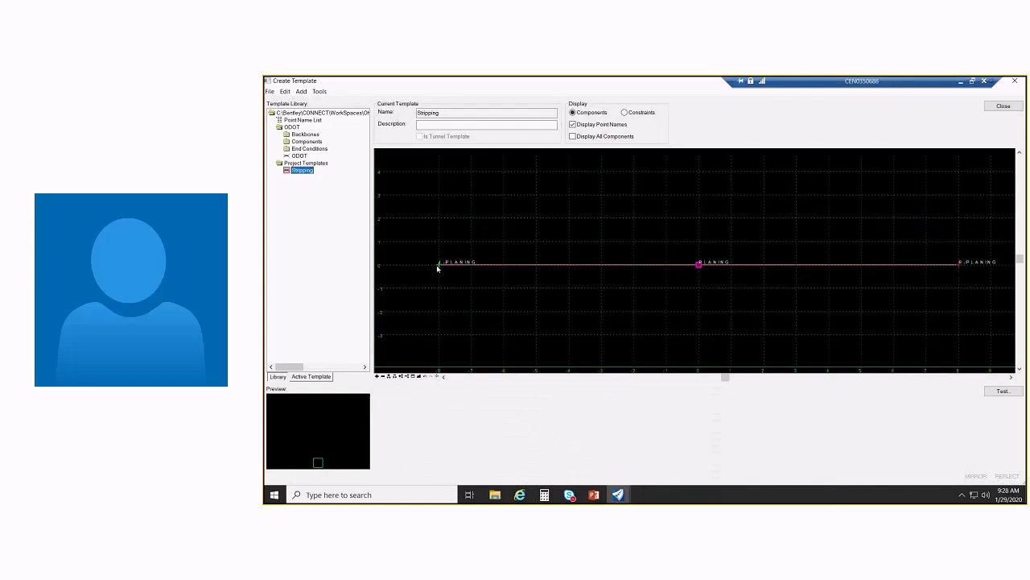
# Remove both constraints from the central PLANING point by setting each constraint type to None, and apply the change
pyautogui.moveTo(437, 268)
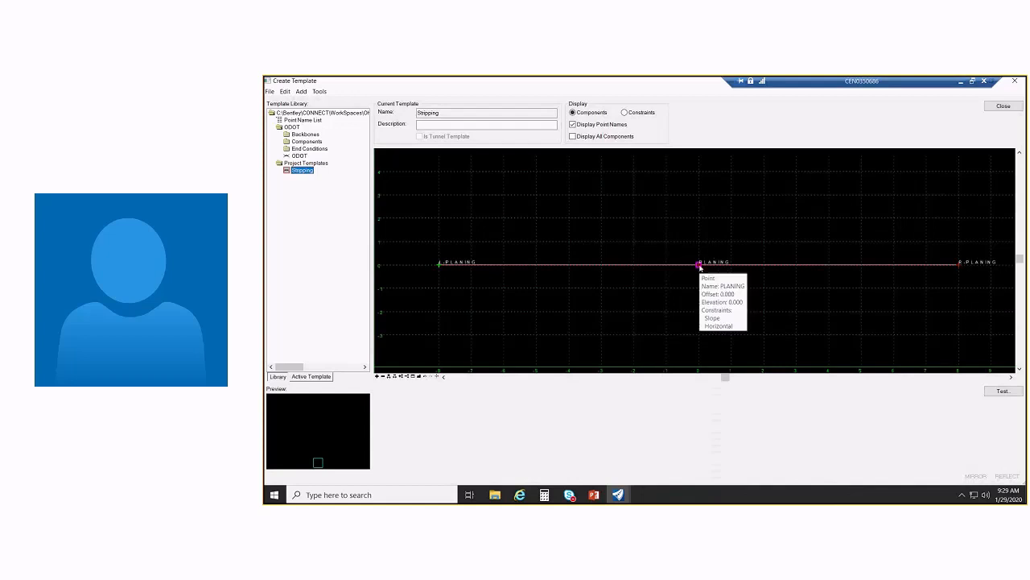
pyautogui.doubleClick(699, 265)
pyautogui.click(551, 319)
pyautogui.click(551, 324)
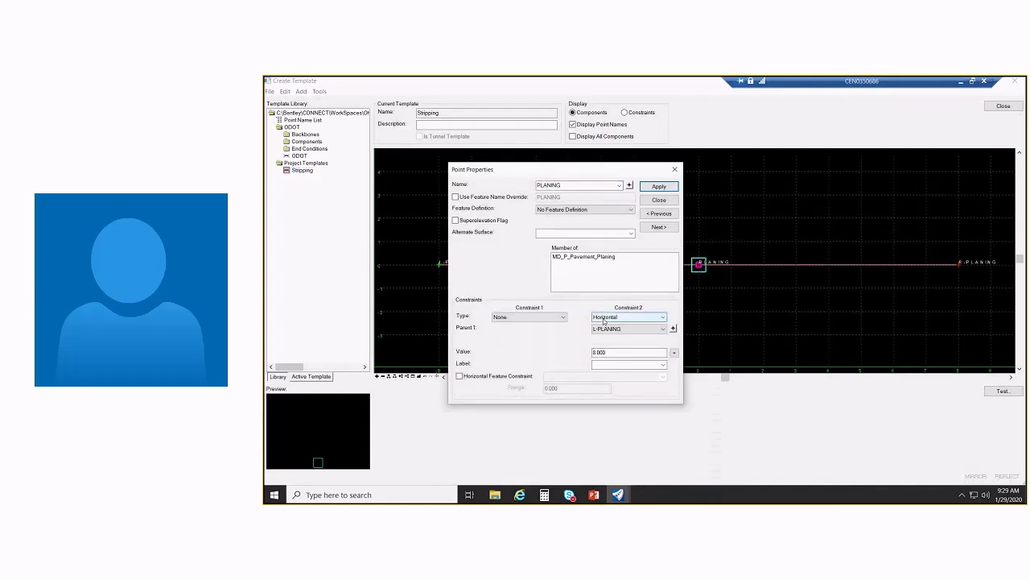
pyautogui.click(607, 319)
pyautogui.click(608, 324)
pyautogui.click(674, 186)
pyautogui.click(660, 201)
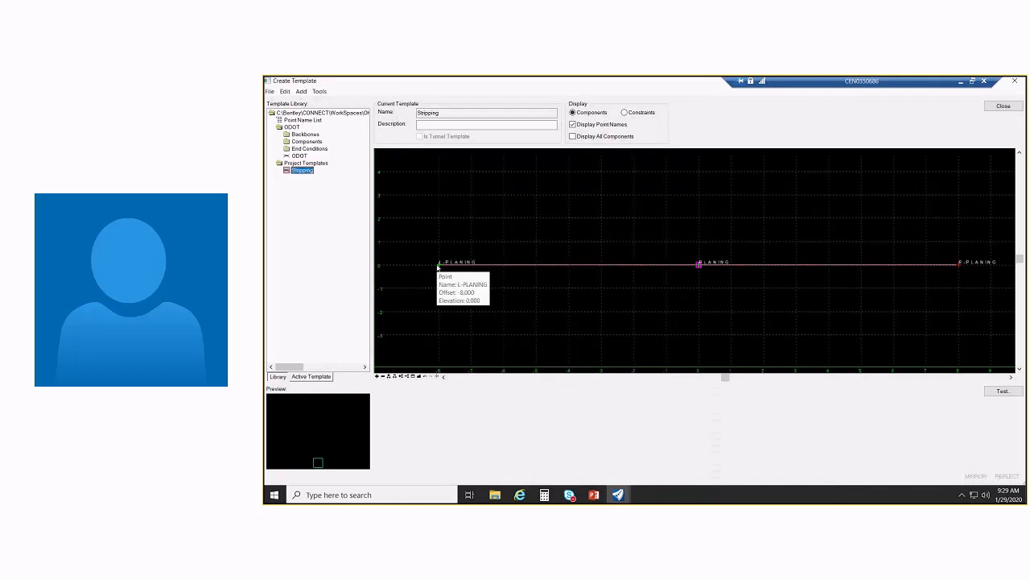
# Give the L-PLANING point a Horizontal first constraint with the central PLANING point as its parent
pyautogui.doubleClick(438, 267)
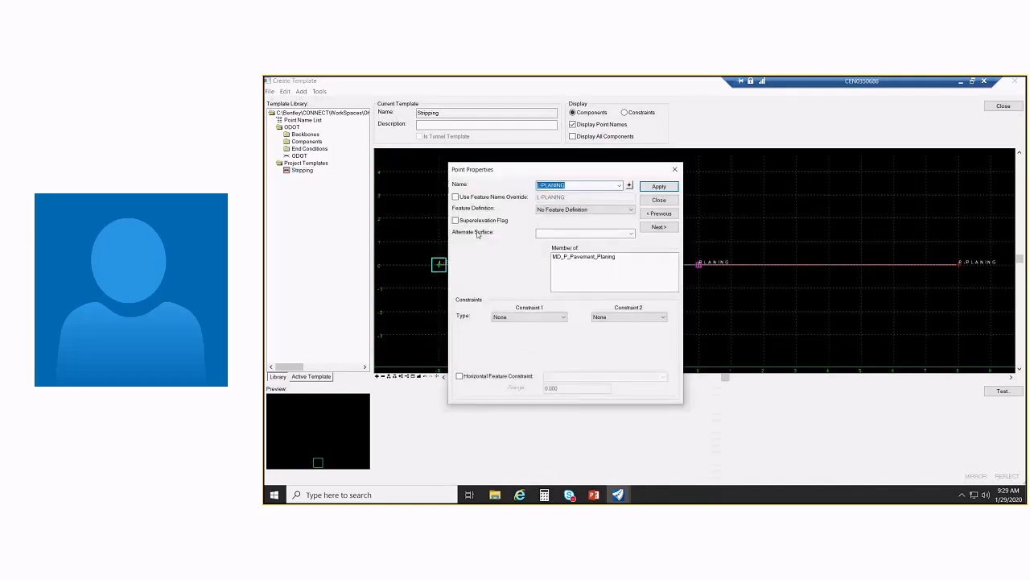
pyautogui.click(539, 317)
pyautogui.click(528, 327)
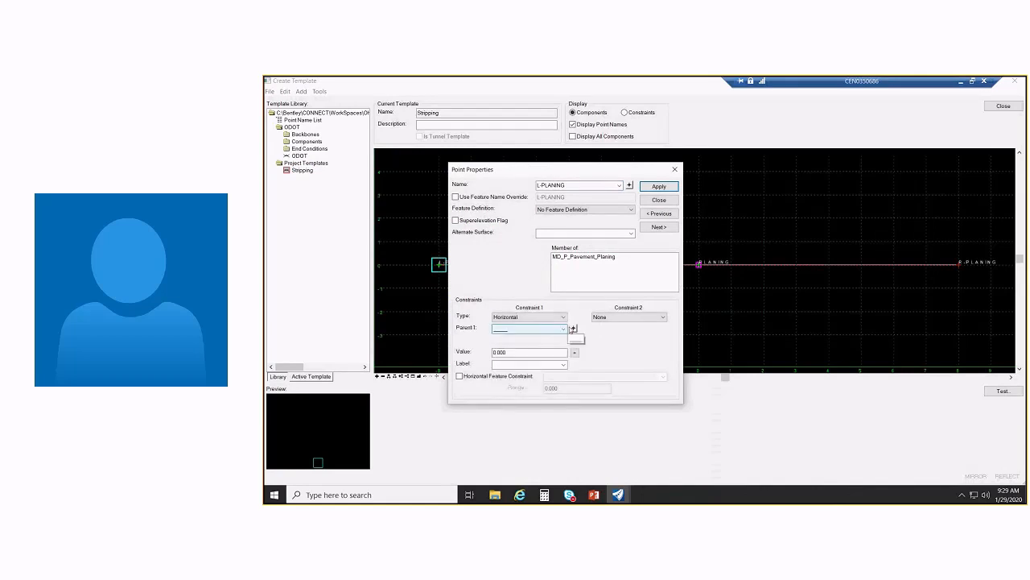
pyautogui.click(573, 328)
pyautogui.click(702, 266)
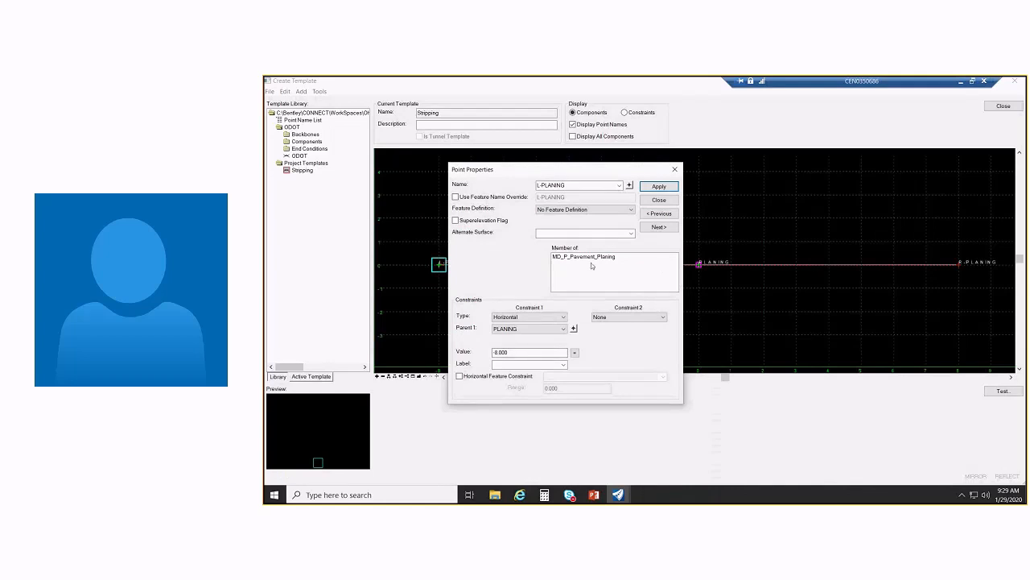
# Set L-PLANING's second constraint to Project To Surface with the <Active> surface, and apply the properties
pyautogui.click(628, 317)
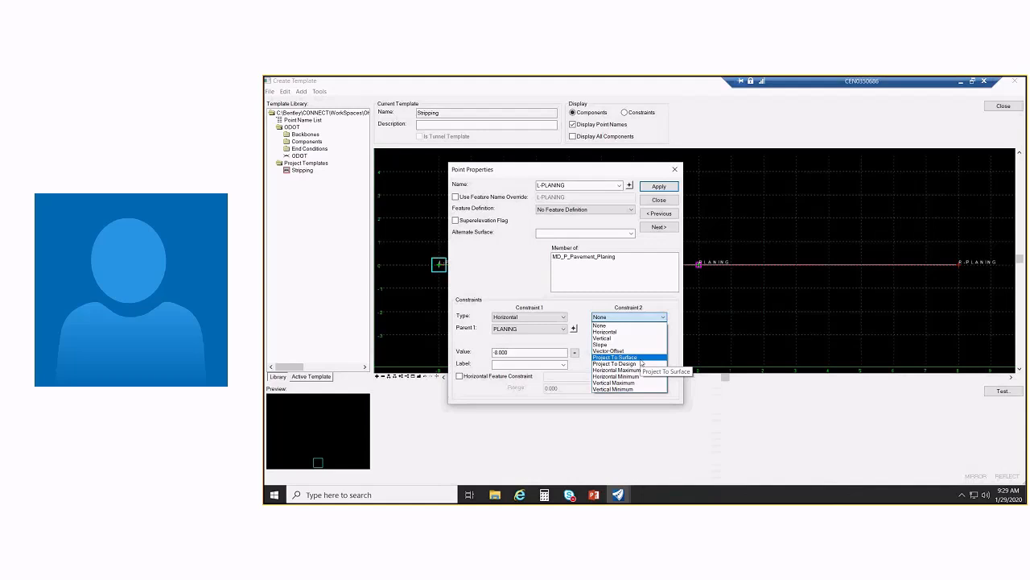
pyautogui.click(636, 357)
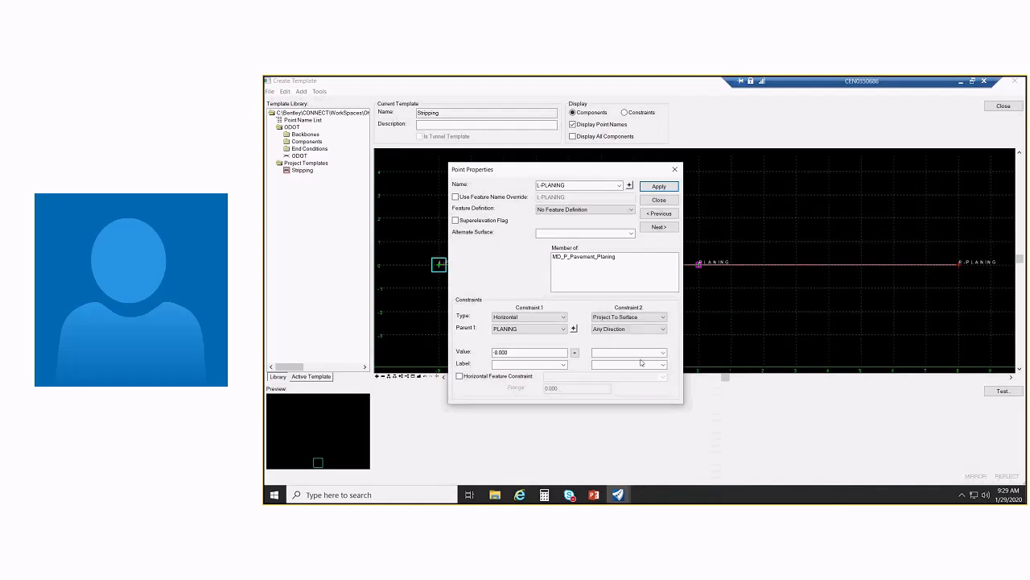
pyautogui.click(664, 352)
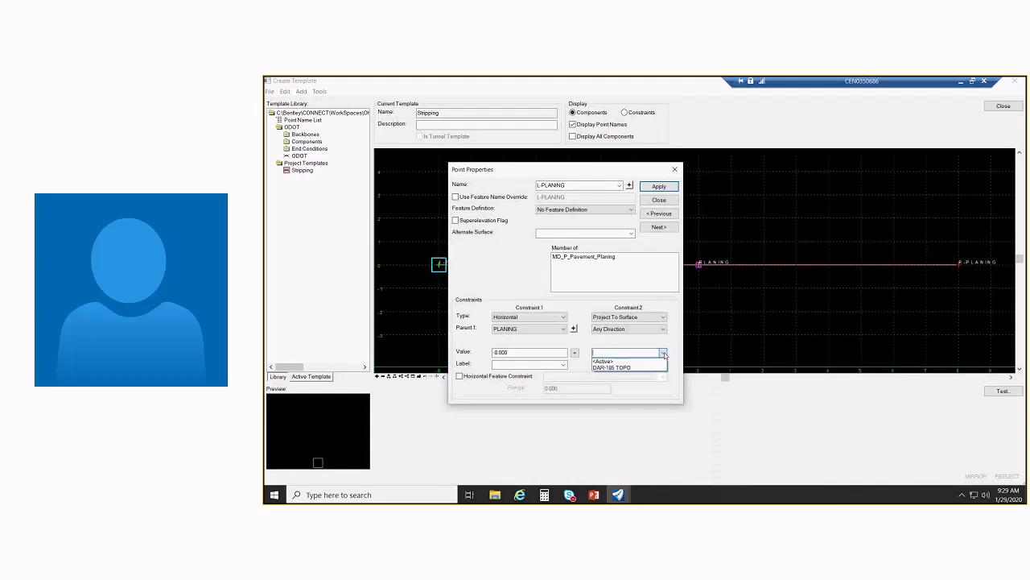
pyautogui.click(610, 361)
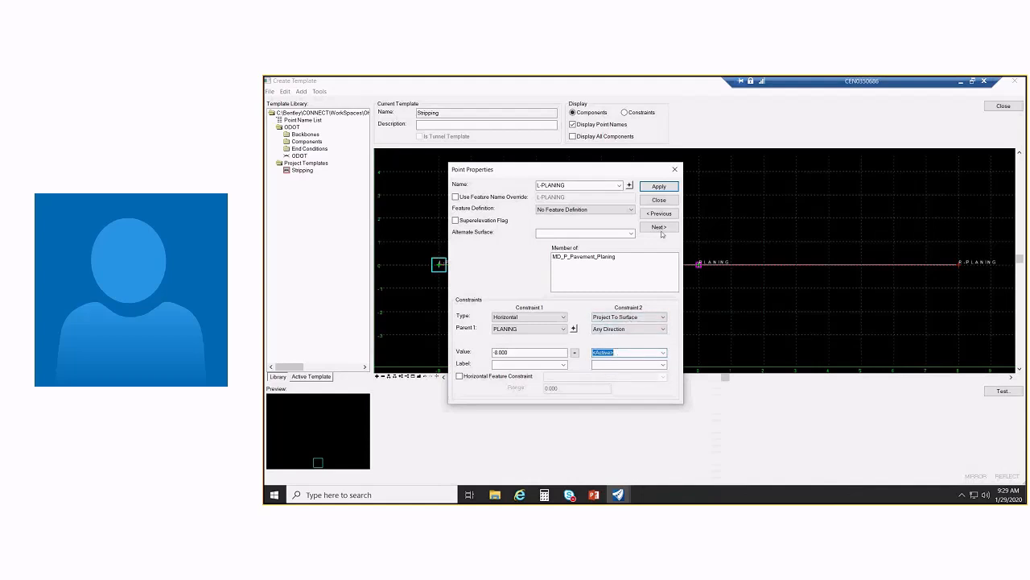
pyautogui.click(644, 187)
# Change the R-PLANING point's first constraint to Project To Surface on the <Active> surface, and apply it
pyautogui.click(630, 186)
pyautogui.click(960, 267)
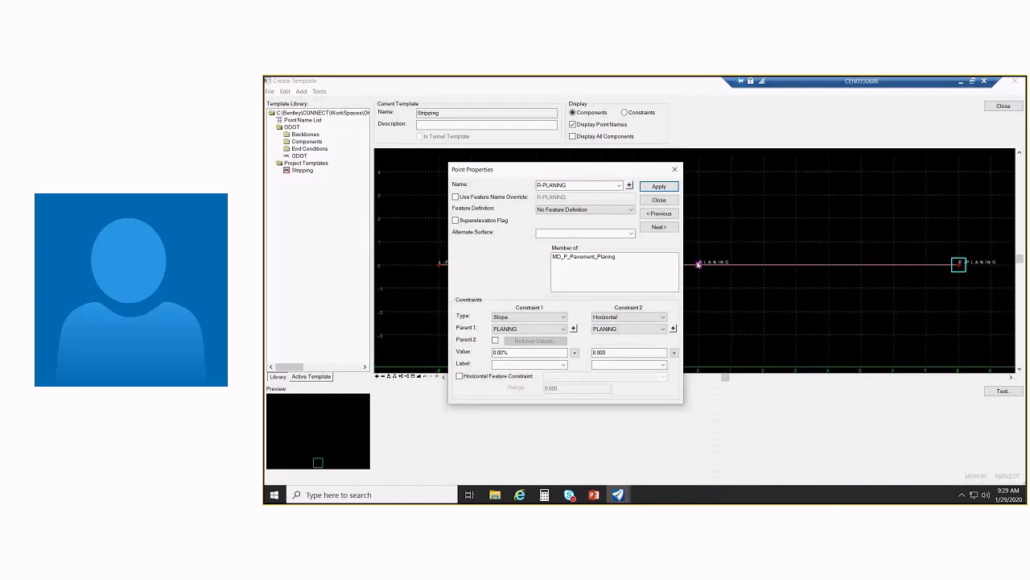
pyautogui.click(546, 318)
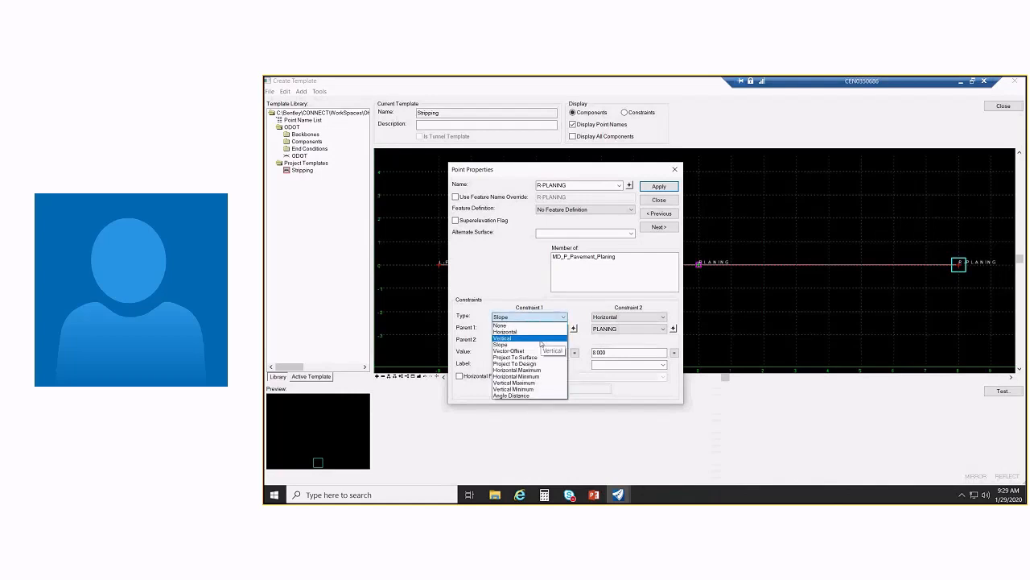
pyautogui.click(515, 356)
pyautogui.click(563, 352)
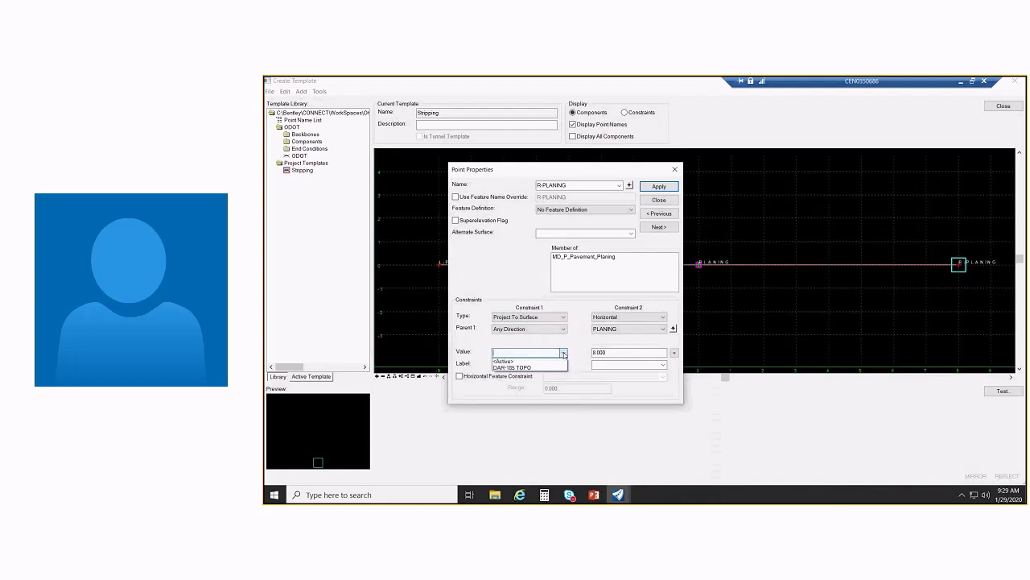
pyautogui.click(504, 360)
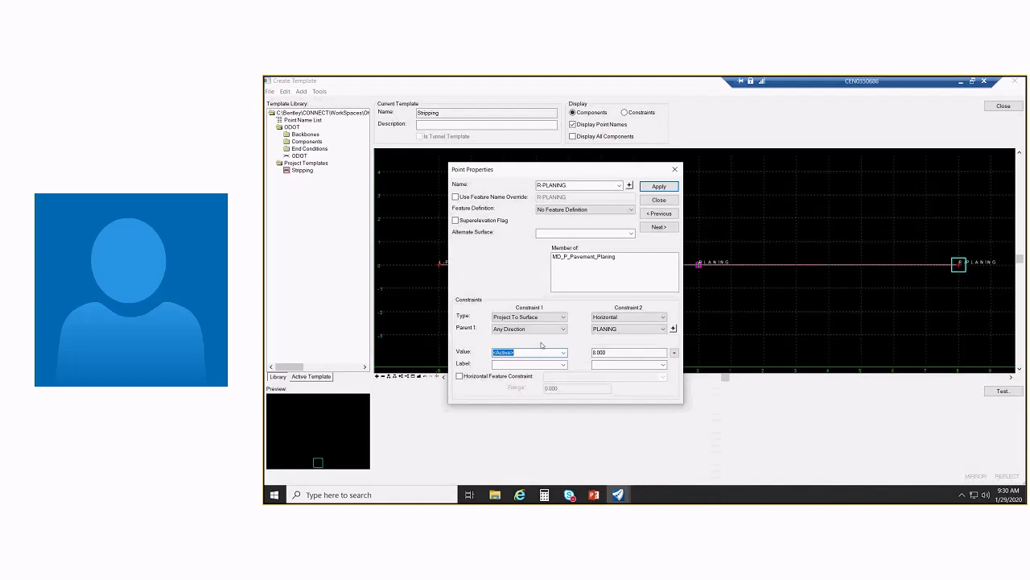
pyautogui.click(669, 187)
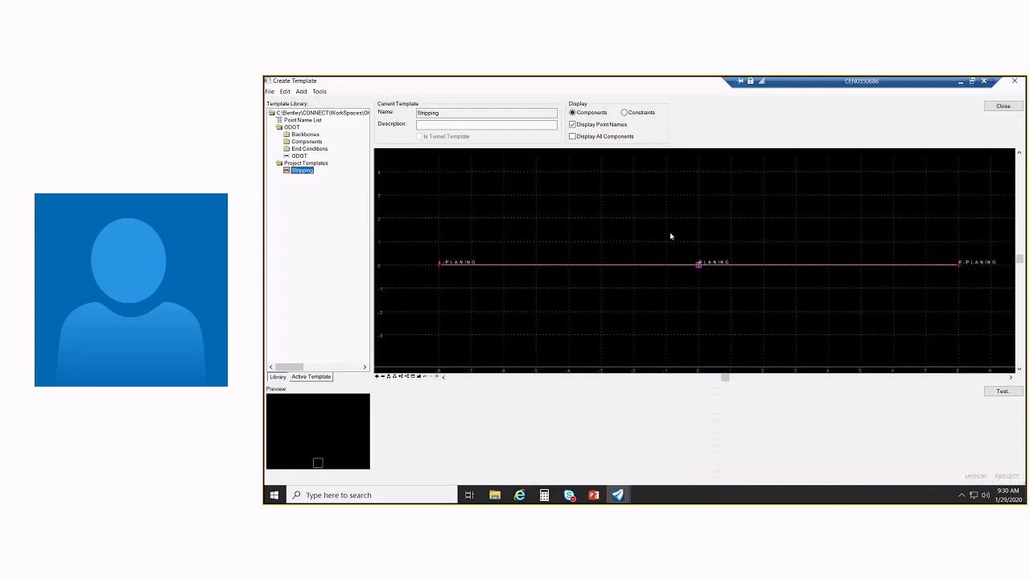
# Review the planing component's overlay/stripping properties and close the template editor, keeping the template changes
pyautogui.doubleClick(617, 266)
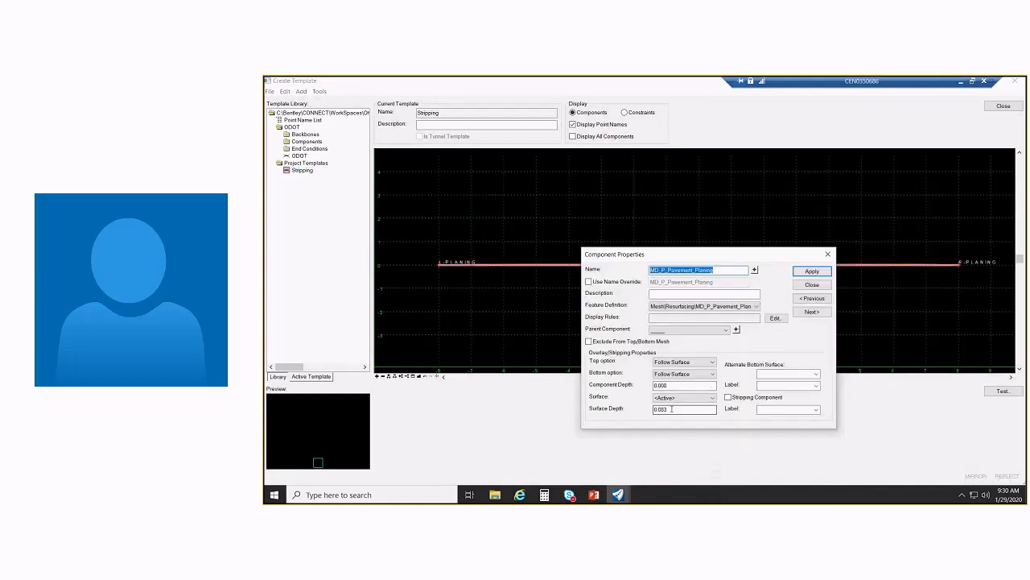
pyautogui.click(813, 285)
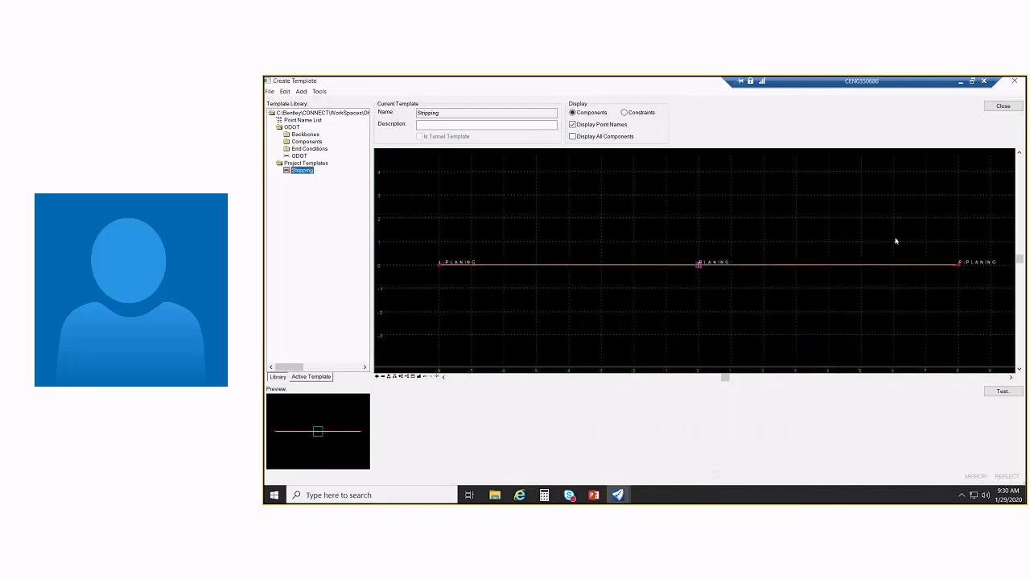
pyautogui.click(1003, 105)
pyautogui.press('Return')
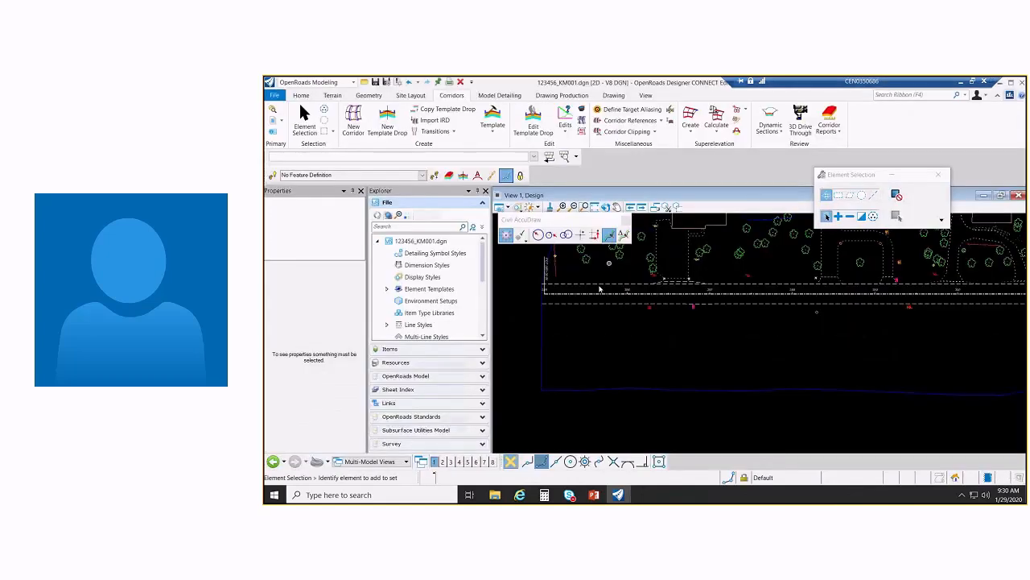
# Create a corridor along the CLP_S185 alignment using its active profile and enter a planing name for it
pyautogui.scroll(2, 600, 288)
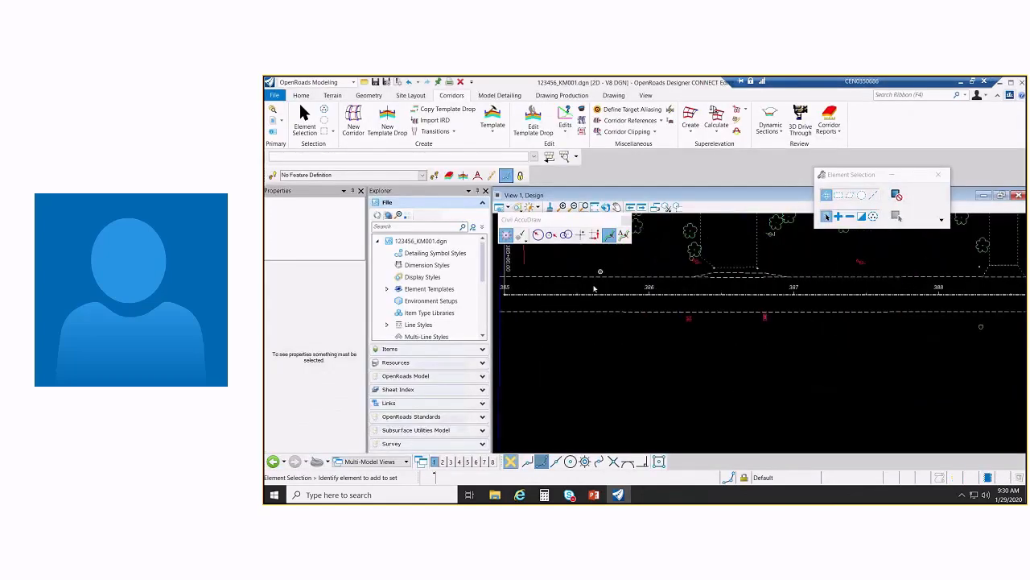
pyautogui.click(595, 289)
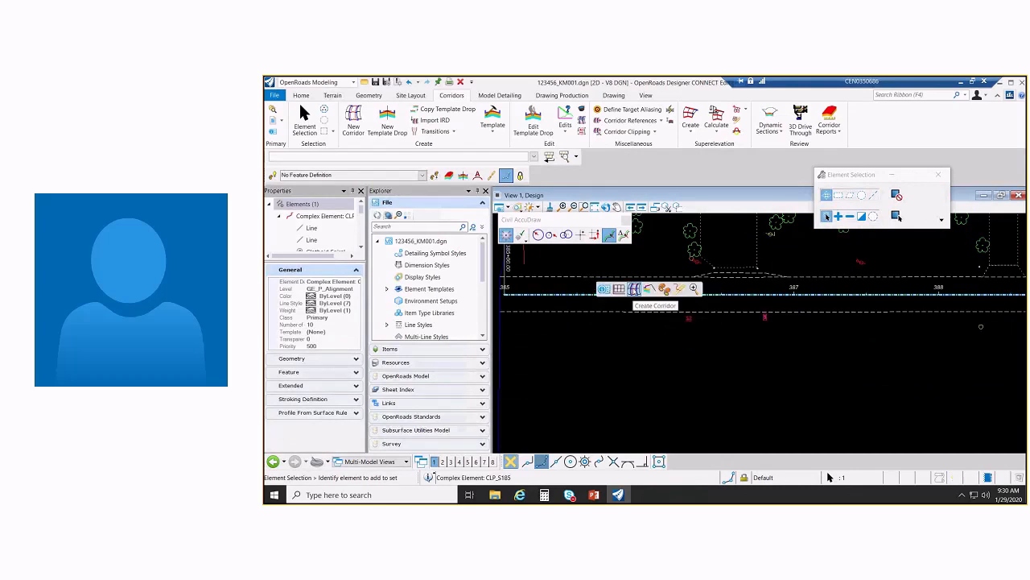
pyautogui.click(634, 288)
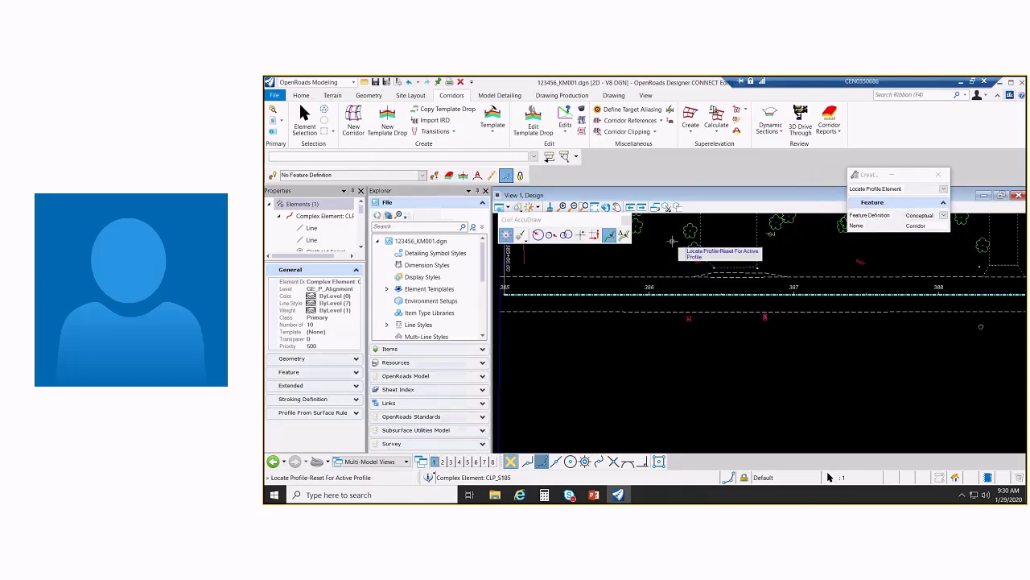
pyautogui.click(945, 190)
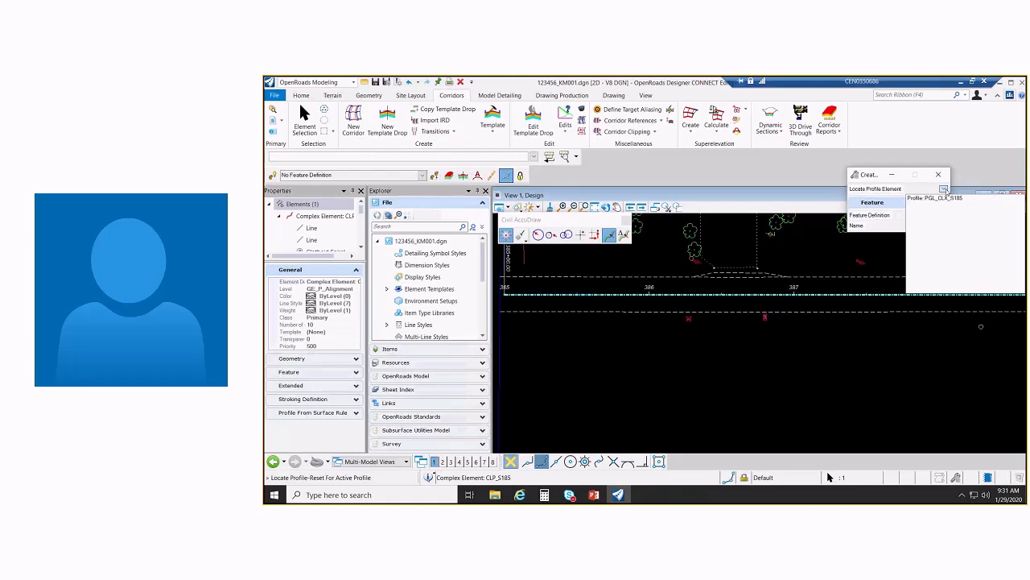
pyautogui.click(933, 197)
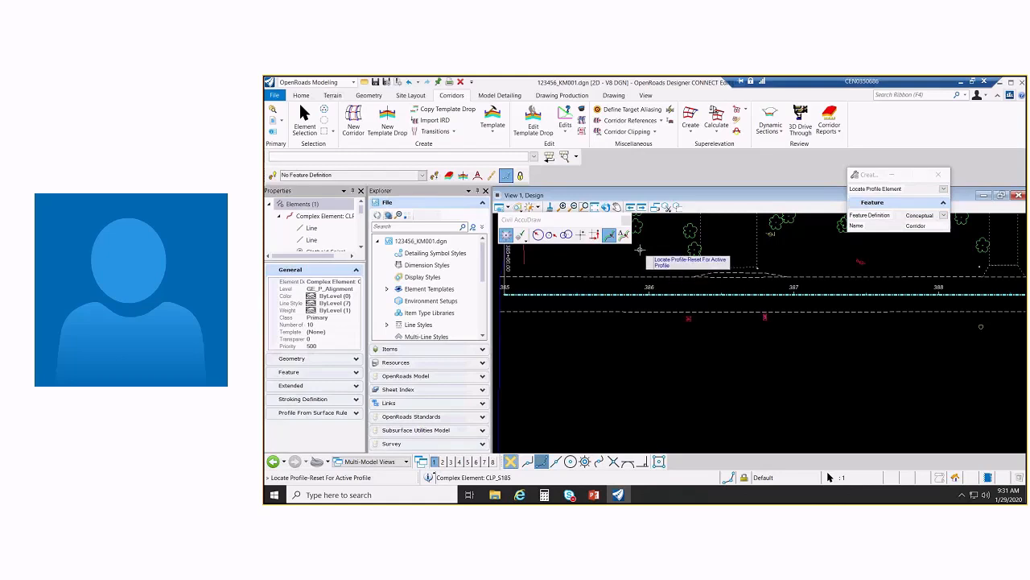
pyautogui.click(639, 251)
pyautogui.write('PLAN')
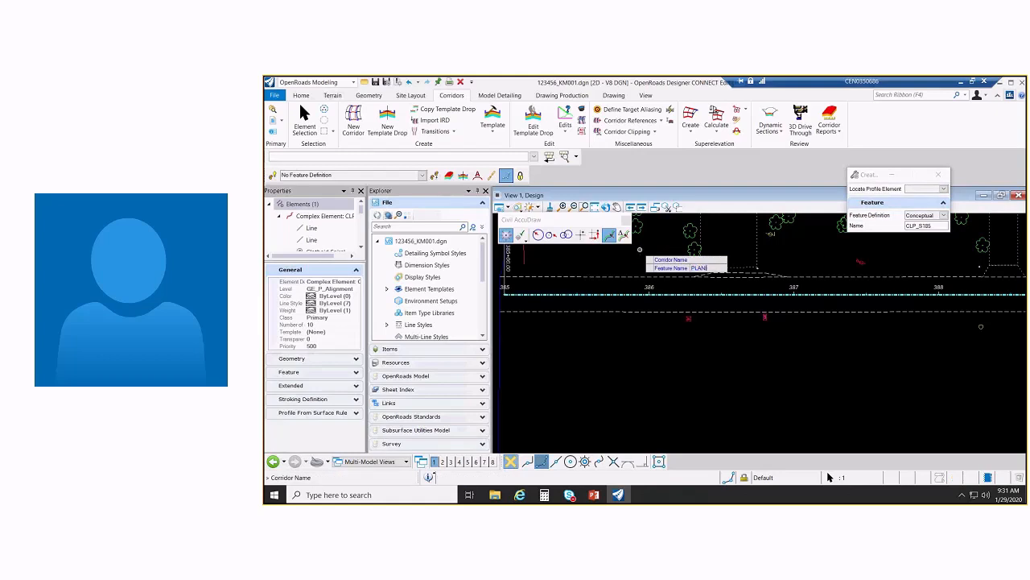
pyautogui.press('Return')
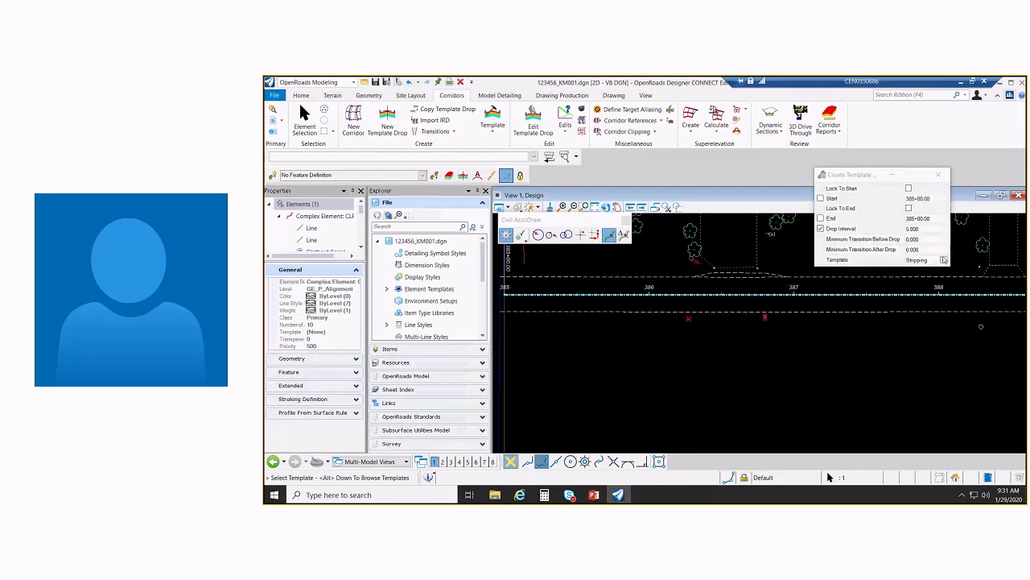
# Choose the Stripping template from Project Templates for the new corridor's template drop
pyautogui.click(943, 260)
pyautogui.click(446, 197)
pyautogui.click(454, 211)
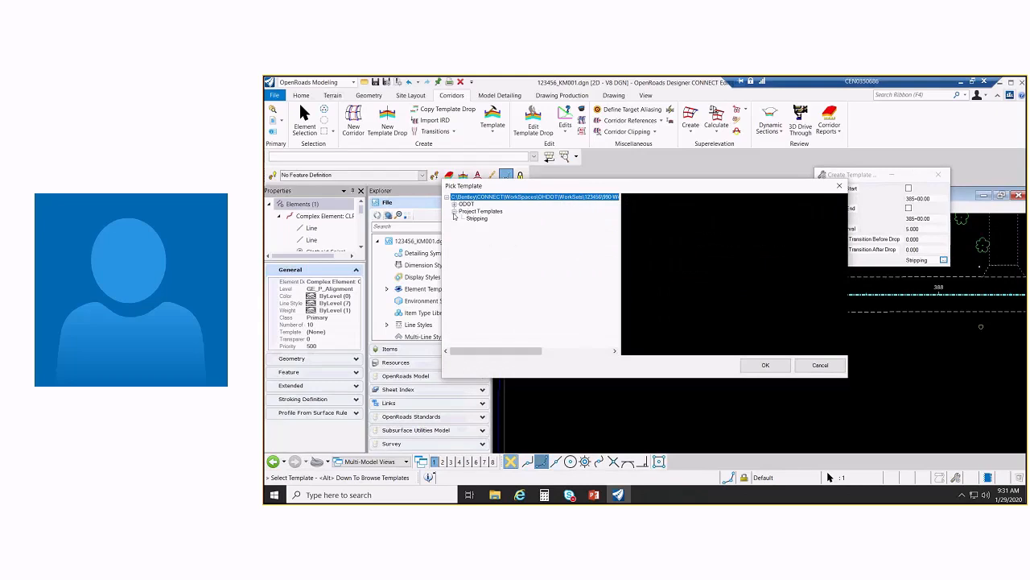
pyautogui.click(482, 218)
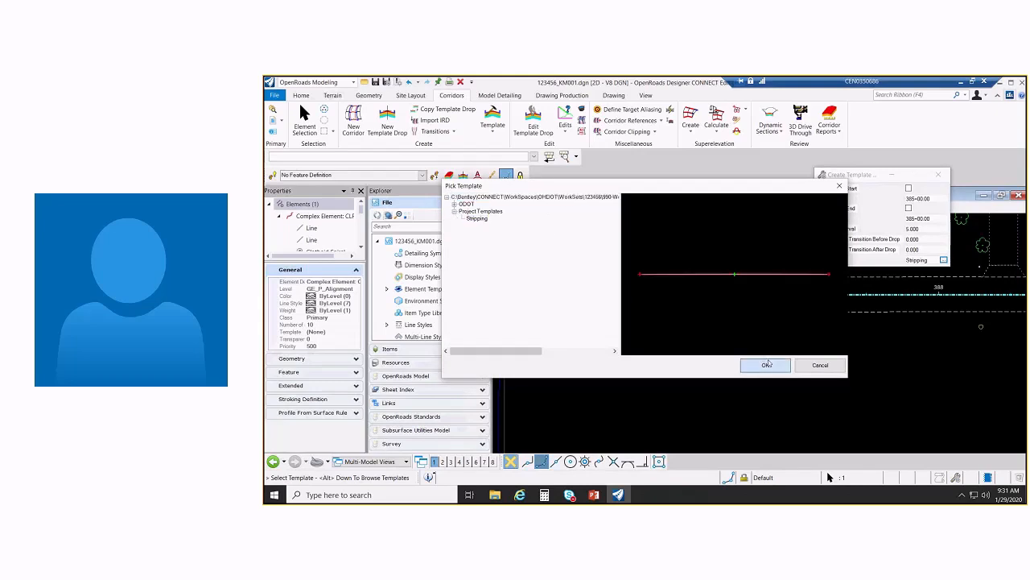
pyautogui.click(765, 364)
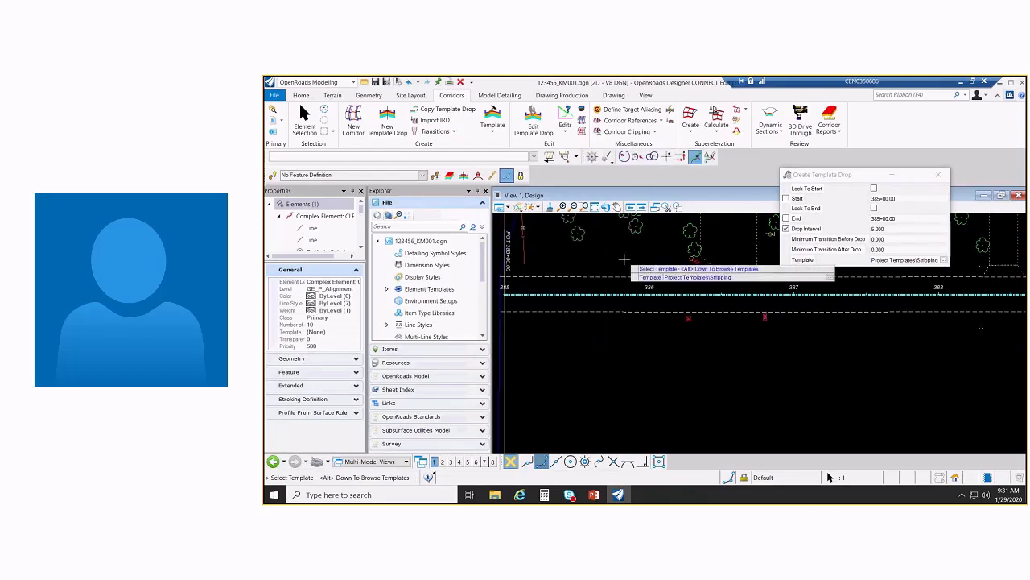
pyautogui.click(613, 255)
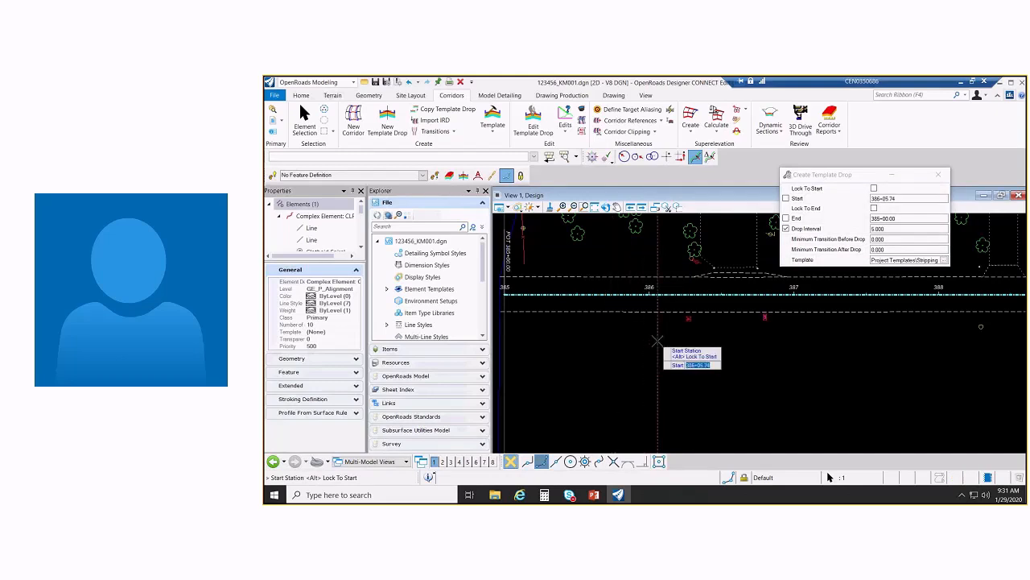
# Place the Stripping template drop from station 385+50 to 396+00 with a 5.000 drop interval, and end the command
pyautogui.write('385+60')
pyautogui.click(656, 341)
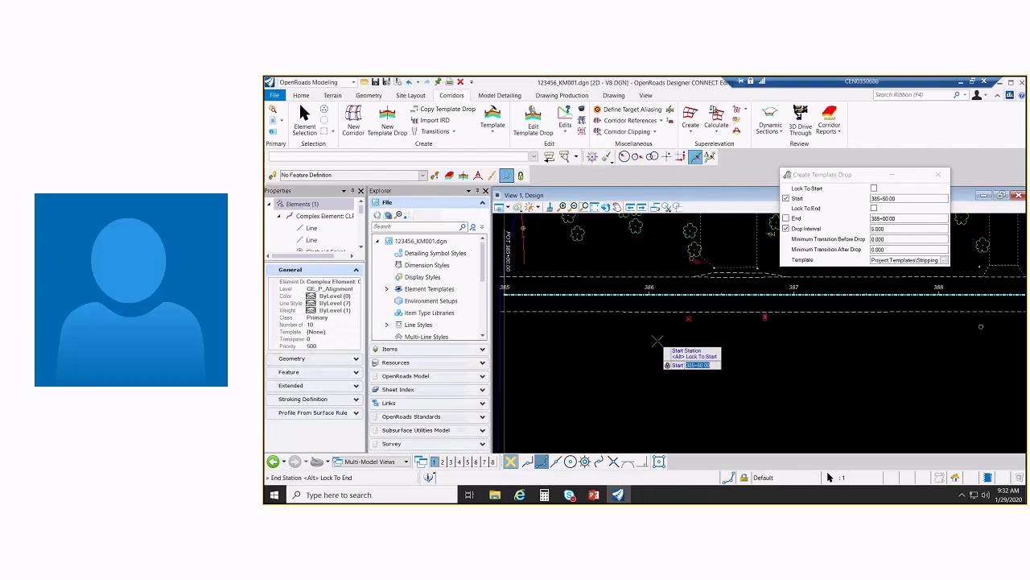
pyautogui.write('38')
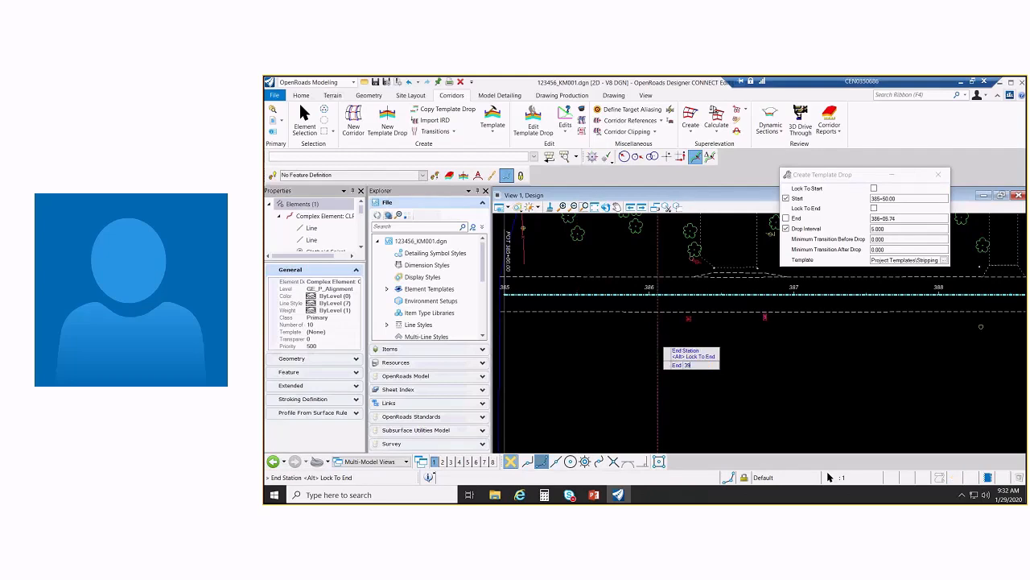
pyautogui.write('6+00')
pyautogui.press('Return')
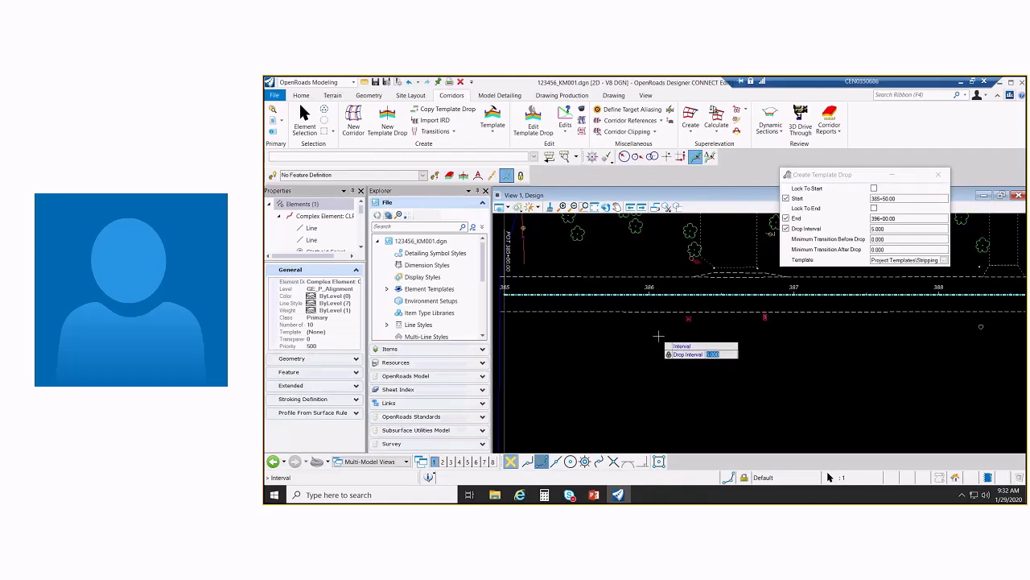
pyautogui.press('Return')
pyautogui.press('Return')
pyautogui.press('Return')
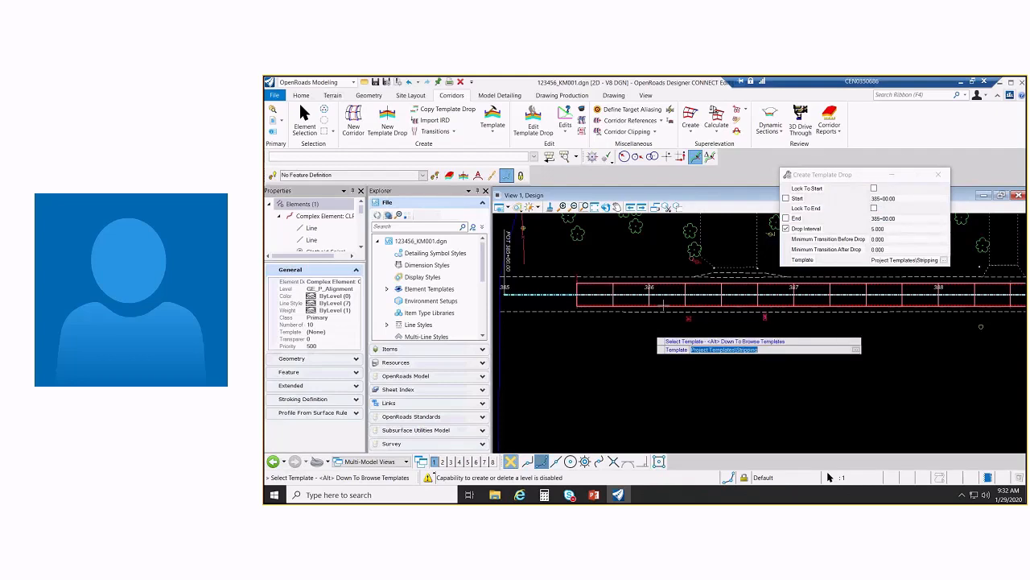
pyautogui.press('Escape')
# Switch to the 2 Views Plan/XS layout and display the PLANING corridor's cross section at station 385+50 for inspection
pyautogui.scroll(2, 609, 287)
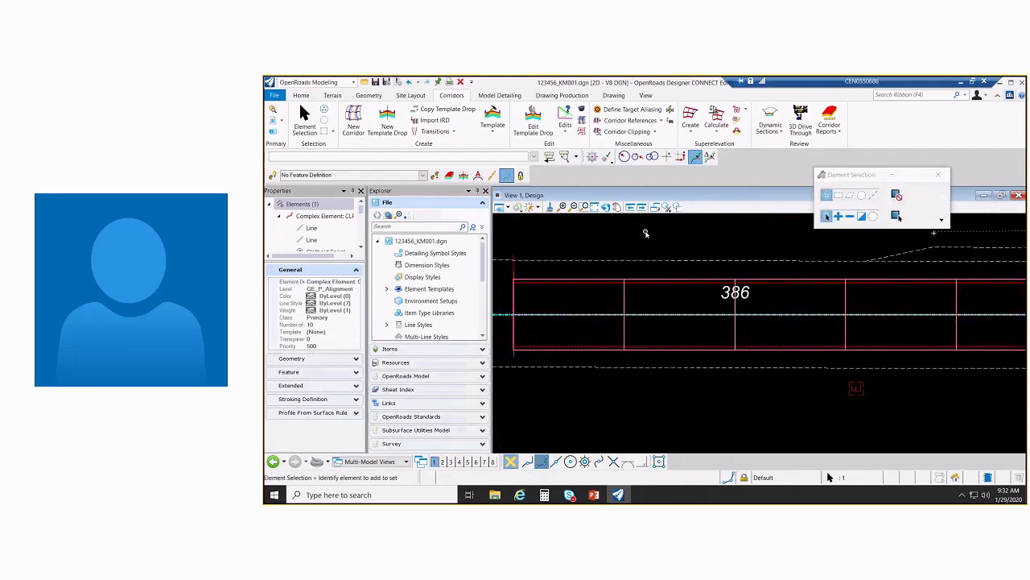
pyautogui.rightClick(644, 234)
pyautogui.moveTo(673, 241)
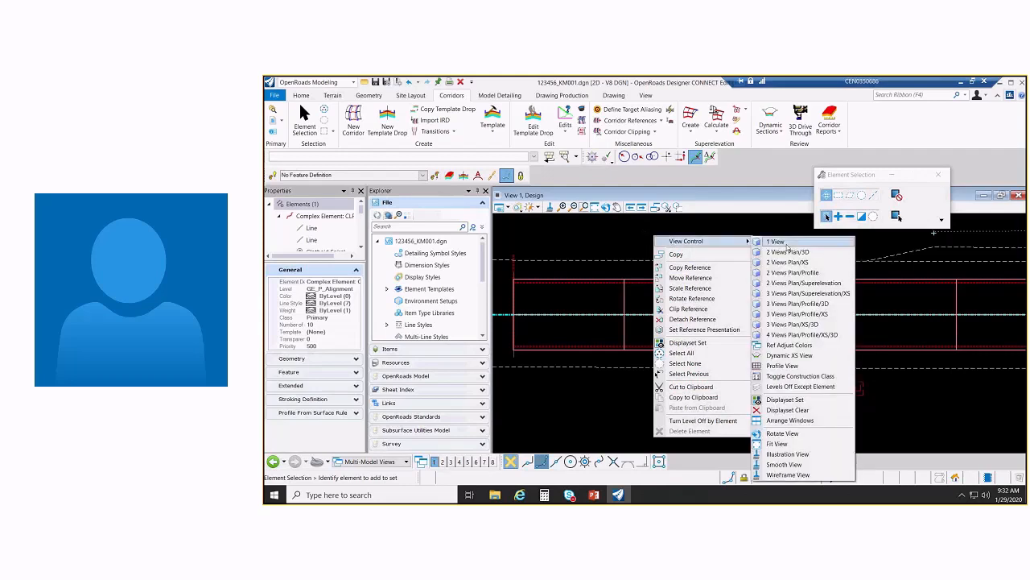
pyautogui.click(788, 263)
pyautogui.click(635, 318)
pyautogui.click(624, 288)
pyautogui.click(664, 393)
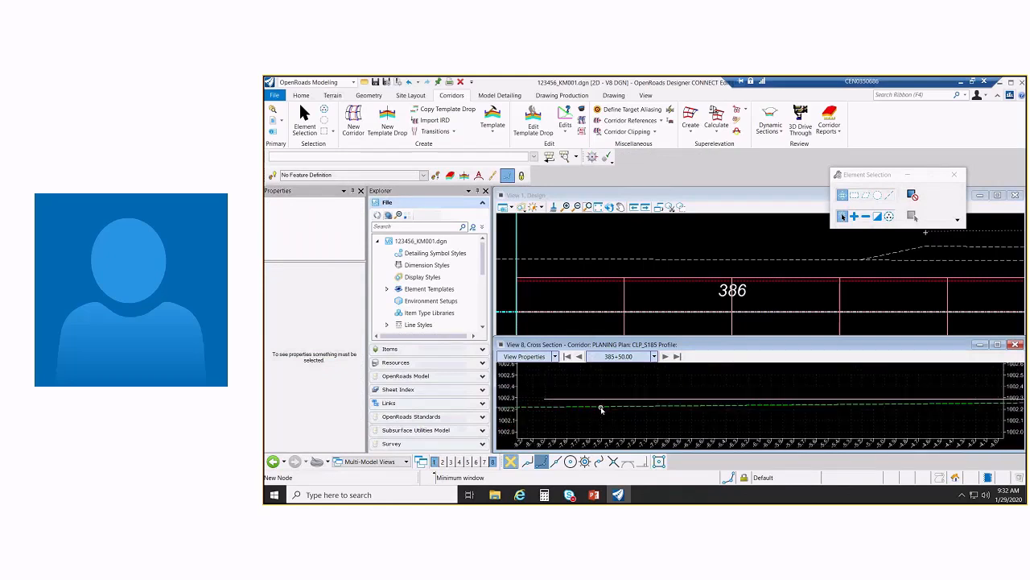
pyautogui.scroll(-5, 883, 384)
pyautogui.moveTo(924, 383); pyautogui.dragTo(744, 377, button='middle')
pyautogui.scroll(-3, 752, 375)
pyautogui.scroll(-5, 744, 376)
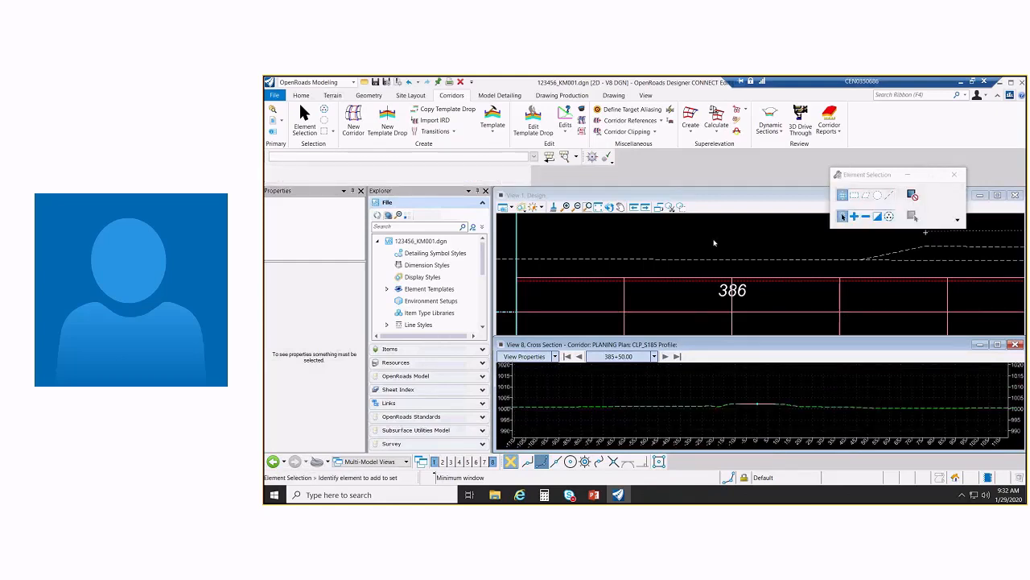
# In the Stripping template, set the MD_P_Pavement_Planing component's surface depth to 0.083 and apply it
pyautogui.click(714, 242)
pyautogui.click(492, 121)
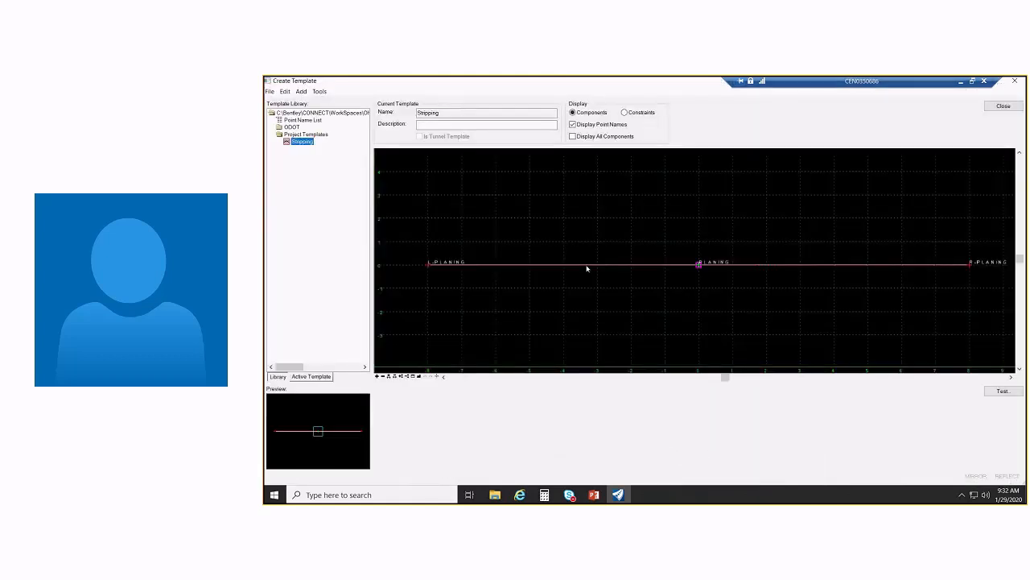
pyautogui.doubleClick(586, 266)
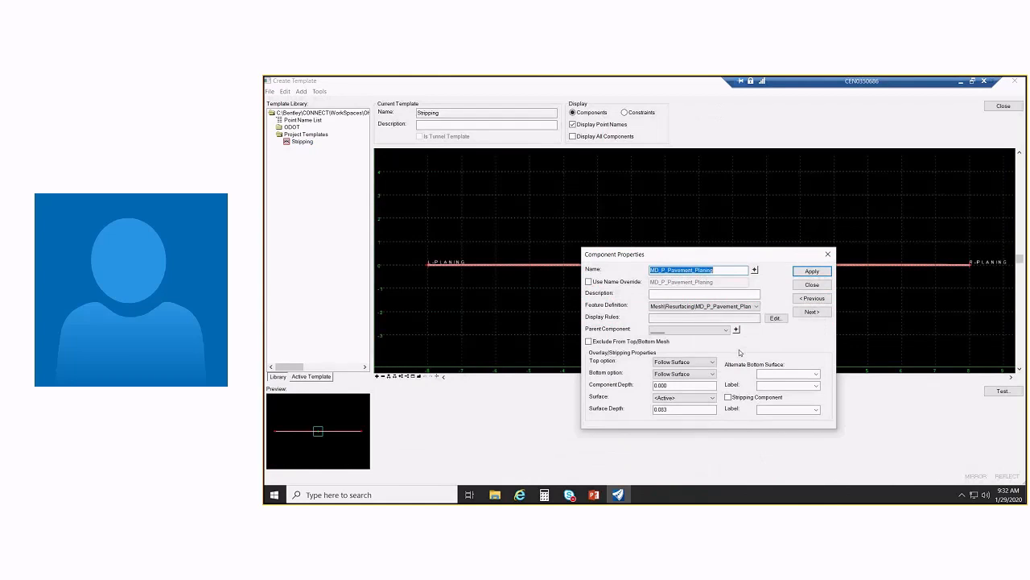
pyautogui.doubleClick(682, 409)
pyautogui.write('1')
pyautogui.press('Tab')
pyautogui.click(822, 274)
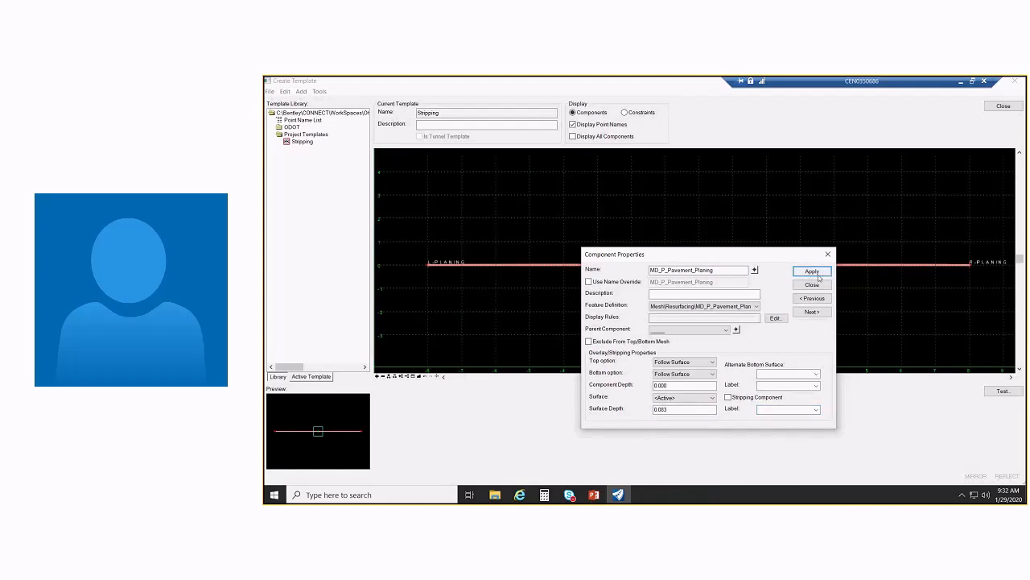
pyautogui.click(812, 284)
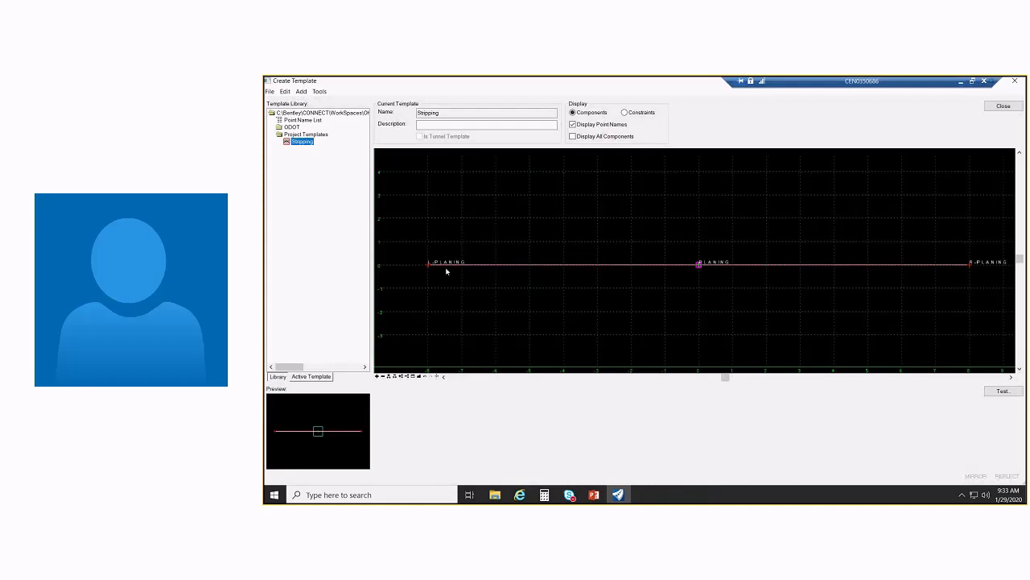
# Open the Asphalt Concrete without Stabilization SH301-10E template from ODOT's Undivided Roadways, Widening & Resurfacing, Overlay backbones for comparison
pyautogui.moveTo(429, 265)
pyautogui.doubleClick(287, 128)
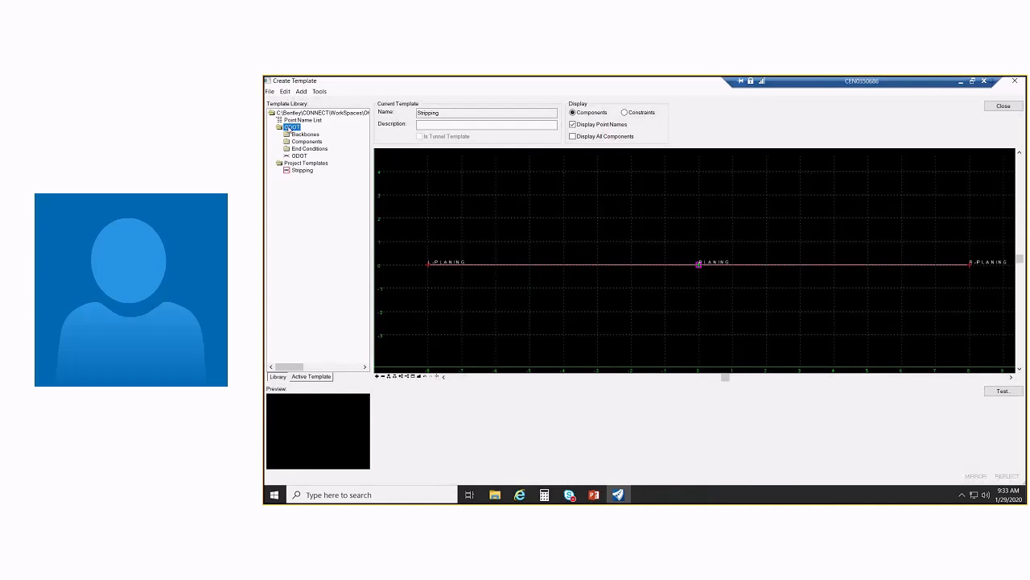
pyautogui.click(319, 136)
pyautogui.doubleClick(320, 137)
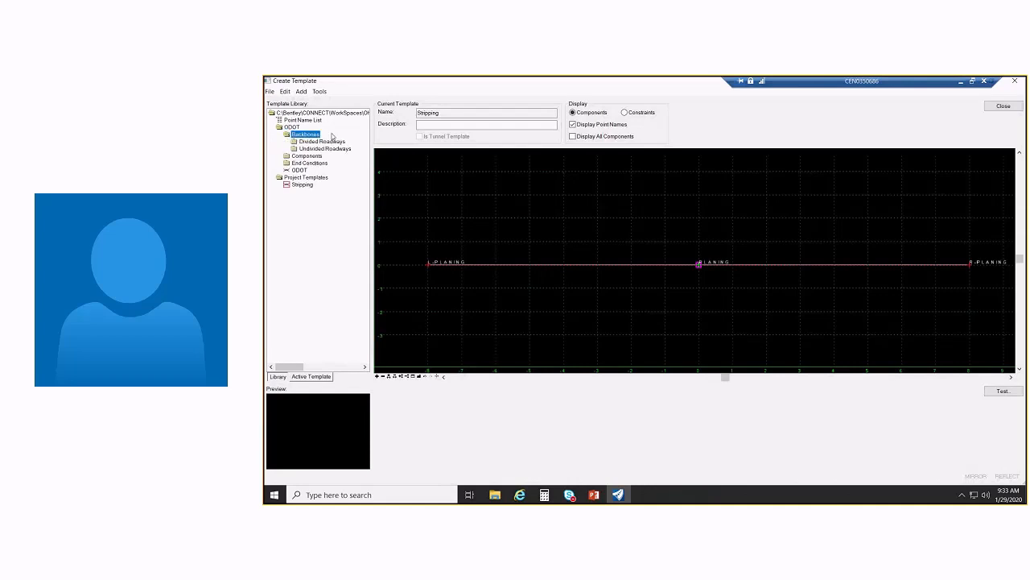
pyautogui.doubleClick(326, 148)
pyautogui.doubleClick(335, 184)
pyautogui.doubleClick(323, 192)
pyautogui.click(360, 200)
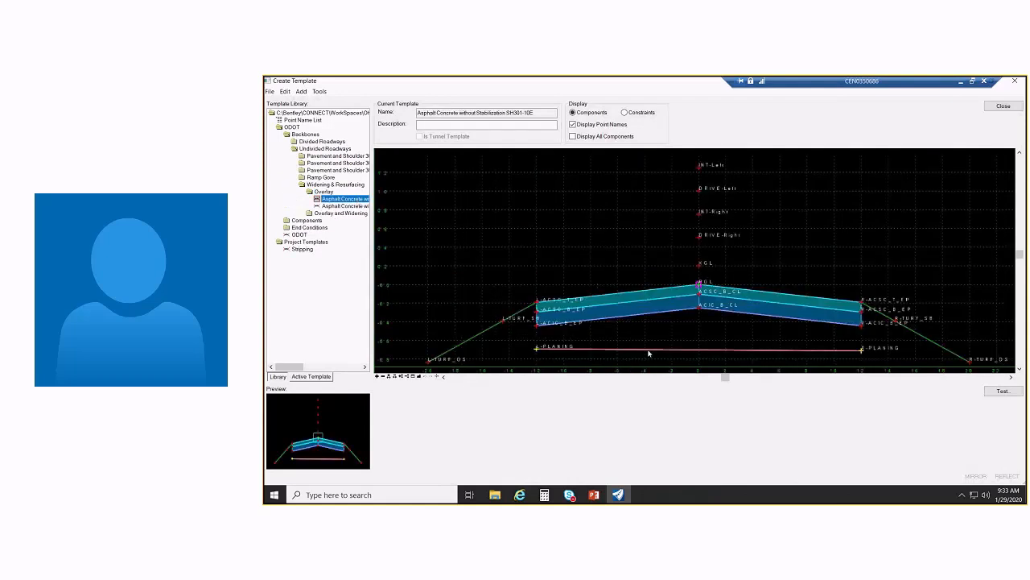
# Review the PAVT_PLANING component's overlay/stripping properties and the L-PLANING point's constraints in the overlay template
pyautogui.doubleClick(717, 352)
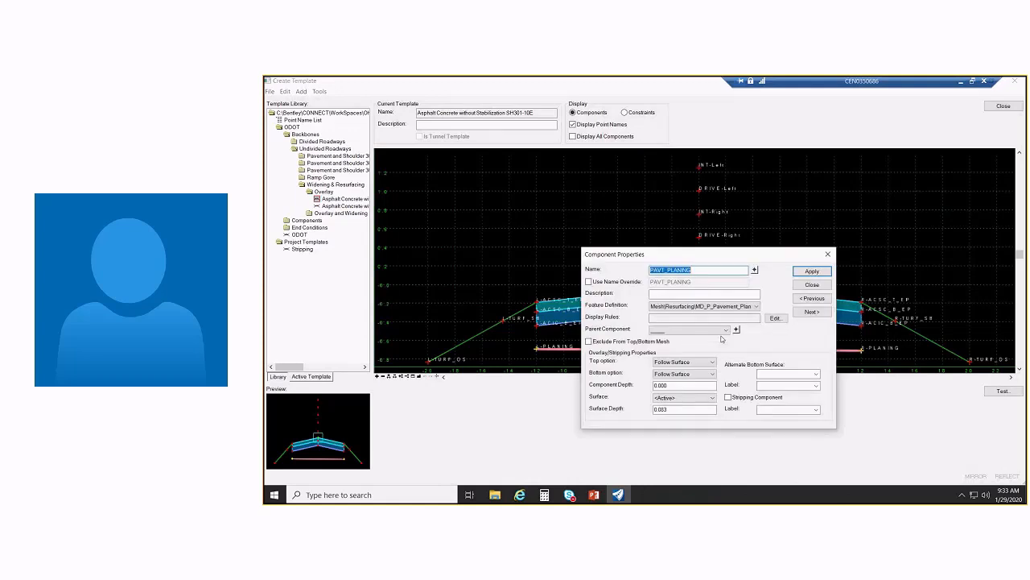
pyautogui.click(812, 284)
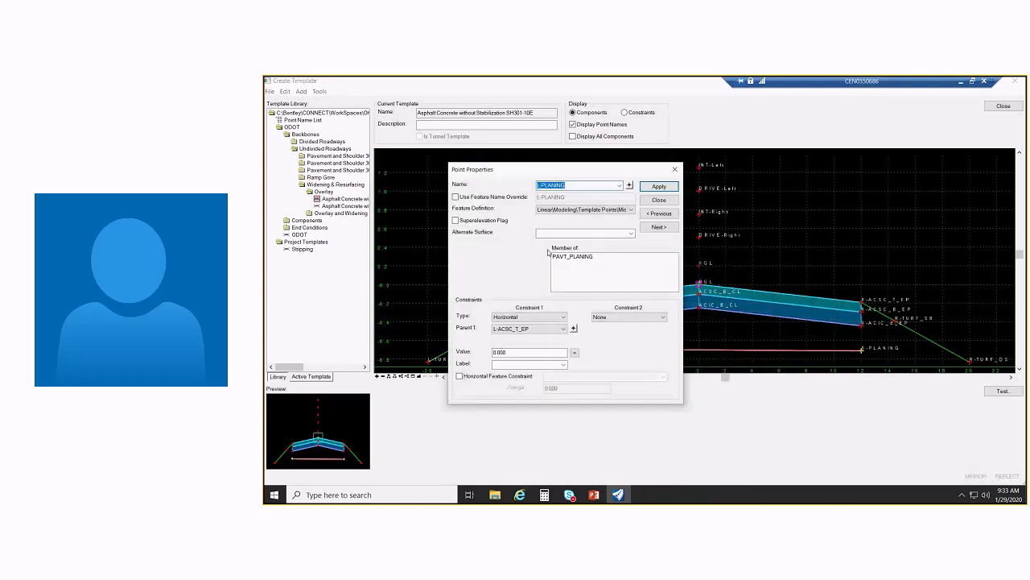
pyautogui.click(658, 200)
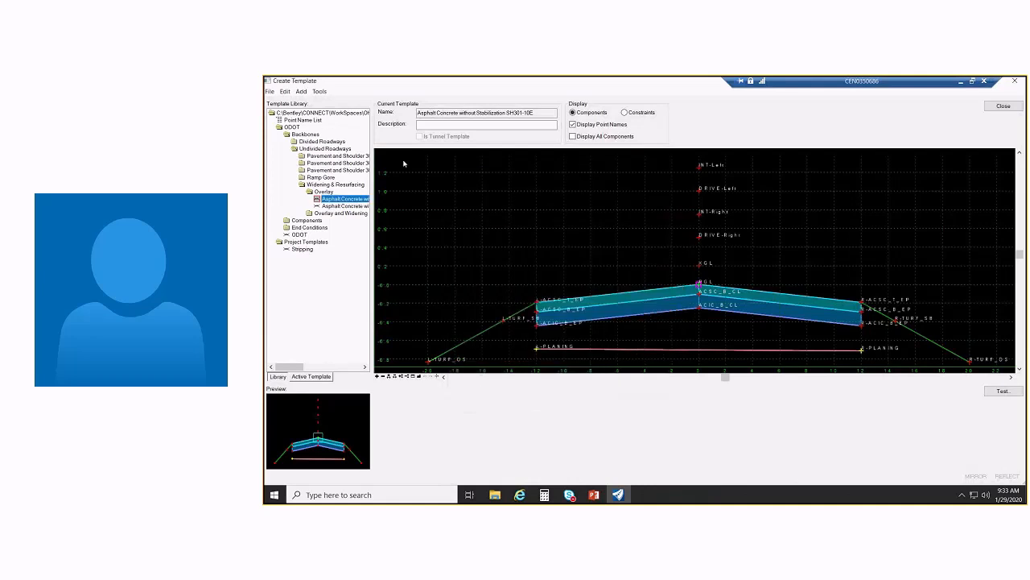
# Reopen the Stripping template and set the L-PLANING point's second constraint to None
pyautogui.doubleClick(301, 249)
pyautogui.doubleClick(428, 265)
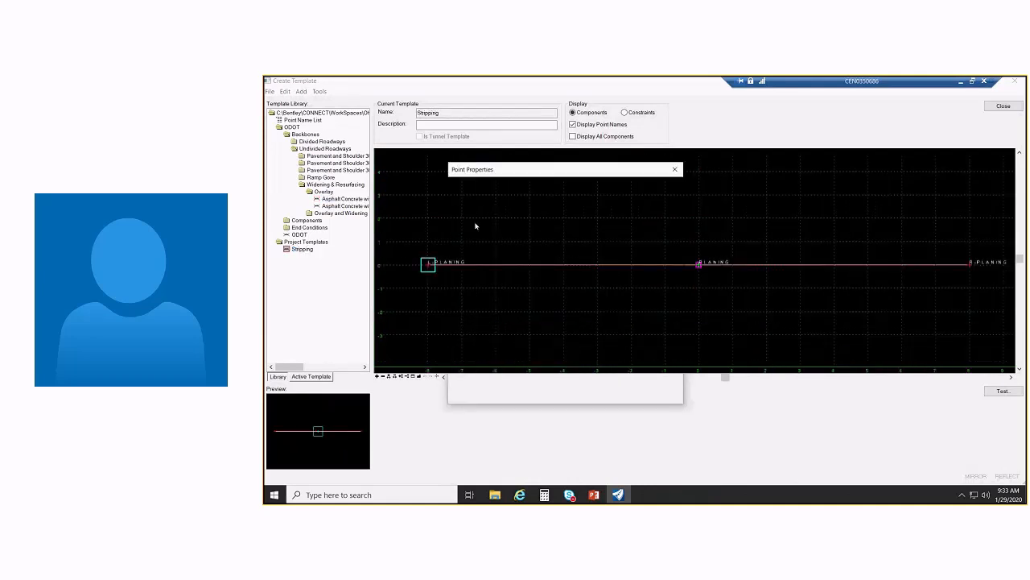
pyautogui.click(629, 317)
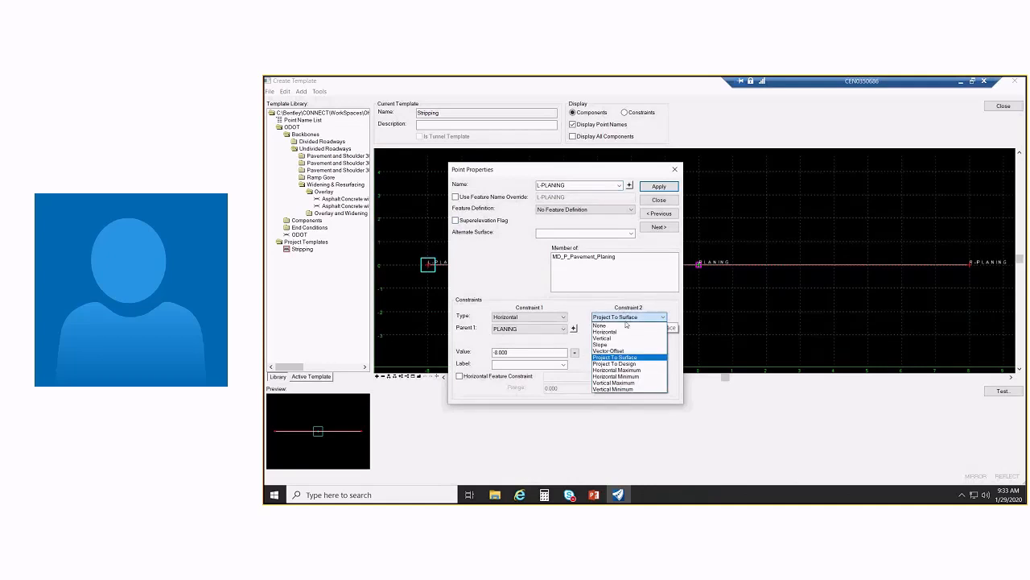
pyautogui.click(632, 324)
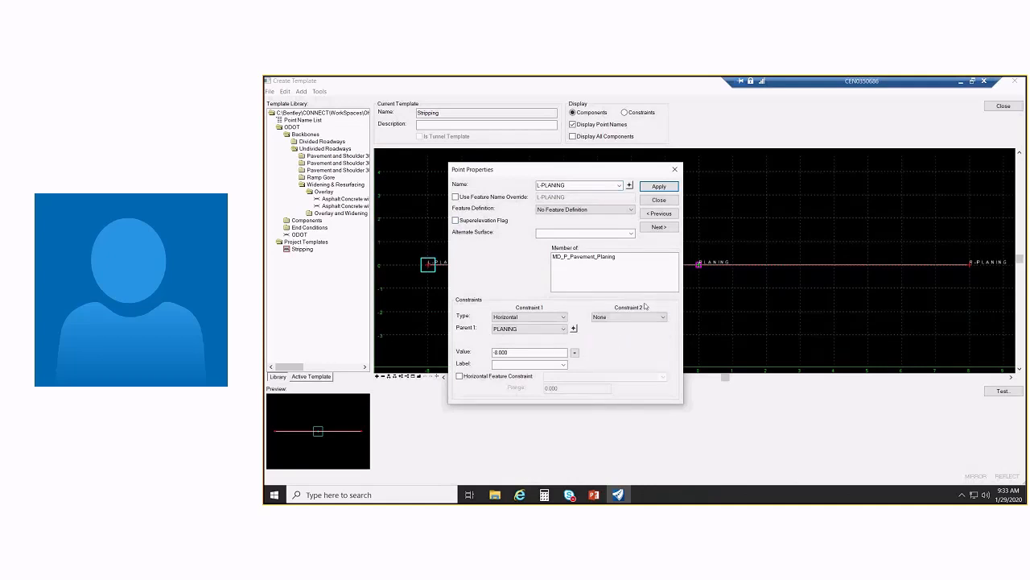
# Load the R-PLANING point into the point properties, set its first constraint to None, and apply the change
pyautogui.click(630, 185)
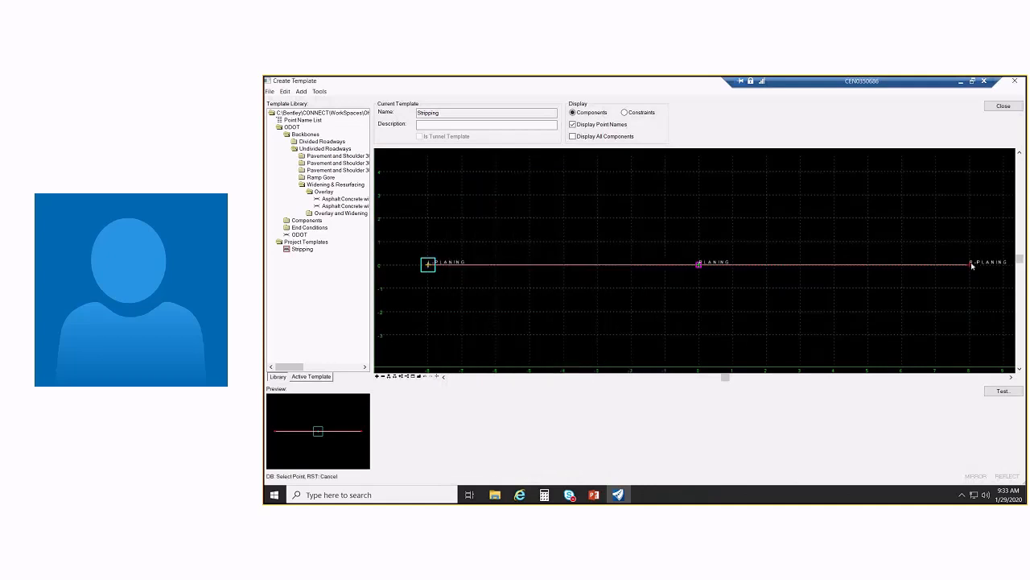
pyautogui.click(970, 265)
pyautogui.click(529, 316)
pyautogui.click(524, 325)
pyautogui.click(658, 186)
pyautogui.click(658, 200)
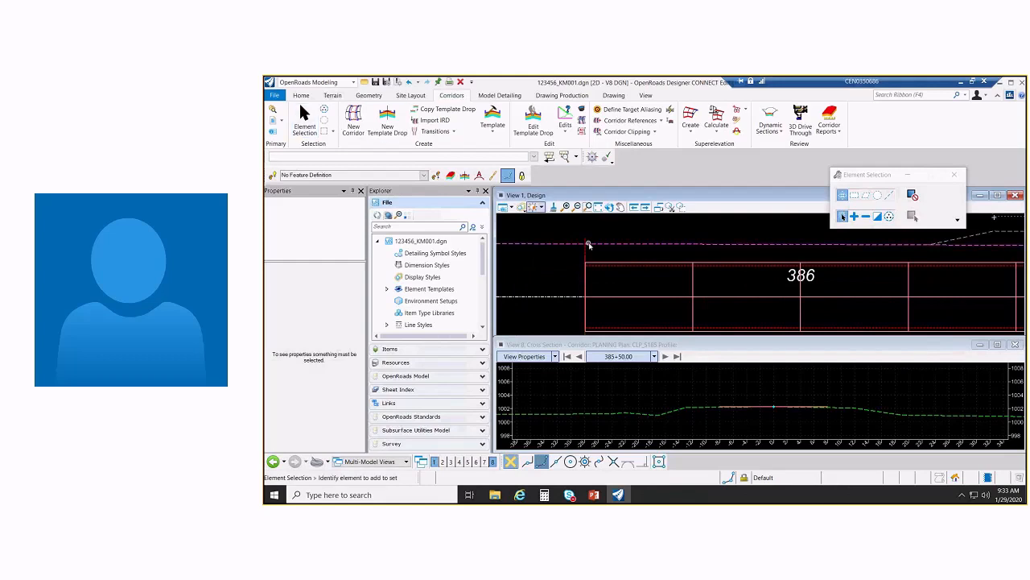
# Select the Stripping template drop in plan, then examine the corridor's cross section at station 385+75
pyautogui.click(585, 251)
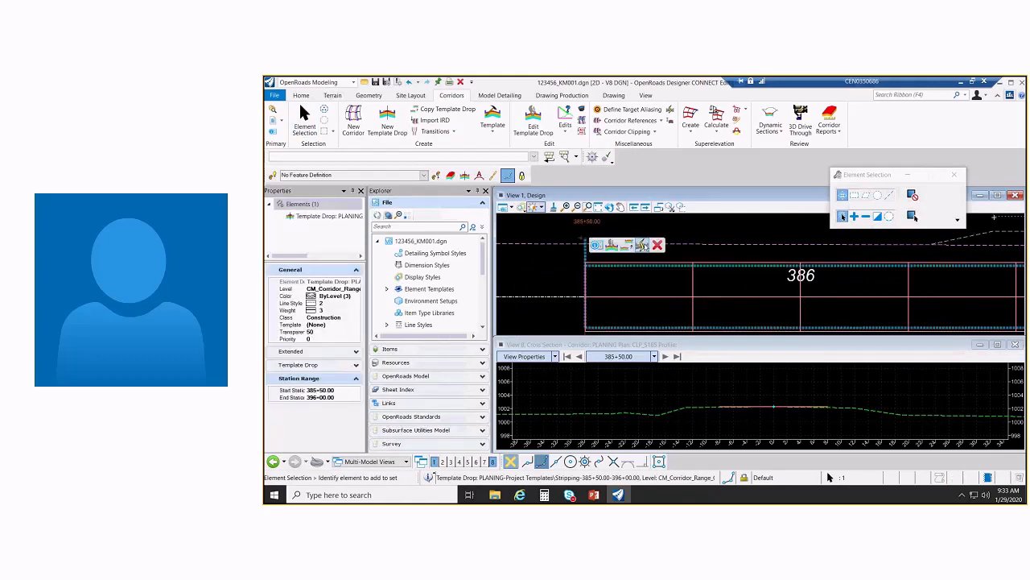
pyautogui.click(681, 231)
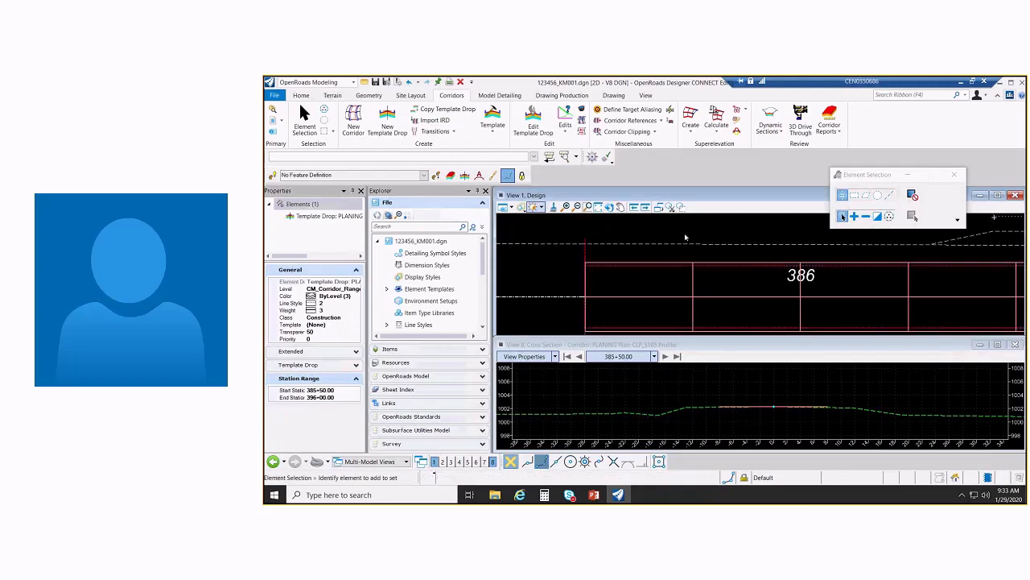
pyautogui.click(677, 359)
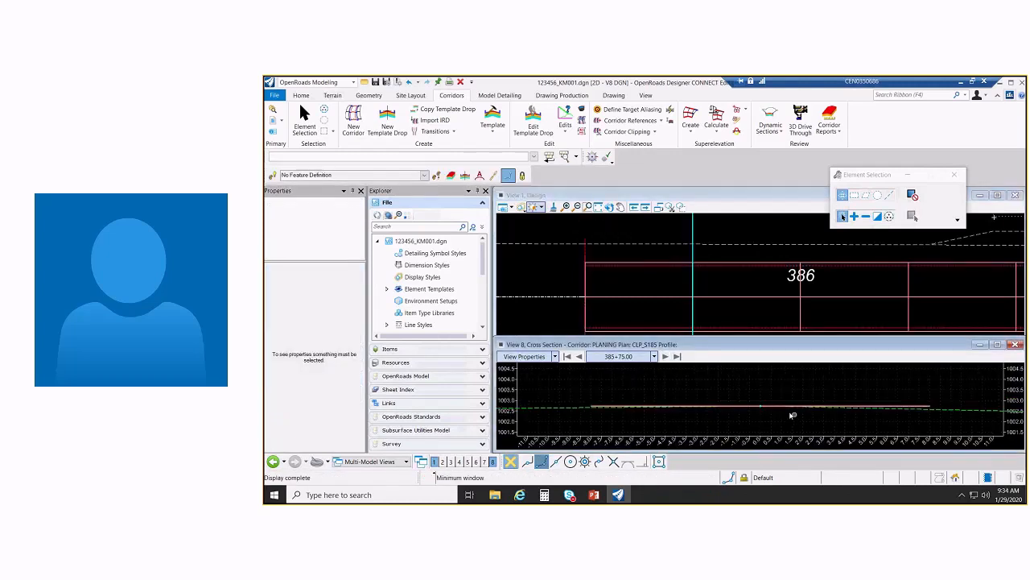
pyautogui.scroll(-2, 775, 400)
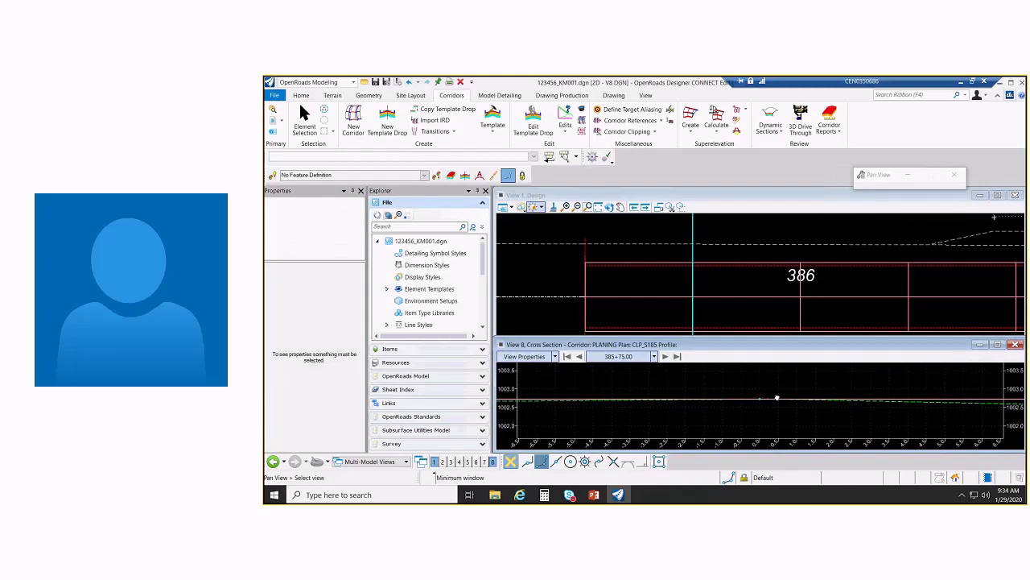
pyautogui.scroll(-1, 775, 395)
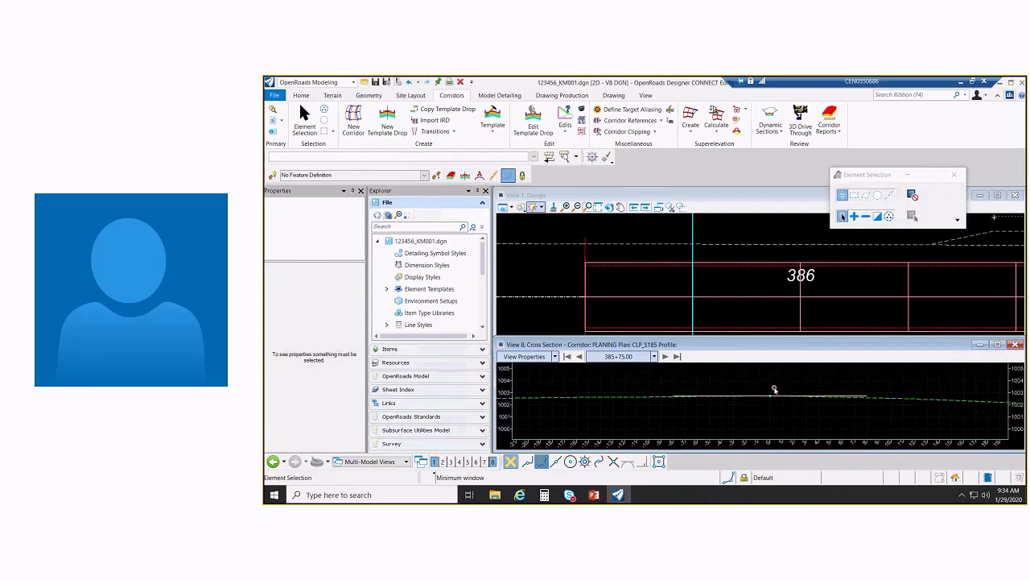
# Reopen the Stripping template for editing and delete its existing planing components
pyautogui.click(388, 121)
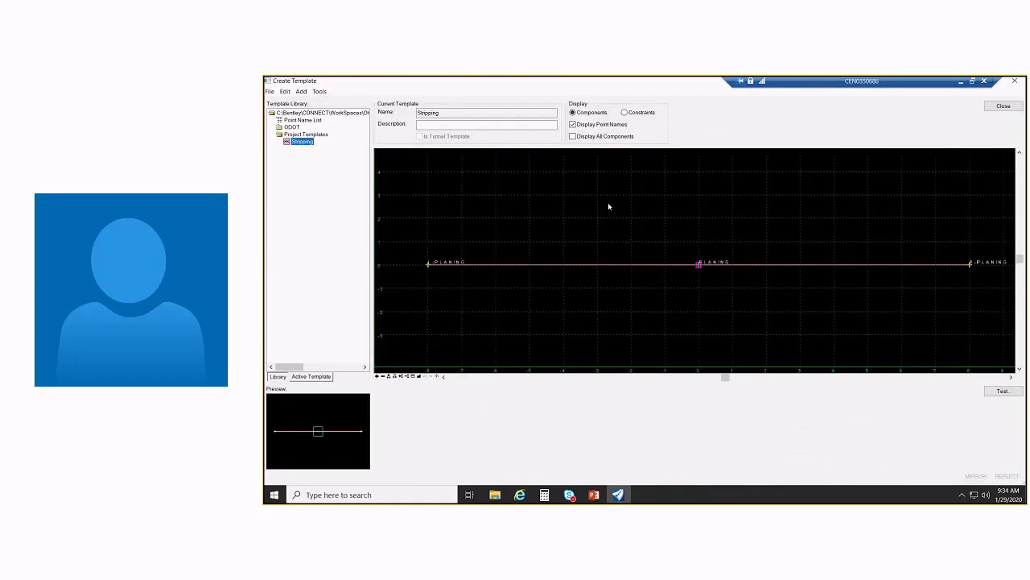
pyautogui.rightClick(608, 207)
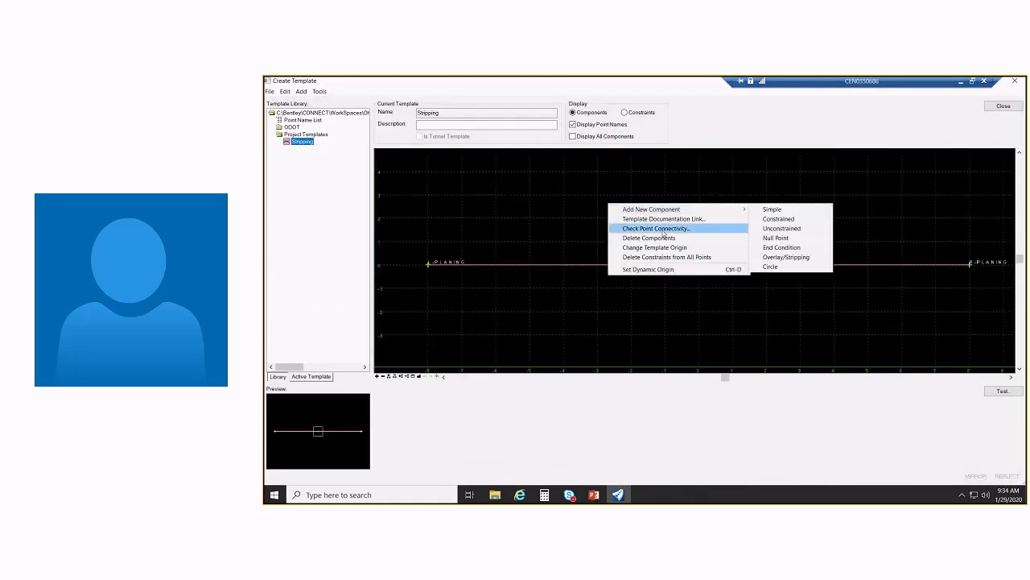
pyautogui.click(649, 237)
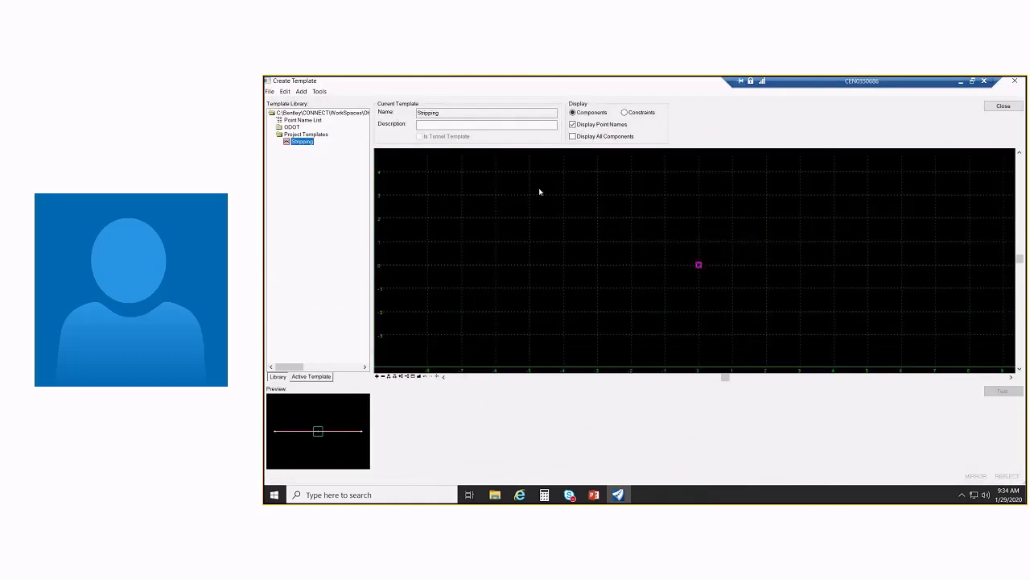
pyautogui.rightClick(491, 184)
pyautogui.moveTo(524, 192)
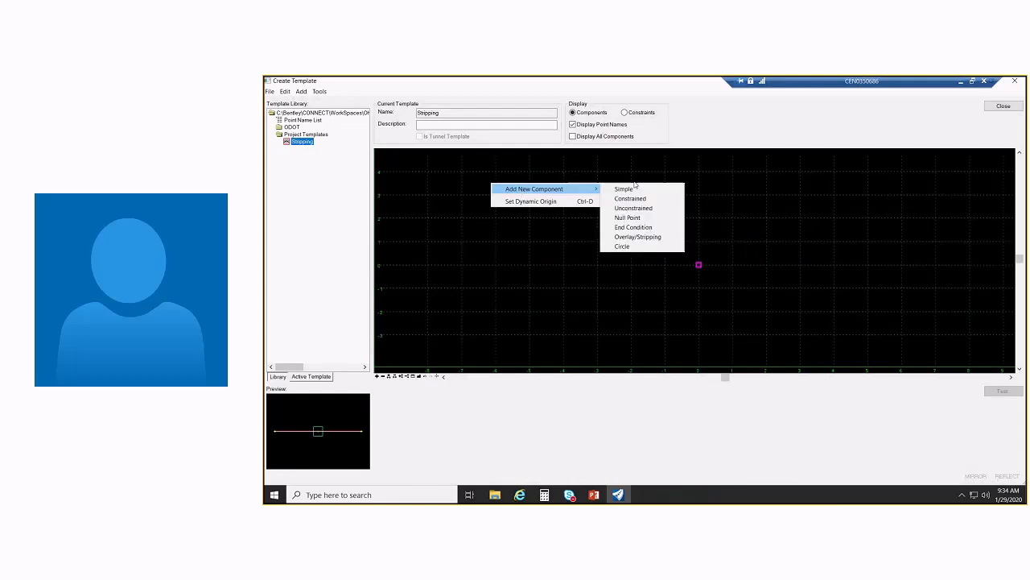
pyautogui.click(652, 240)
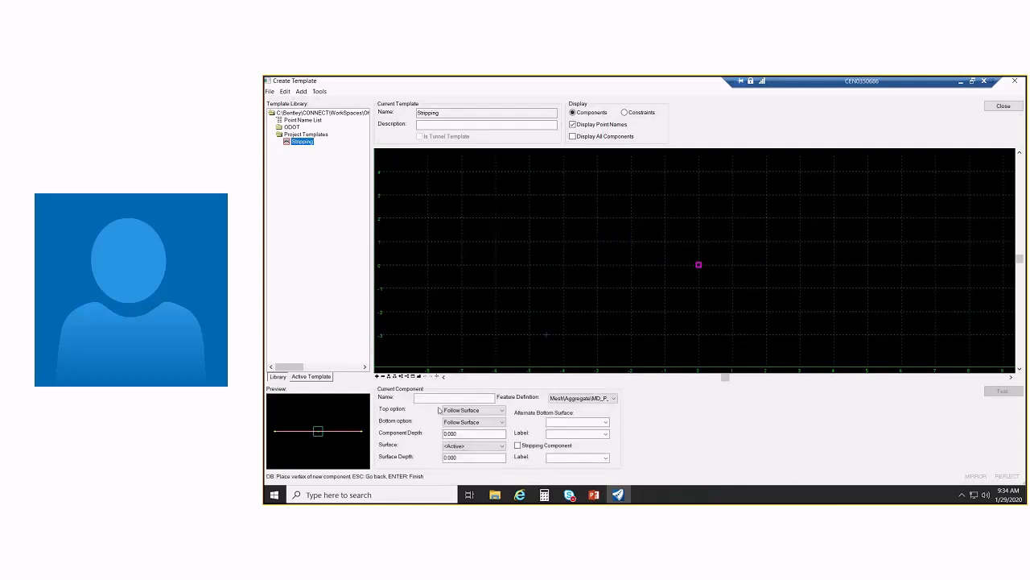
pyautogui.write('STRIPPING')
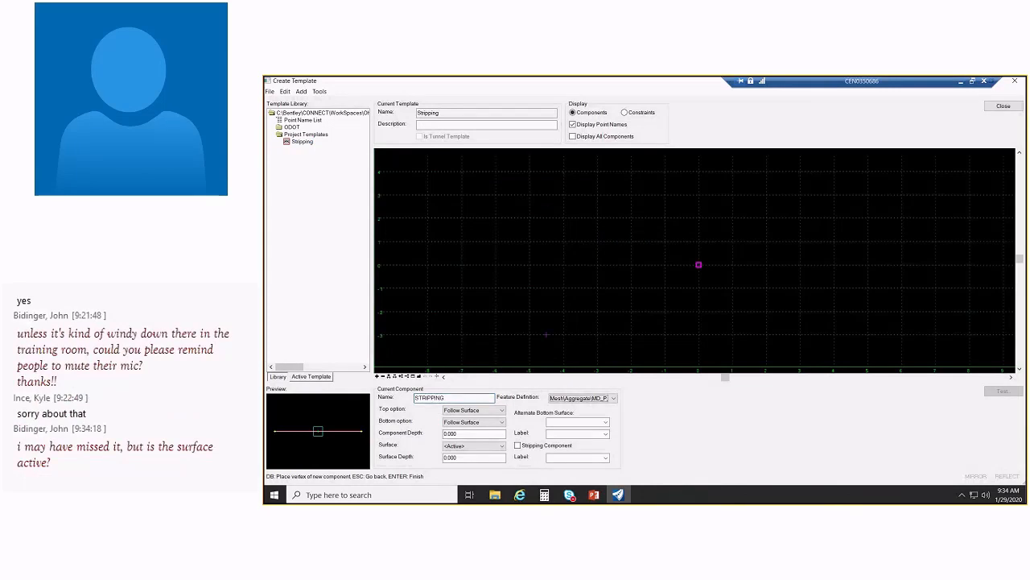
pyautogui.press('Tab')
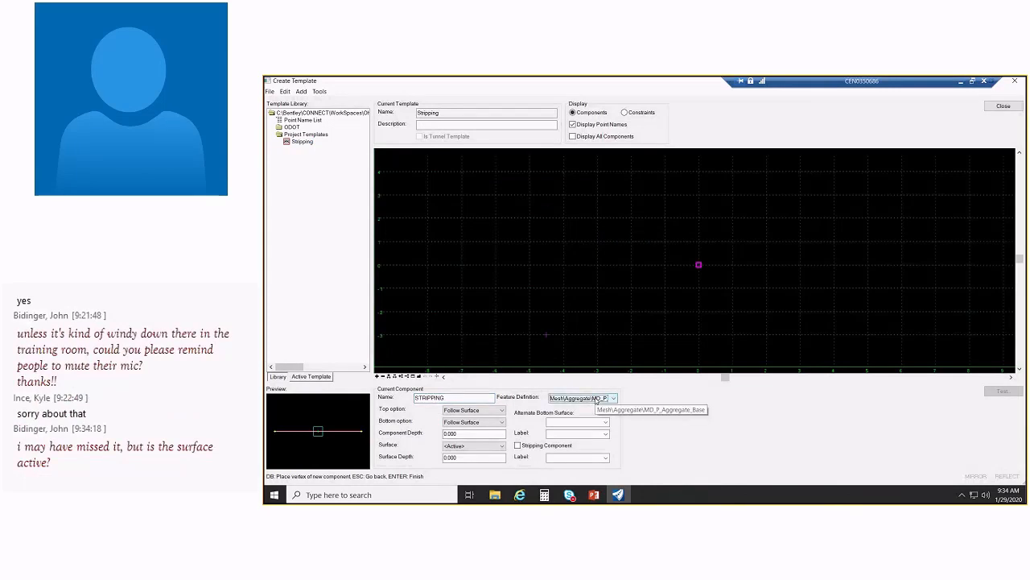
pyautogui.click(475, 457)
pyautogui.write('0.8')
pyautogui.press('BackSpace')
pyautogui.press('BackSpace')
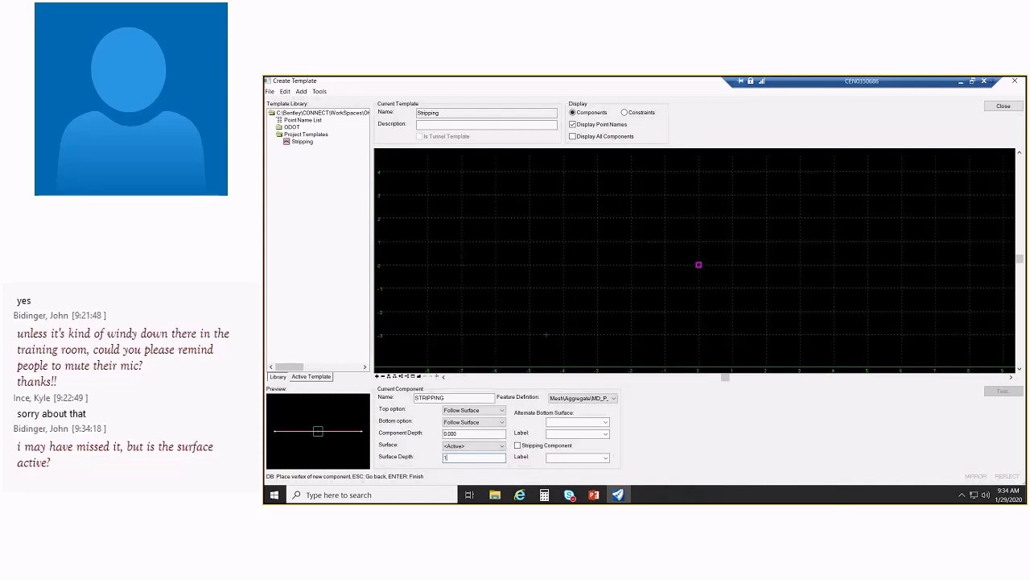
pyautogui.write('1/12')
pyautogui.press('Tab')
# Close the template editor without saving the changes and set the DAR-185 TOPO terrain as the active terrain model
pyautogui.click(1003, 105)
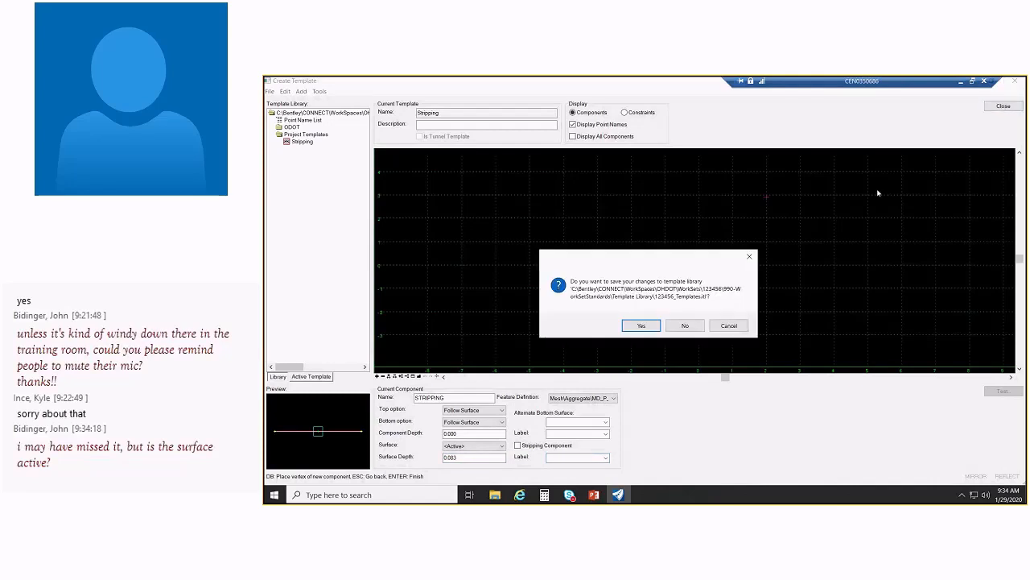
pyautogui.click(689, 327)
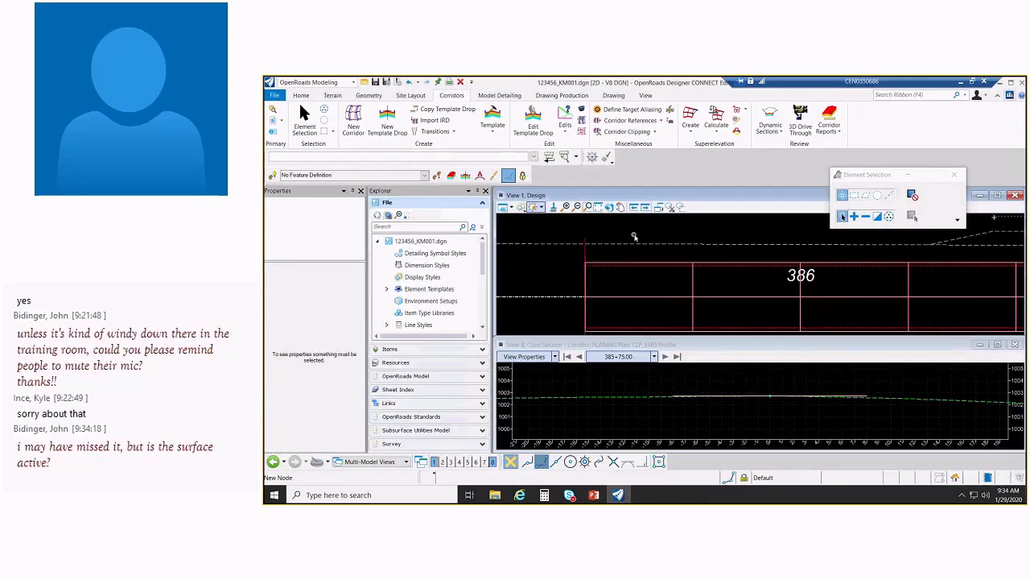
pyautogui.scroll(-4, 635, 237)
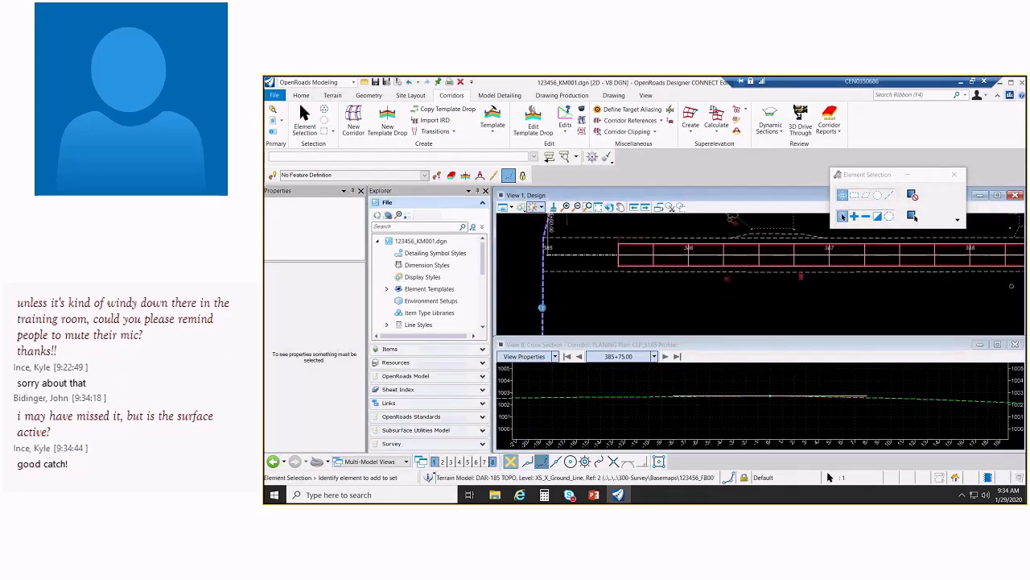
pyautogui.click(543, 309)
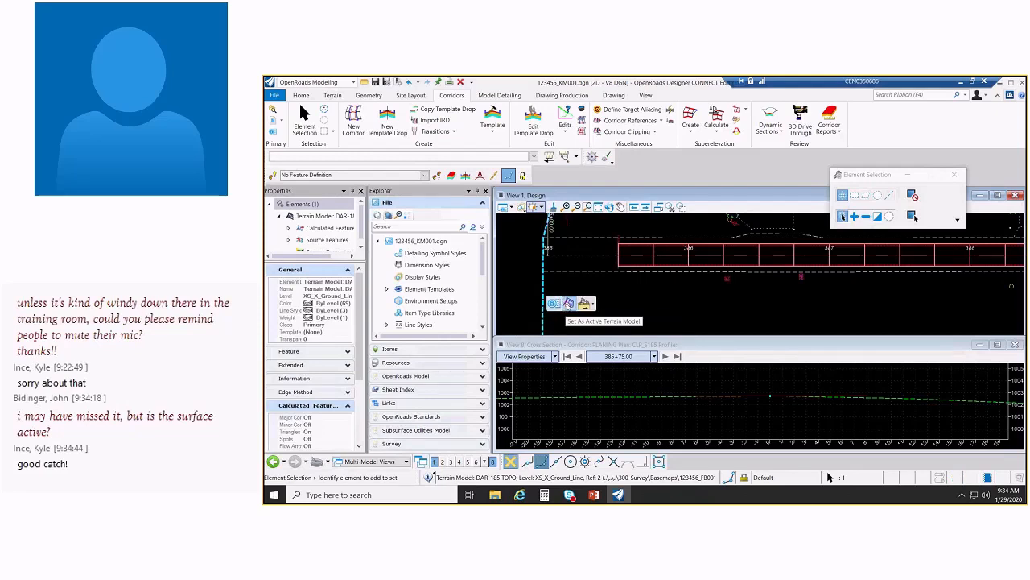
pyautogui.click(568, 305)
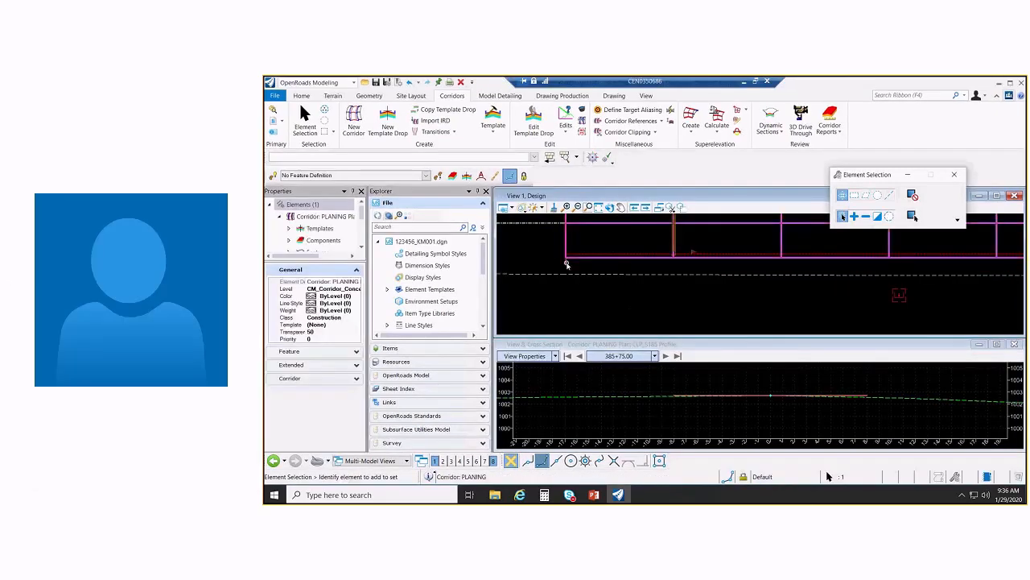
# Reprocess the PLANING corridor and advance its cross section view to station 386+25
pyautogui.moveTo(574, 264)
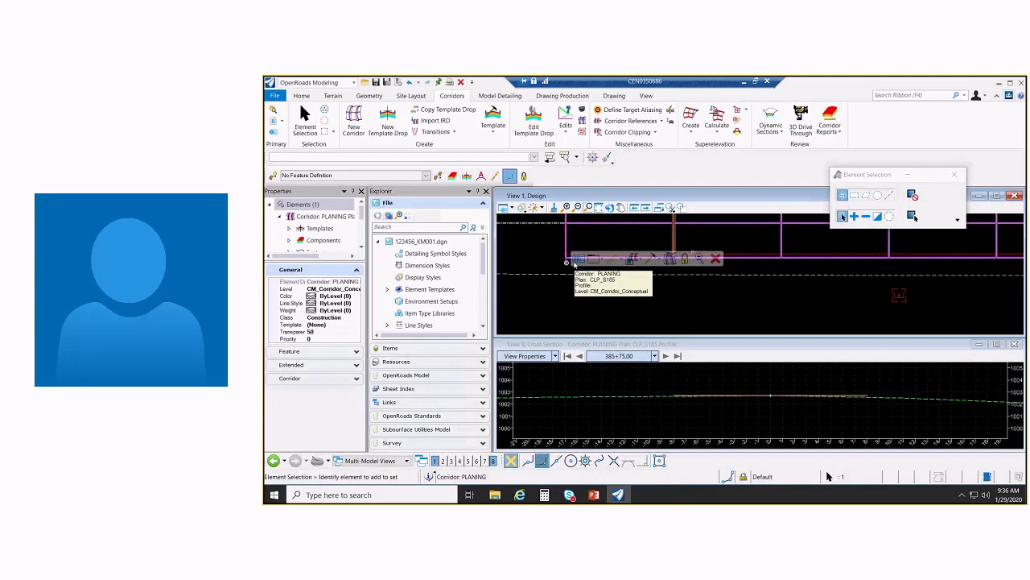
pyautogui.click(672, 260)
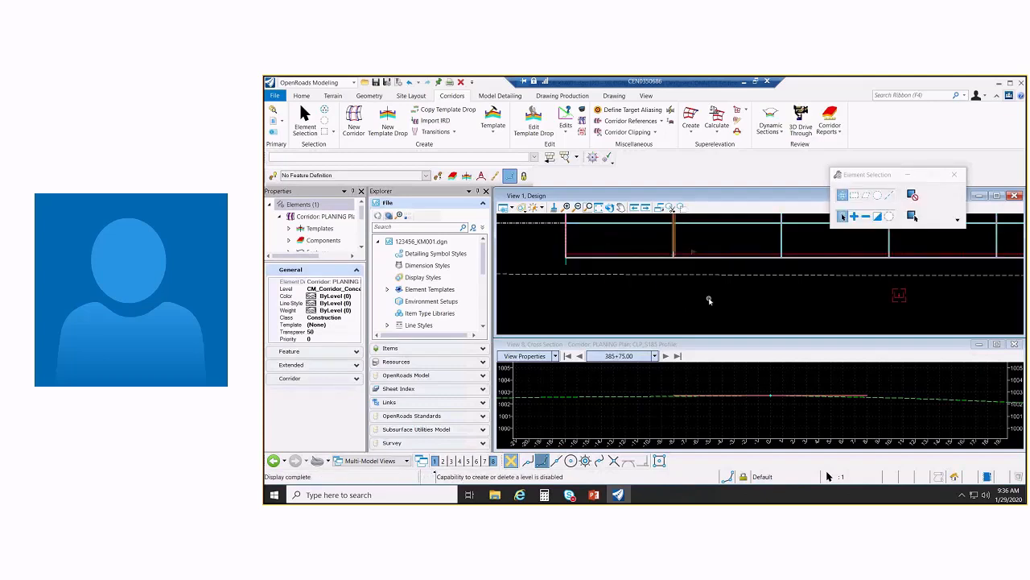
pyautogui.click(708, 296)
pyautogui.click(664, 356)
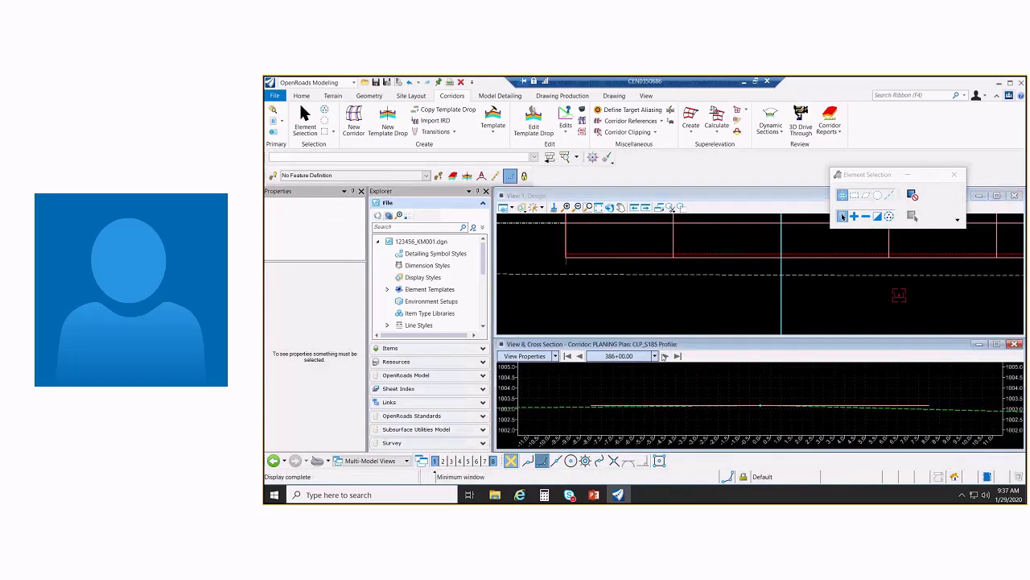
pyautogui.click(664, 355)
# Set the DAR-185 TOPO terrain as the active terrain model again and reprocess the PLANING corridor
pyautogui.scroll(-4, 611, 308)
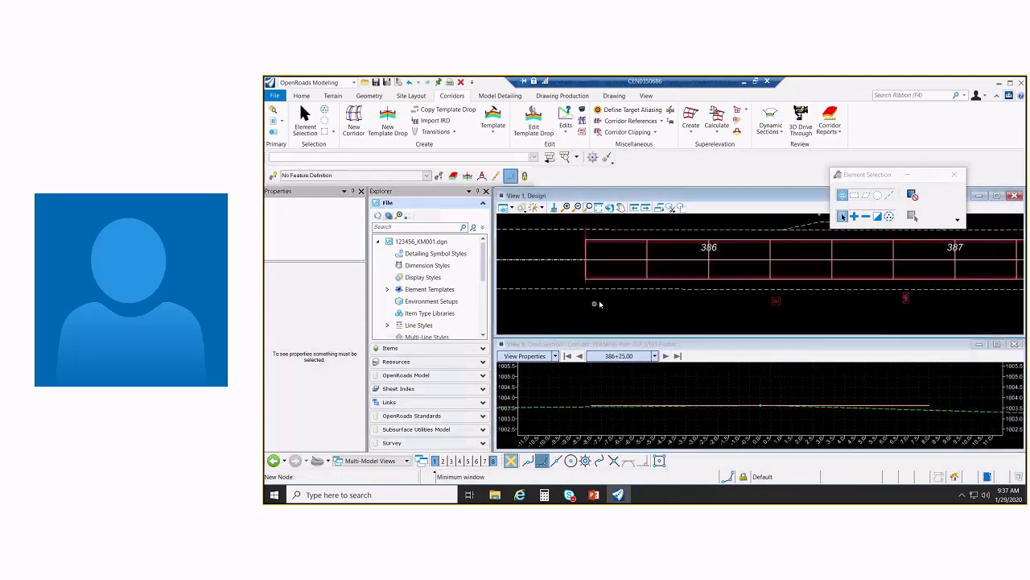
pyautogui.moveTo(516, 326); pyautogui.dragTo(599, 304, button='middle')
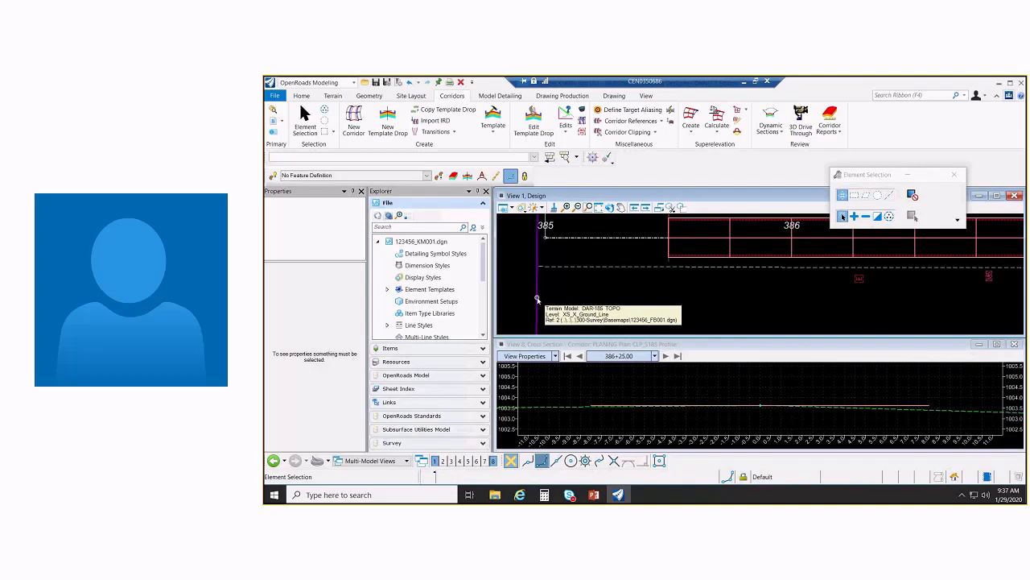
pyautogui.click(538, 299)
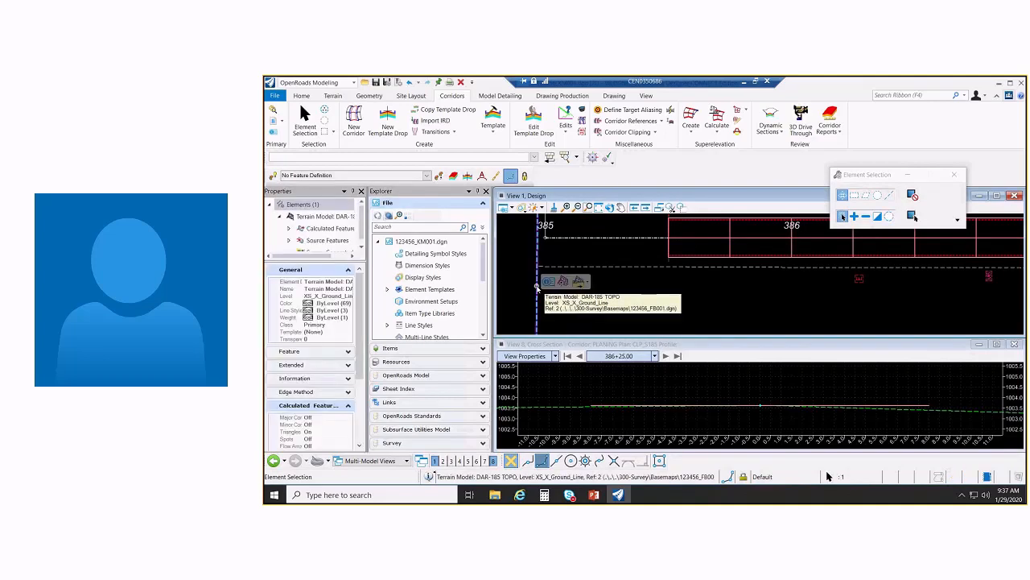
pyautogui.click(633, 289)
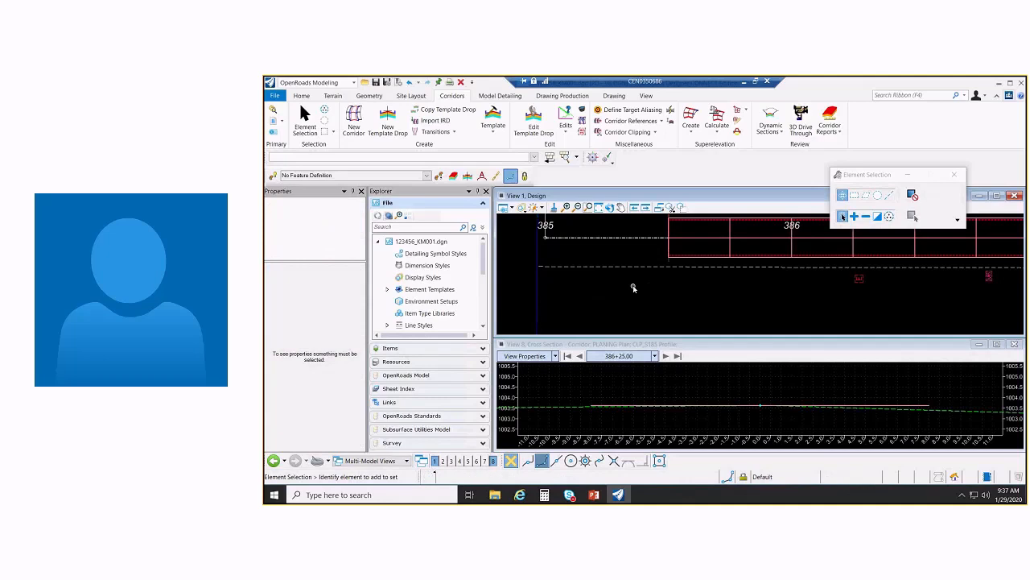
pyautogui.scroll(2, 665, 258)
pyautogui.click(665, 256)
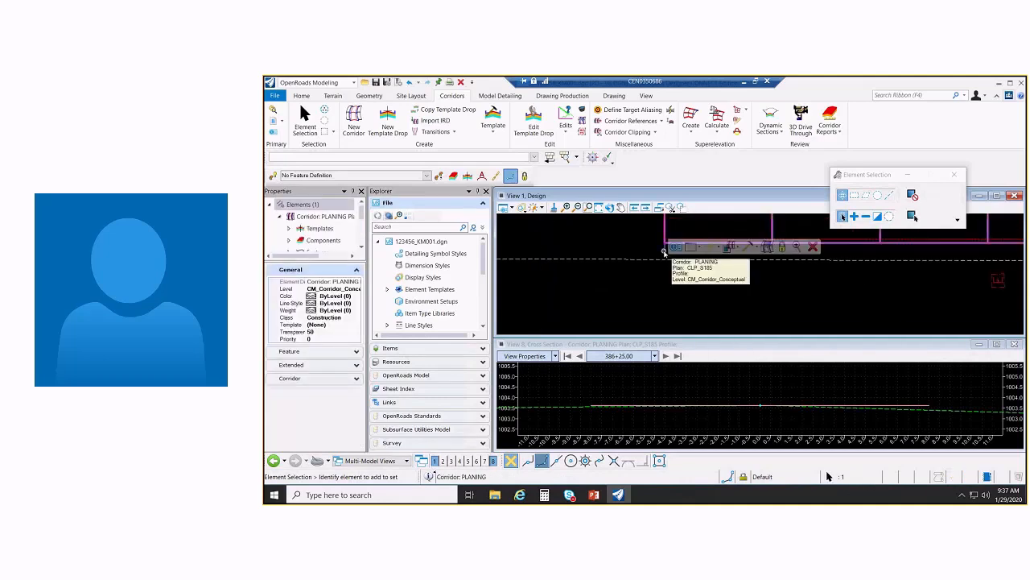
pyautogui.click(743, 304)
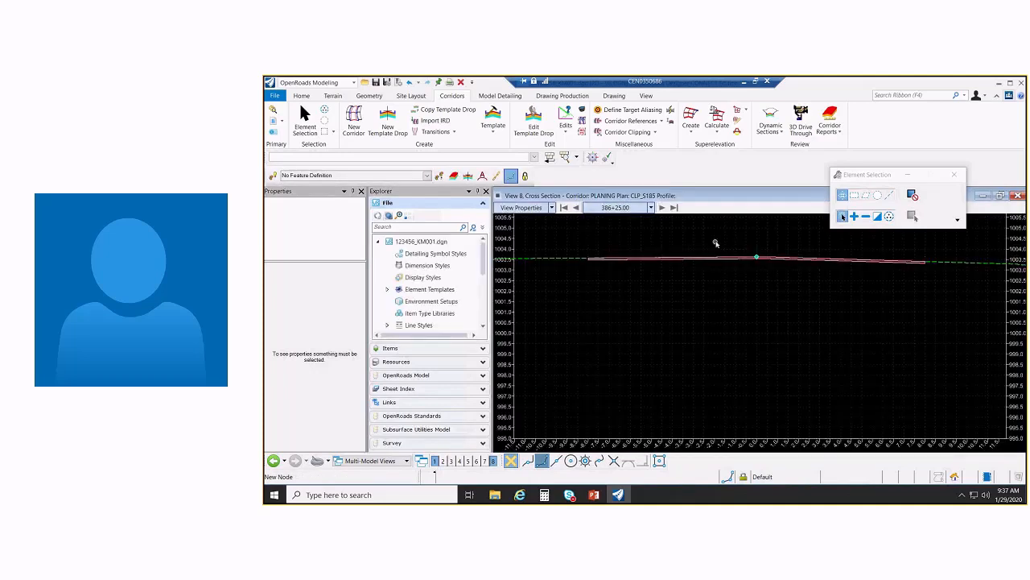
# Examine the PLANING corridor's cross section at station 386+25 against the existing ground, then return to the plan and section layout
pyautogui.scroll(3, 752, 309)
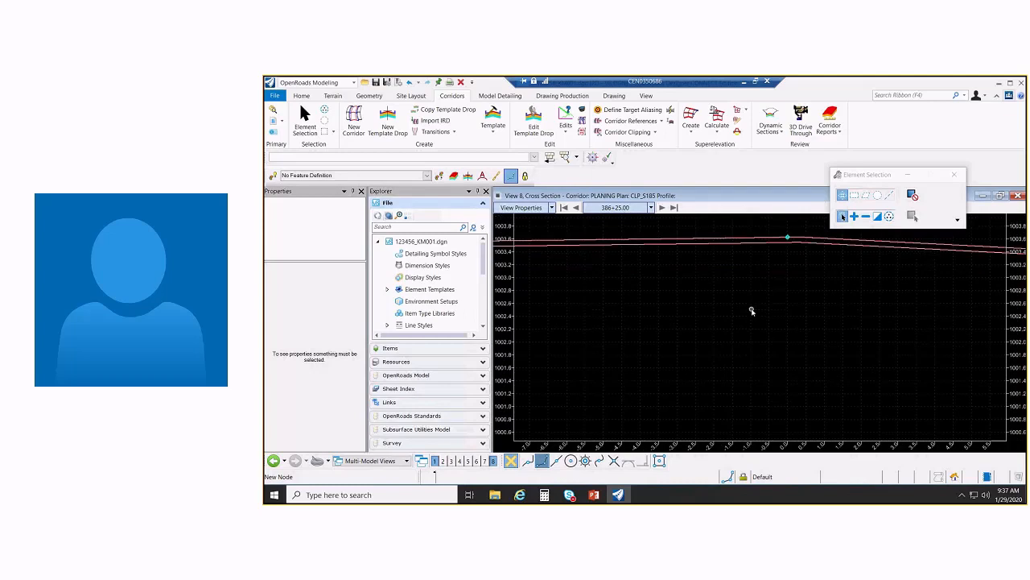
pyautogui.moveTo(761, 274); pyautogui.dragTo(768, 384, button='middle')
pyautogui.scroll(-3, 773, 354)
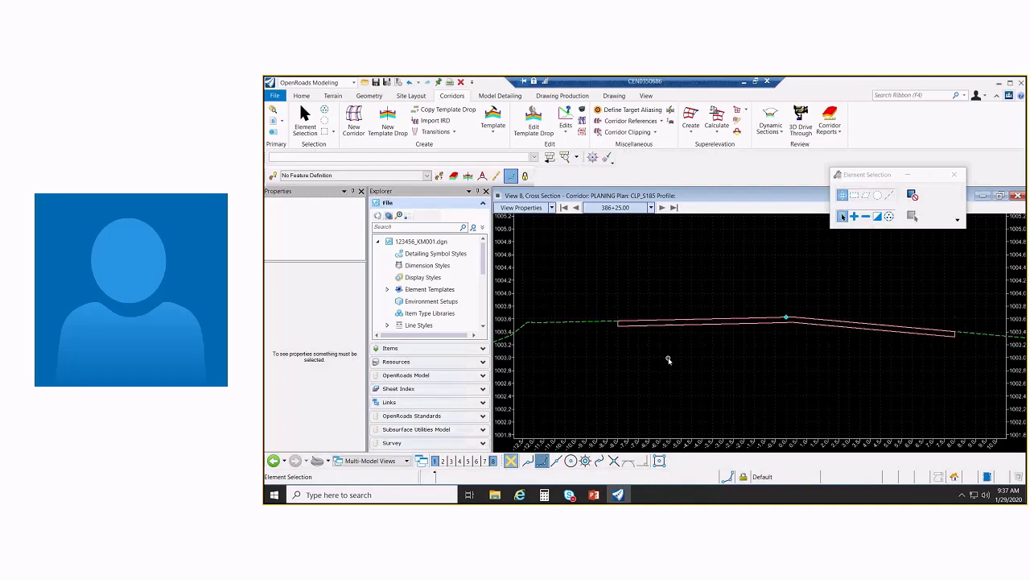
pyautogui.click(1001, 196)
pyautogui.scroll(-2, 812, 376)
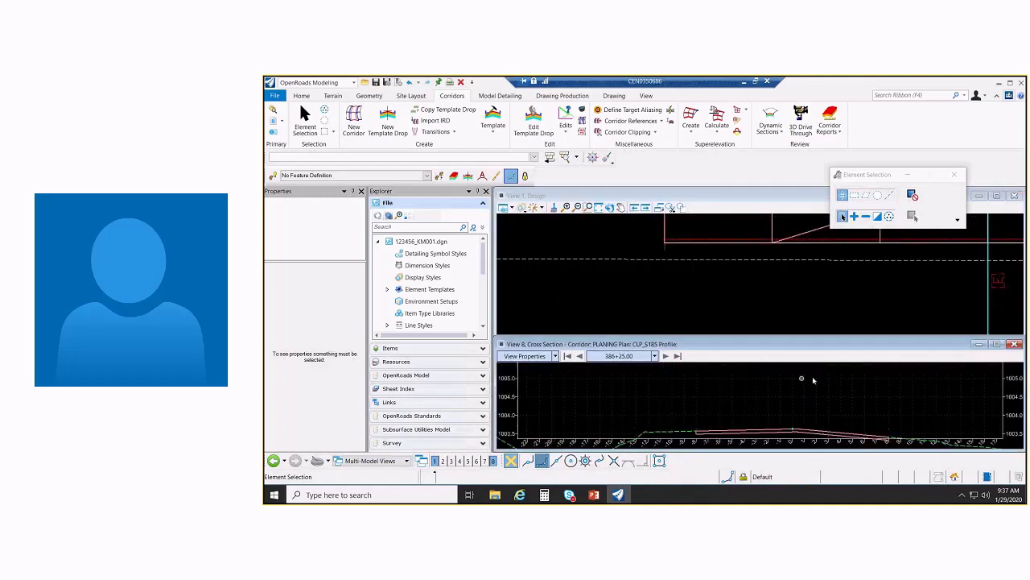
pyautogui.moveTo(812, 376); pyautogui.dragTo(811, 373, button='middle')
pyautogui.moveTo(811, 374); pyautogui.dragTo(794, 365)
pyautogui.rightClick(708, 260)
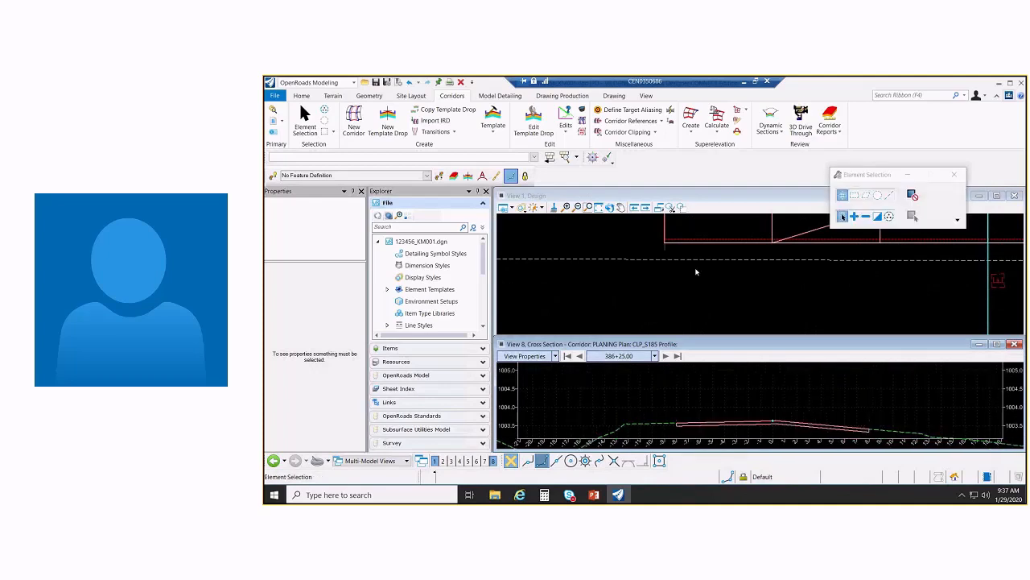
pyautogui.scroll(-2, 697, 271)
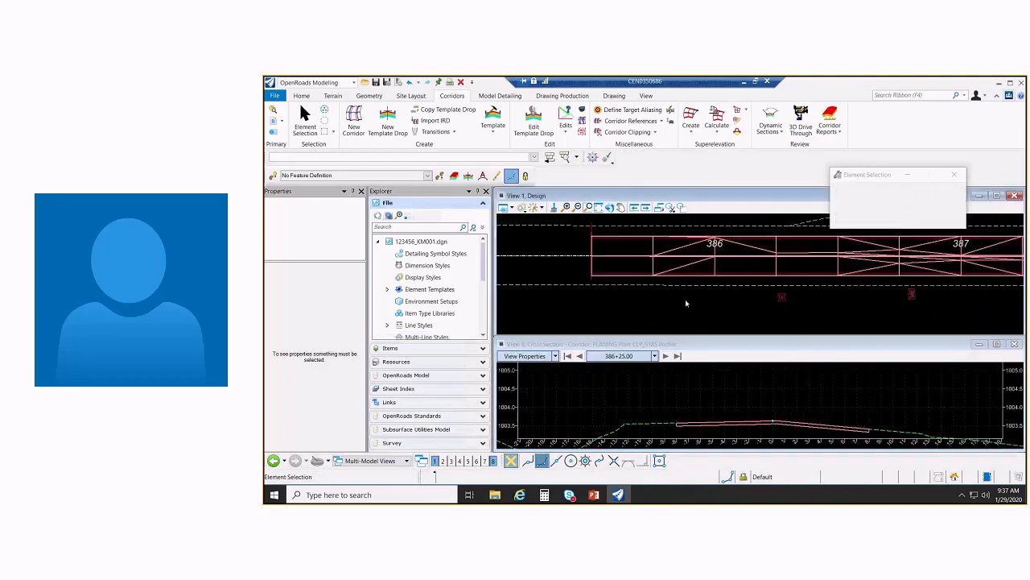
# Review the PLANING corridor's component quantities for the MD_P_Pavement_Planing material, then close the report and deselect the corridor
pyautogui.click(592, 281)
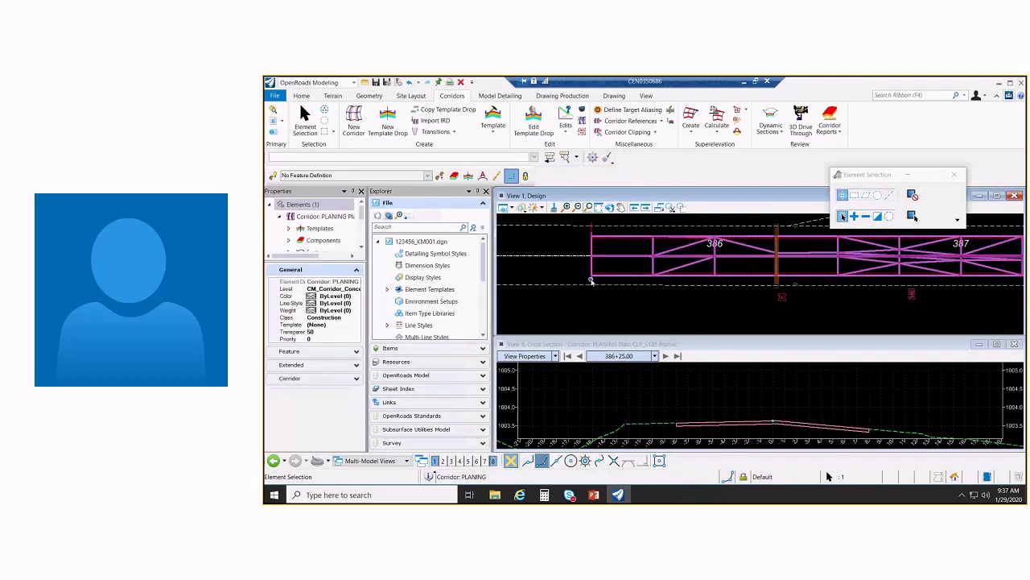
pyautogui.moveTo(645, 278)
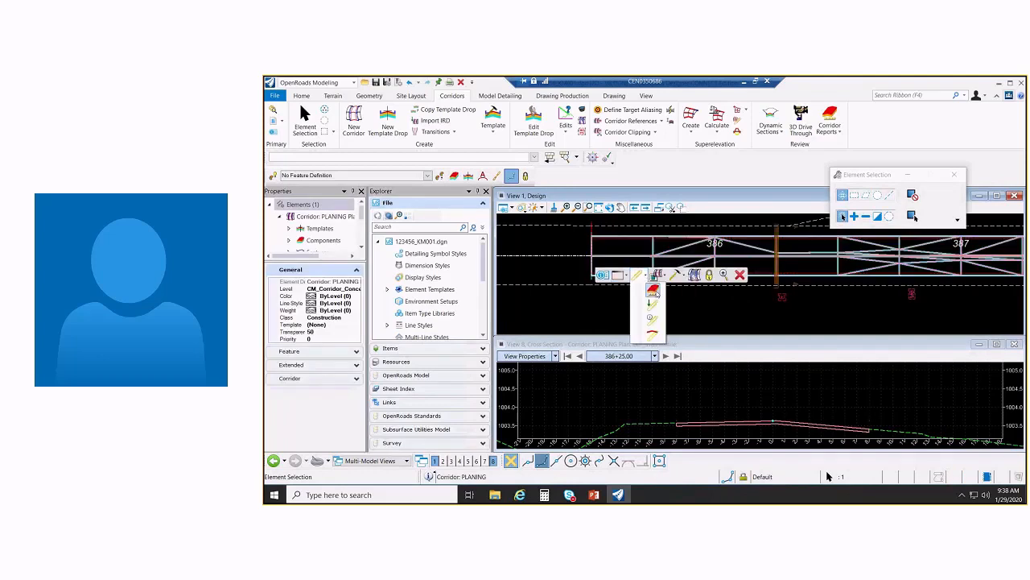
pyautogui.click(652, 290)
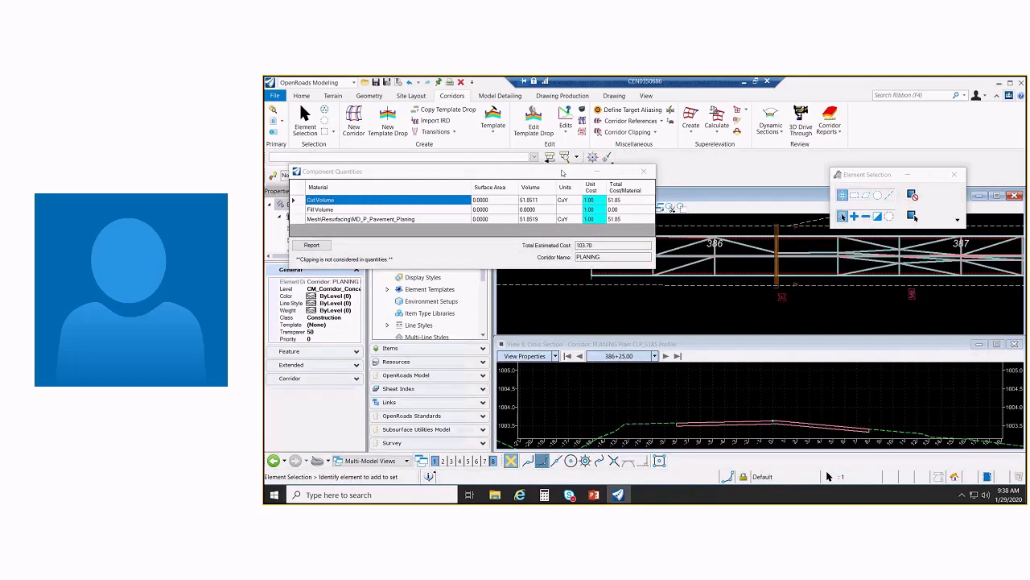
pyautogui.click(556, 219)
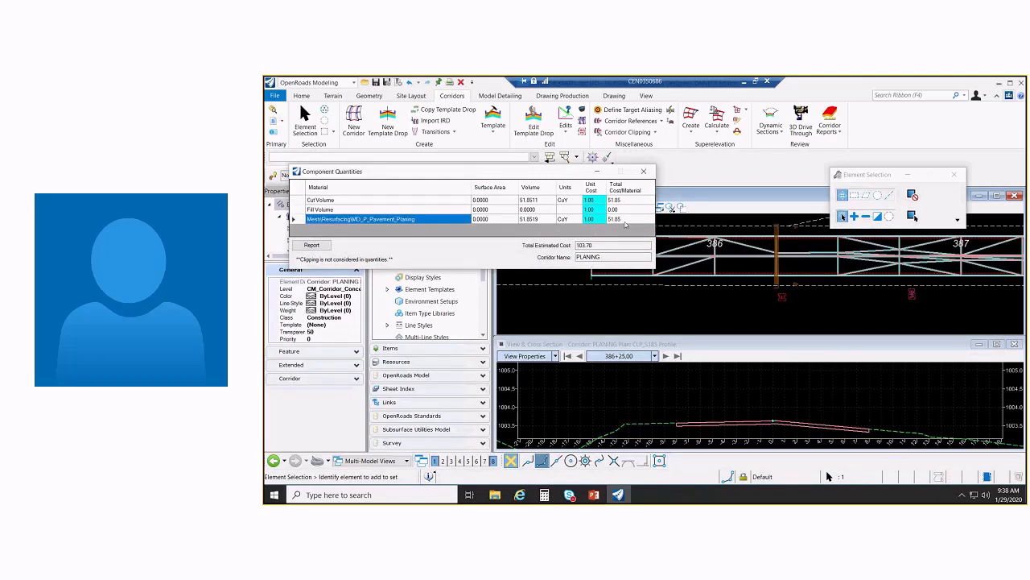
pyautogui.click(643, 170)
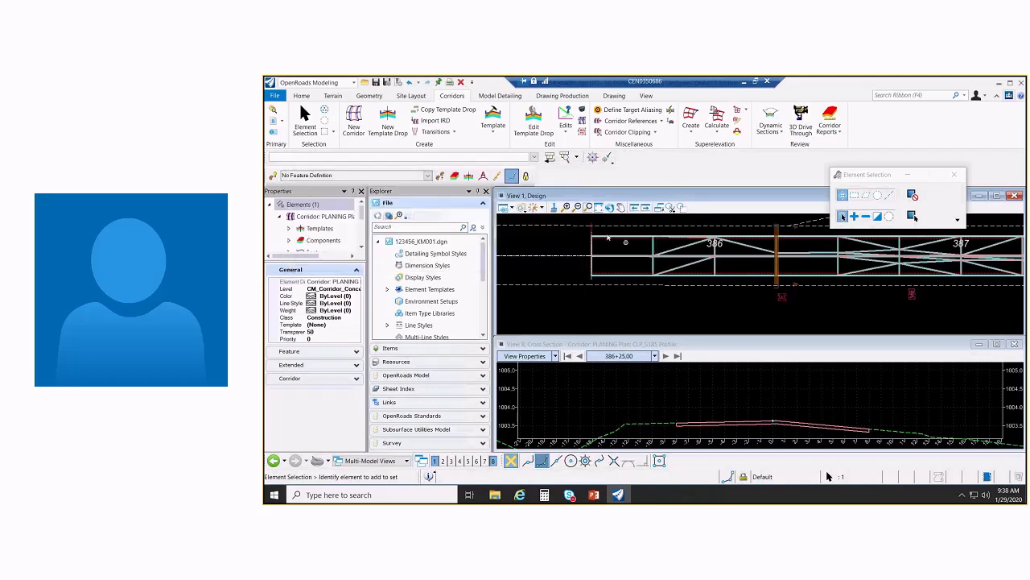
pyautogui.click(639, 317)
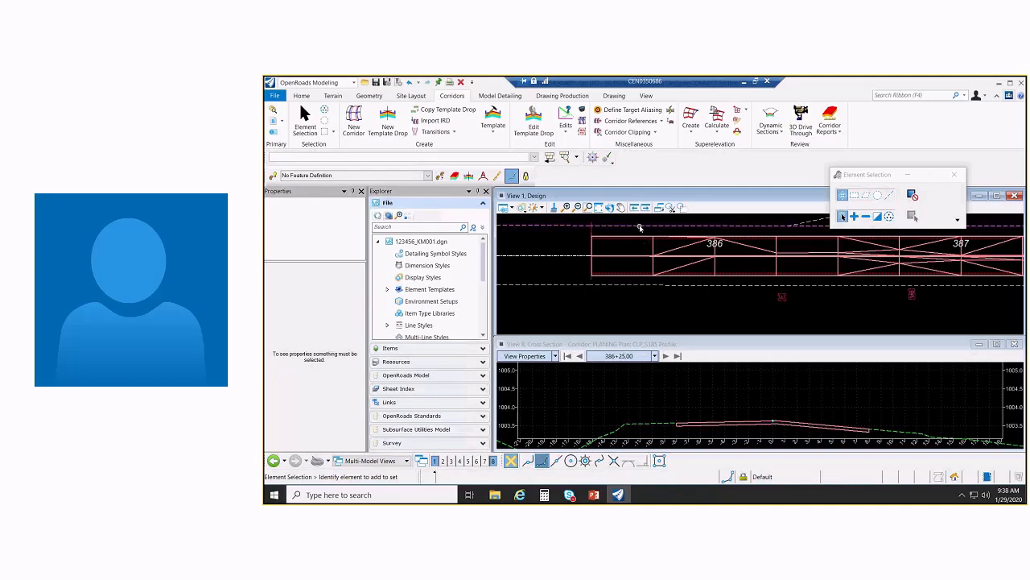
# Copy the existing edge-of-pavement line above the PLANING corridor in place near station 385, making one copy
pyautogui.moveTo(640, 225)
pyautogui.moveTo(640, 287)
pyautogui.scroll(-2, 633, 298)
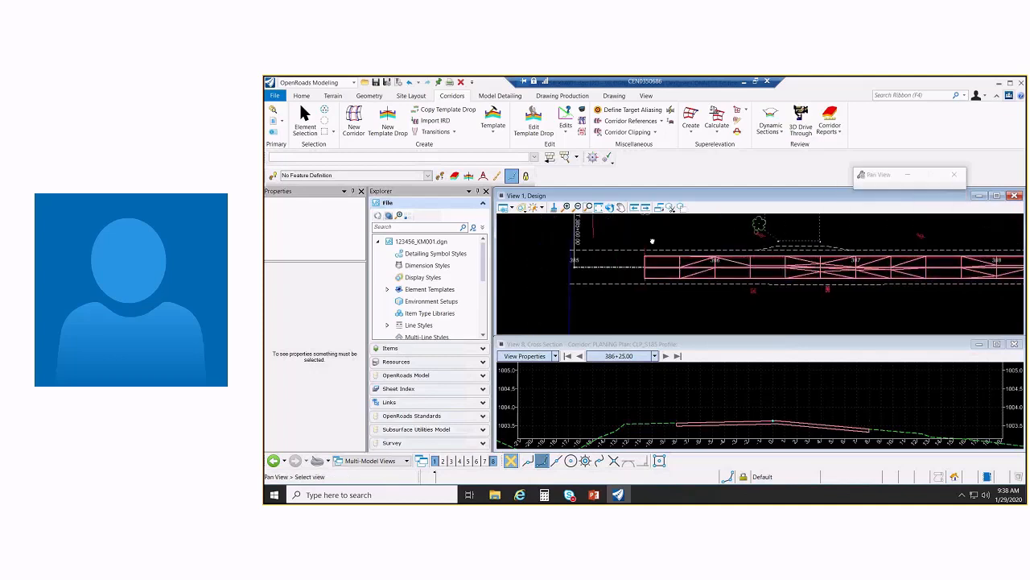
pyautogui.scroll(2, 644, 252)
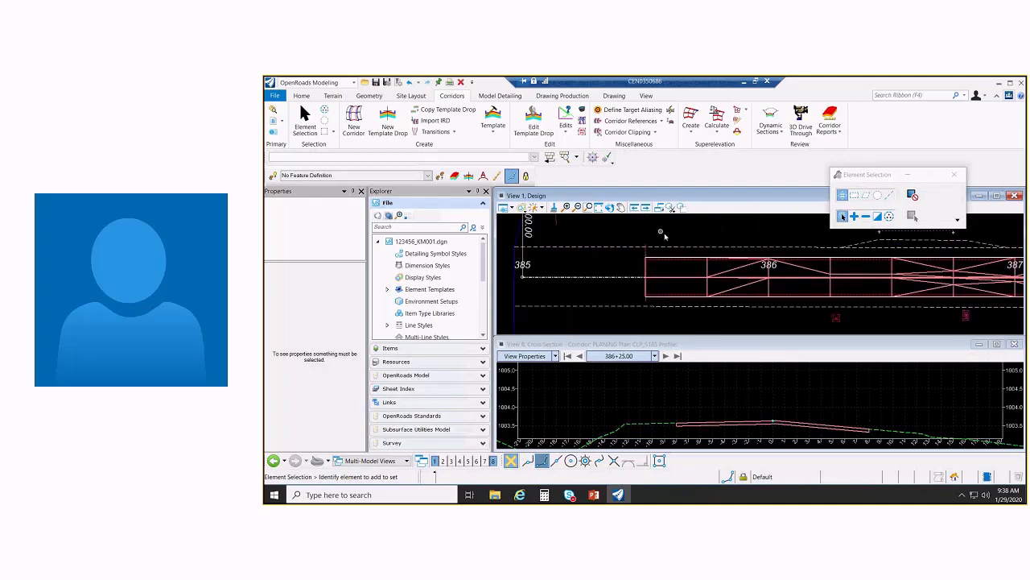
pyautogui.click(563, 96)
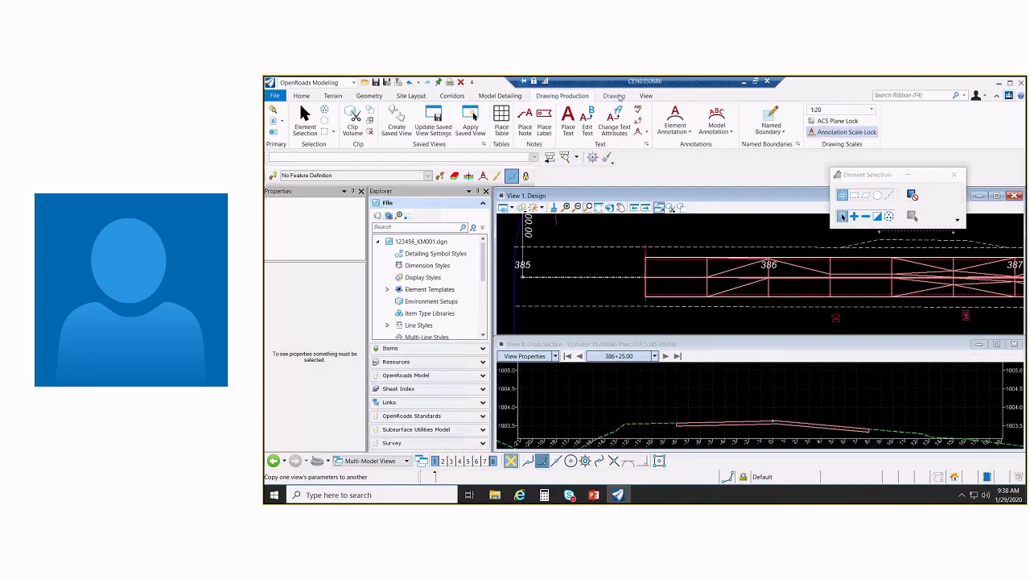
pyautogui.click(614, 96)
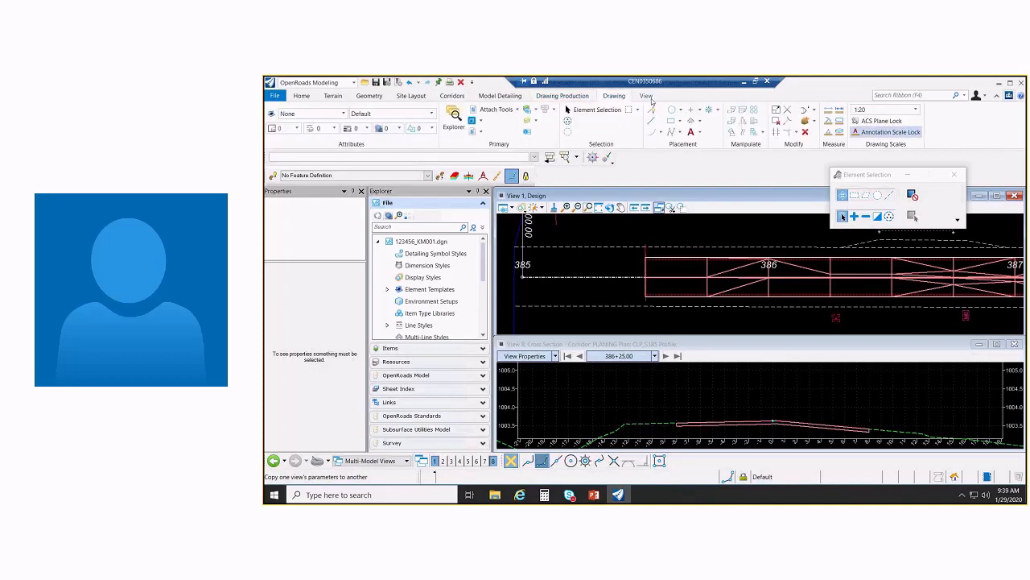
pyautogui.click(730, 109)
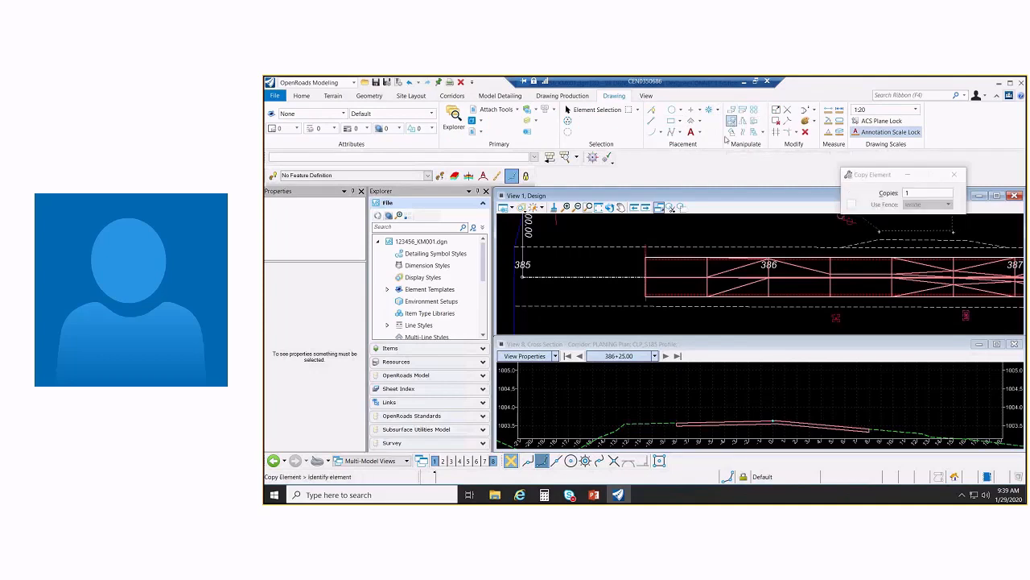
pyautogui.click(667, 245)
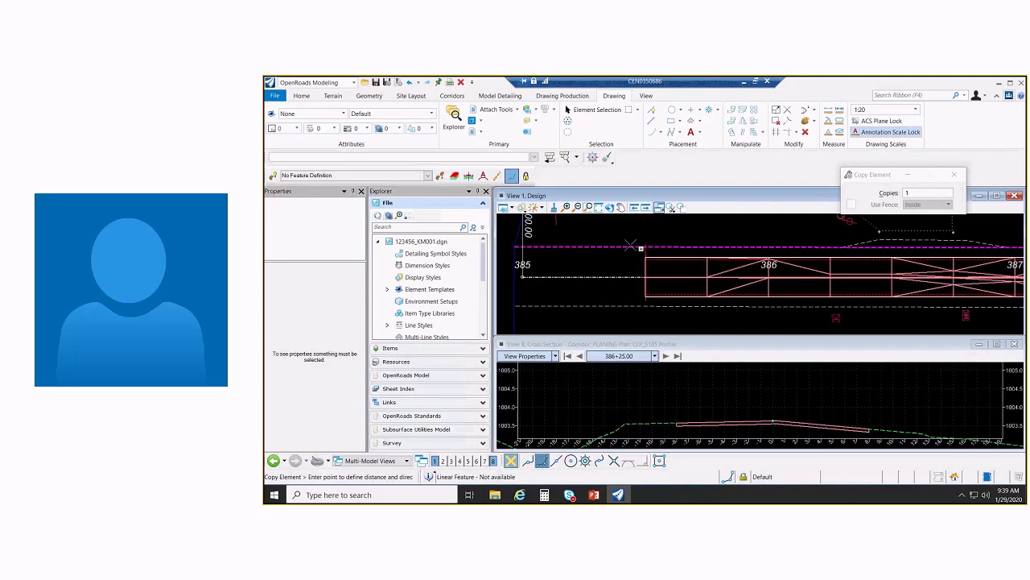
pyautogui.rightClick(675, 233)
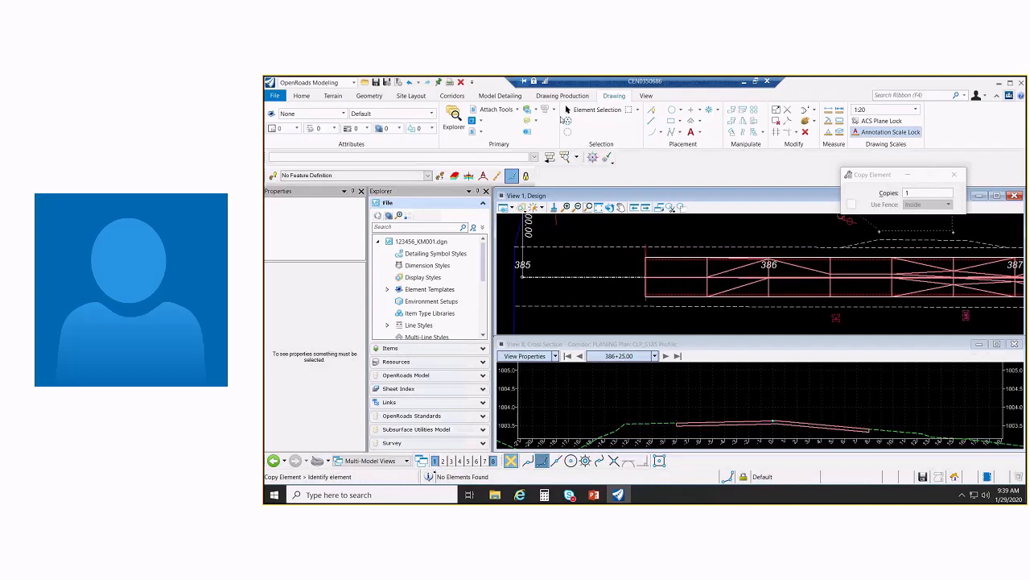
pyautogui.click(566, 110)
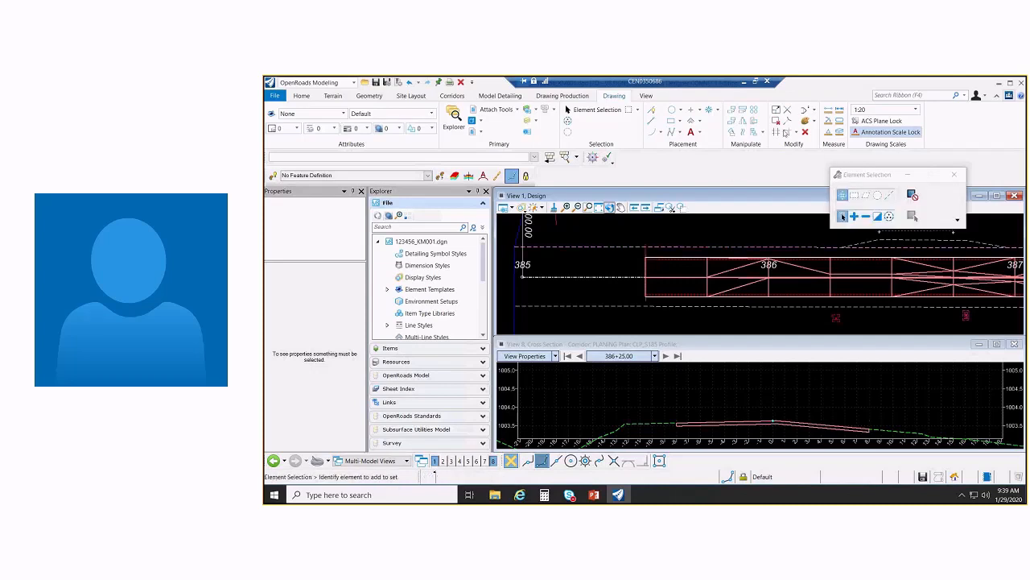
# Copy the existing edge-of-pavement line below the corridor in place and check the copied upper line's properties
pyautogui.click(730, 113)
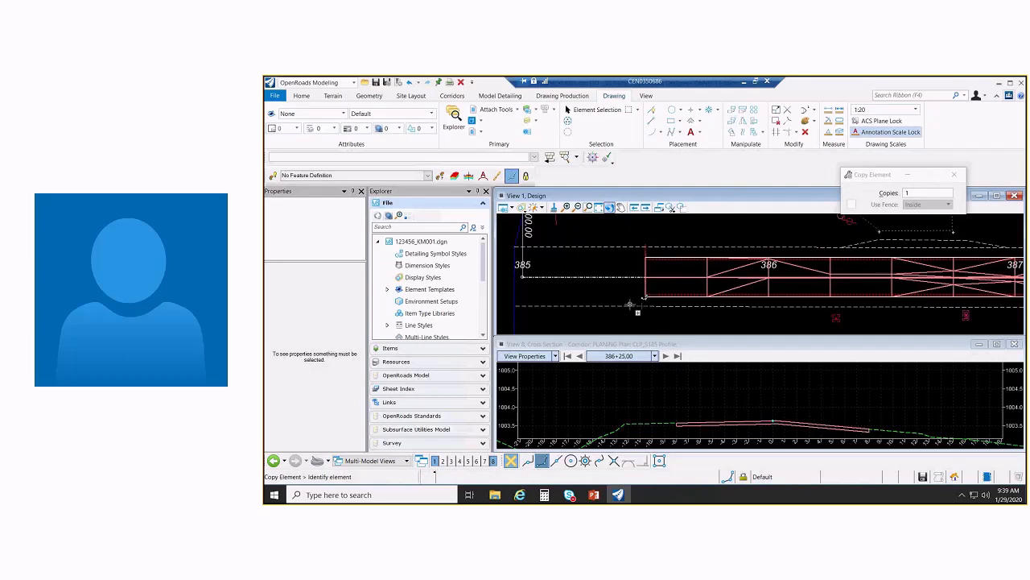
pyautogui.click(647, 323)
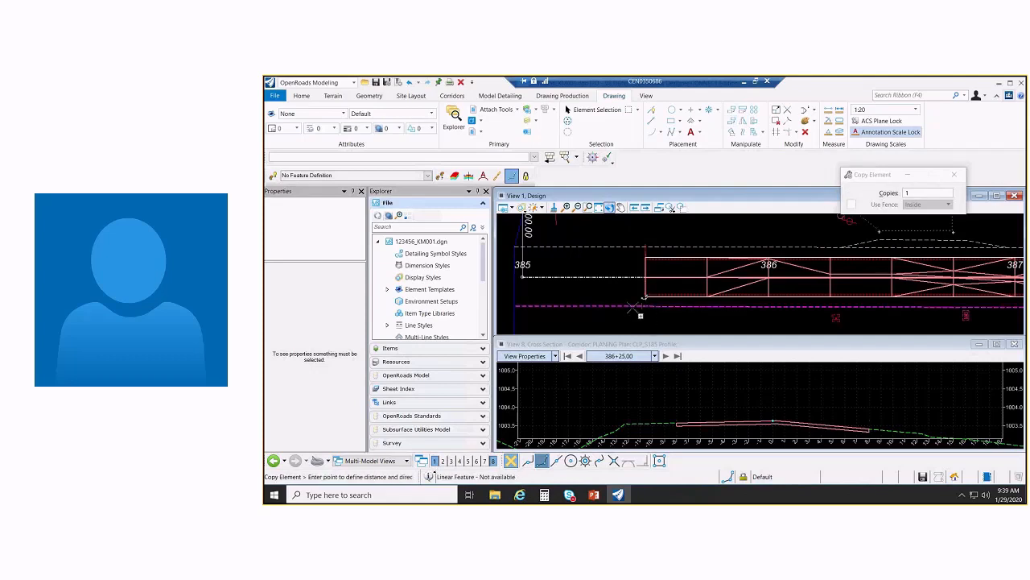
pyautogui.rightClick(640, 313)
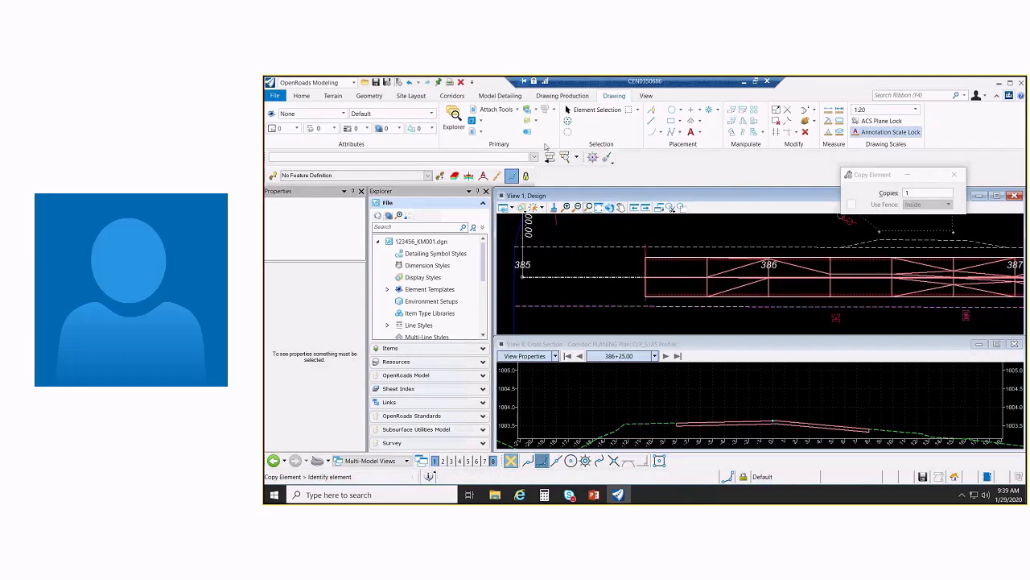
pyautogui.click(568, 120)
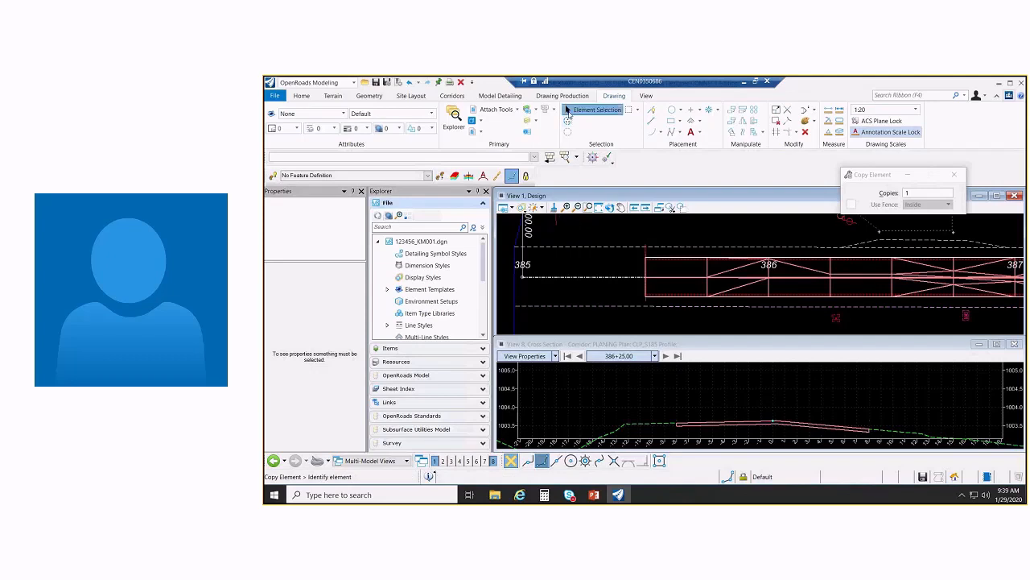
pyautogui.click(605, 247)
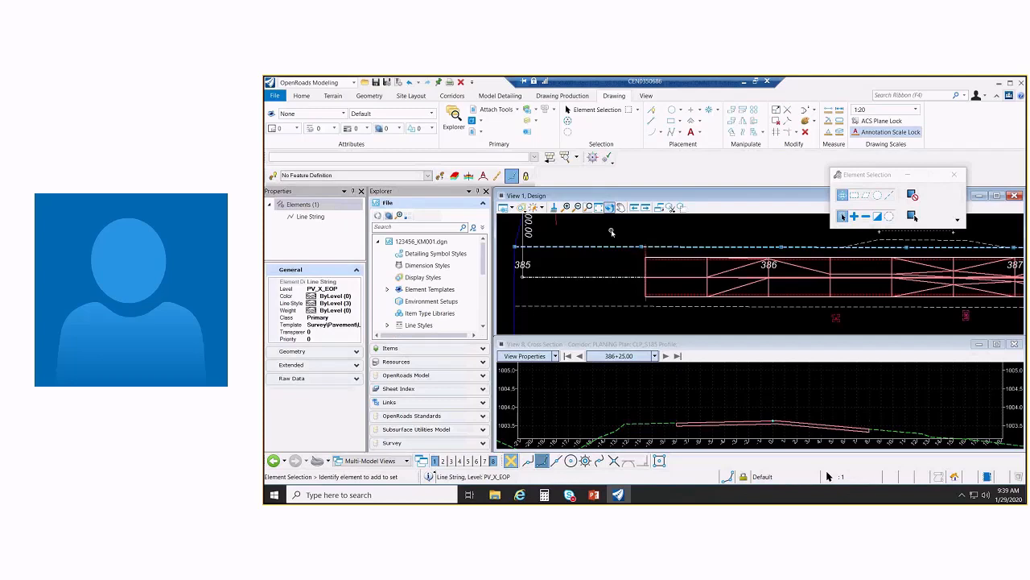
pyautogui.click(612, 233)
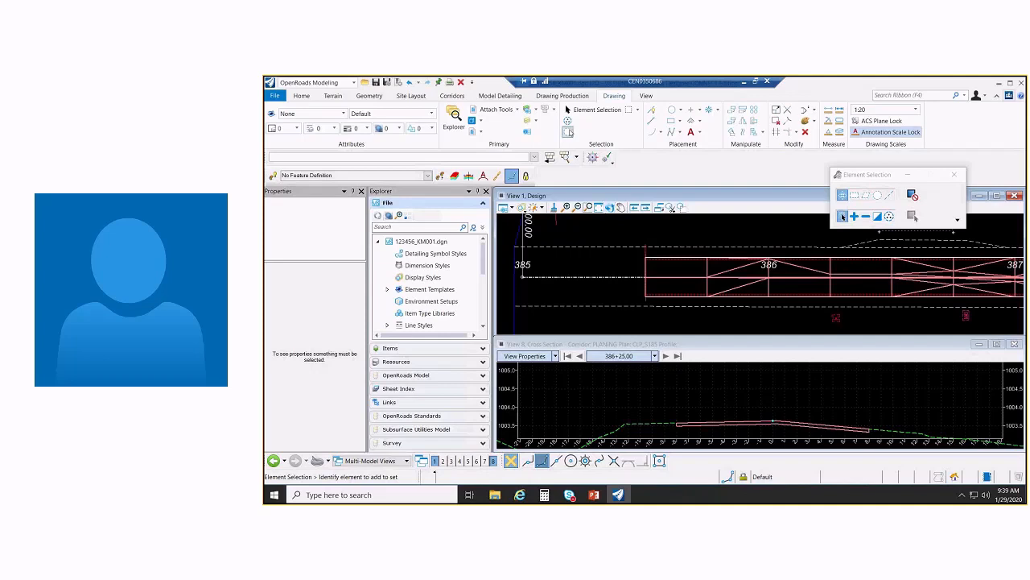
# Make Scratch1 from the Linear, Modeling, Template Points, Scratch group the active feature definition and enable its use
pyautogui.click(369, 96)
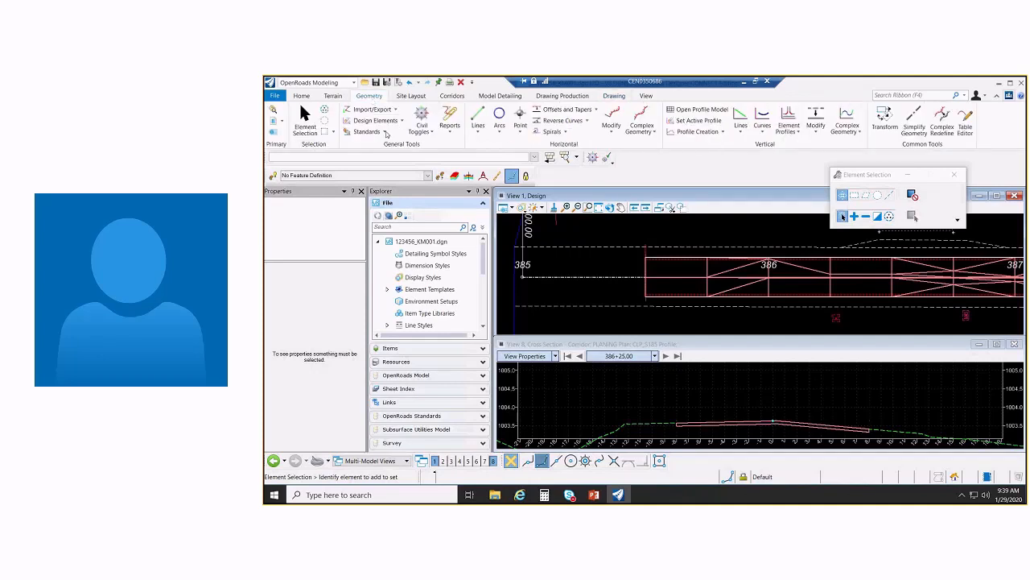
pyautogui.click(386, 132)
pyautogui.click(385, 132)
pyautogui.click(428, 175)
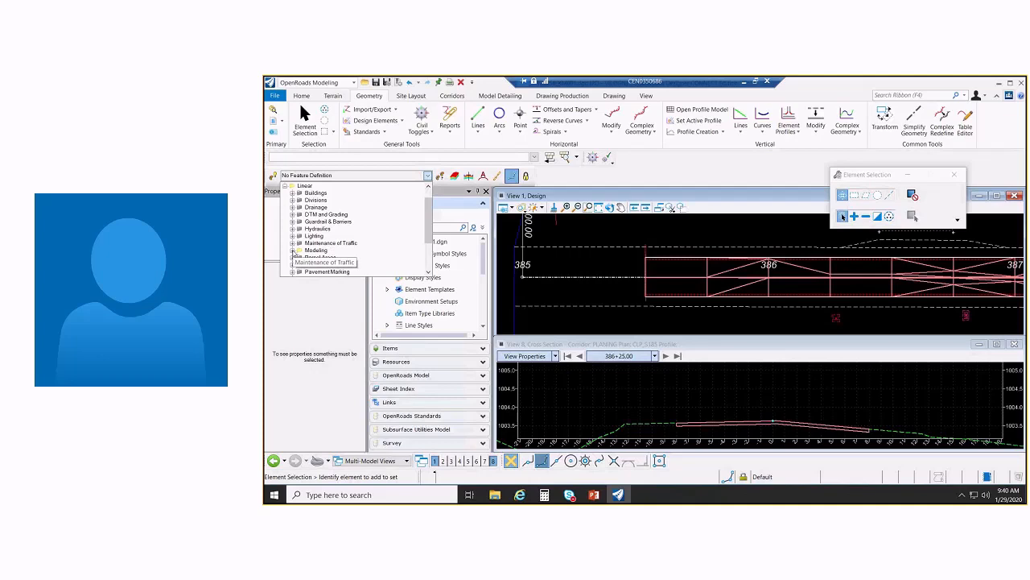
pyautogui.click(293, 250)
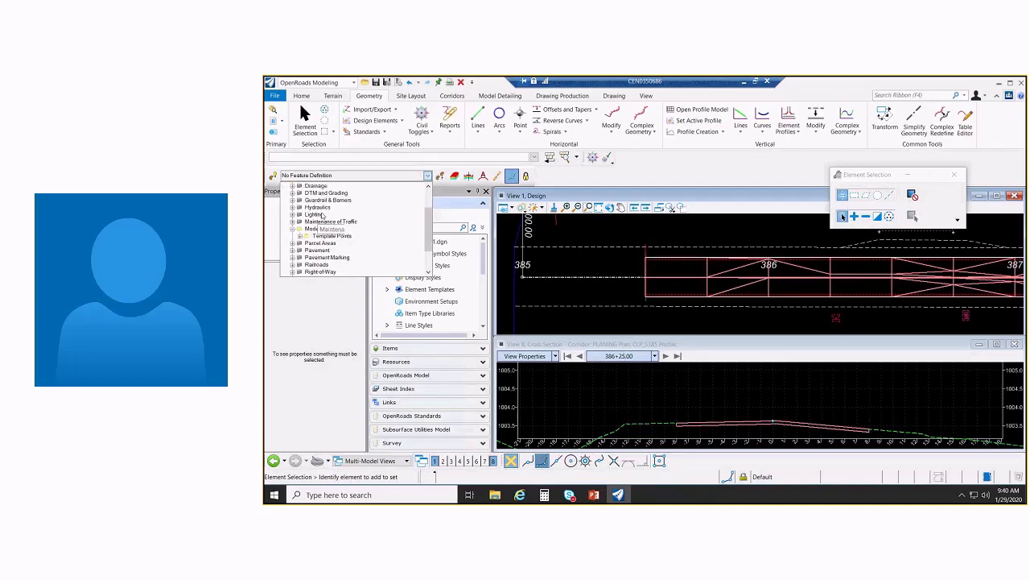
pyautogui.scroll(1, 323, 215)
pyautogui.click(301, 250)
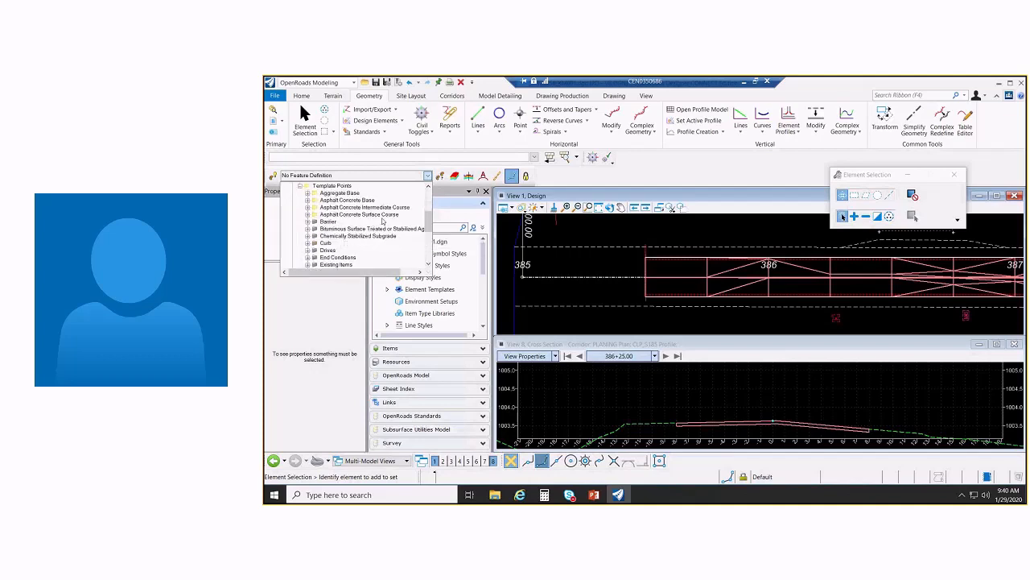
pyautogui.scroll(-1, 384, 221)
pyautogui.scroll(-3, 383, 220)
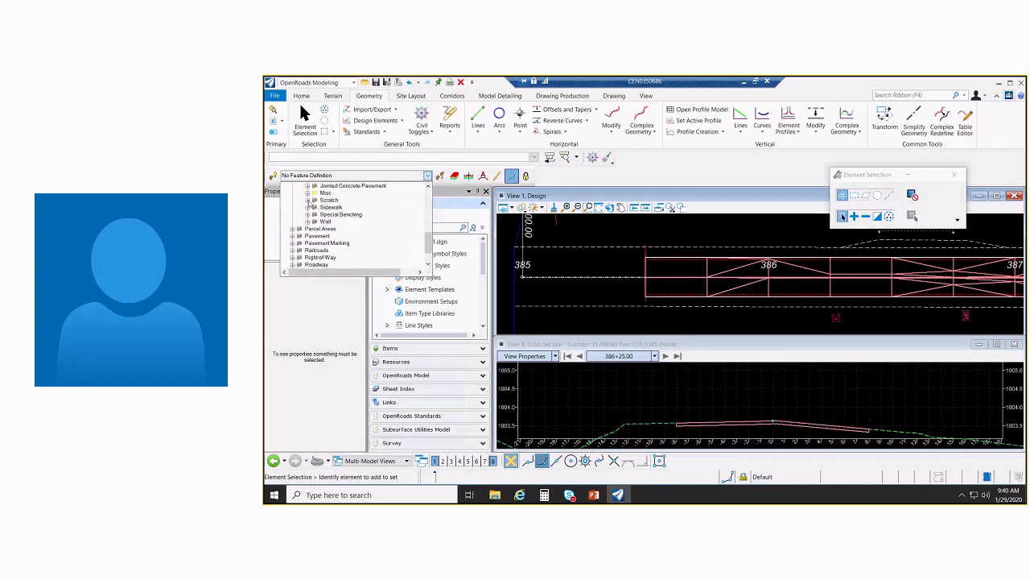
pyautogui.click(308, 199)
pyautogui.click(337, 207)
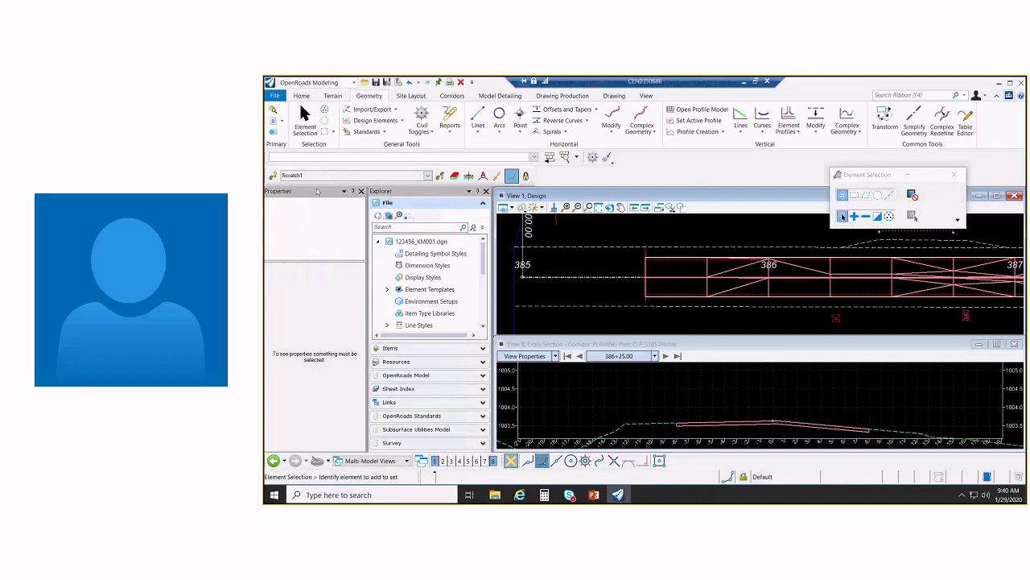
pyautogui.click(274, 176)
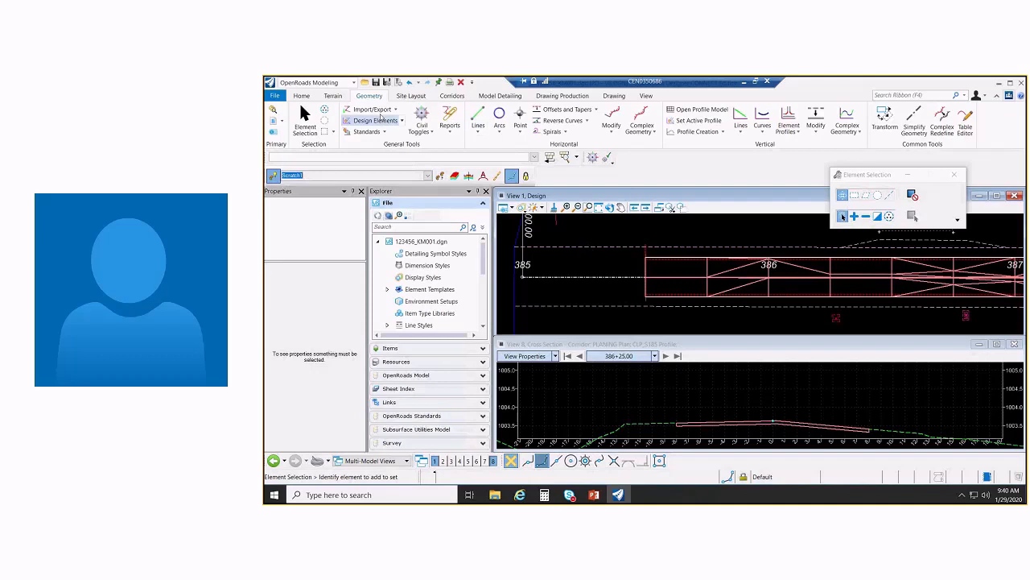
# Run Set Feature Definition with the Alignment feature type on the two copied edge-of-pavement lines
pyautogui.click(385, 132)
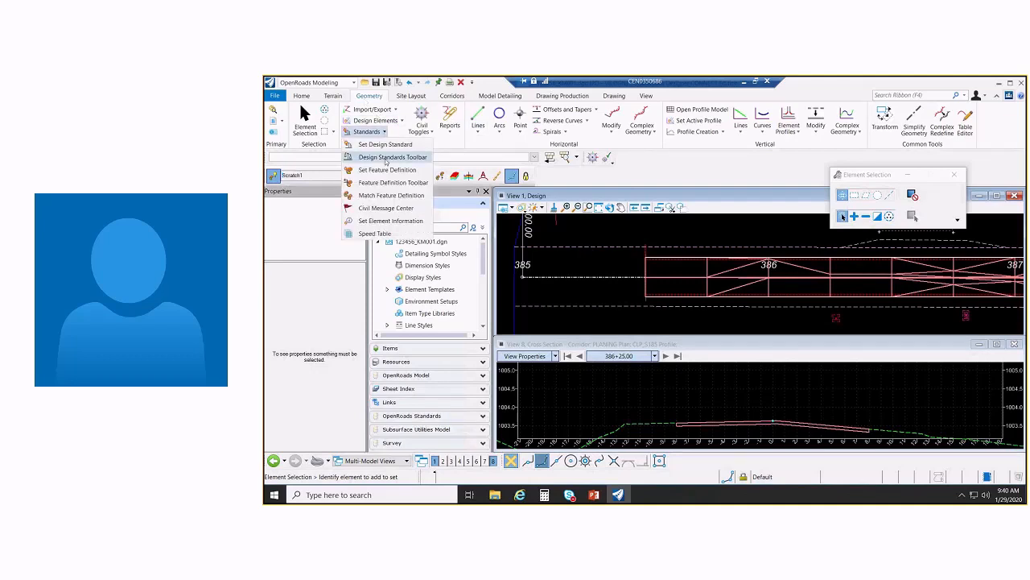
pyautogui.click(385, 159)
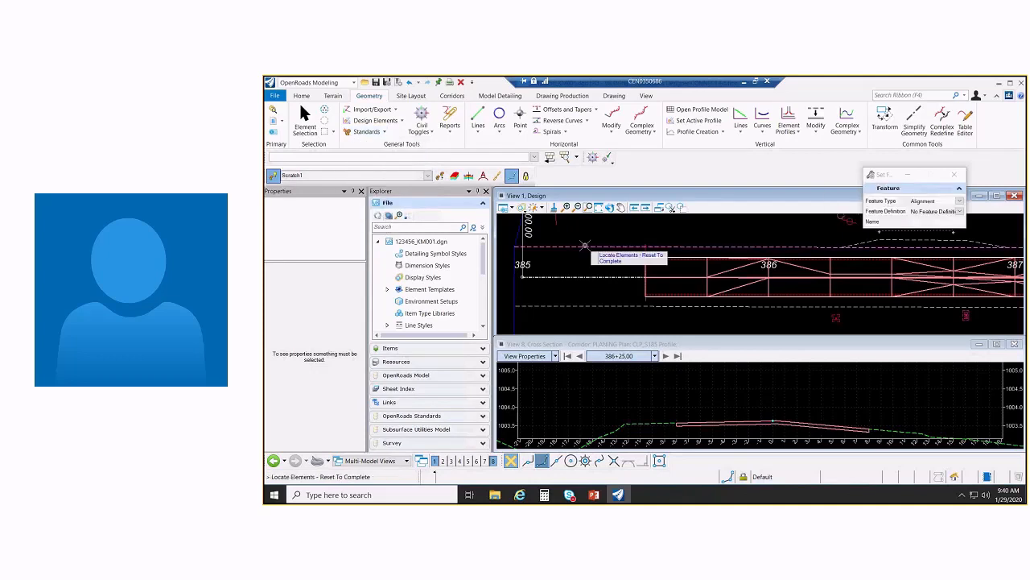
pyautogui.rightClick(597, 291)
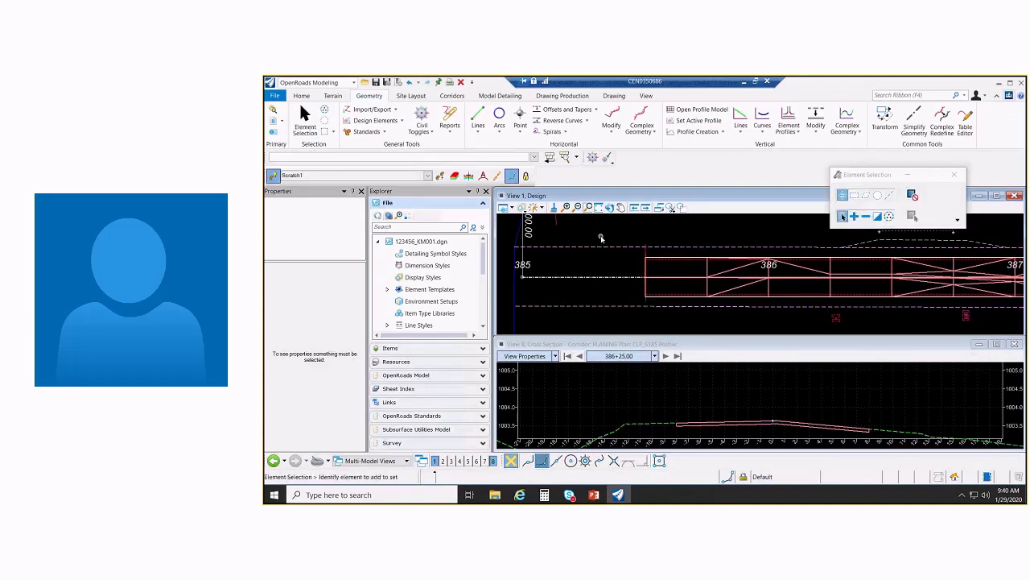
# Assign the Scratch1 feature definition to the copied edge-of-pavement line above the corridor and deselect it
pyautogui.click(598, 249)
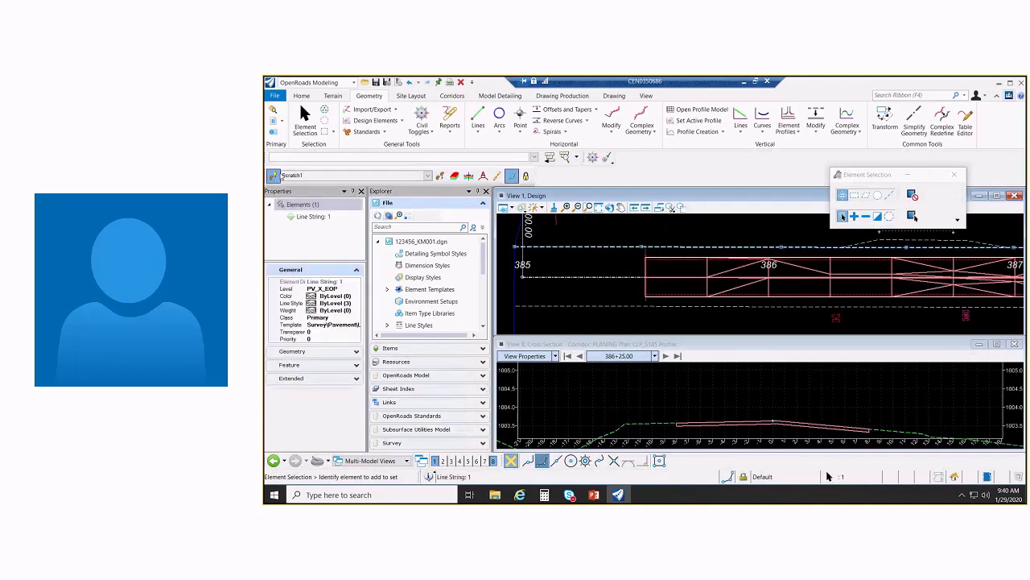
pyautogui.moveTo(615, 247)
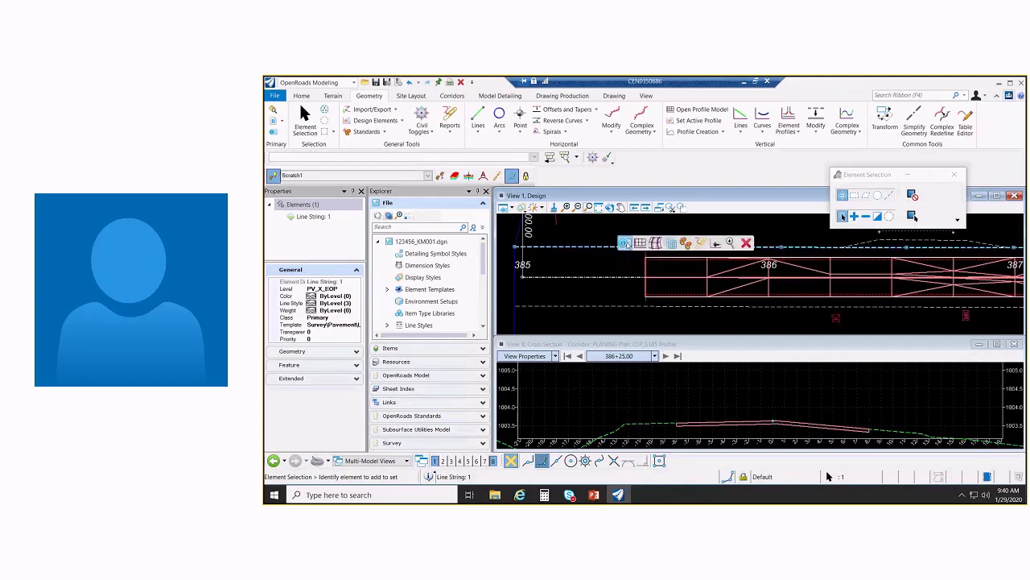
pyautogui.click(719, 263)
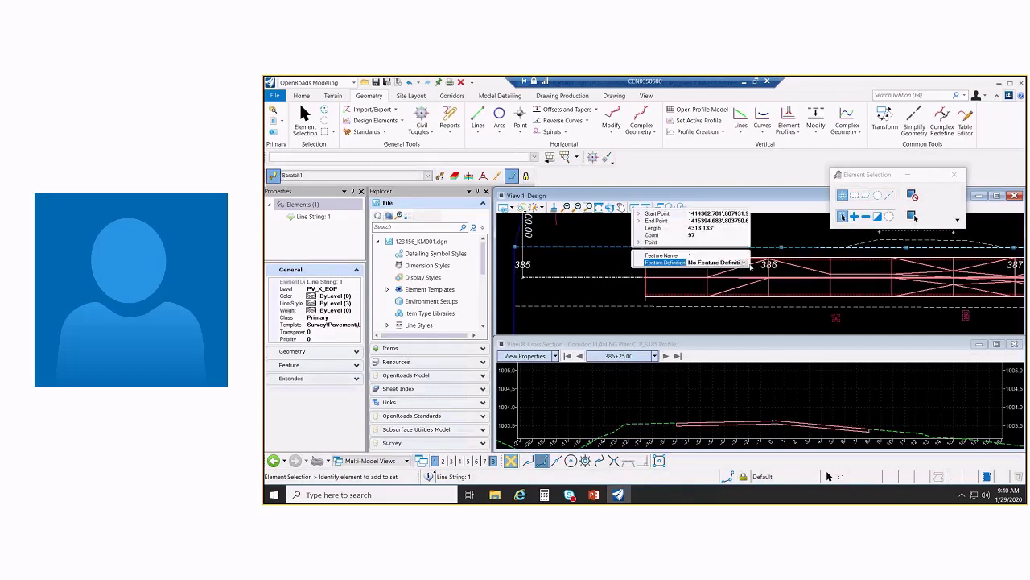
pyautogui.click(744, 263)
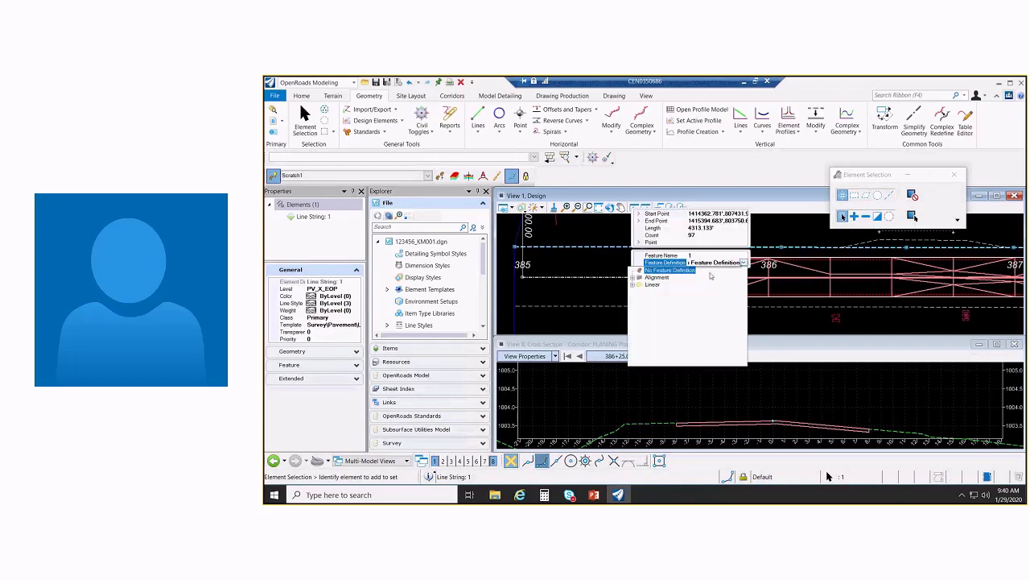
pyautogui.click(634, 286)
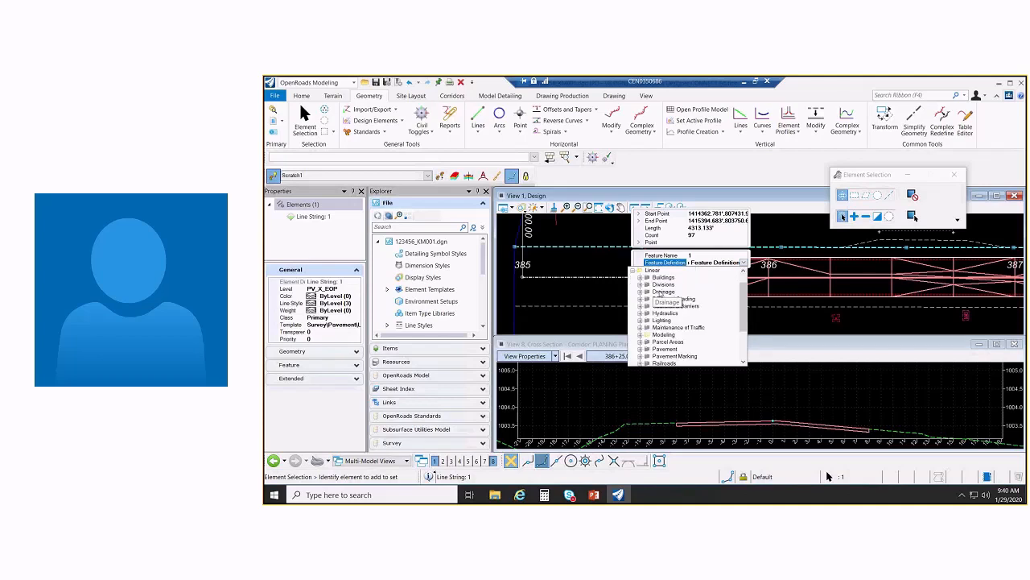
pyautogui.scroll(-3, 660, 293)
pyautogui.click(641, 278)
pyautogui.click(648, 285)
pyautogui.scroll(-3, 688, 292)
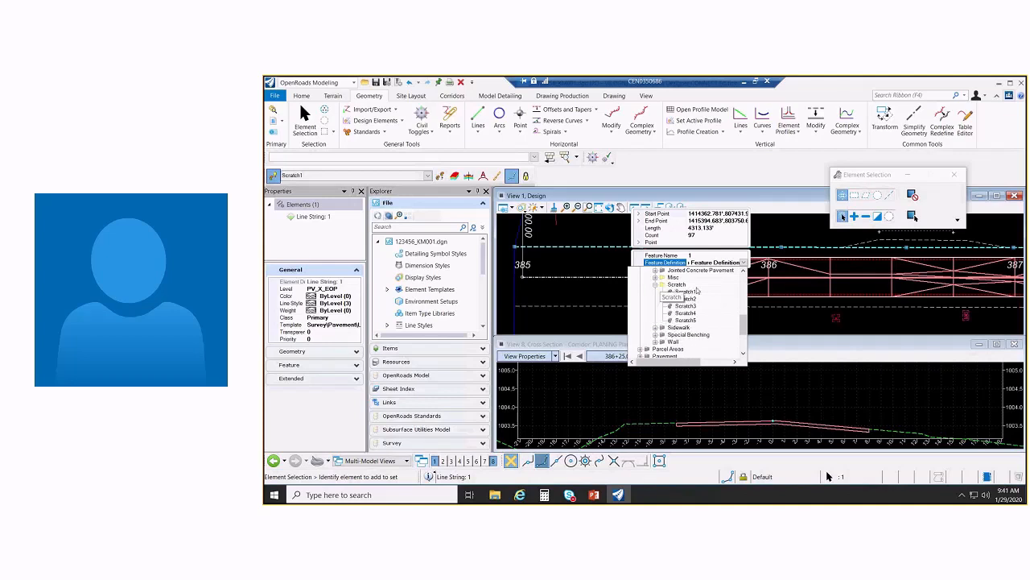
pyautogui.click(676, 291)
pyautogui.click(610, 232)
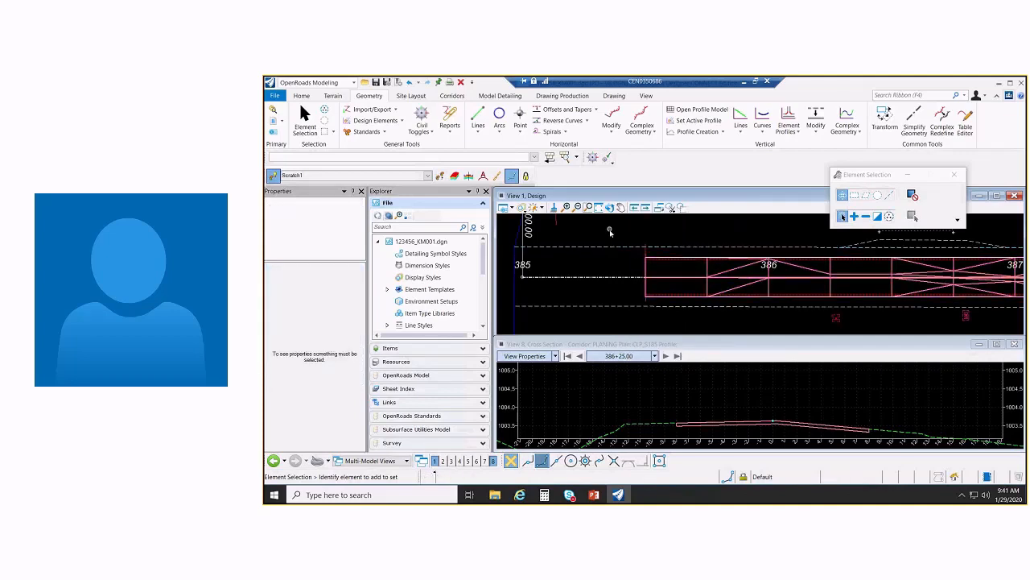
pyautogui.click(604, 247)
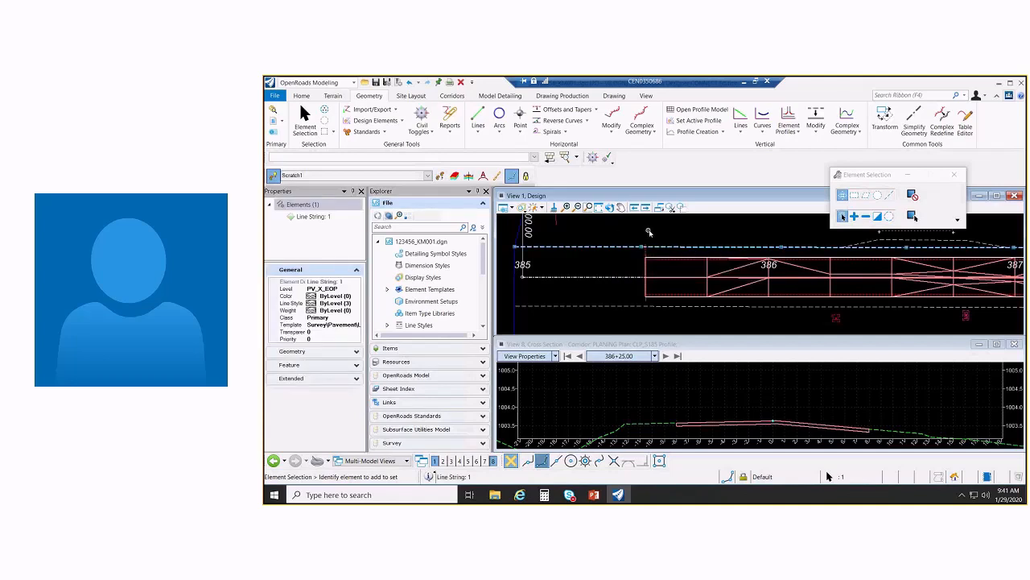
pyautogui.click(635, 230)
# Assign the Scratch1 feature definition from Linear, Modeling, Template Points, Scratch to the copied edge-of-pavement line below the corridor
pyautogui.click(593, 306)
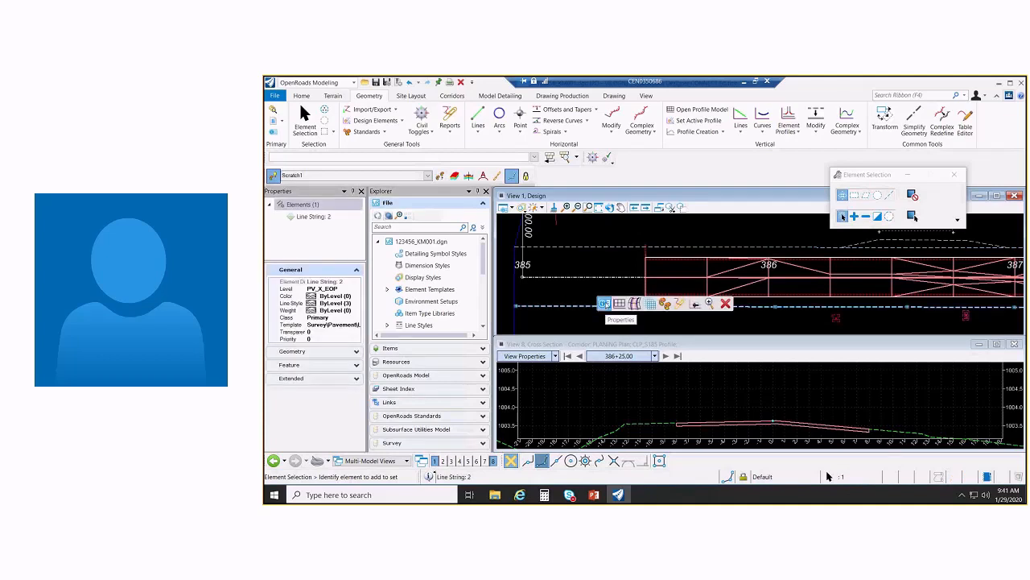
pyautogui.click(604, 304)
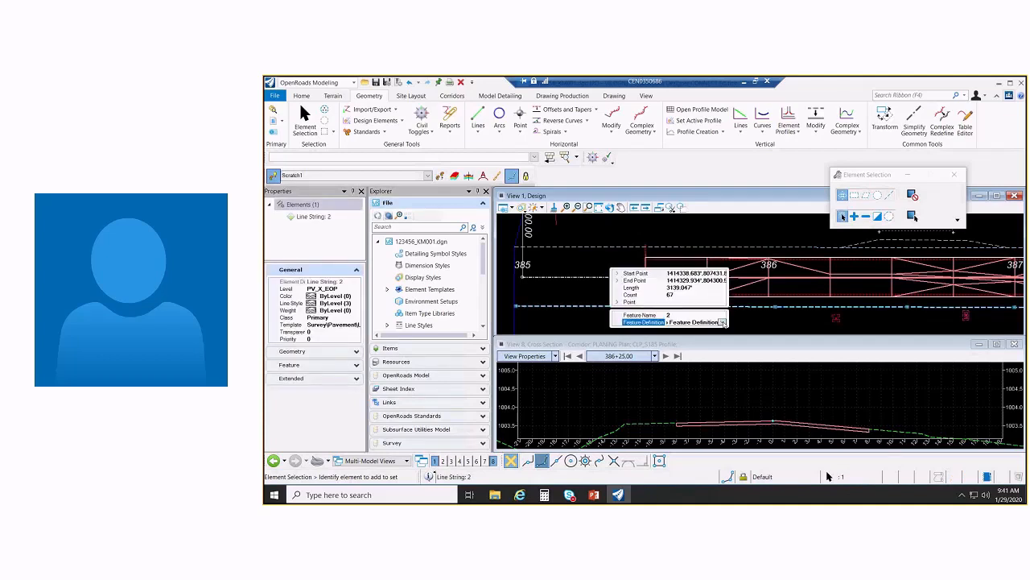
pyautogui.click(722, 321)
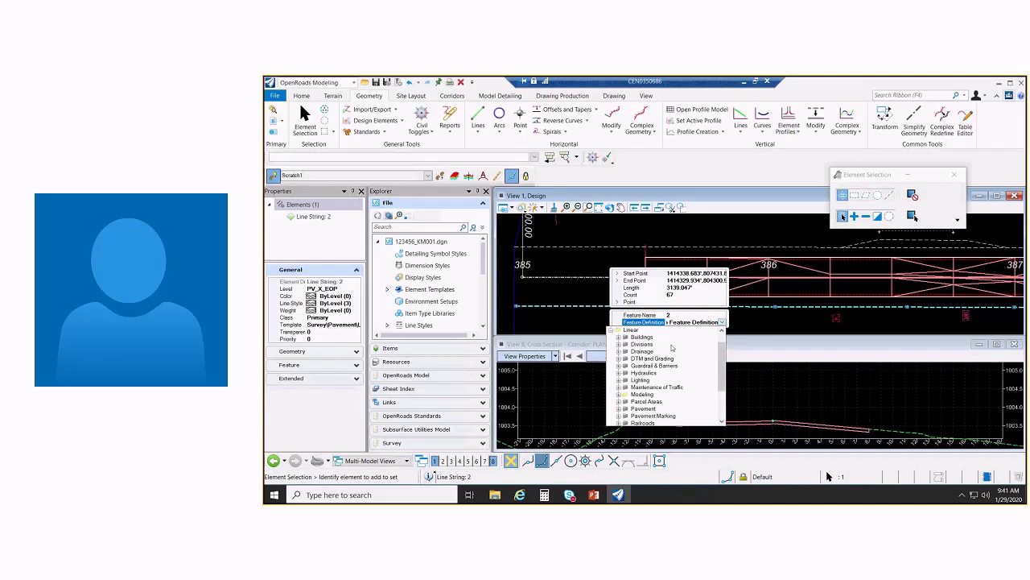
pyautogui.scroll(-2, 613, 347)
pyautogui.click(619, 344)
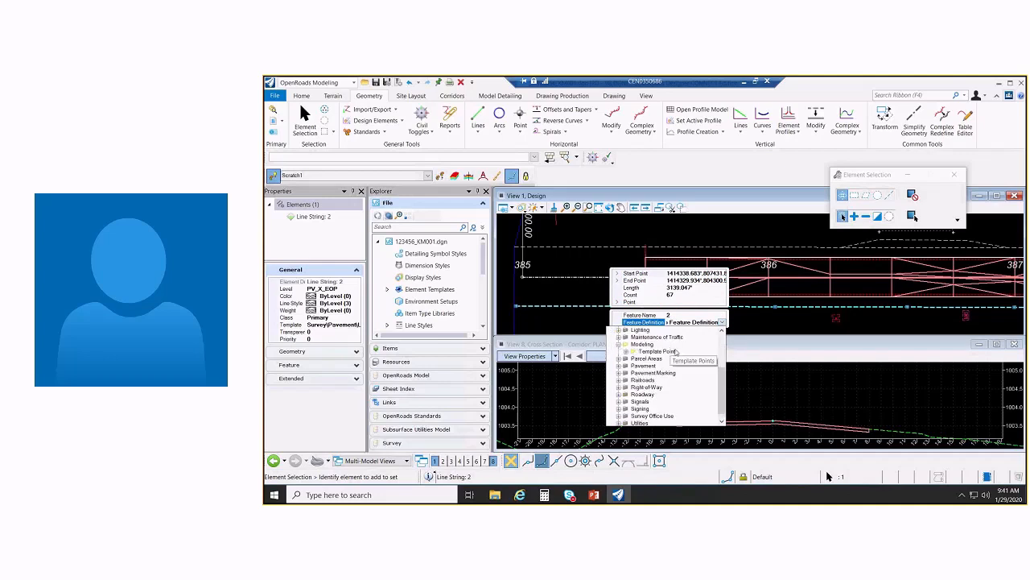
pyautogui.doubleClick(674, 352)
pyautogui.scroll(-3, 677, 354)
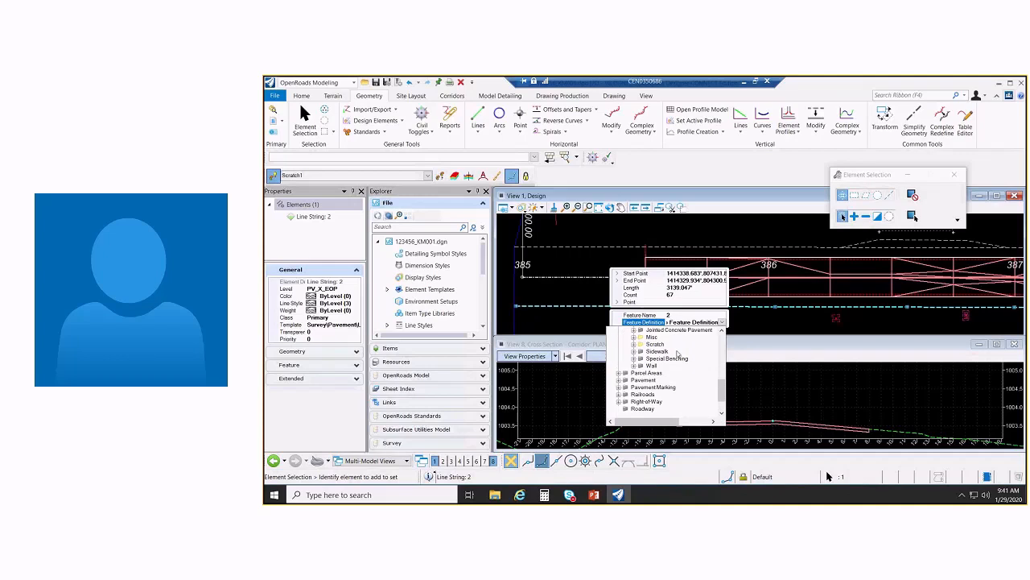
pyautogui.doubleClick(656, 343)
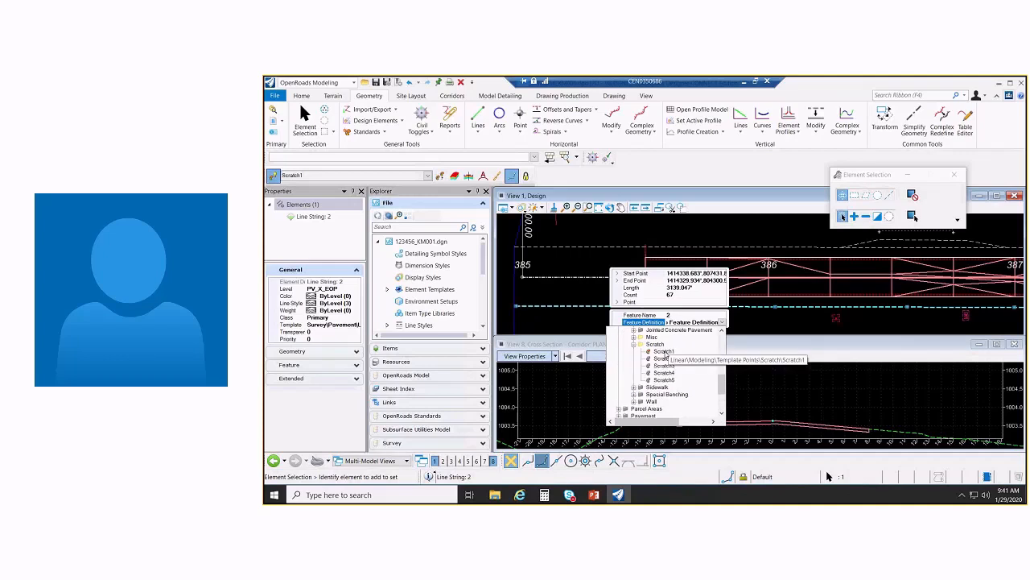
pyautogui.click(662, 352)
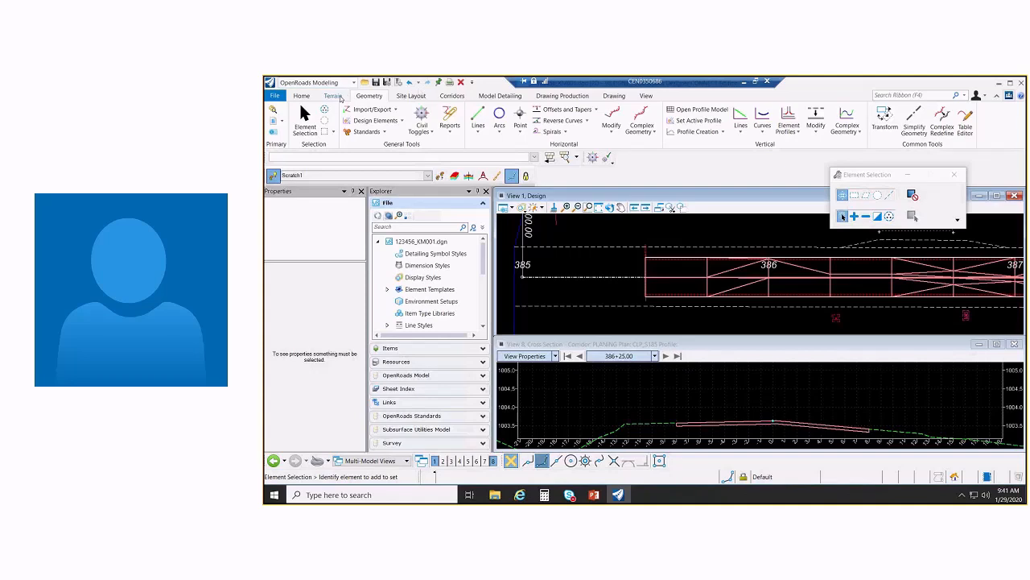
# In the Stripping template, give point L-PLANING a horizontal feature constraint using Linear, Modeling, Template Points, Scratch, Scratch1
pyautogui.click(334, 96)
pyautogui.click(452, 95)
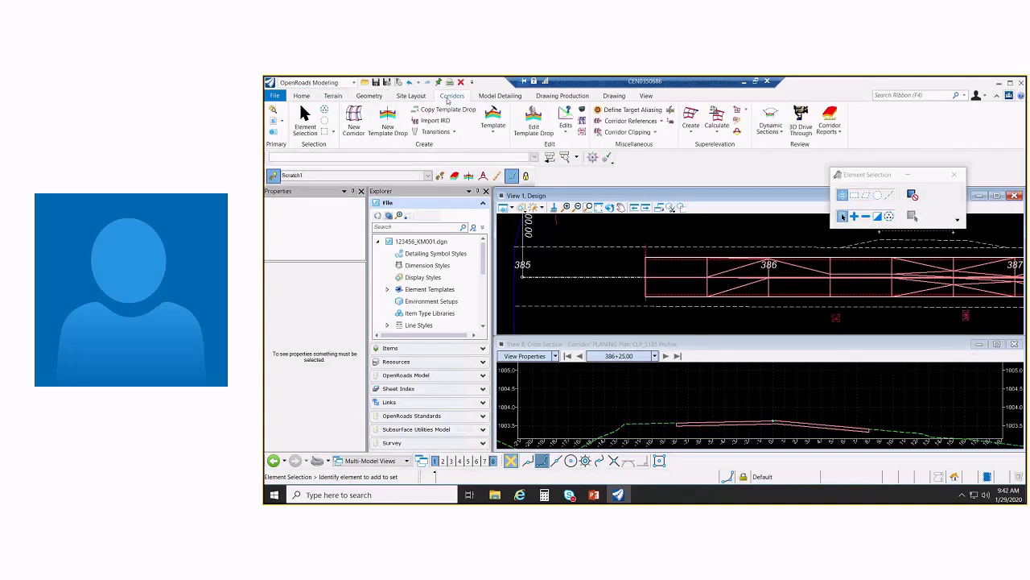
pyautogui.click(491, 119)
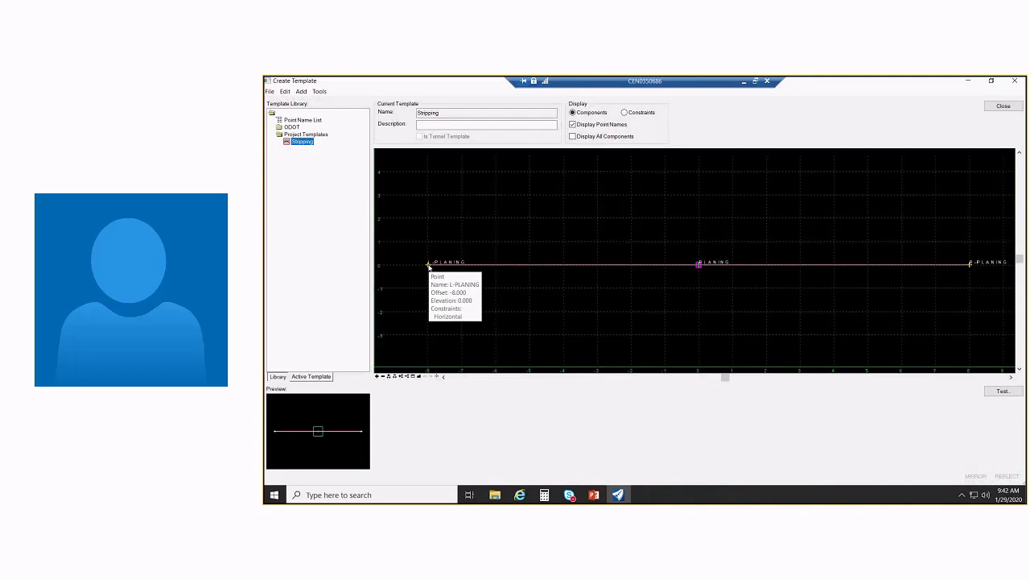
pyautogui.doubleClick(429, 266)
pyautogui.click(460, 376)
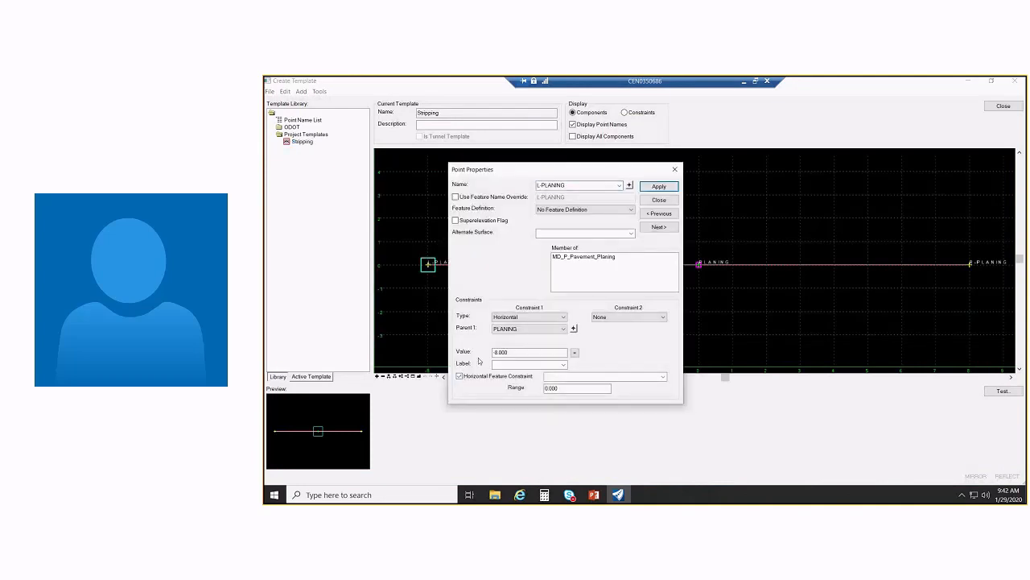
pyautogui.moveTo(559, 170); pyautogui.dragTo(568, 146)
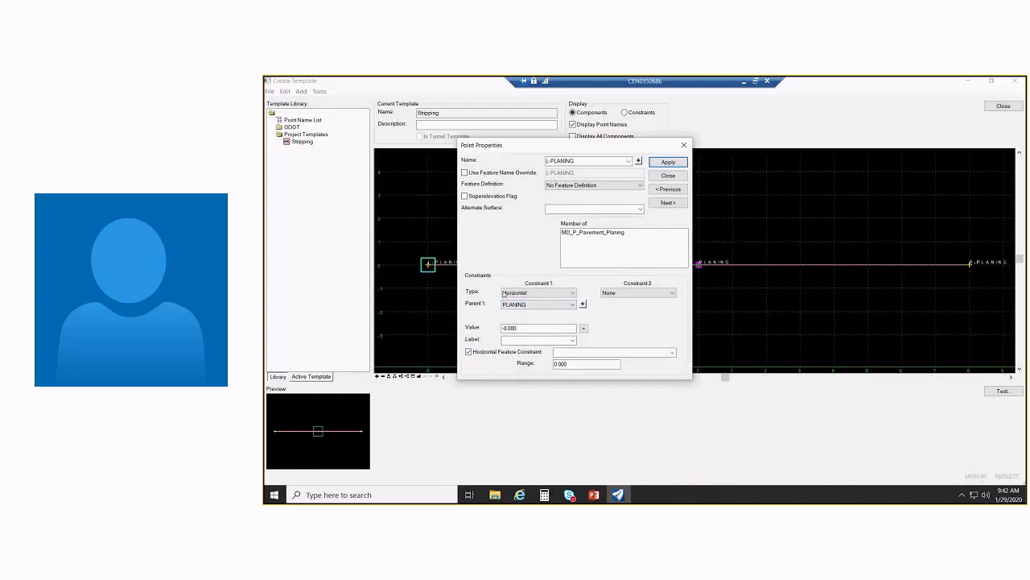
pyautogui.click(672, 353)
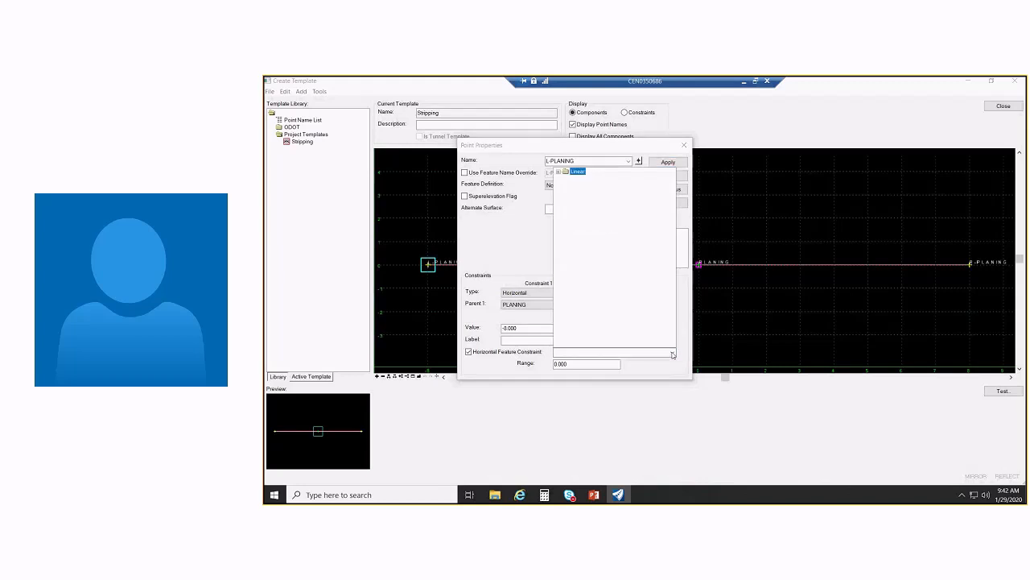
pyautogui.click(558, 172)
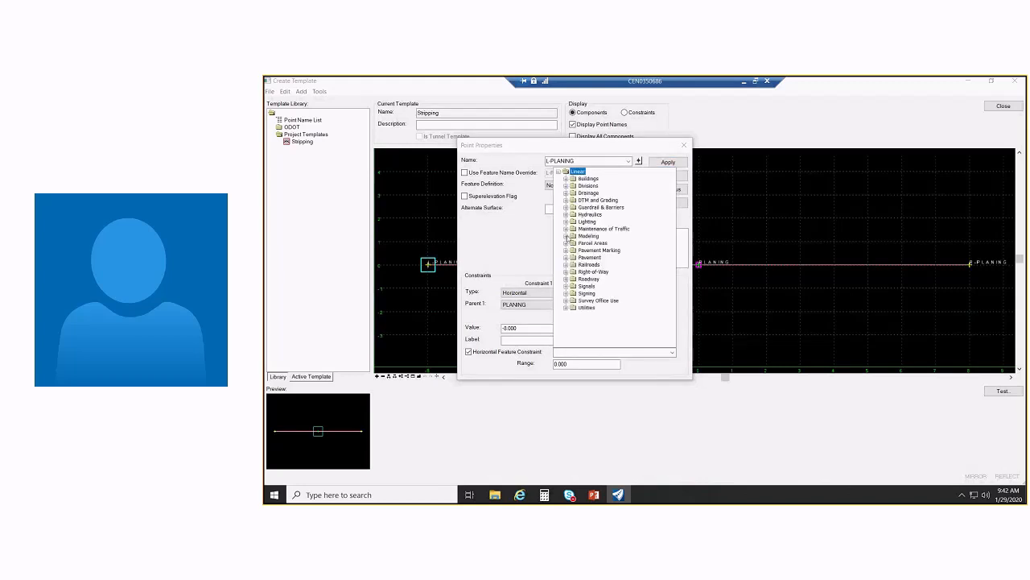
pyautogui.click(567, 236)
pyautogui.click(574, 243)
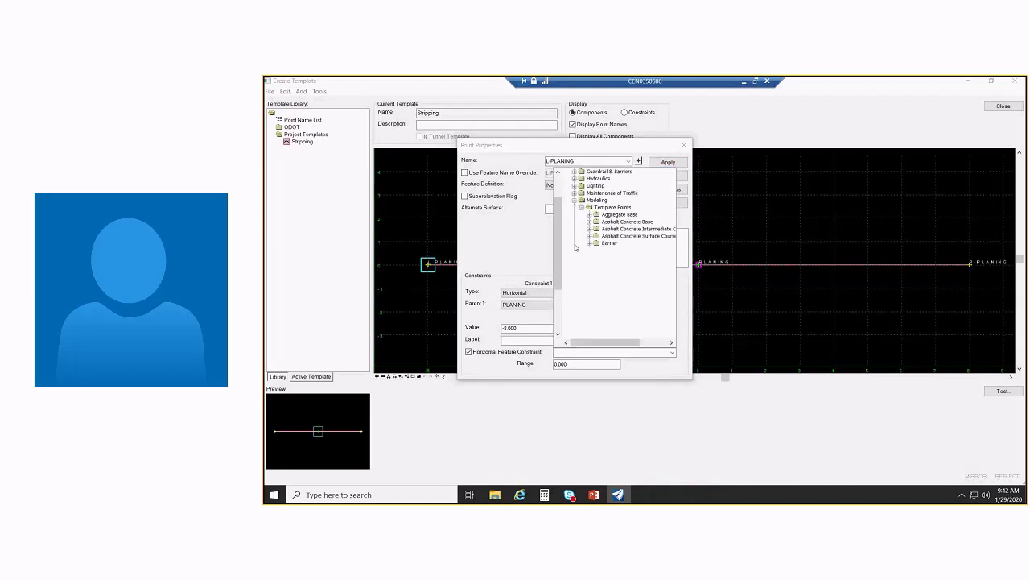
pyautogui.click(590, 308)
pyautogui.click(620, 300)
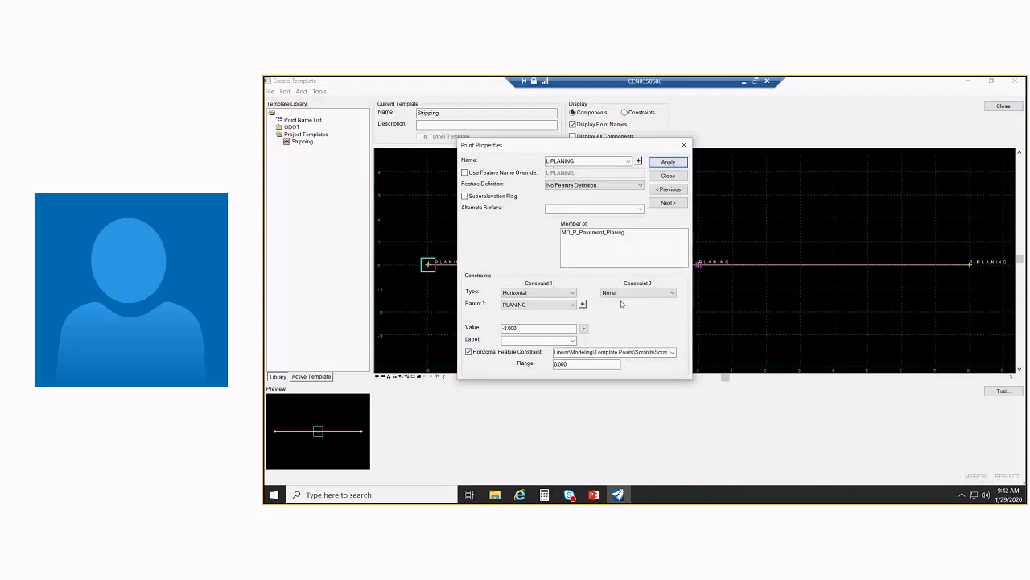
# Try a range of -10 for L-PLANING's horizontal feature constraint
pyautogui.doubleClick(586, 364)
pyautogui.moveTo(601, 144); pyautogui.dragTo(659, 143)
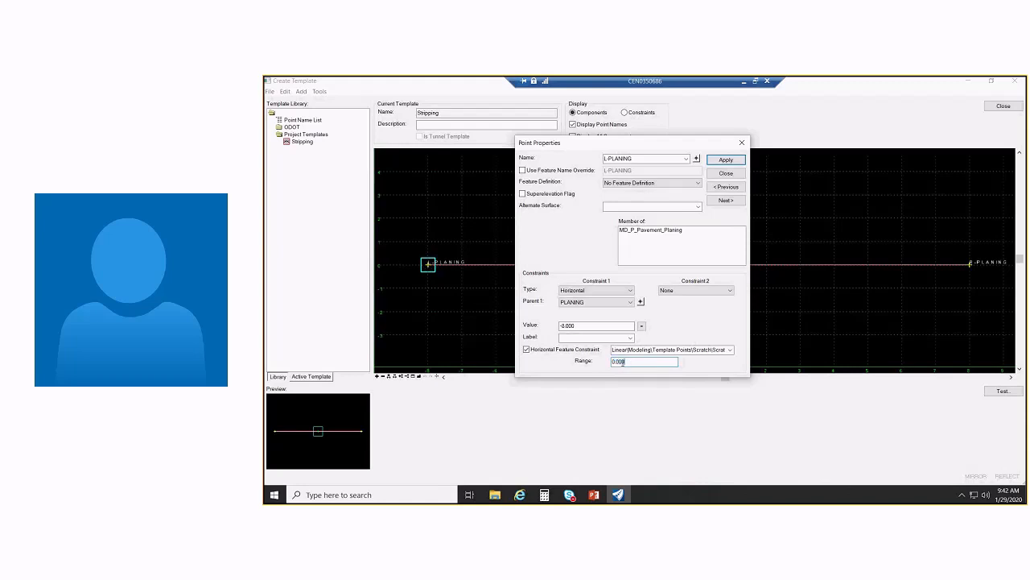
pyautogui.press('BackSpace')
pyautogui.write('-10')
pyautogui.press('Return')
# Set the range of L-PLANING's horizontal feature constraint to 0 and apply the point properties
pyautogui.moveTo(638, 361); pyautogui.dragTo(593, 363)
pyautogui.write('0')
pyautogui.press('Return')
pyautogui.click(724, 161)
# Give template point R-PLANING a horizontal feature constraint using Linear, Modeling, Template Points, Scratch, Scratch1
pyautogui.click(697, 159)
pyautogui.click(970, 264)
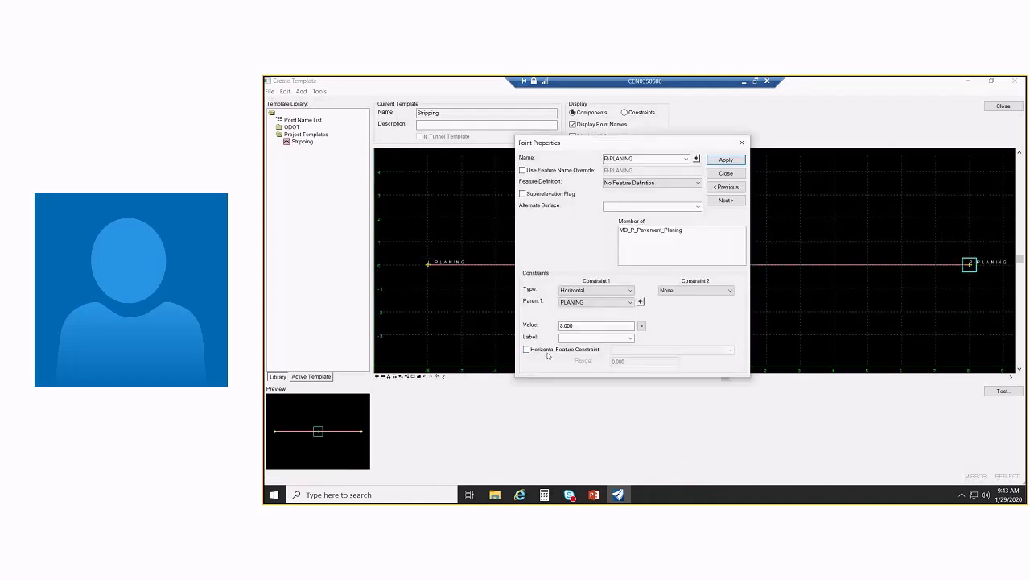
pyautogui.click(527, 350)
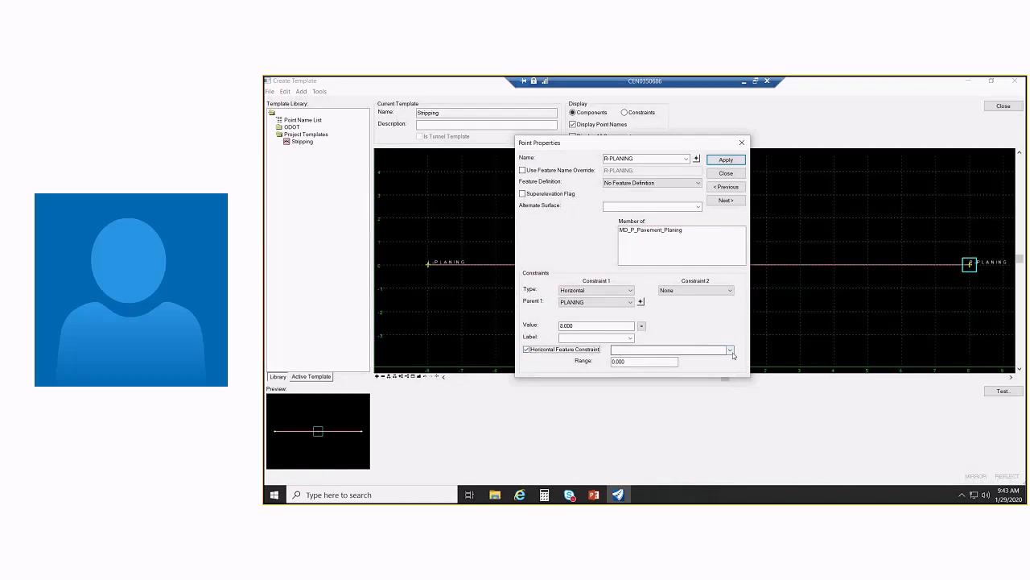
pyautogui.click(732, 351)
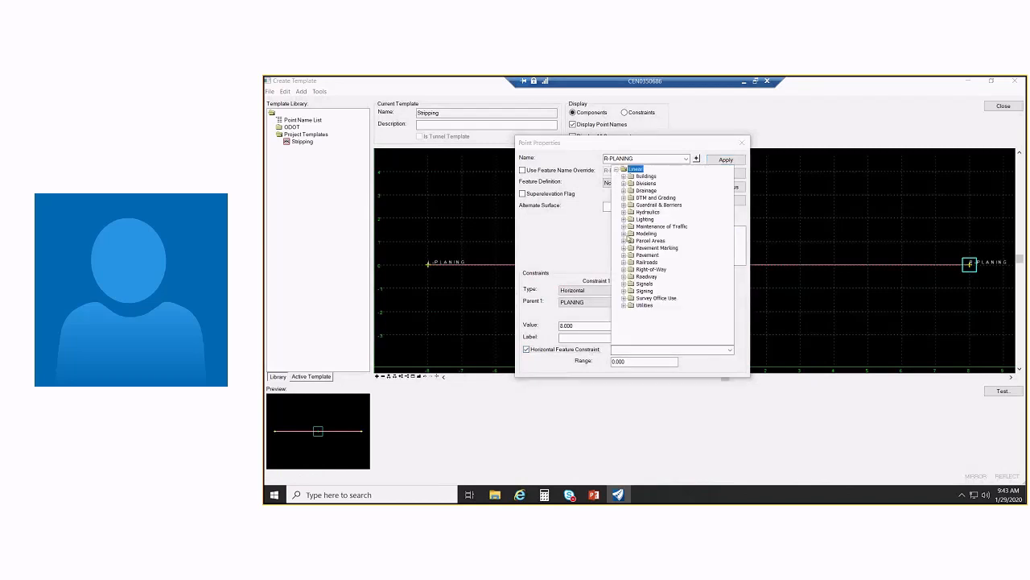
pyautogui.click(624, 234)
pyautogui.click(631, 240)
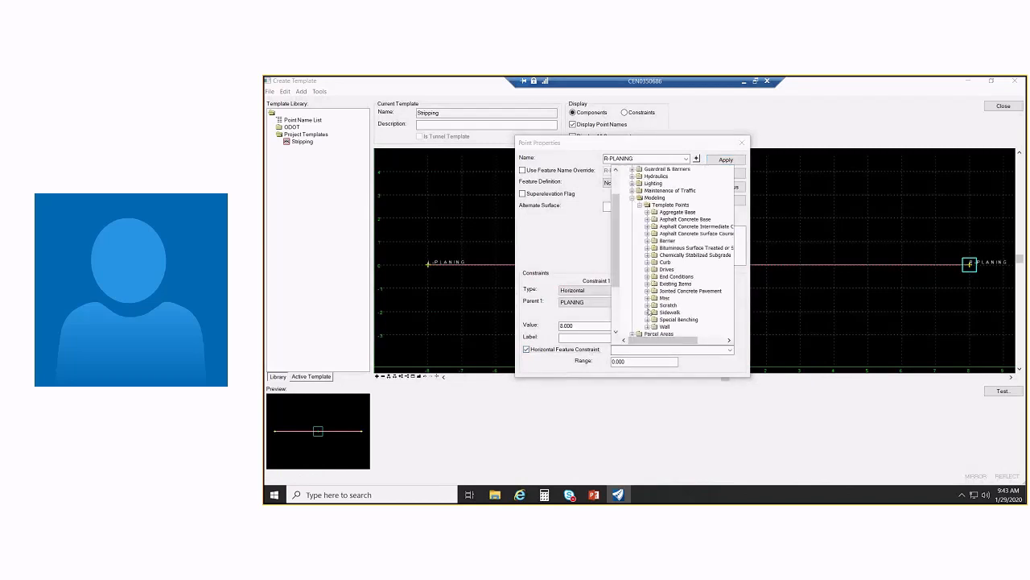
pyautogui.click(648, 312)
pyautogui.click(684, 299)
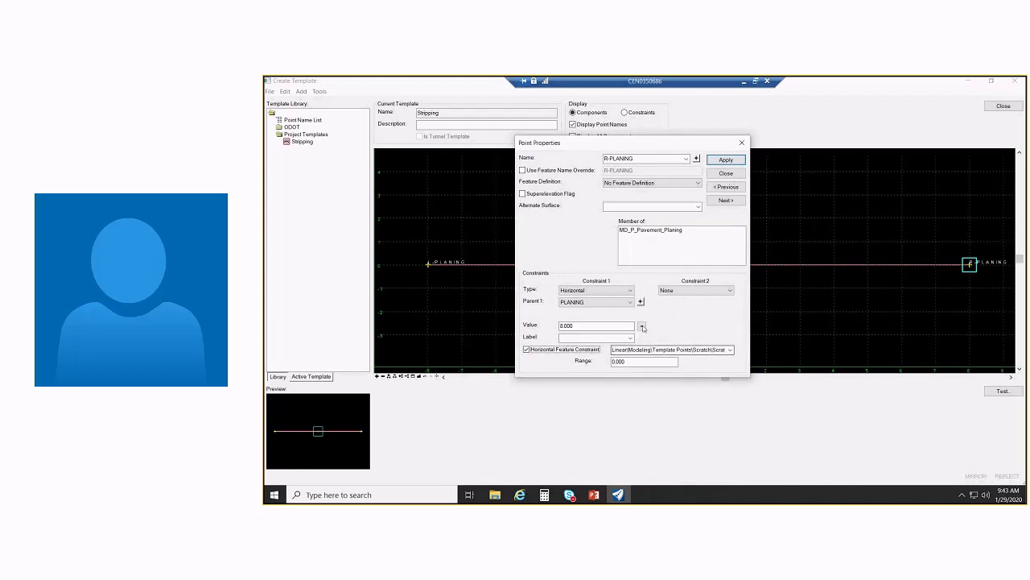
pyautogui.click(726, 173)
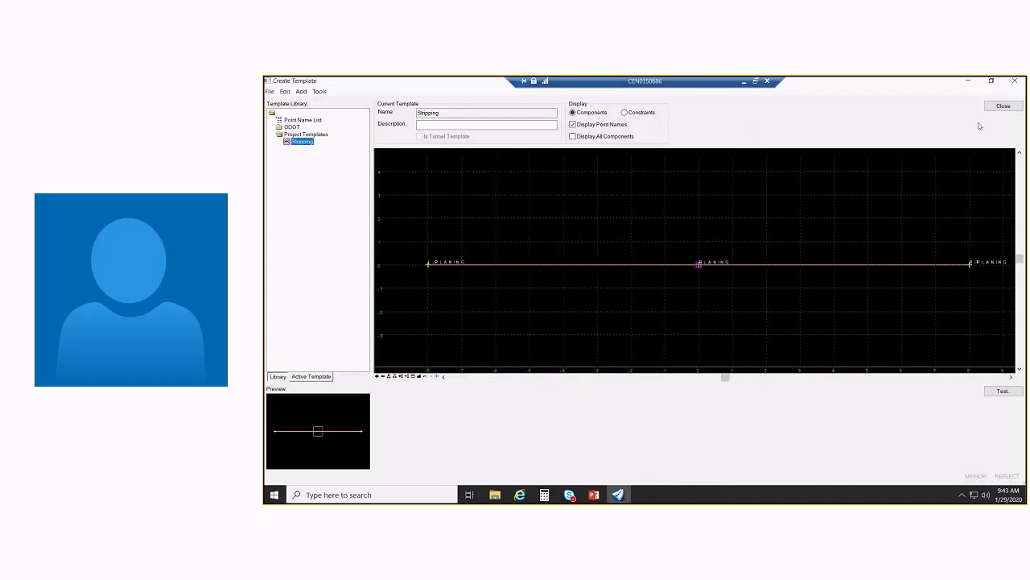
# Save the template library changes and synchronize the PLANING corridor's Stripping template drop with the library
pyautogui.click(1003, 105)
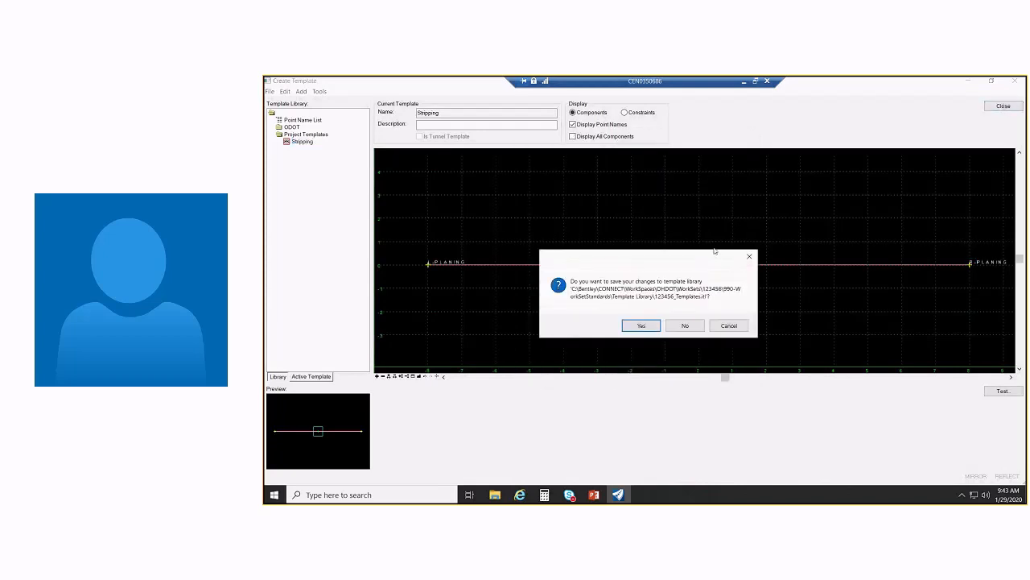
pyautogui.click(662, 322)
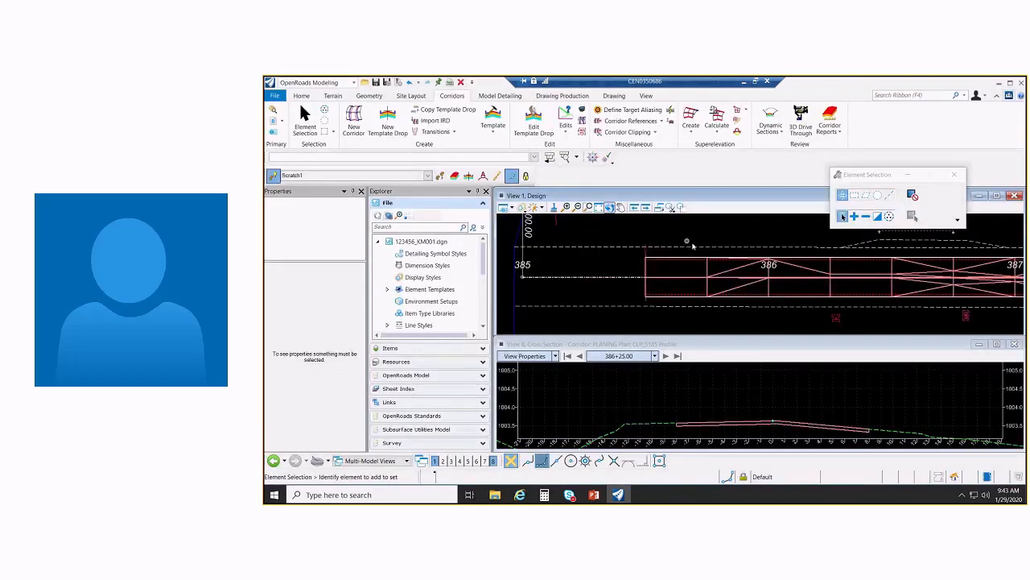
pyautogui.scroll(2, 646, 248)
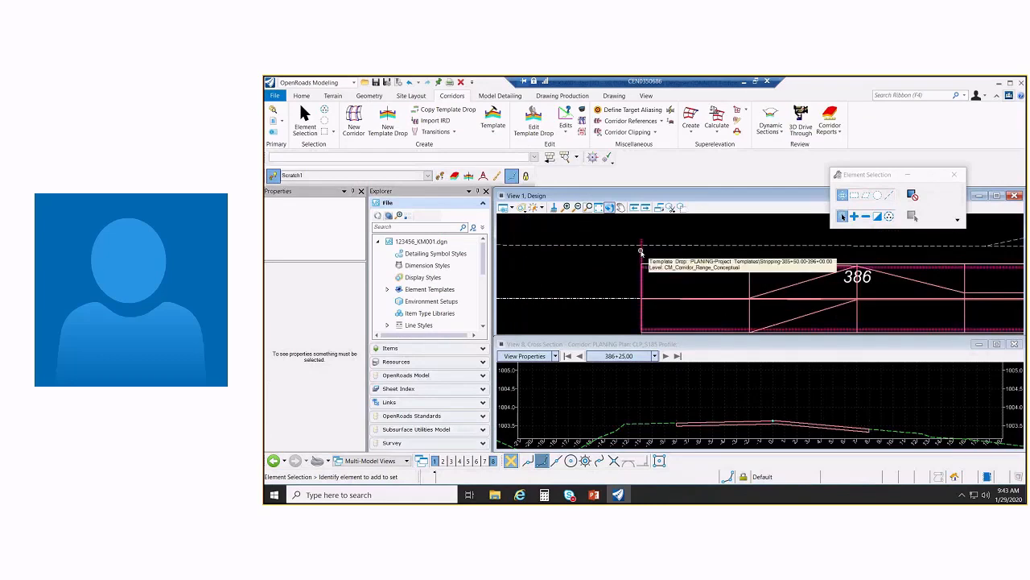
pyautogui.click(641, 252)
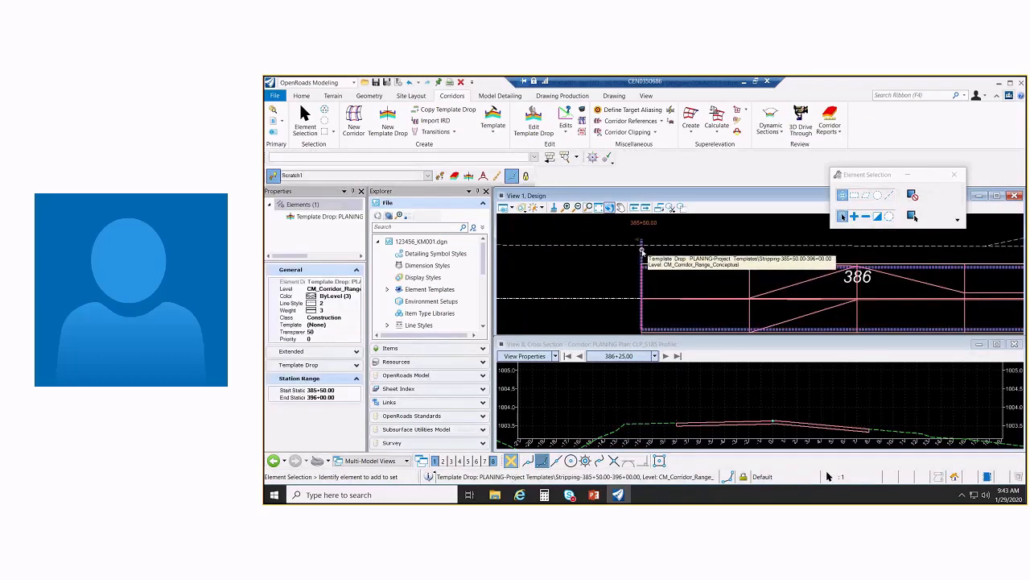
pyautogui.moveTo(641, 253)
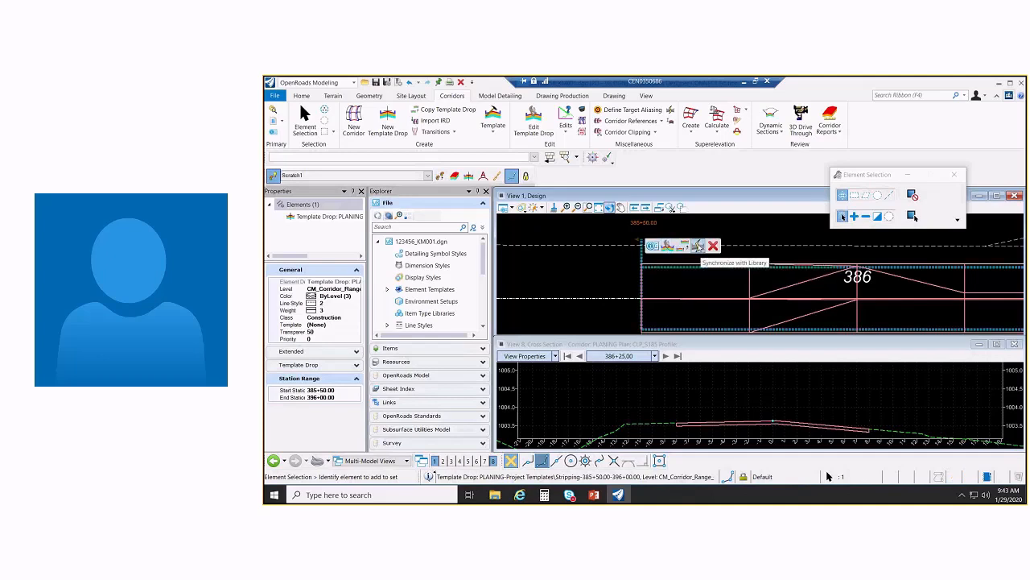
pyautogui.click(697, 245)
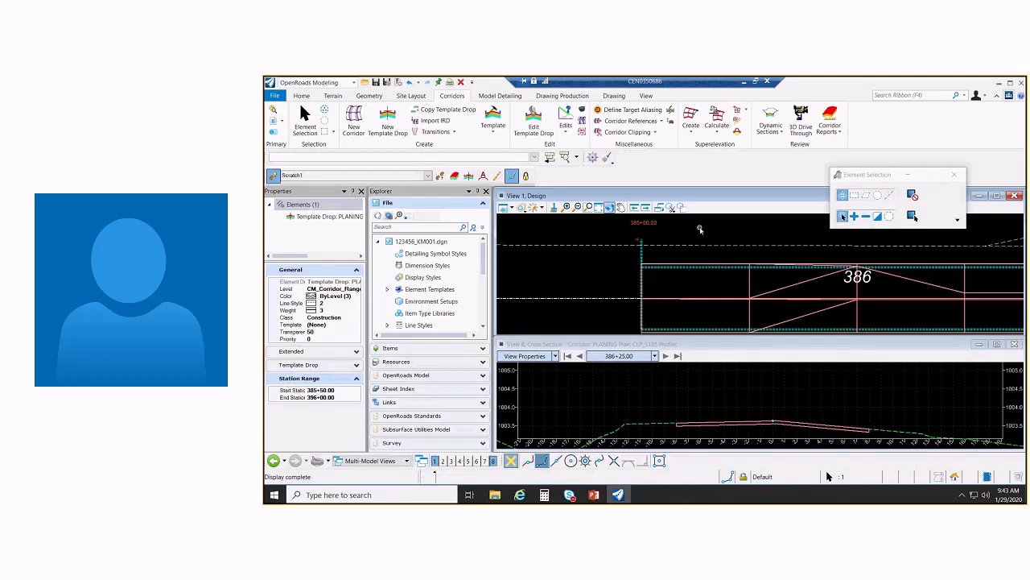
pyautogui.click(699, 230)
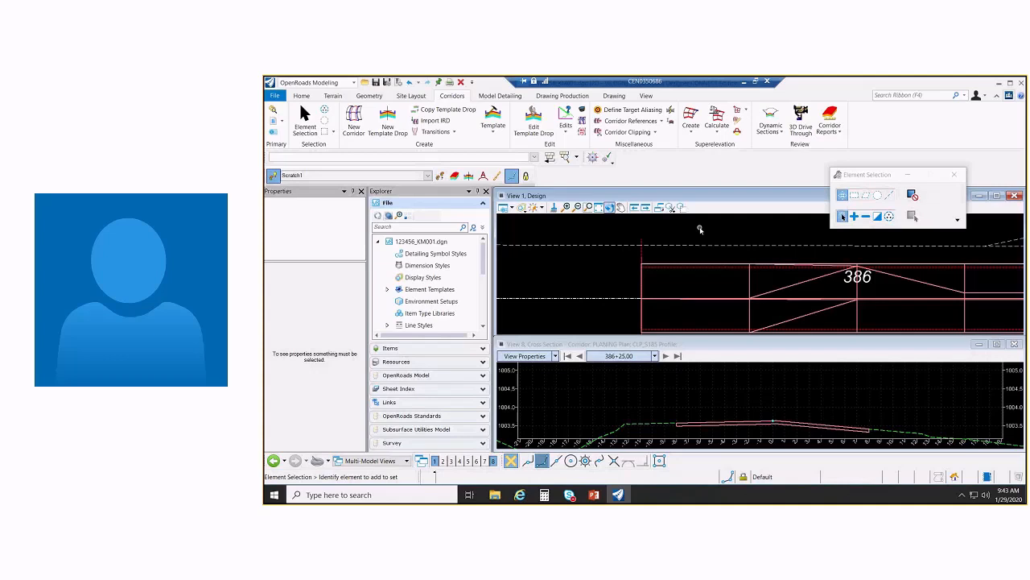
# Add the two copied edge-of-pavement lines as corridor references to the PLANING corridor
pyautogui.scroll(-2, 699, 230)
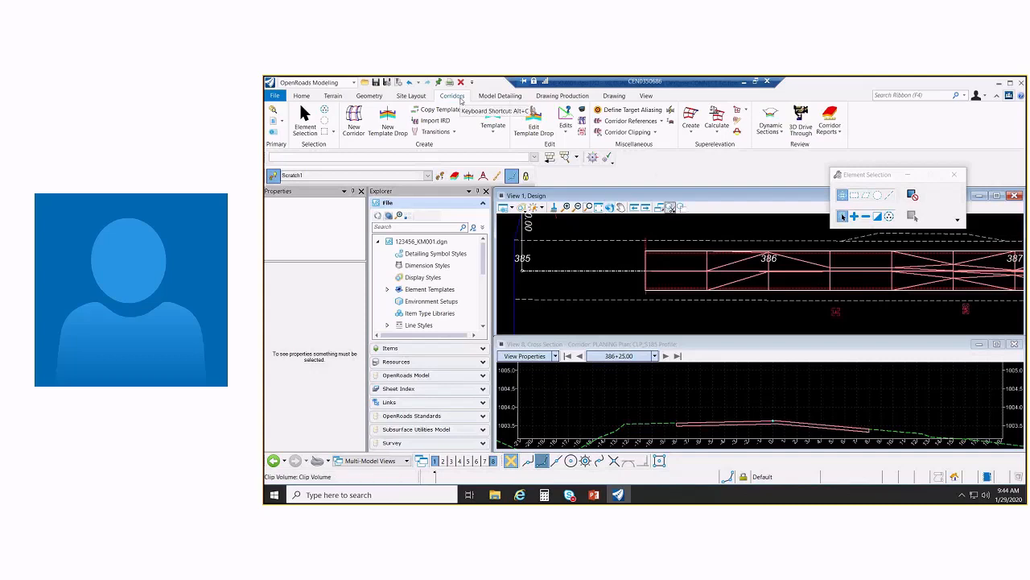
pyautogui.click(661, 122)
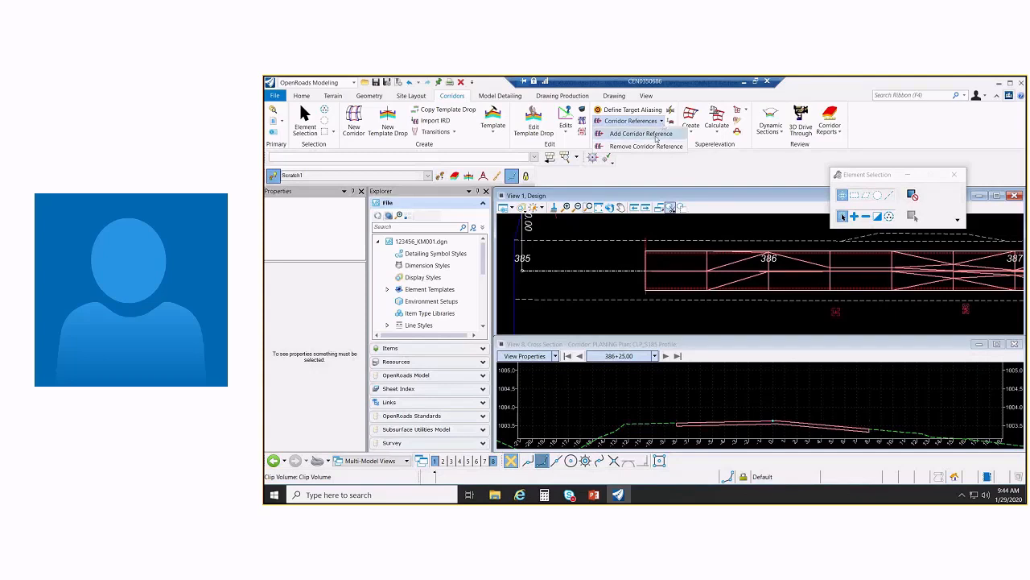
pyautogui.click(641, 133)
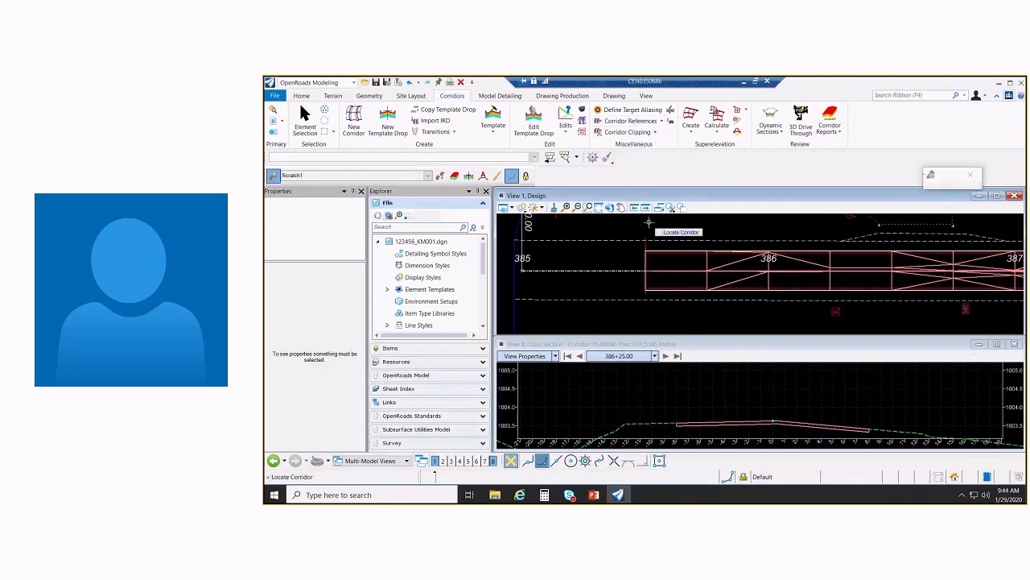
pyautogui.click(645, 295)
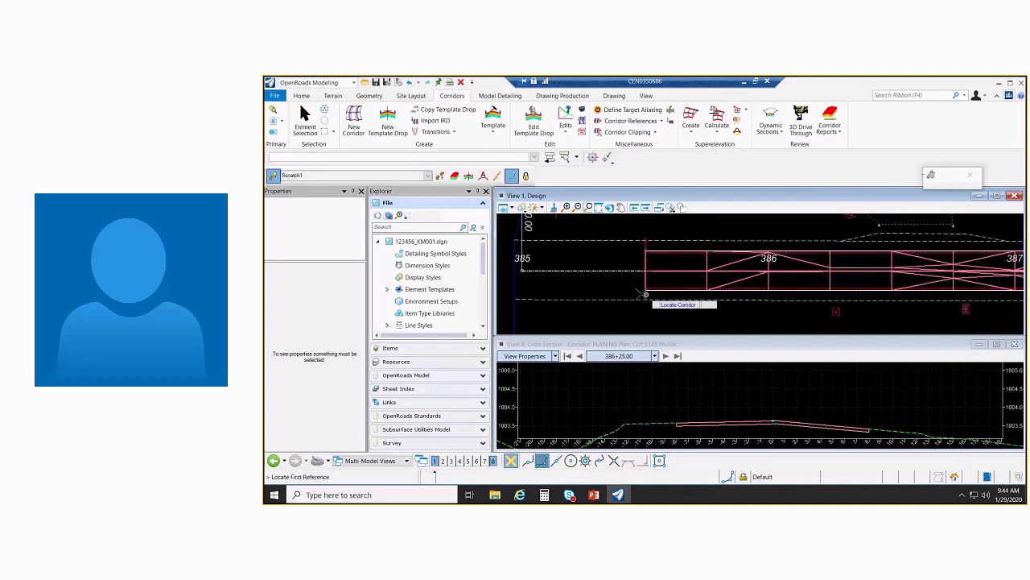
pyautogui.click(609, 240)
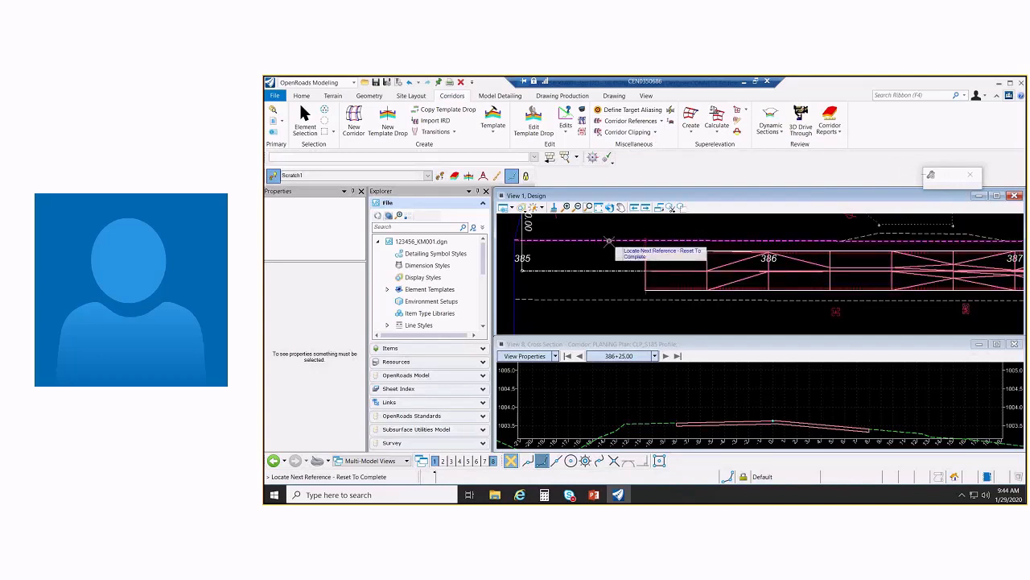
pyautogui.rightClick(604, 288)
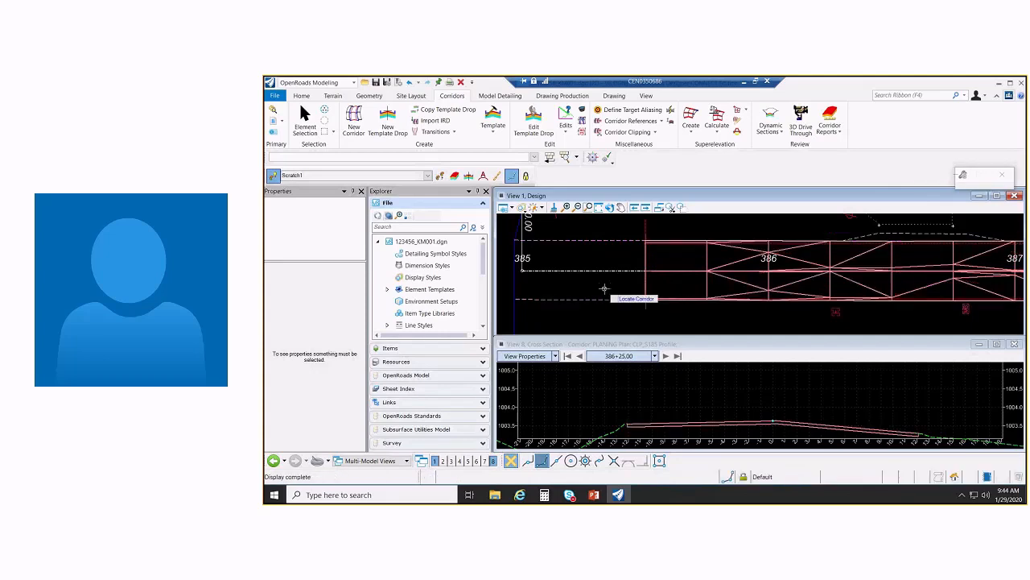
# Set the element template of the upper edge-of-pavement line string on level PV_X_EOP to (None)
pyautogui.moveTo(761, 390); pyautogui.dragTo(763, 382, button='middle')
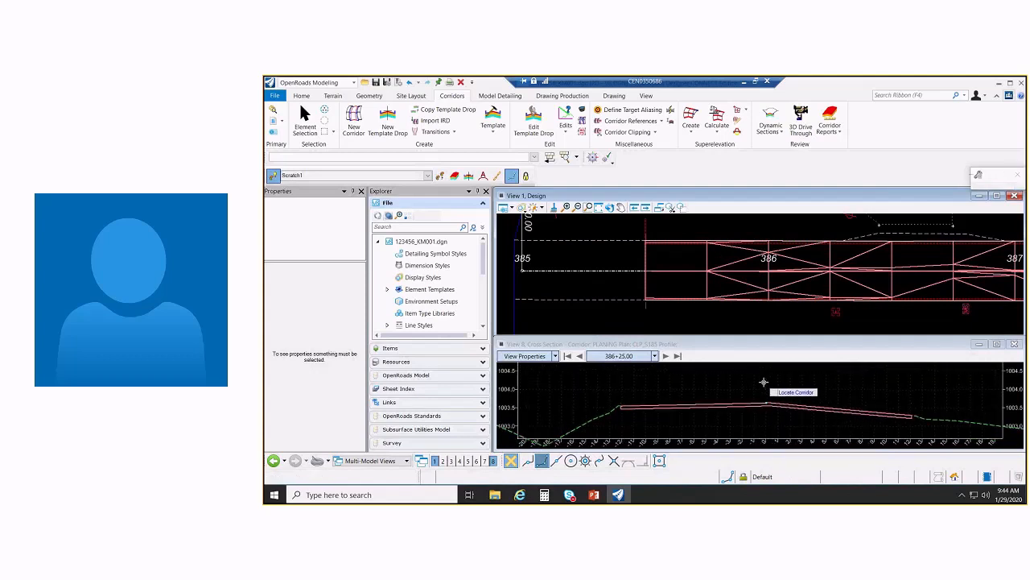
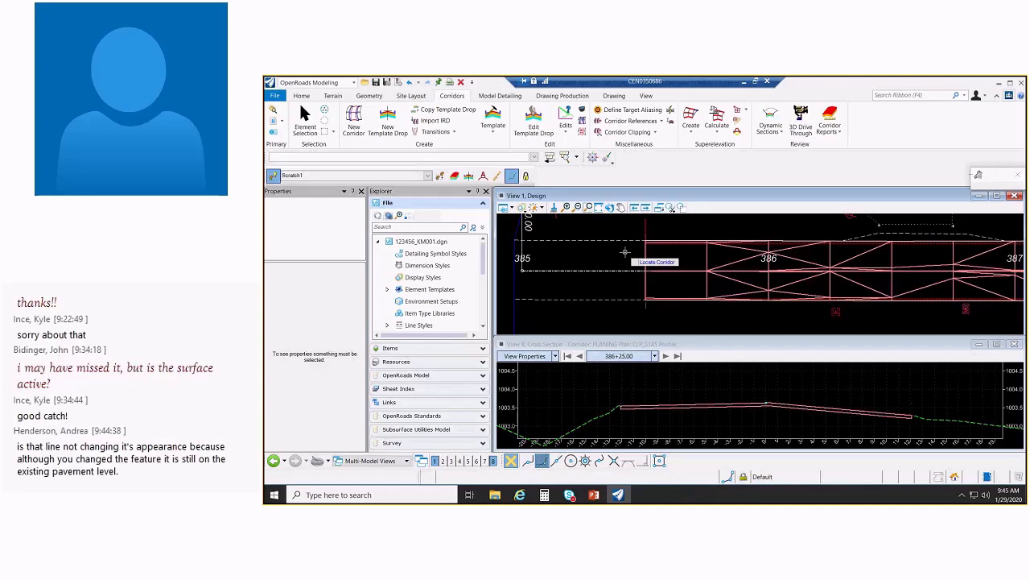
pyautogui.click(305, 119)
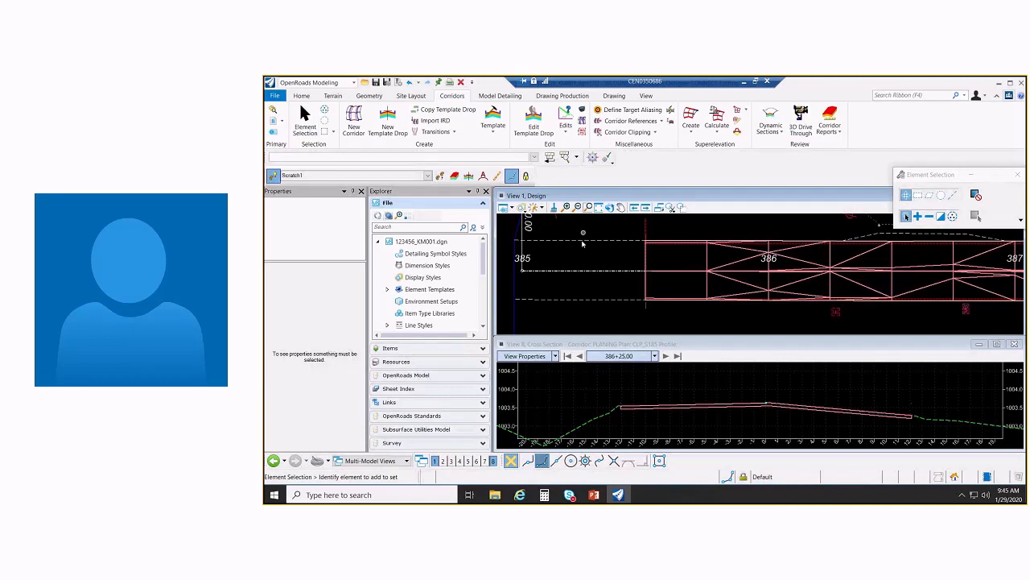
pyautogui.click(582, 242)
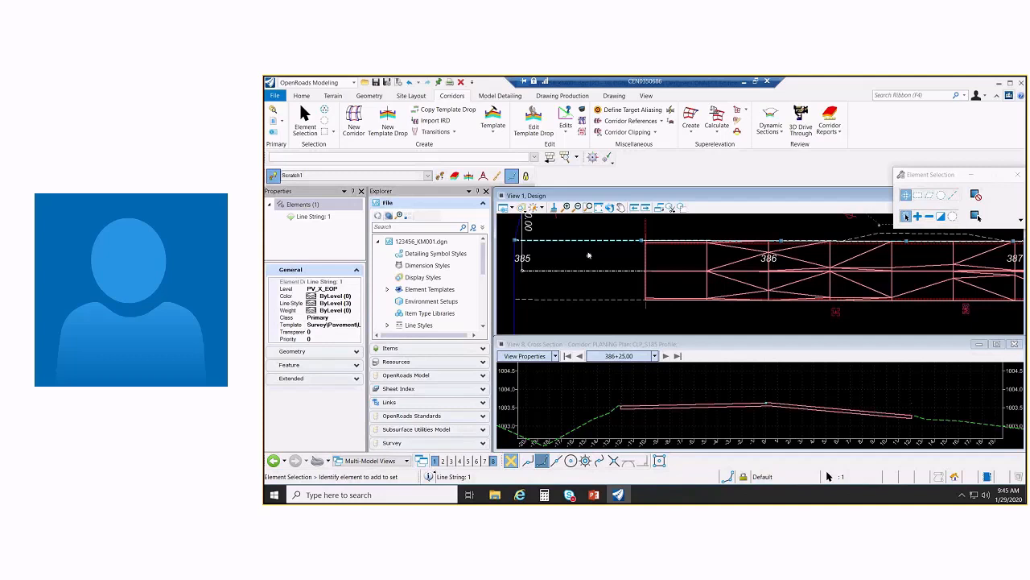
pyautogui.click(330, 324)
pyautogui.click(356, 325)
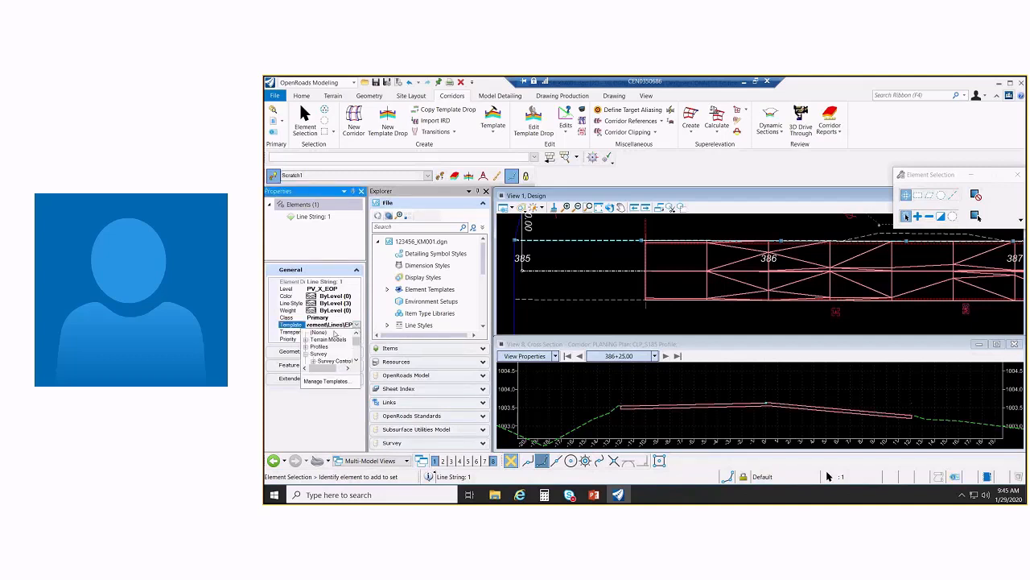
pyautogui.click(346, 332)
pyautogui.click(570, 254)
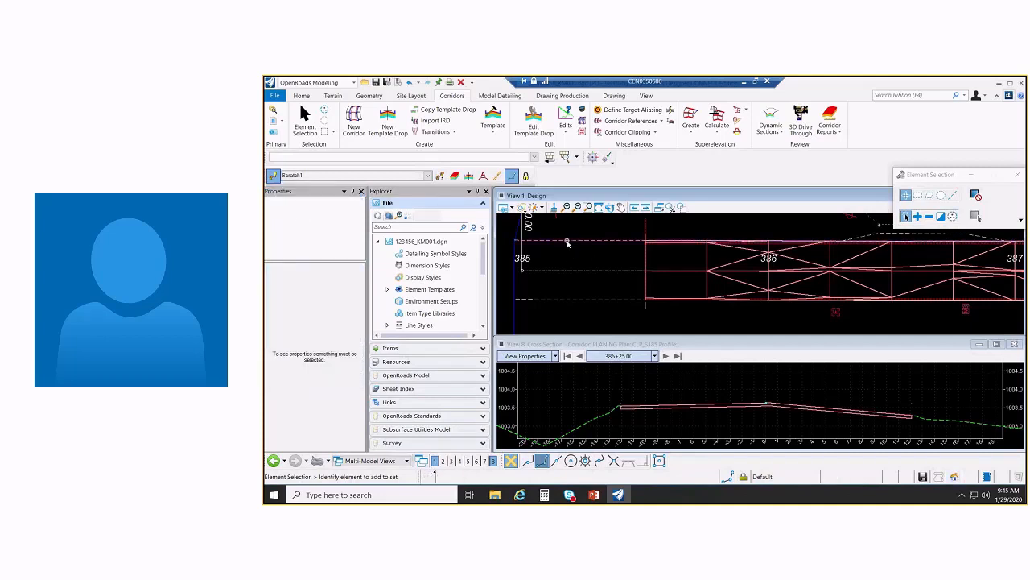
pyautogui.click(567, 241)
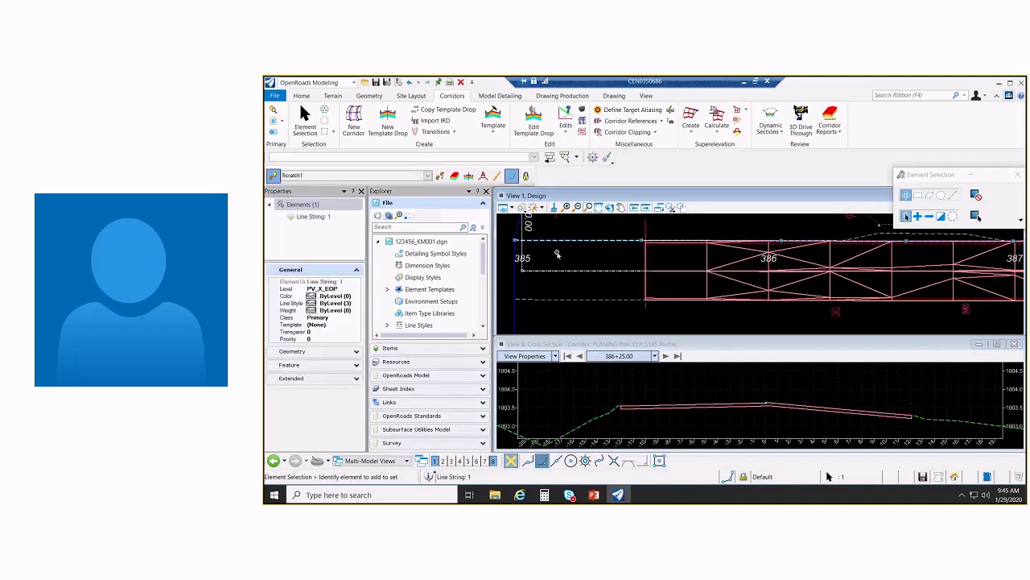
pyautogui.click(557, 255)
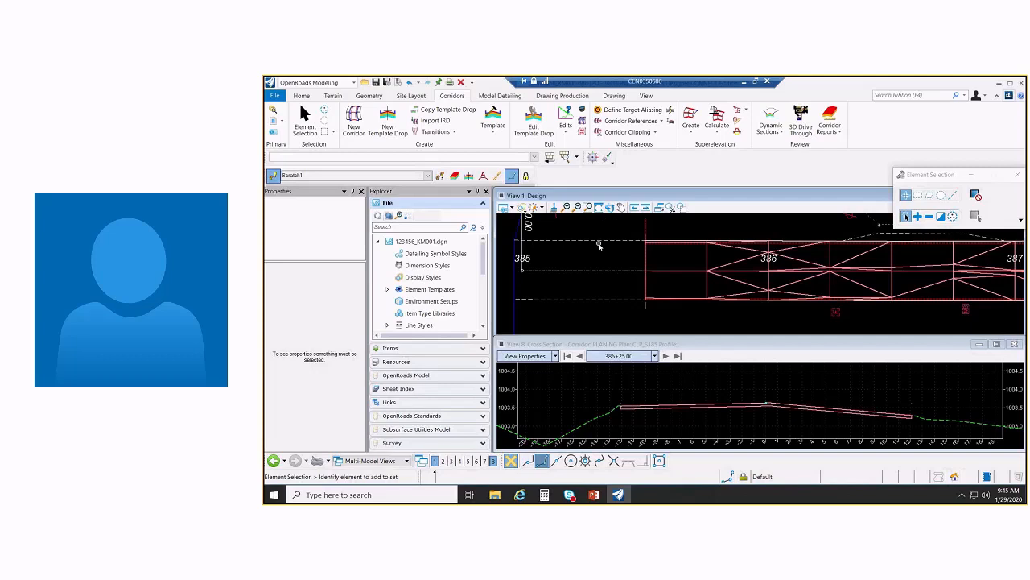
# Delete the PLANING corridor from the design
pyautogui.click(461, 82)
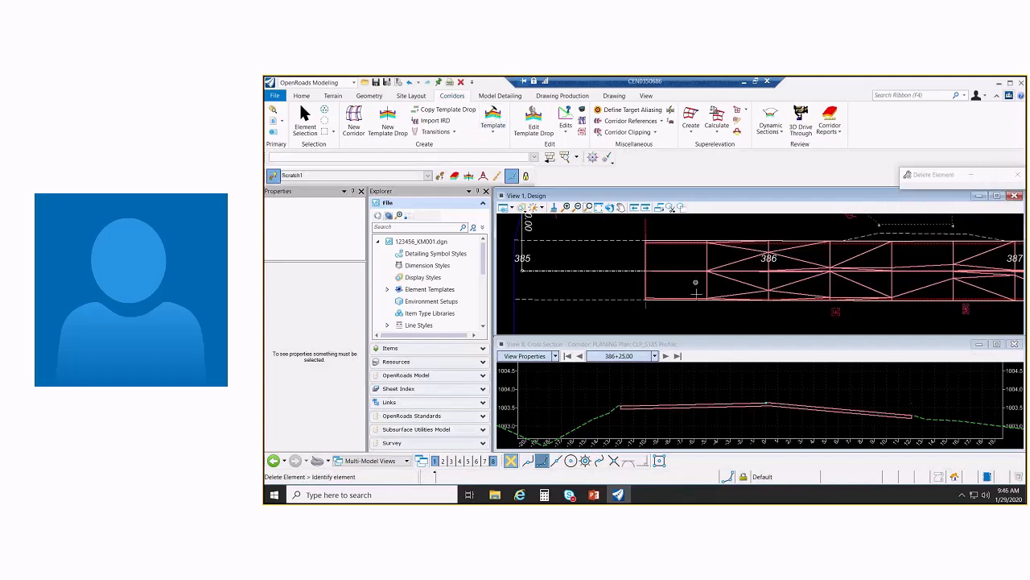
pyautogui.click(646, 307)
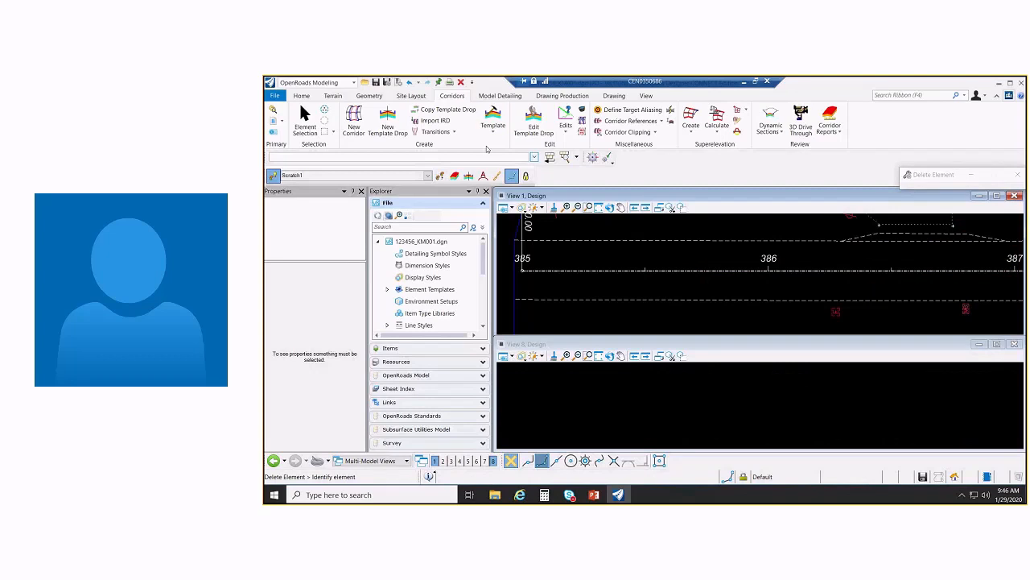
# Create a new template named Wedge Course in the library's Project Templates folder
pyautogui.rightClick(307, 134)
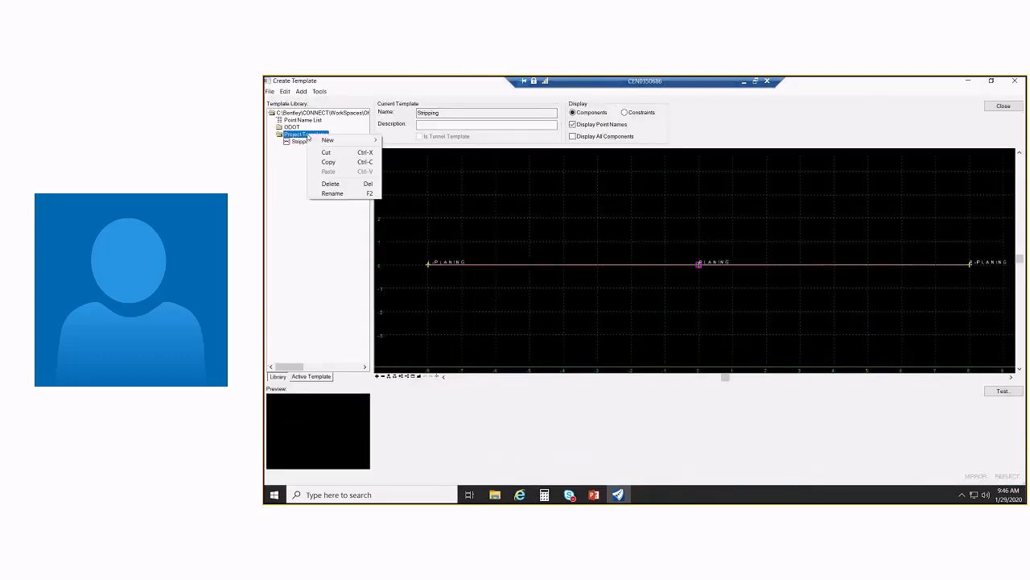
pyautogui.moveTo(338, 140)
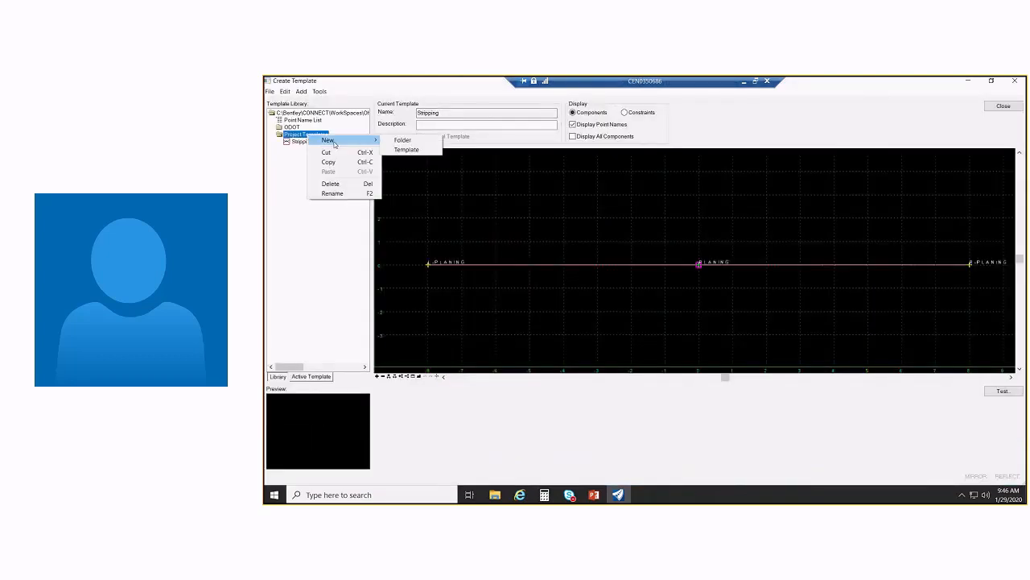
pyautogui.click(406, 150)
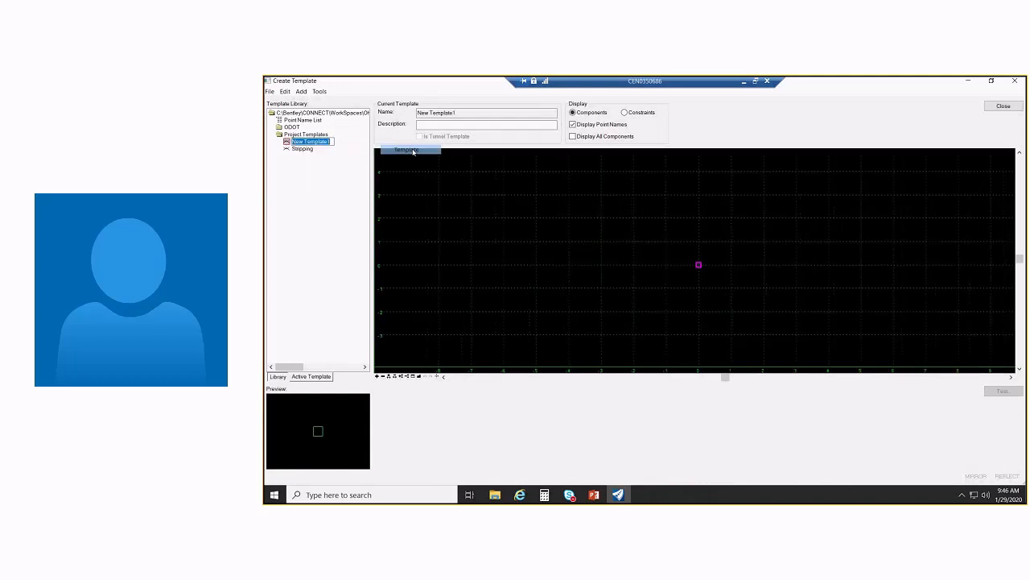
pyautogui.write('Wedg')
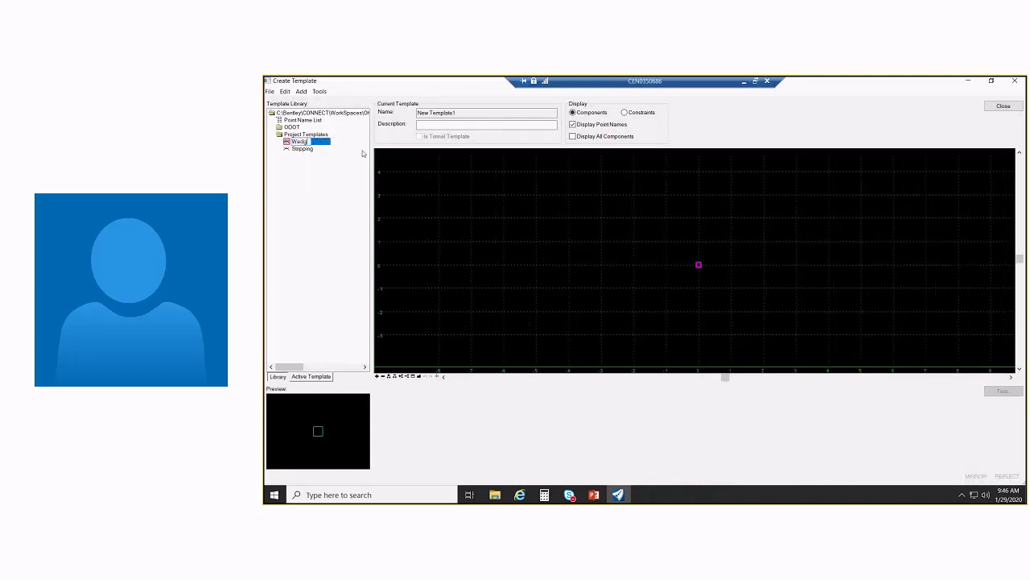
pyautogui.write('e dourse')
pyautogui.press('Return')
# Find the Asphalt Concrete Surface Course (ACSC) component in the ODOT library under Components, Pavement, Individual Layers
pyautogui.doubleClick(295, 127)
pyautogui.doubleClick(317, 143)
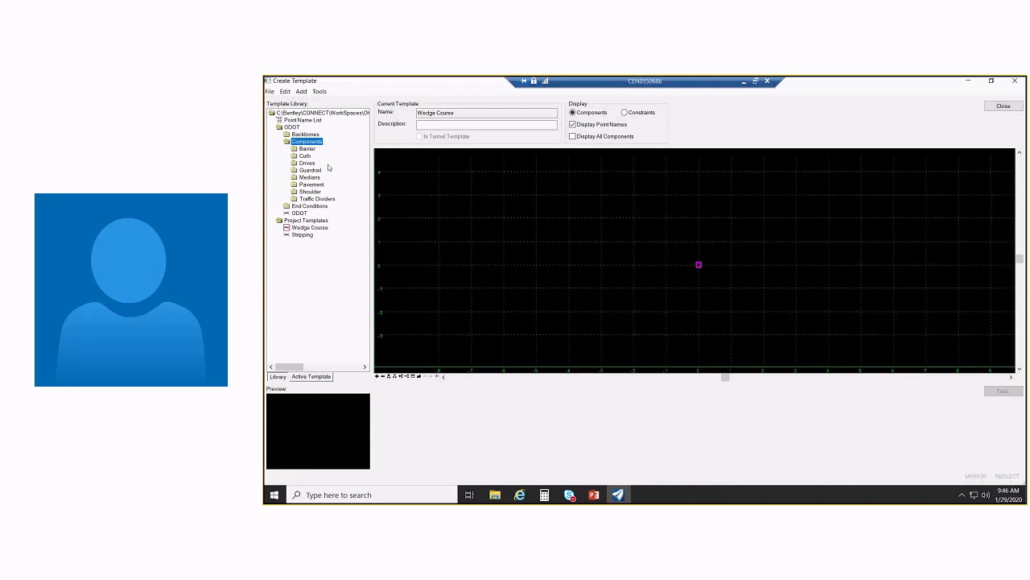
pyautogui.doubleClick(313, 185)
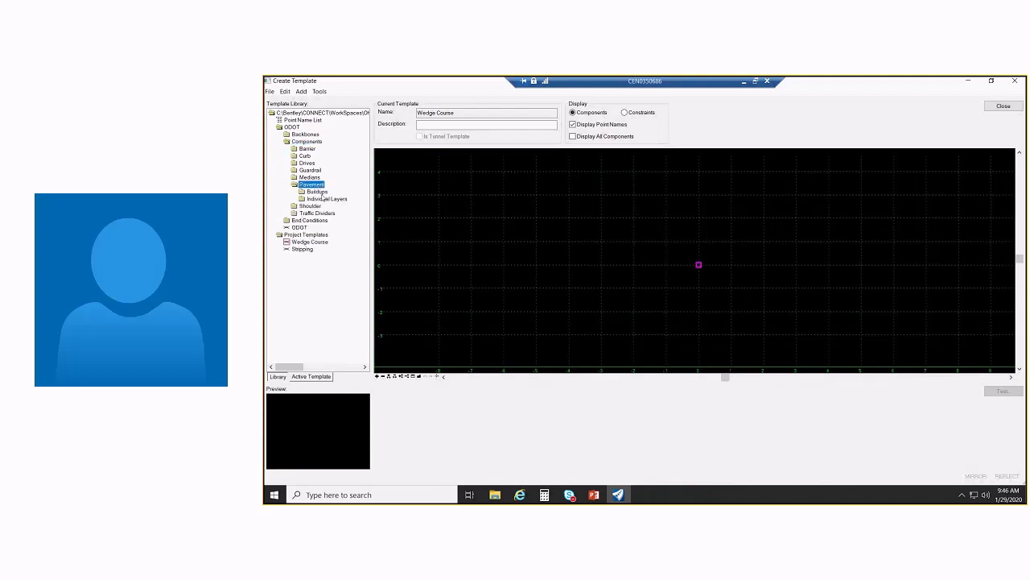
pyautogui.doubleClick(323, 198)
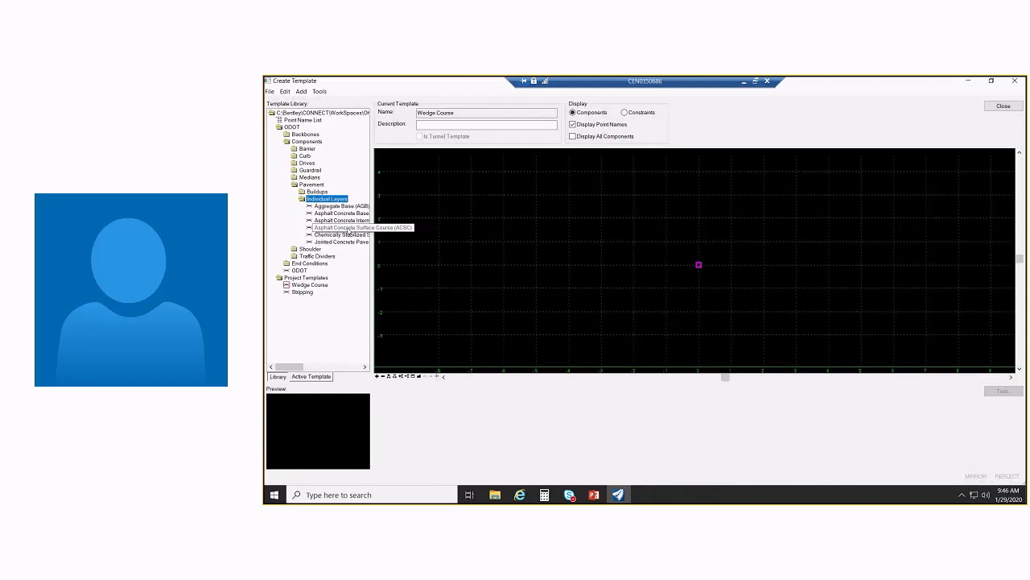
pyautogui.click(345, 228)
# Place the Asphalt Concrete Surface Course component mirrored about the Wedge Course template's origin, and collapse the Pavement library folder
pyautogui.moveTo(316, 227); pyautogui.dragTo(600, 209)
pyautogui.rightClick(600, 208)
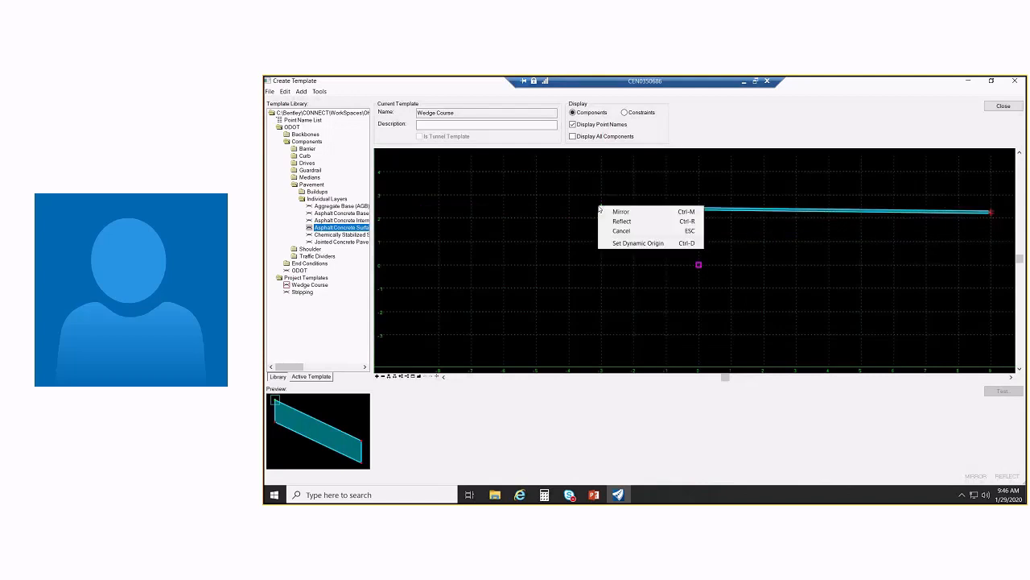
pyautogui.click(640, 224)
pyautogui.rightClick(671, 225)
pyautogui.click(694, 237)
pyautogui.rightClick(685, 228)
pyautogui.click(699, 232)
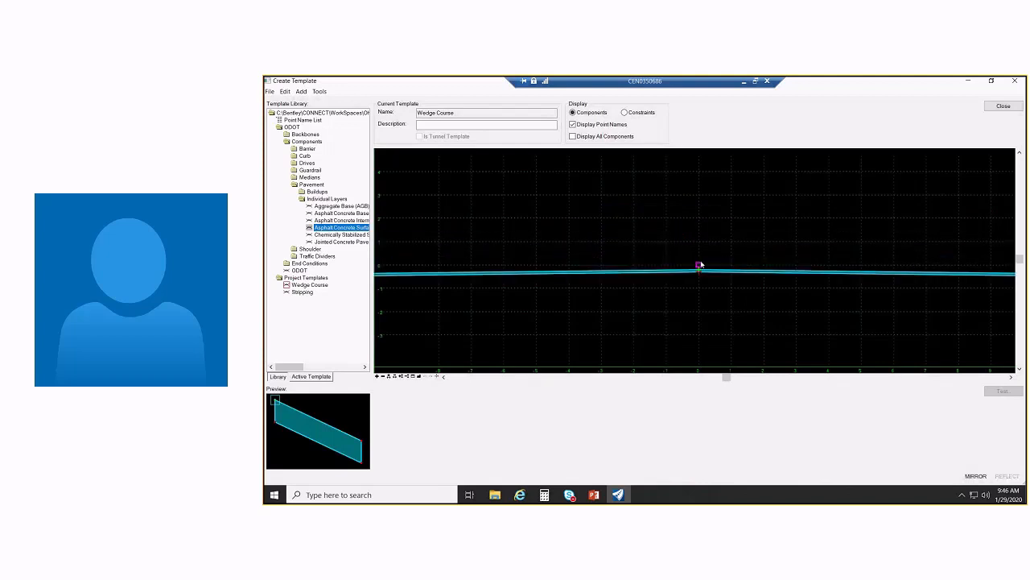
pyautogui.scroll(1, 700, 264)
pyautogui.scroll(2, 700, 264)
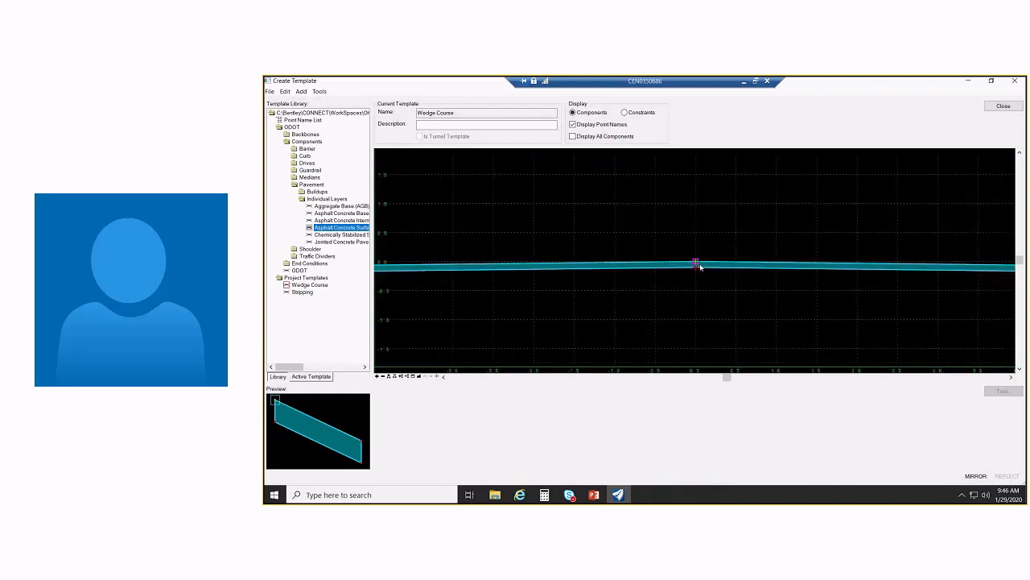
pyautogui.click(690, 260)
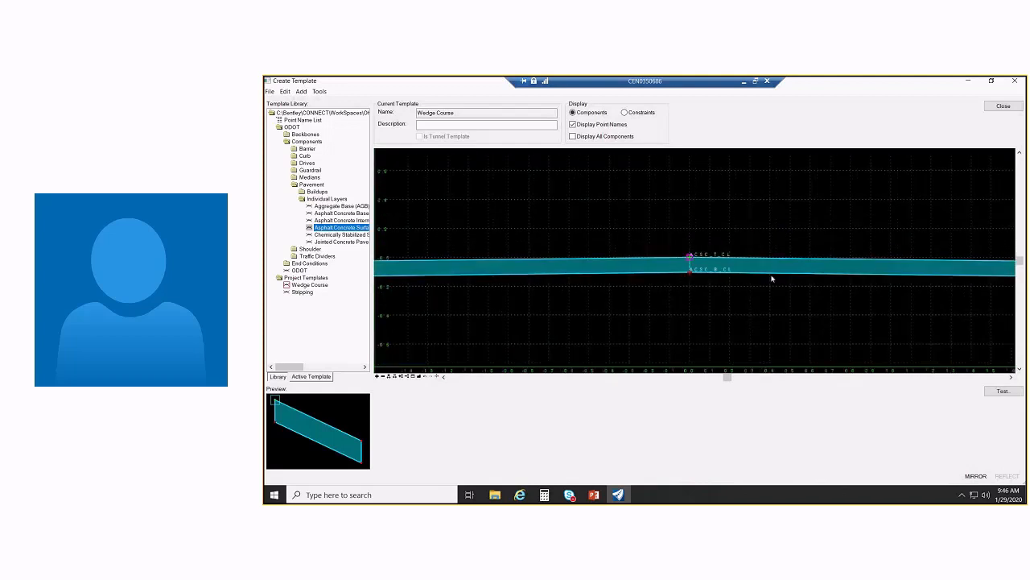
pyautogui.middleClick(678, 193)
pyautogui.middleClick(678, 193)
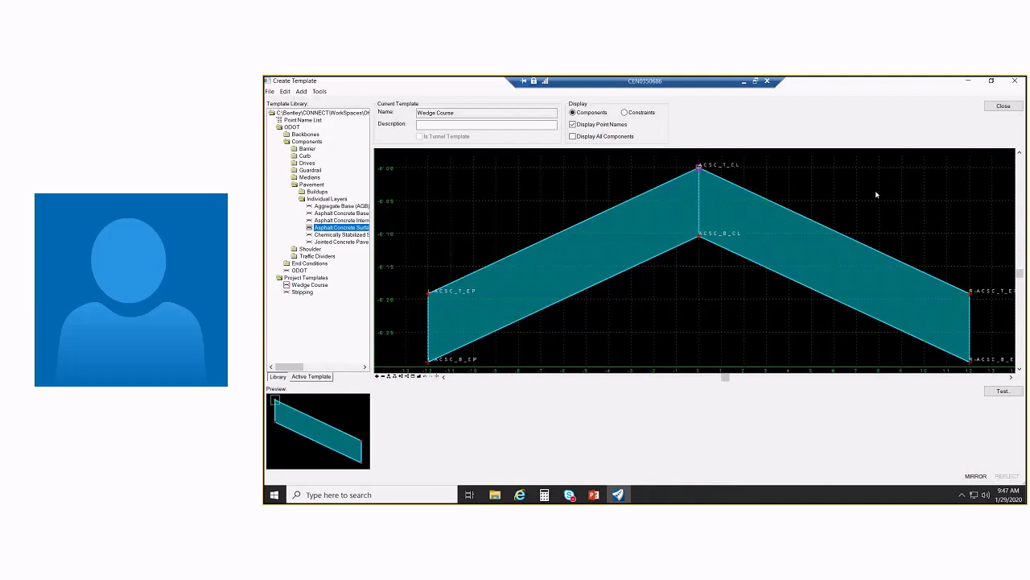
pyautogui.doubleClick(323, 198)
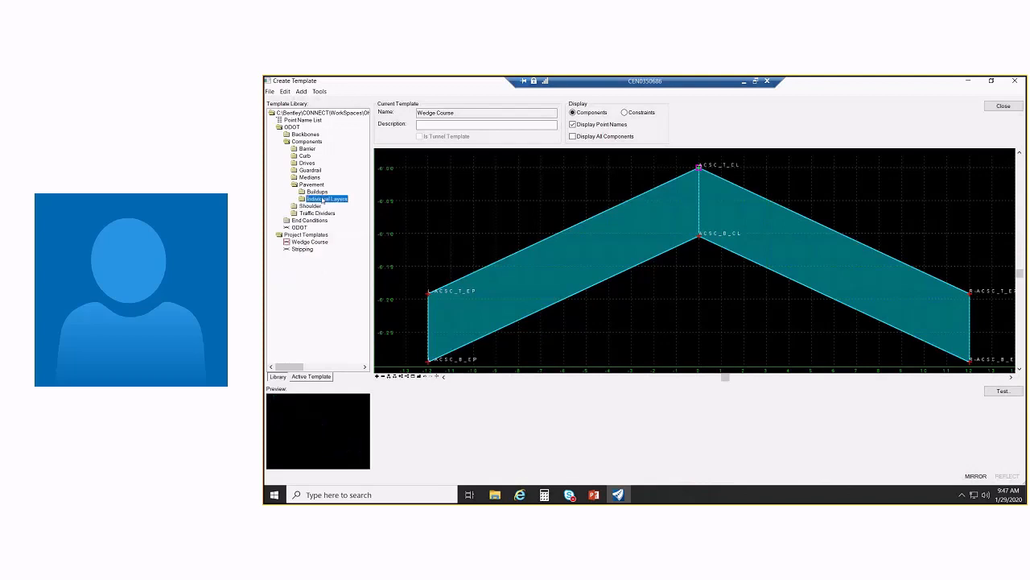
pyautogui.doubleClick(312, 185)
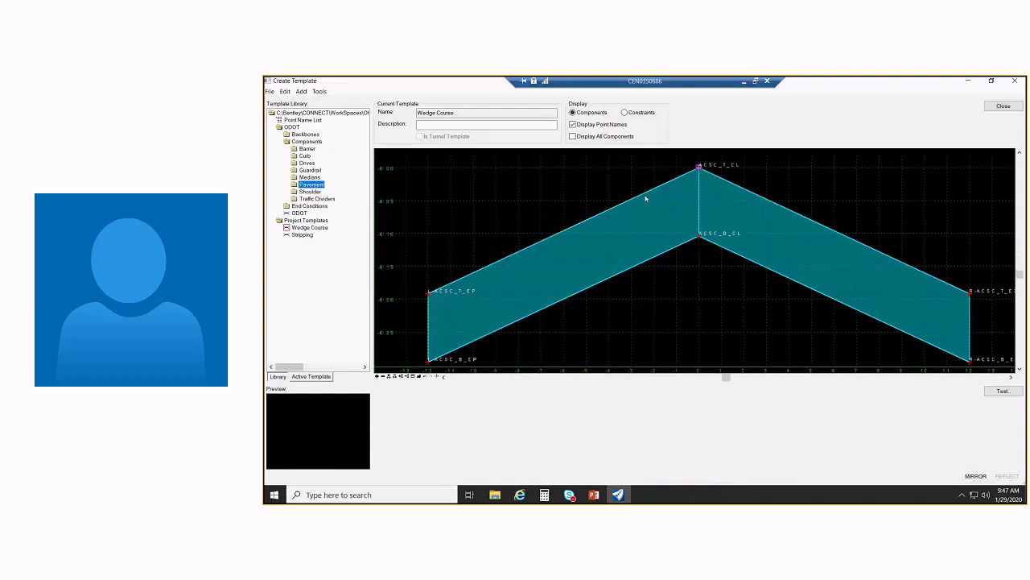
# Start an Overlay/Stripping component named WEDGE COURSE and assign it a feature definition from the Mesh, Resurfacing group
pyautogui.scroll(-1, 645, 198)
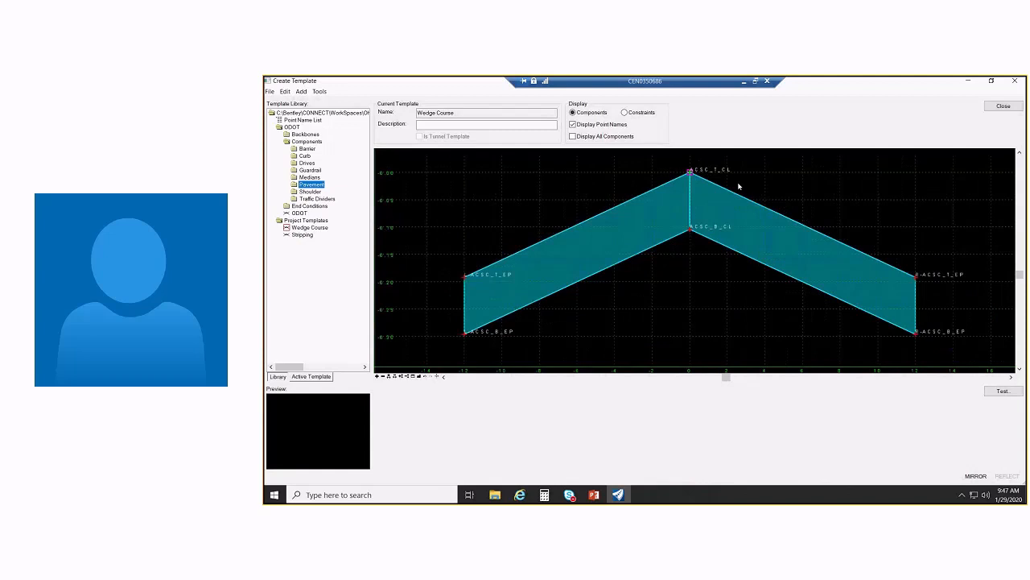
pyautogui.rightClick(562, 182)
pyautogui.moveTo(611, 184)
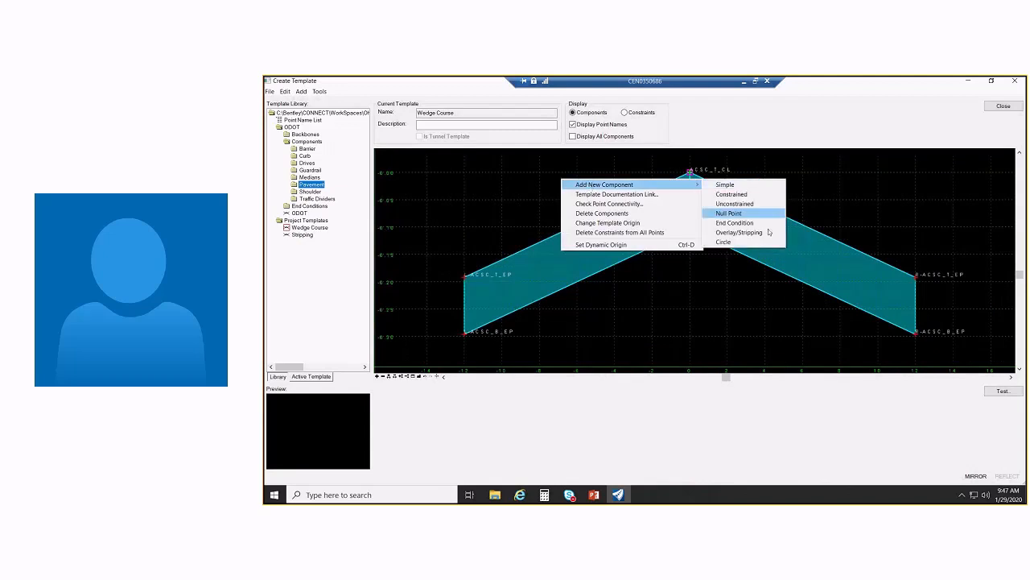
pyautogui.click(739, 233)
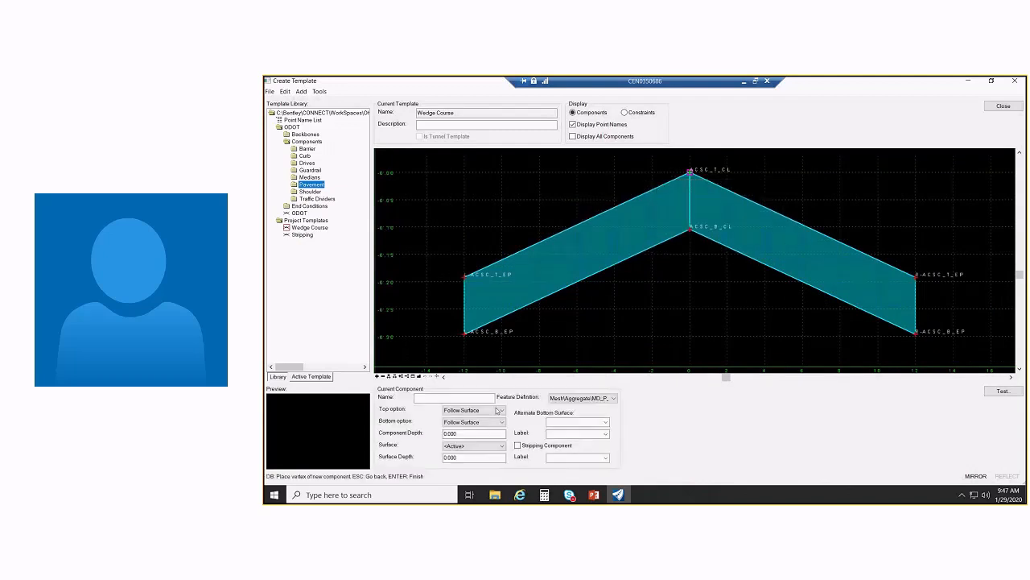
pyautogui.write('WEDGE COURSE')
pyautogui.press('Tab')
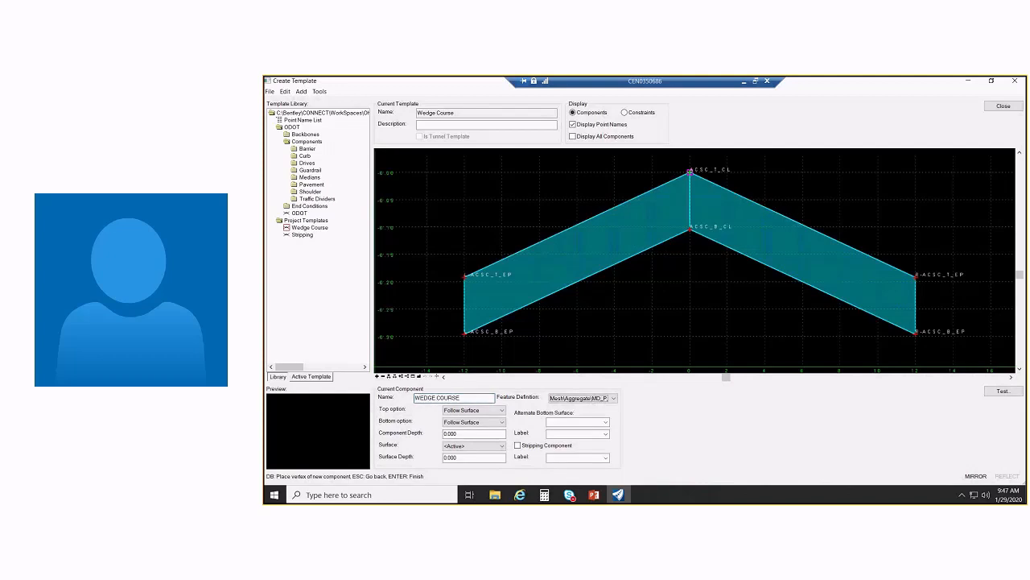
pyautogui.click(571, 399)
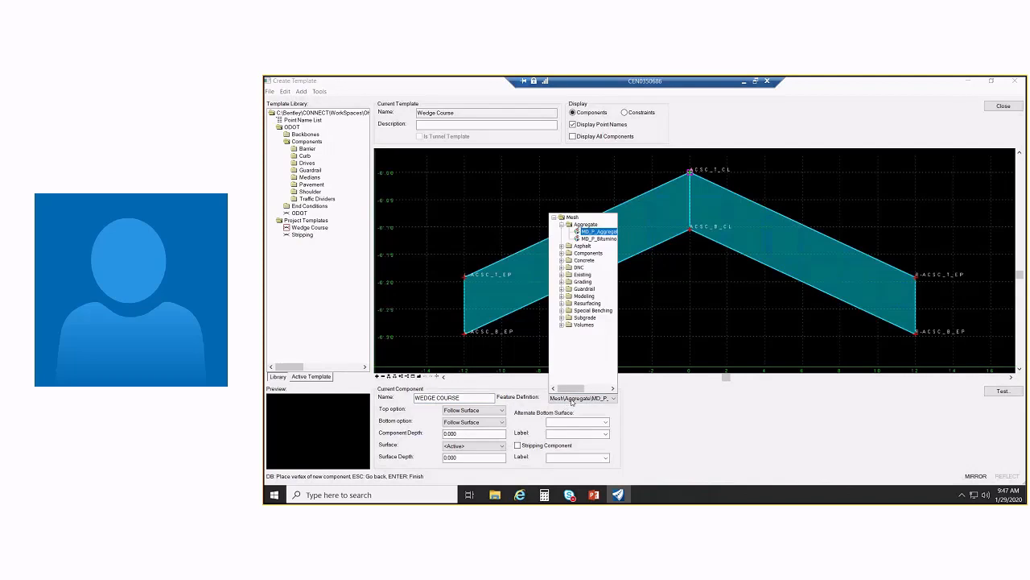
pyautogui.click(600, 304)
pyautogui.click(597, 317)
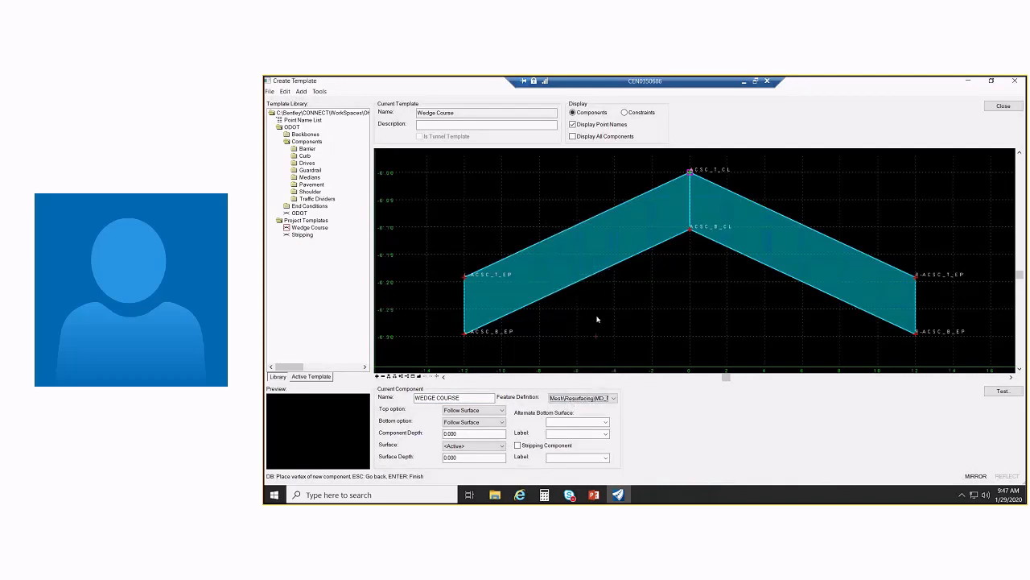
# Set the WEDGE COURSE component's top option to Follow Component and its surface depth to 1/12
pyautogui.click(499, 410)
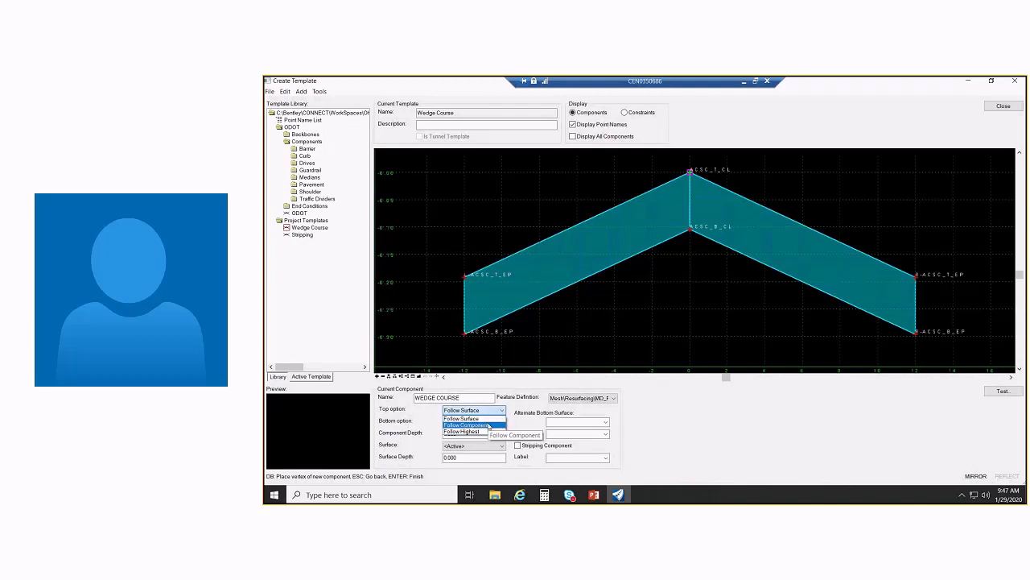
pyautogui.click(488, 424)
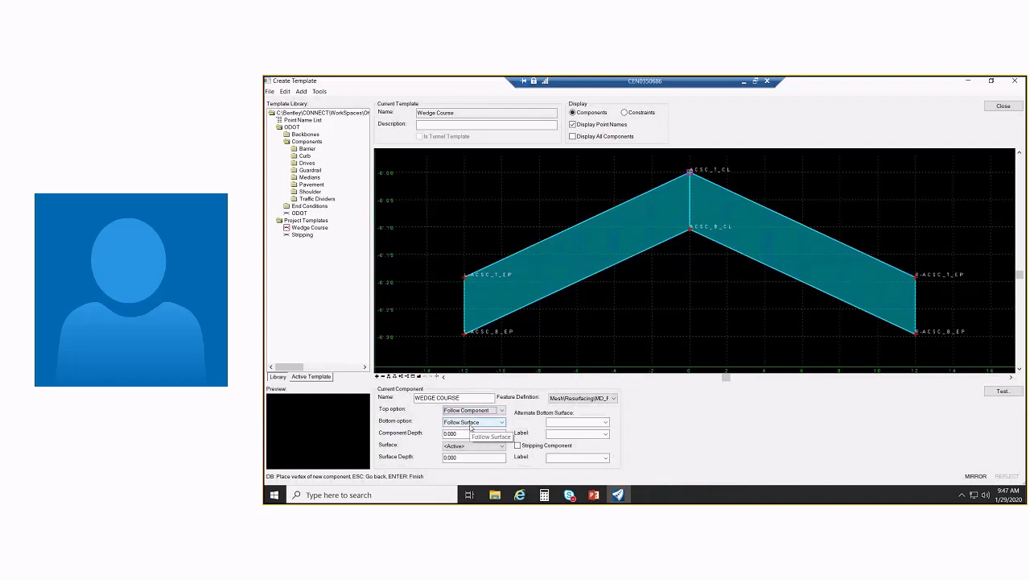
pyautogui.moveTo(463, 458); pyautogui.dragTo(432, 464)
pyautogui.write('1/12')
pyautogui.press('Tab')
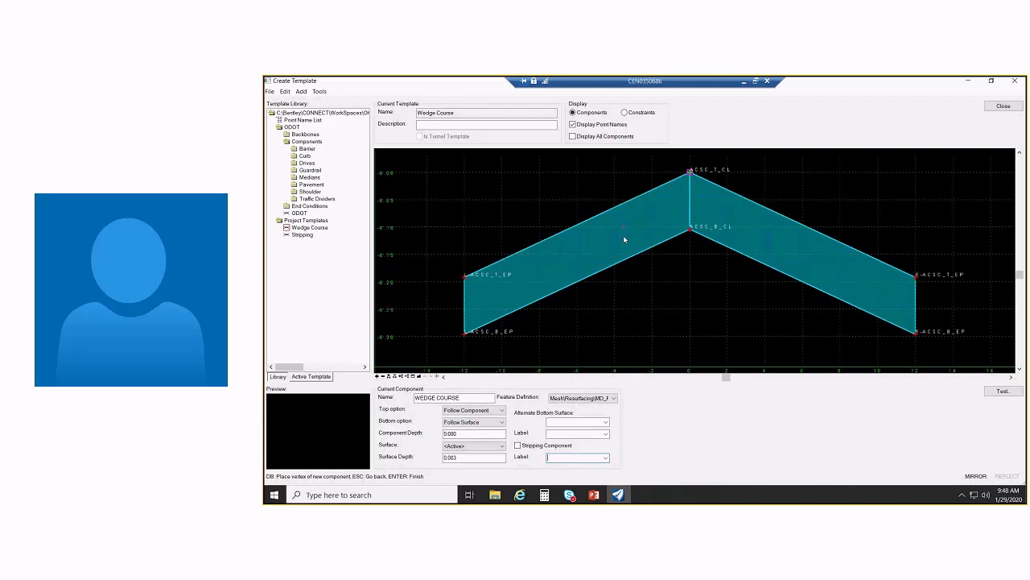
# Draw the WEDGE COURSE component unmirrored along the surface course's bottom left-edge, centerline and right-edge points, and save the template library on closing
pyautogui.click(464, 336)
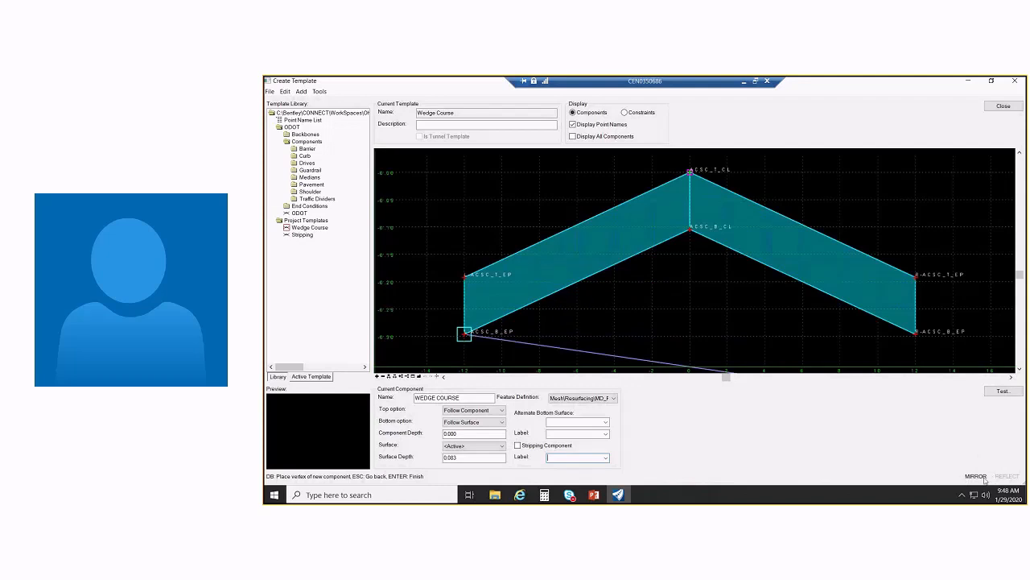
pyautogui.rightClick(678, 278)
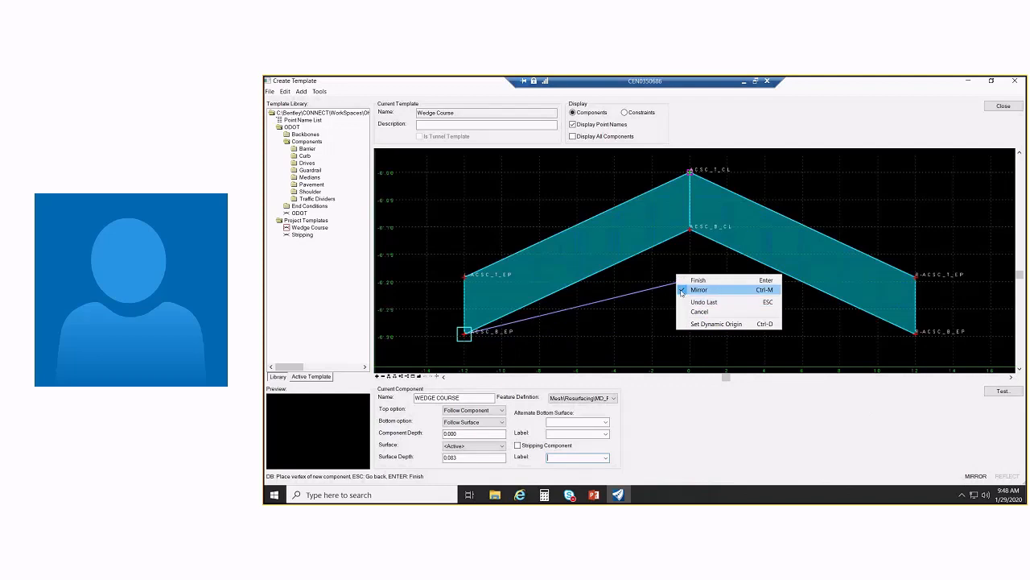
pyautogui.click(681, 290)
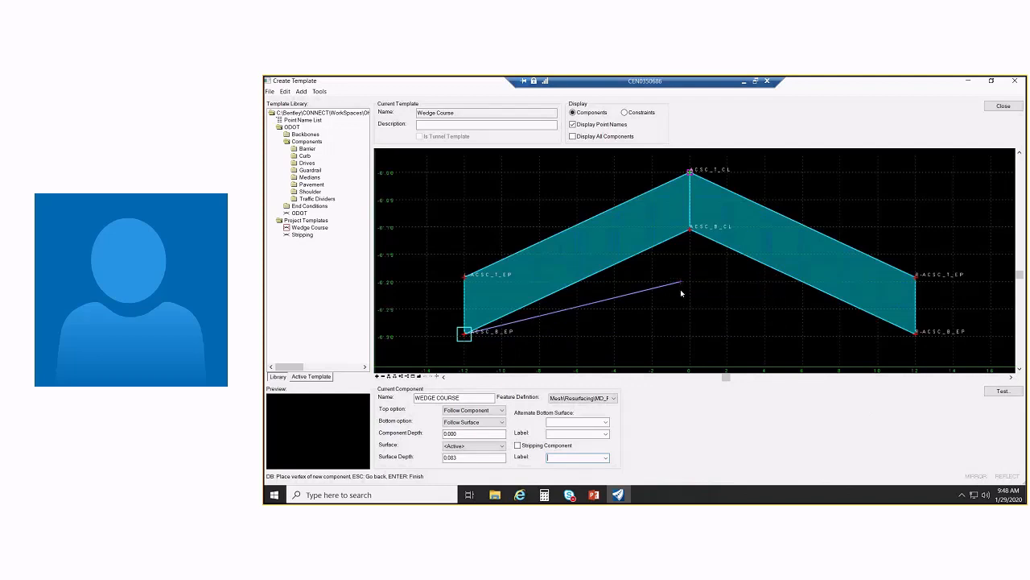
pyautogui.click(689, 230)
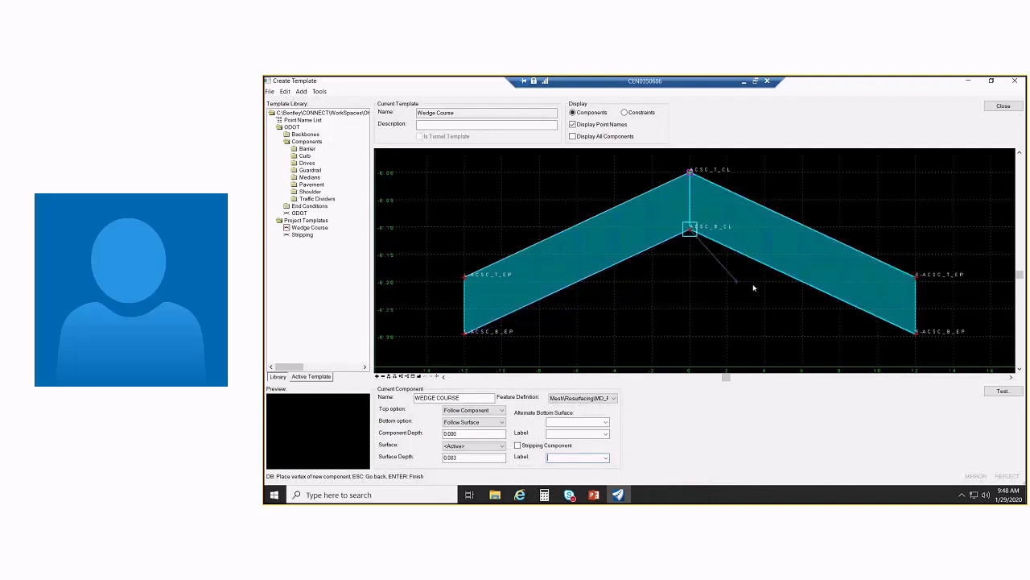
pyautogui.click(916, 334)
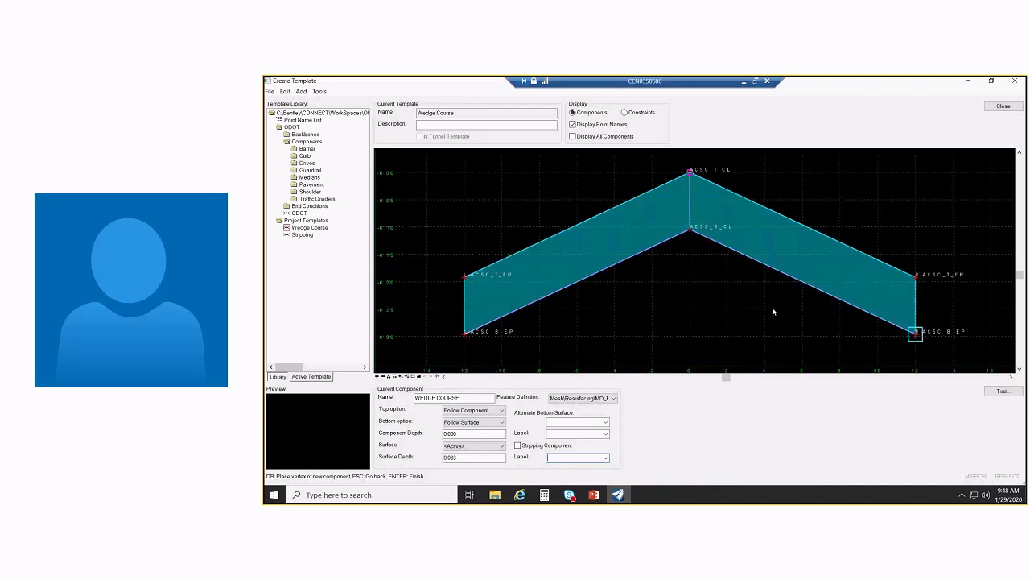
pyautogui.rightClick(697, 303)
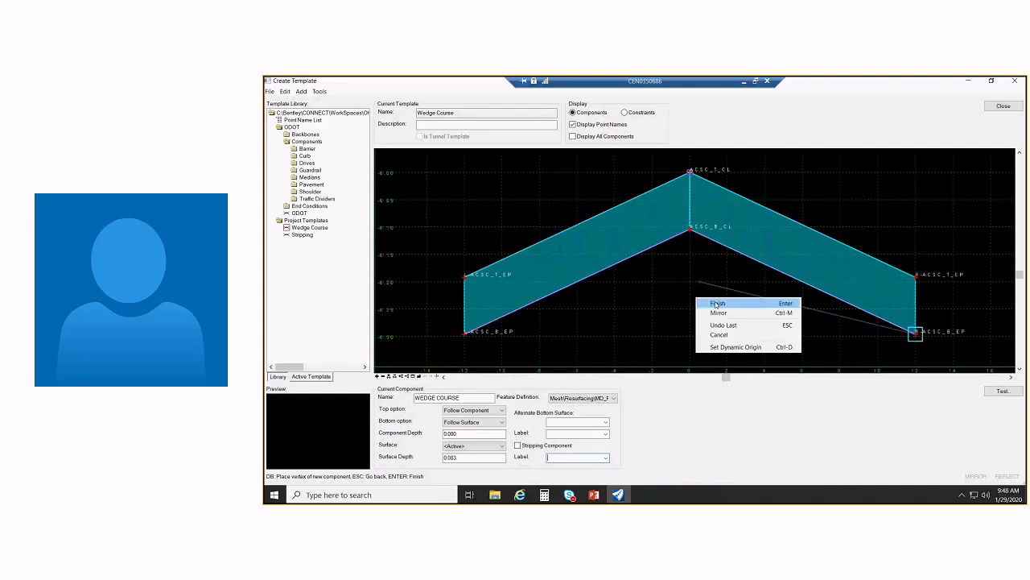
pyautogui.click(719, 304)
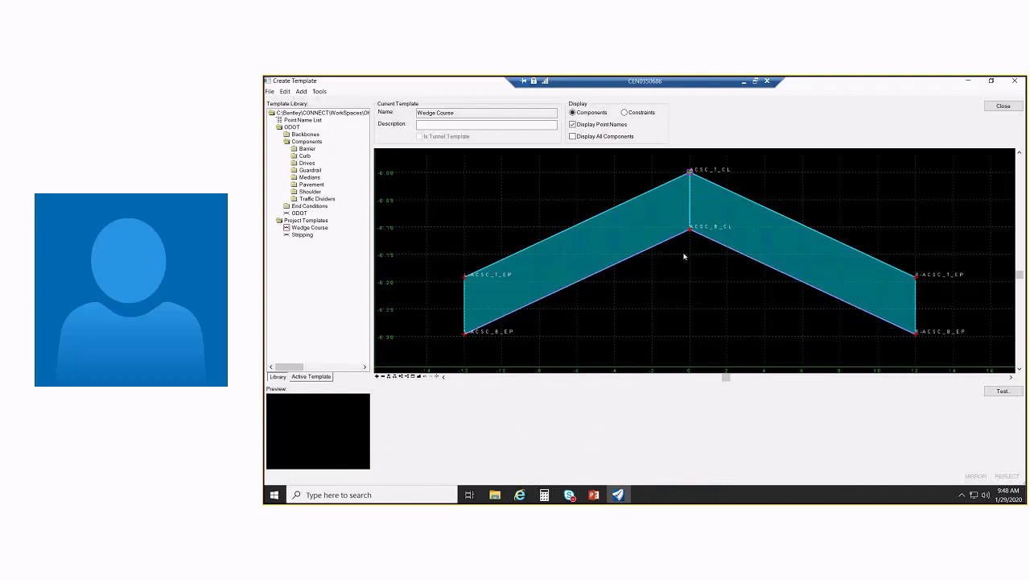
pyautogui.click(1003, 106)
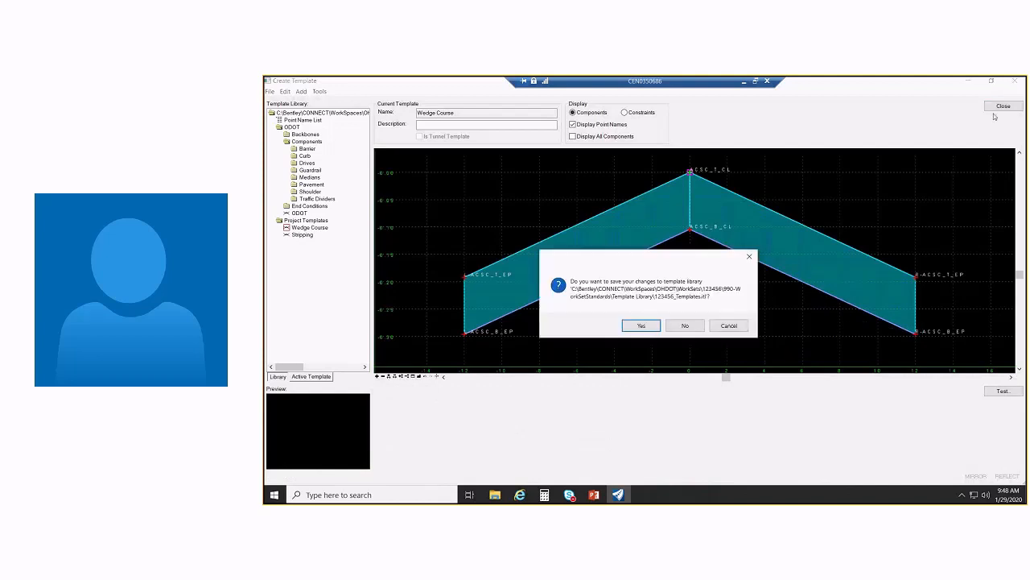
pyautogui.click(641, 324)
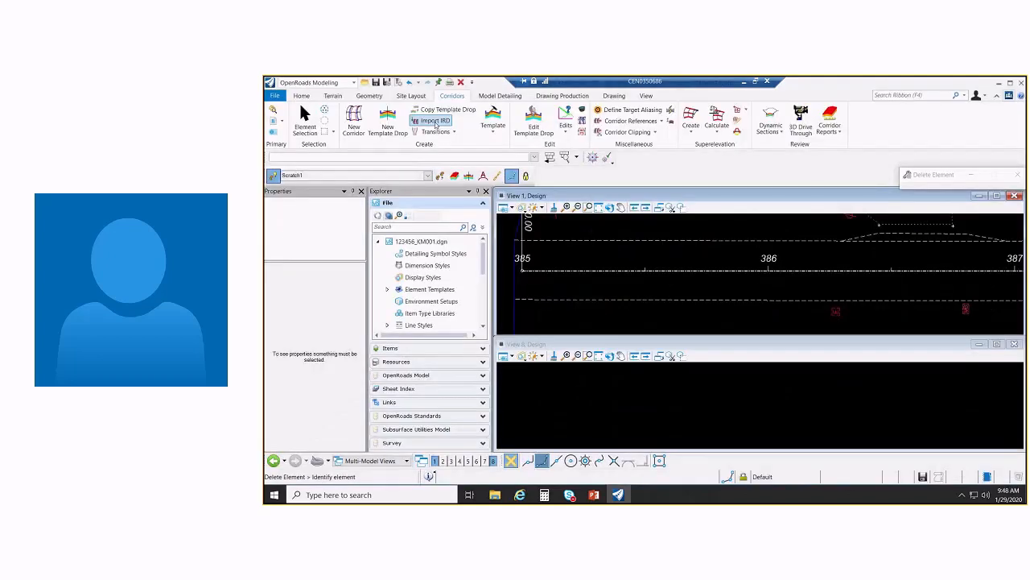
# Create a corridor named EXAMPLE2 on the CLP_S185 alignment using the PGL_CLX_S185 profile
pyautogui.press('Escape')
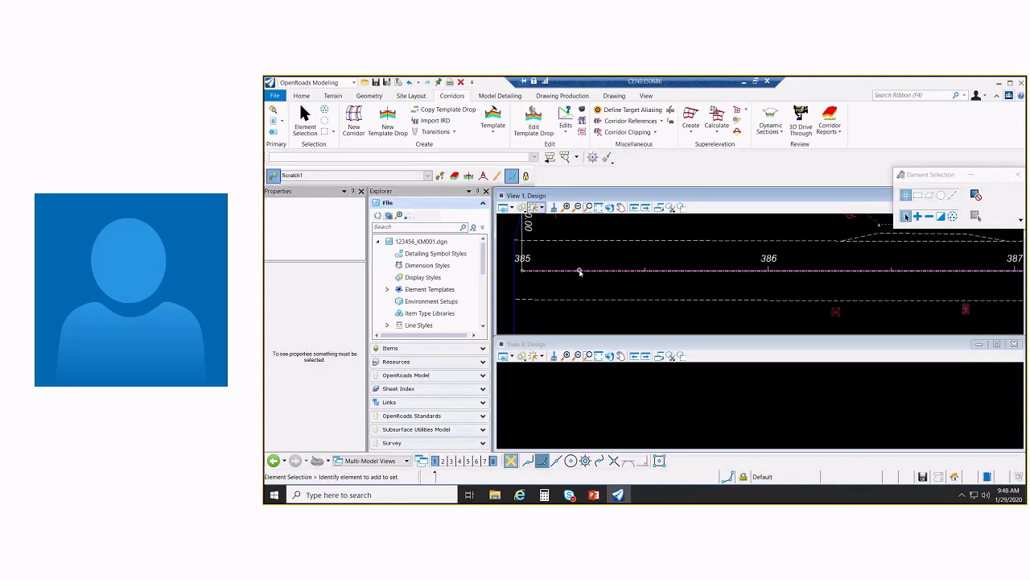
pyautogui.click(580, 272)
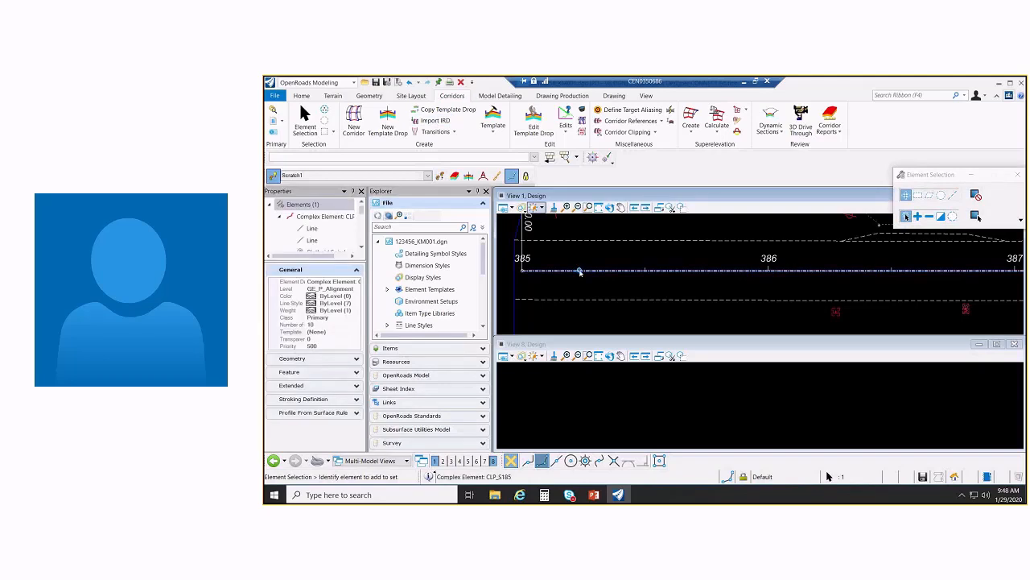
pyautogui.moveTo(580, 272)
pyautogui.click(615, 263)
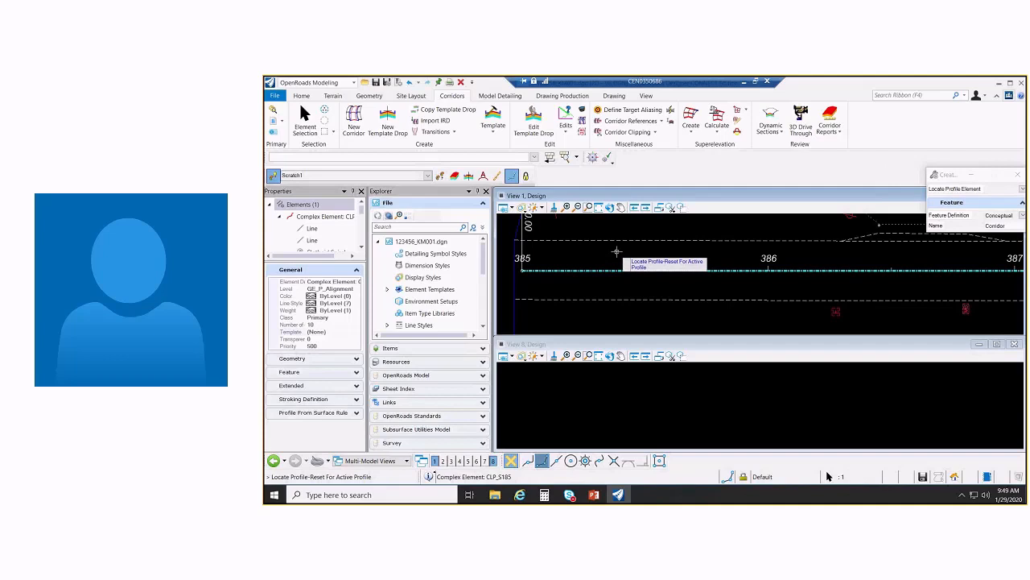
pyautogui.click(1022, 188)
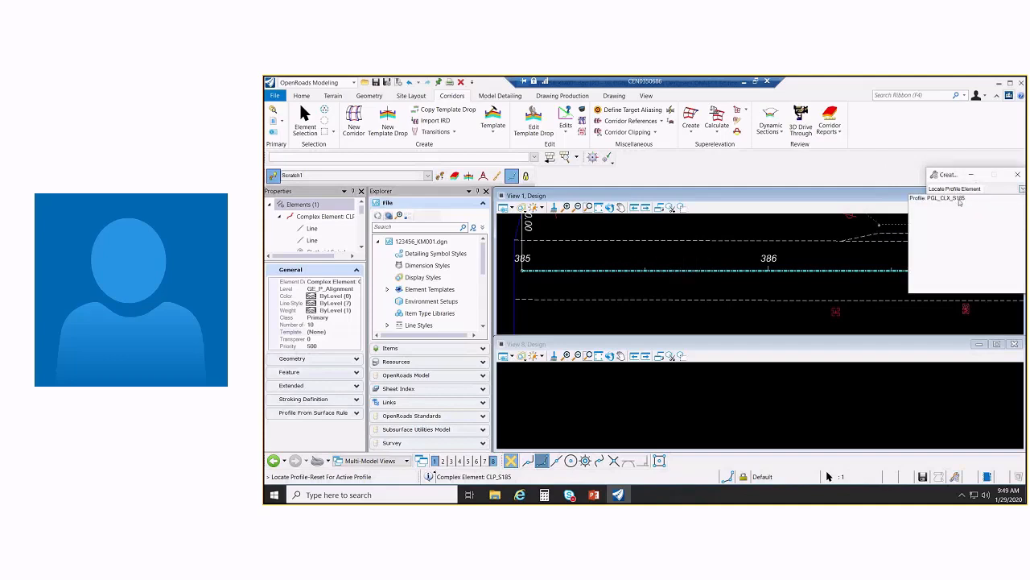
pyautogui.click(958, 199)
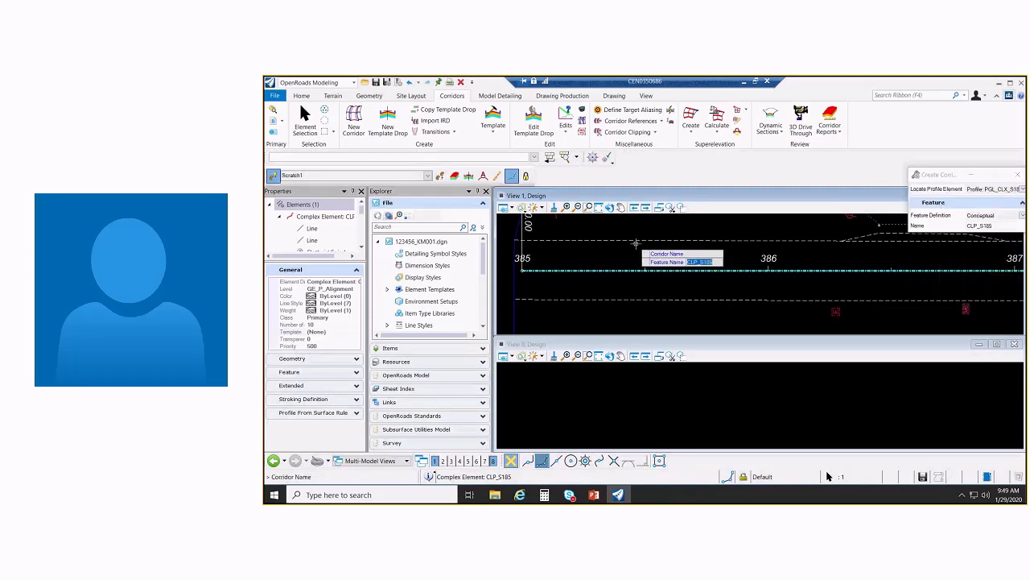
pyautogui.write('EXAMPLE2')
pyautogui.press('Return')
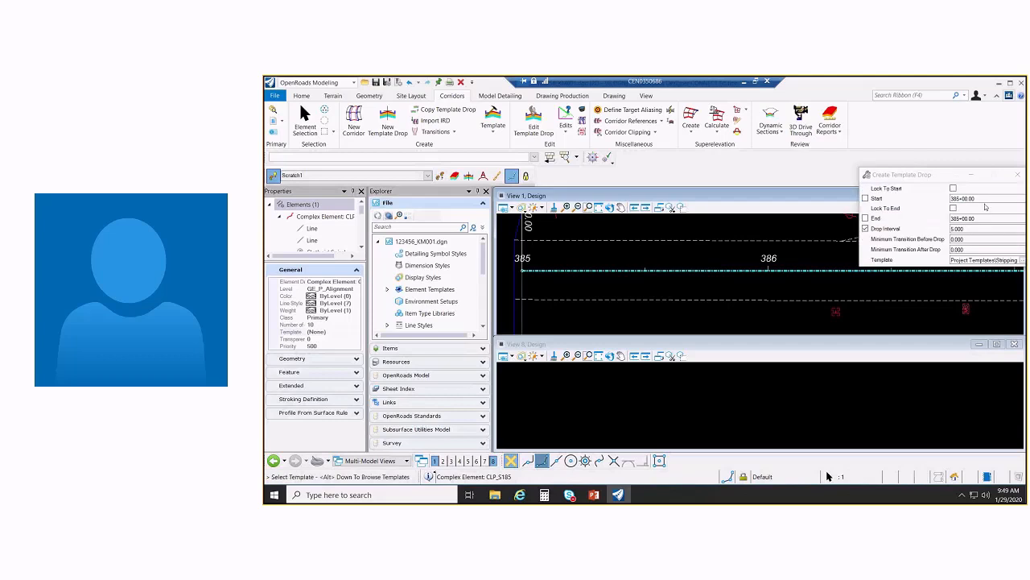
# Choose the Wedge Course project template for the corridor's template drop
pyautogui.moveTo(940, 177); pyautogui.dragTo(912, 174)
pyautogui.click(998, 256)
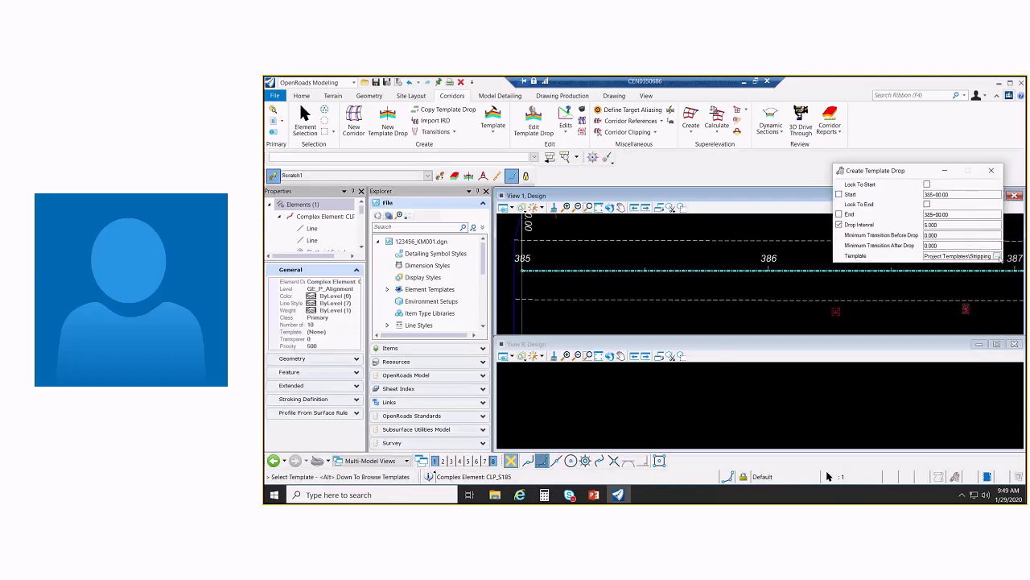
pyautogui.click(484, 225)
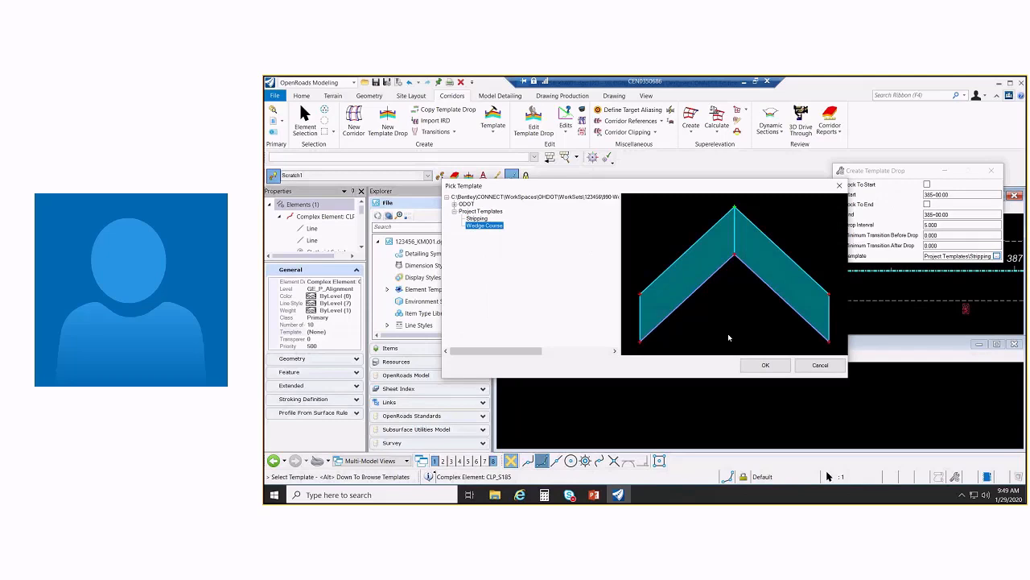
pyautogui.click(765, 365)
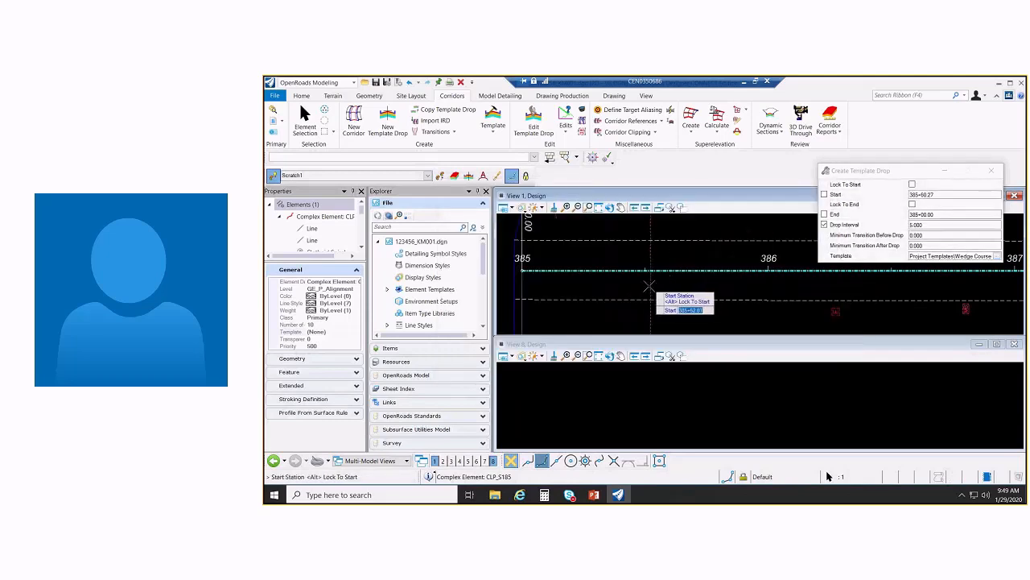
# Place the template drop from start station 385+50, accepting the offered end station and zero minimum transitions, and end the command
pyautogui.write('3855')
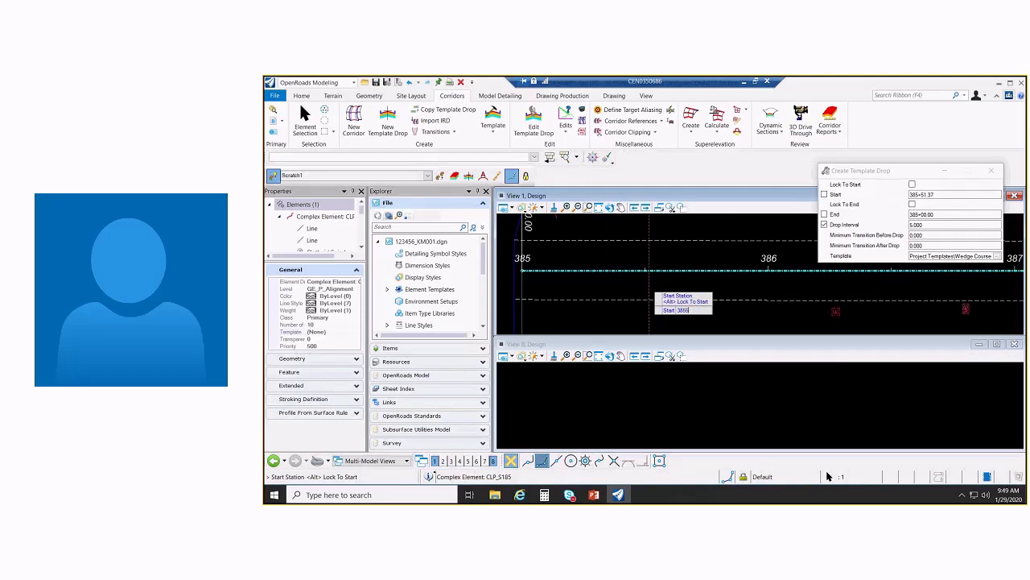
pyautogui.write('50')
pyautogui.press('Return')
pyautogui.click(648, 285)
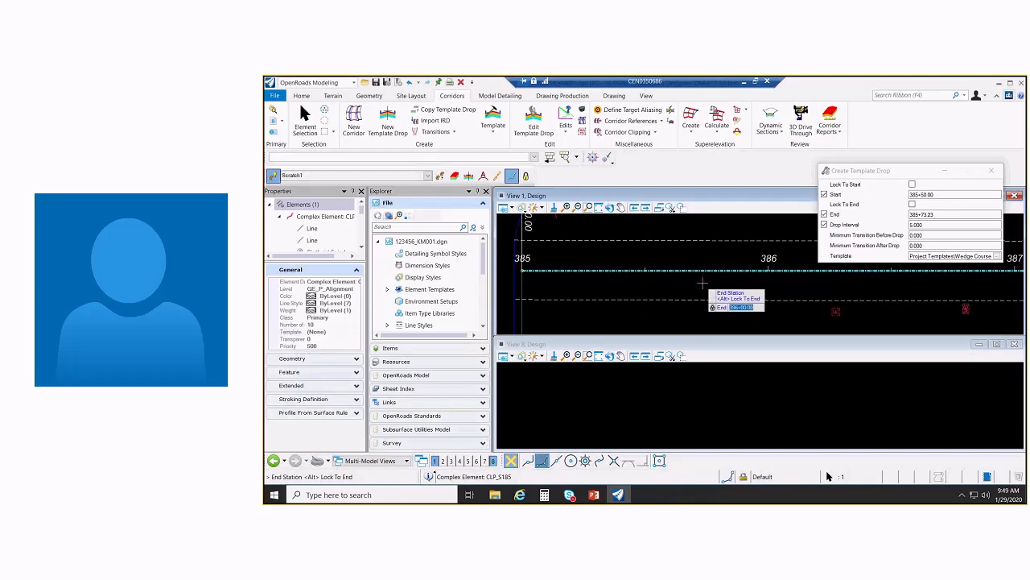
pyautogui.click(670, 251)
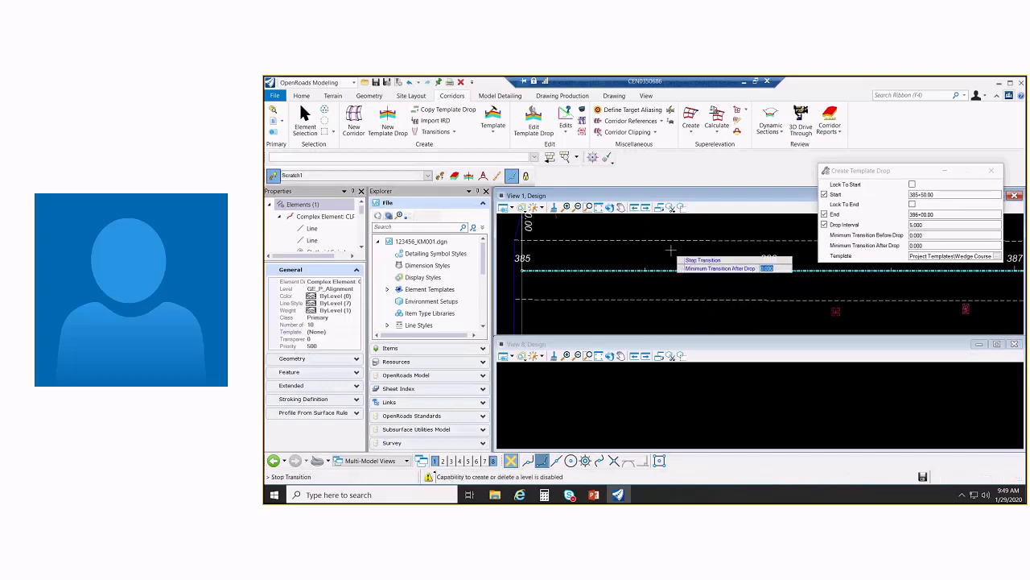
pyautogui.click(671, 250)
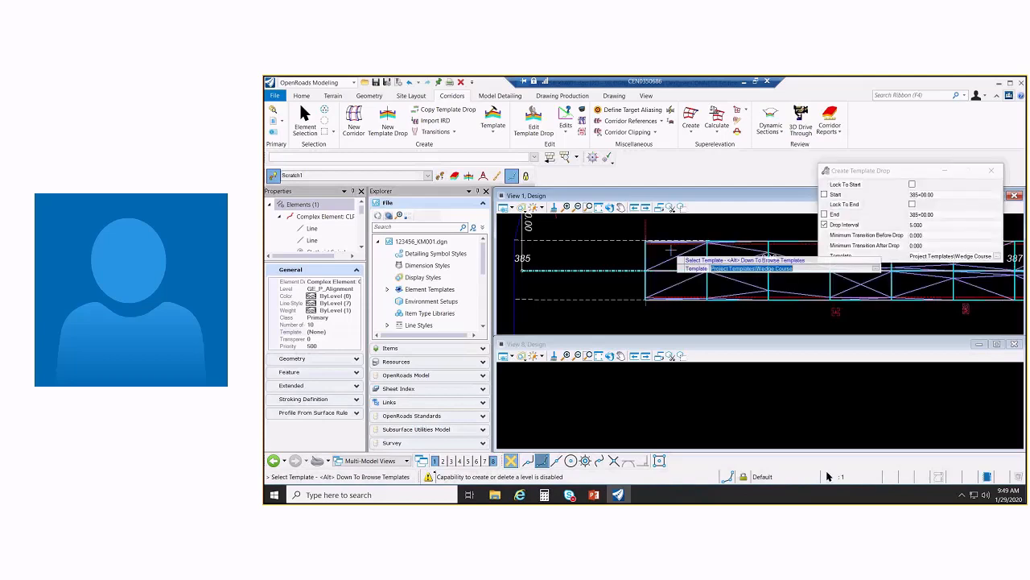
pyautogui.click(671, 251)
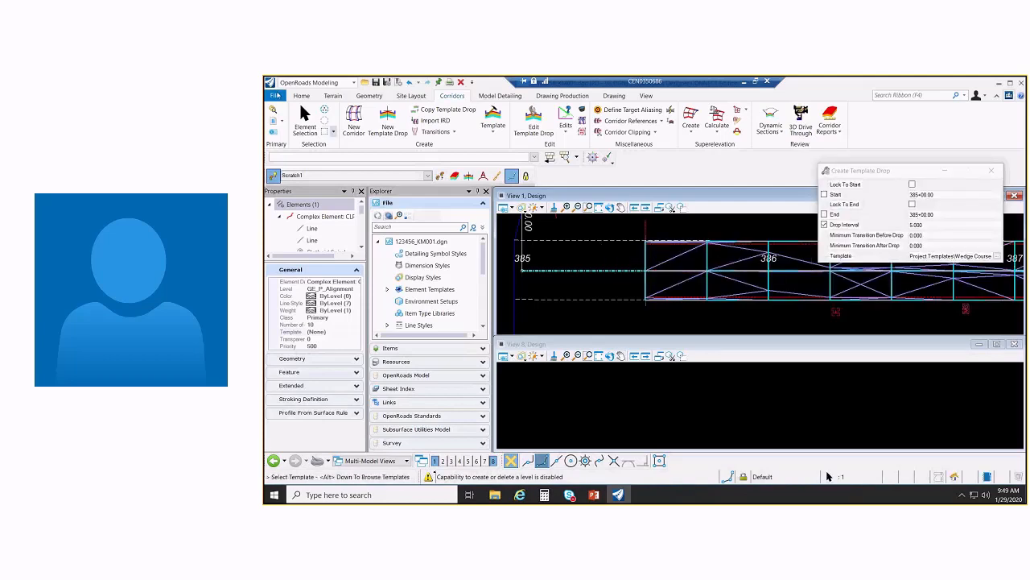
pyautogui.click(306, 121)
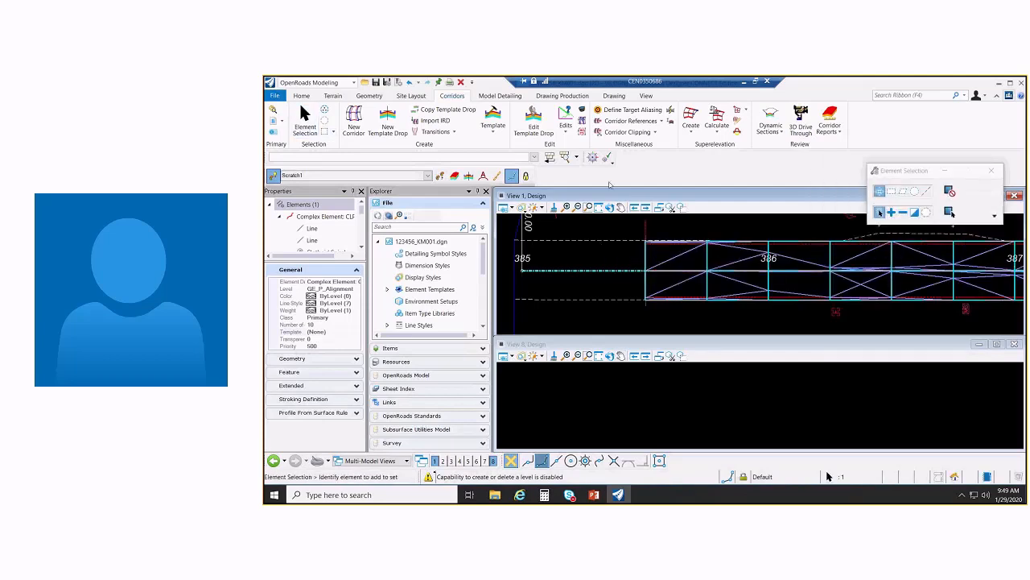
# Clear the alignment selection, dismiss the update notification, and open the EXAMPLE2 corridor's dynamic cross section in View 8
pyautogui.click(601, 254)
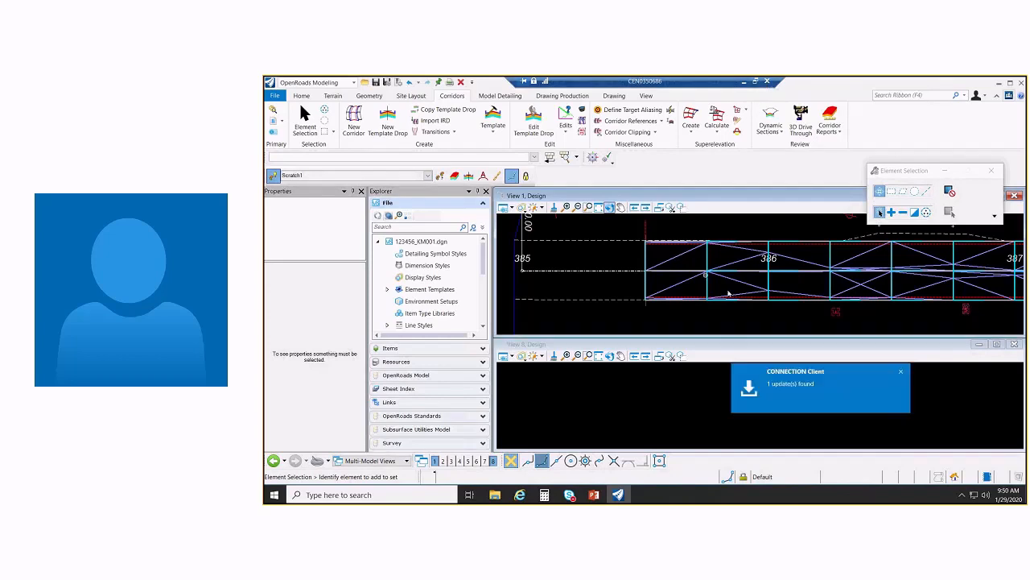
pyautogui.click(900, 372)
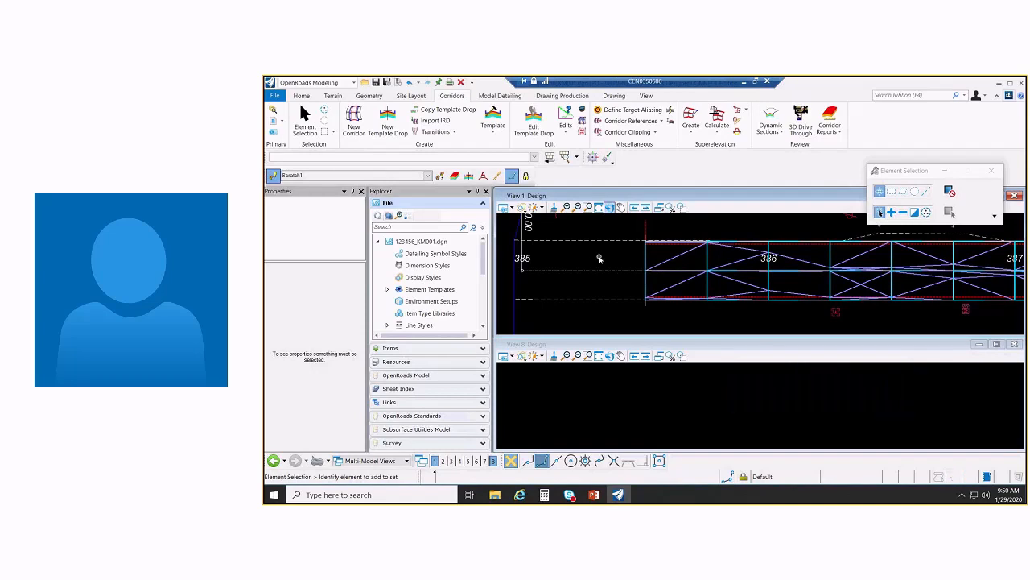
pyautogui.rightClick(605, 260)
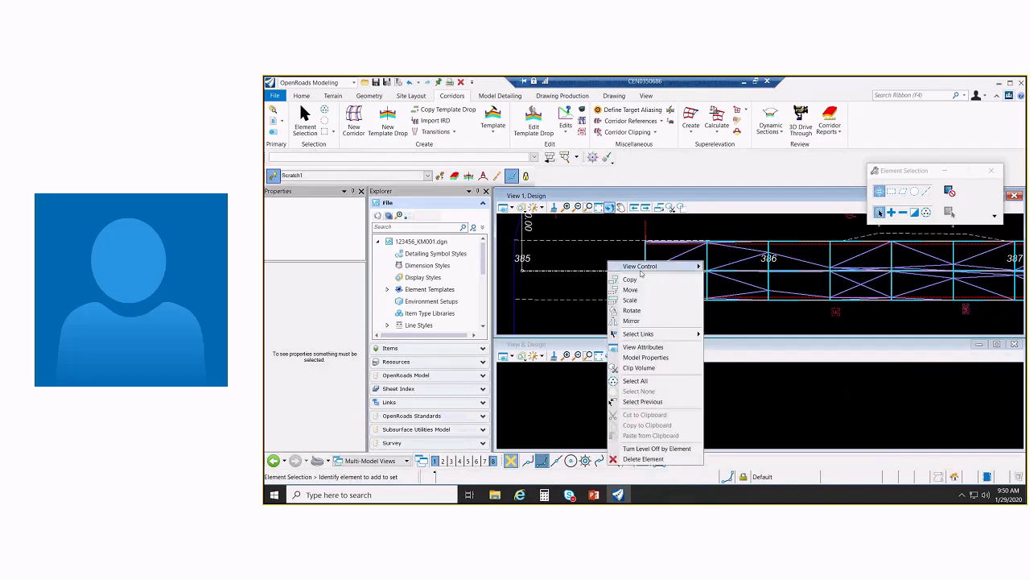
pyautogui.moveTo(644, 266)
pyautogui.click(763, 267)
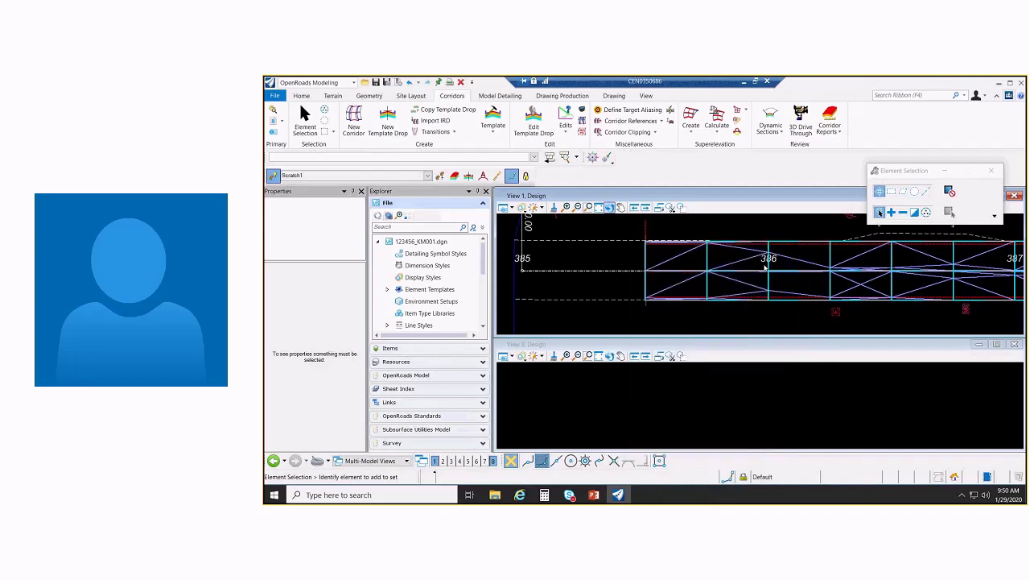
pyautogui.click(634, 318)
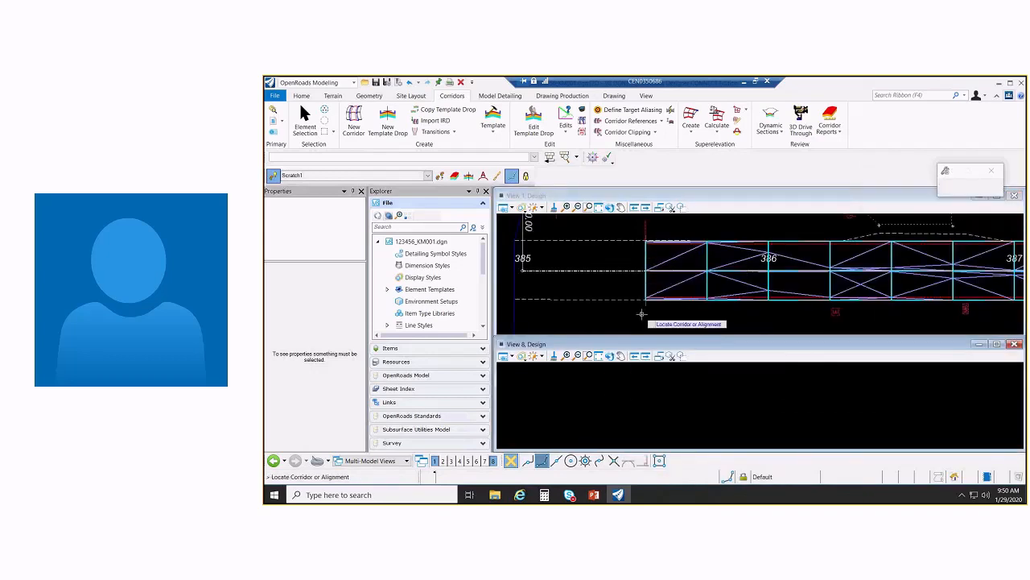
pyautogui.click(759, 394)
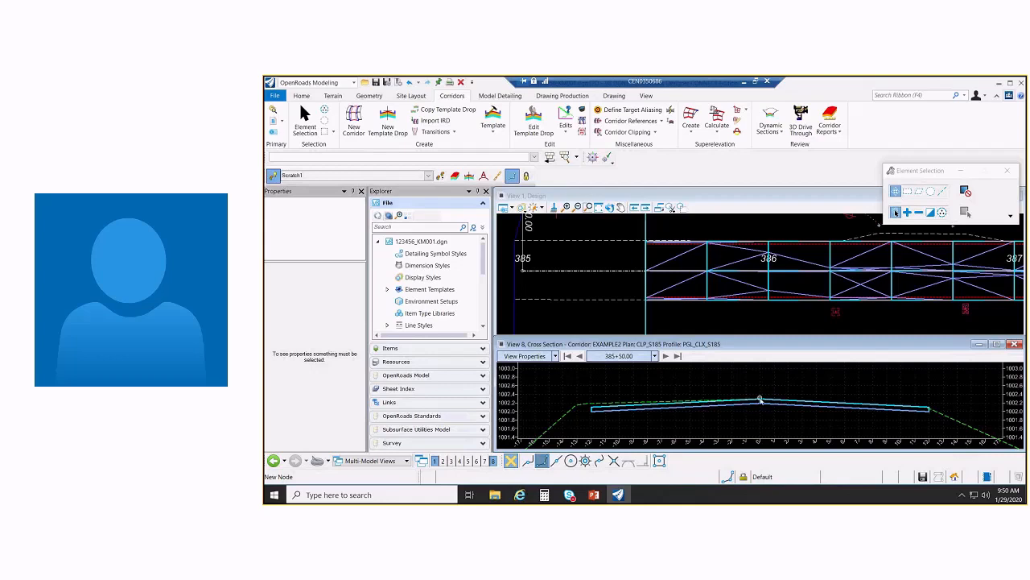
# Advance the cross section to station 386+00, maximize its view, and examine the surface and wedge course lines near the centerline
pyautogui.click(666, 356)
pyautogui.click(666, 356)
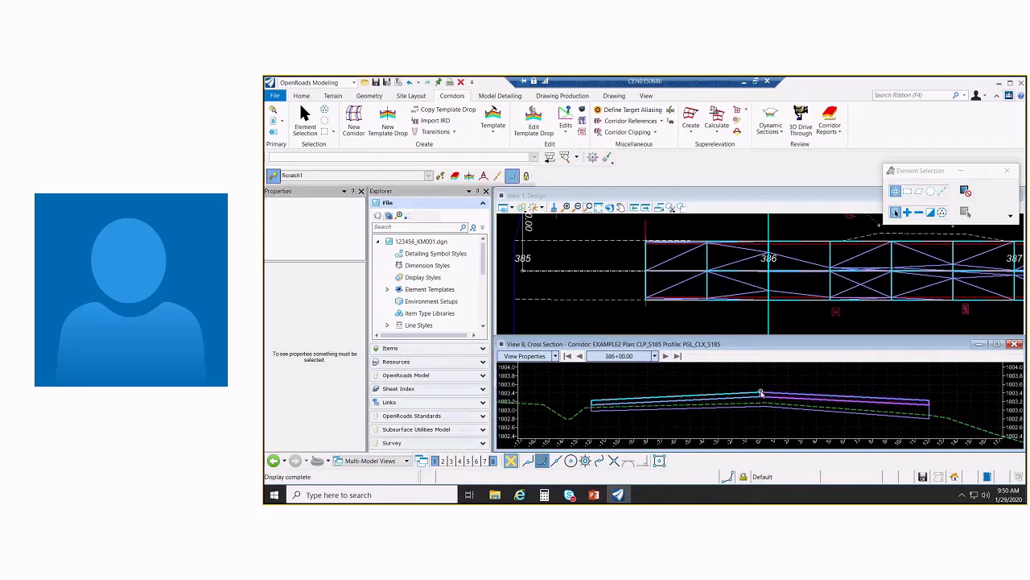
pyautogui.click(997, 345)
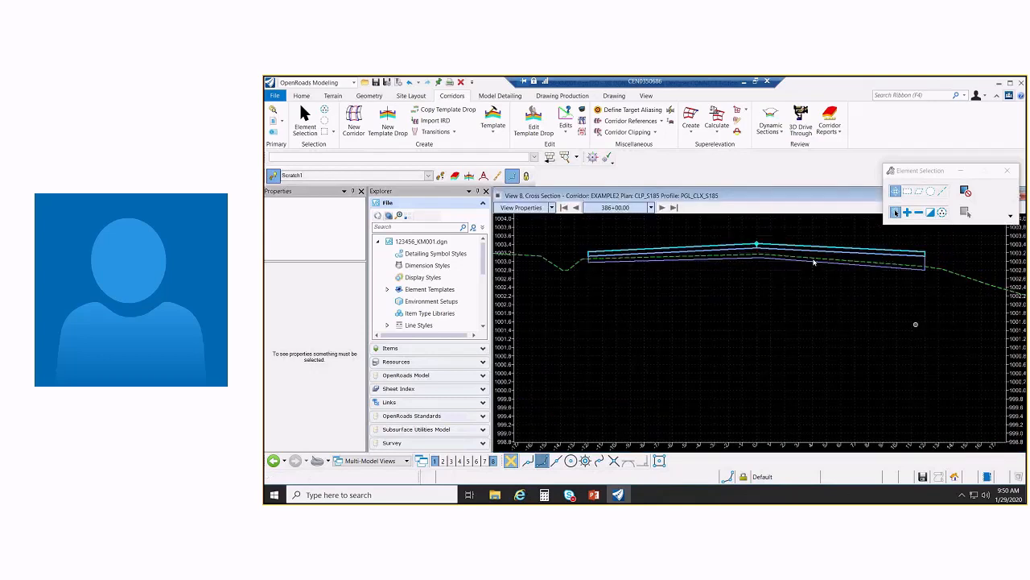
pyautogui.scroll(3, 757, 234)
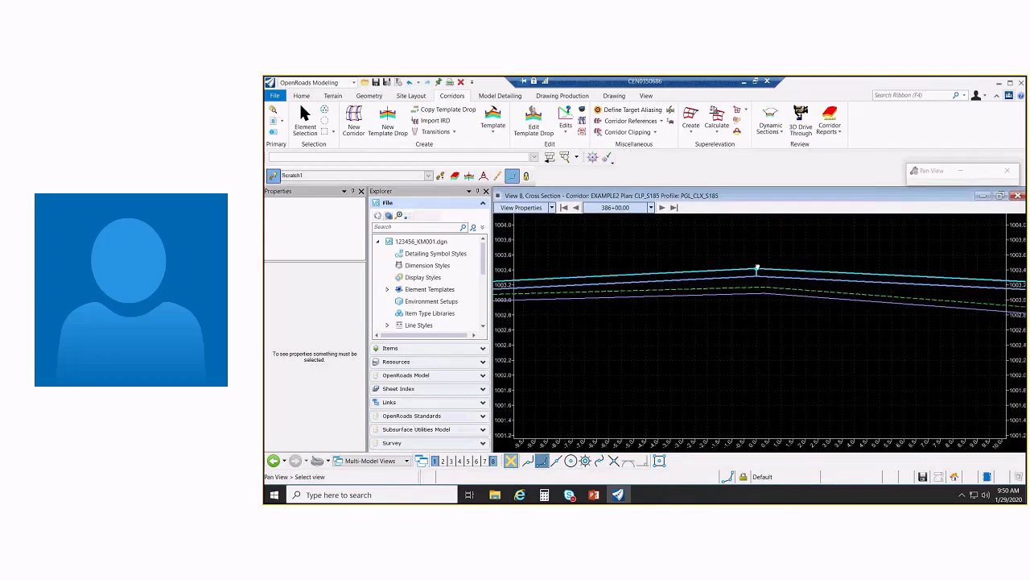
pyautogui.moveTo(751, 297)
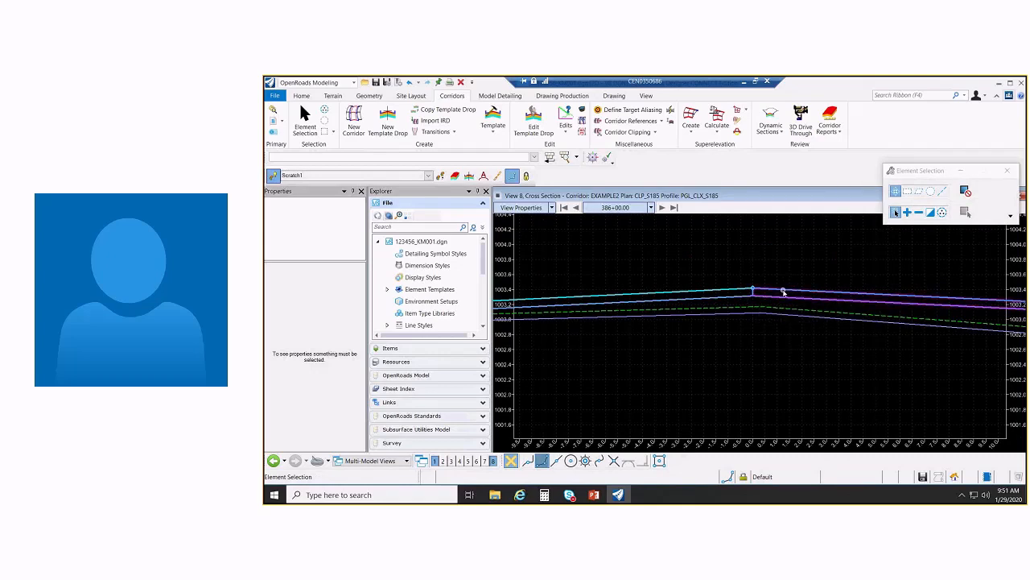
pyautogui.moveTo(733, 316)
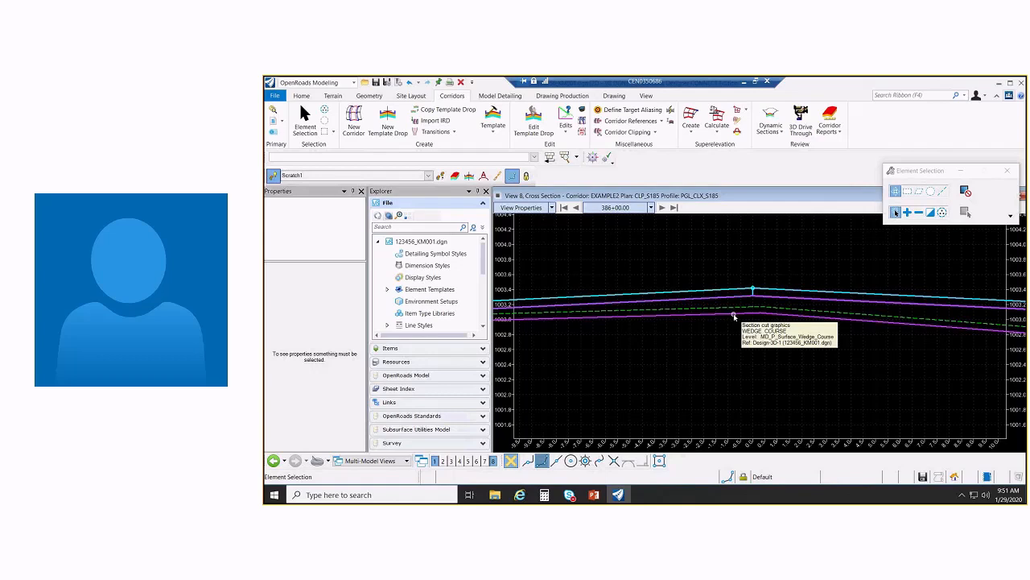
# Restore the cross section view to its smaller size and examine the corridor's edge of pavement near its start in the plan view
pyautogui.scroll(-1, 741, 333)
pyautogui.moveTo(753, 339); pyautogui.dragTo(754, 335, button='middle')
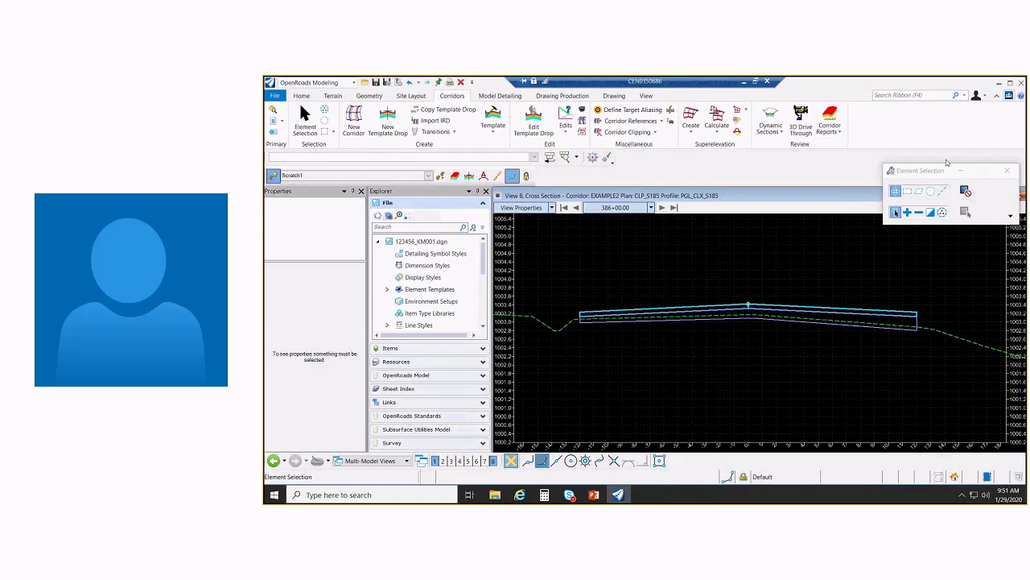
pyautogui.doubleClick(838, 197)
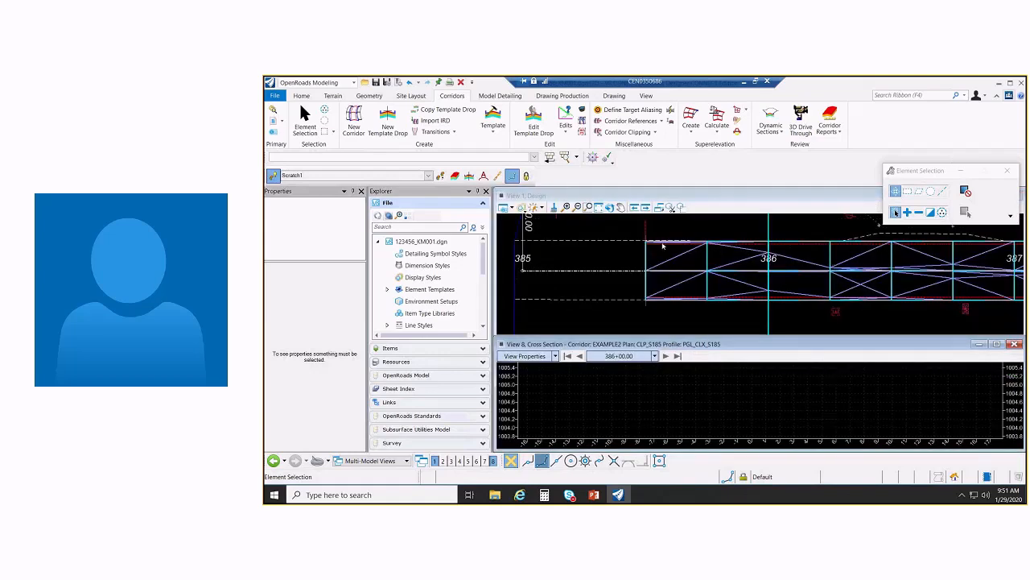
pyautogui.scroll(2, 648, 241)
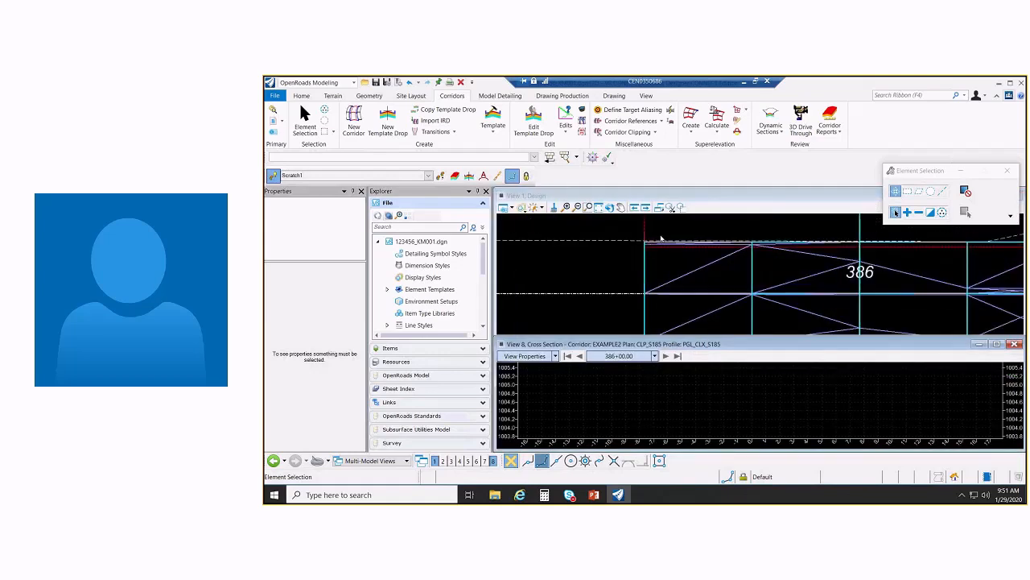
pyautogui.scroll(2, 661, 235)
pyautogui.moveTo(664, 233); pyautogui.dragTo(684, 227, button='middle')
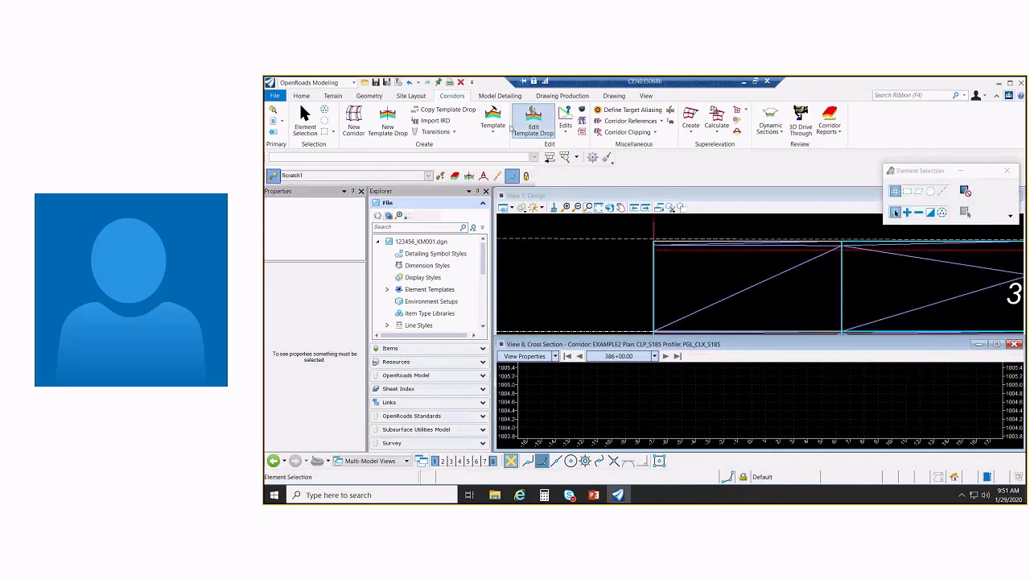
# Open the Wedge Course template's L-ACSC_T_EP point properties, enable the horizontal feature constraint, and open its list of feature definitions
pyautogui.click(497, 127)
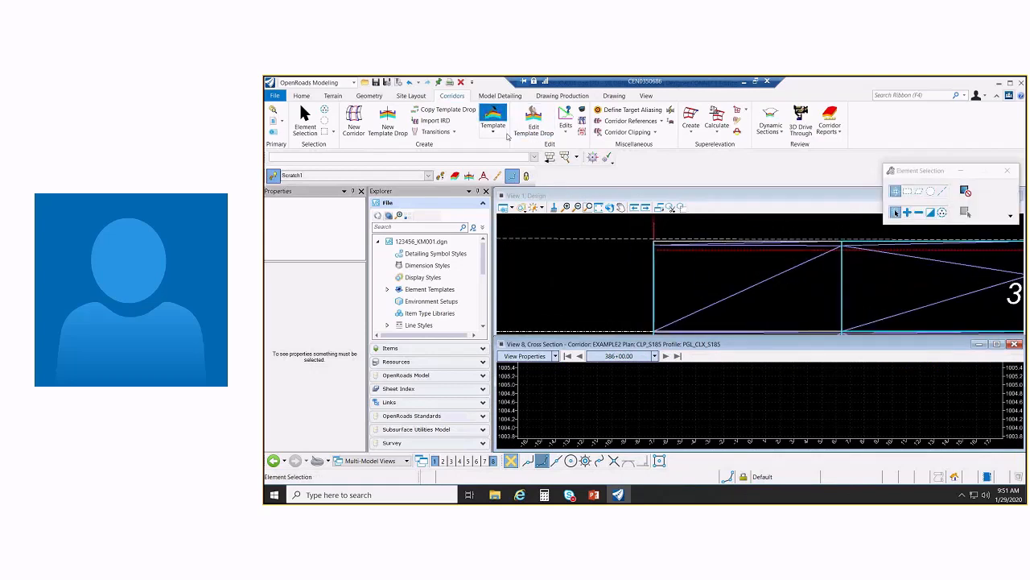
pyautogui.doubleClick(429, 292)
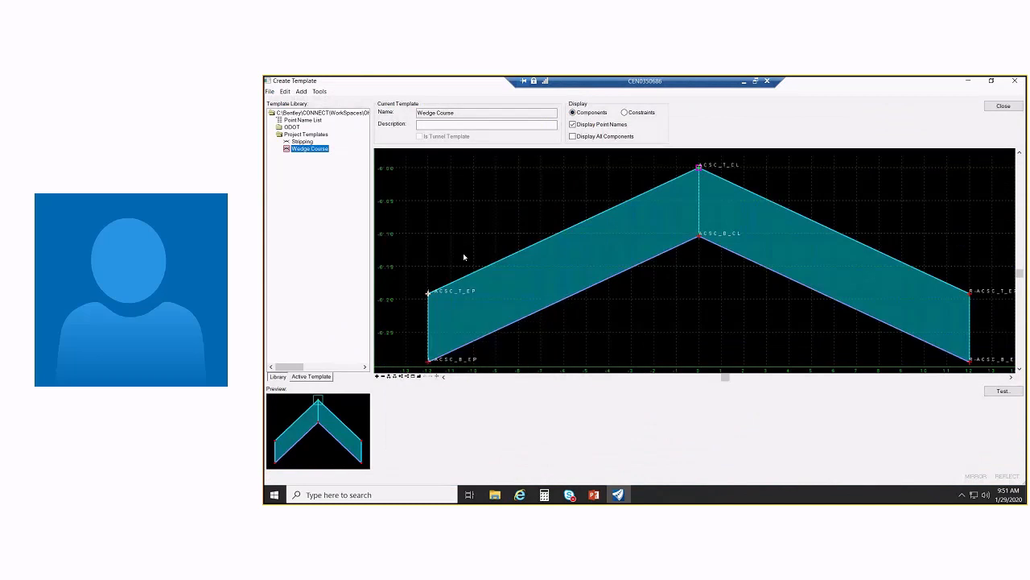
pyautogui.click(527, 349)
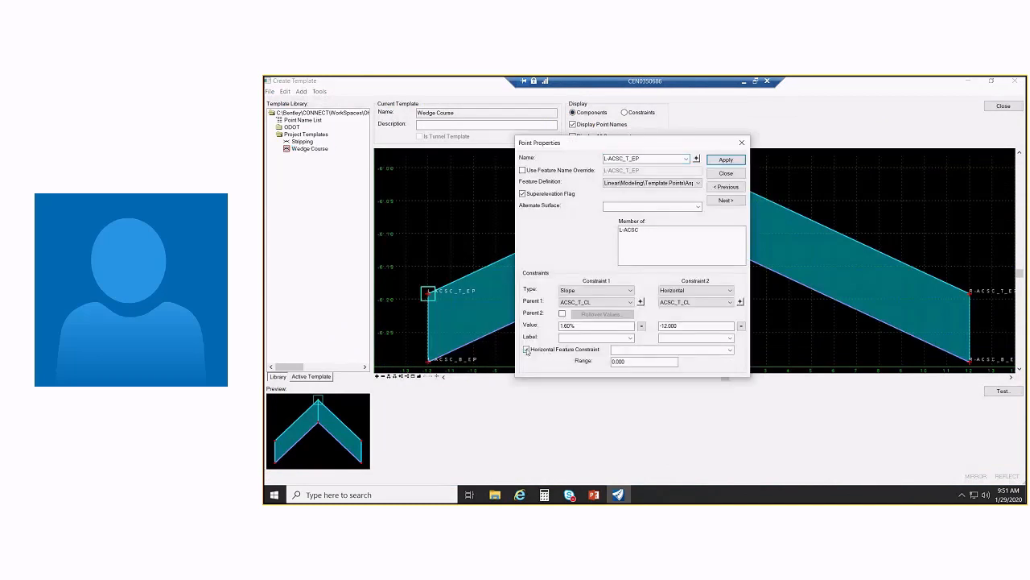
pyautogui.click(729, 350)
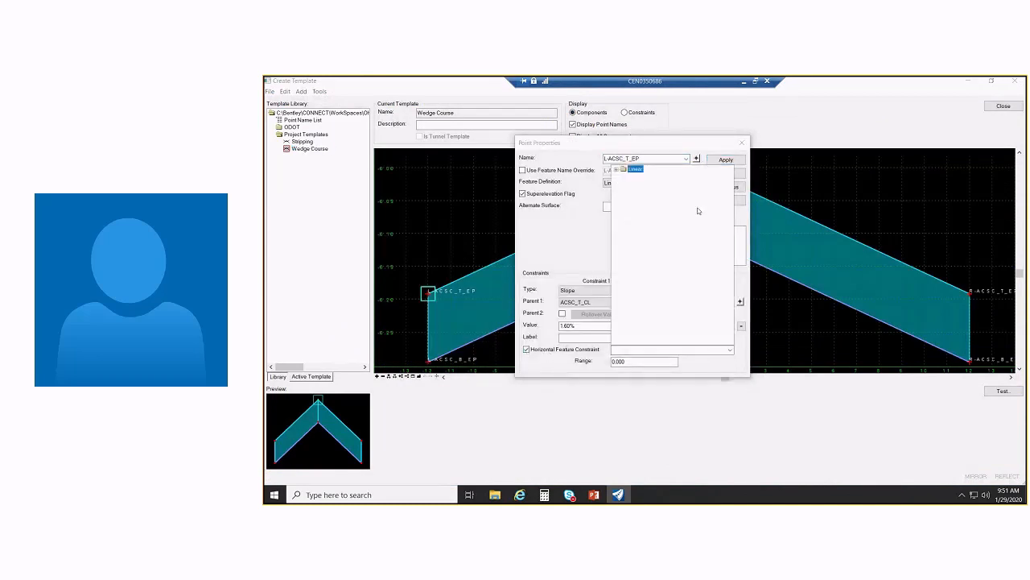
# Assign a Scratch feature from Linear > Modeling > Template Points as point L-ACSC_T_EP's horizontal feature constraint and apply it
pyautogui.click(617, 170)
pyautogui.click(625, 235)
pyautogui.click(633, 243)
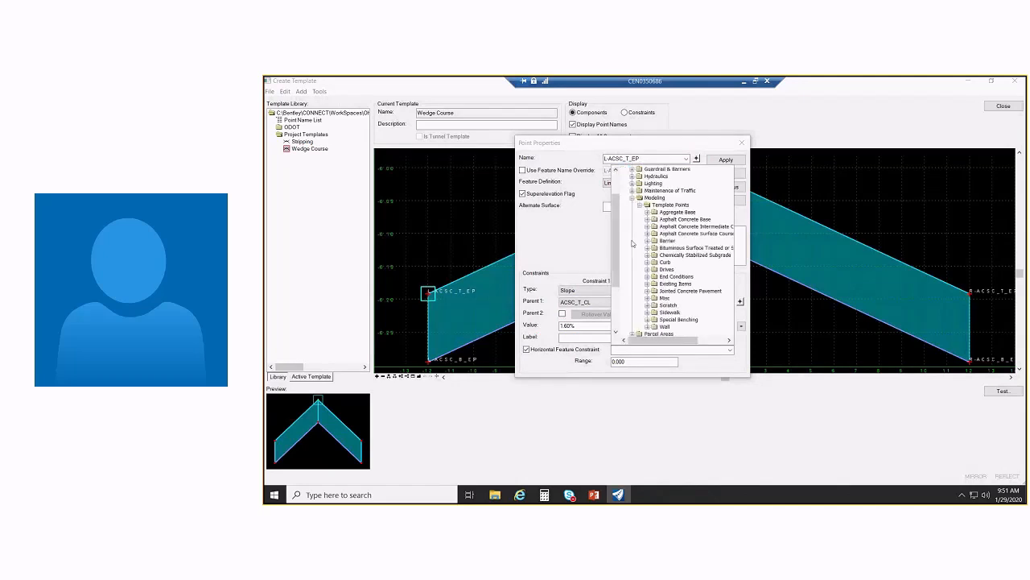
pyautogui.click(647, 305)
pyautogui.click(701, 306)
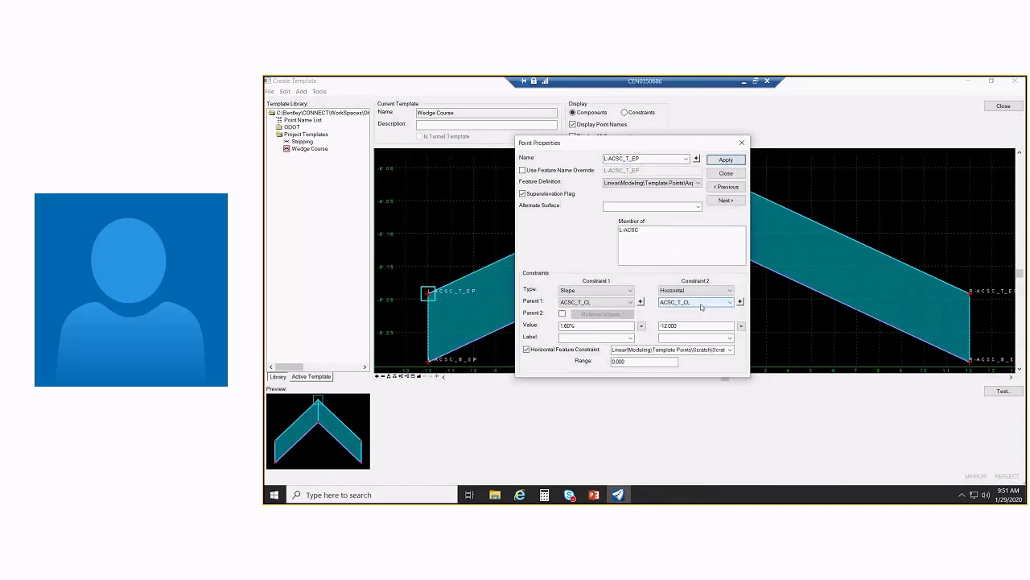
pyautogui.click(728, 162)
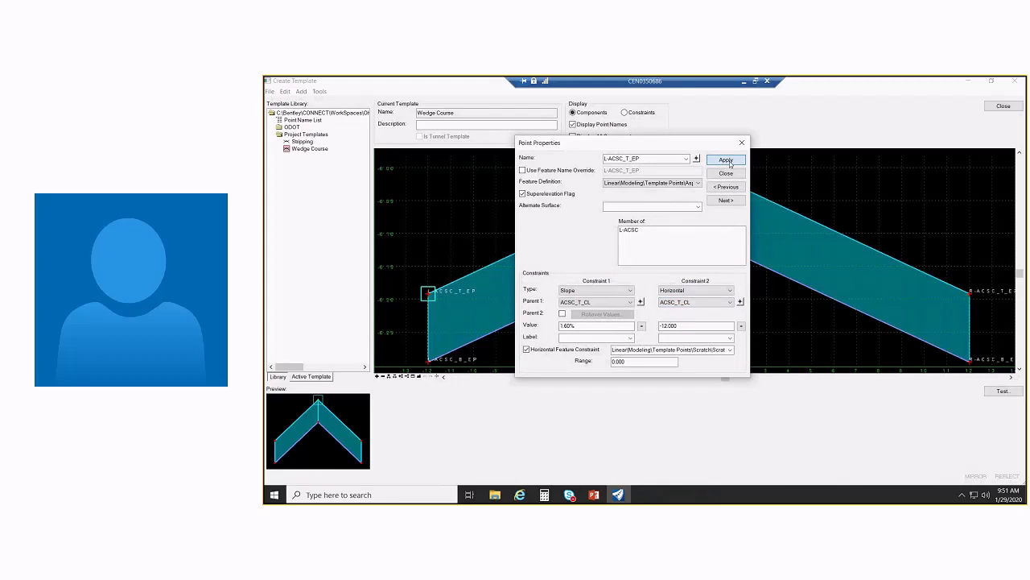
# Enable the horizontal feature constraint on point R-ACSC_T_EP, using Scratch1 from Linear > Modeling > Template Points > Scratch
pyautogui.doubleClick(970, 293)
pyautogui.click(527, 349)
pyautogui.click(527, 349)
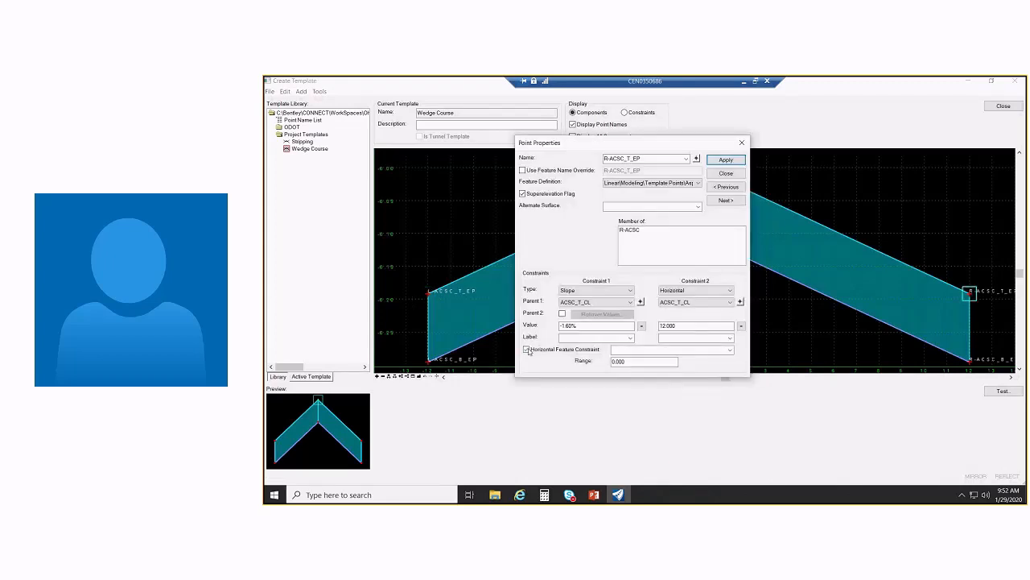
pyautogui.click(730, 350)
pyautogui.click(616, 169)
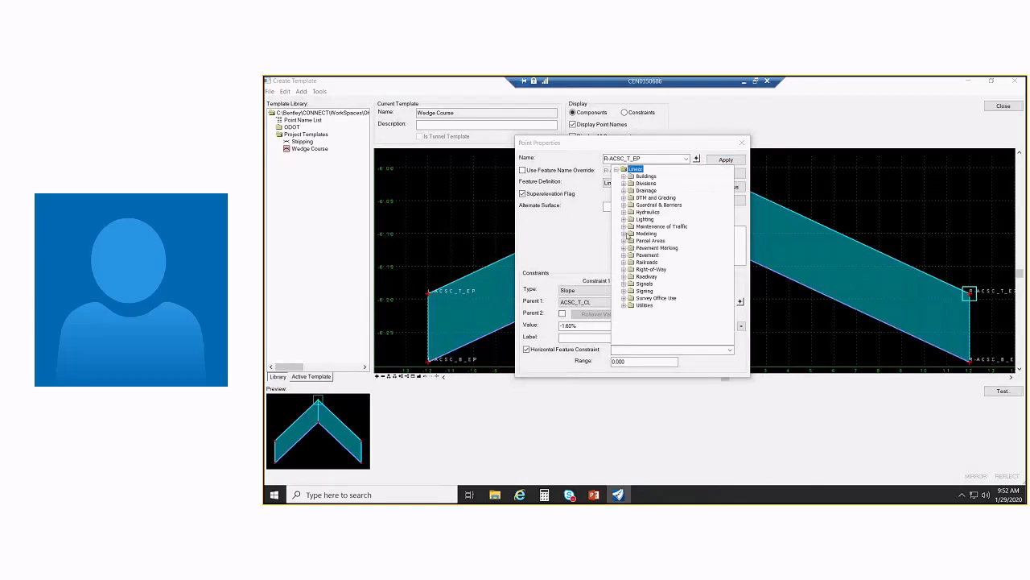
pyautogui.click(625, 233)
pyautogui.click(652, 312)
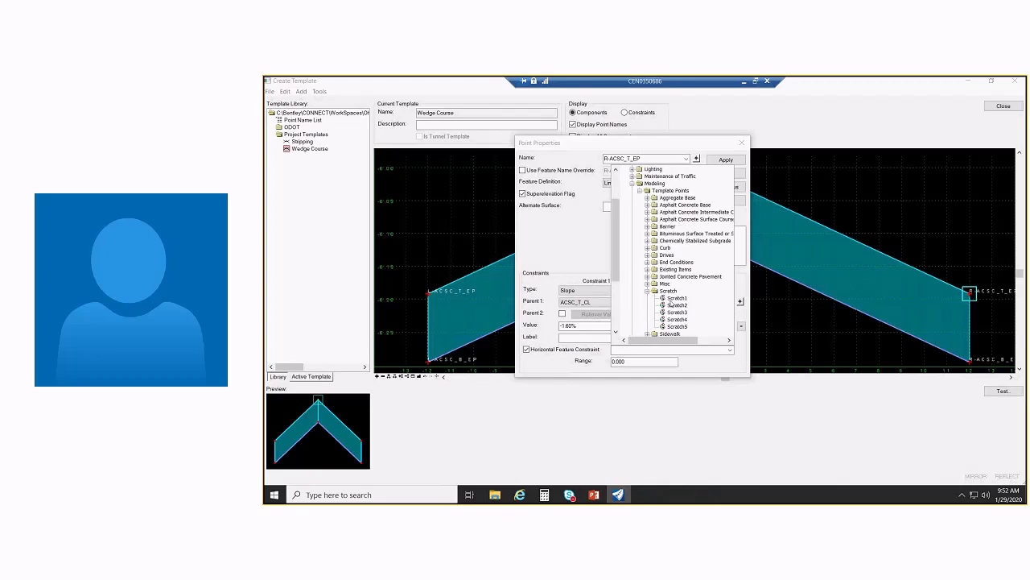
pyautogui.click(677, 298)
pyautogui.click(727, 170)
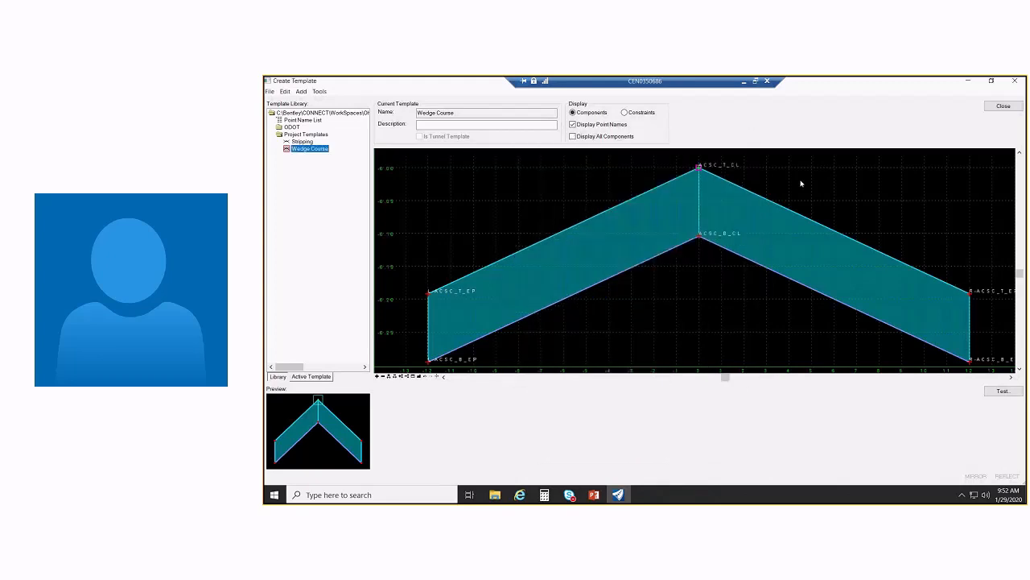
# Close the template editor and synchronize the corridor's Wedge Course template drop with the template library
pyautogui.click(1004, 107)
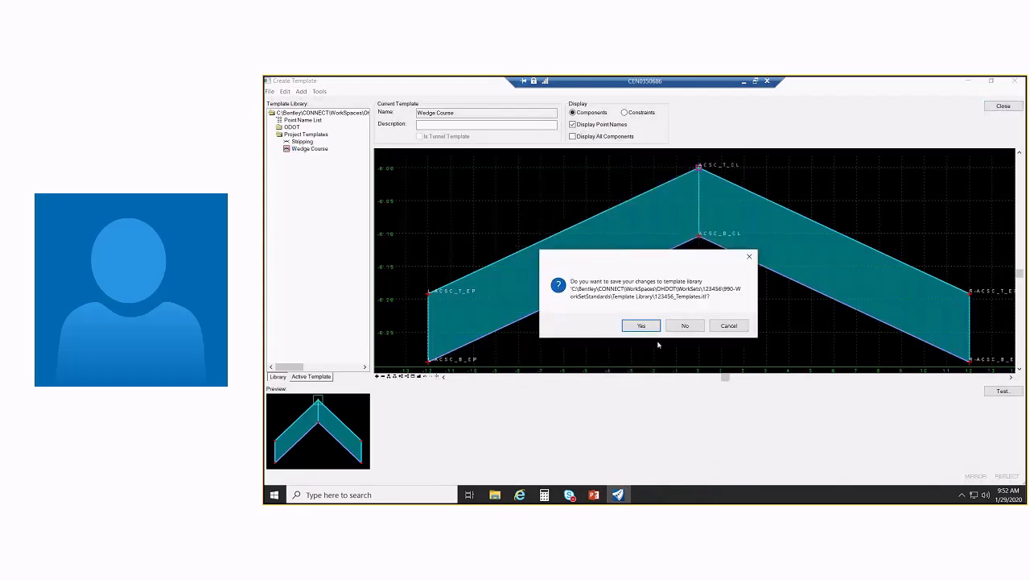
pyautogui.click(683, 325)
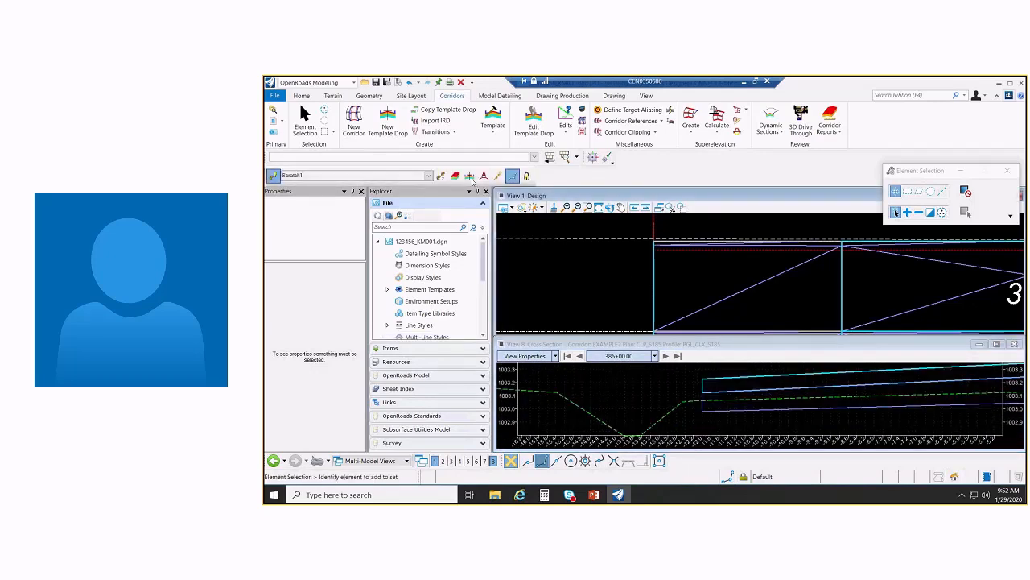
pyautogui.click(650, 229)
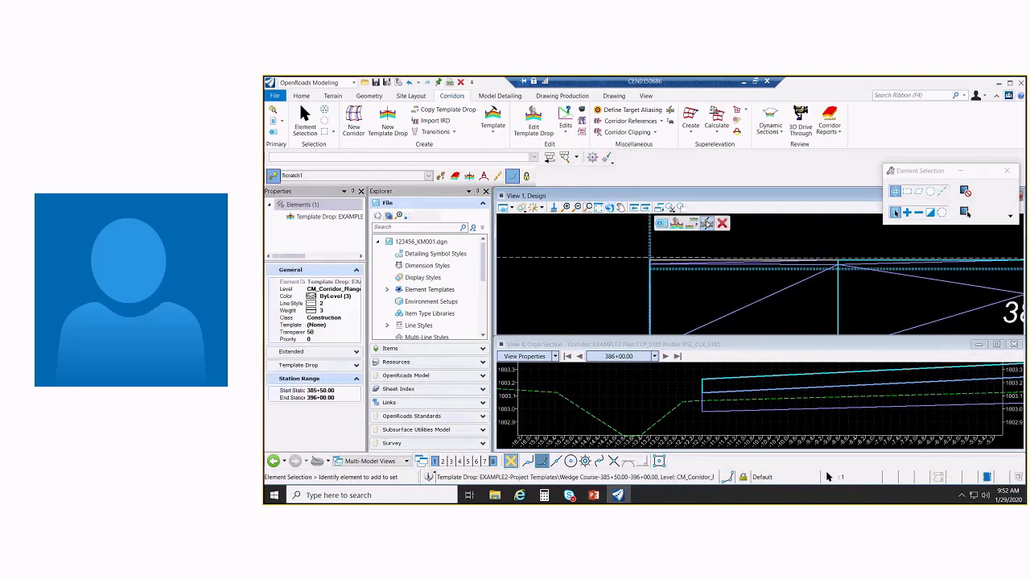
pyautogui.click(773, 237)
# Add the two dashed pavement edge lines as corridor references to the EXAMPLE2 corridor
pyautogui.scroll(-2, 773, 237)
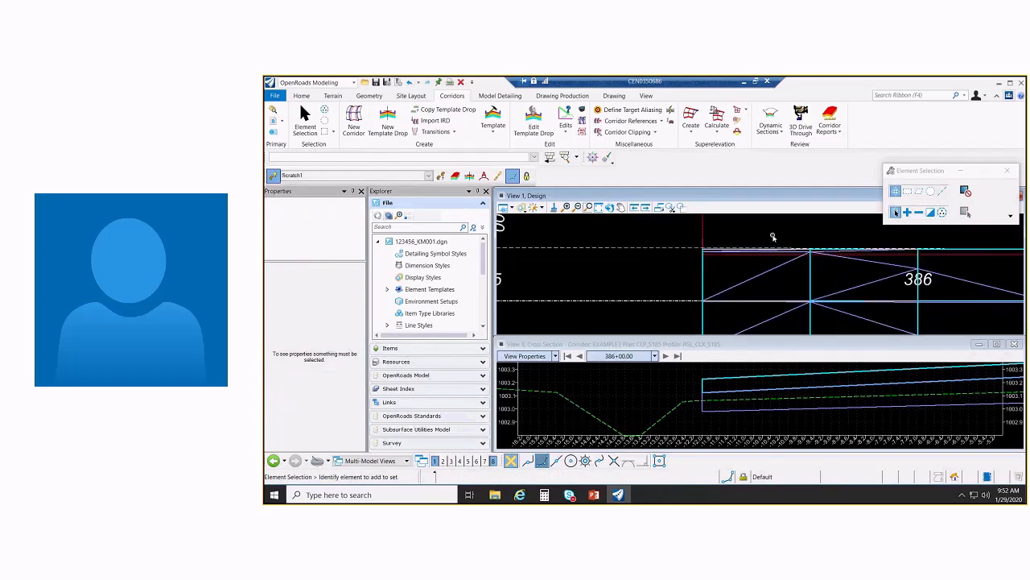
pyautogui.scroll(-2, 773, 238)
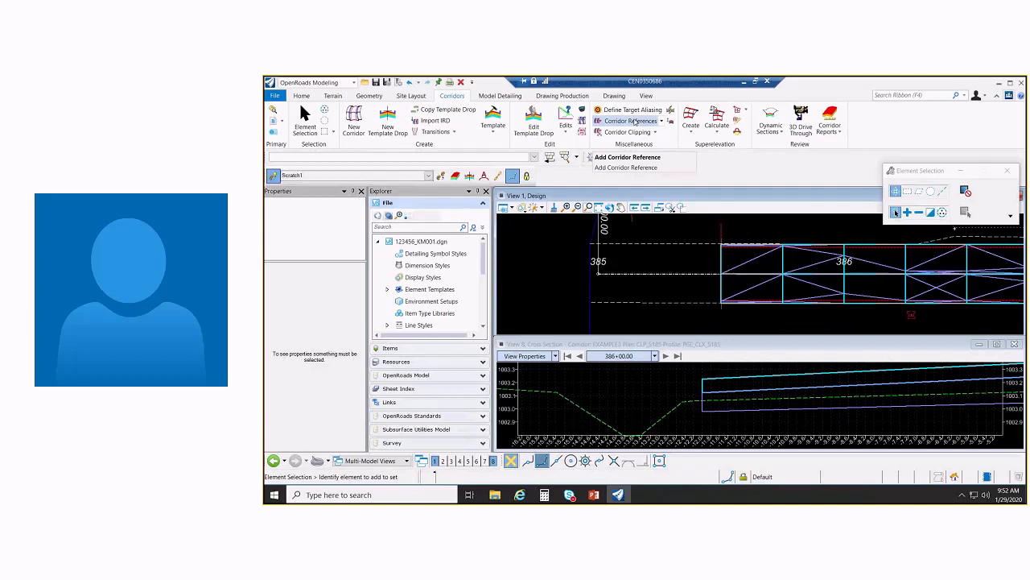
pyautogui.click(632, 121)
pyautogui.click(721, 307)
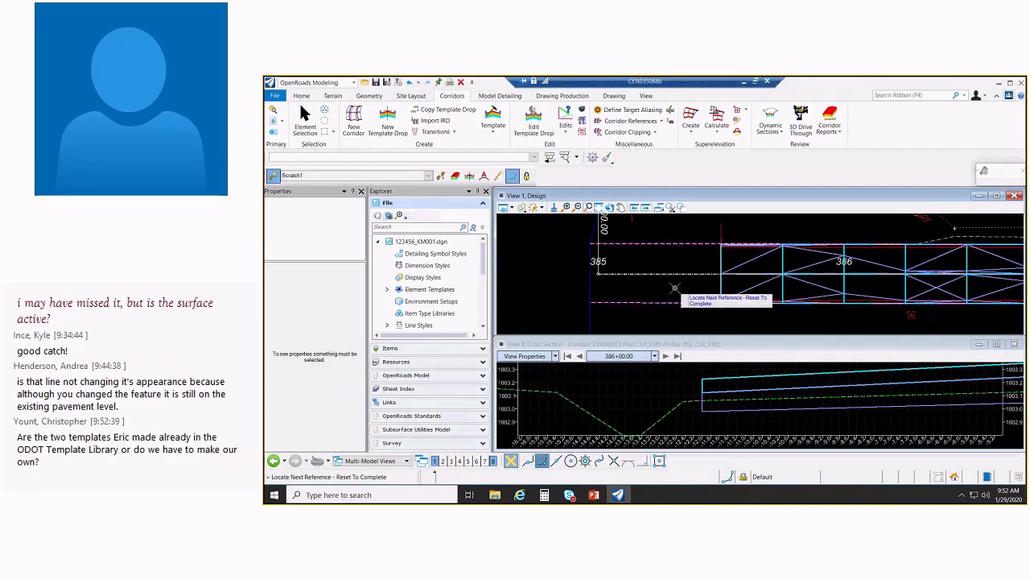
pyautogui.rightClick(674, 289)
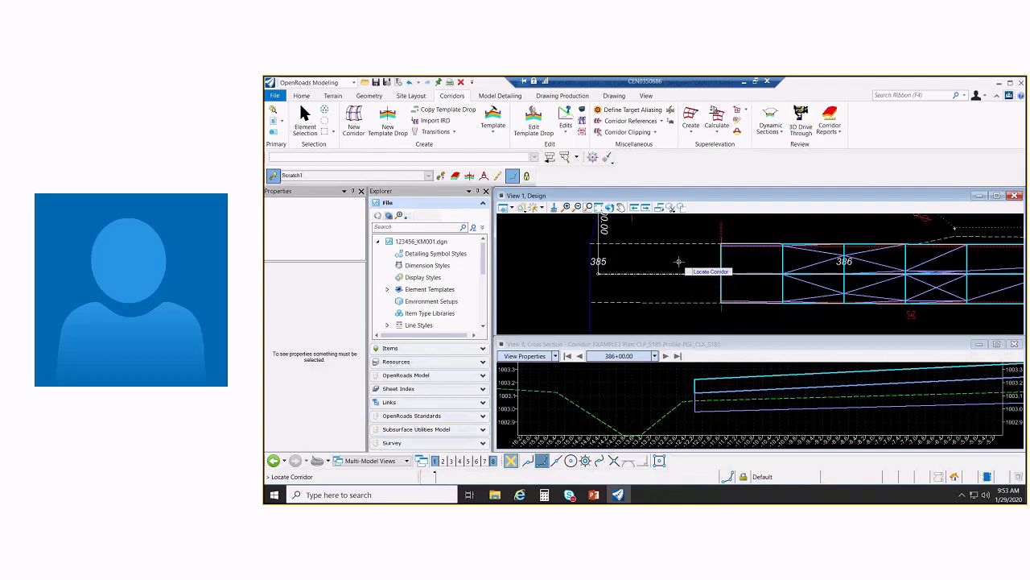
# Delete the EXAMPLE2 corridor from the plan view
pyautogui.click(462, 83)
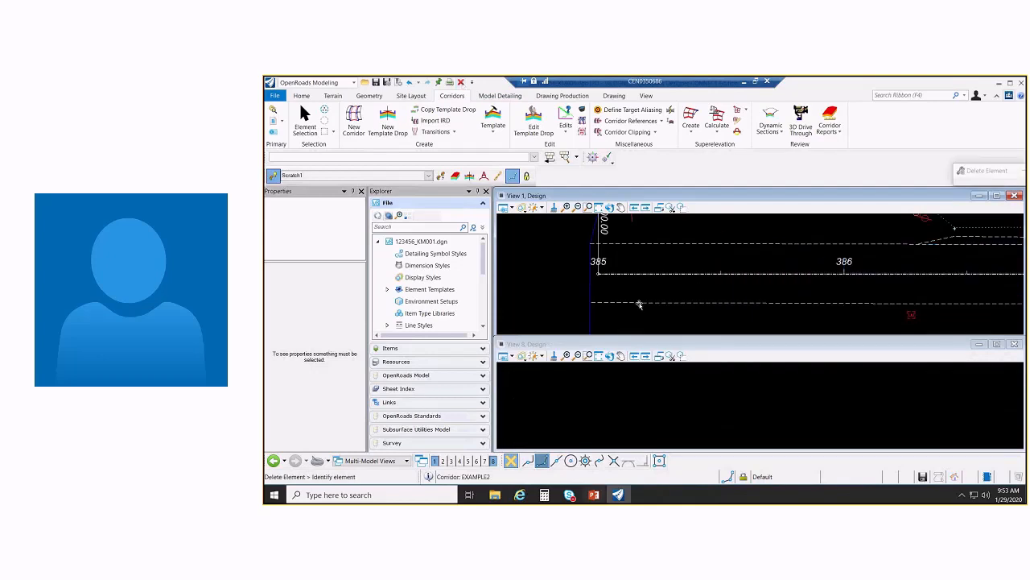
# Switch to the PowerPoint presentation and go to slide 17, the wedge course example
pyautogui.hotkey('alt', 'Tab')
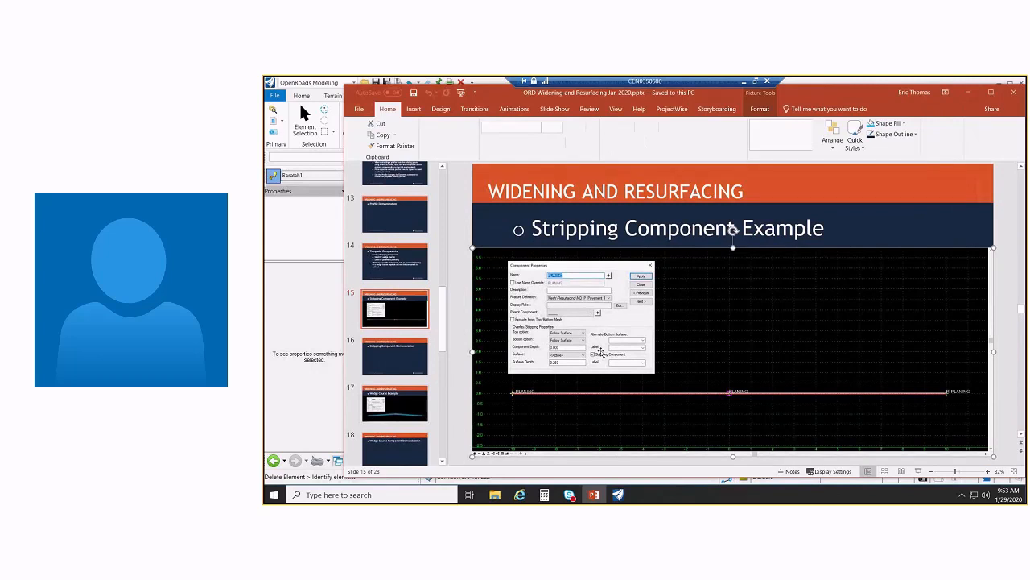
pyautogui.click(412, 399)
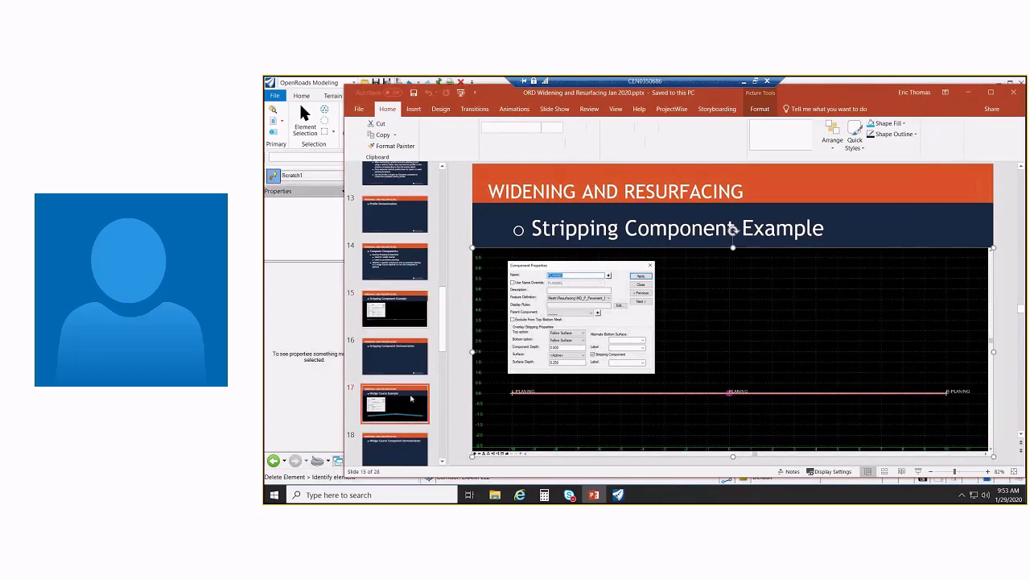
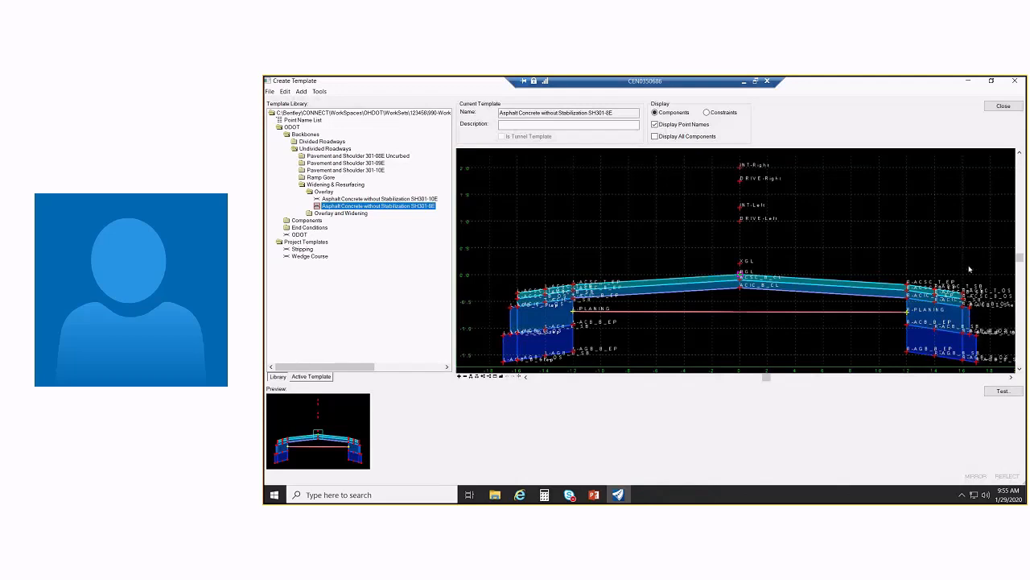
# Test the horizontal point control of DRIVE-Right in the Overlay template Asphalt Concrete without Stabilization SH301-8E
pyautogui.moveTo(743, 169)
pyautogui.rightClick(740, 179)
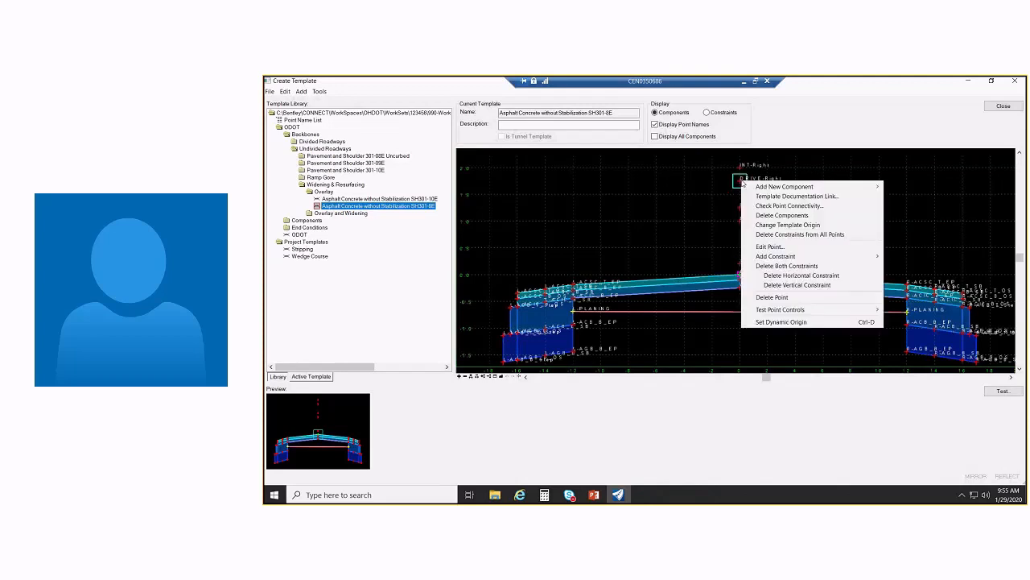
pyautogui.moveTo(780, 311)
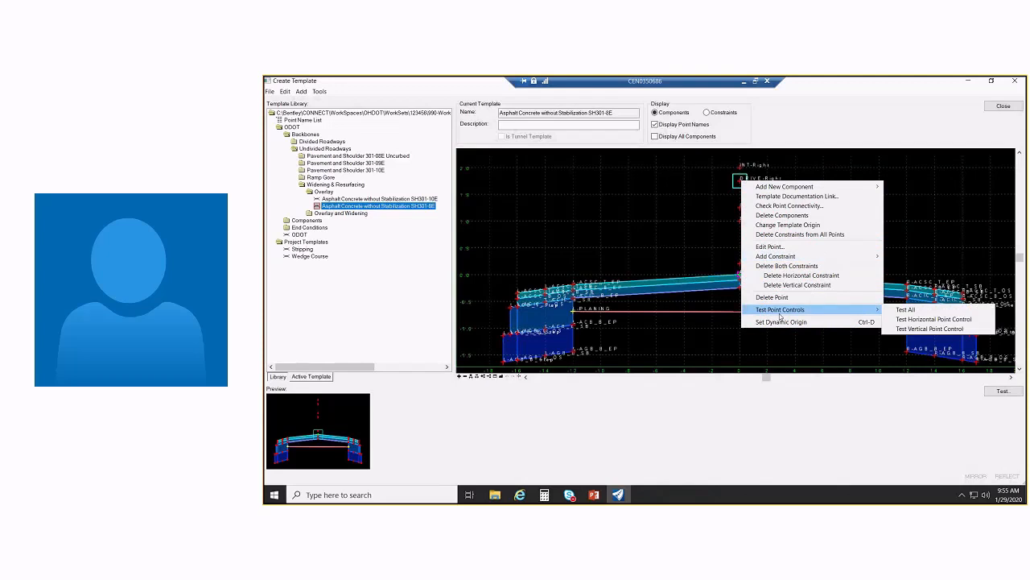
pyautogui.click(900, 319)
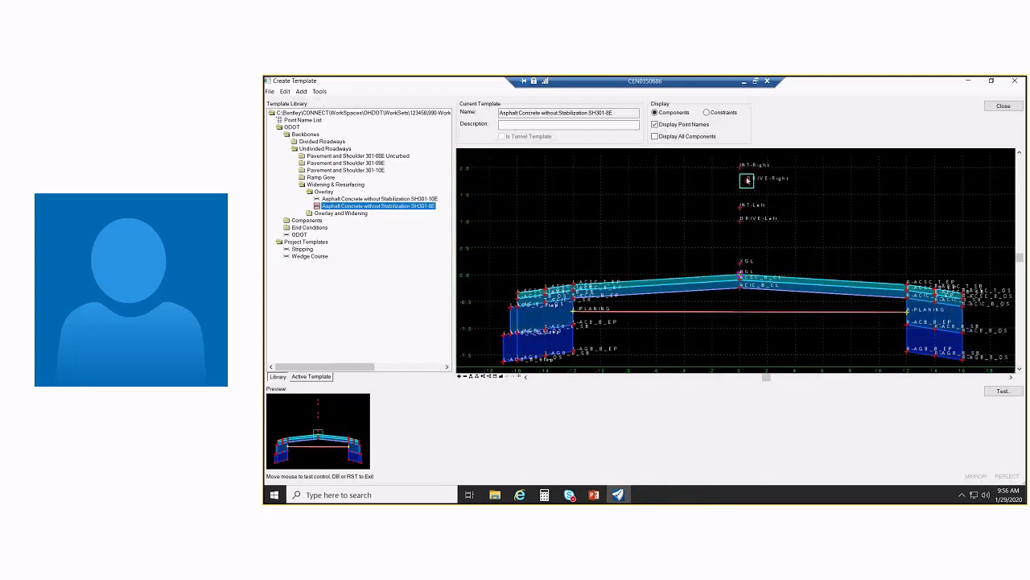
pyautogui.click(726, 180)
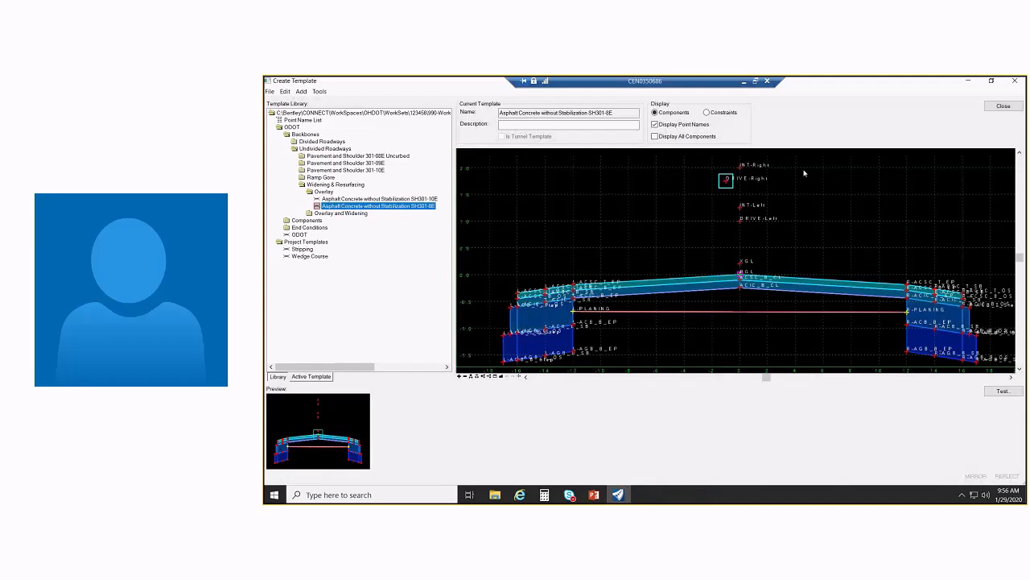
# Test the horizontal point control of the INT-Right point in the same SH301-8E overlay template
pyautogui.rightClick(742, 167)
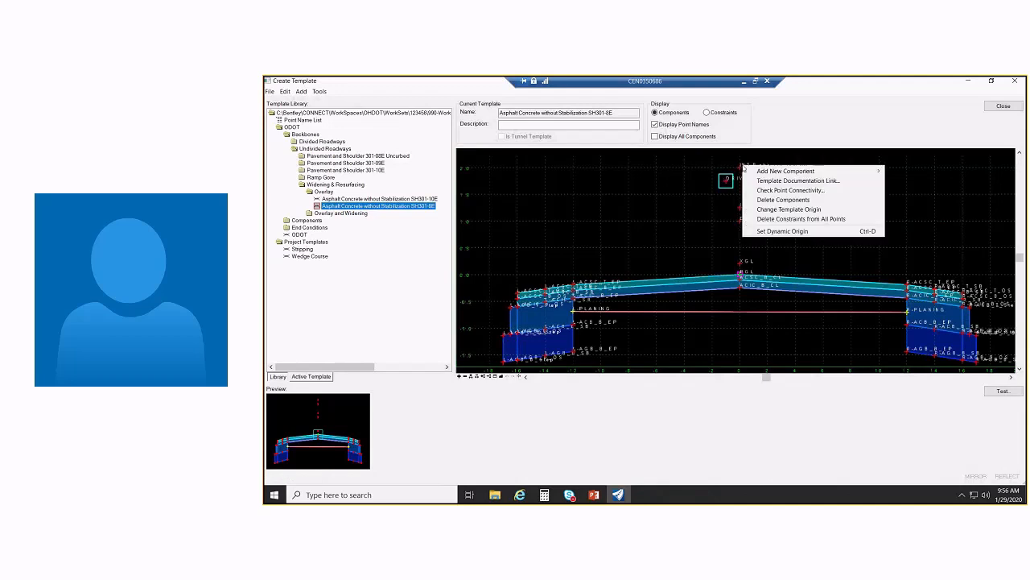
pyautogui.click(707, 173)
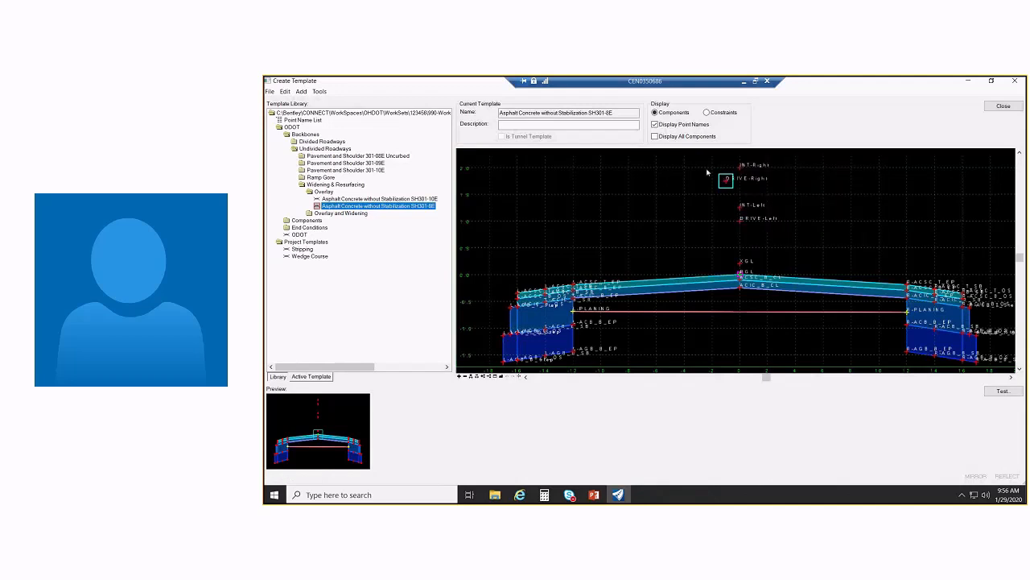
pyautogui.rightClick(741, 166)
pyautogui.moveTo(805, 295)
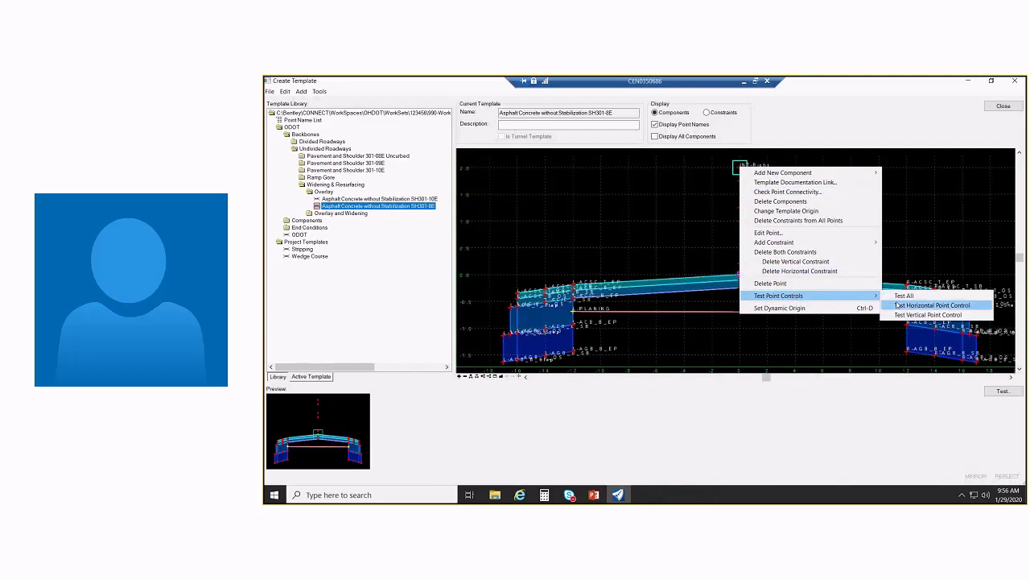
pyautogui.click(897, 304)
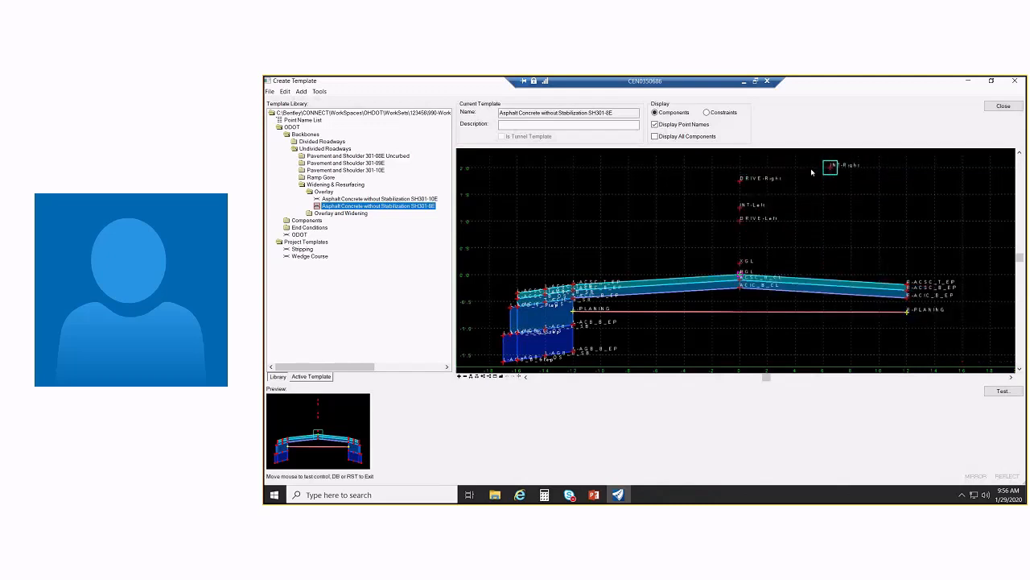
pyautogui.click(763, 171)
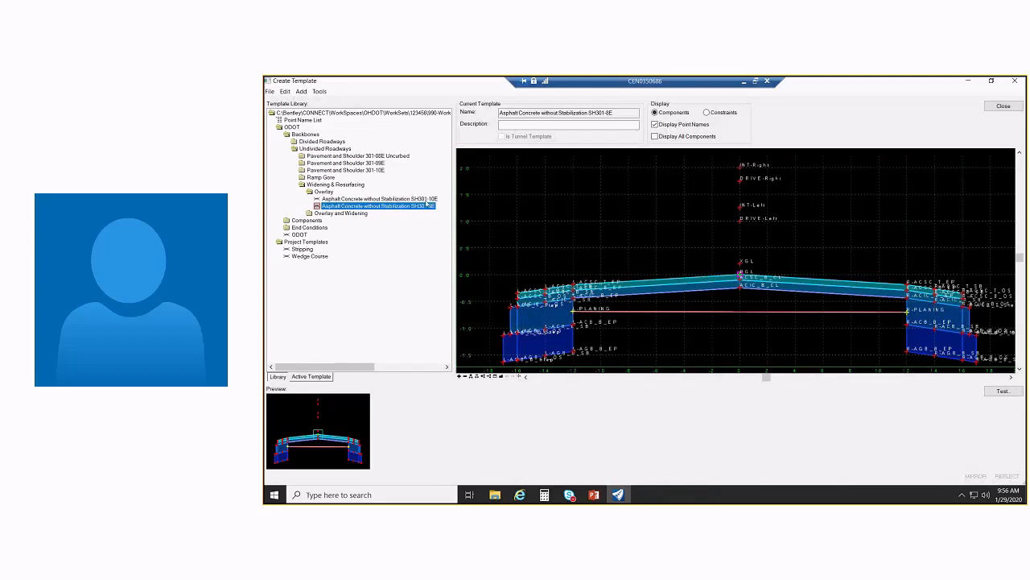
# Examine the SH301-10E overlay template and the three SH301-8E templates in the Overlay and Widening folder
pyautogui.click(427, 201)
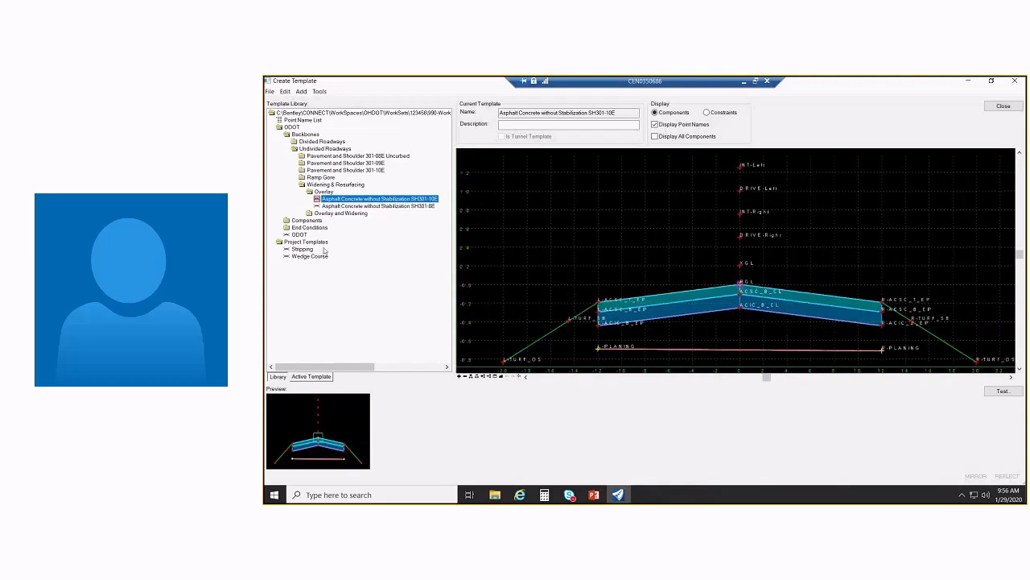
pyautogui.doubleClick(336, 214)
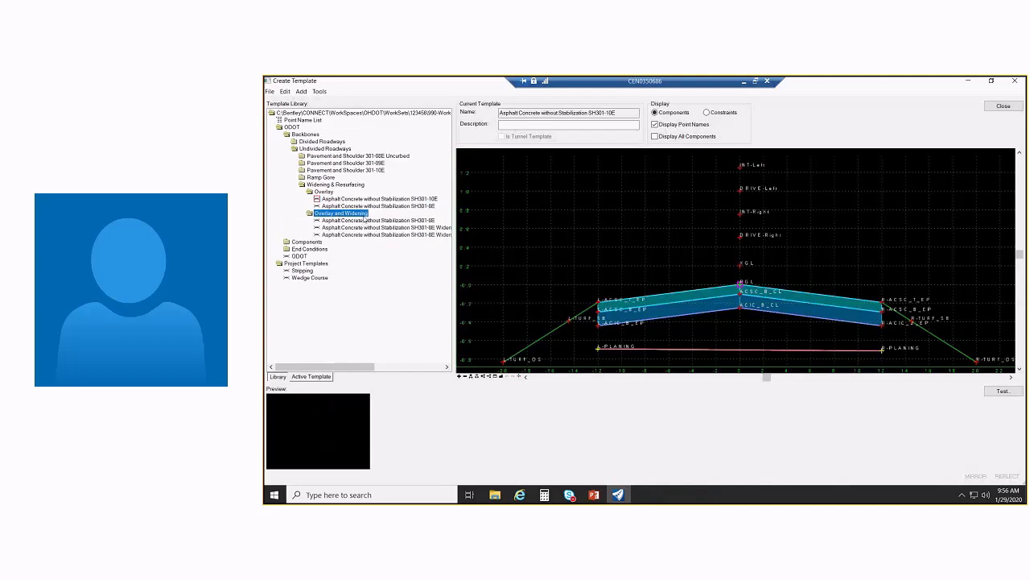
pyautogui.doubleClick(378, 220)
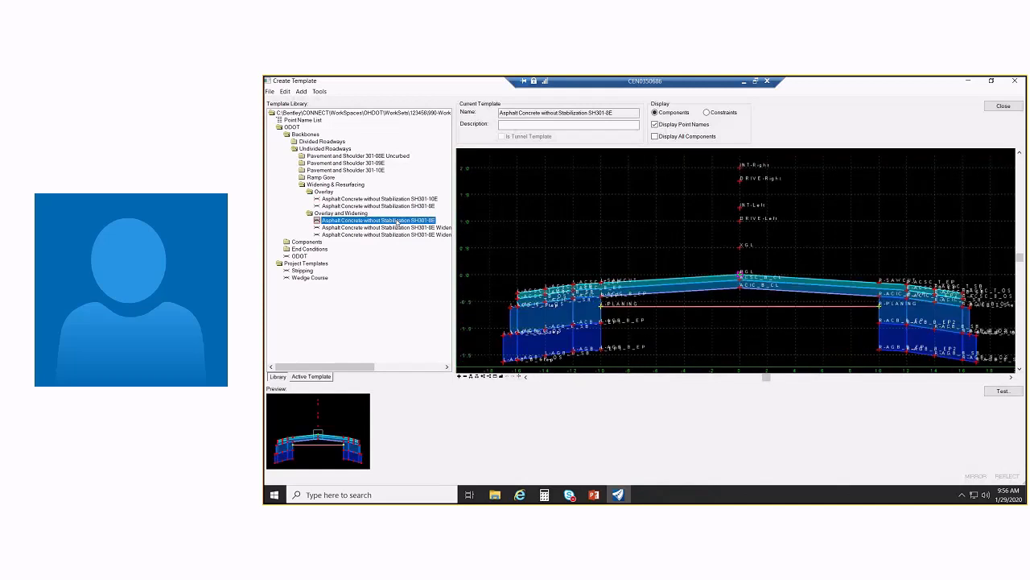
pyautogui.moveTo(628, 291)
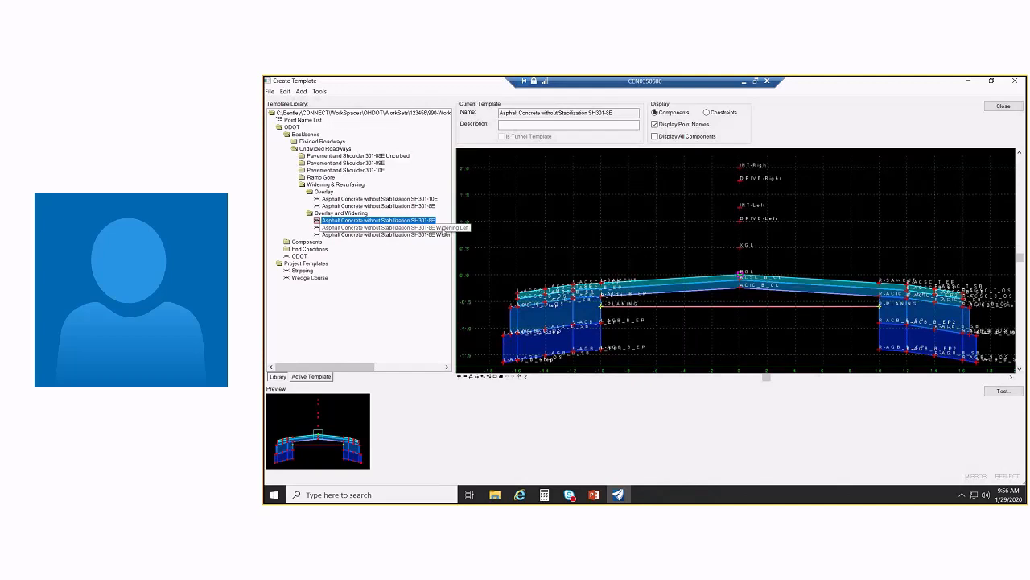
pyautogui.doubleClick(434, 228)
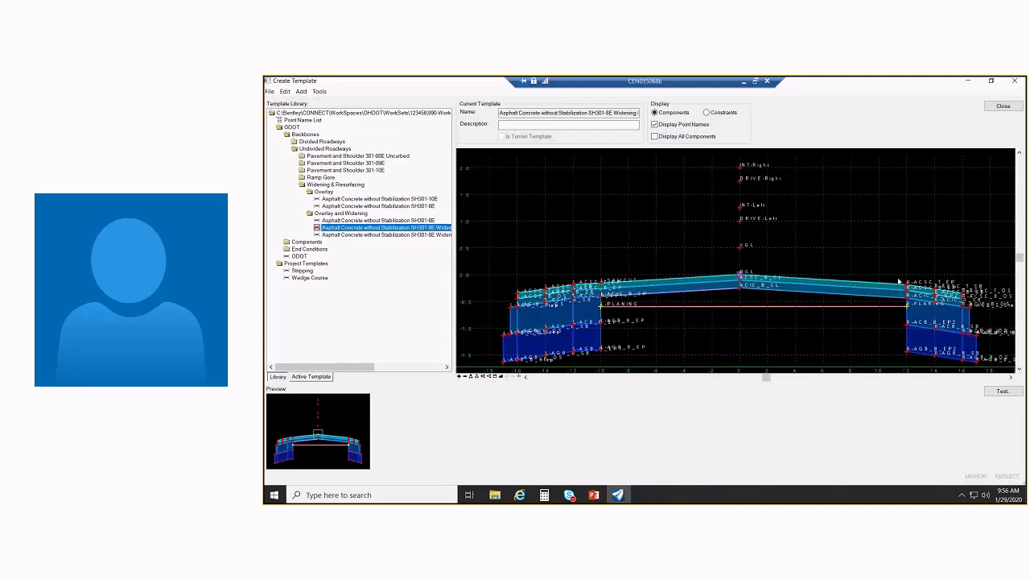
pyautogui.click(433, 235)
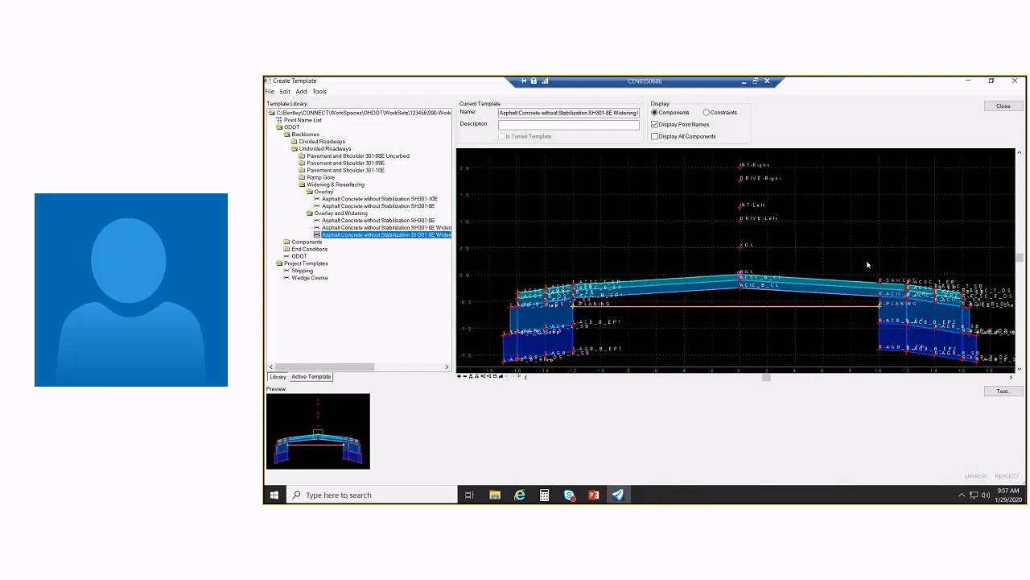
pyautogui.click(383, 221)
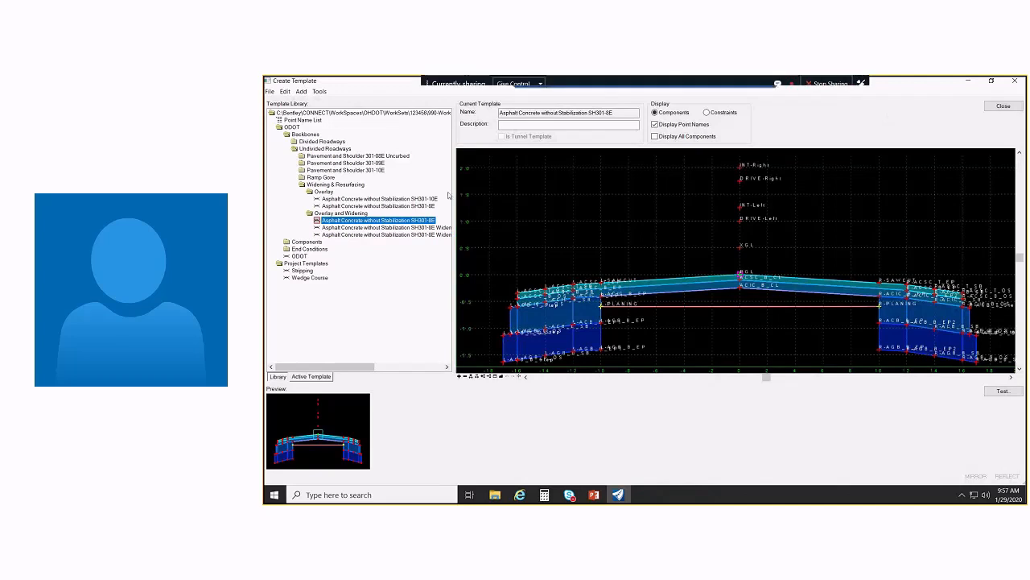
# Copy the Overlay template Asphalt Concrete without Stabilization SH301-8E into the Project Templates folder, make the copy active, and close the template editor
pyautogui.click(417, 206)
pyautogui.rightClick(420, 209)
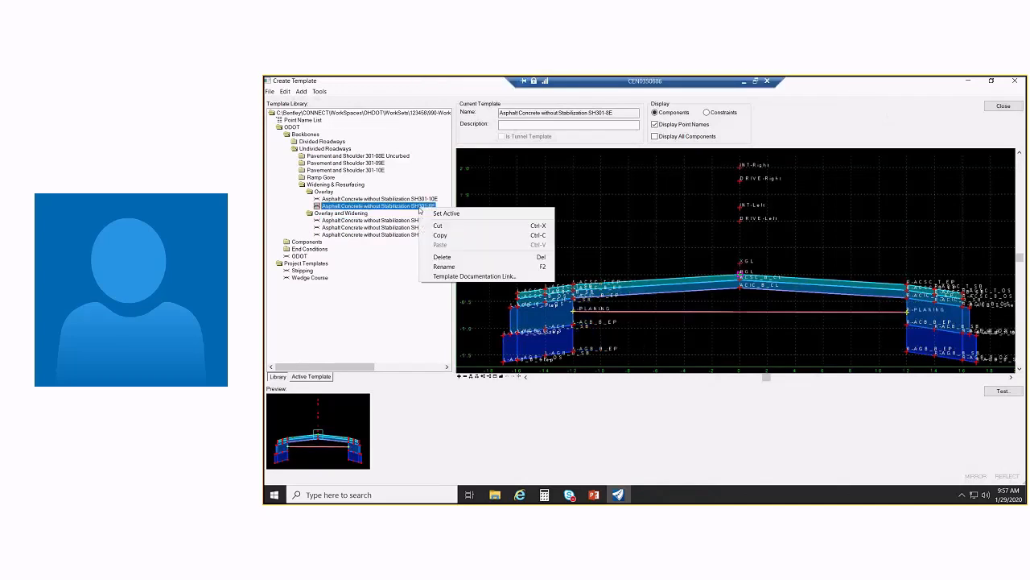
pyautogui.click(440, 235)
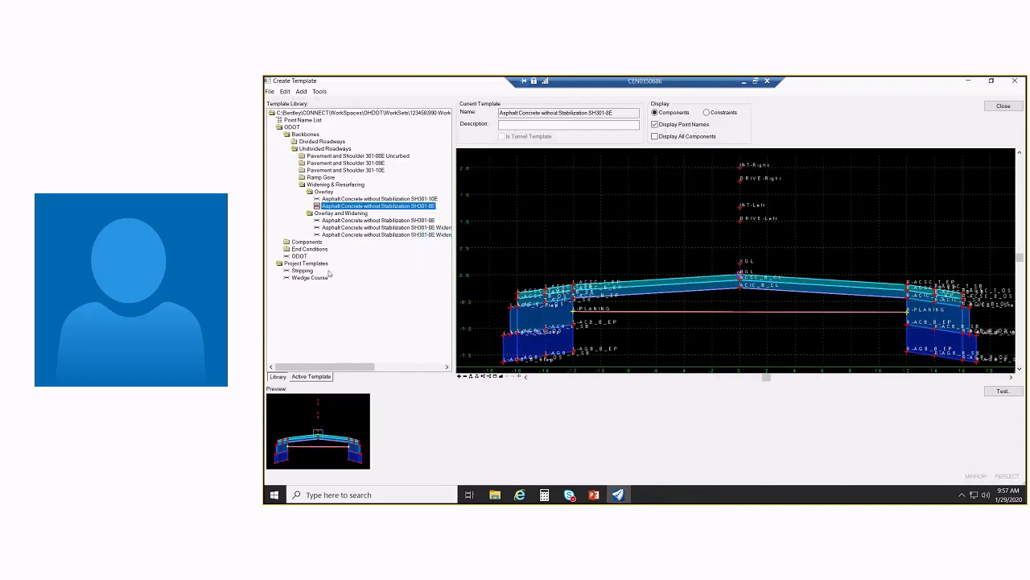
pyautogui.rightClick(324, 264)
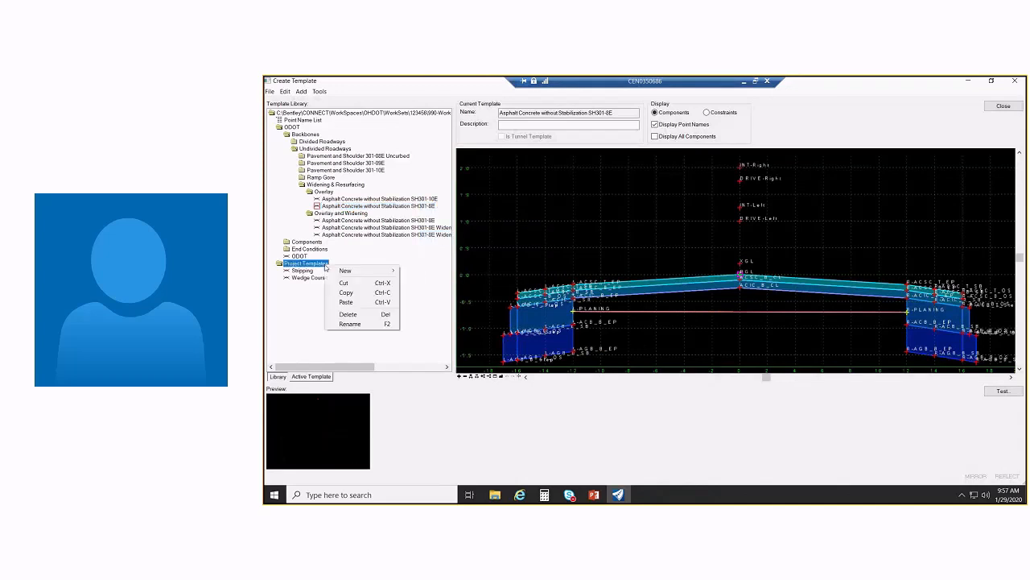
pyautogui.click(367, 302)
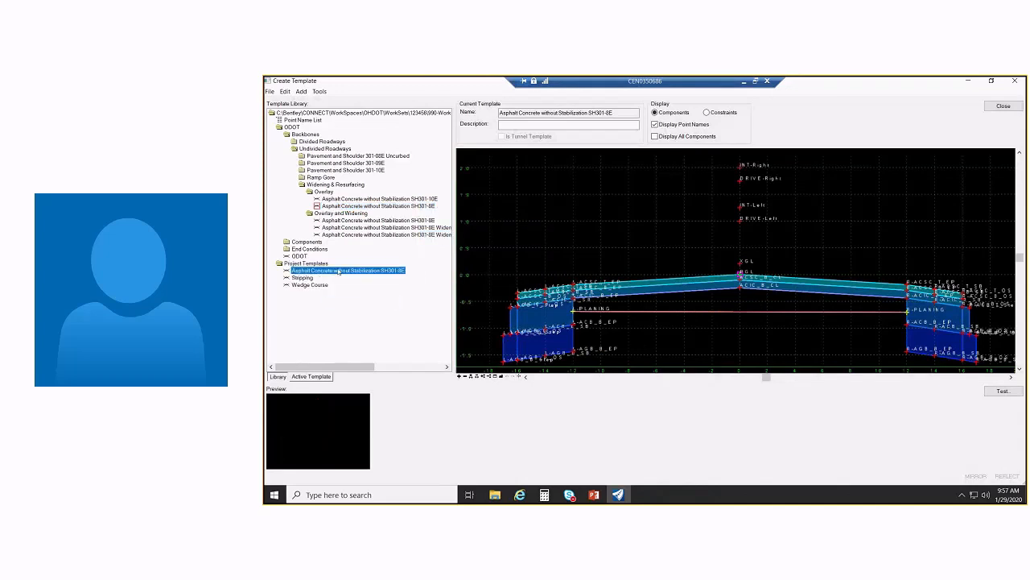
pyautogui.doubleClick(339, 272)
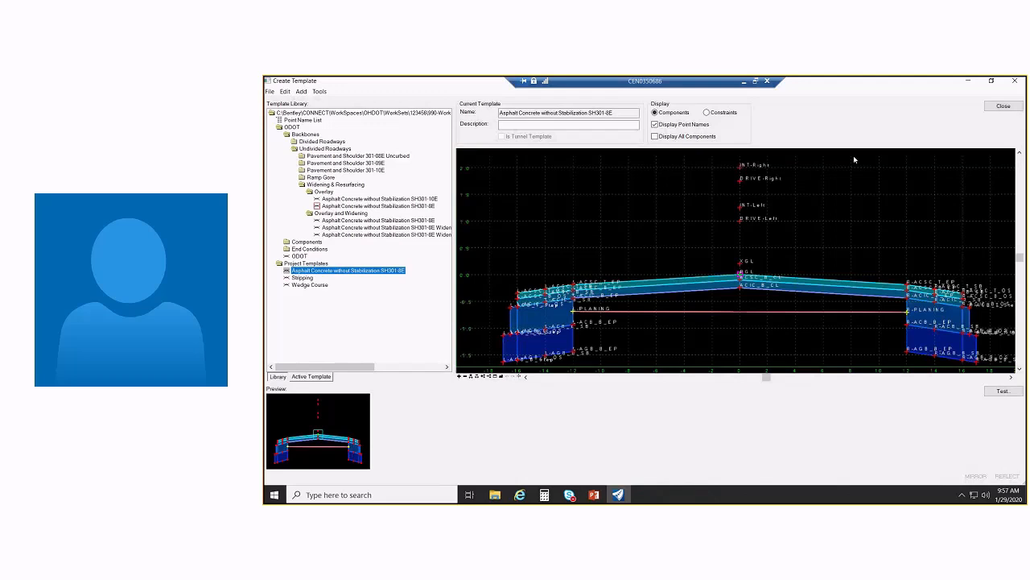
pyautogui.click(1003, 105)
pyautogui.click(642, 325)
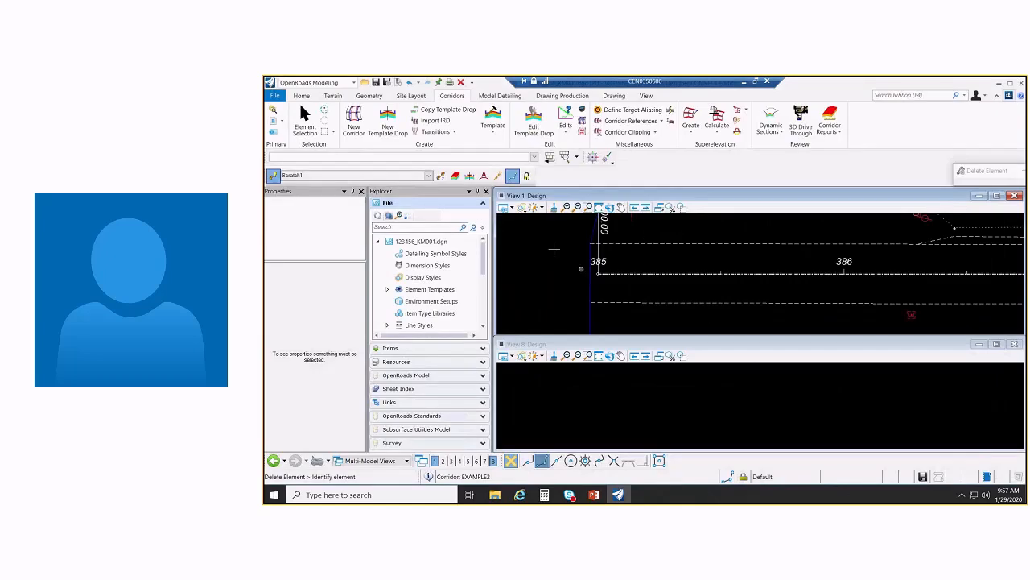
# Create a corridor named EXAMPLE along the CLP_S185 alignment, using its active profile and the Conceptual feature definition
pyautogui.press('Escape')
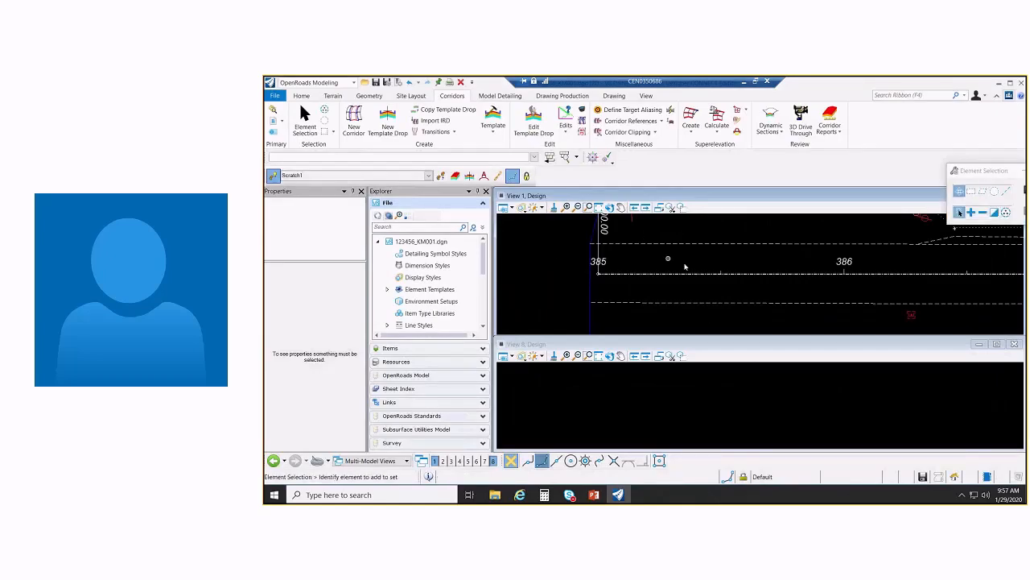
pyautogui.click(685, 268)
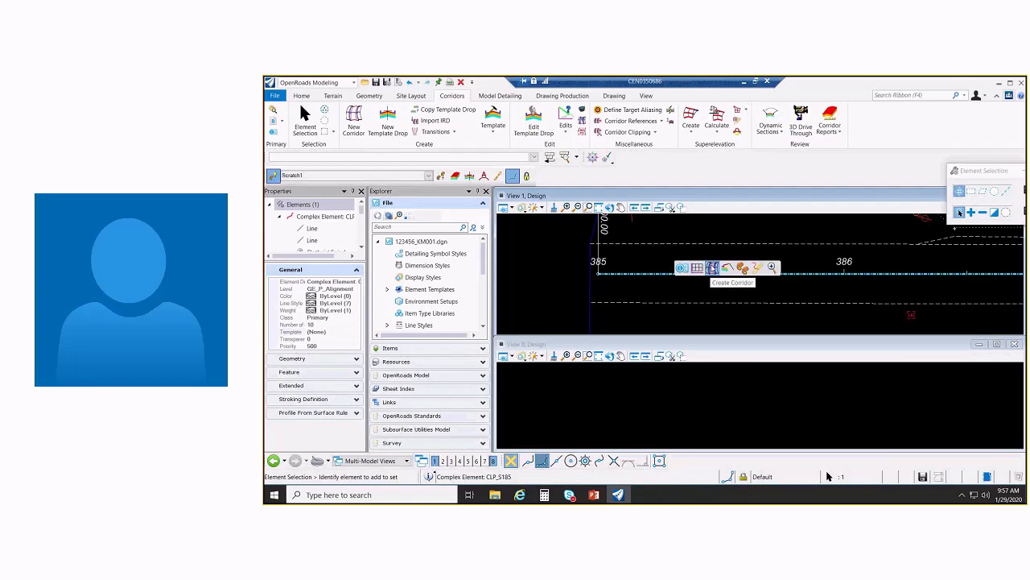
pyautogui.click(713, 268)
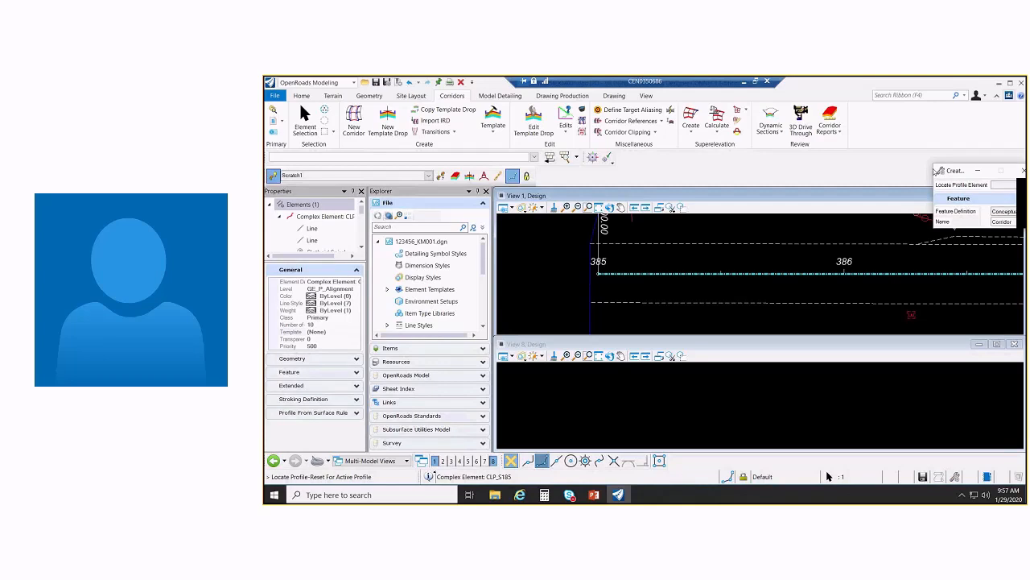
pyautogui.moveTo(935, 171); pyautogui.dragTo(814, 172)
pyautogui.click(907, 185)
pyautogui.click(905, 196)
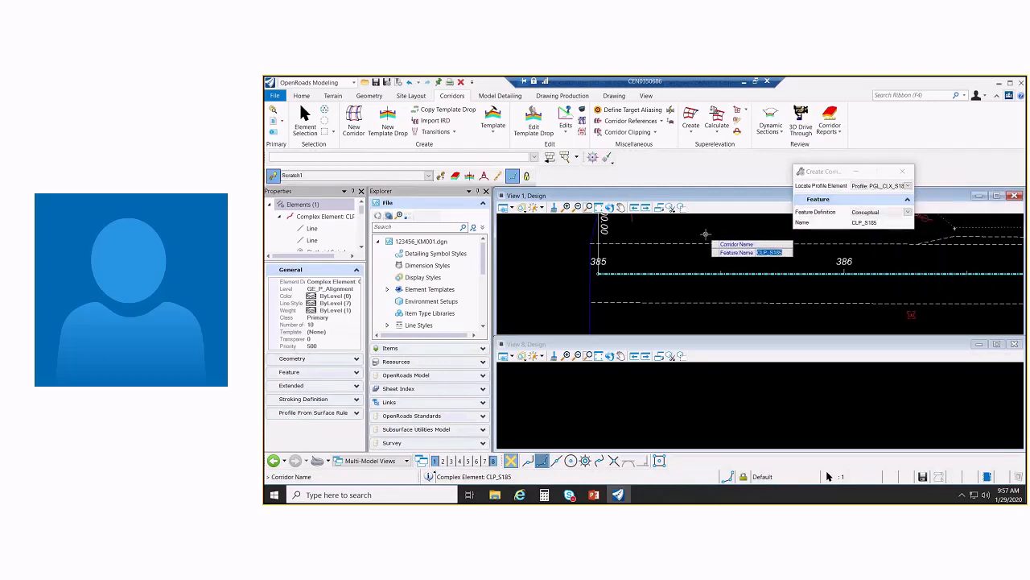
pyautogui.write('EXAMPLE')
pyautogui.press('Return')
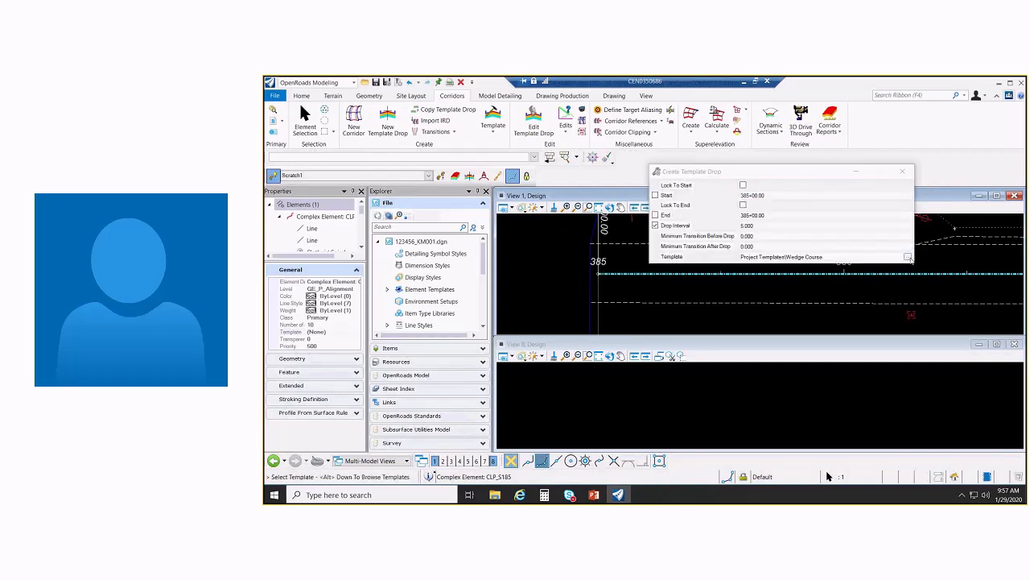
# Choose Asphalt Concrete without Stabilization SH301-8E from Project Templates as the template for the corridor's template drop
pyautogui.click(908, 257)
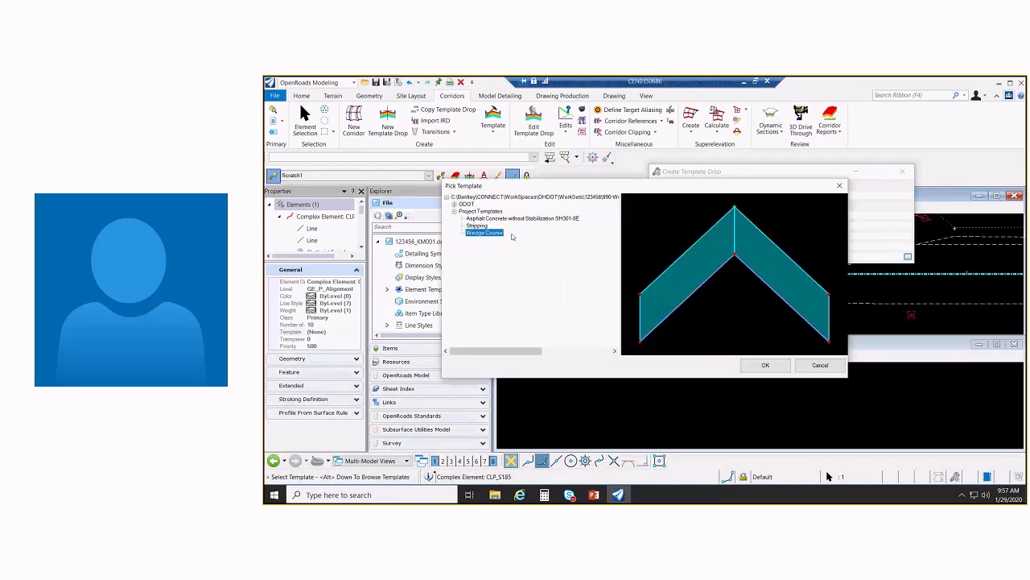
pyautogui.click(516, 219)
pyautogui.click(765, 365)
# Place the template drop from station 385+50 to 395+00, accepting the 5.000 drop interval and zero transitions
pyautogui.click(680, 294)
pyautogui.write('385+50')
pyautogui.press('Return')
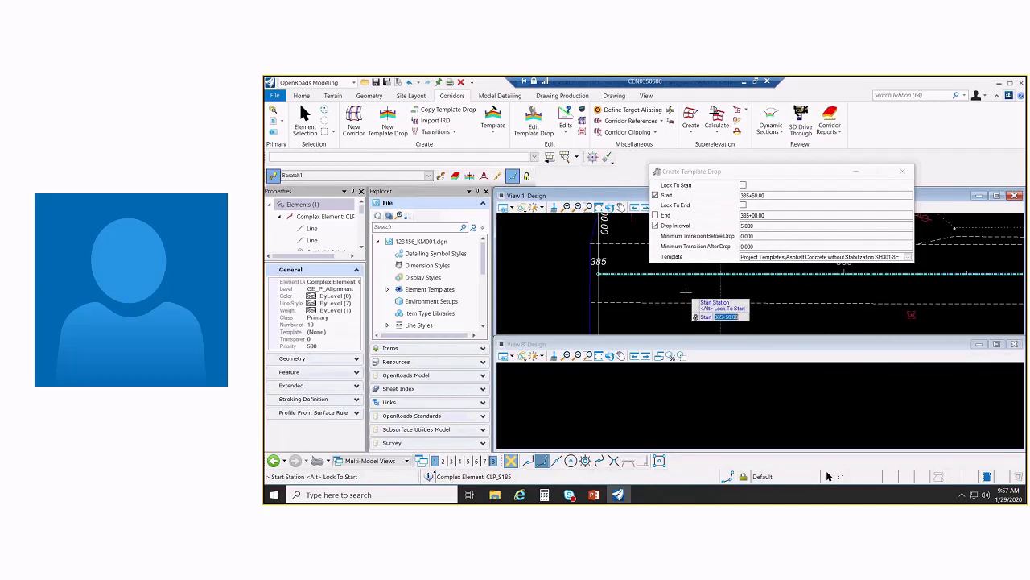
pyautogui.write('3')
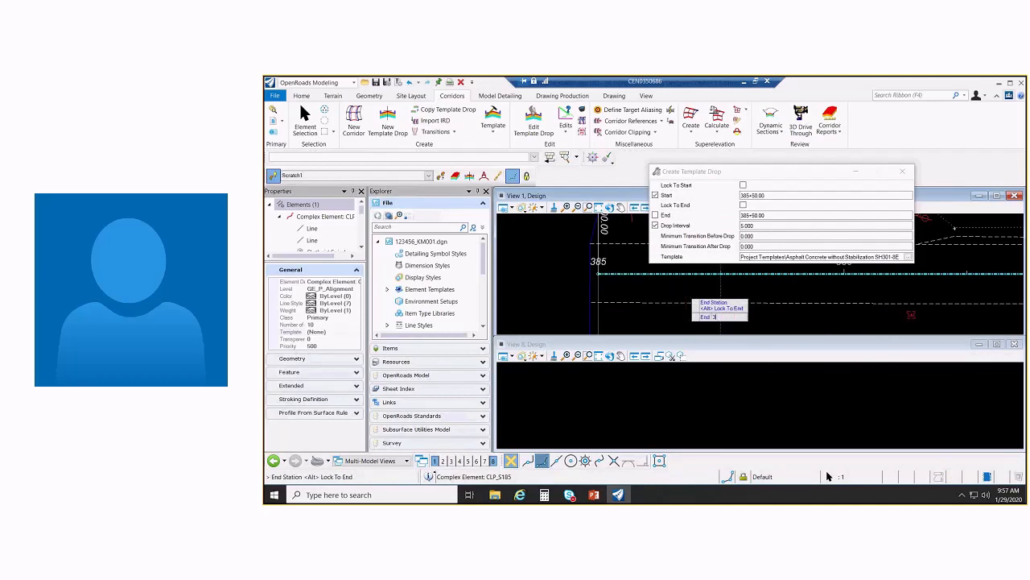
pyautogui.write('95+00')
pyautogui.press('Return')
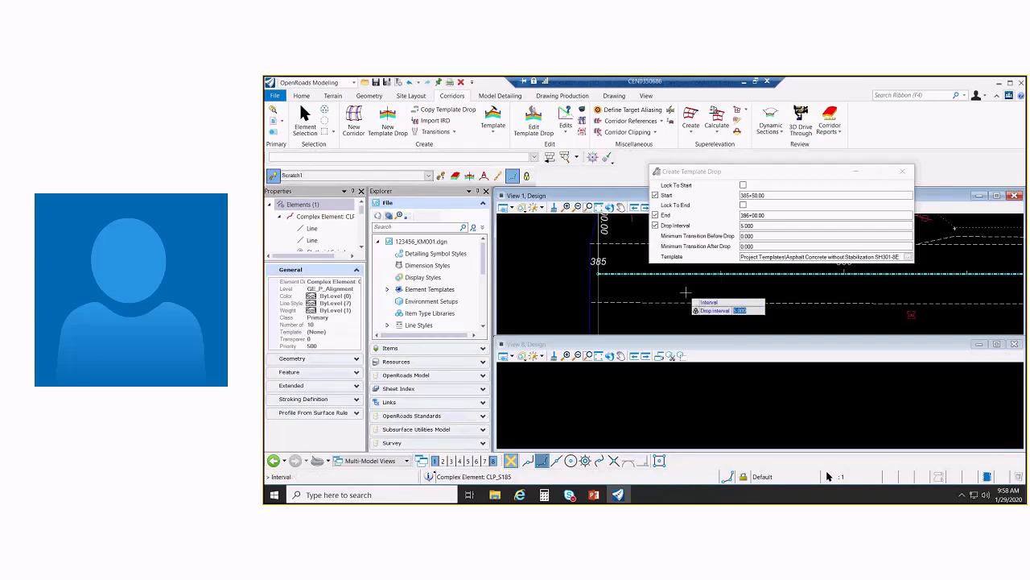
pyautogui.press('Return')
pyautogui.press('Return')
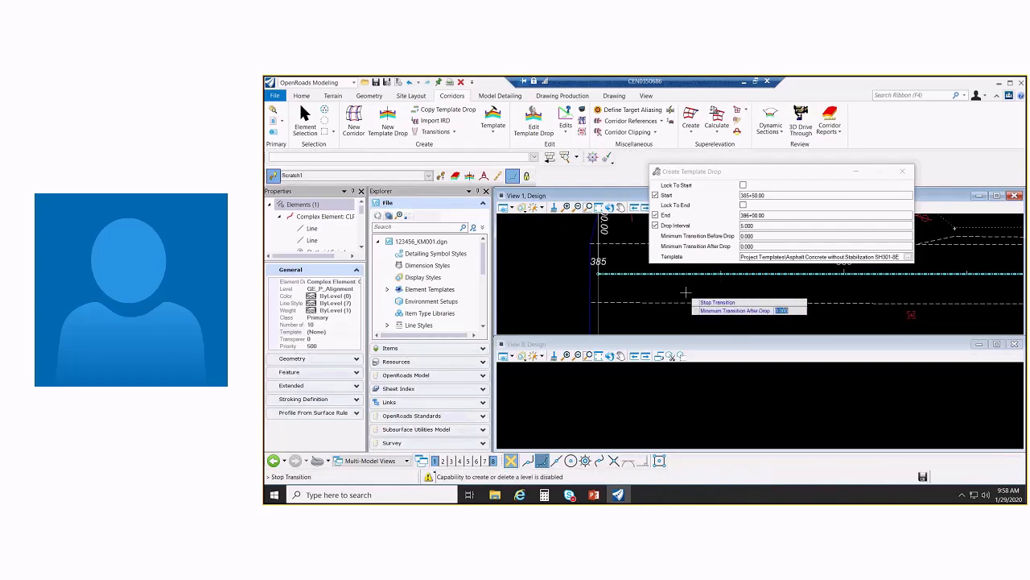
pyautogui.press('Return')
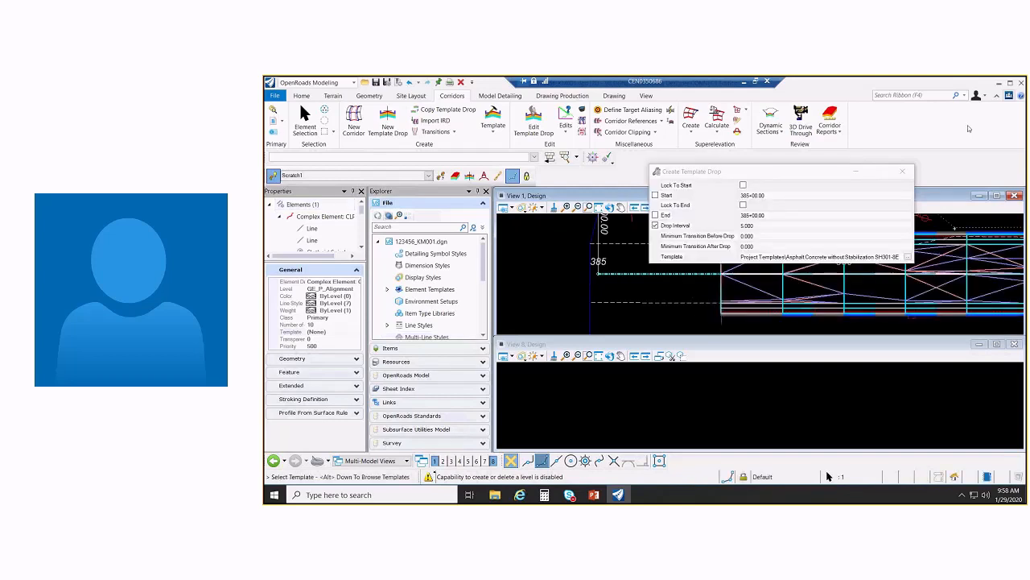
pyautogui.click(902, 170)
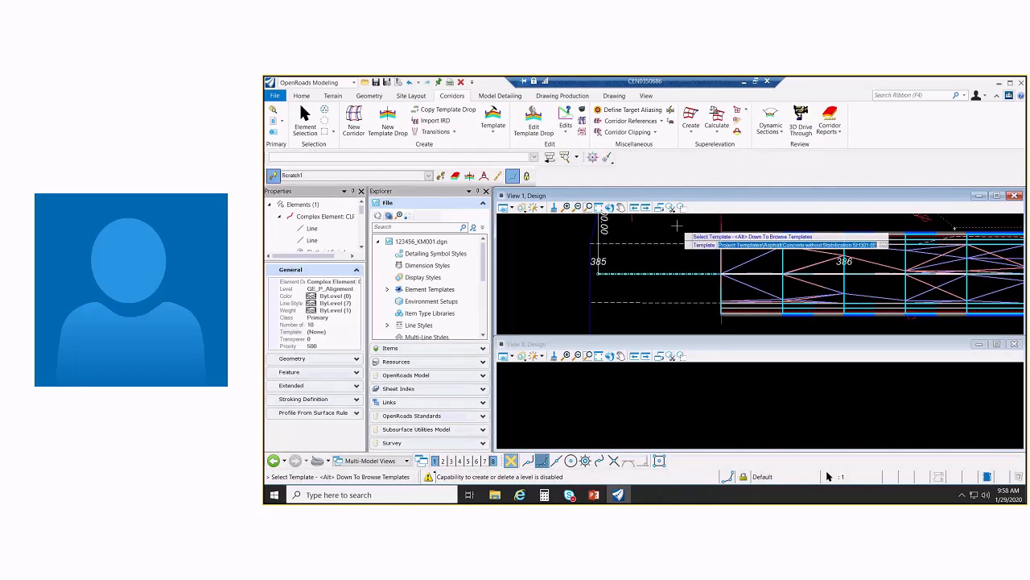
# Open a dynamic cross-section view of the EXAMPLE corridor in View 8
pyautogui.rightClick(541, 244)
pyautogui.moveTo(563, 250)
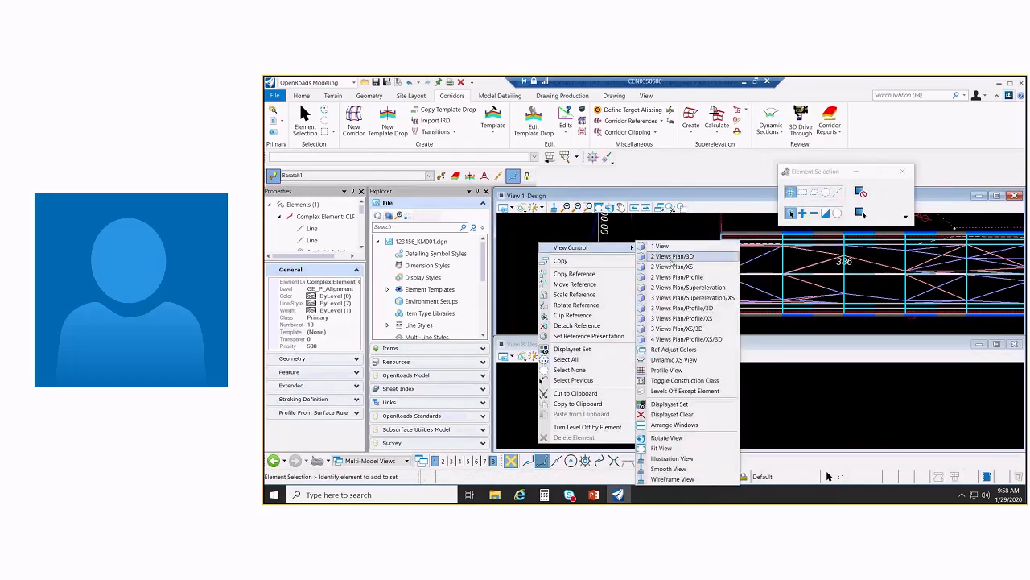
pyautogui.click(711, 318)
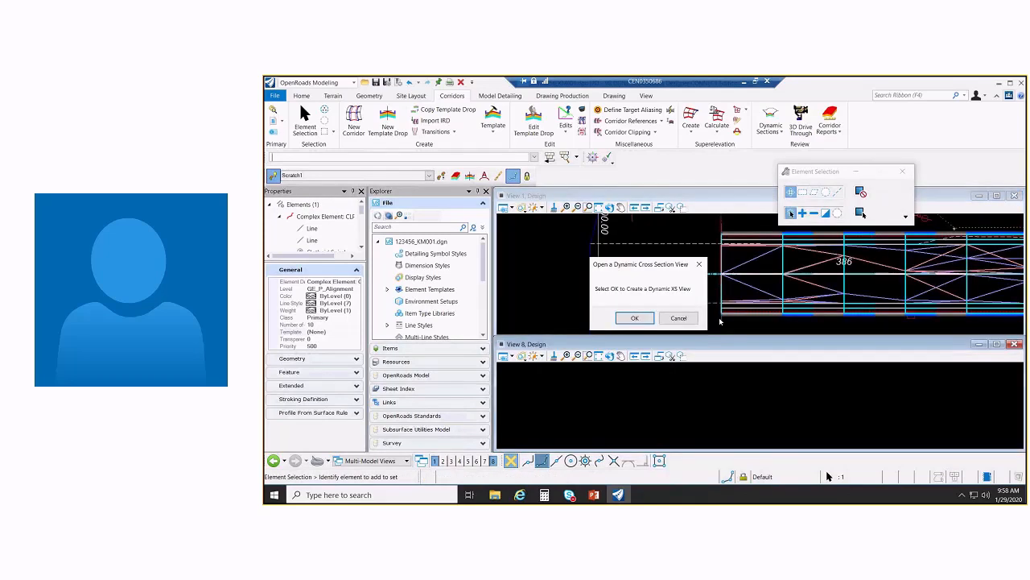
pyautogui.press('Return')
pyautogui.click(721, 319)
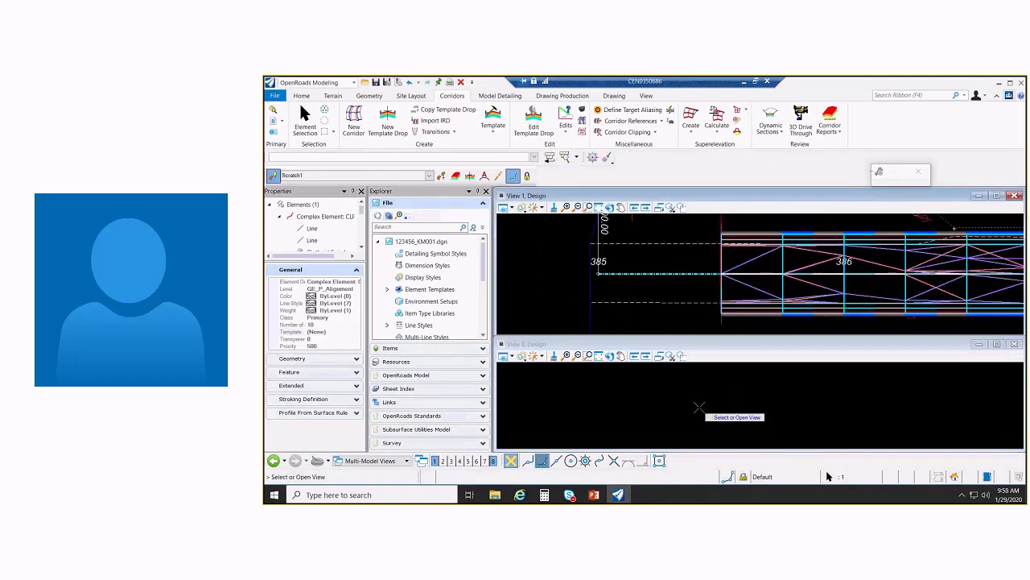
pyautogui.click(698, 408)
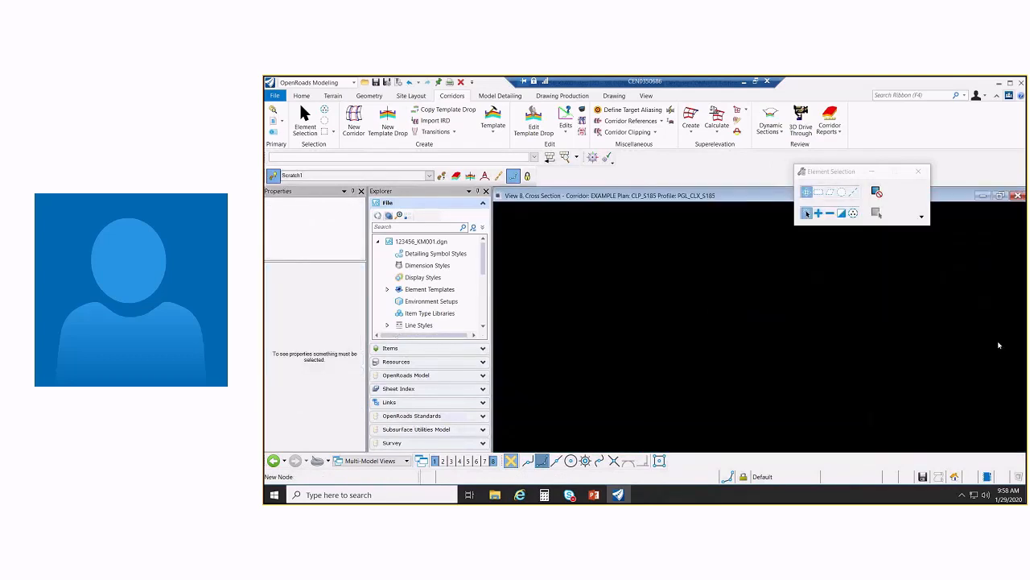
# Examine how the overlay and planing components fit the existing pavement in the cross sections from station 385+50 to 386+25
pyautogui.scroll(5, 765, 260)
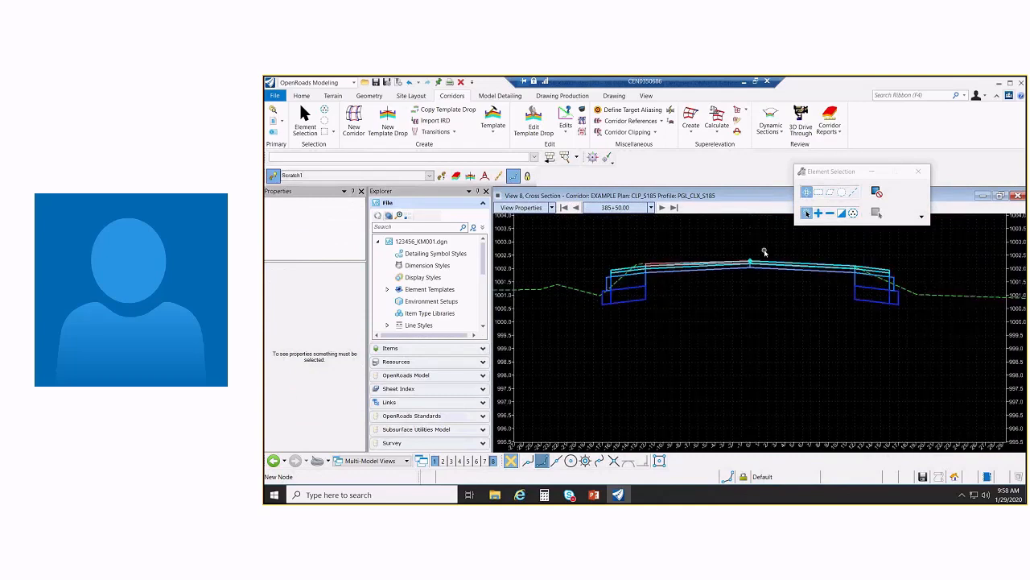
pyautogui.rightClick(771, 257)
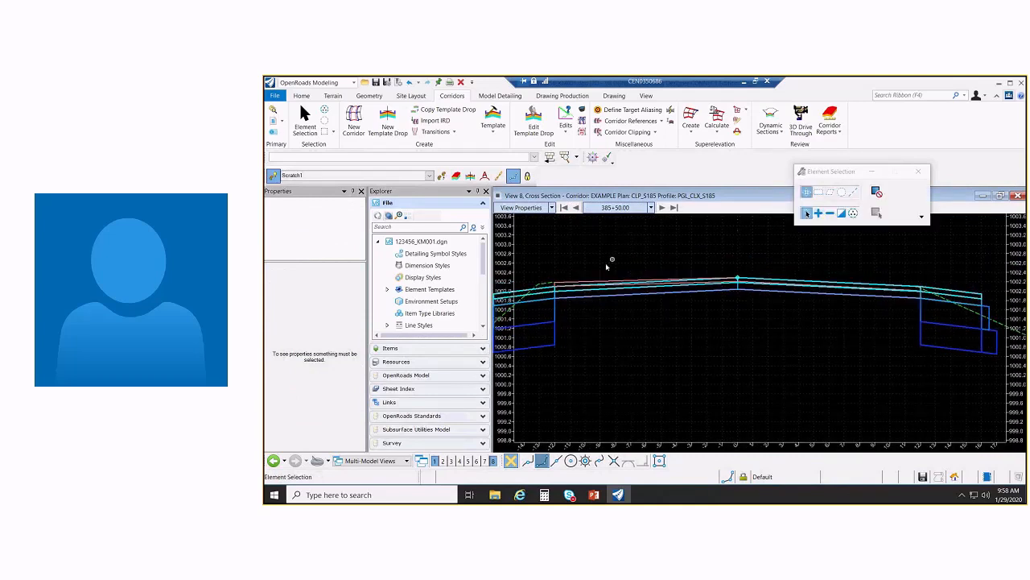
pyautogui.moveTo(592, 282)
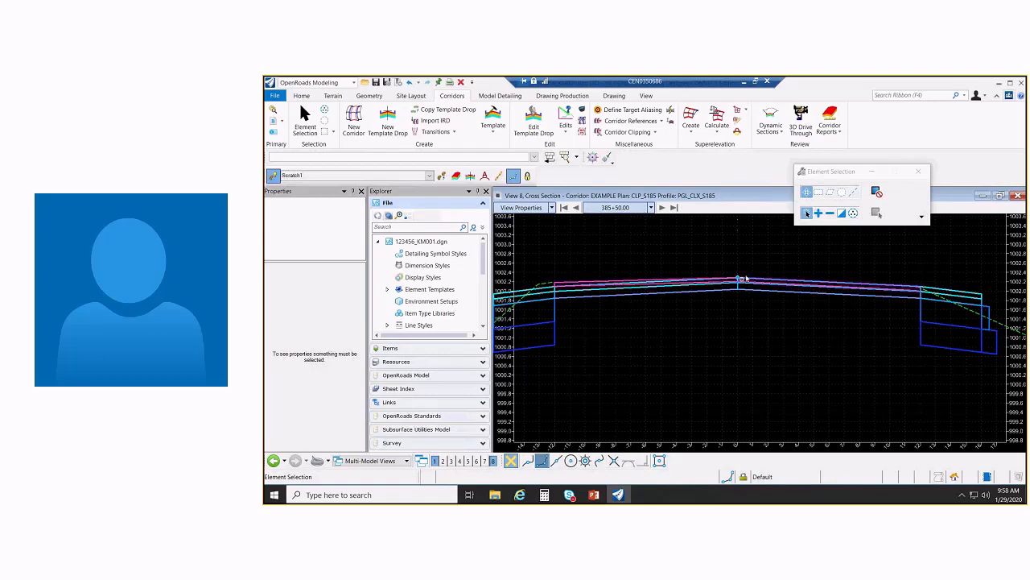
pyautogui.click(662, 208)
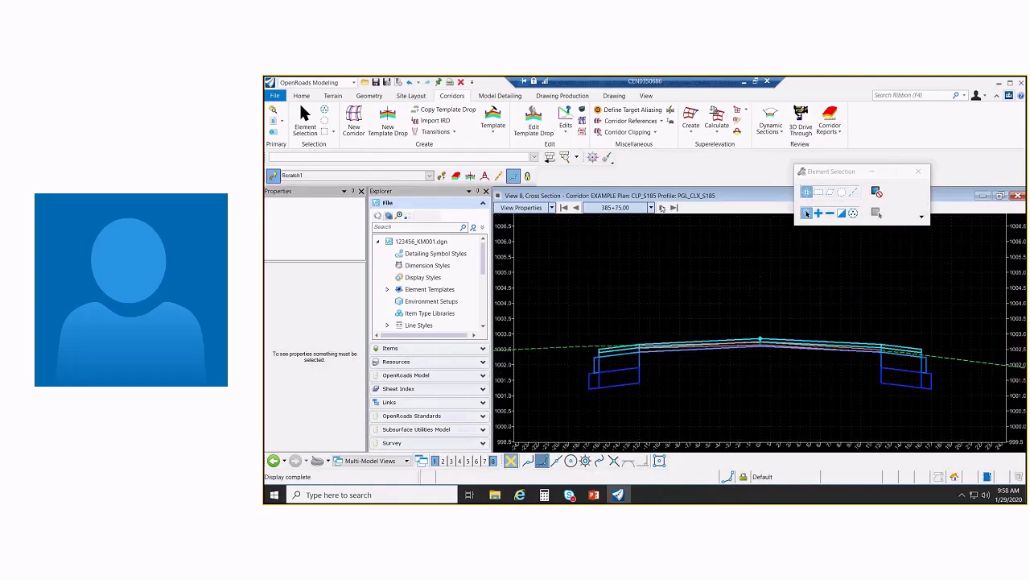
pyautogui.click(662, 208)
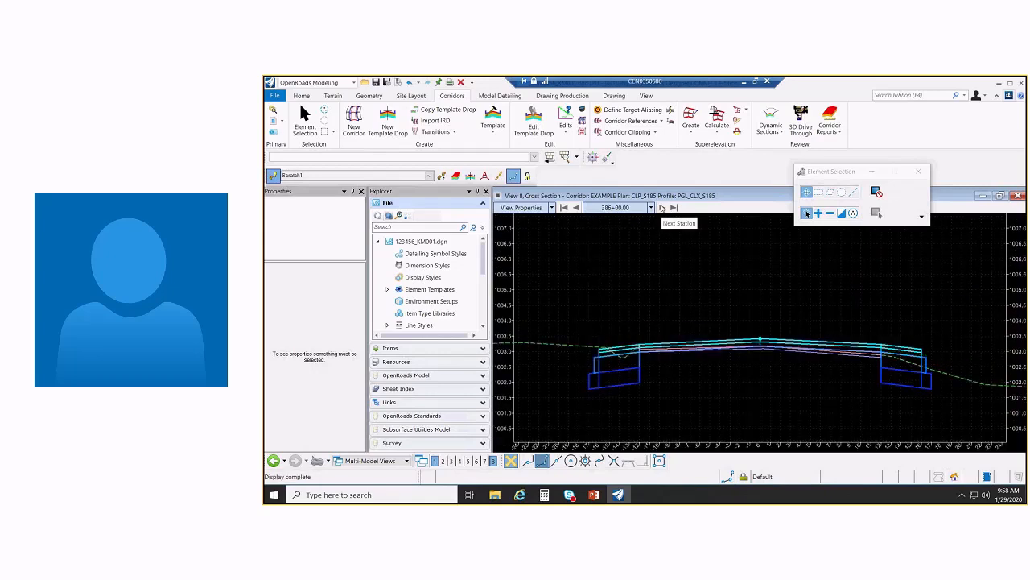
pyautogui.click(661, 208)
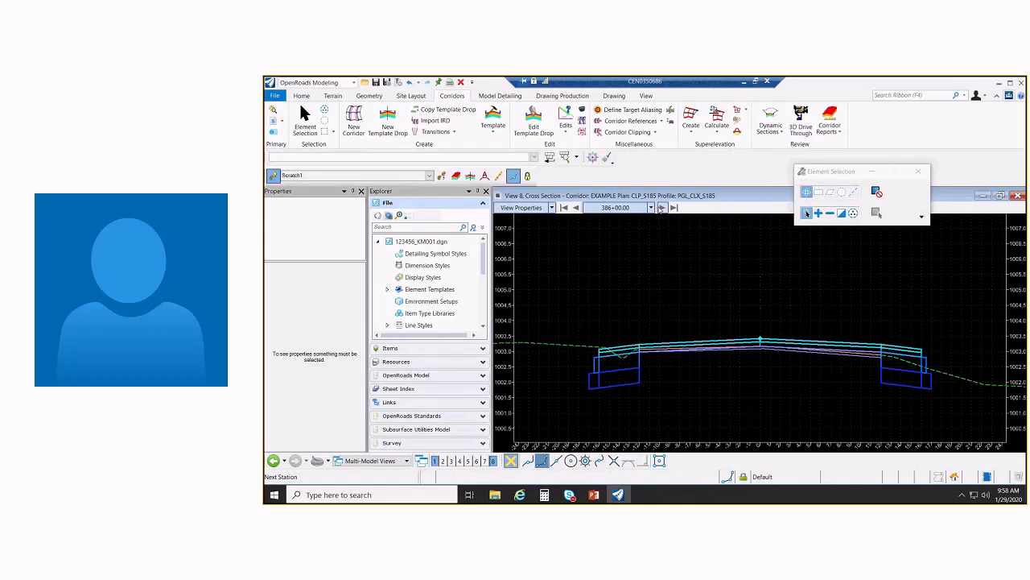
pyautogui.click(662, 208)
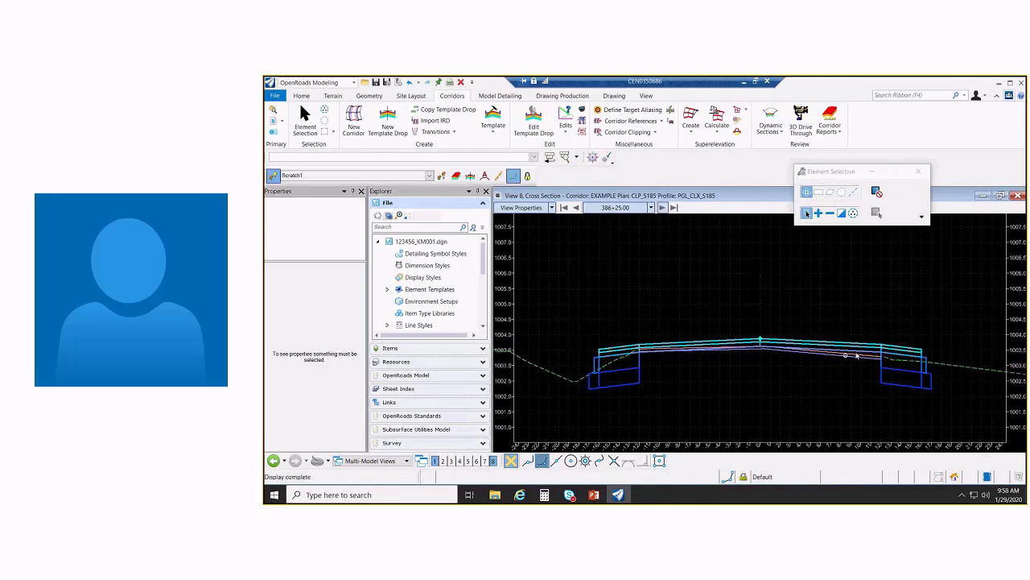
pyautogui.scroll(2, 856, 354)
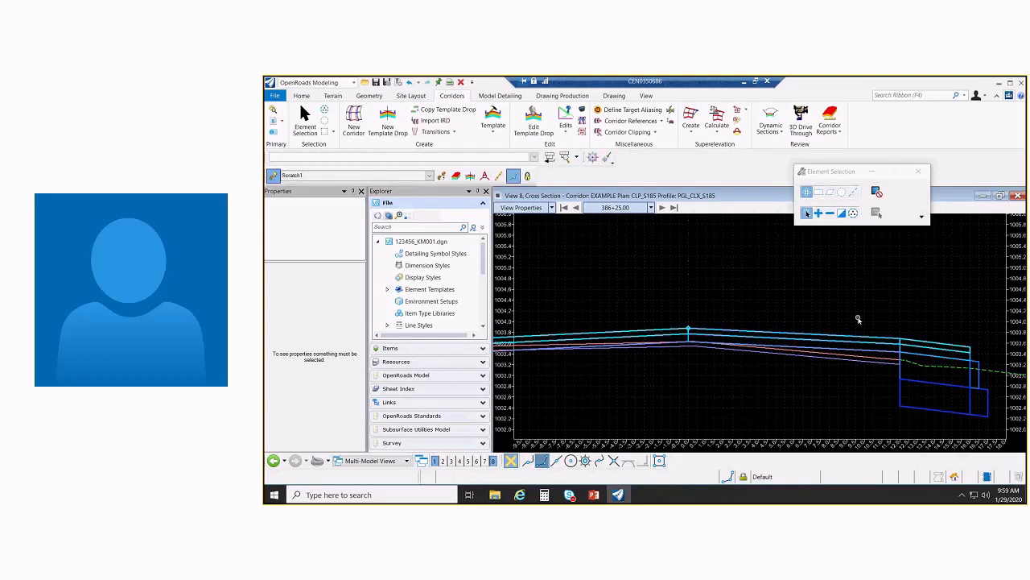
pyautogui.scroll(-2, 696, 300)
pyautogui.moveTo(698, 297); pyautogui.dragTo(752, 291, button='middle')
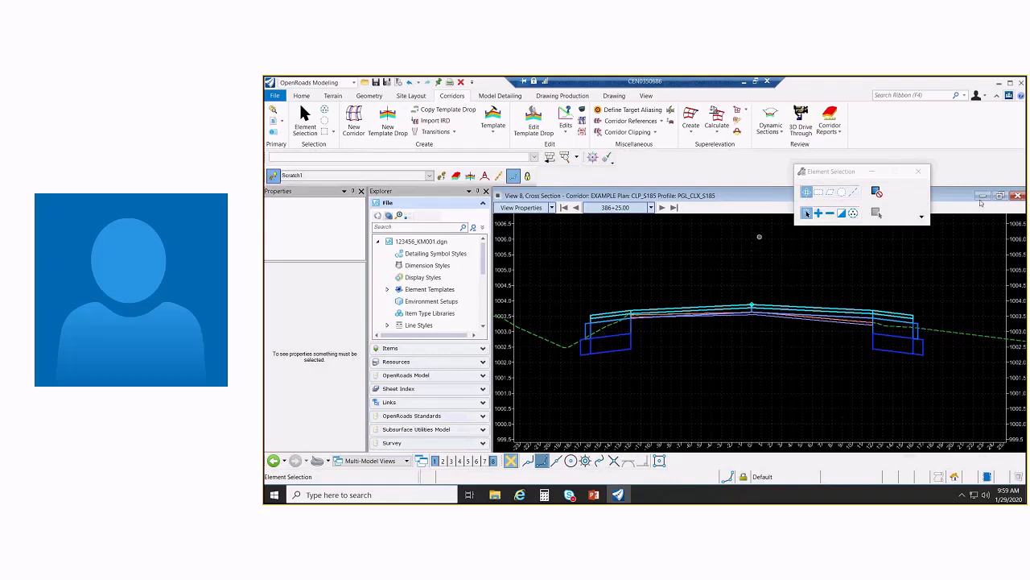
# Restore the tiled plan and cross-section views and examine the left pavement edge at station 386+25
pyautogui.click(1001, 195)
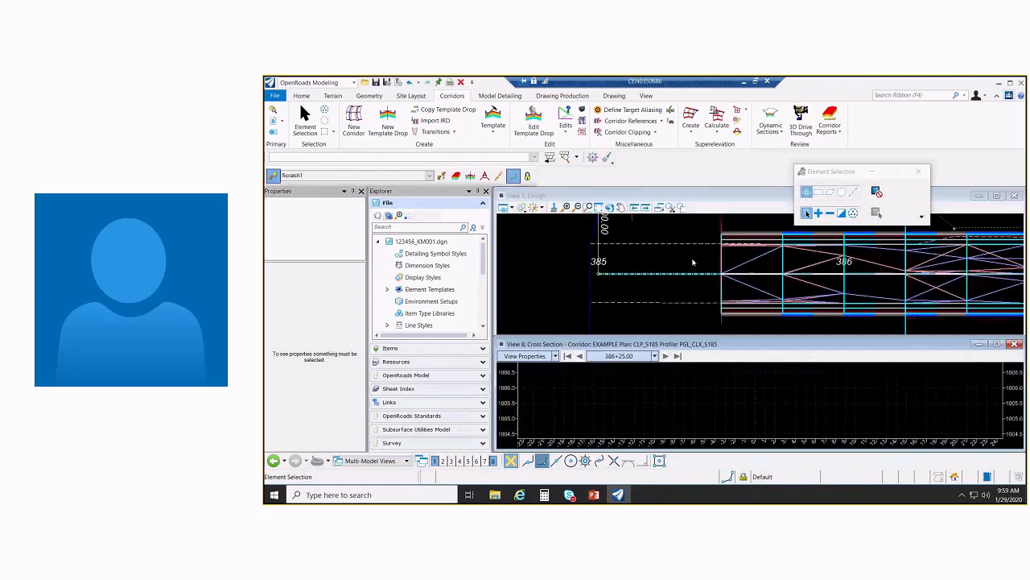
pyautogui.scroll(-1, 692, 262)
pyautogui.scroll(-1, 681, 259)
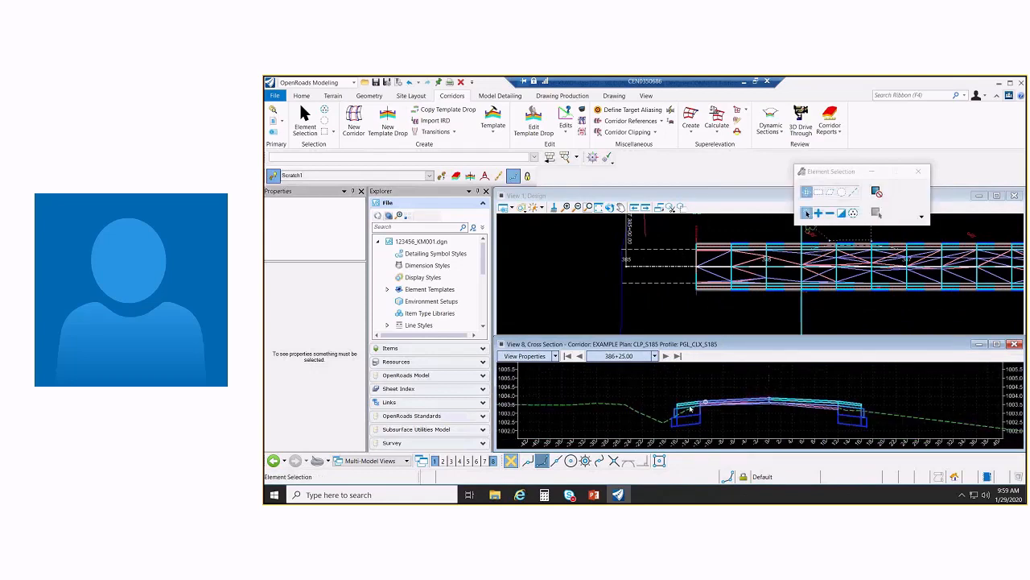
pyautogui.scroll(3, 689, 409)
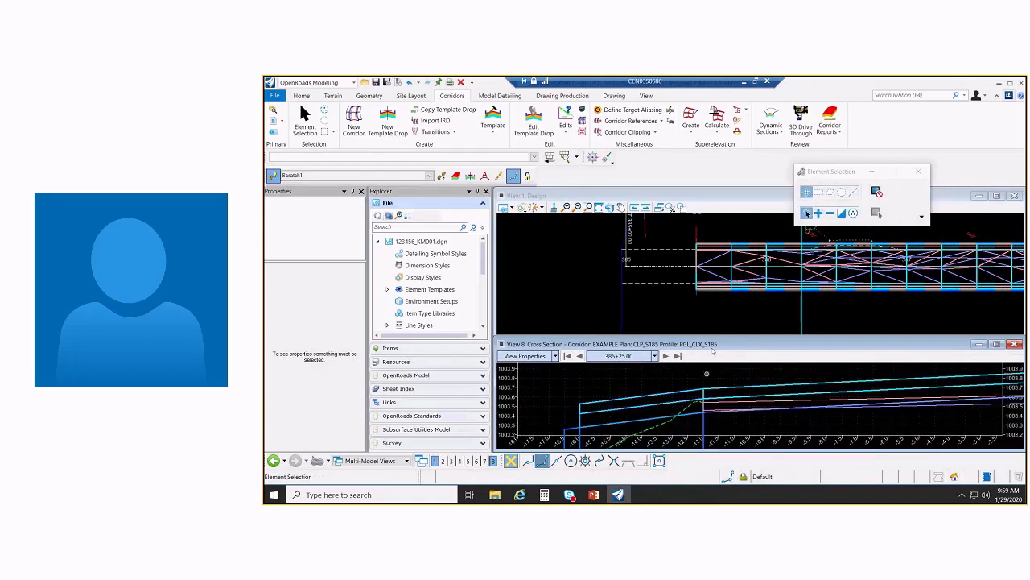
pyautogui.click(713, 314)
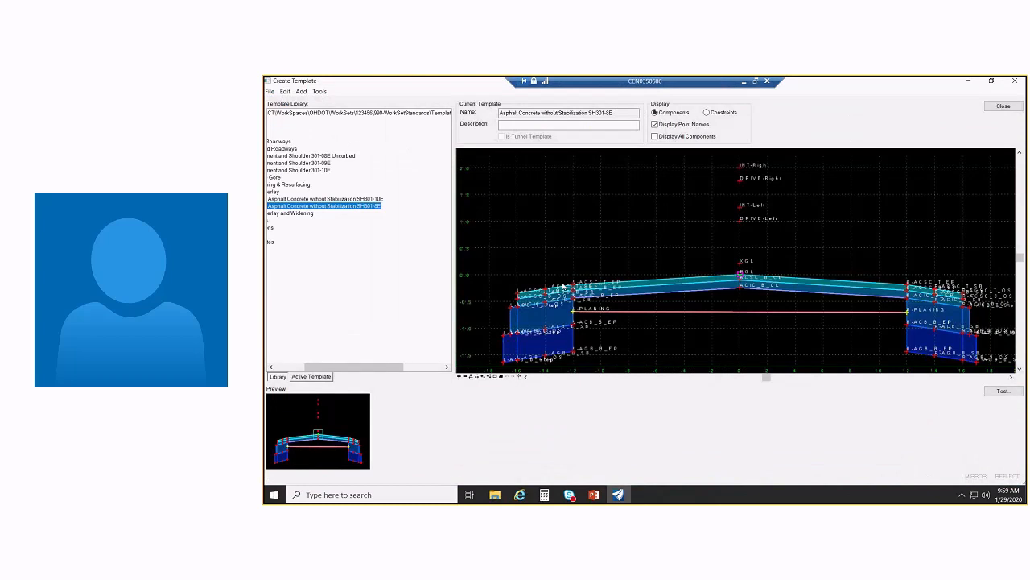
# Review the Horizontal Feature Constraint options of template point L-ACSC_T_EP without applying them and close the template editor
pyautogui.doubleClick(565, 286)
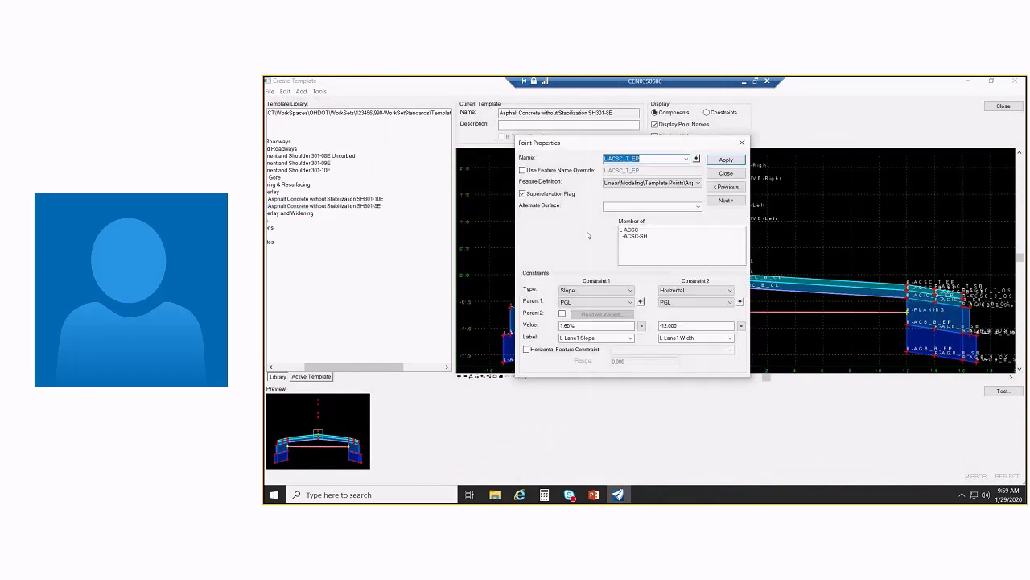
pyautogui.click(526, 349)
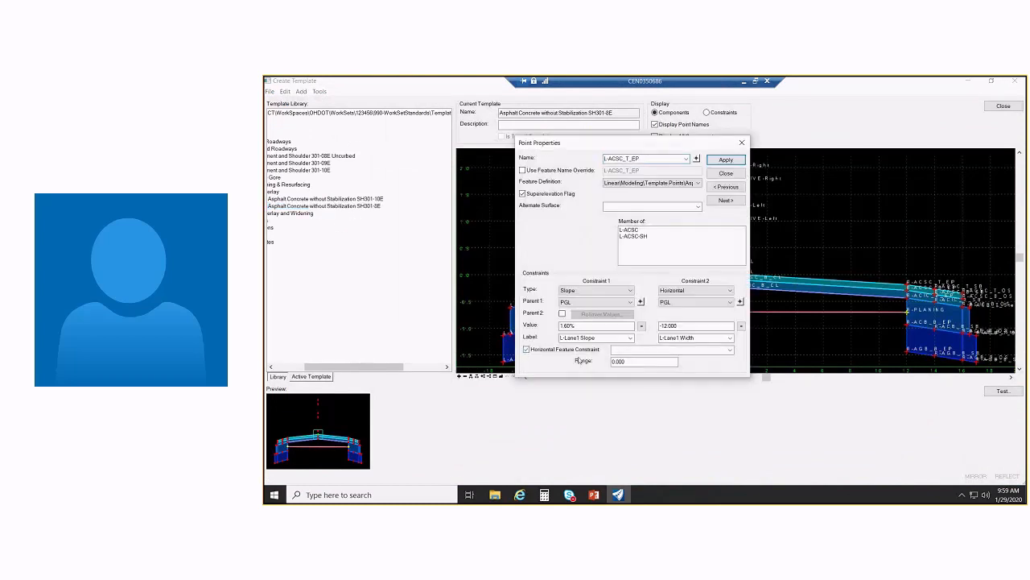
pyautogui.click(730, 350)
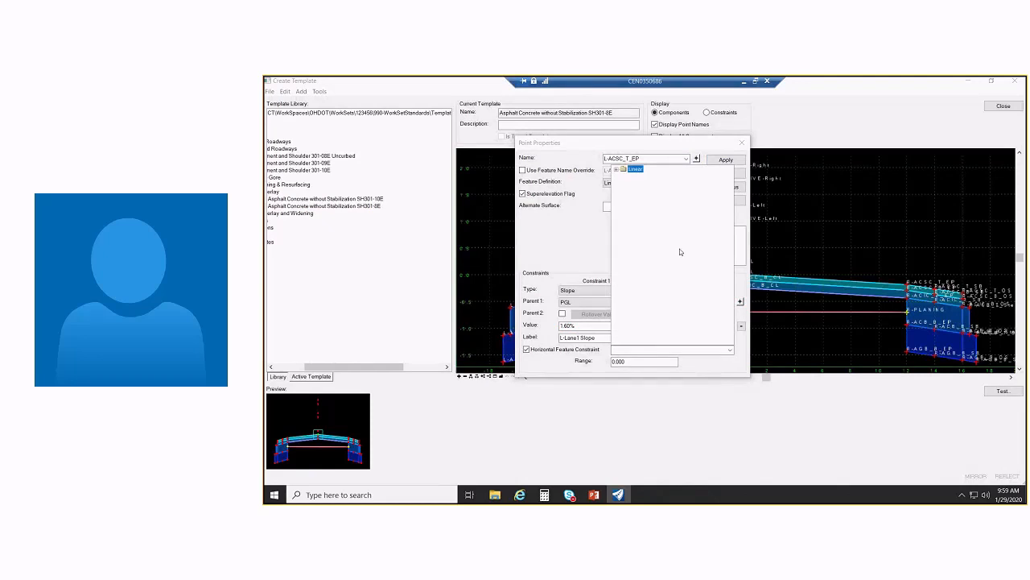
pyautogui.click(595, 188)
pyautogui.click(735, 173)
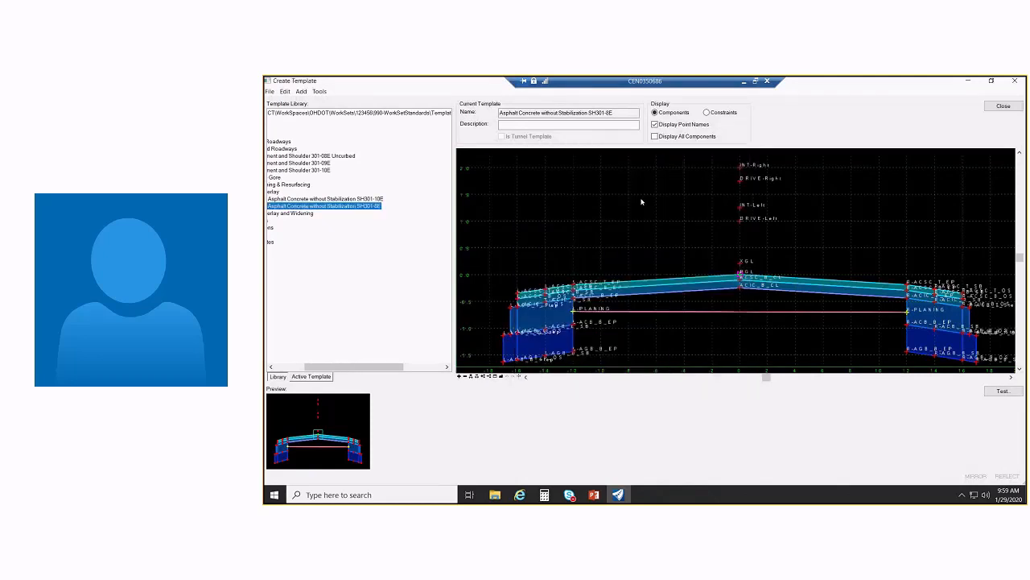
pyautogui.click(1002, 106)
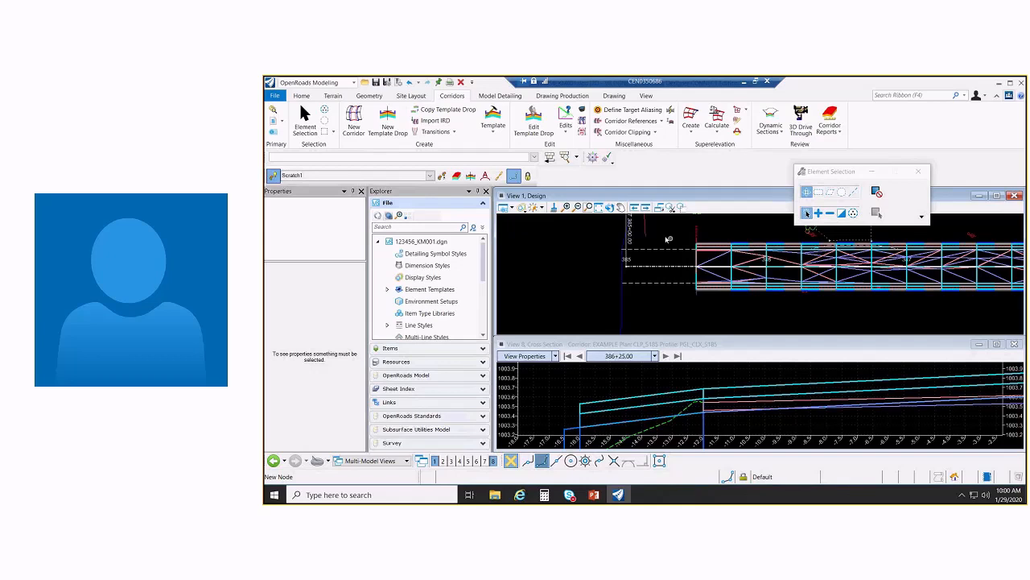
# Turn off the display of the Design-3D-1 reference so that only the plan linework shows
pyautogui.scroll(2, 668, 240)
pyautogui.moveTo(656, 239); pyautogui.dragTo(633, 233, button='middle')
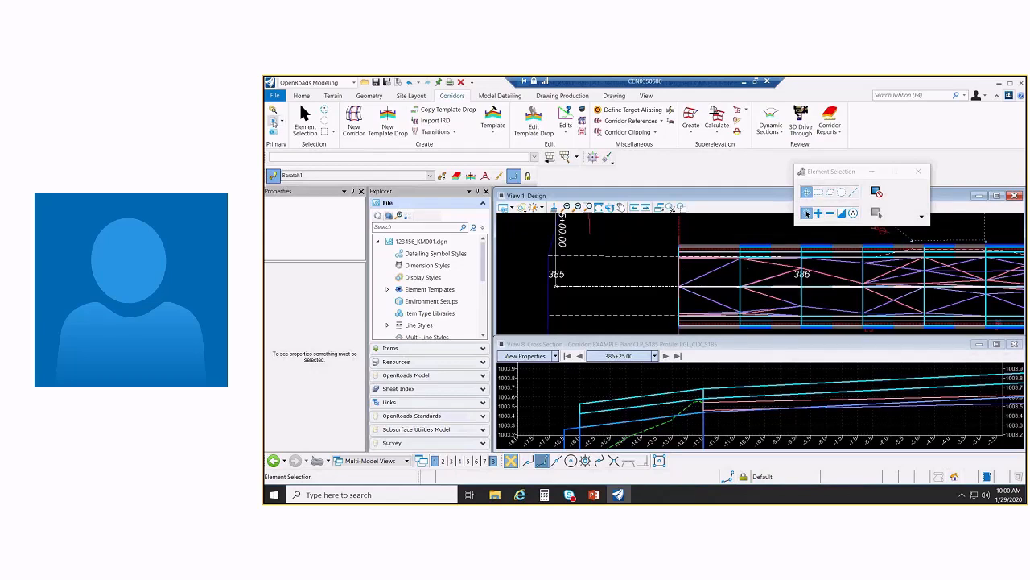
pyautogui.click(273, 121)
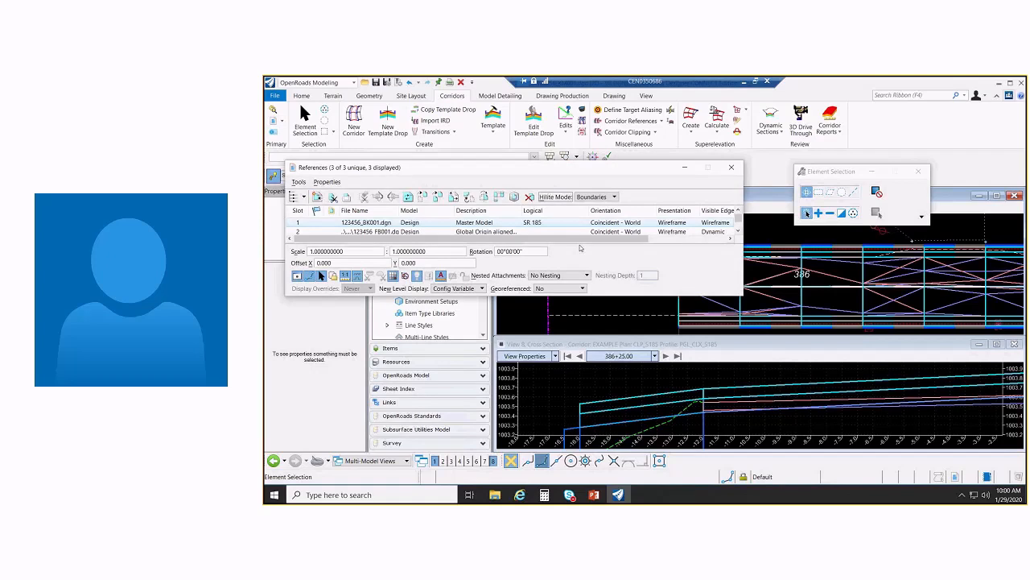
pyautogui.moveTo(600, 297); pyautogui.dragTo(596, 339)
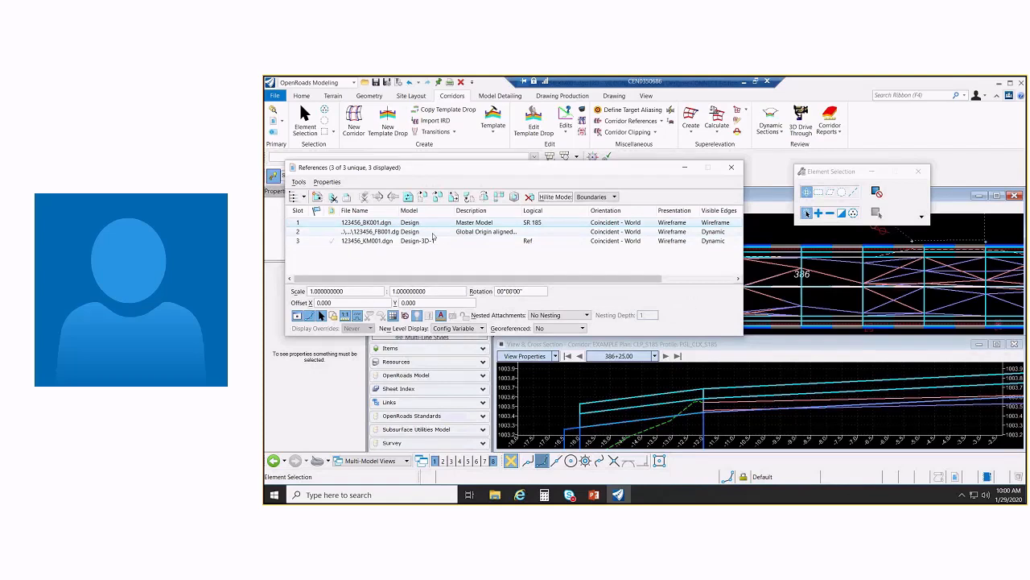
pyautogui.hscroll(3, 688, 250)
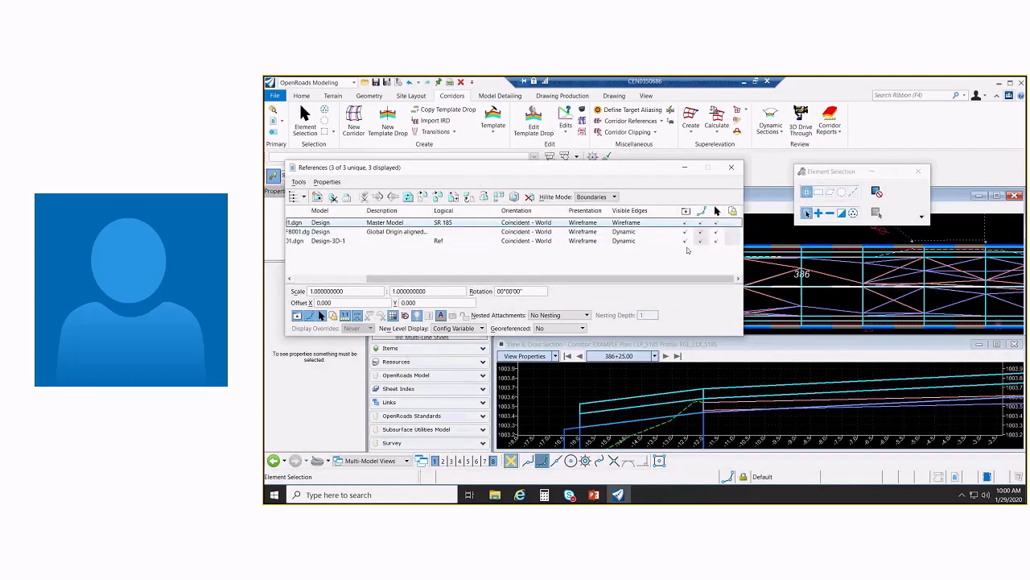
pyautogui.click(685, 241)
pyautogui.click(732, 167)
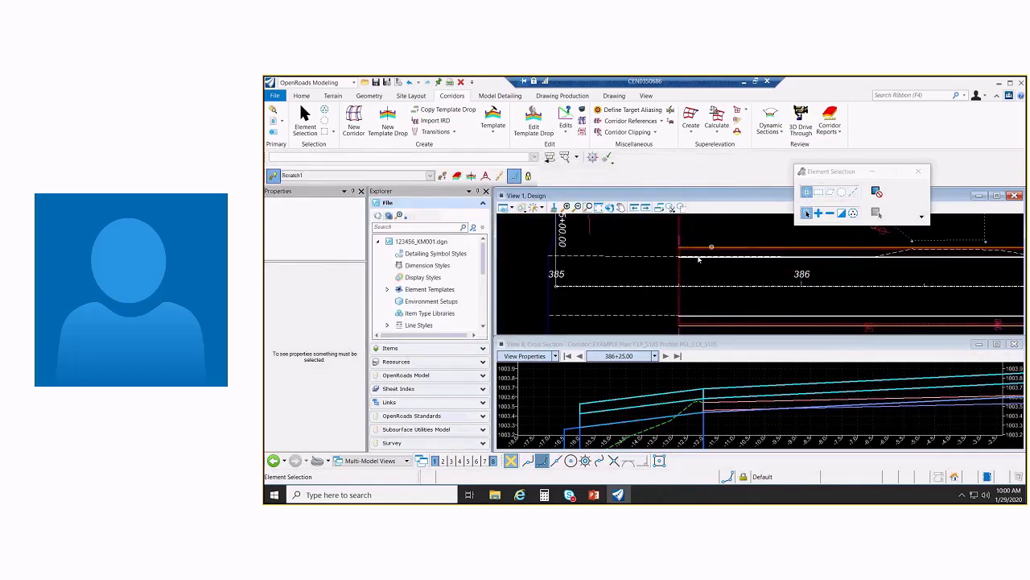
# Compare the corridor's edge-of-pavement lines with the dashed existing pavement edges on both sides near the start of the template drop
pyautogui.scroll(2, 699, 259)
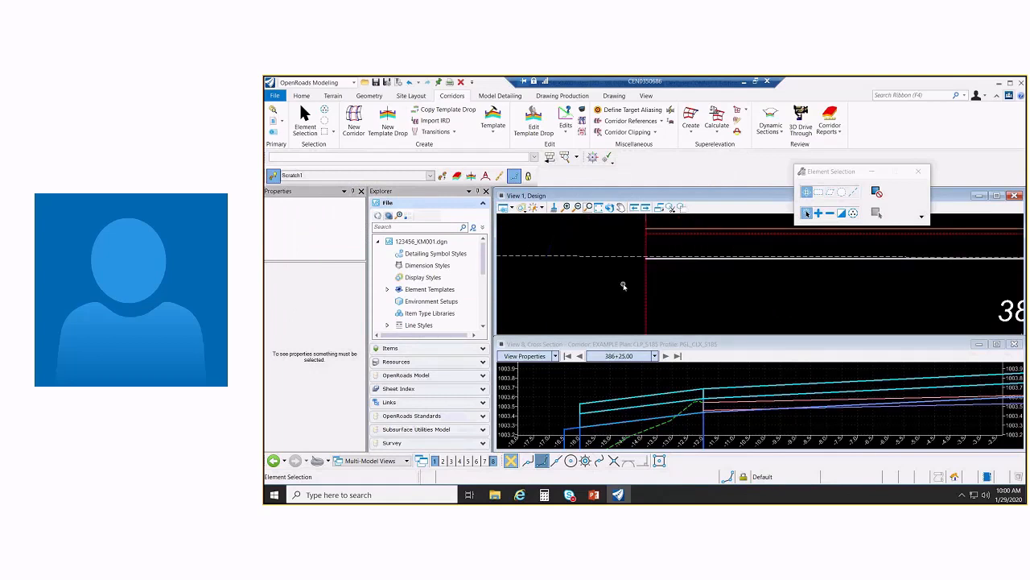
pyautogui.scroll(-3, 623, 285)
pyautogui.scroll(3, 644, 290)
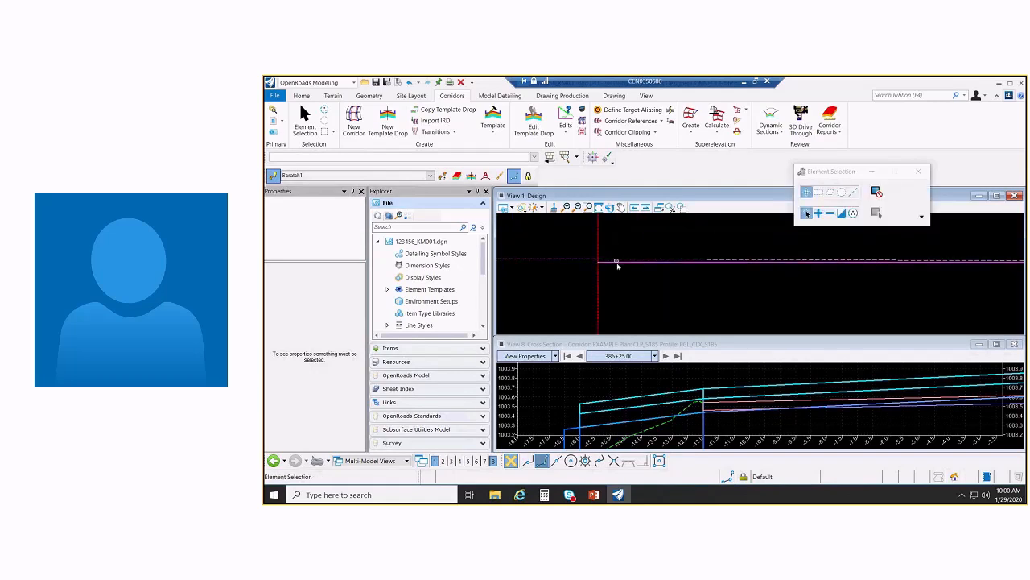
pyautogui.moveTo(633, 243)
pyautogui.mouseDown(button='middle')
pyautogui.moveTo(700, 238)
pyautogui.moveTo(694, 281)
pyautogui.mouseUp(button='middle')
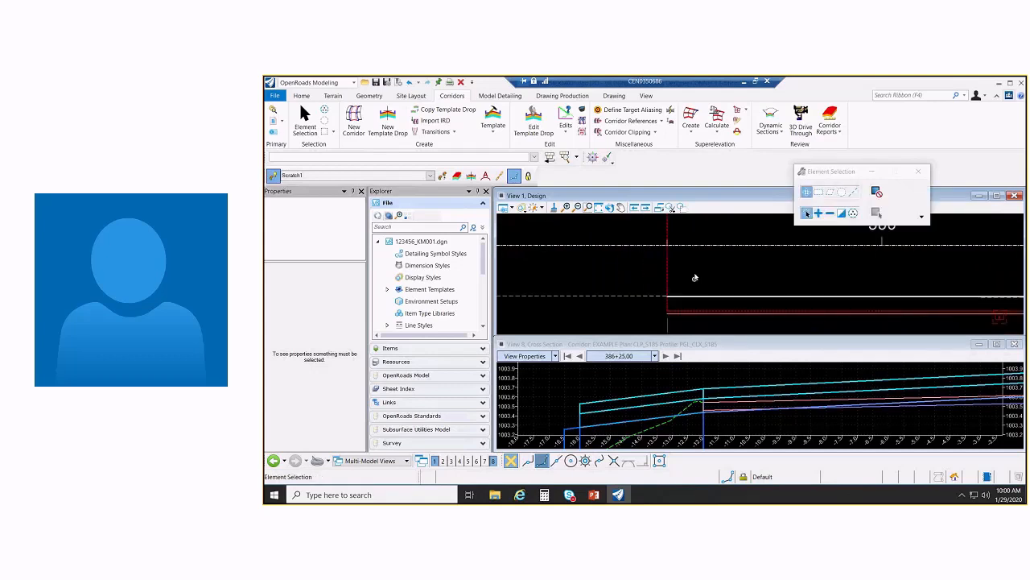
pyautogui.scroll(-3, 725, 276)
pyautogui.moveTo(850, 272)
pyautogui.mouseDown(button='middle')
pyautogui.moveTo(729, 278)
pyautogui.moveTo(884, 276)
pyautogui.mouseUp(button='middle')
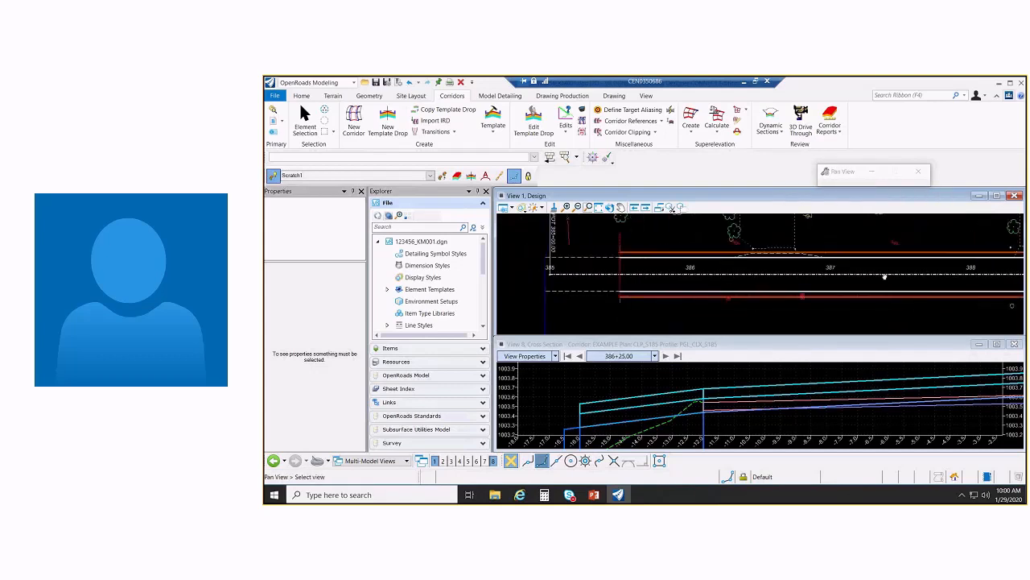
pyautogui.scroll(5, 718, 269)
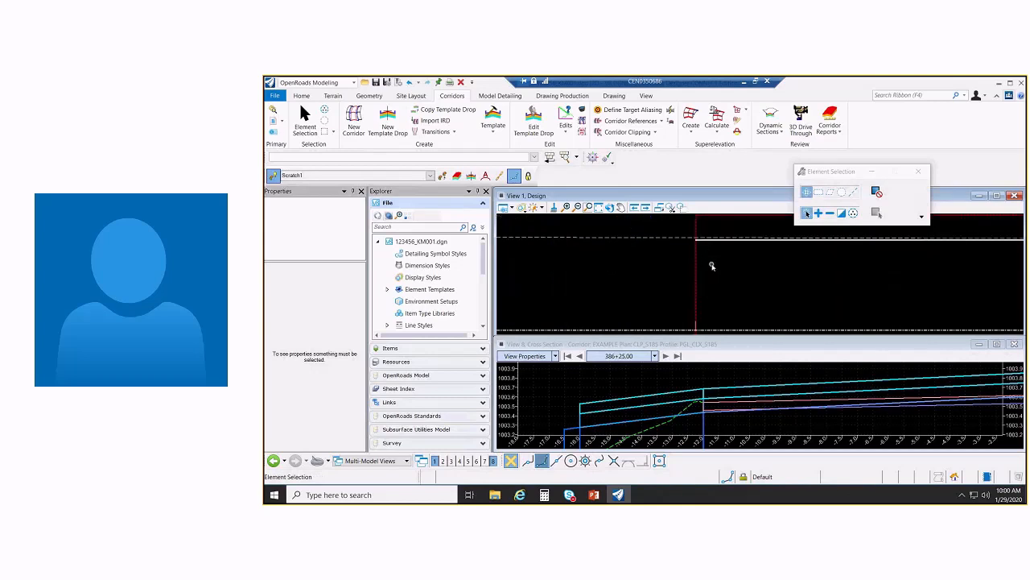
pyautogui.moveTo(663, 265); pyautogui.dragTo(711, 273, button='middle')
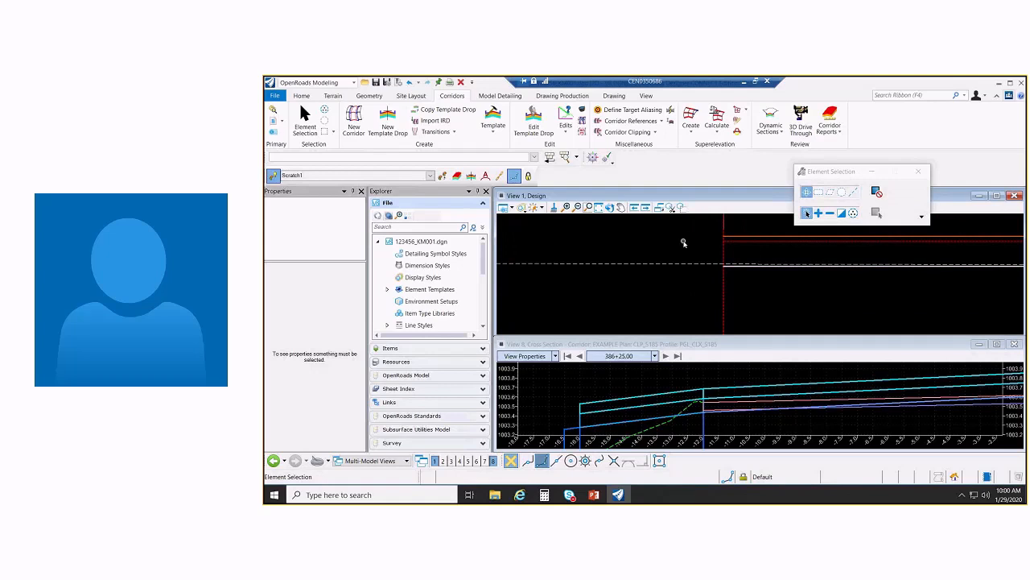
# Start a point control on the EXAMPLE corridor, locked to the corridor's start and end stations
pyautogui.click(567, 132)
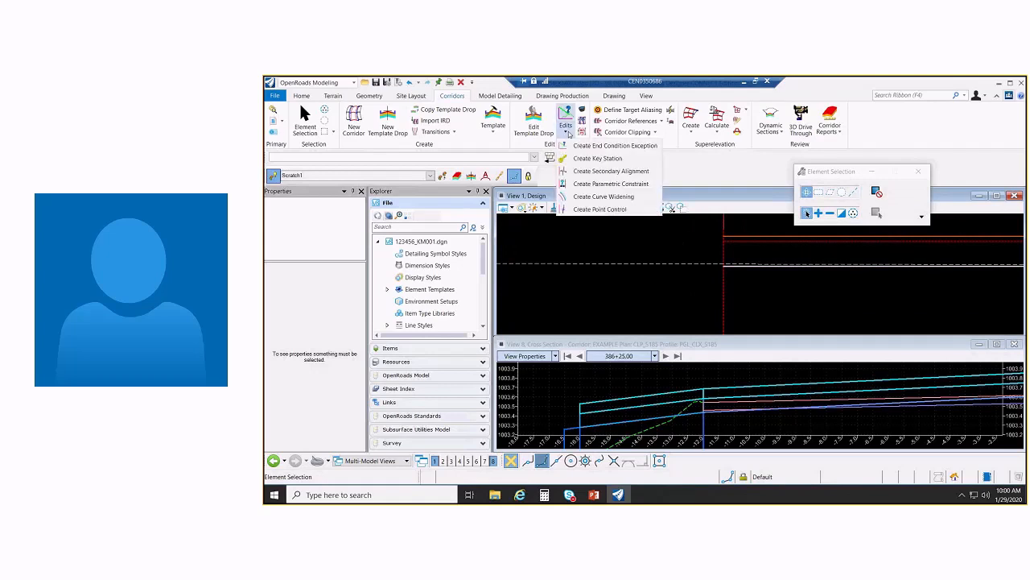
pyautogui.click(625, 209)
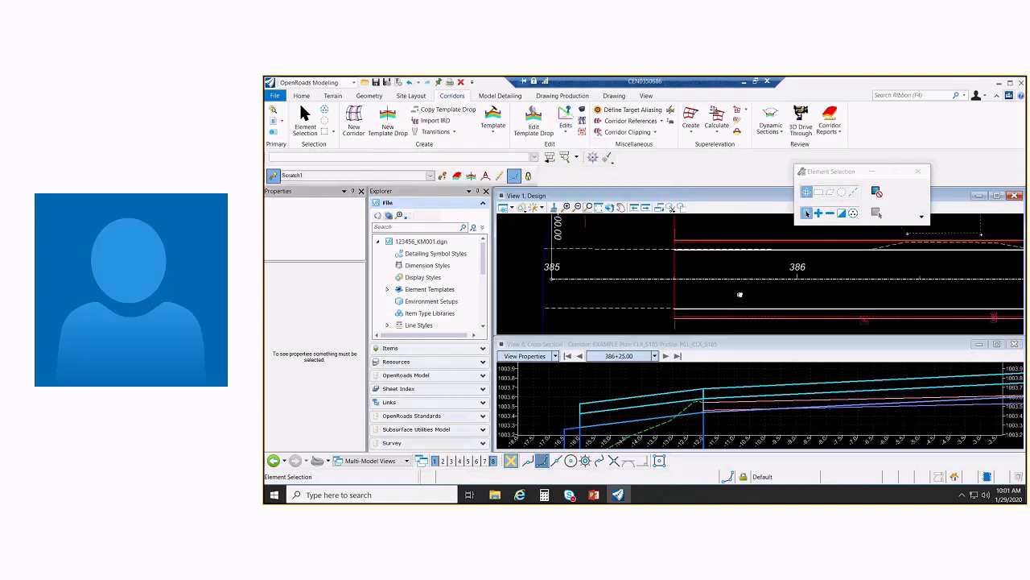
pyautogui.click(612, 292)
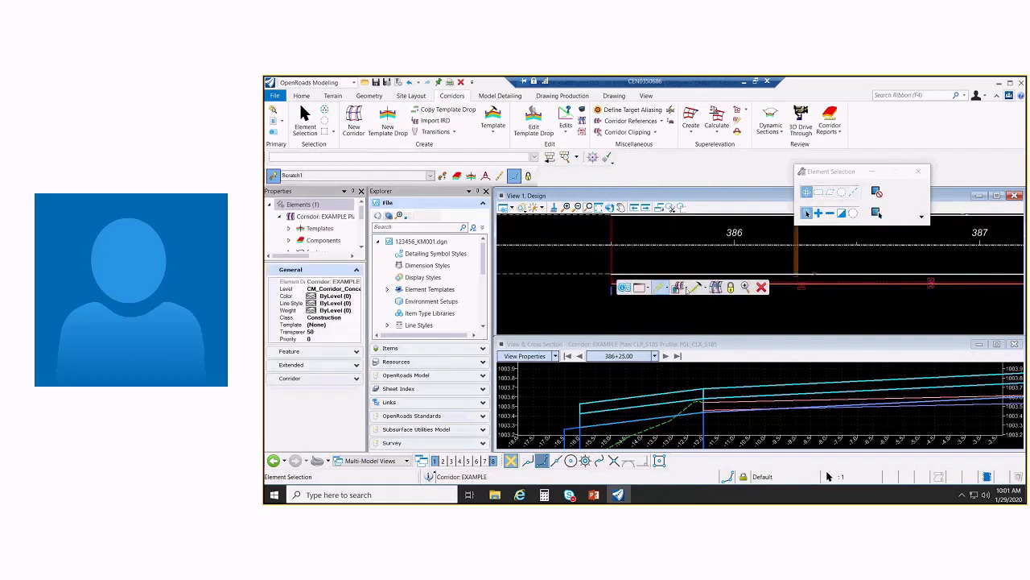
pyautogui.moveTo(699, 288)
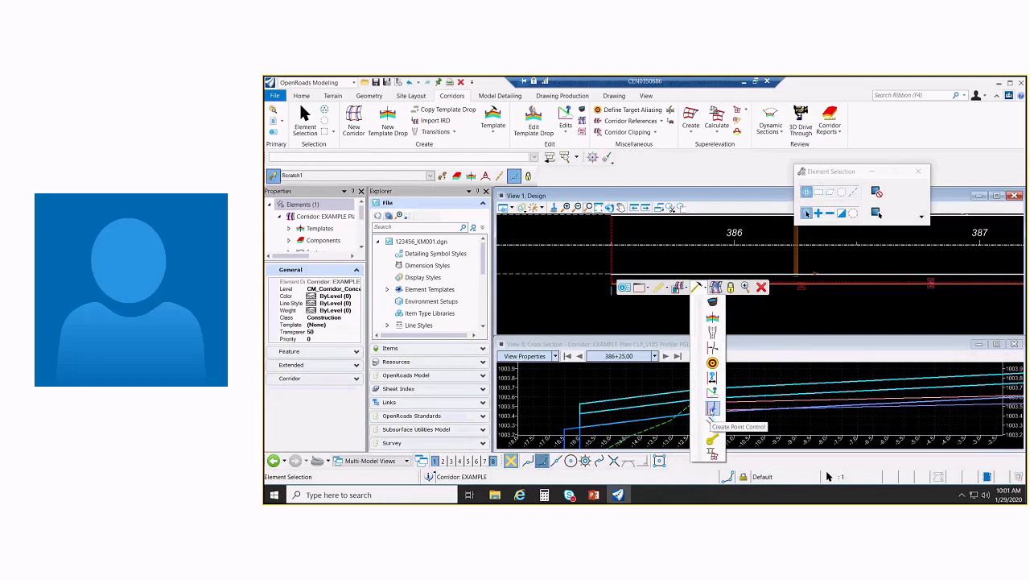
pyautogui.click(711, 411)
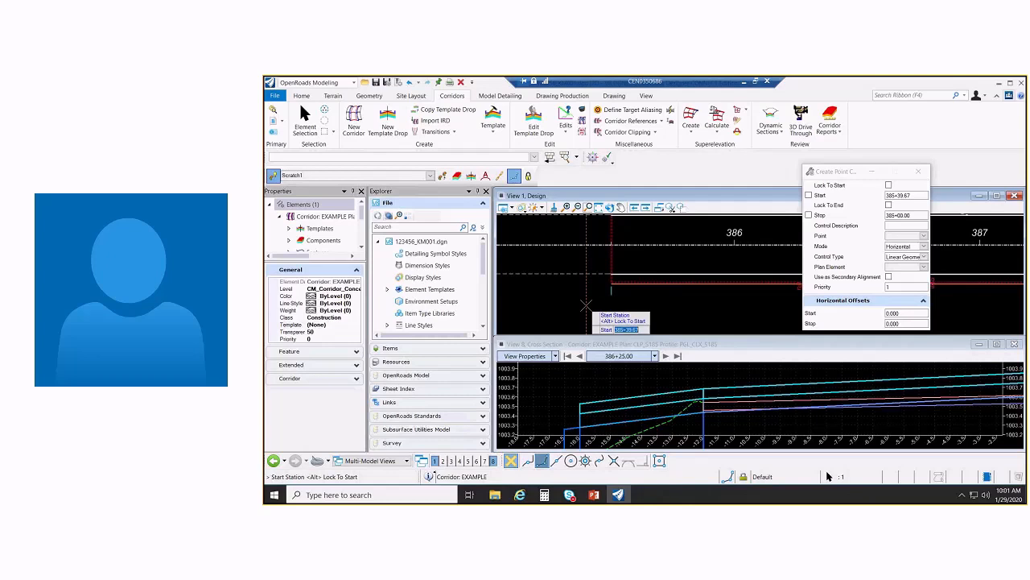
pyautogui.press('alt')
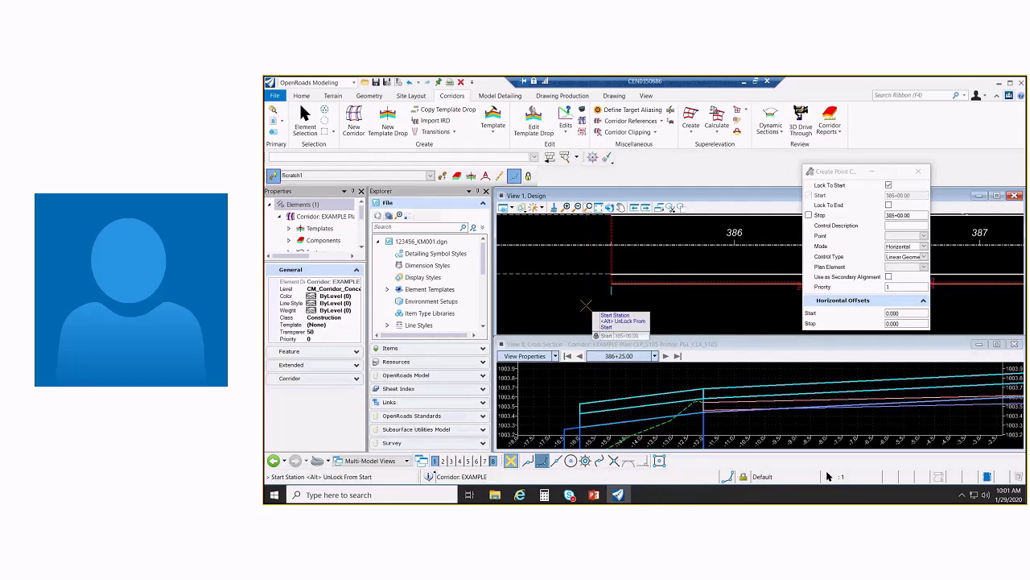
pyautogui.click(586, 306)
pyautogui.press('alt')
pyautogui.click(586, 301)
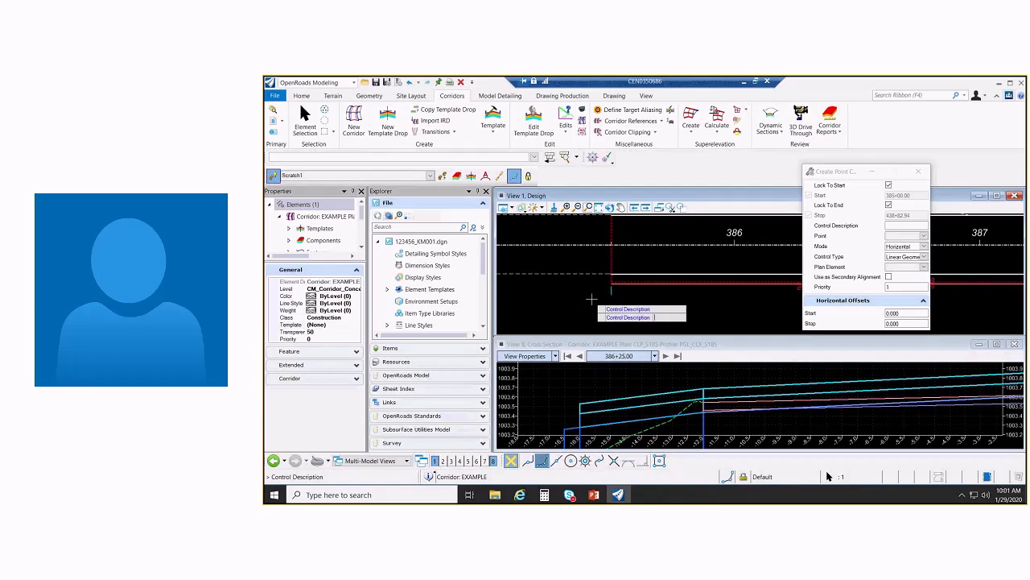
# Describe the point control as L-EOP and pick the left edge-of-pavement point L-ACSC_T_EP as the controlled point
pyautogui.write('L-EOP')
pyautogui.press('Return')
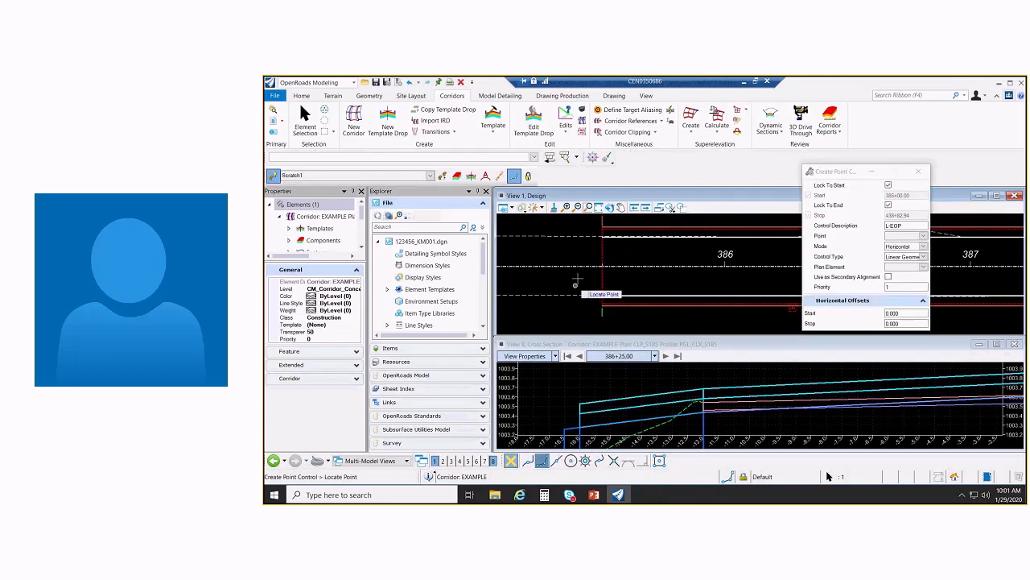
pyautogui.scroll(3, 612, 255)
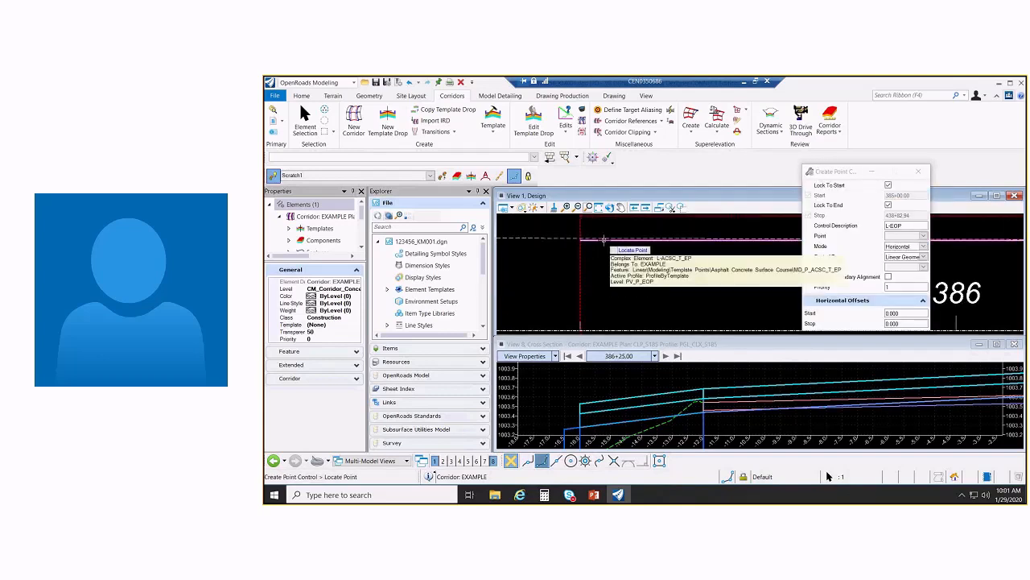
pyautogui.click(923, 236)
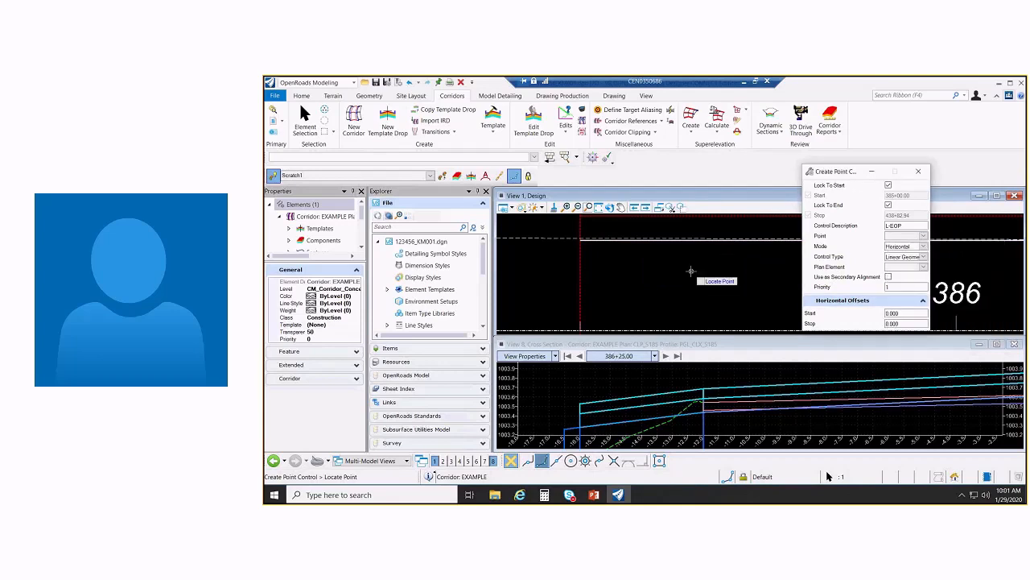
pyautogui.click(634, 260)
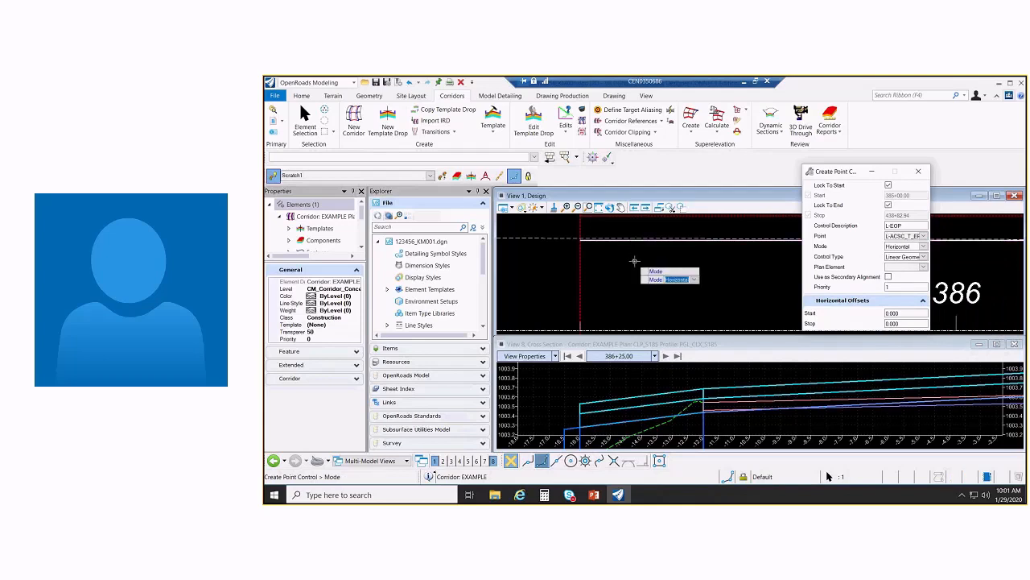
# Set the point control's mode to Horizontal
pyautogui.click(923, 246)
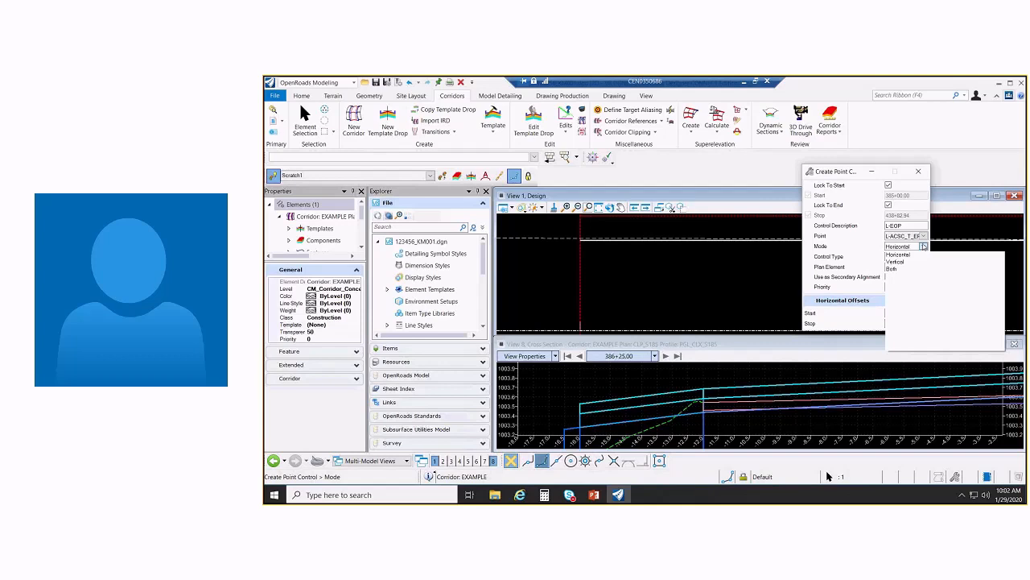
pyautogui.click(897, 254)
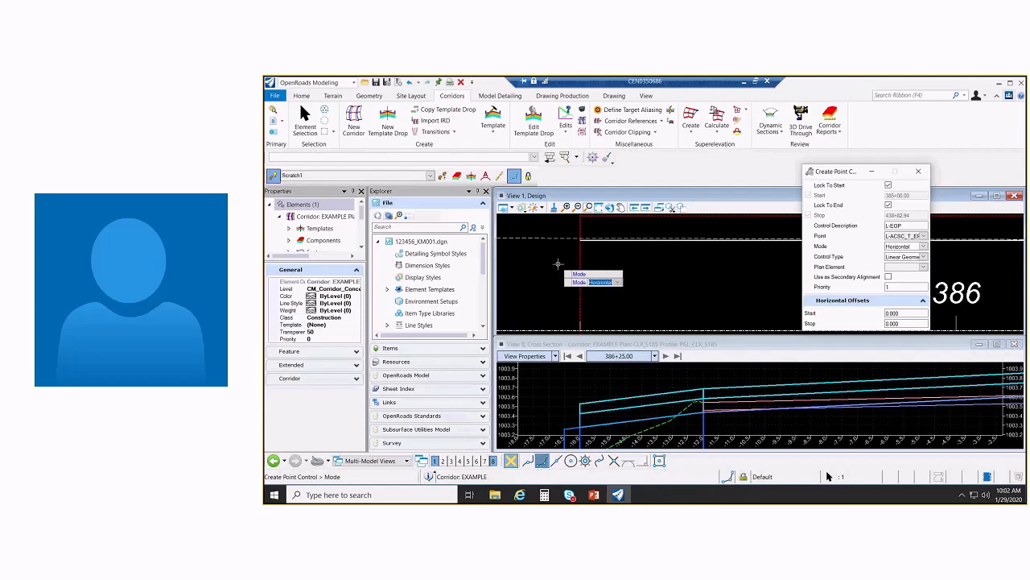
pyautogui.click(558, 263)
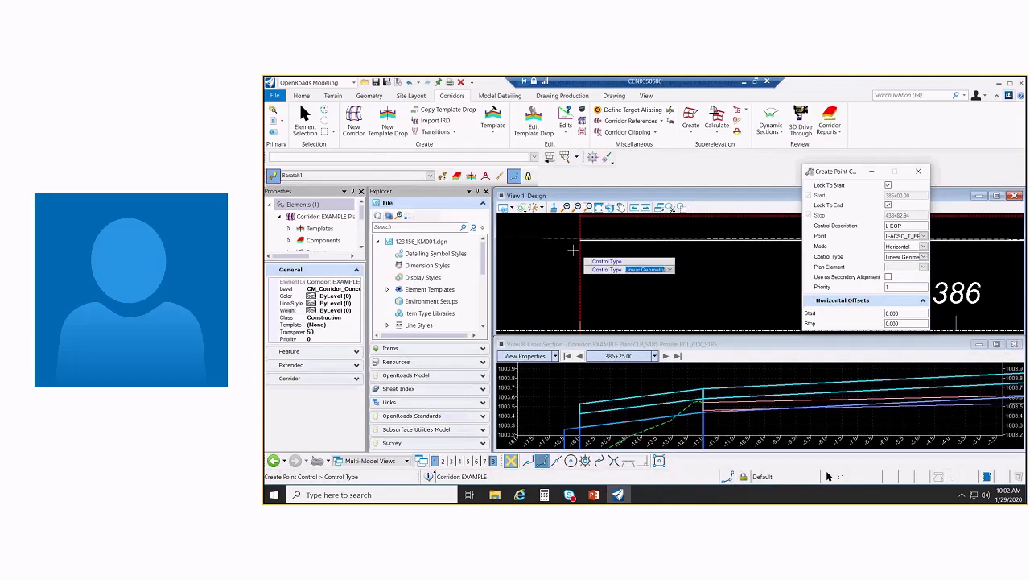
# Tie the left pavement edge control to the dashed existing edge as linear geometry, with no secondary alignment, priority 1 and 0.000 start and stop offsets
pyautogui.click(924, 257)
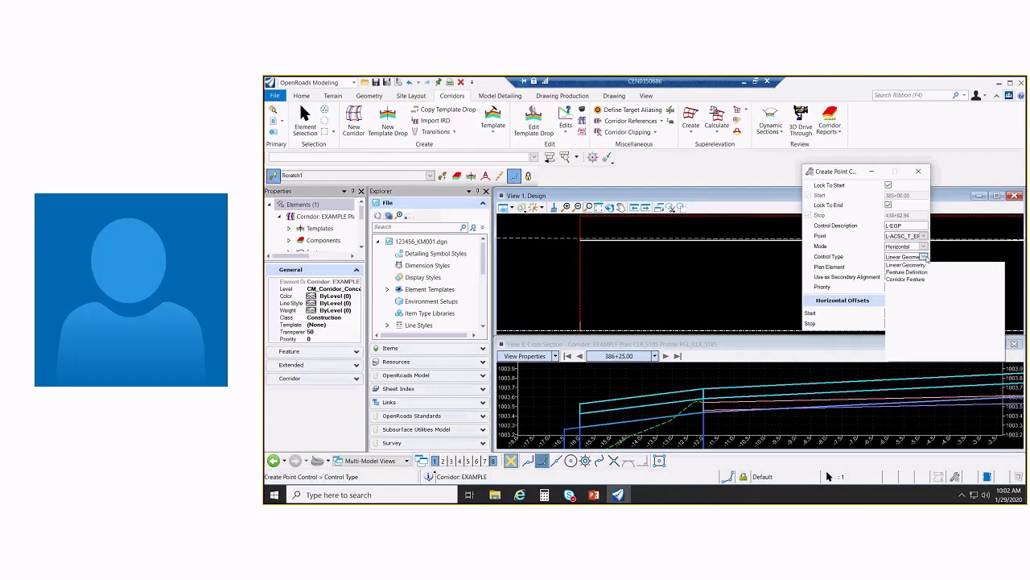
pyautogui.click(905, 265)
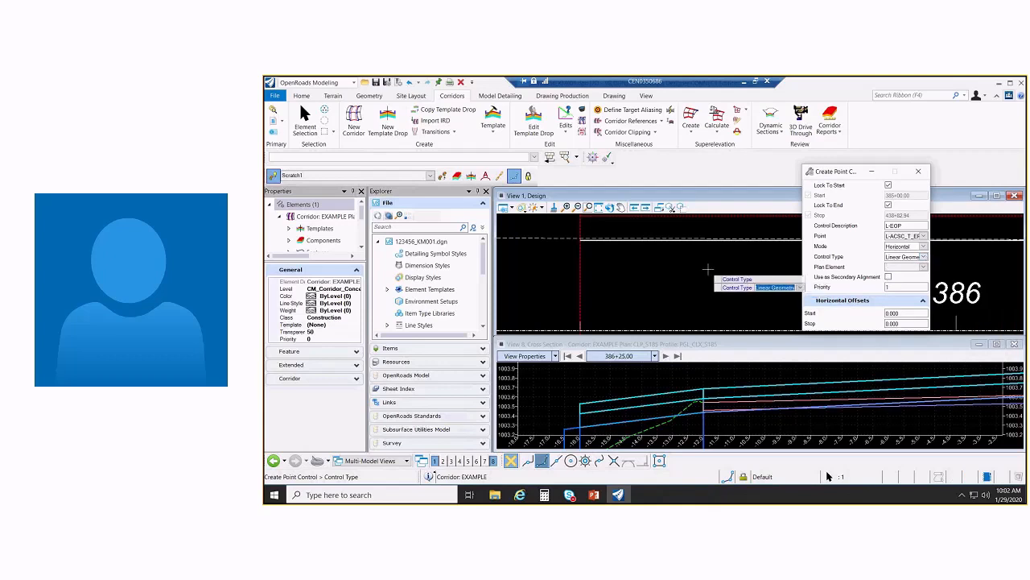
pyautogui.click(622, 254)
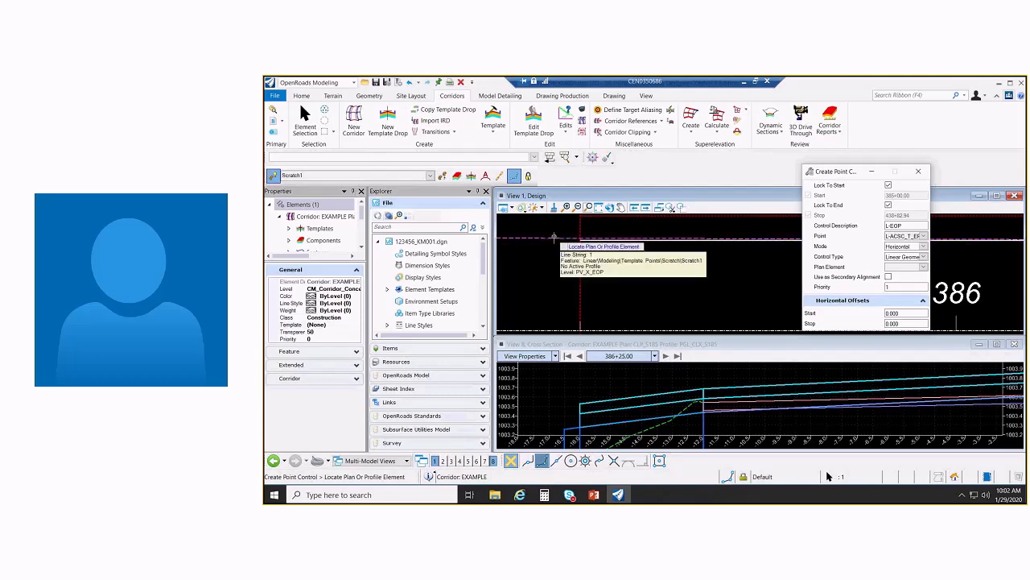
pyautogui.click(554, 237)
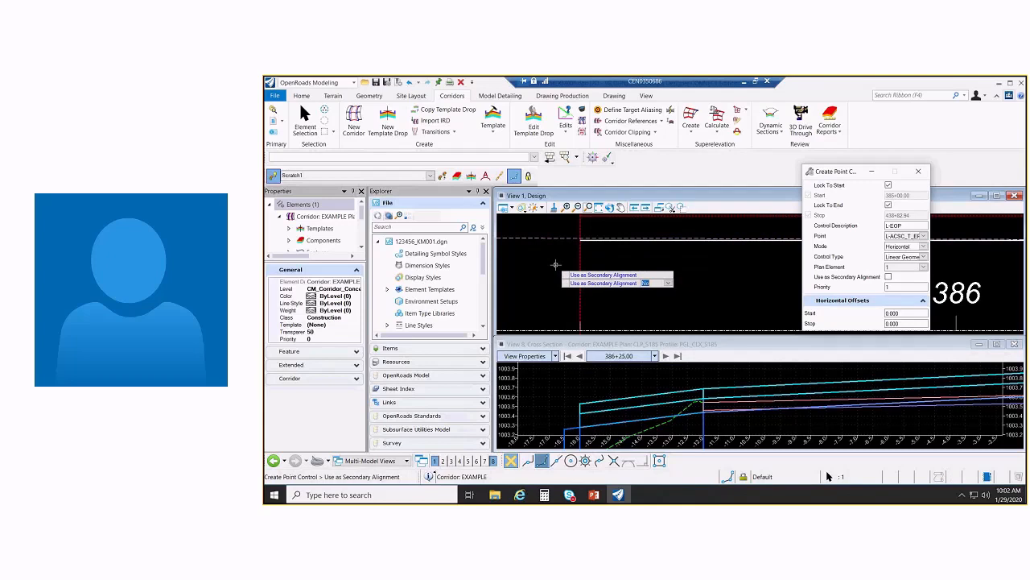
pyautogui.click(555, 264)
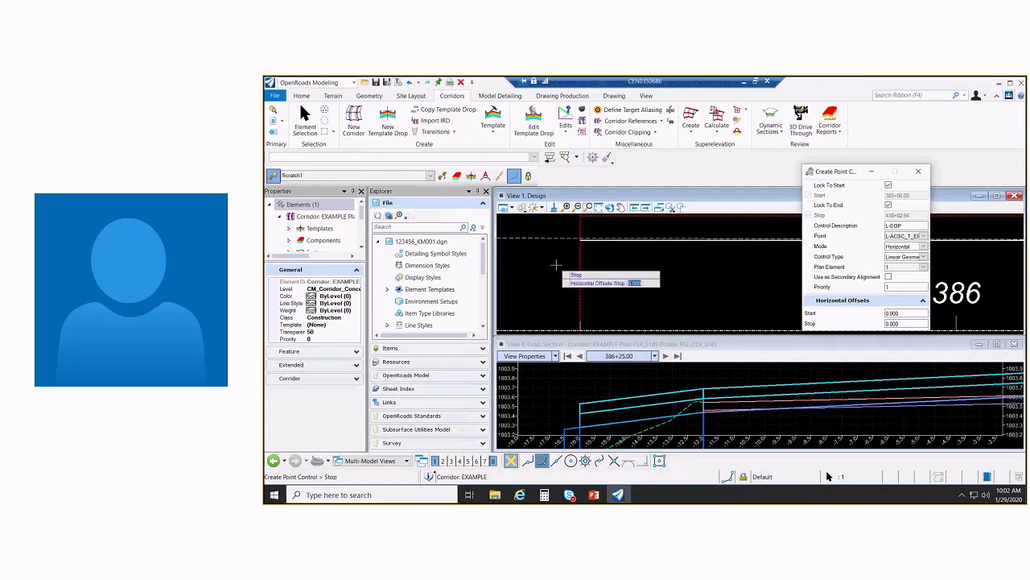
pyautogui.click(556, 264)
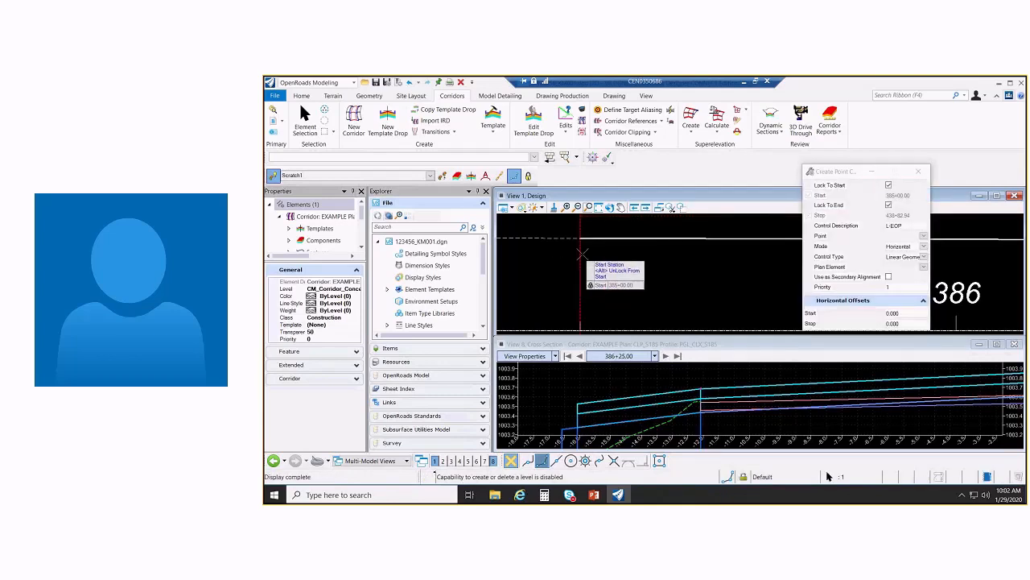
# Start a second point control locked to the corridor's start and end, described as R-EOP, for the right edge-of-pavement point R-ACSC_T_EP
pyautogui.scroll(-2, 614, 268)
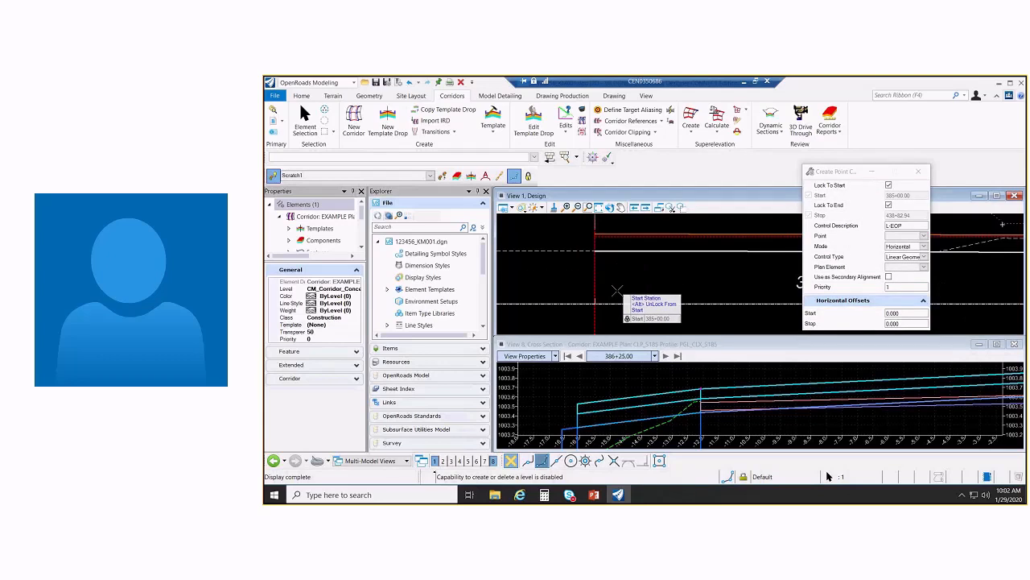
pyautogui.scroll(3, 586, 248)
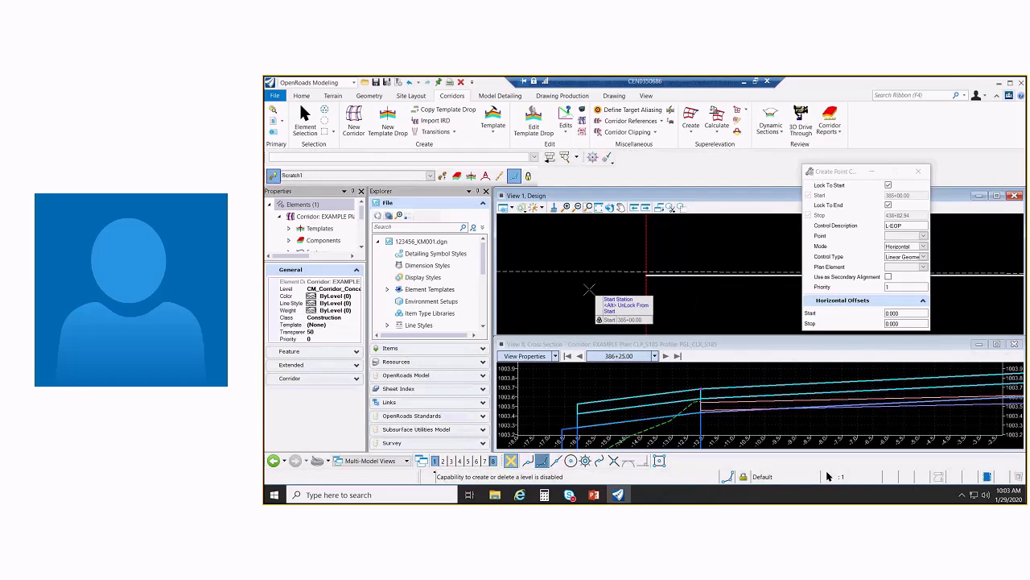
pyautogui.click(587, 288)
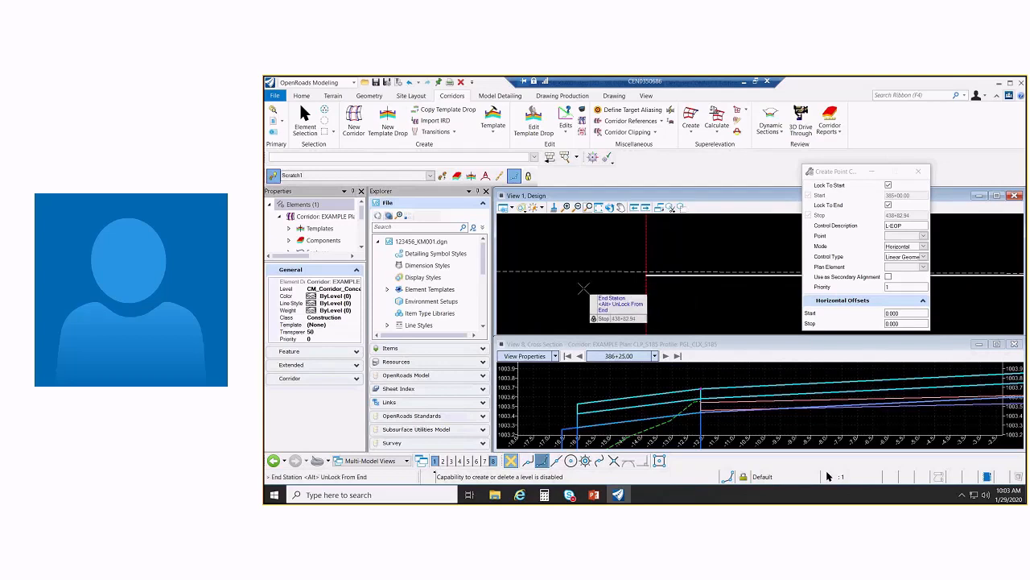
pyautogui.click(583, 287)
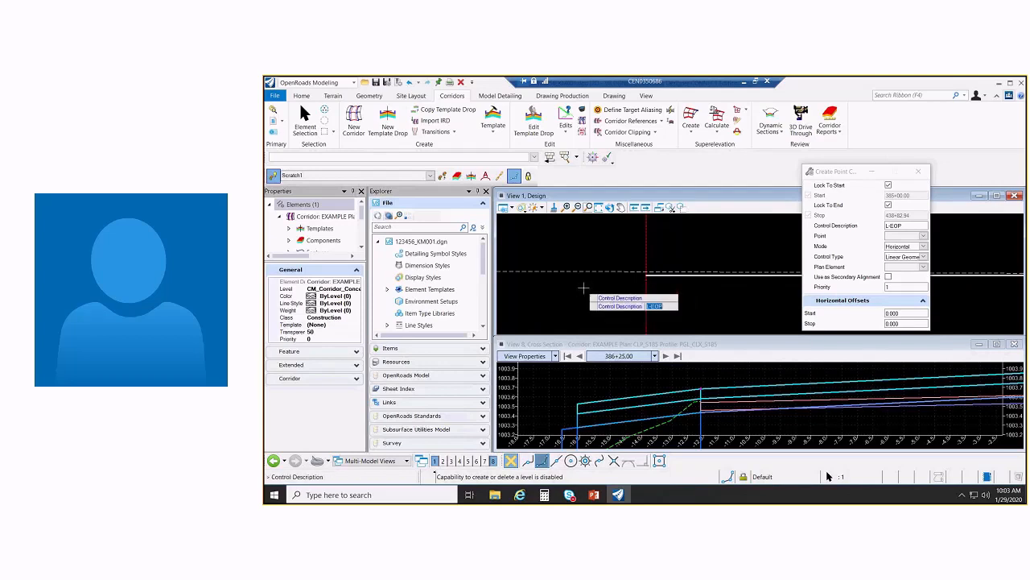
pyautogui.press('Left')
pyautogui.press('Delete')
pyautogui.press('Delete')
pyautogui.write('R')
pyautogui.click(584, 287)
pyautogui.click(671, 274)
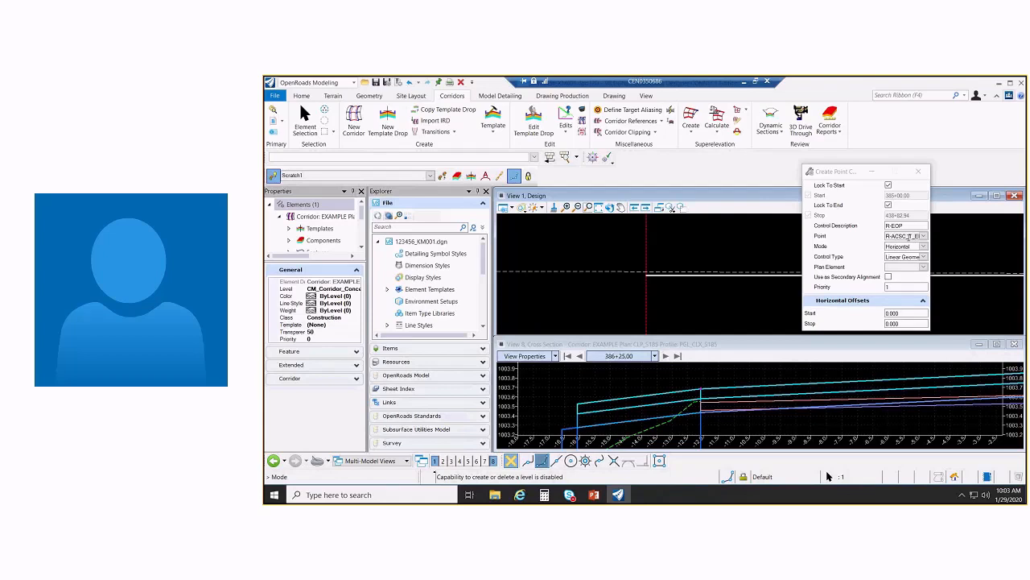
# Tie the R-EOP control horizontally to the right dashed existing edge as linear geometry, with priority 1 and 0.000 offsets, and end the command
pyautogui.click(611, 243)
pyautogui.click(610, 244)
pyautogui.click(602, 272)
pyautogui.click(598, 236)
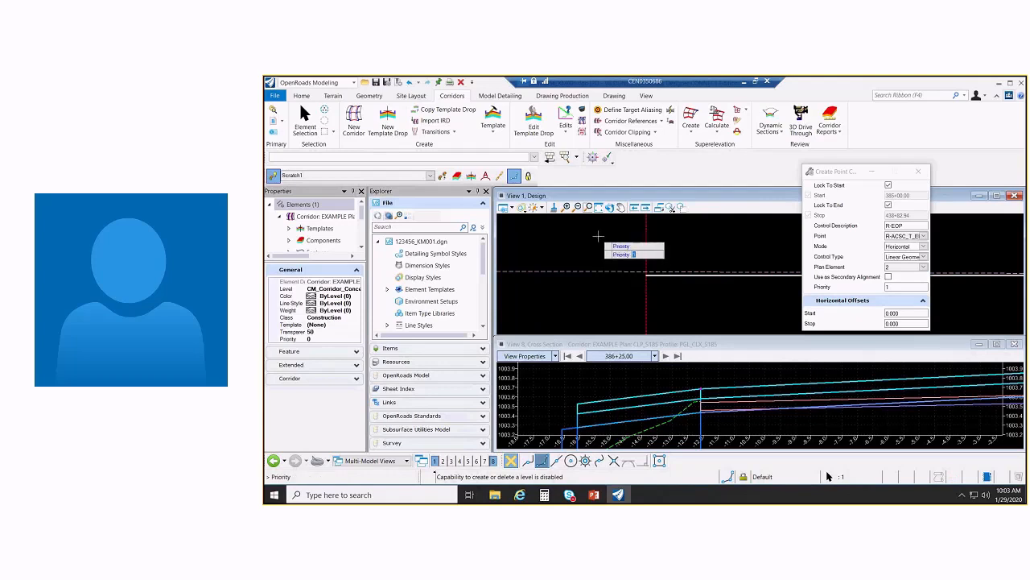
pyautogui.click(598, 236)
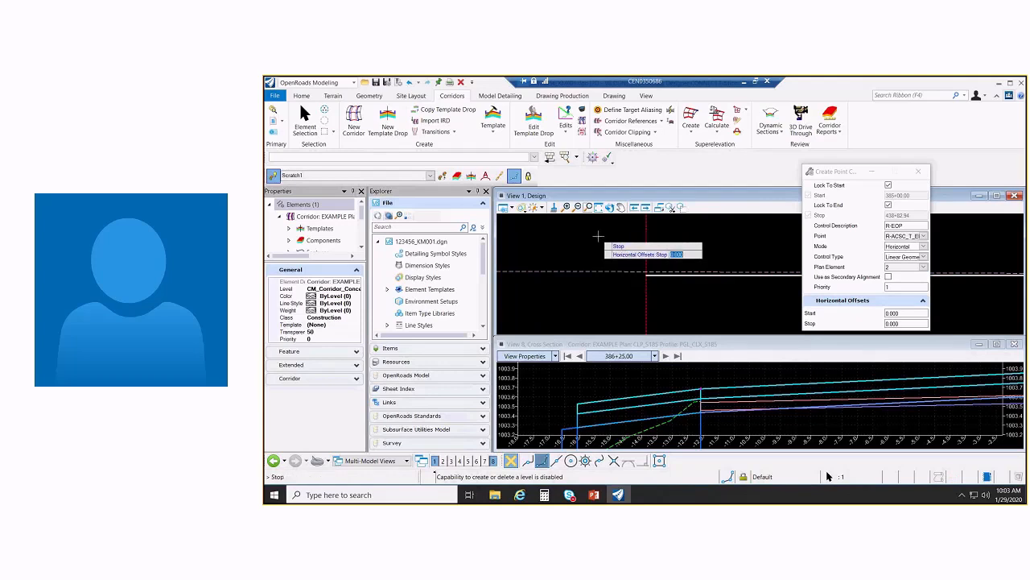
pyautogui.click(598, 236)
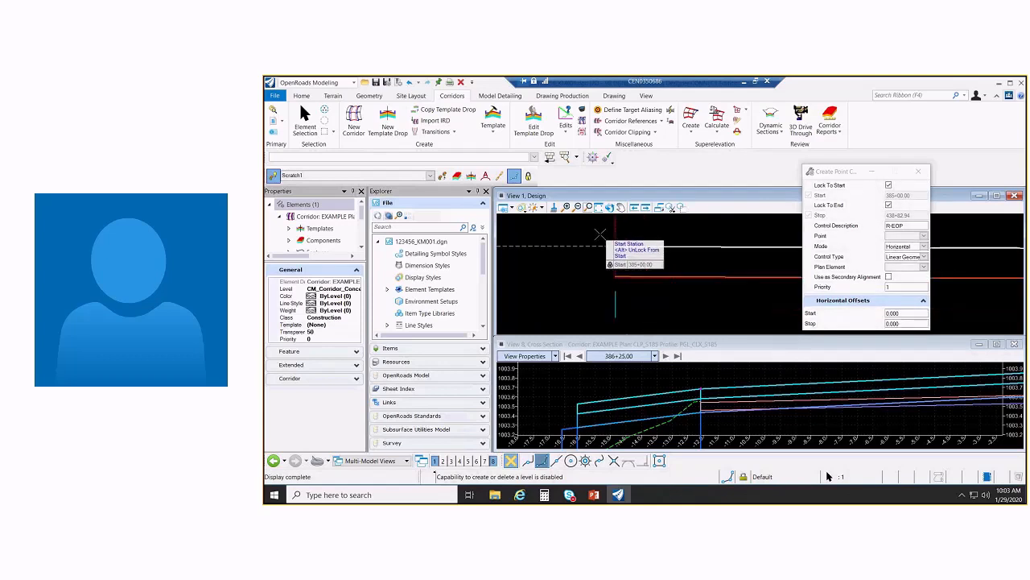
pyautogui.moveTo(599, 234); pyautogui.dragTo(601, 271, button='middle')
pyautogui.scroll(-3, 604, 268)
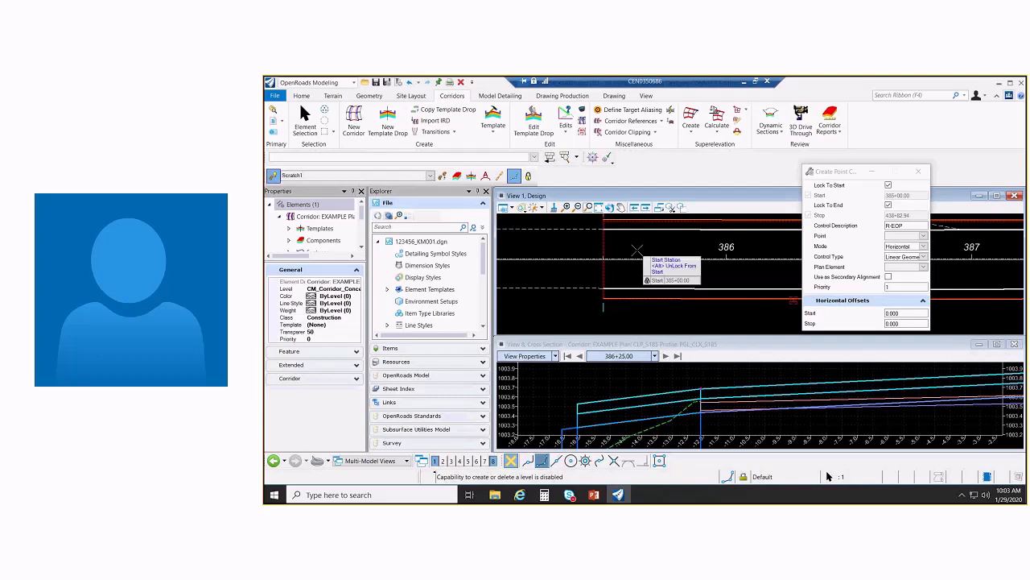
pyautogui.scroll(-2, 636, 250)
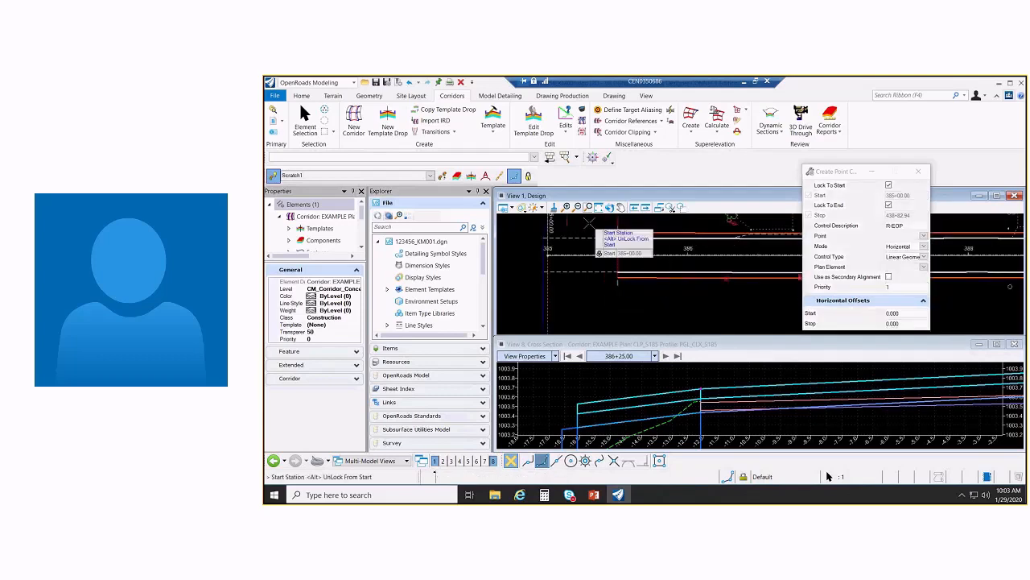
pyautogui.click(305, 113)
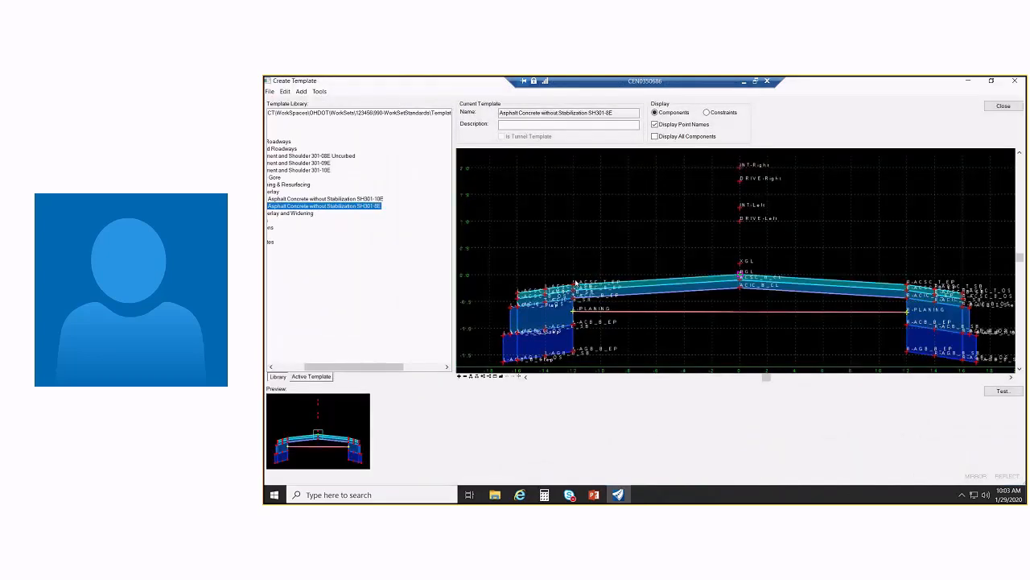
# Review the name, feature name override and constraints of point L-ACSC_T_EP in the Asphalt Concrete without Stabilization SH301-8E template
pyautogui.doubleClick(573, 286)
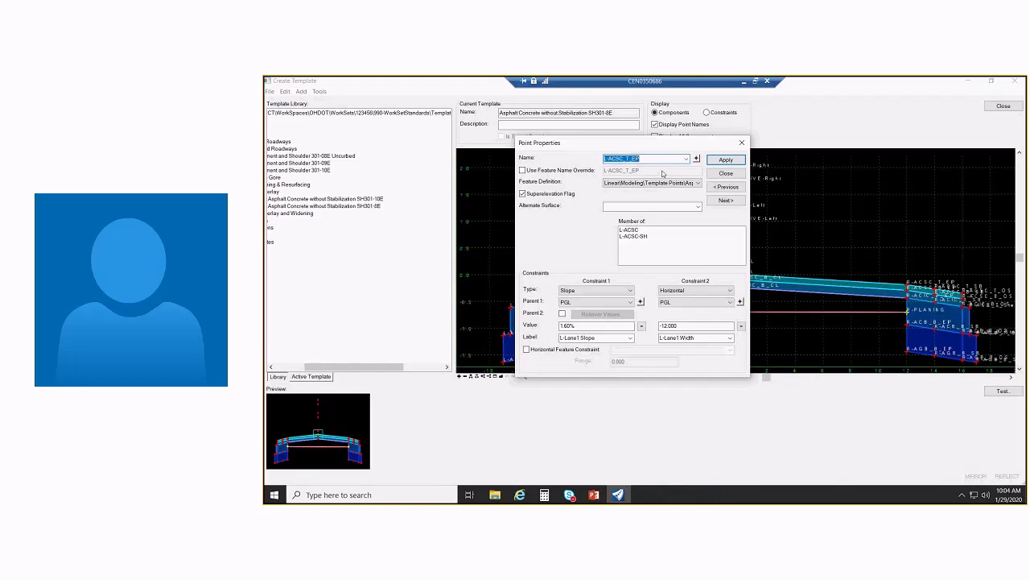
pyautogui.click(725, 174)
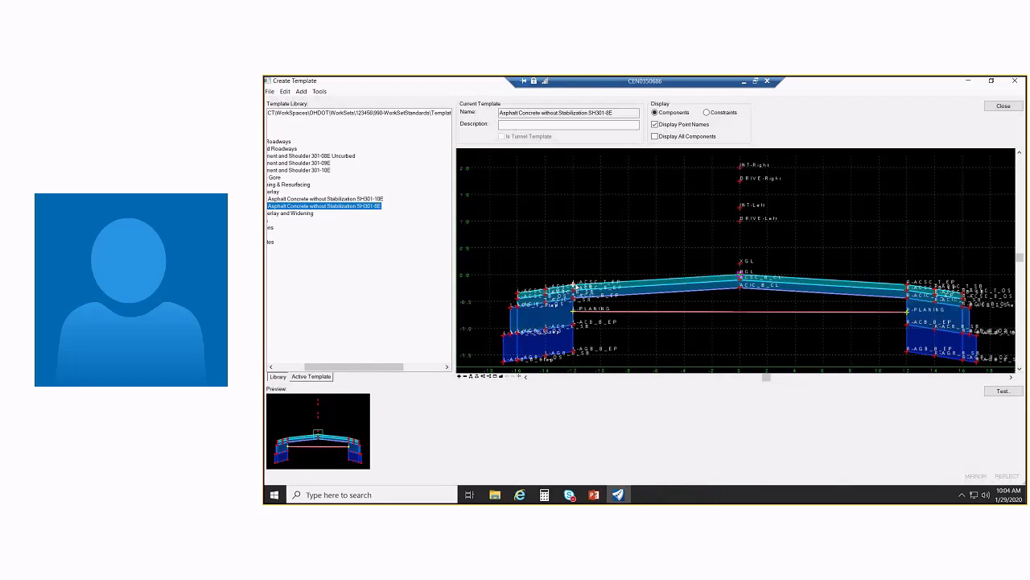
pyautogui.doubleClick(576, 285)
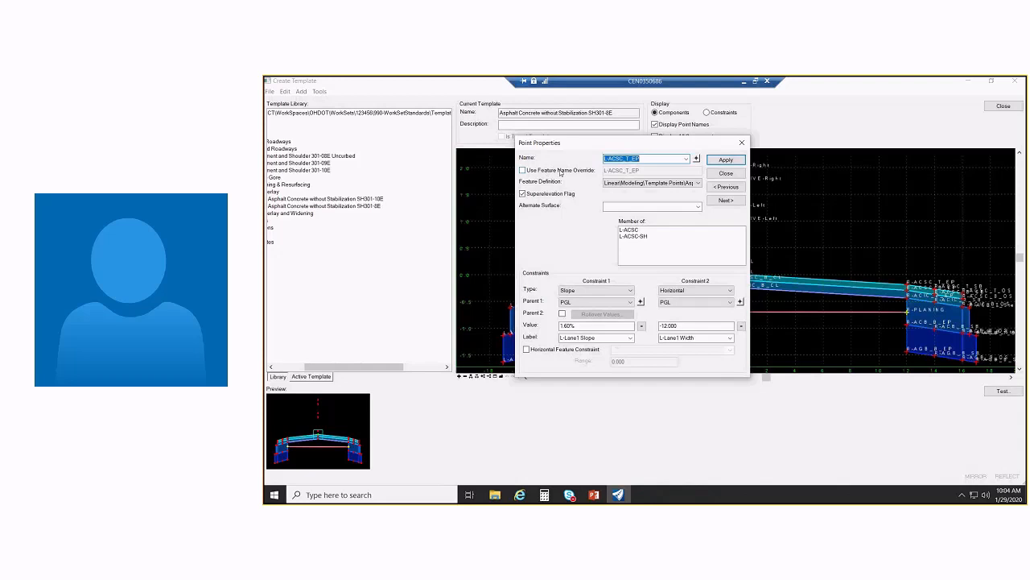
pyautogui.click(718, 172)
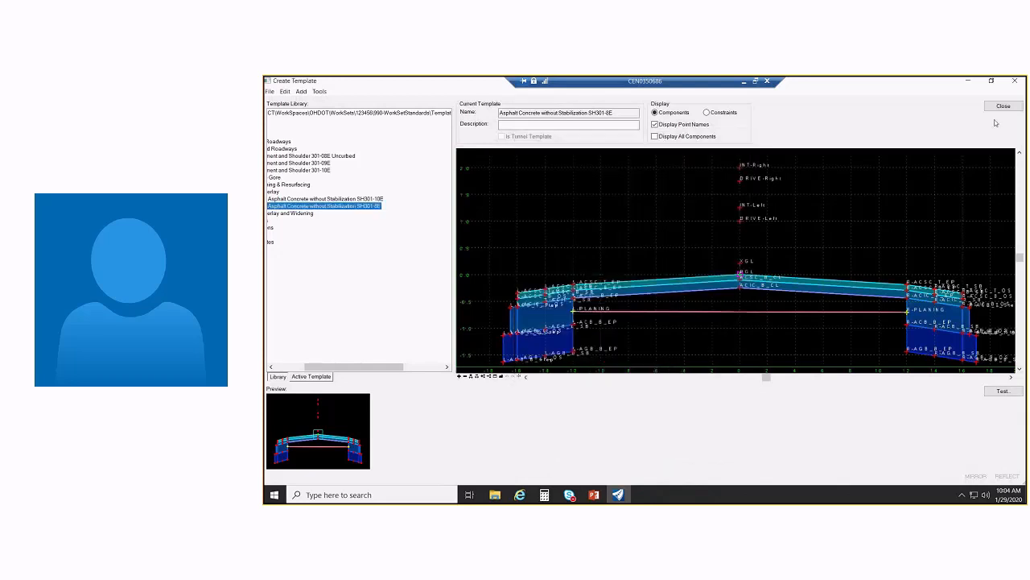
pyautogui.click(999, 107)
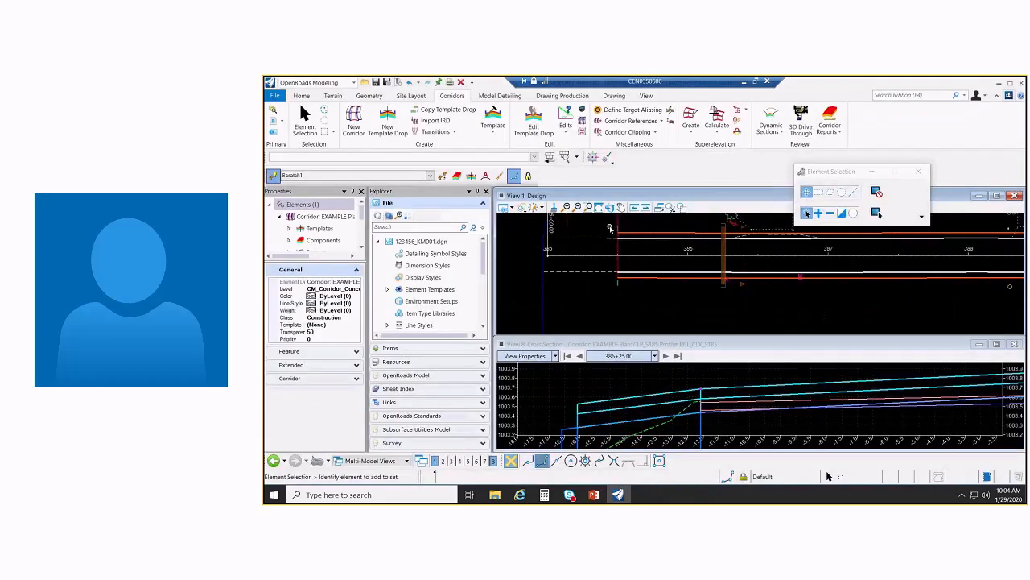
# Open the 307-4E Cut 3:1 end condition in the template library and review the feature name override of its EC_DITCH point
pyautogui.scroll(3, 619, 245)
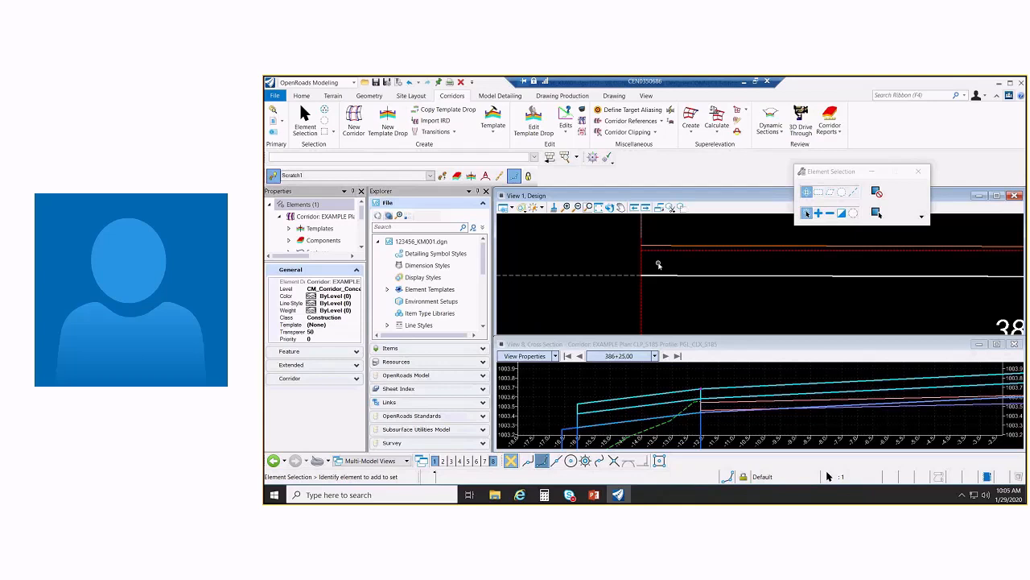
pyautogui.click(493, 121)
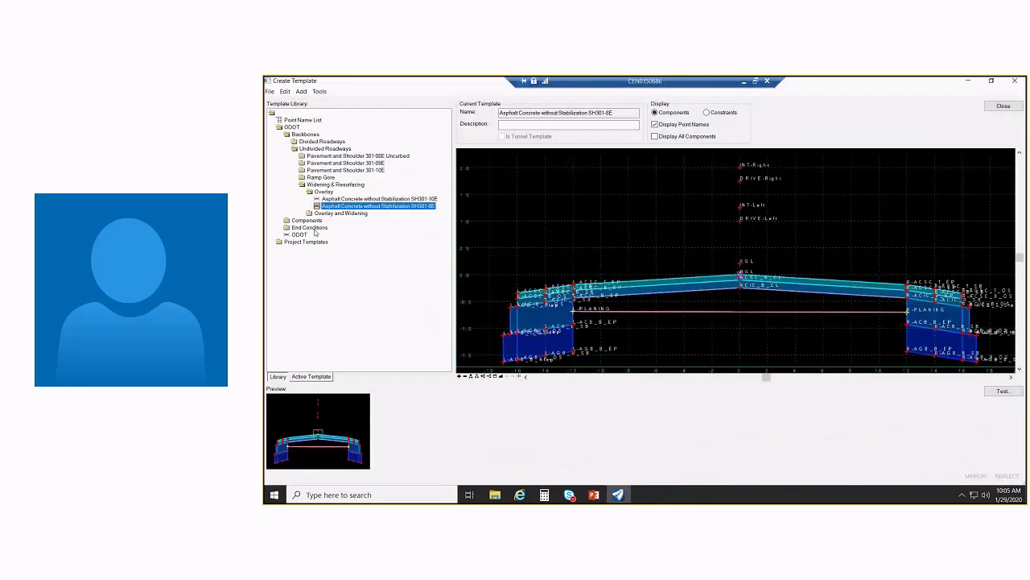
pyautogui.doubleClick(313, 230)
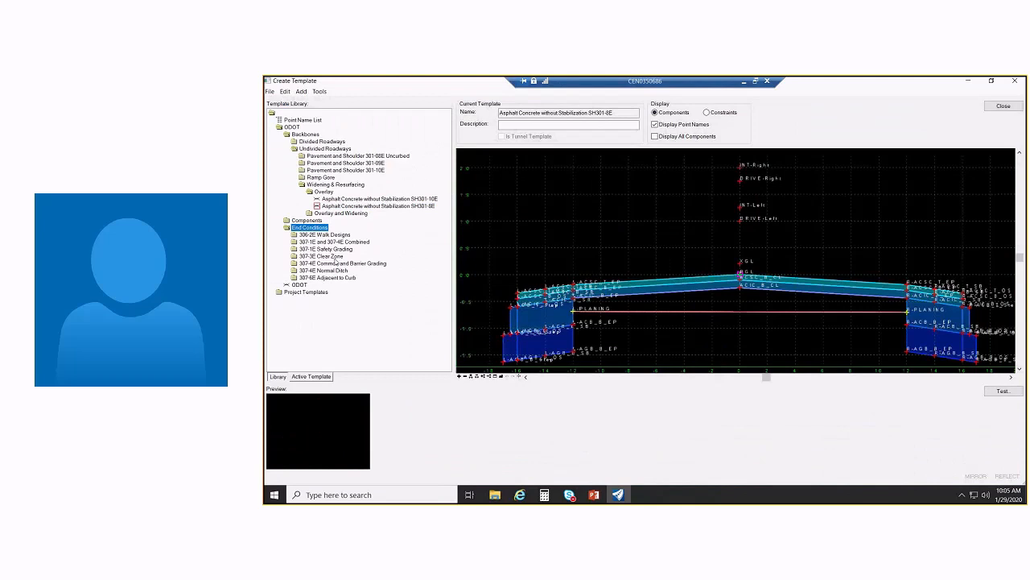
pyautogui.doubleClick(336, 263)
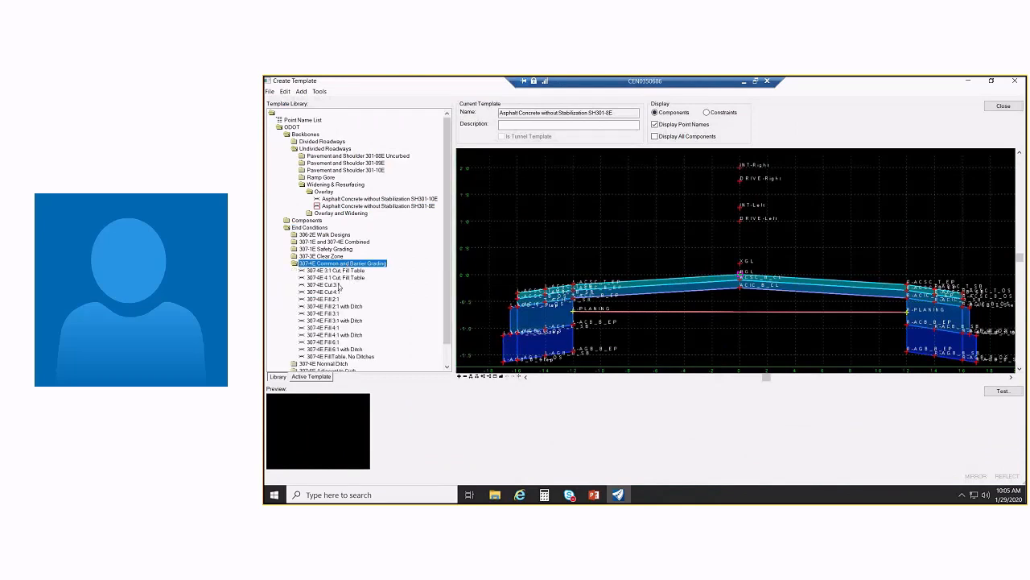
pyautogui.click(324, 284)
pyautogui.doubleClick(339, 286)
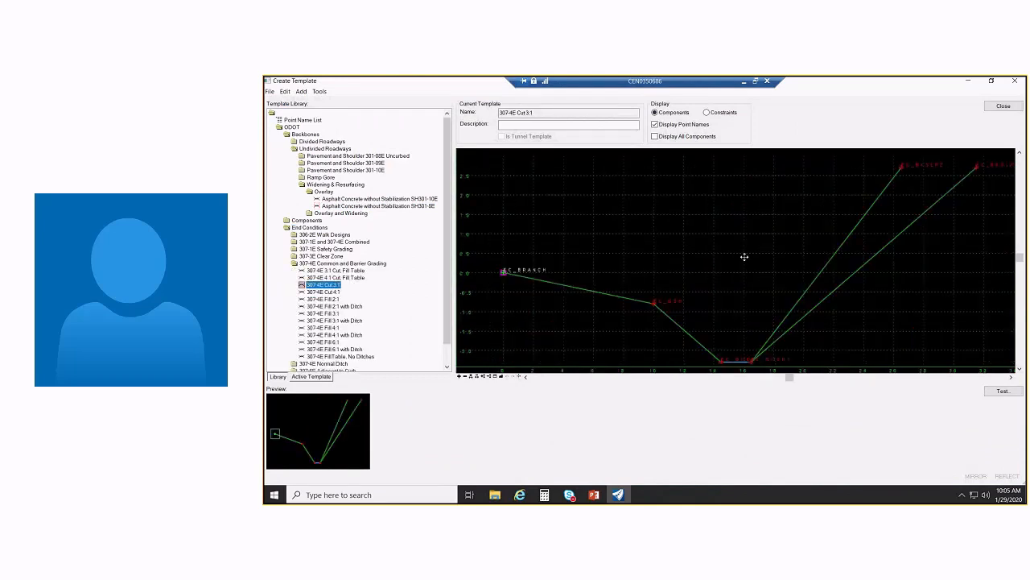
pyautogui.scroll(-1, 745, 330)
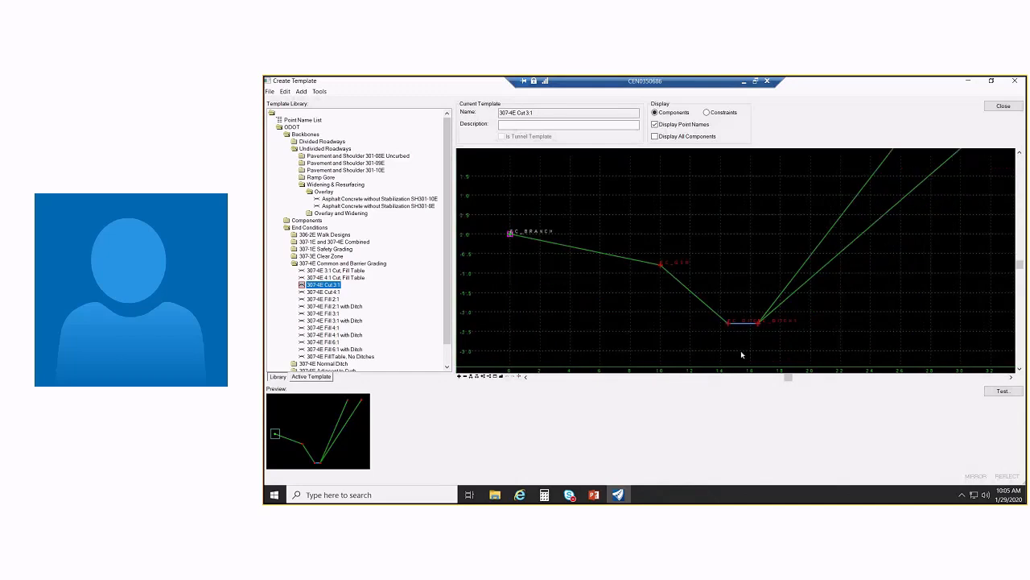
pyautogui.click(729, 320)
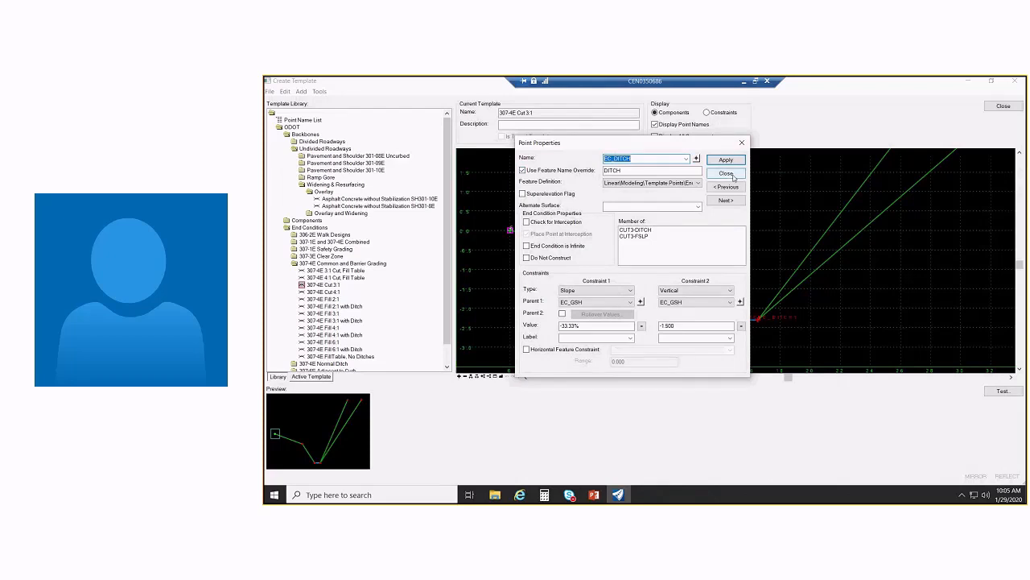
# Reopen the project template Asphalt Concrete without Stabilization SH301-8E and close the template editor
pyautogui.doubleClick(309, 228)
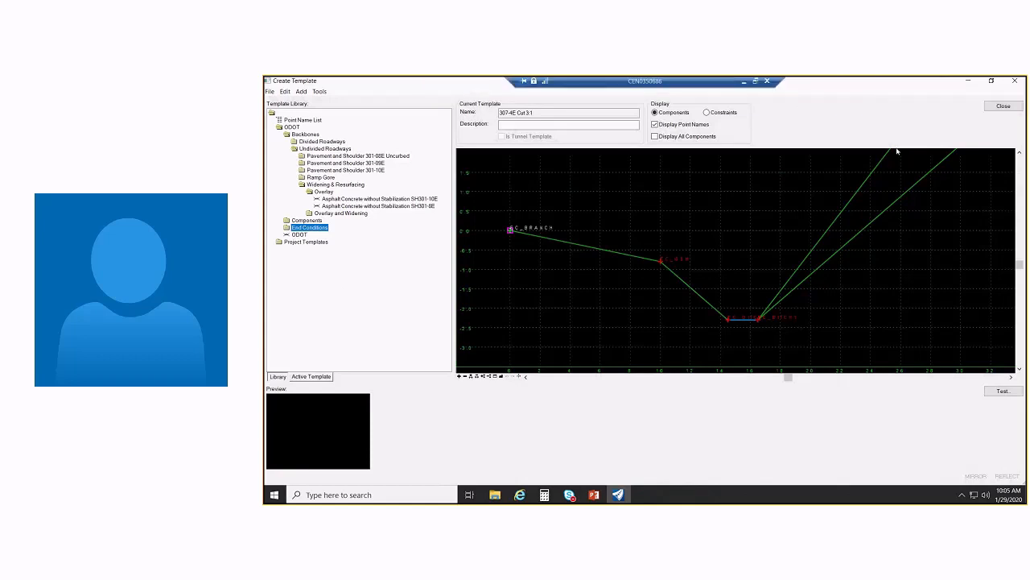
pyautogui.doubleClick(294, 242)
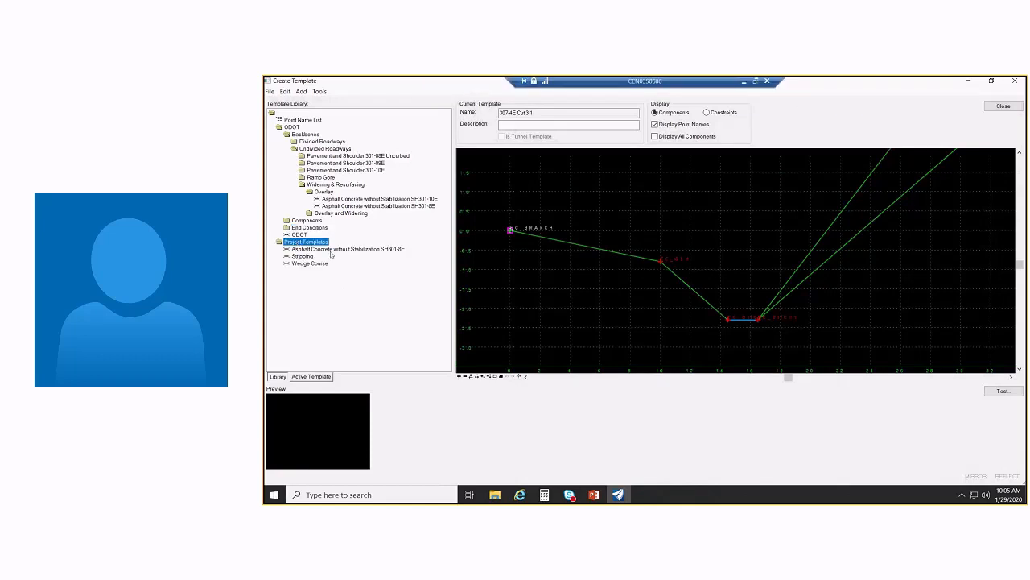
pyautogui.doubleClick(330, 249)
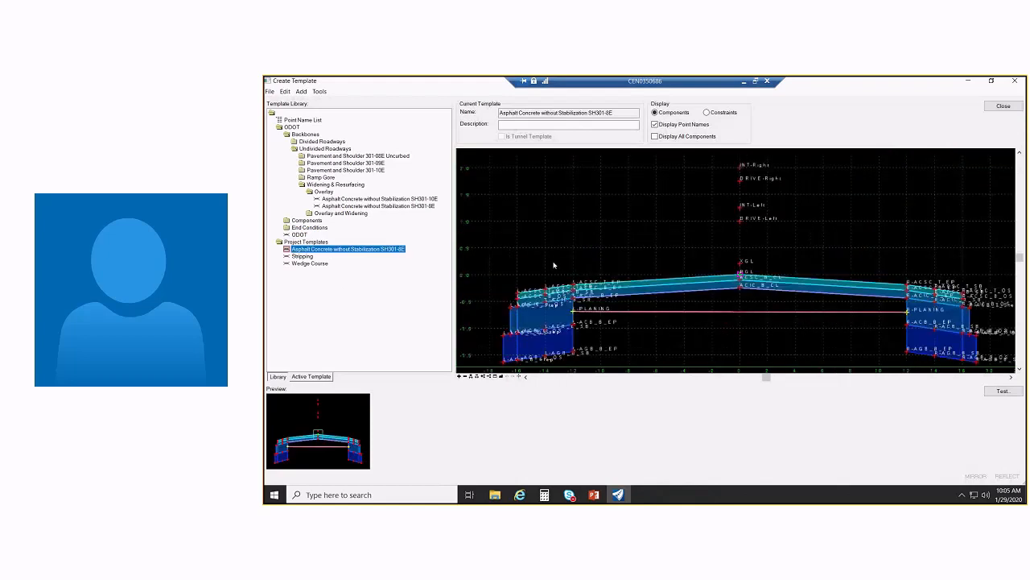
pyautogui.click(1003, 106)
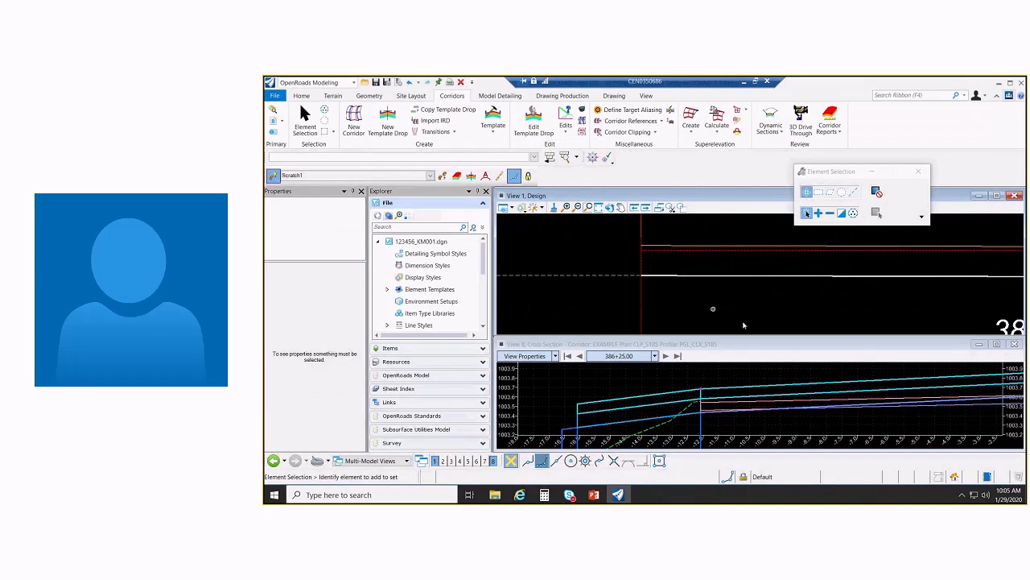
# Examine the full corridor cross section at station 386+25.00 and switch to the Widening and Resurfacing presentation in PowerPoint
pyautogui.scroll(-3, 774, 385)
pyautogui.moveTo(774, 387); pyautogui.dragTo(701, 387, button='middle')
pyautogui.scroll(-3, 761, 391)
pyautogui.moveTo(810, 397); pyautogui.dragTo(793, 399, button='middle')
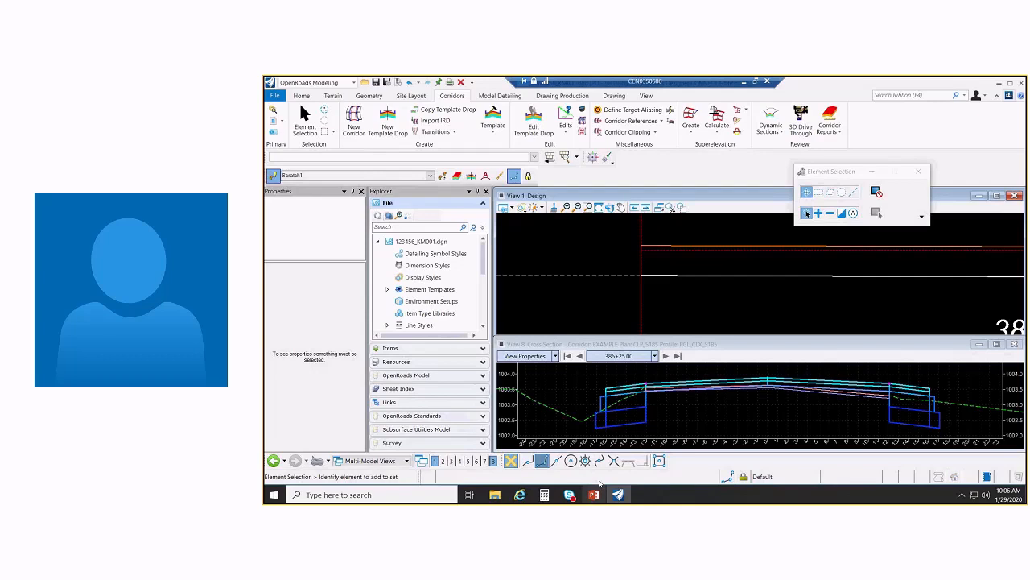
pyautogui.click(595, 492)
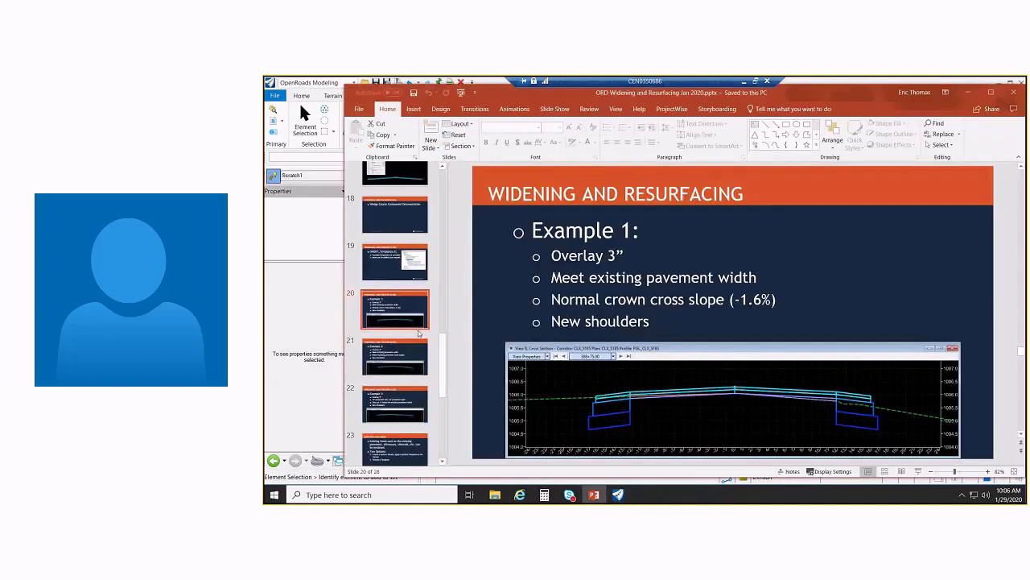
# Read the Example 2 slide, switch back to OpenRoads and identify the existing edge-of-pavement line between stations 385 and 386
pyautogui.click(414, 344)
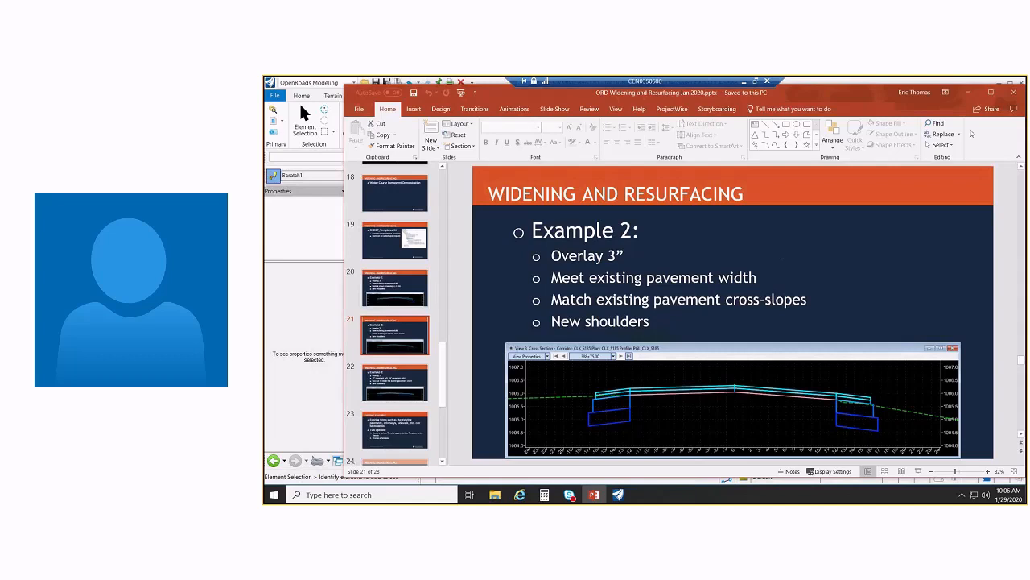
pyautogui.hotkey('alt', 'Tab')
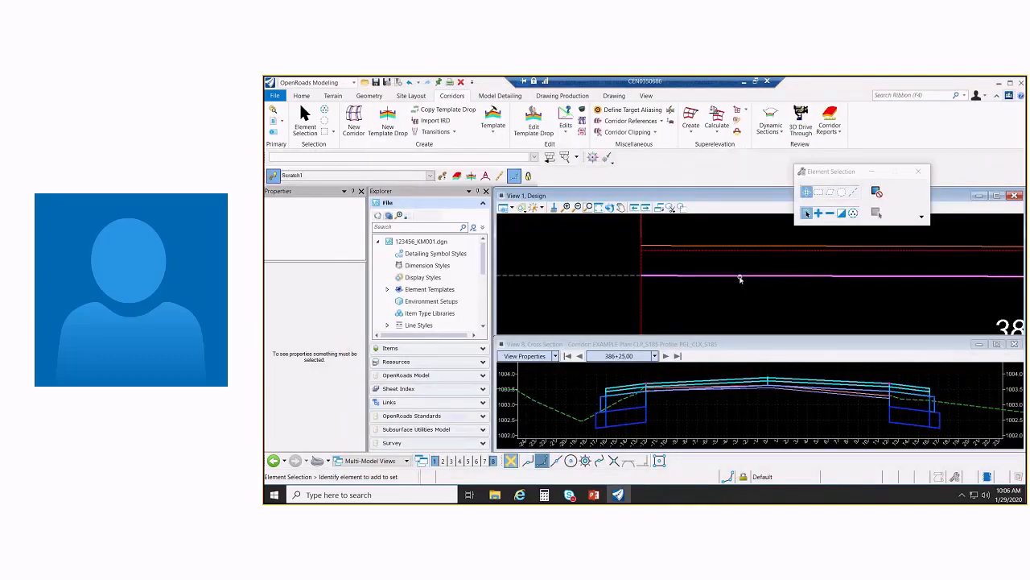
pyautogui.scroll(-2, 615, 258)
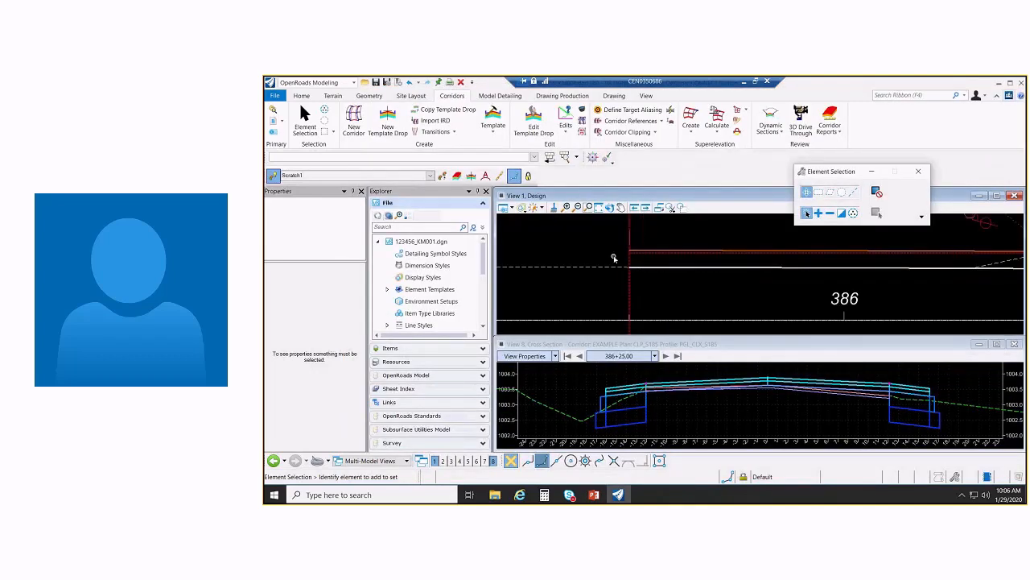
pyautogui.scroll(-2, 615, 258)
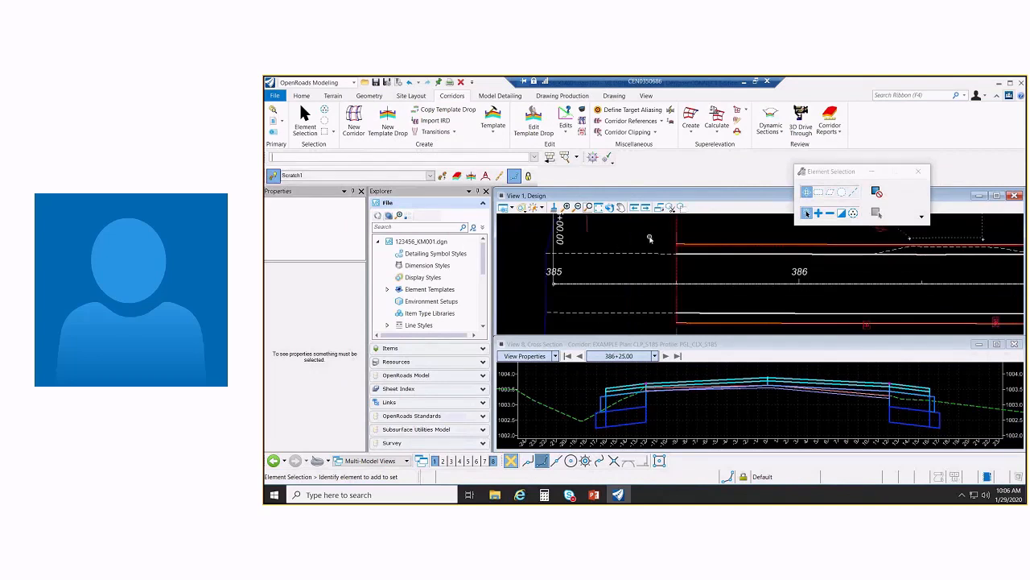
pyautogui.click(630, 254)
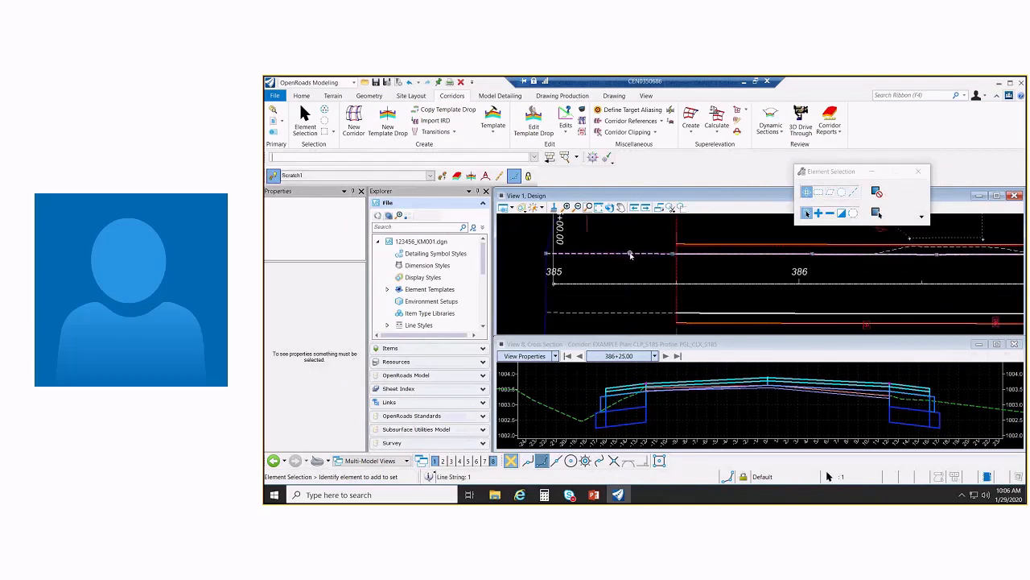
pyautogui.moveTo(631, 254)
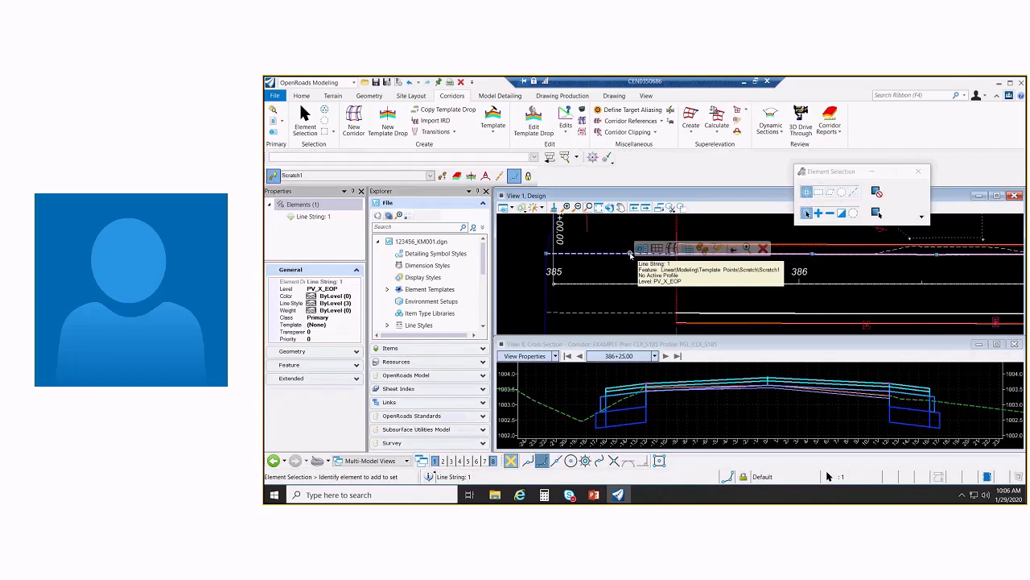
pyautogui.click(627, 235)
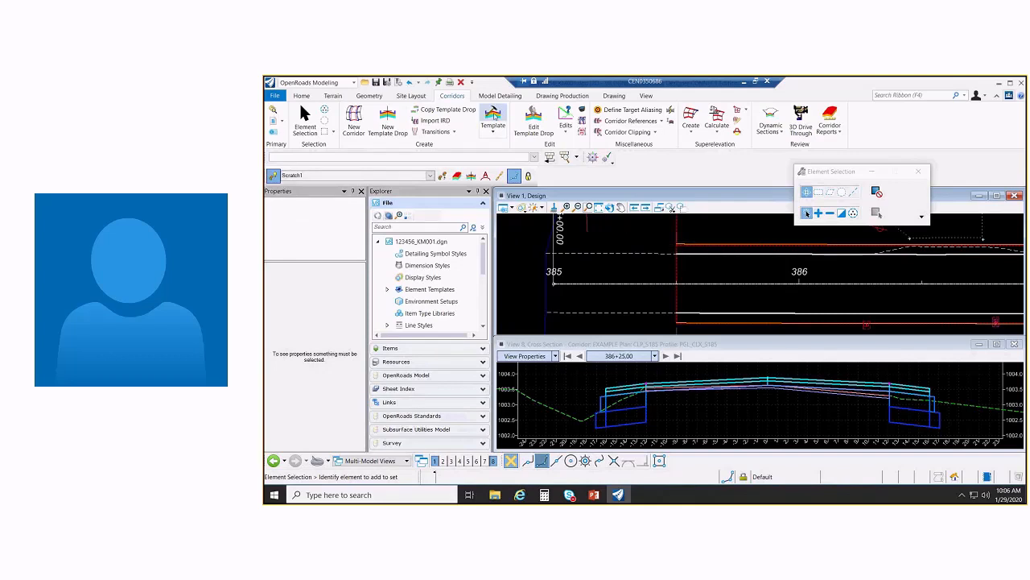
# Open the template editor and examine the PGL and left edge-of-pavement points of the Asphalt Concrete without Stabilization SH301-8E template
pyautogui.click(494, 116)
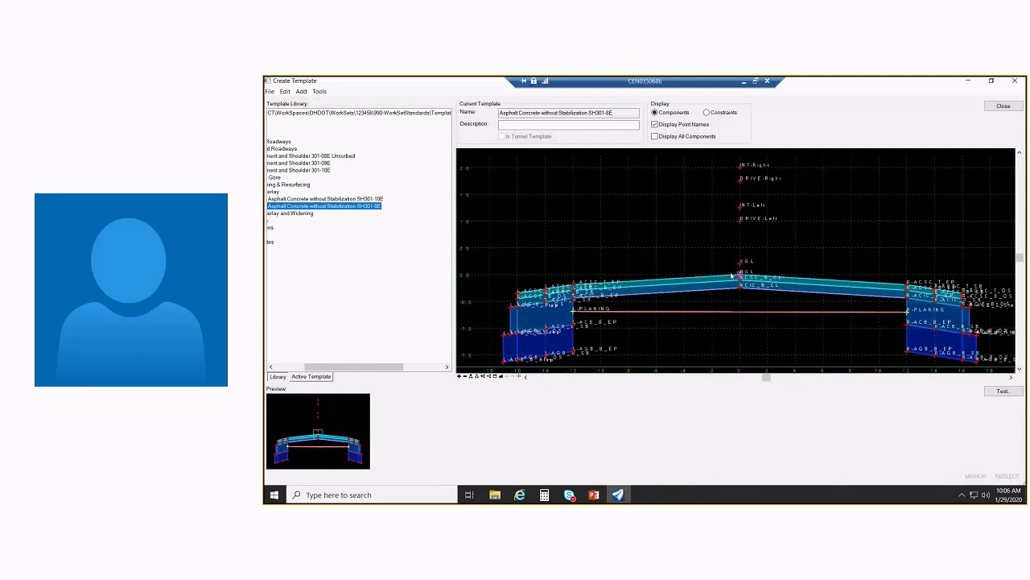
pyautogui.moveTo(725, 279)
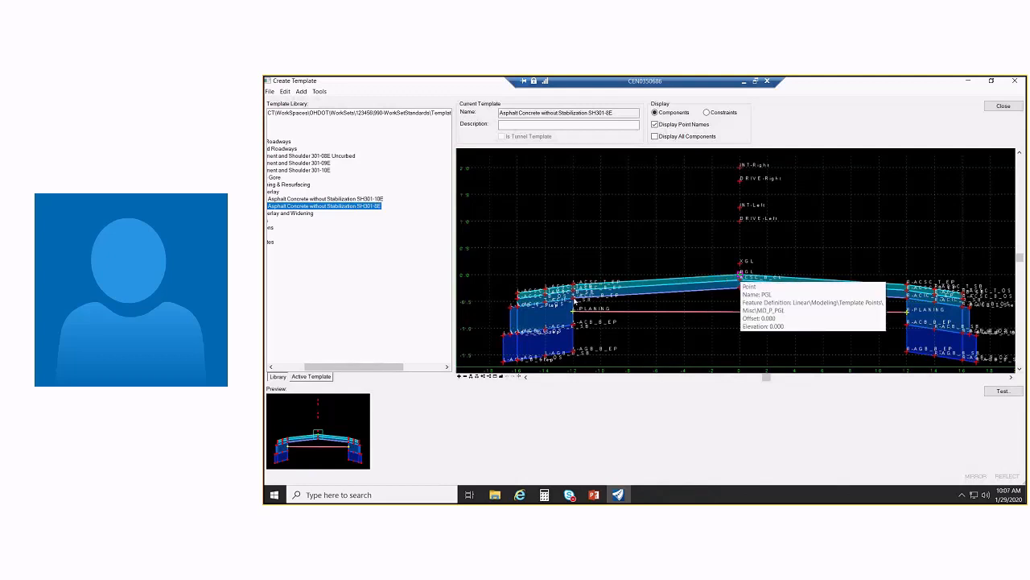
pyautogui.scroll(3, 575, 302)
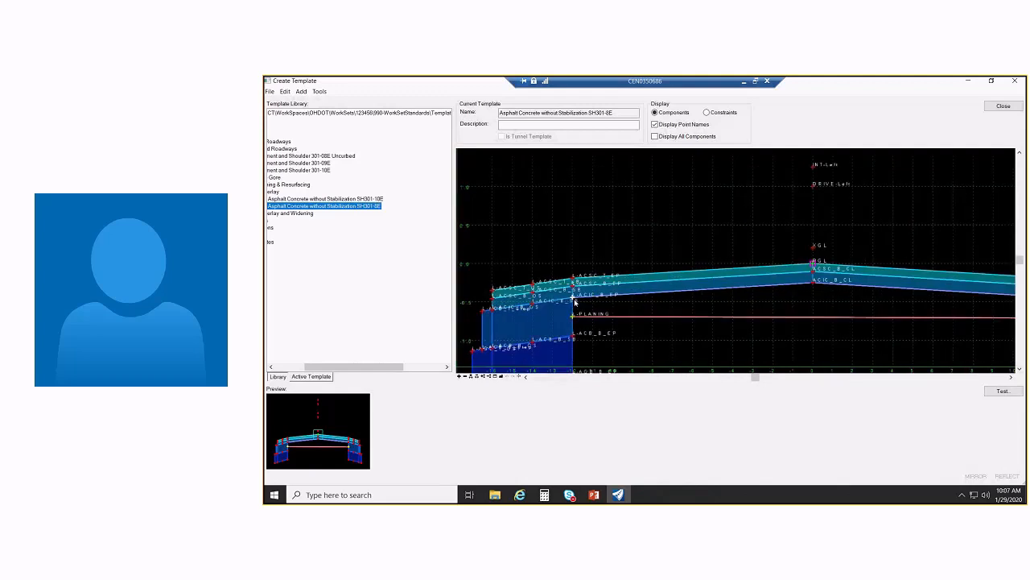
pyautogui.scroll(2, 575, 302)
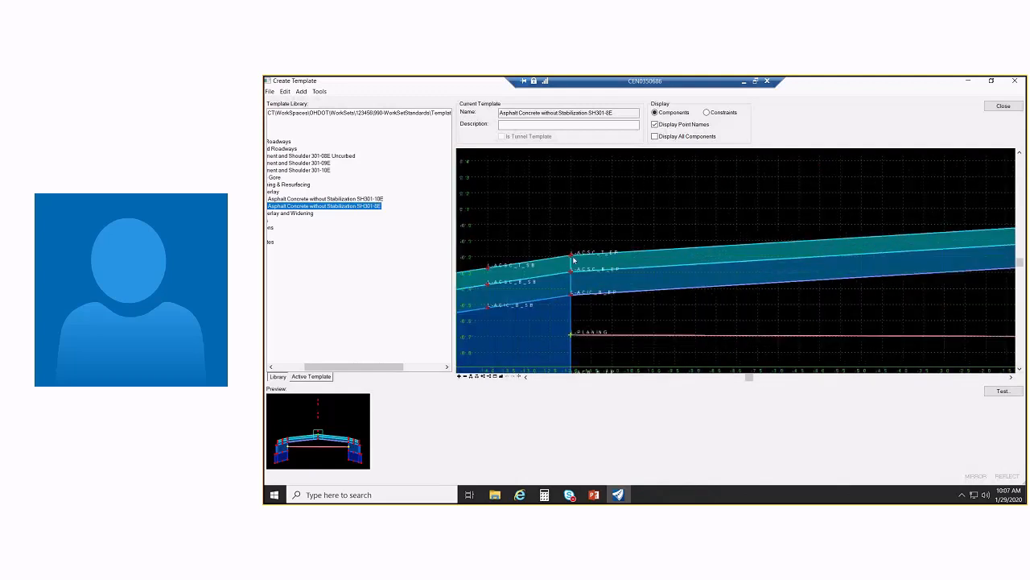
pyautogui.moveTo(572, 257)
pyautogui.moveTo(573, 300)
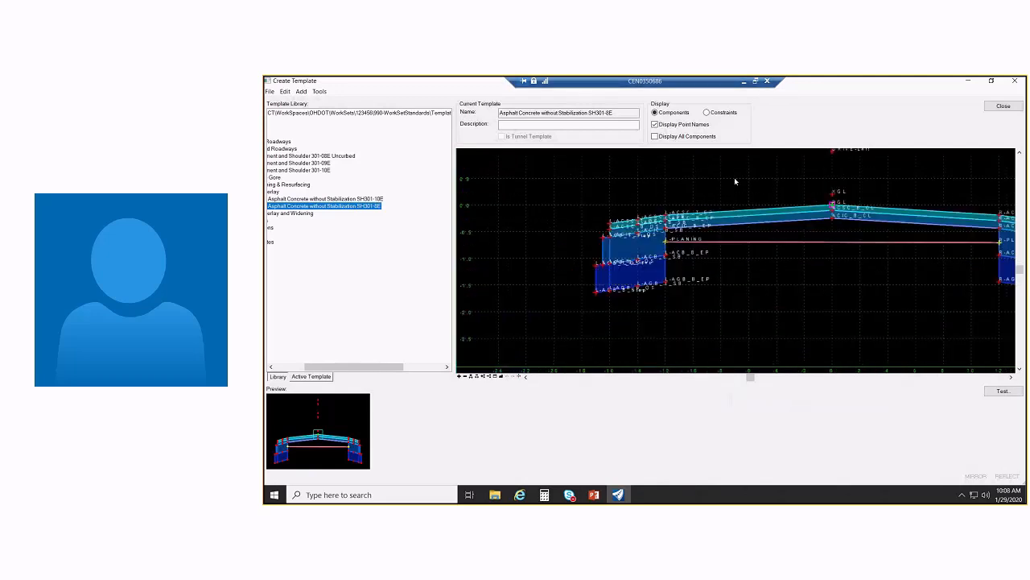
# Add a null point named L-XEOP directly above the left edge of pavement in the template
pyautogui.moveTo(719, 200); pyautogui.dragTo(712, 211, button='middle')
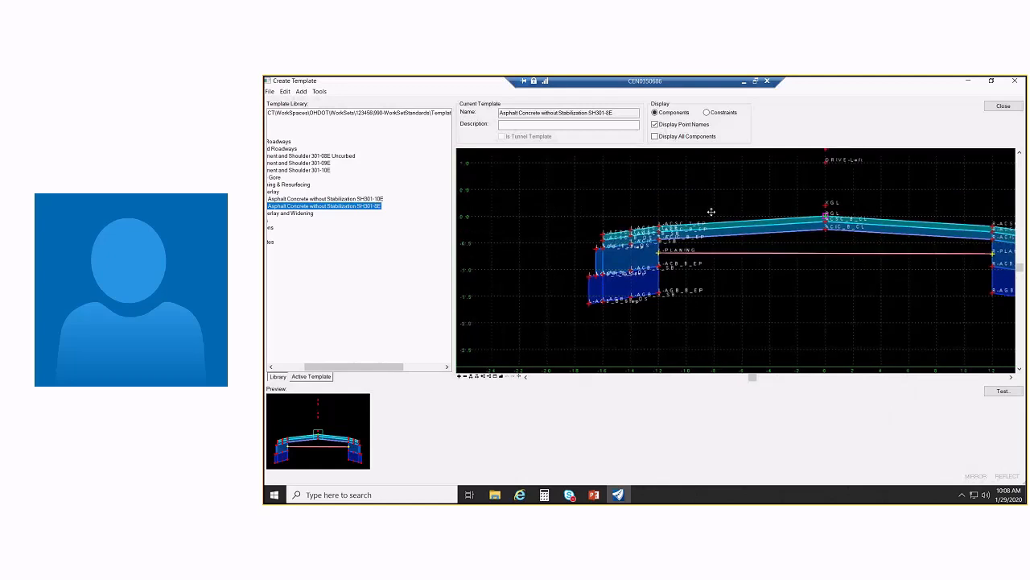
pyautogui.rightClick(704, 206)
pyautogui.moveTo(813, 209)
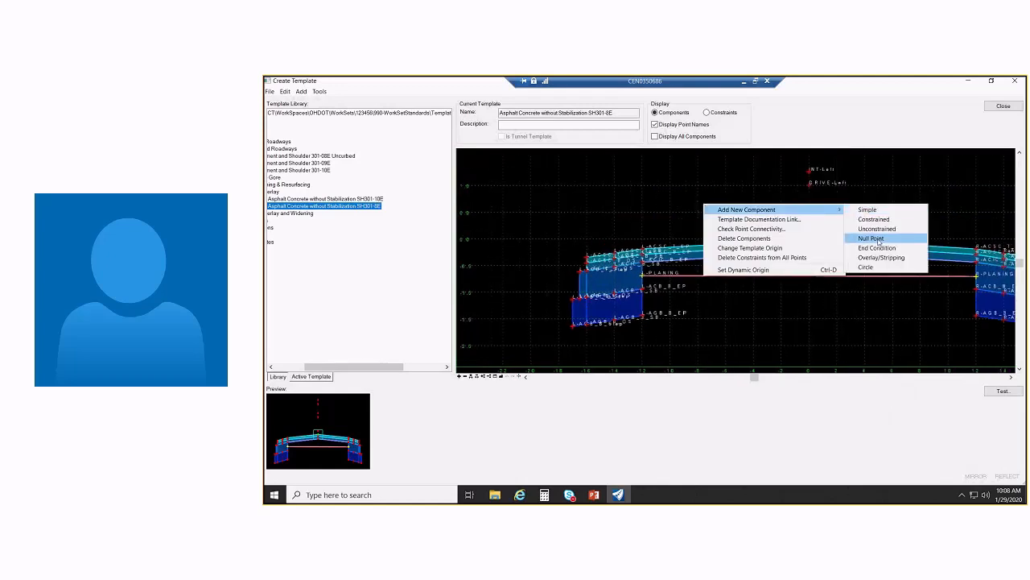
pyautogui.click(876, 239)
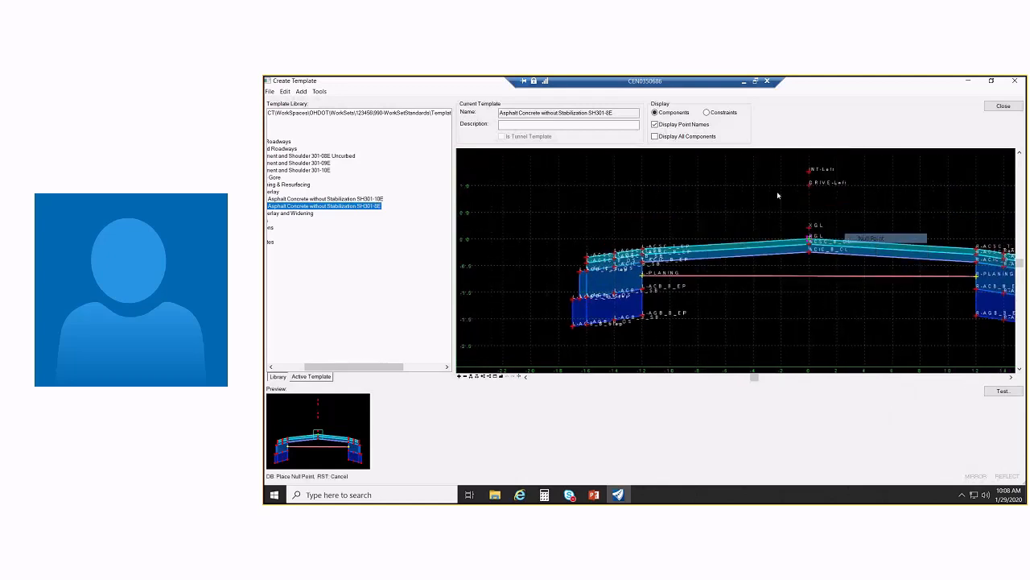
pyautogui.click(643, 213)
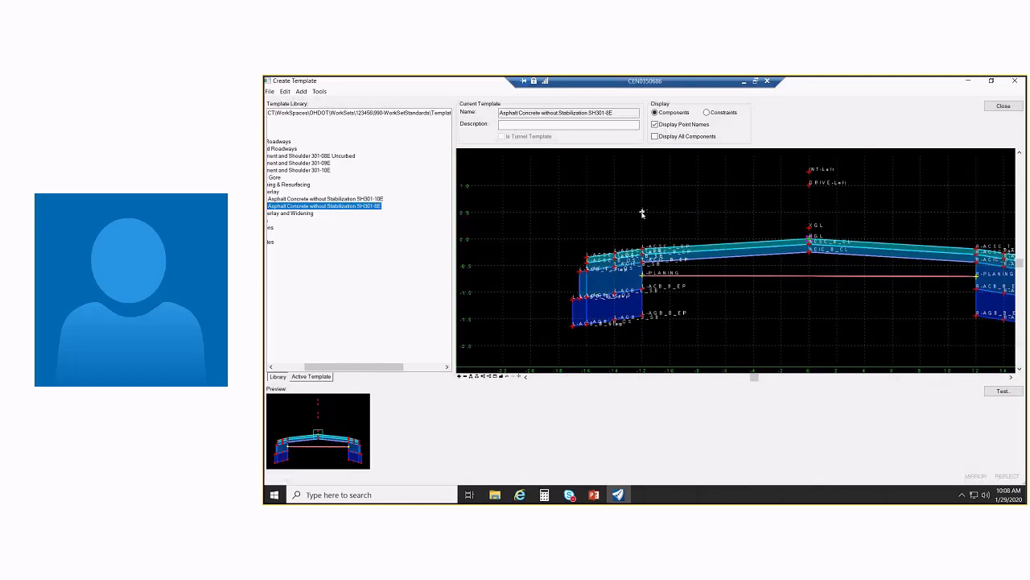
pyautogui.write('L-')
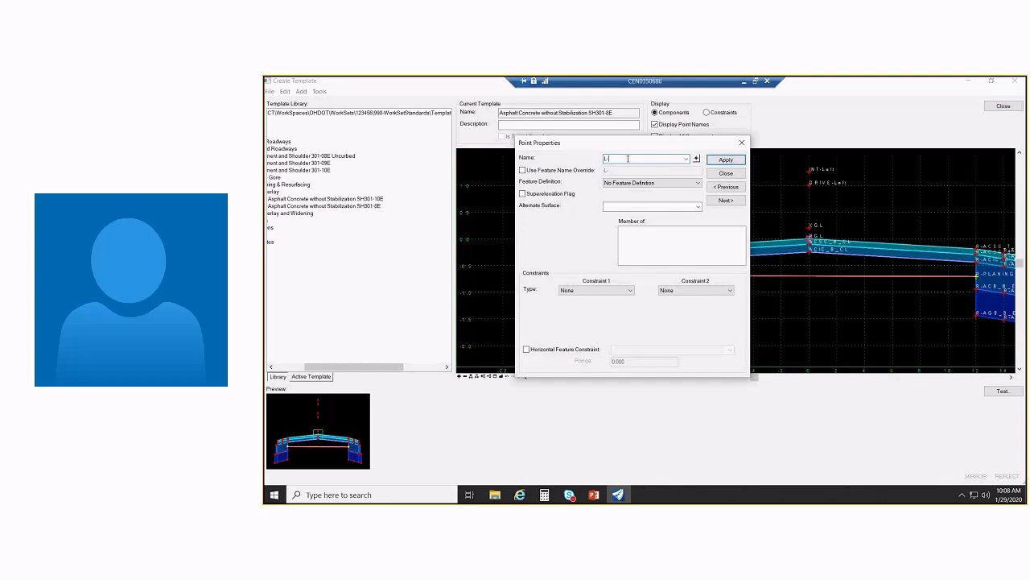
pyautogui.write('XEOP')
pyautogui.press('Tab')
# Constrain L-XEOP horizontally to PGL at -12.000 as its first constraint
pyautogui.click(612, 289)
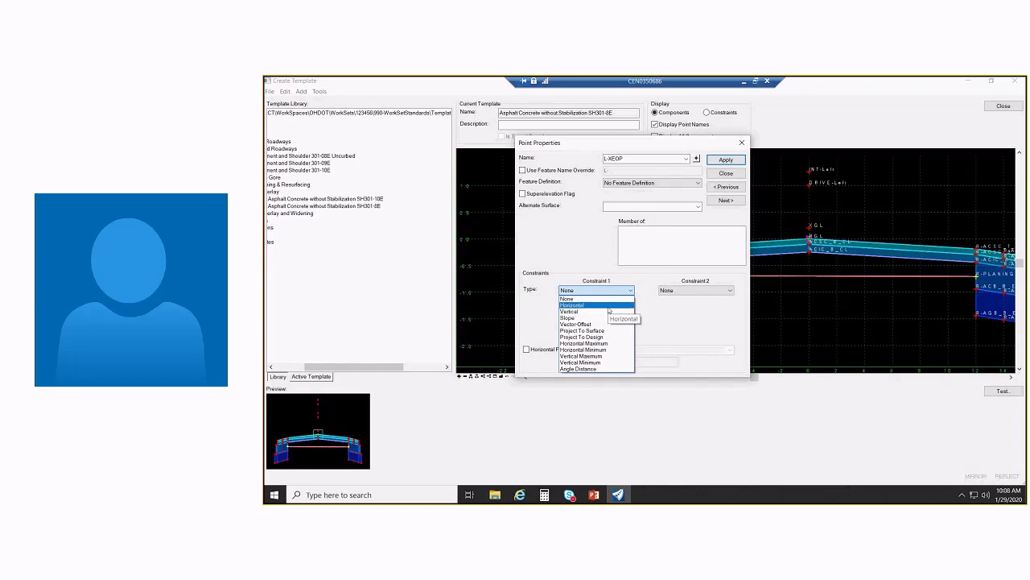
pyautogui.click(609, 306)
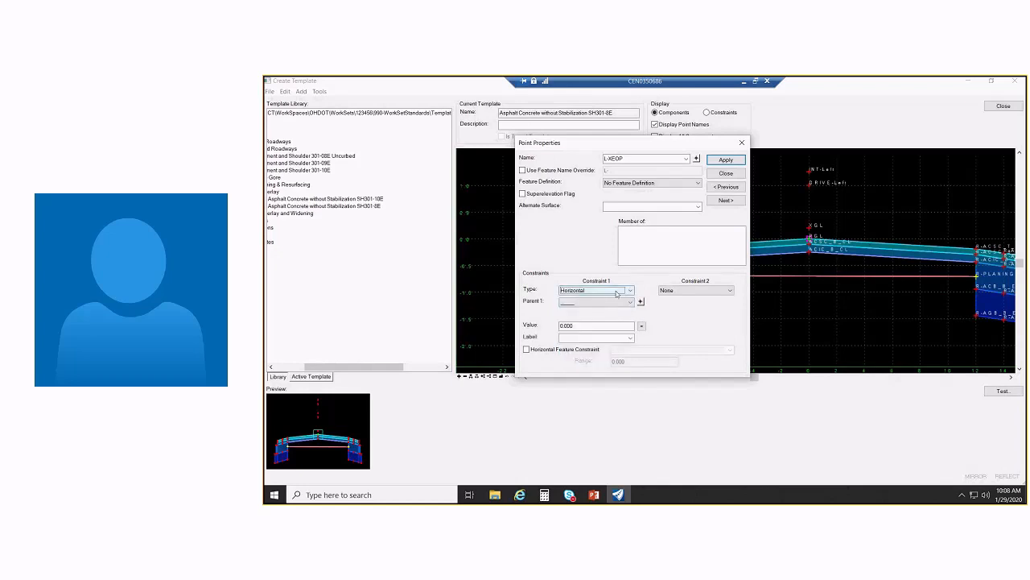
pyautogui.click(631, 291)
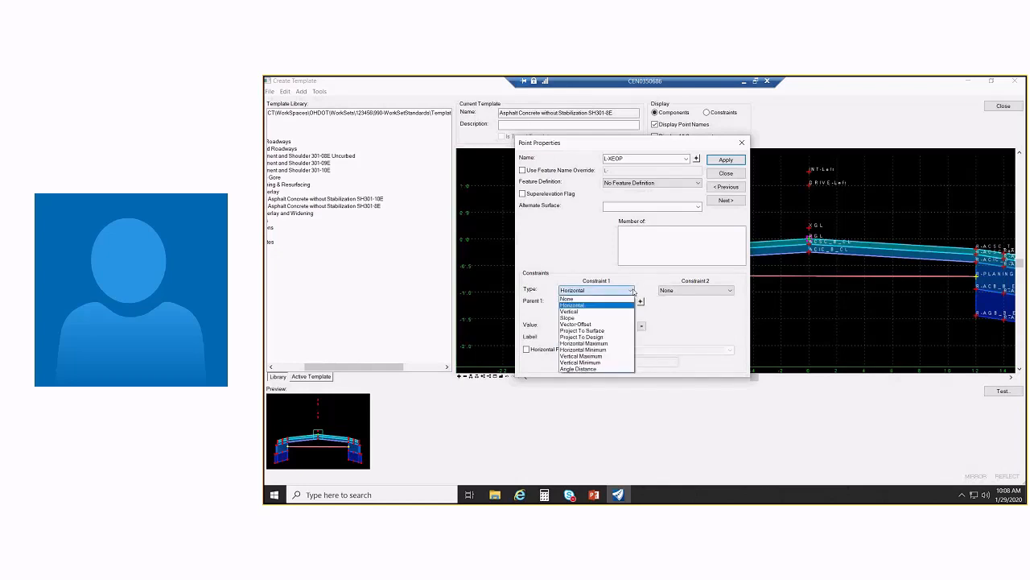
pyautogui.click(633, 291)
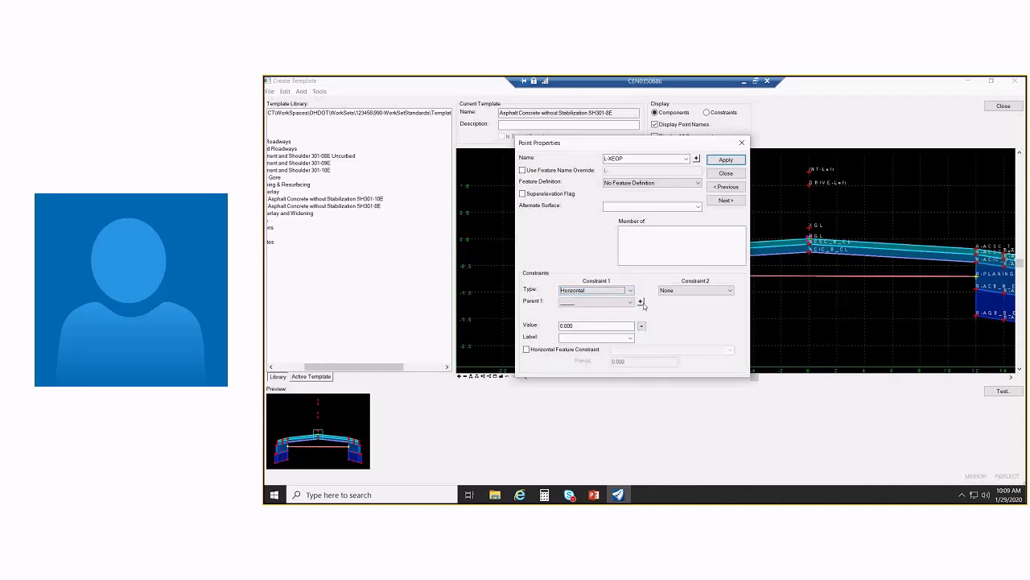
pyautogui.click(641, 301)
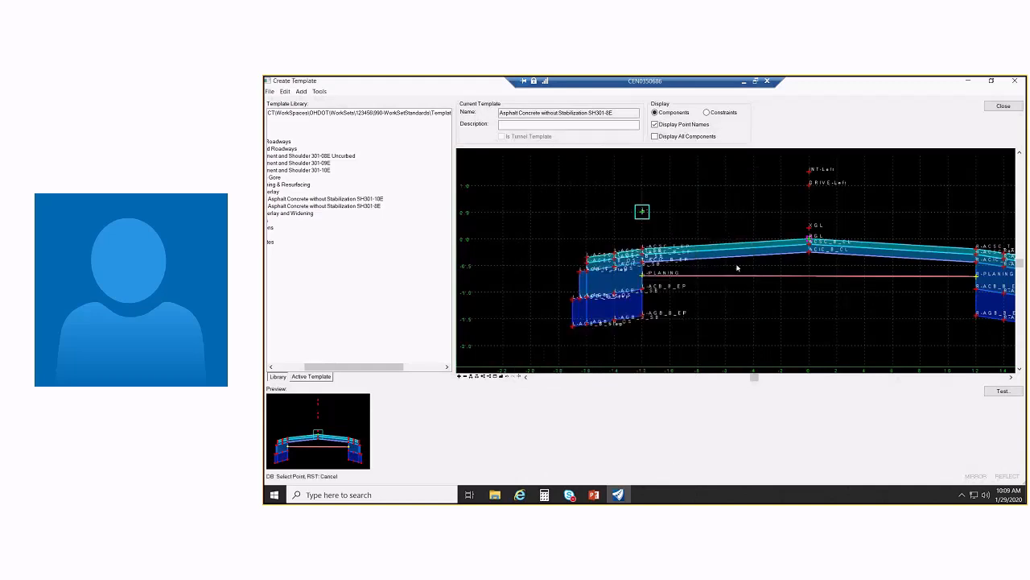
pyautogui.click(804, 241)
pyautogui.click(722, 161)
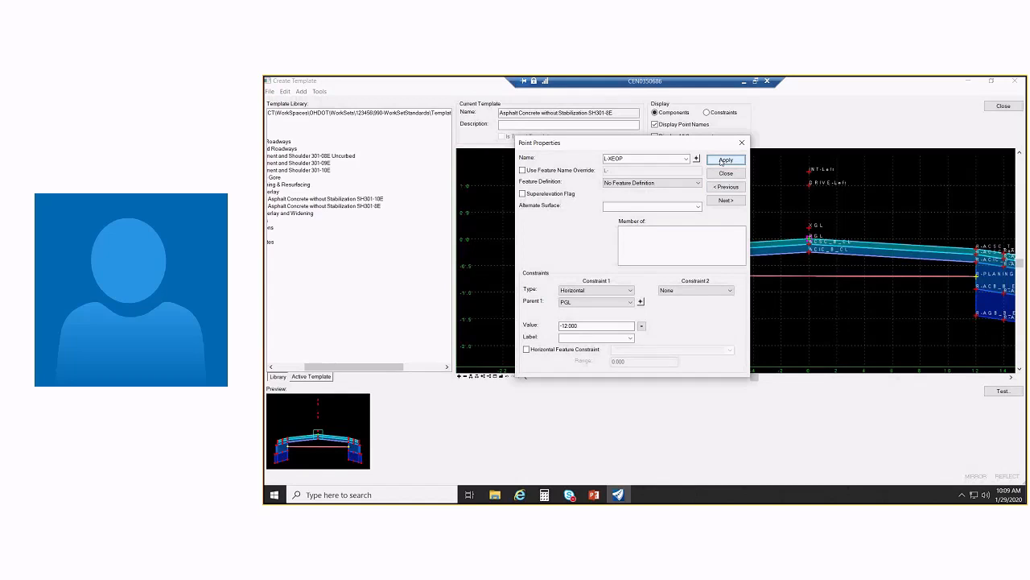
# Set the second constraint of L-XEOP to Project To Surface on the <Active> surface, with the Horizontal Feature Constraint off
pyautogui.click(688, 291)
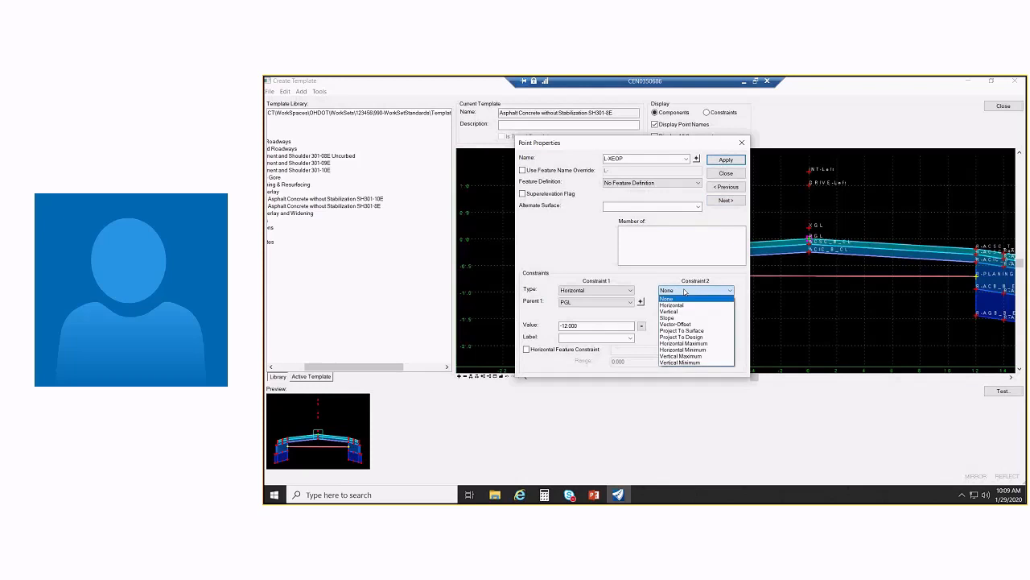
pyautogui.click(708, 330)
pyautogui.click(712, 326)
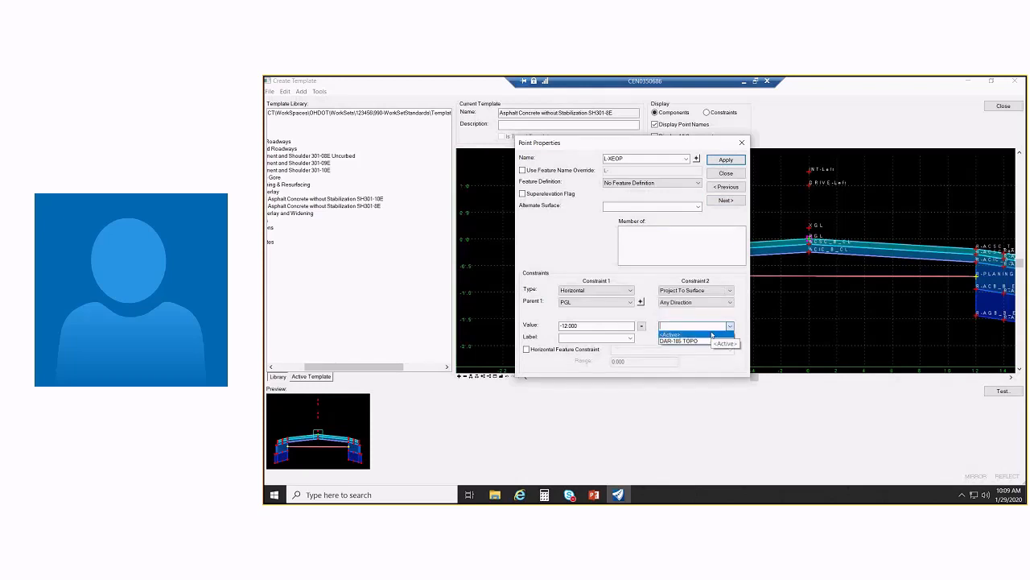
pyautogui.click(712, 335)
pyautogui.click(731, 164)
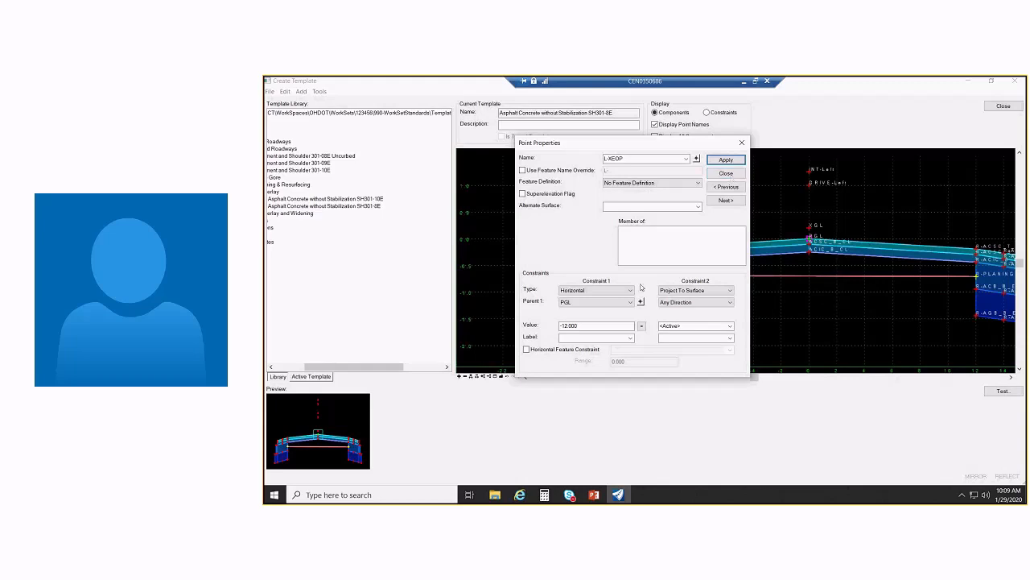
pyautogui.click(526, 350)
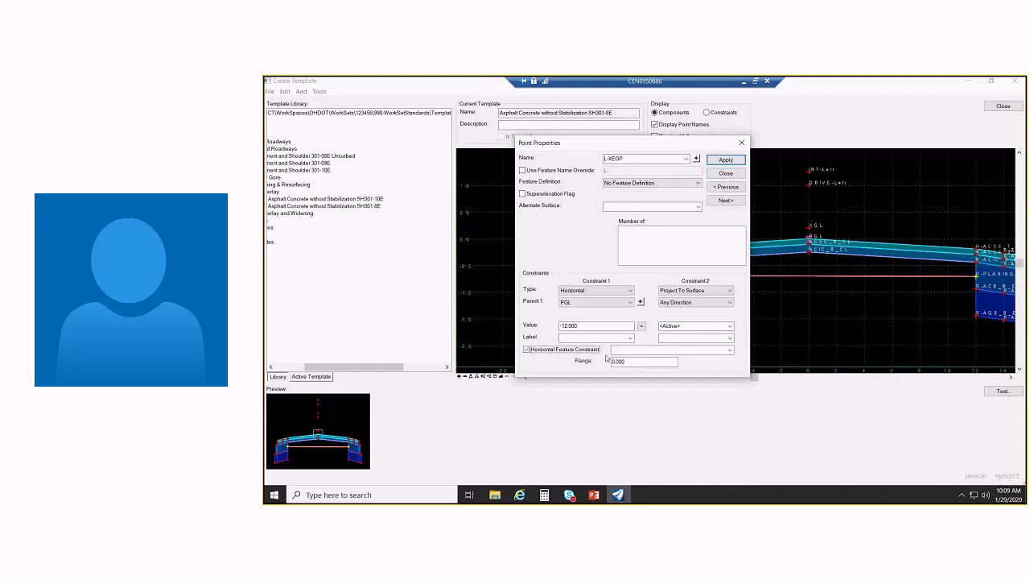
pyautogui.click(526, 349)
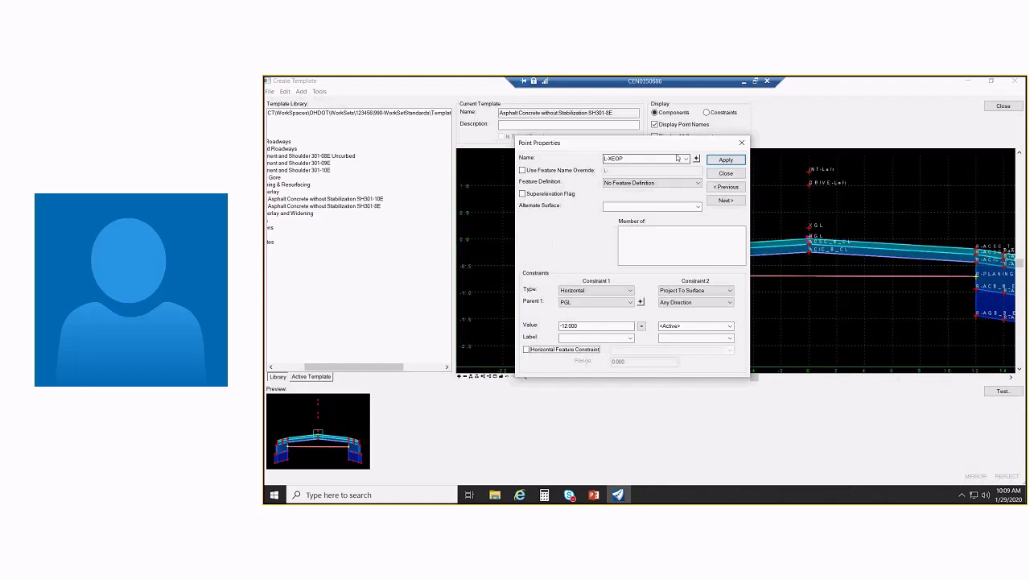
pyautogui.click(723, 161)
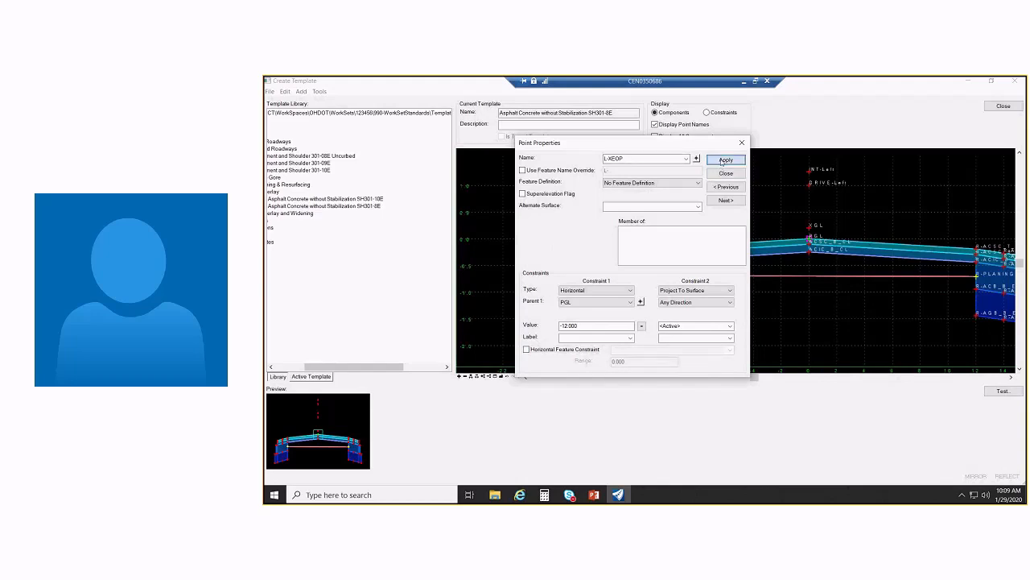
pyautogui.click(724, 173)
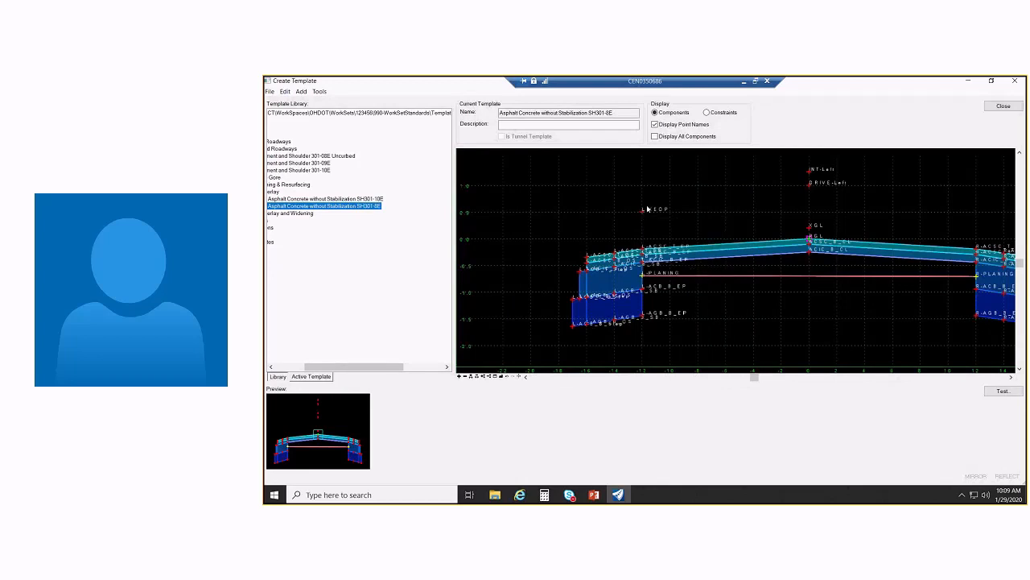
# Replace the slope constraint of point L-ACSC_T_EP with a Vertical constraint whose parent is L-XEOP
pyautogui.moveTo(644, 216)
pyautogui.doubleClick(643, 248)
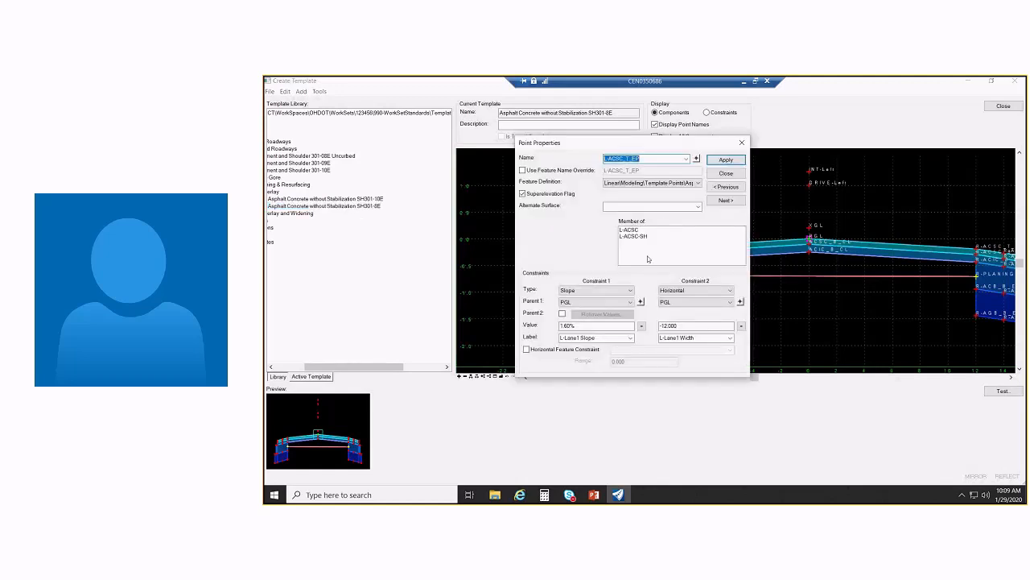
pyautogui.click(630, 291)
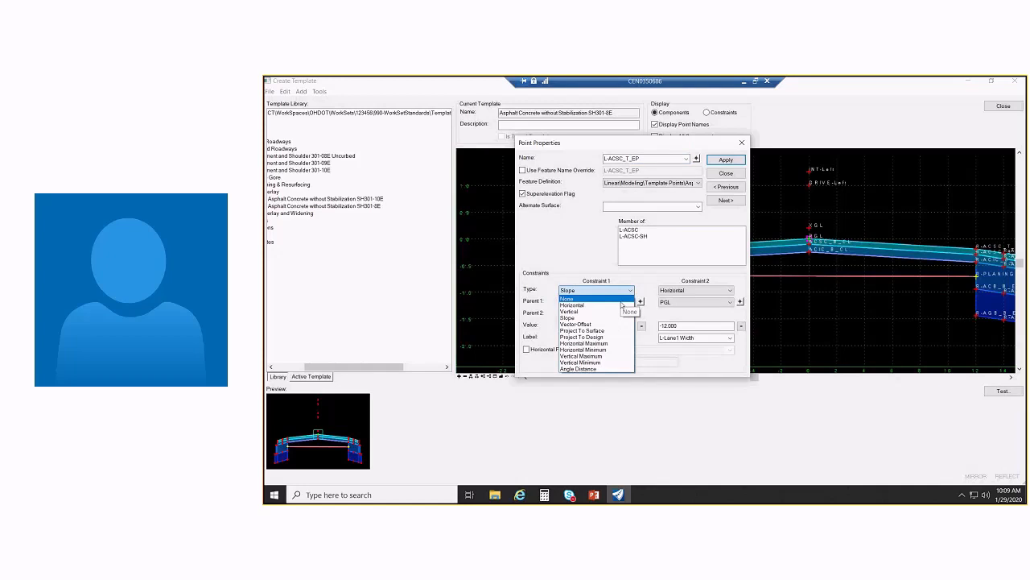
pyautogui.click(618, 311)
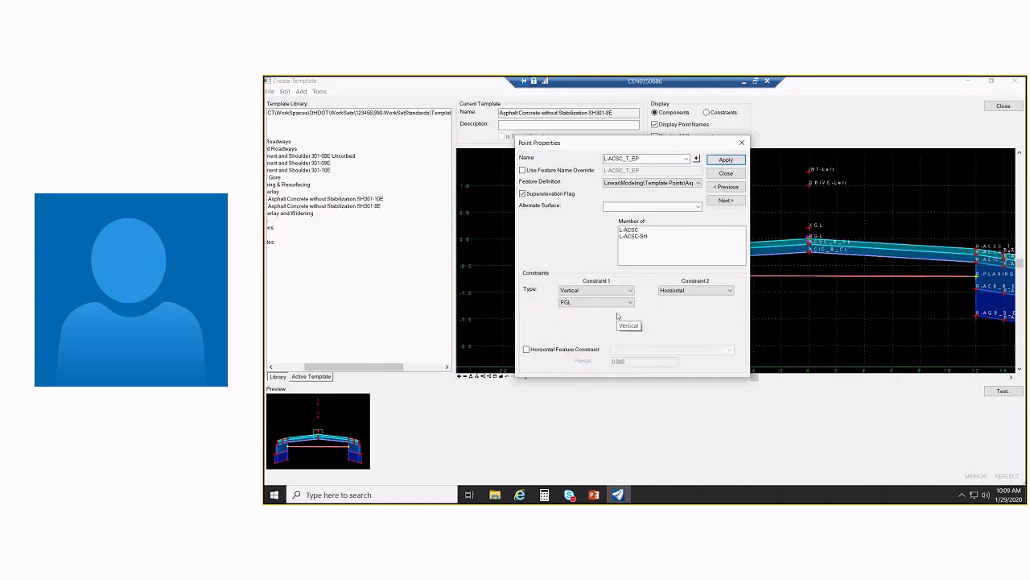
pyautogui.press('Return')
pyautogui.doubleClick(641, 245)
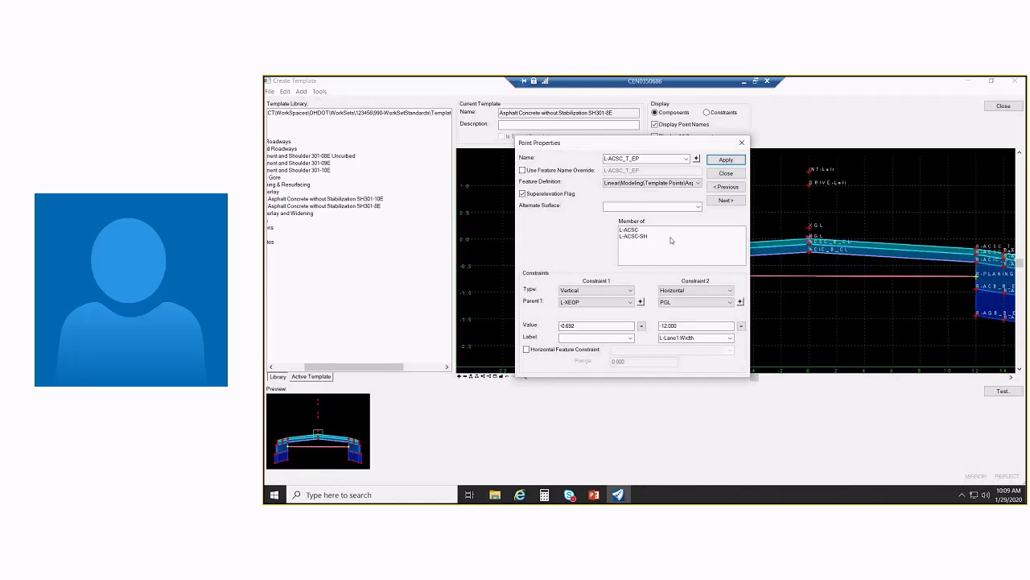
# Set the vertical constraint value of L-ACSC_T_EP to 0.25 and apply the point properties
pyautogui.doubleClick(590, 324)
pyautogui.write('0.25')
pyautogui.press('Tab')
pyautogui.click(726, 160)
pyautogui.click(734, 173)
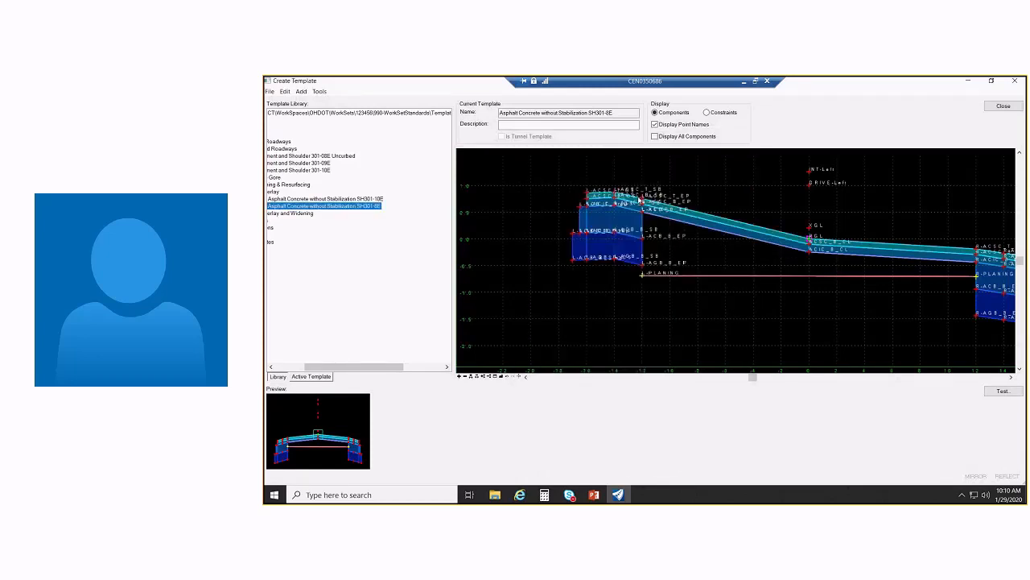
# Add a null point to the template above the right edge of pavement, in line with R-ACSC_T_EP
pyautogui.scroll(2, 639, 200)
pyautogui.moveTo(658, 187); pyautogui.dragTo(659, 217, button='middle')
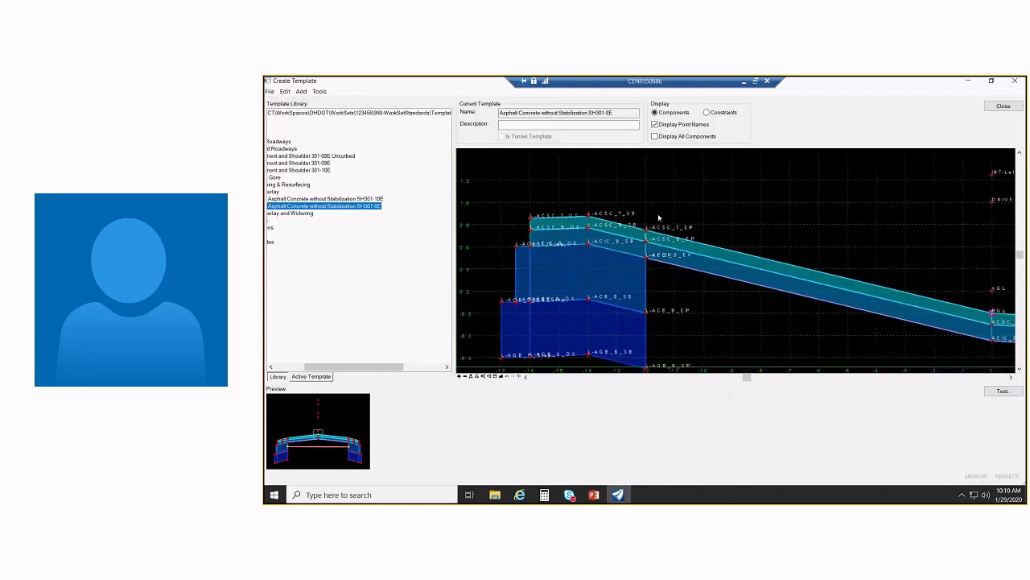
pyautogui.moveTo(645, 259)
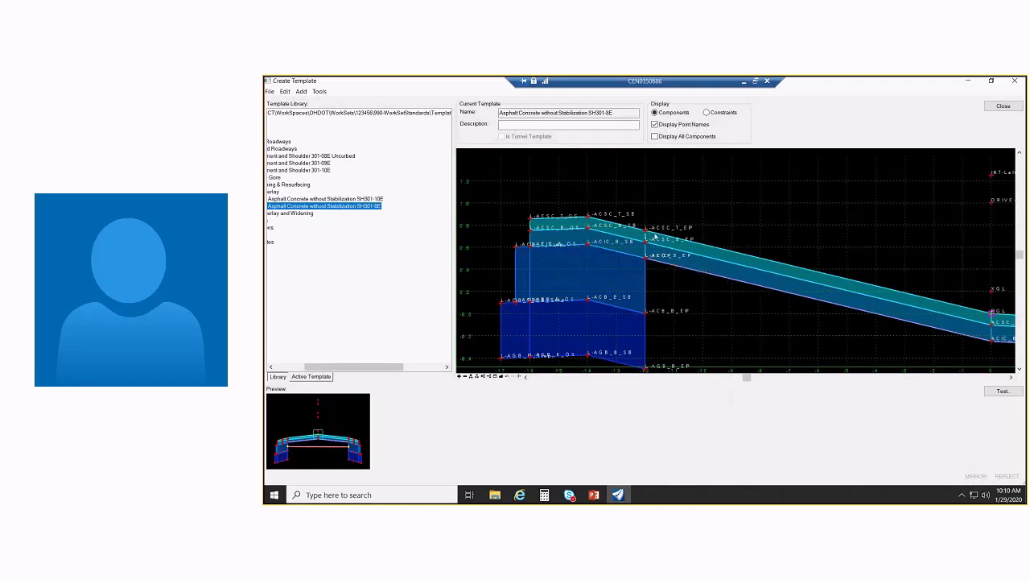
pyautogui.moveTo(645, 231)
pyautogui.scroll(-1, 846, 202)
pyautogui.moveTo(847, 202); pyautogui.dragTo(654, 196, button='middle')
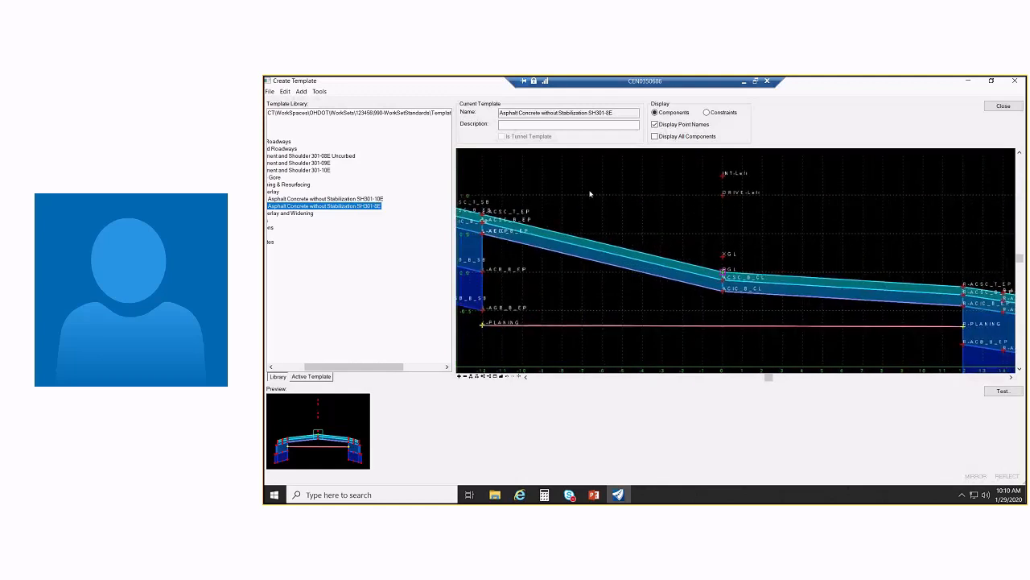
pyautogui.moveTo(908, 229); pyautogui.dragTo(855, 226, button='middle')
pyautogui.rightClick(851, 220)
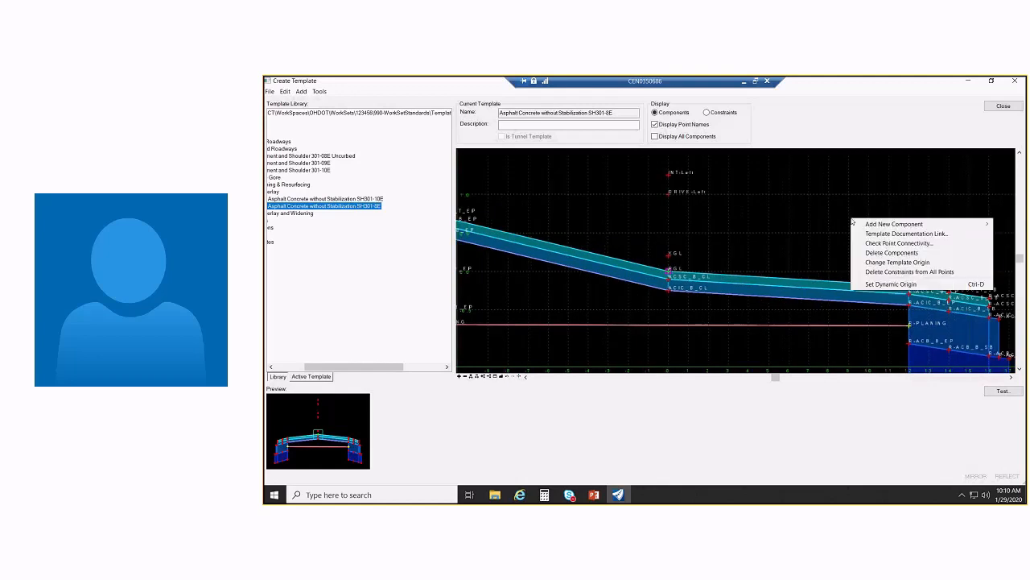
pyautogui.moveTo(857, 224)
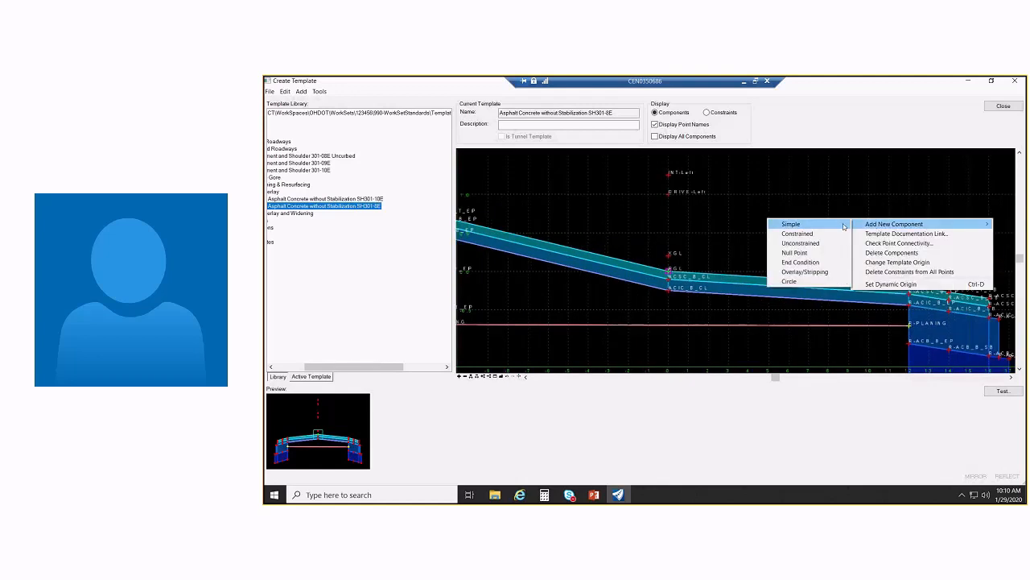
pyautogui.click(815, 256)
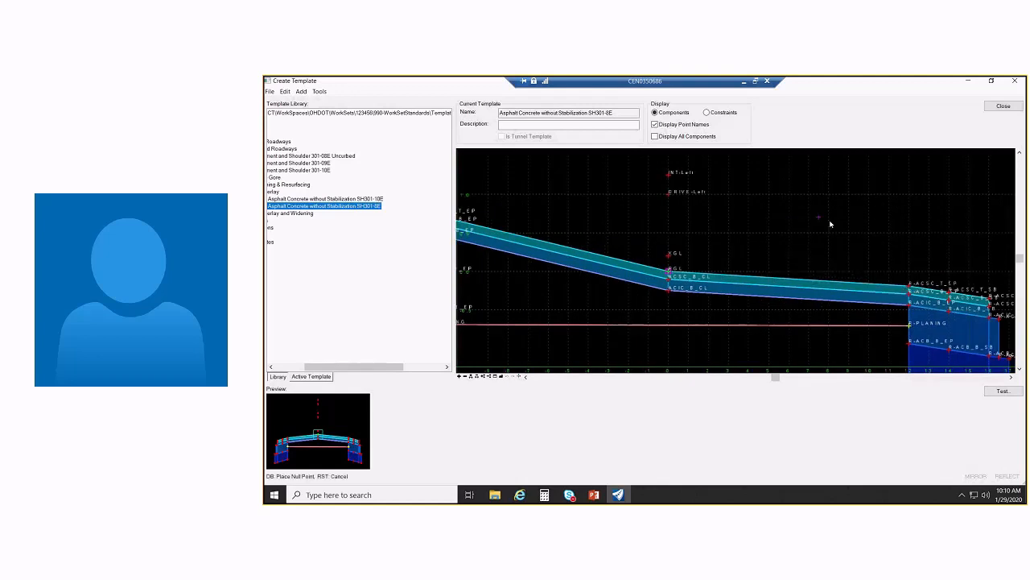
pyautogui.click(910, 236)
# Name the null point R-XEOP and make its first constraint Horizontal to PGL at 12.000
pyautogui.click(622, 158)
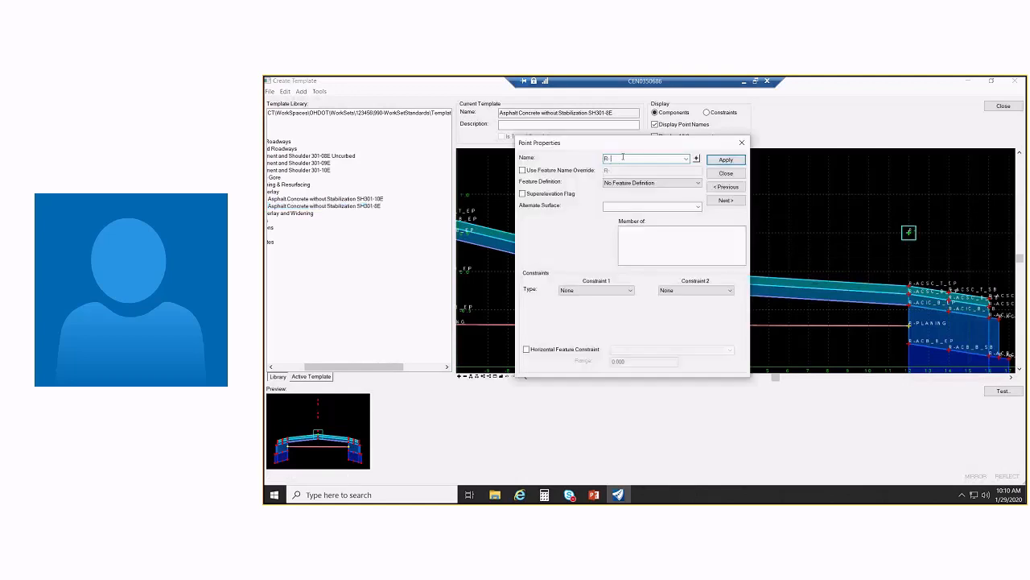
pyautogui.write('XEOP')
pyautogui.press('Tab')
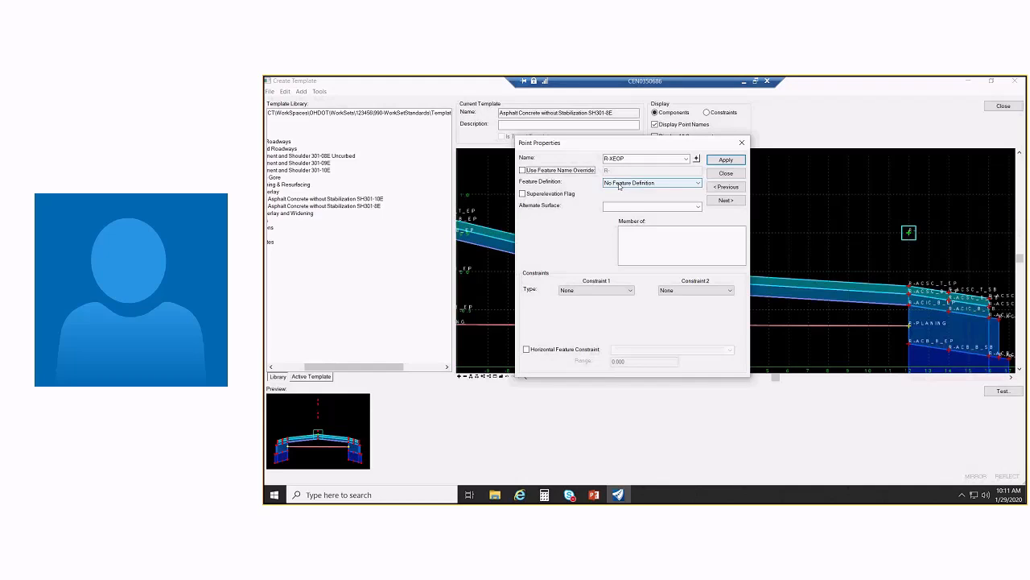
pyautogui.click(604, 291)
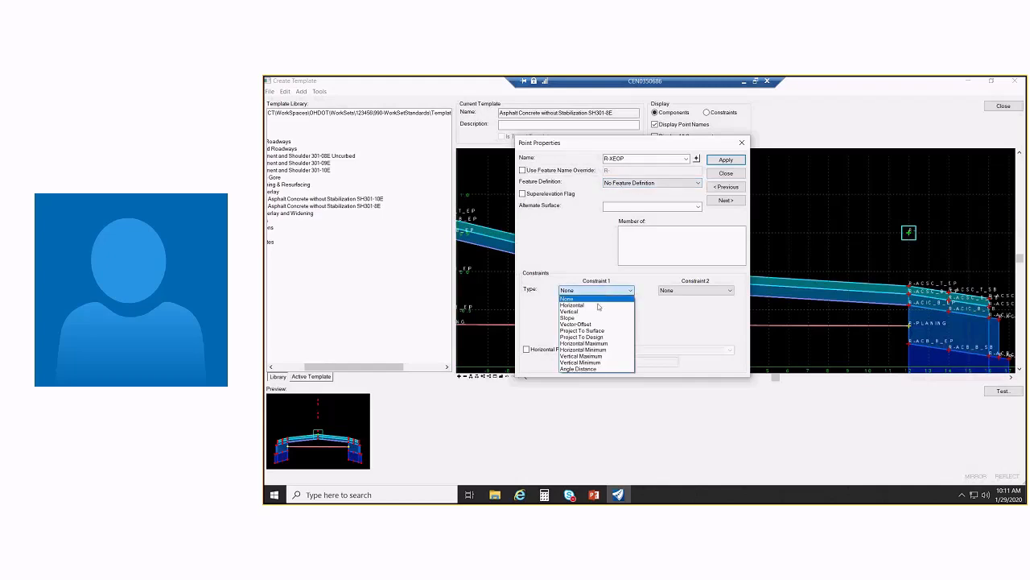
pyautogui.click(598, 306)
pyautogui.click(641, 302)
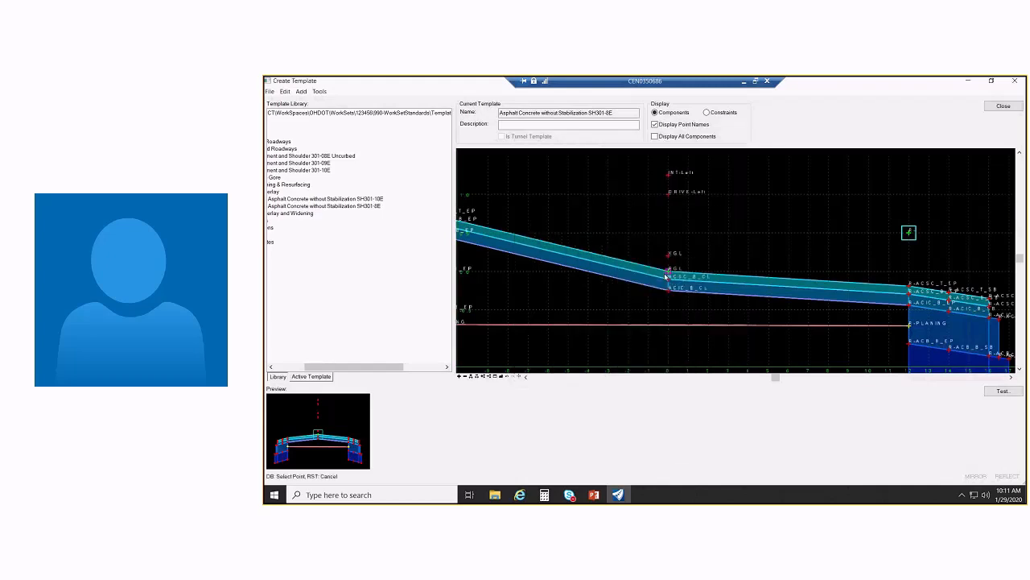
pyautogui.click(670, 272)
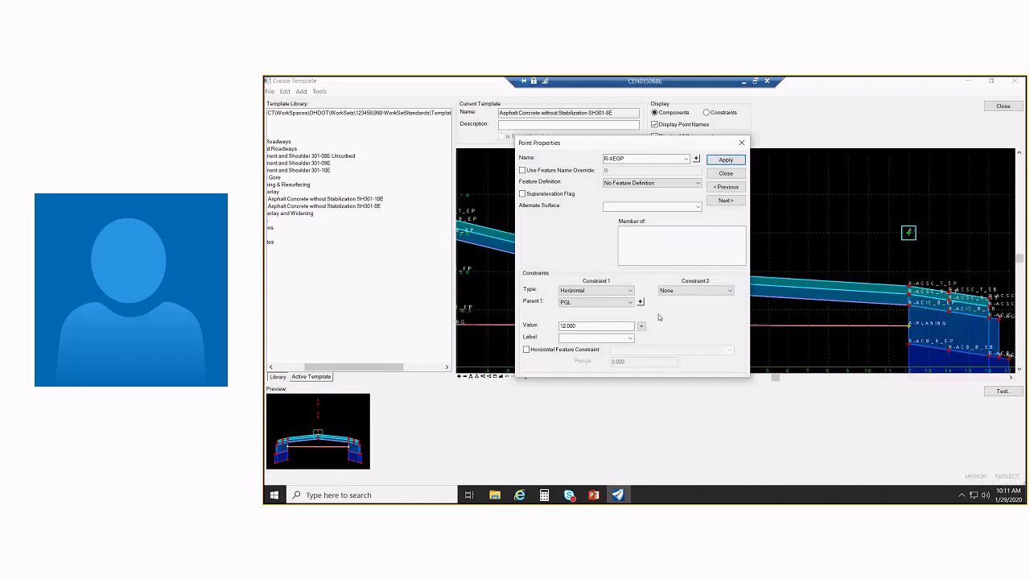
# Set the second constraint of R-XEOP to Project To Surface, Any Direction, on the <Active> surface and apply the point properties
pyautogui.click(694, 291)
pyautogui.click(691, 331)
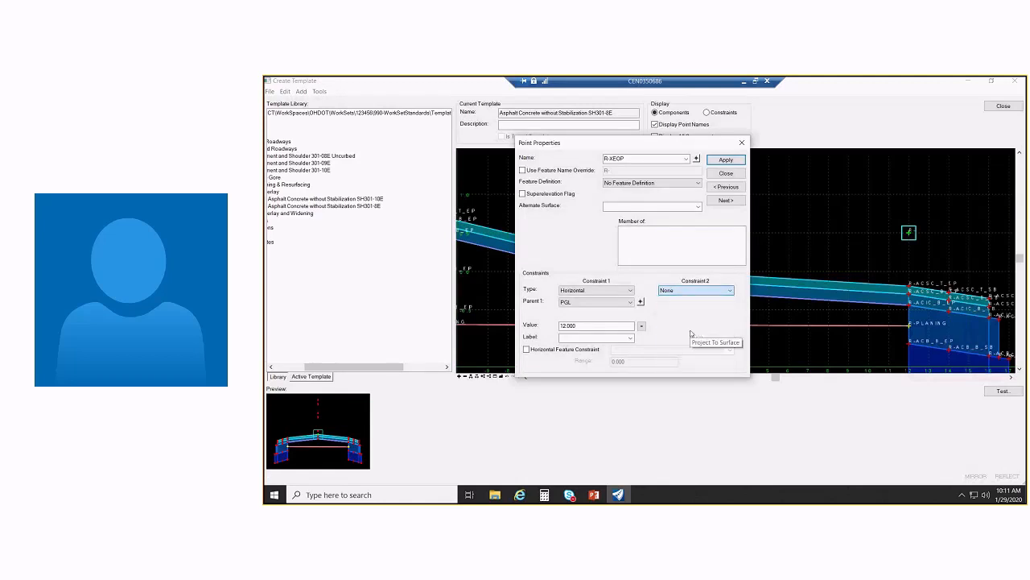
pyautogui.click(730, 326)
pyautogui.click(706, 335)
pyautogui.click(726, 159)
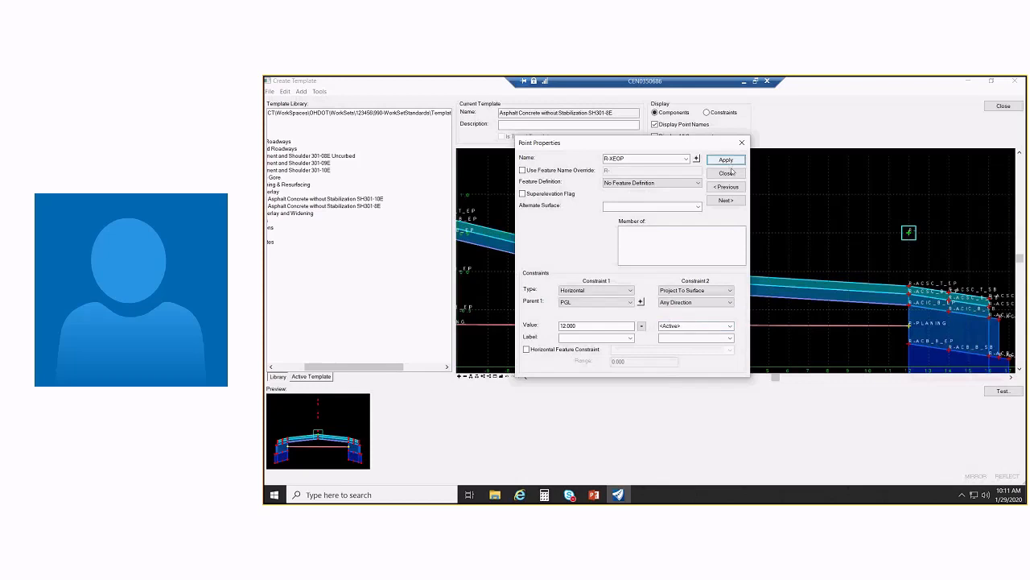
pyautogui.click(728, 172)
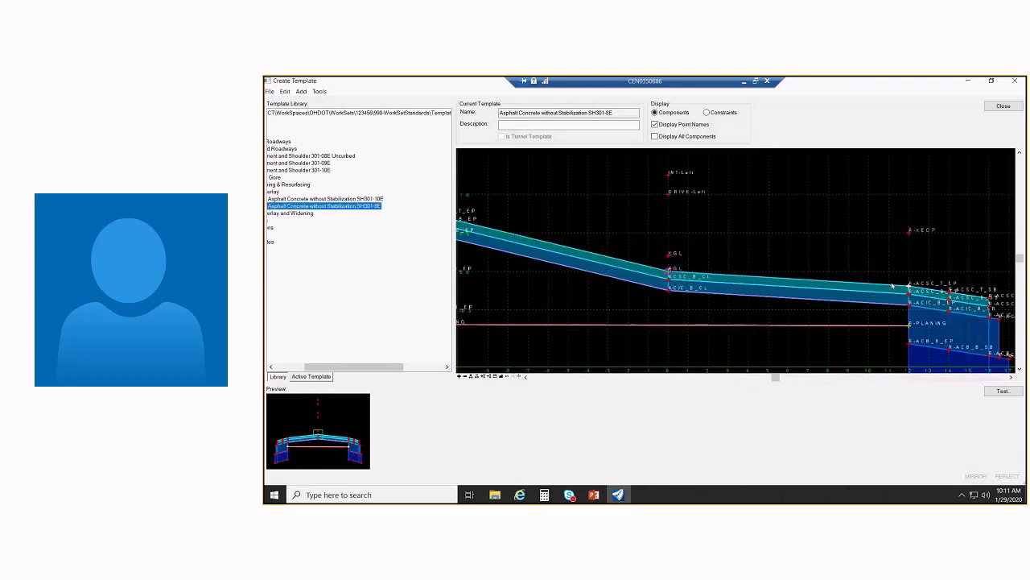
# Replace the slope constraint of point R-ACSC_T_EP with a Vertical constraint whose parent is R-XEOP
pyautogui.doubleClick(906, 284)
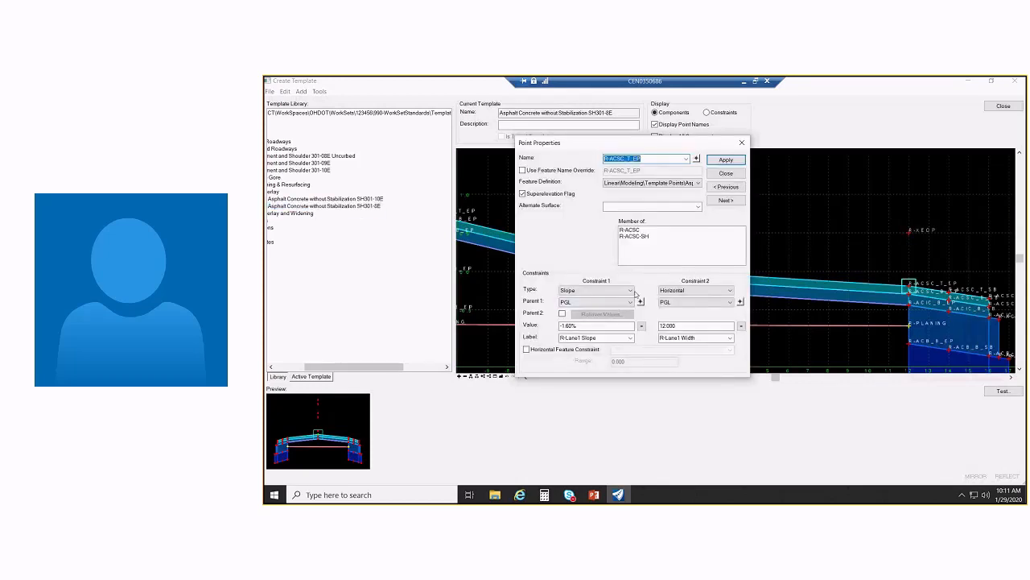
pyautogui.click(632, 290)
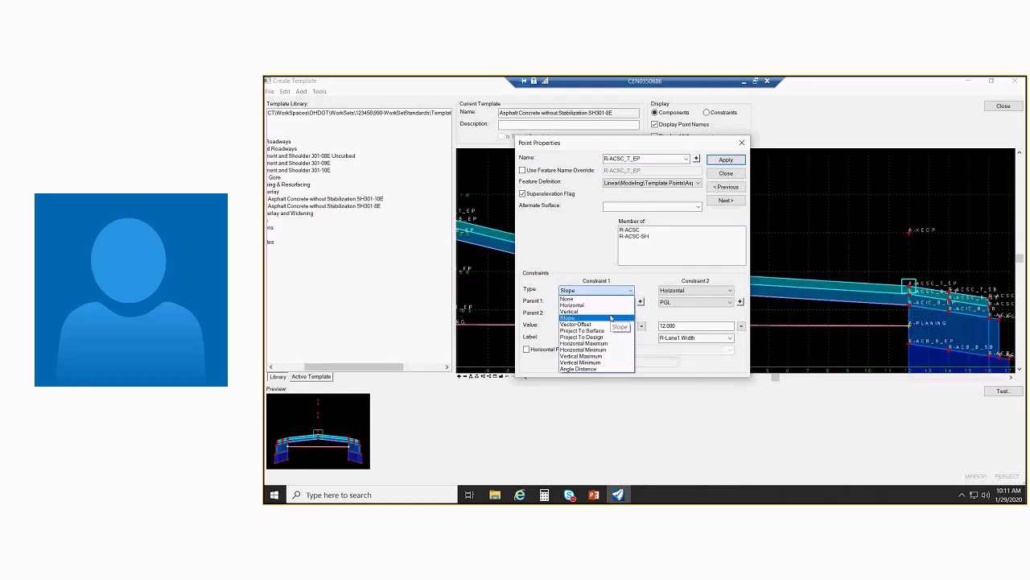
pyautogui.click(611, 318)
pyautogui.click(627, 290)
pyautogui.click(569, 310)
pyautogui.click(641, 302)
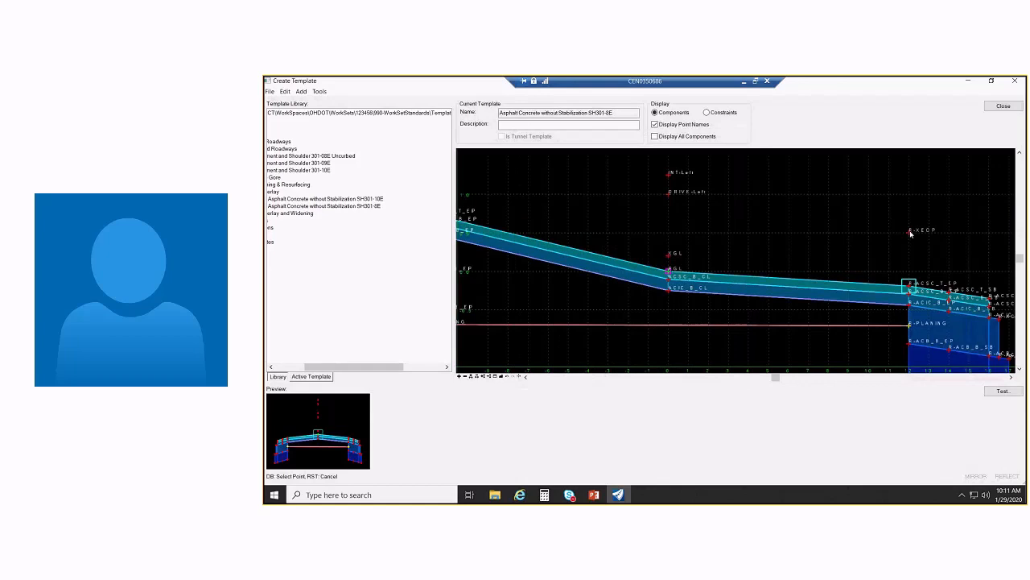
pyautogui.click(910, 231)
# Set the vertical constraint value of R-ACSC_T_EP to 0.25 and apply the point properties
pyautogui.doubleClick(608, 325)
pyautogui.write('0.2')
pyautogui.press('Tab')
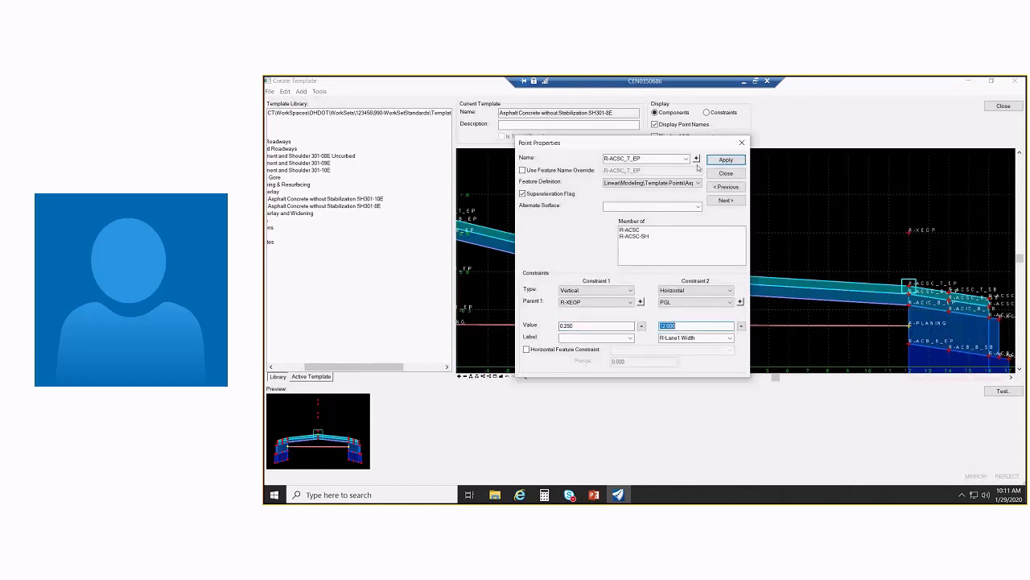
pyautogui.click(732, 162)
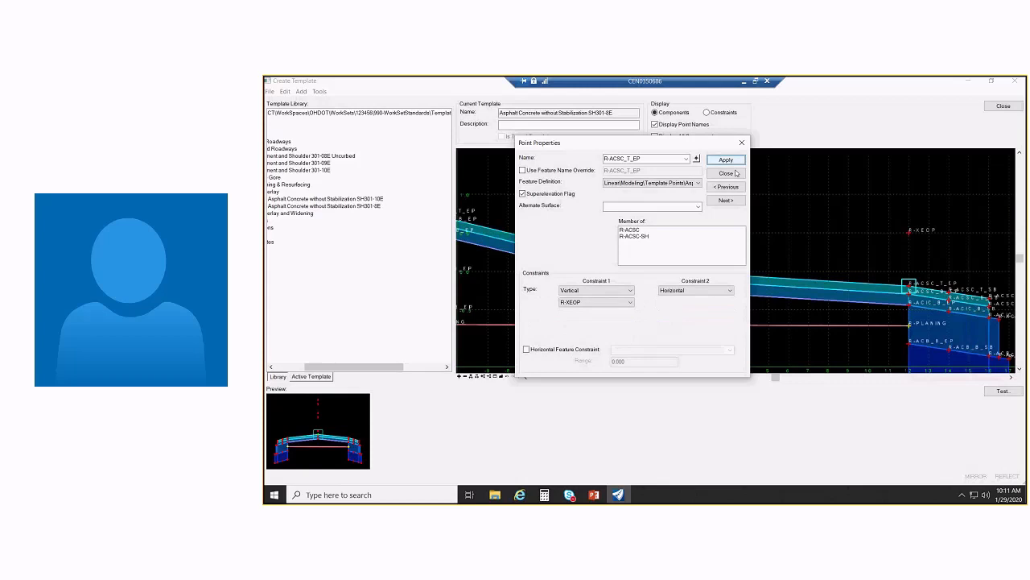
pyautogui.click(734, 173)
pyautogui.scroll(-1, 753, 214)
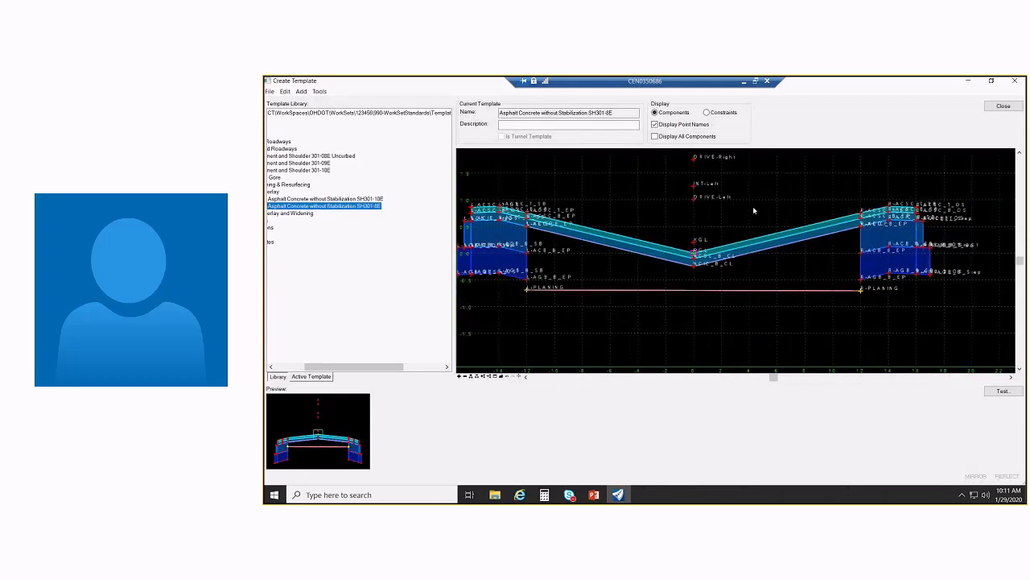
pyautogui.moveTo(754, 210); pyautogui.dragTo(794, 201, button='middle')
# Close the template editor and select the EXAMPLE corridor's template drop in the plan view
pyautogui.click(1004, 106)
pyautogui.click(714, 326)
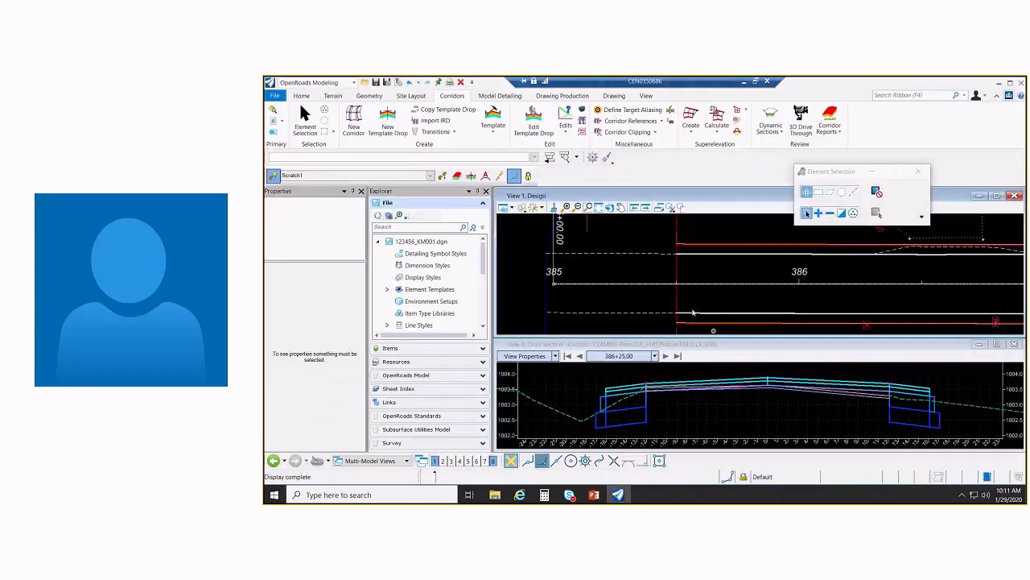
pyautogui.click(676, 223)
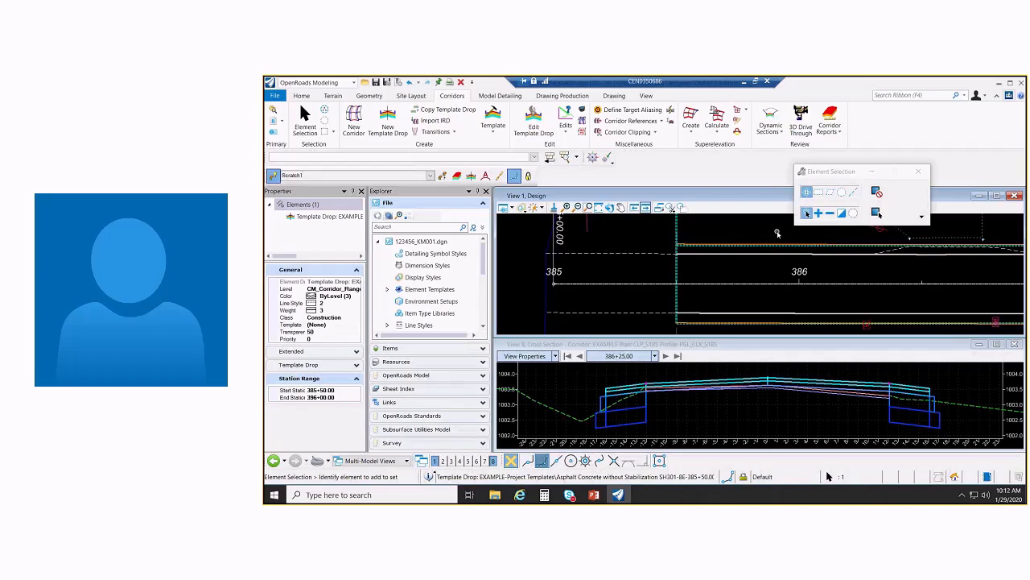
pyautogui.click(652, 258)
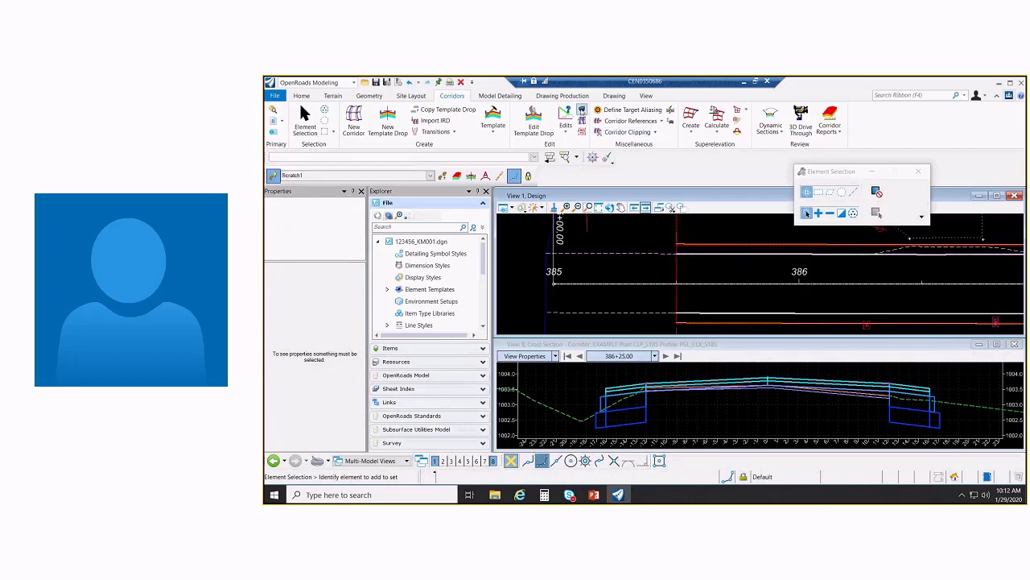
# Open the corridor objects of the EXAMPLE corridor, list its point controls and widen the window to show their full properties
pyautogui.click(581, 110)
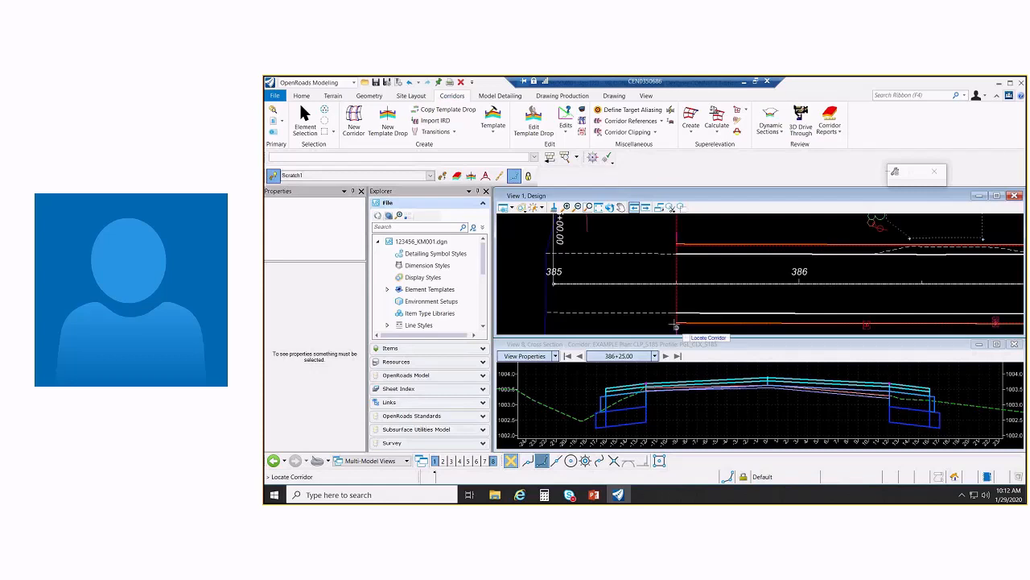
pyautogui.click(676, 326)
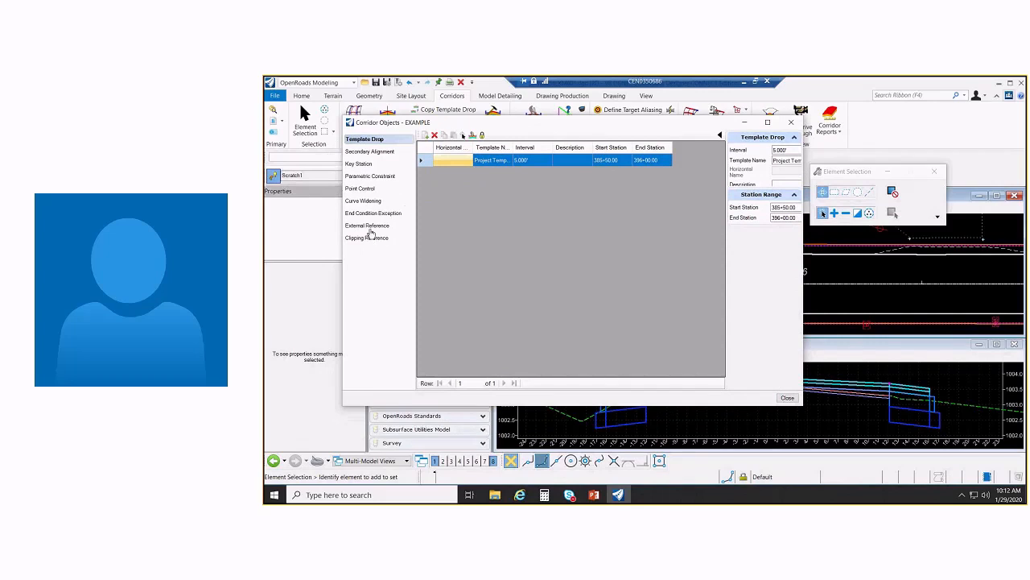
pyautogui.click(375, 188)
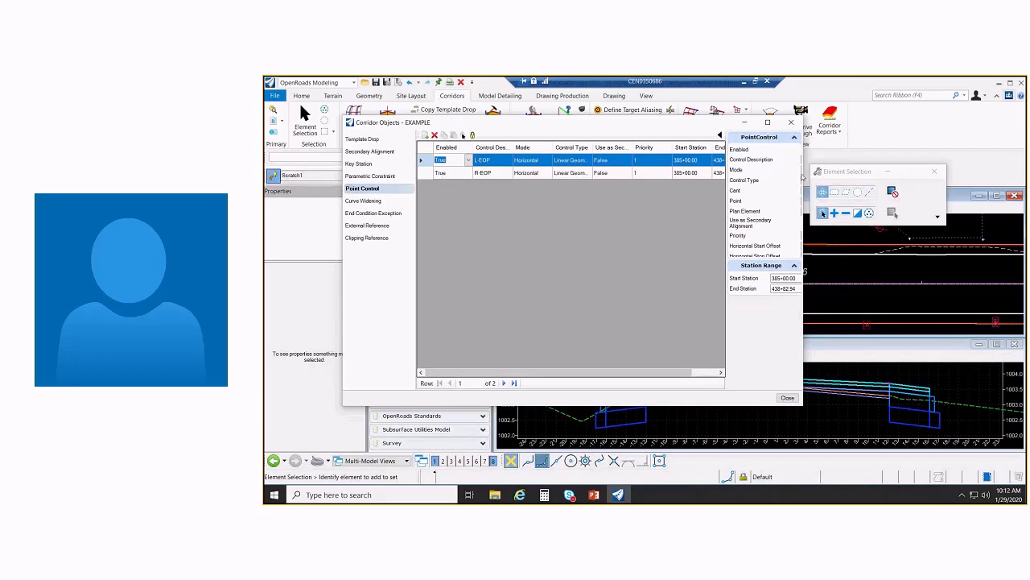
pyautogui.moveTo(803, 173); pyautogui.dragTo(934, 192)
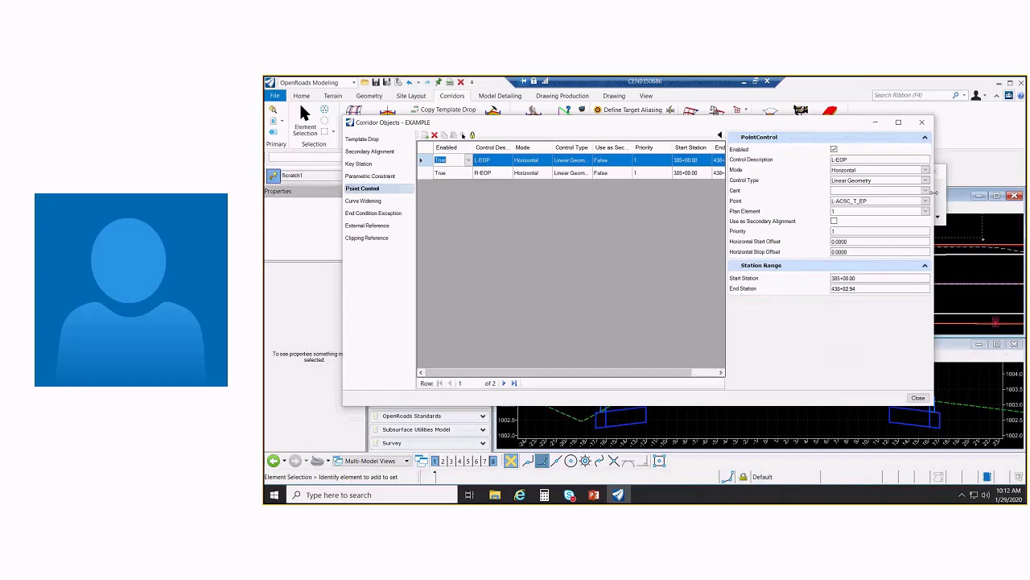
# Disable the L-EOP and R-EOP point controls of the EXAMPLE corridor
pyautogui.click(845, 159)
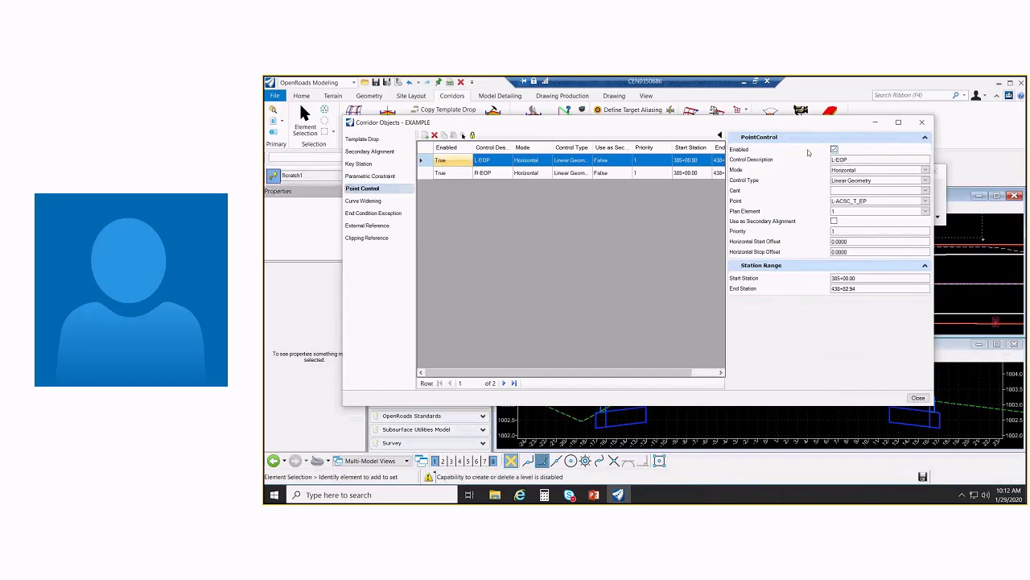
pyautogui.click(834, 150)
pyautogui.click(422, 174)
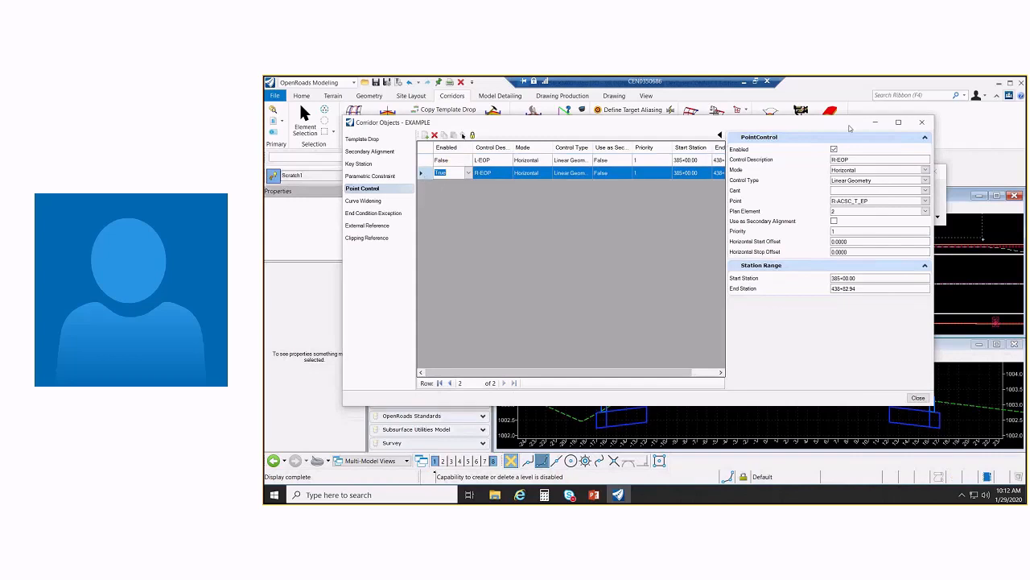
pyautogui.click(835, 149)
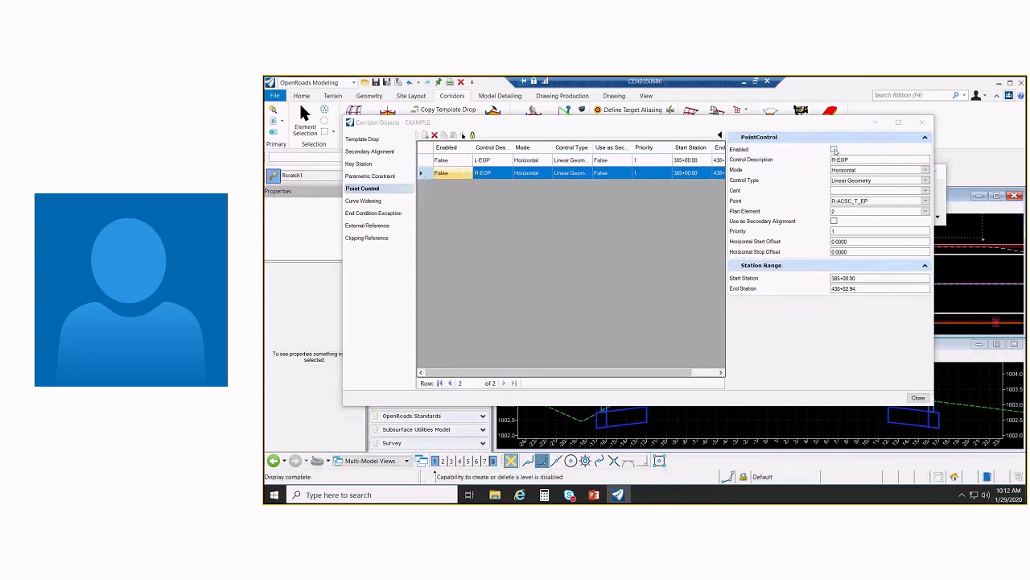
pyautogui.click(834, 150)
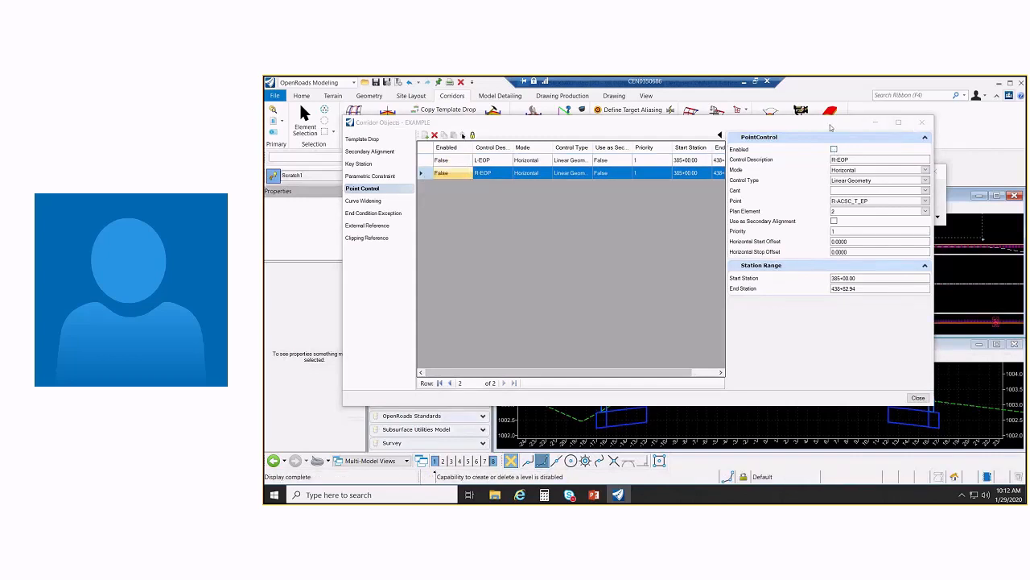
# Examine the overlay edge against the existing edge of pavement near the corridor start in the plan view
pyautogui.moveTo(831, 127); pyautogui.dragTo(819, 330)
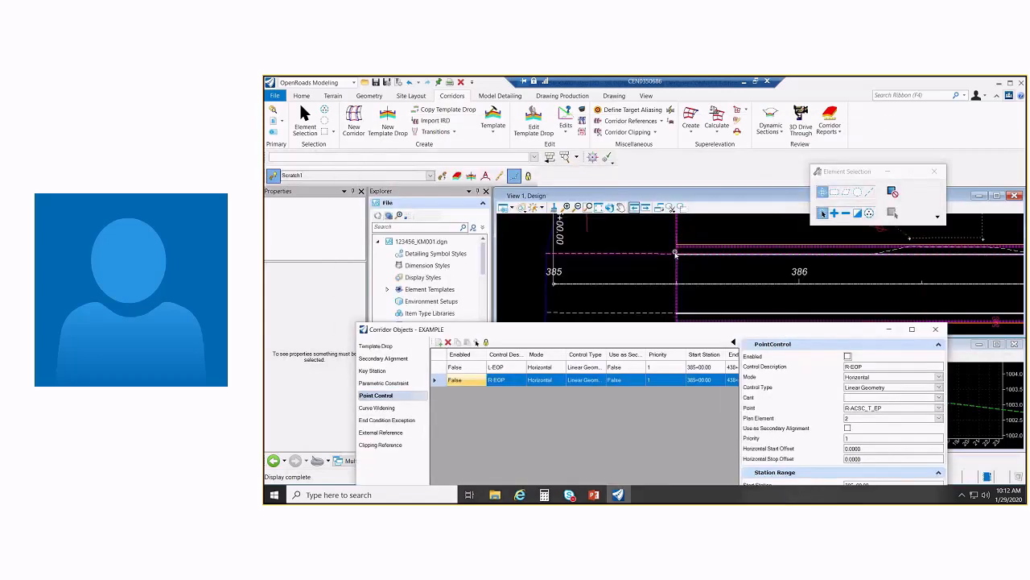
pyautogui.scroll(2, 680, 259)
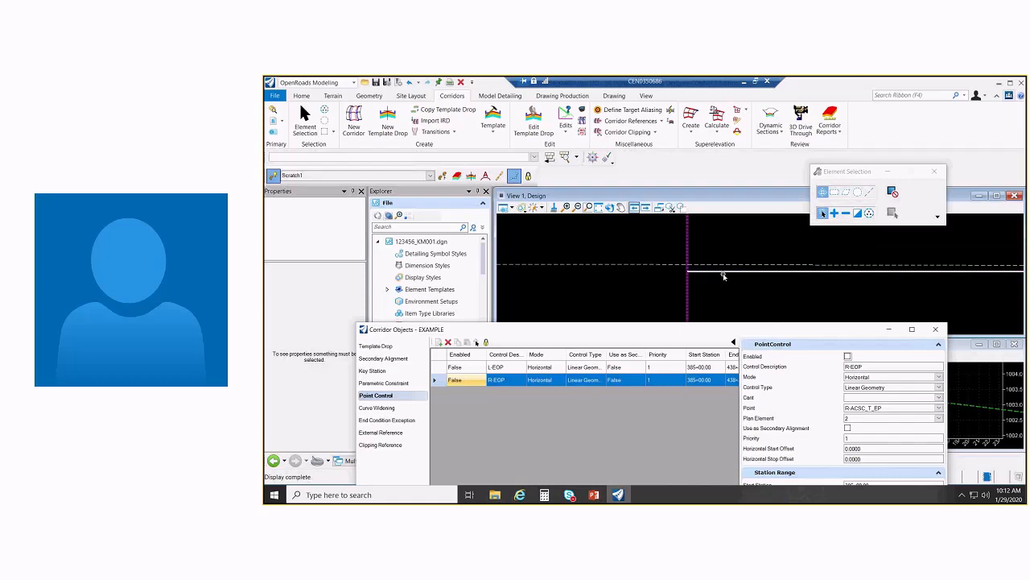
pyautogui.moveTo(726, 265)
pyautogui.moveTo(826, 331); pyautogui.dragTo(824, 254)
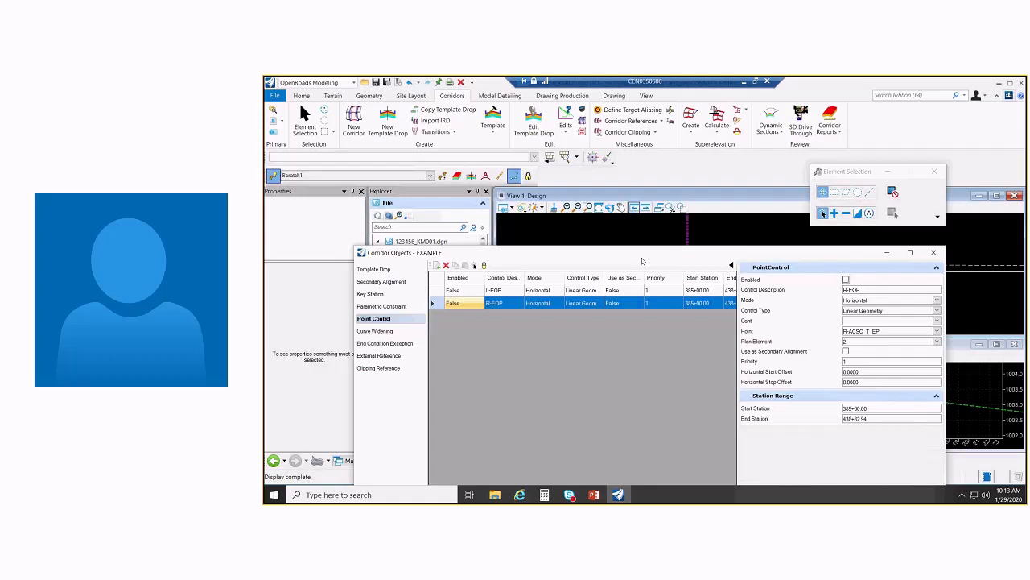
pyautogui.moveTo(642, 260); pyautogui.dragTo(642, 164)
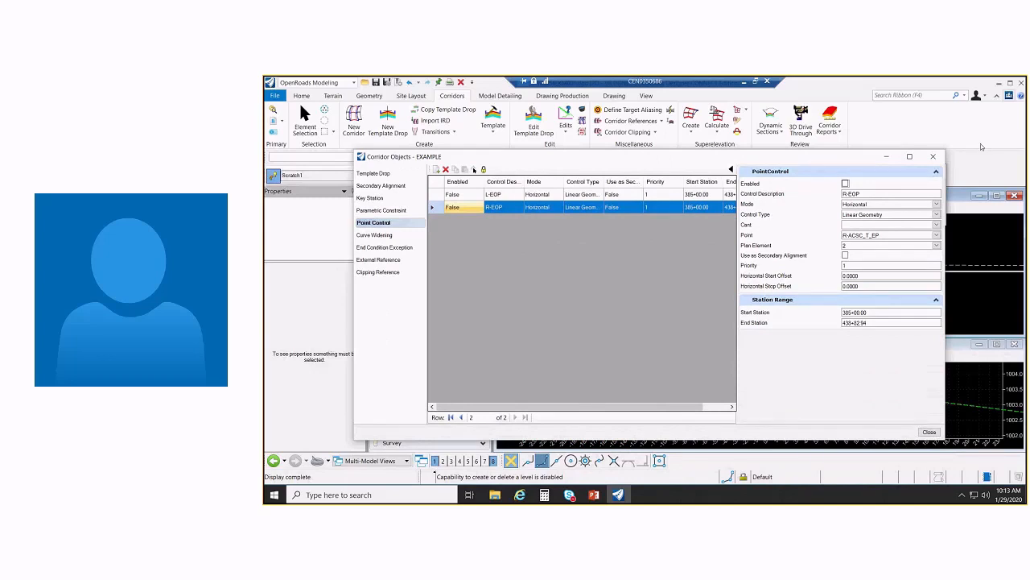
# Check which template point the R-EOP point control uses in its available point choices, keep R-ACSC_T_EP, and close the corridor objects
pyautogui.click(936, 235)
pyautogui.moveTo(957, 293)
pyautogui.mouseDown()
pyautogui.moveTo(960, 324)
pyautogui.moveTo(962, 251)
pyautogui.moveTo(960, 310)
pyautogui.mouseUp()
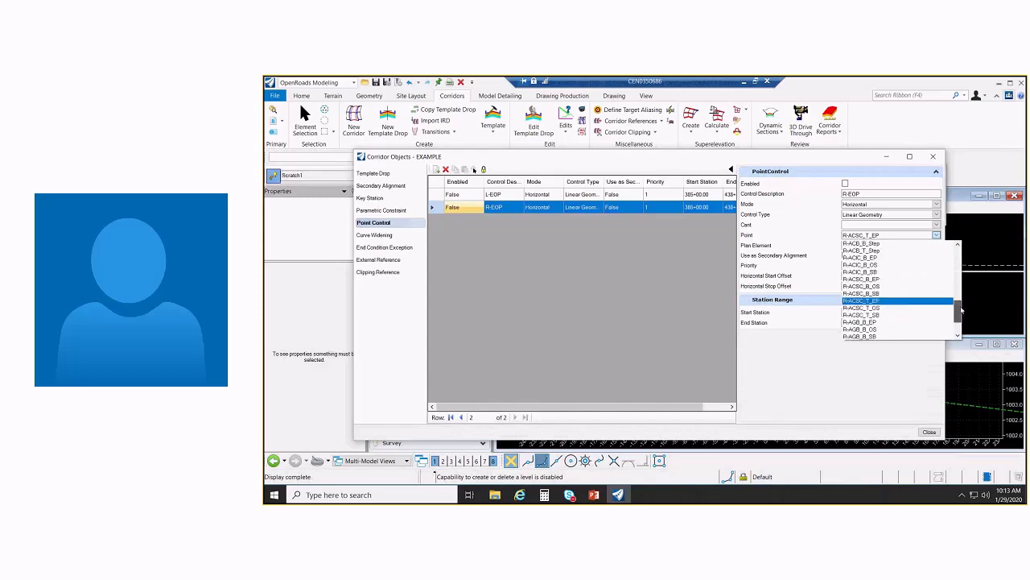
pyautogui.click(942, 300)
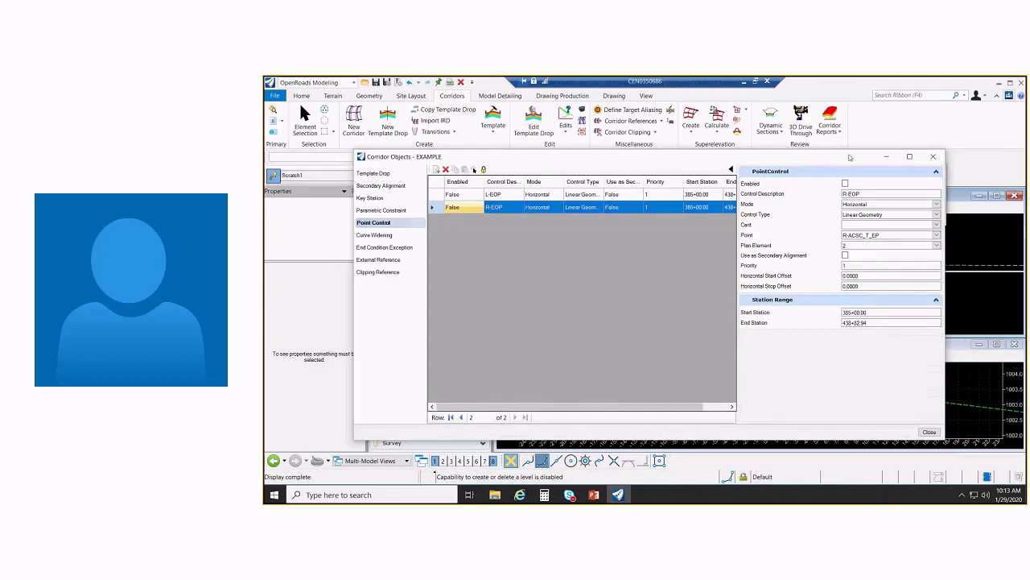
pyautogui.click(935, 156)
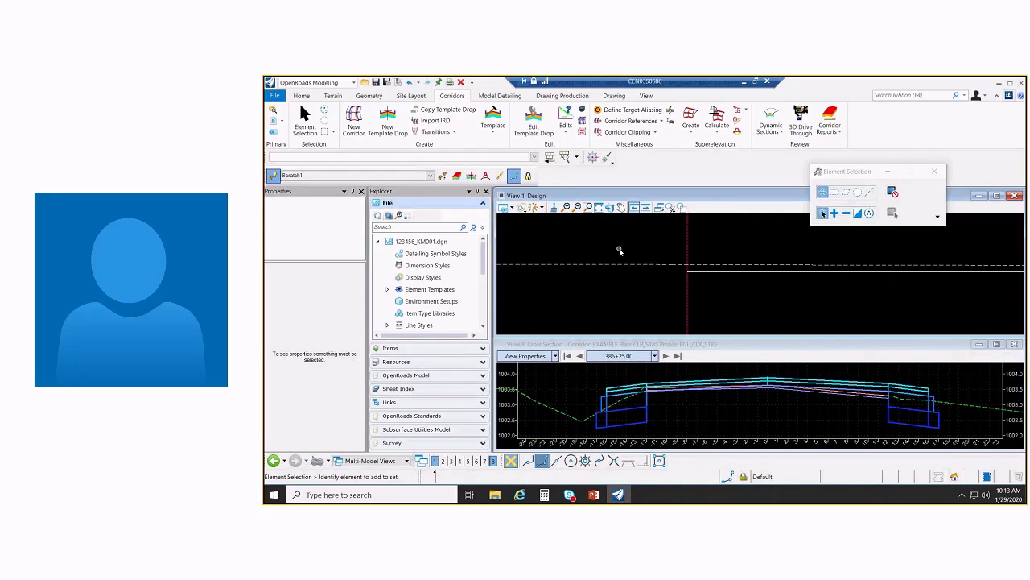
pyautogui.scroll(-3, 636, 250)
pyautogui.scroll(1, 648, 250)
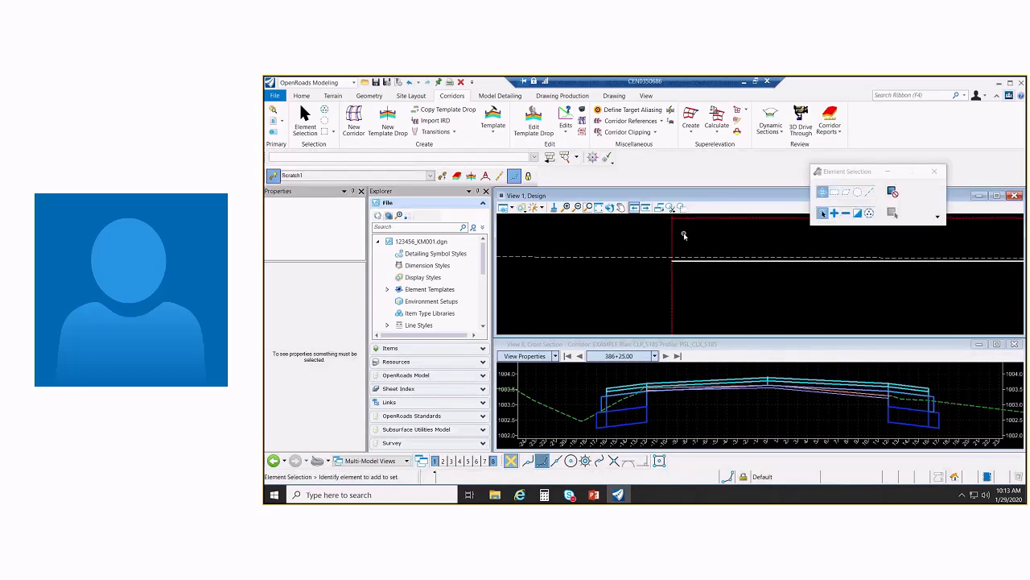
pyautogui.moveTo(689, 223); pyautogui.dragTo(695, 269, button='middle')
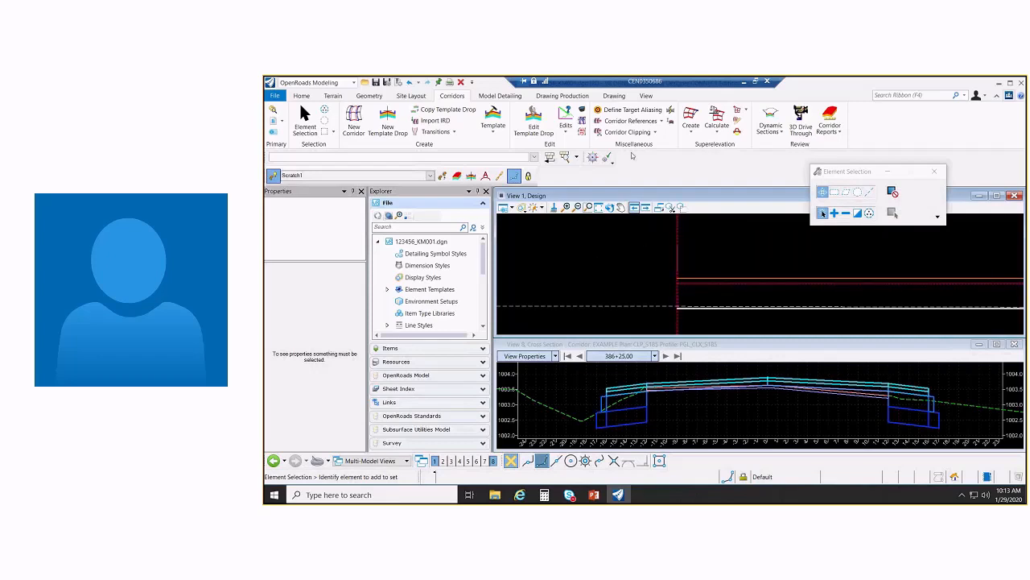
pyautogui.click(567, 128)
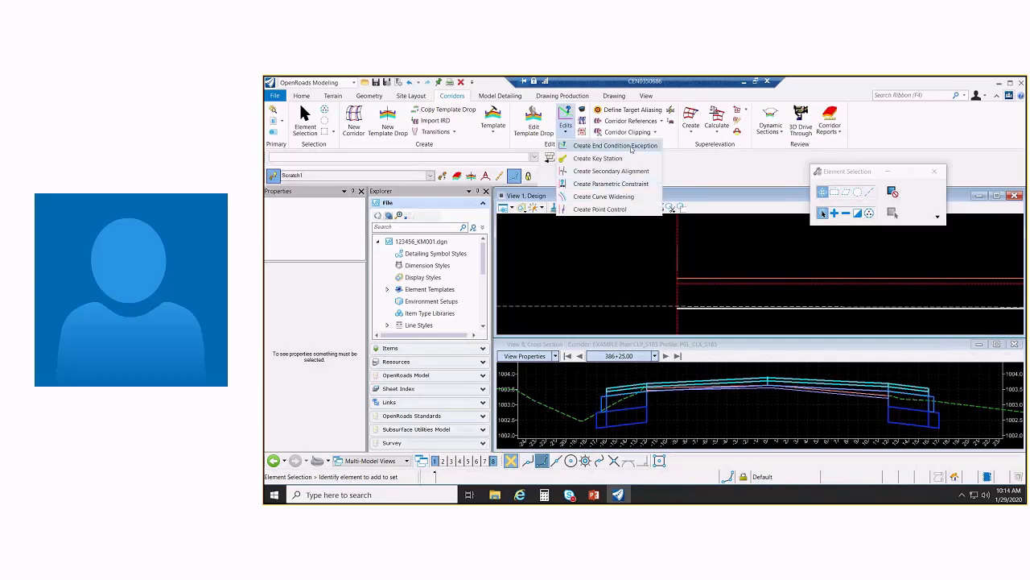
pyautogui.click(629, 197)
pyautogui.scroll(4, 681, 296)
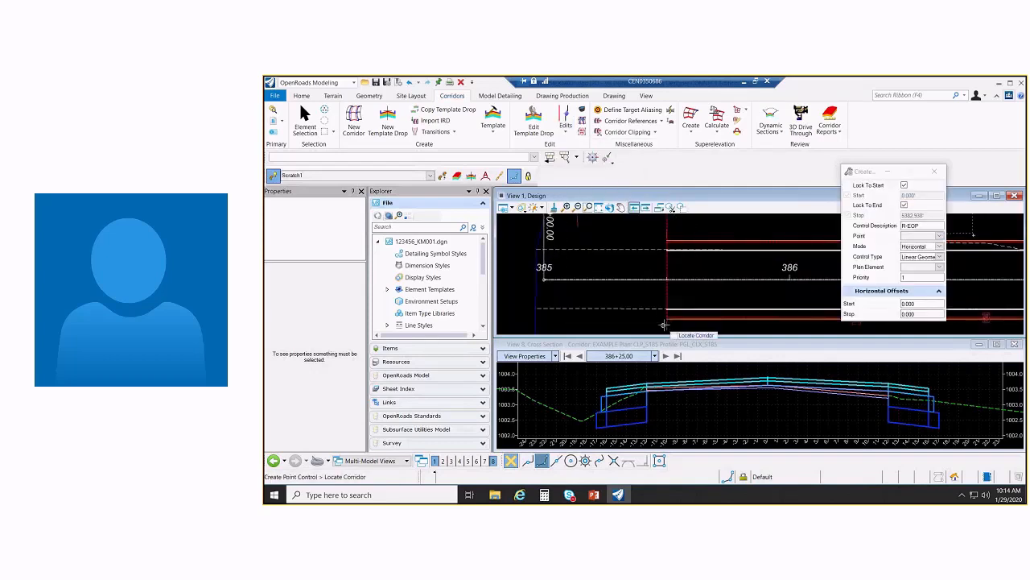
pyautogui.click(639, 274)
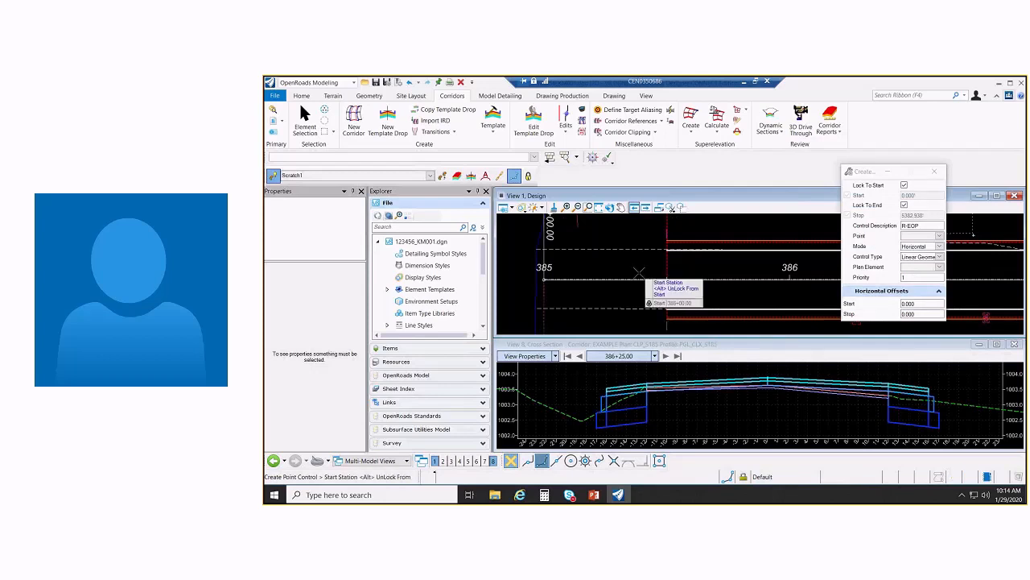
pyautogui.click(635, 269)
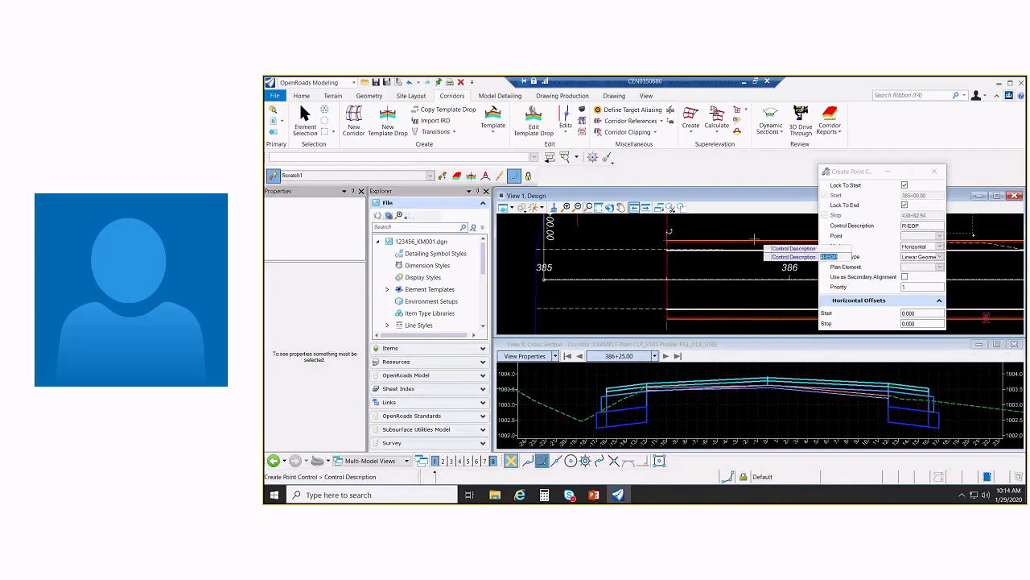
pyautogui.click(925, 226)
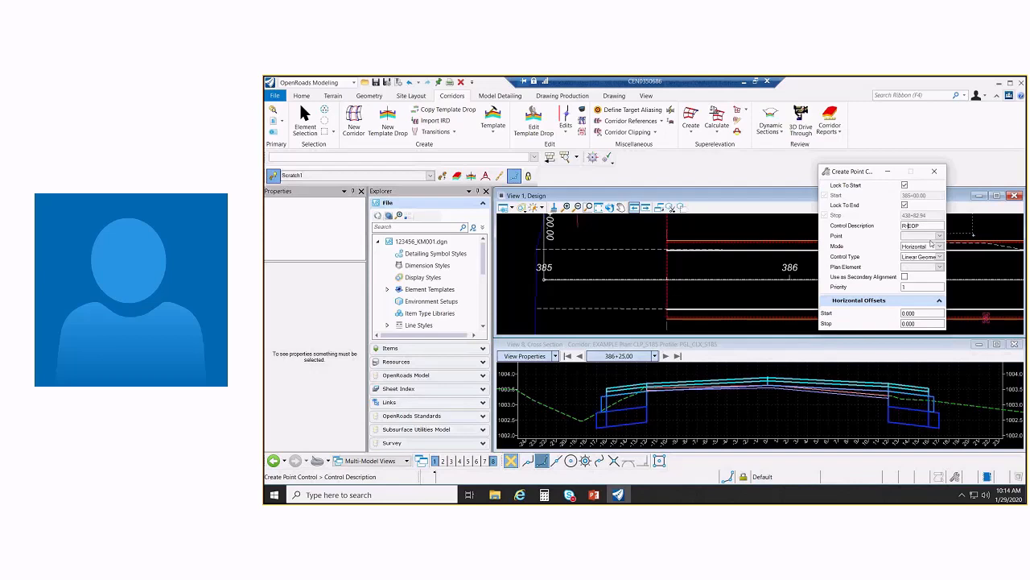
pyautogui.write('X')
pyautogui.click(940, 235)
pyautogui.moveTo(1016, 263)
pyautogui.mouseDown()
pyautogui.moveTo(1018, 317)
pyautogui.moveTo(1020, 253)
pyautogui.mouseUp()
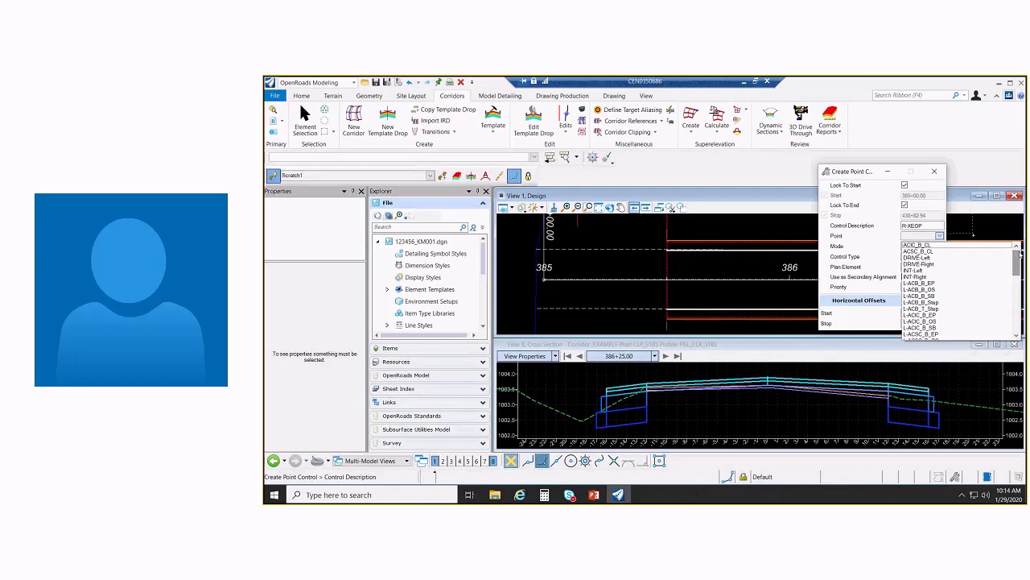
pyautogui.click(738, 231)
pyautogui.click(738, 231)
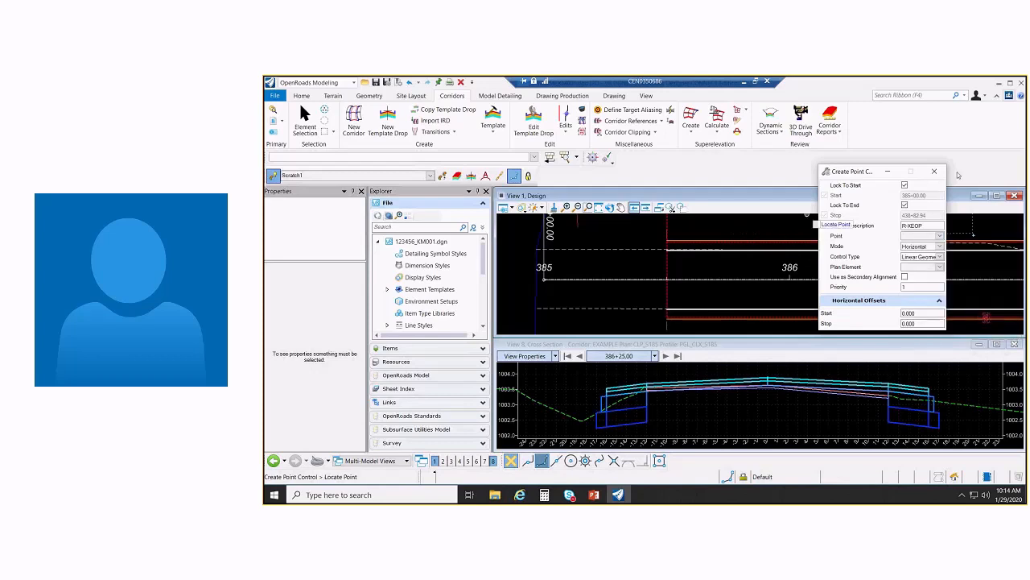
pyautogui.click(935, 171)
pyautogui.rightClick(629, 226)
# Open the template library, expand Project Templates and compare its Asphalt Concrete without Stabilization SH301-8E template with the ODOT Overlay version
pyautogui.click(493, 119)
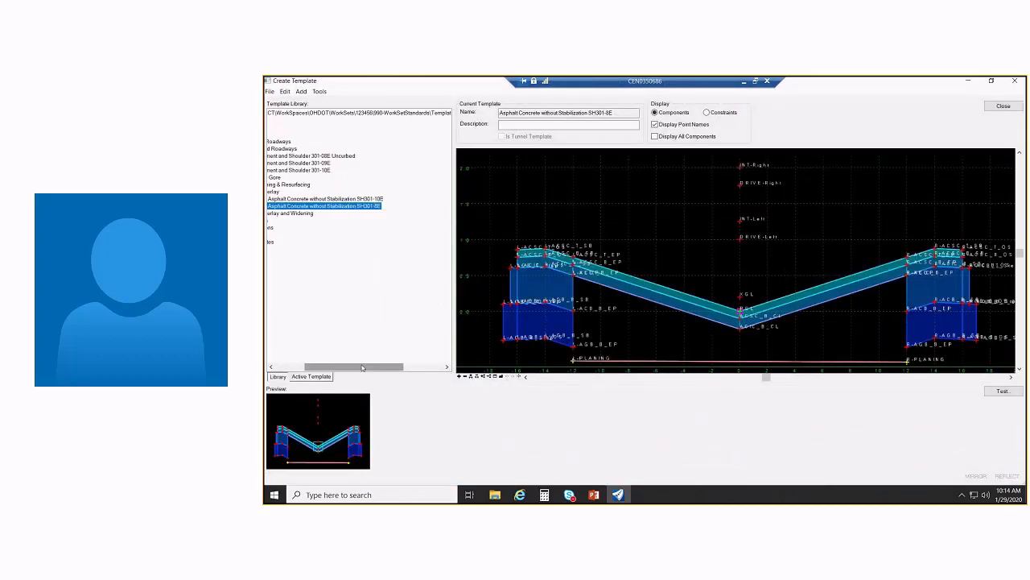
pyautogui.moveTo(362, 367); pyautogui.dragTo(330, 368)
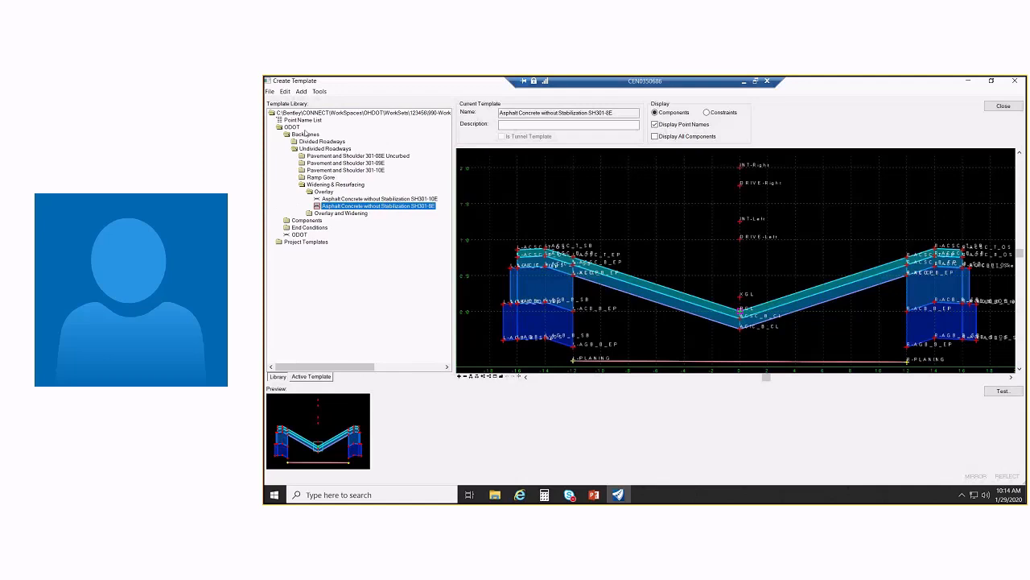
pyautogui.doubleClick(299, 243)
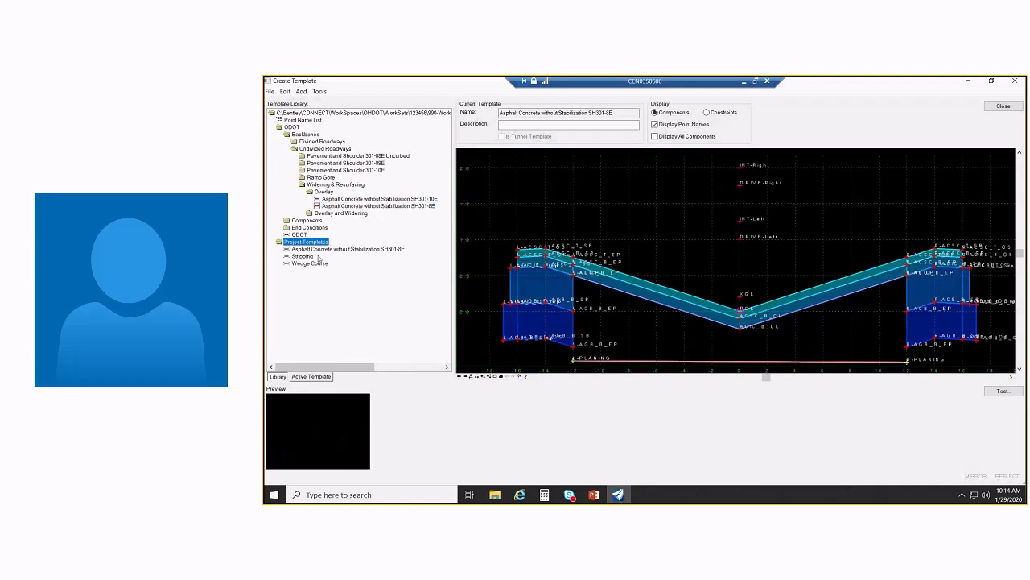
pyautogui.click(317, 250)
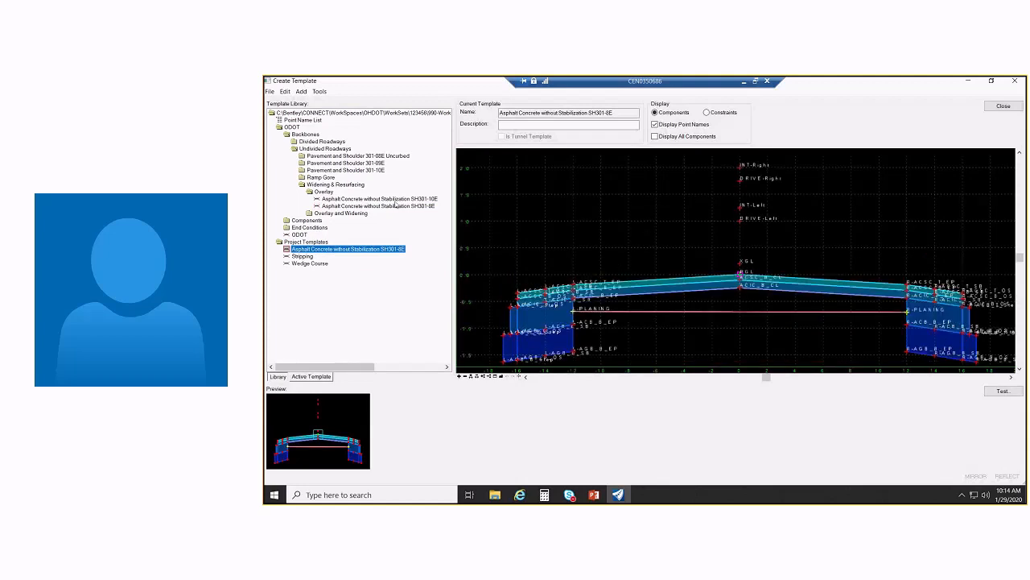
pyautogui.click(396, 206)
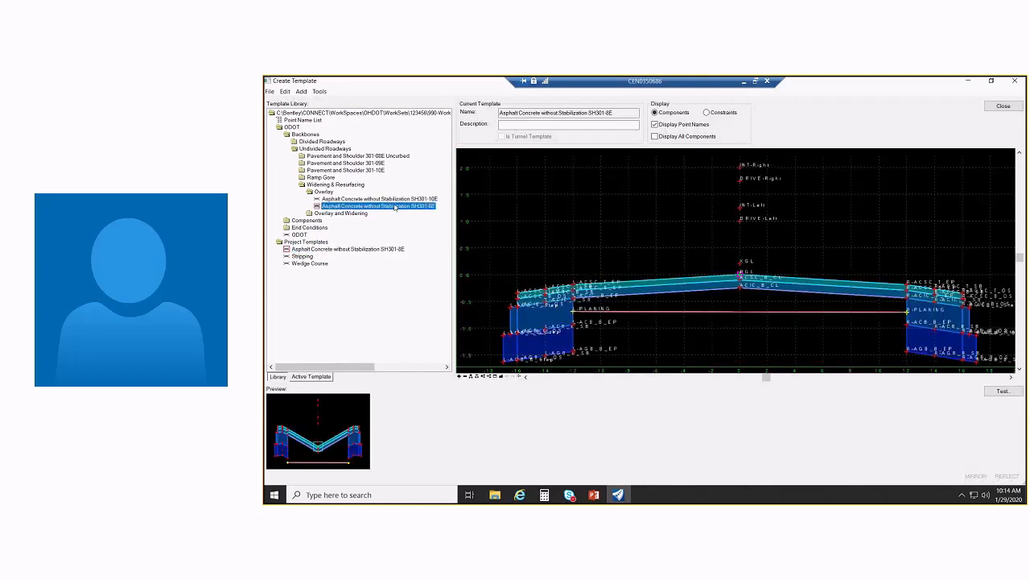
pyautogui.rightClick(396, 206)
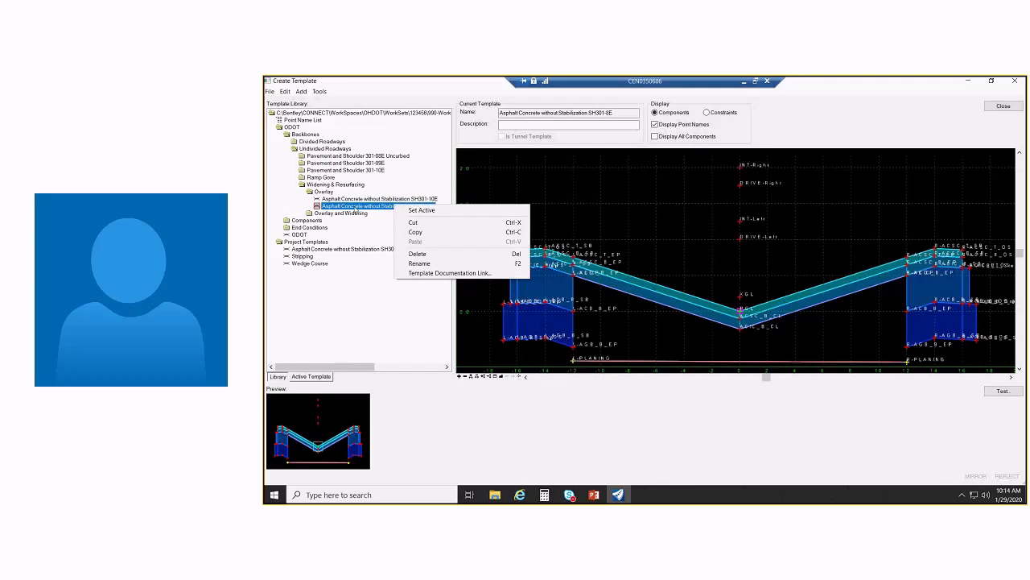
pyautogui.click(335, 249)
pyautogui.rightClick(335, 250)
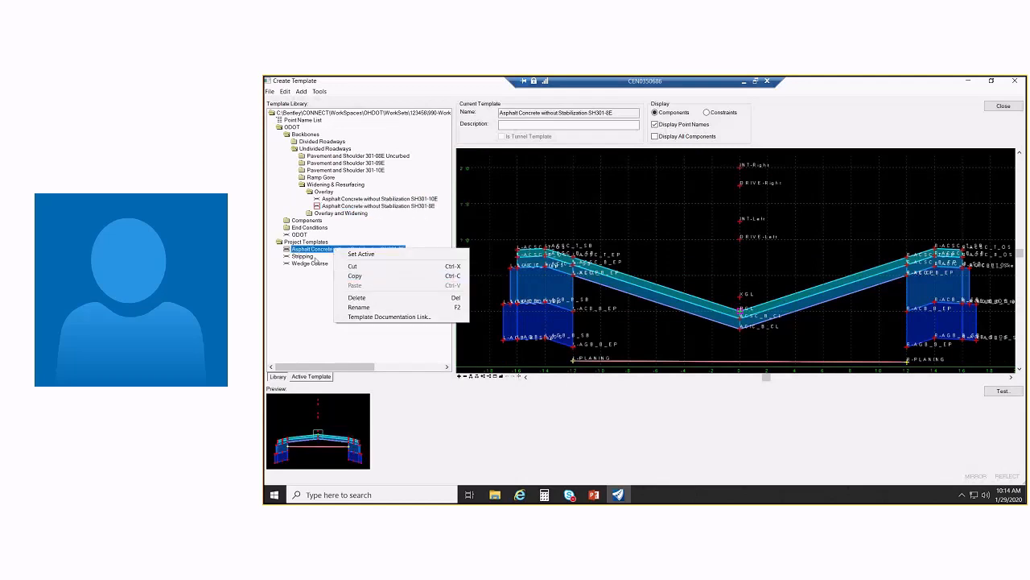
pyautogui.click(358, 307)
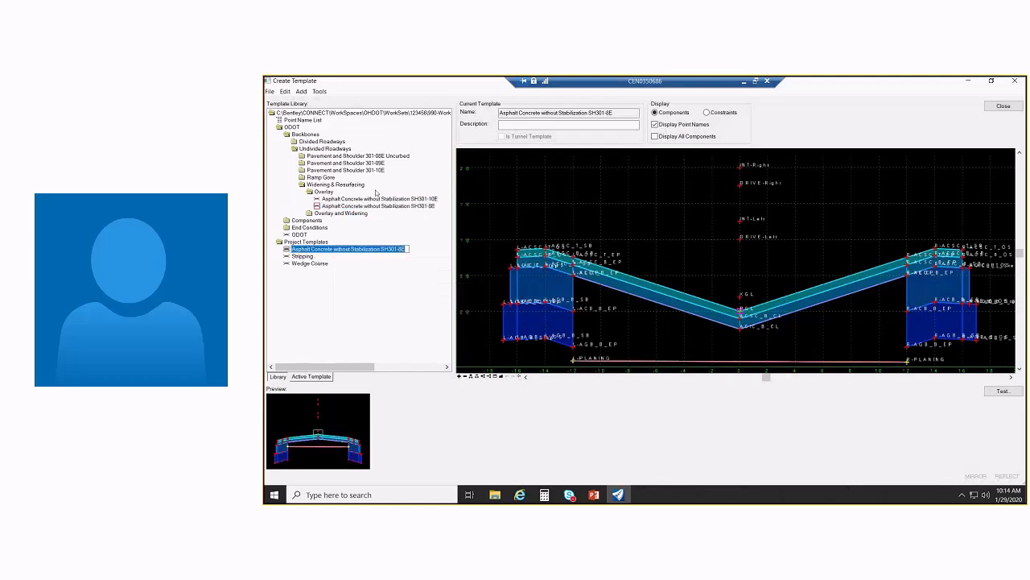
pyautogui.press('Escape')
# Delete the Asphalt Concrete without Stabilization SH301-8E template from the Project Templates folder
pyautogui.rightClick(296, 246)
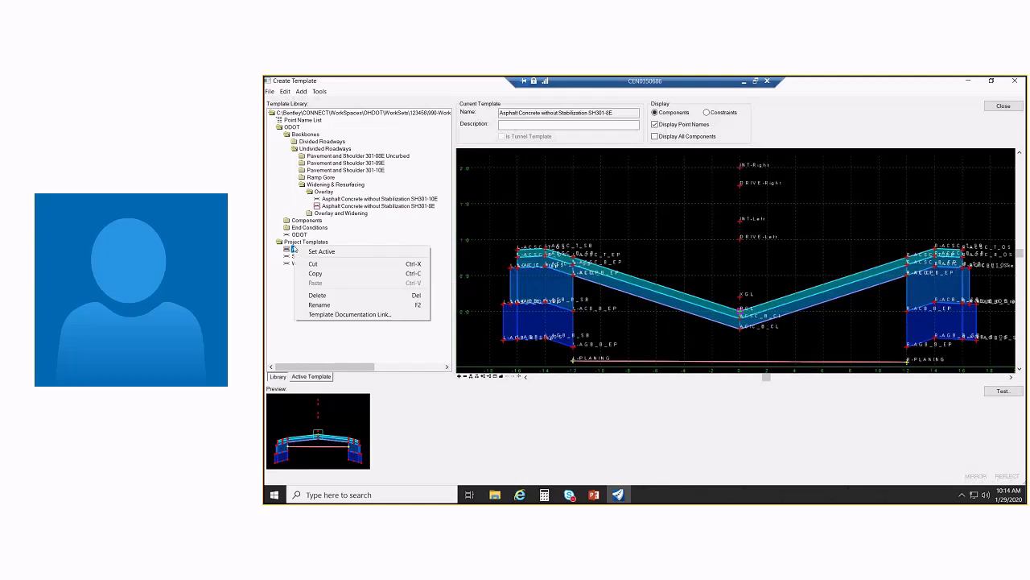
pyautogui.click(336, 296)
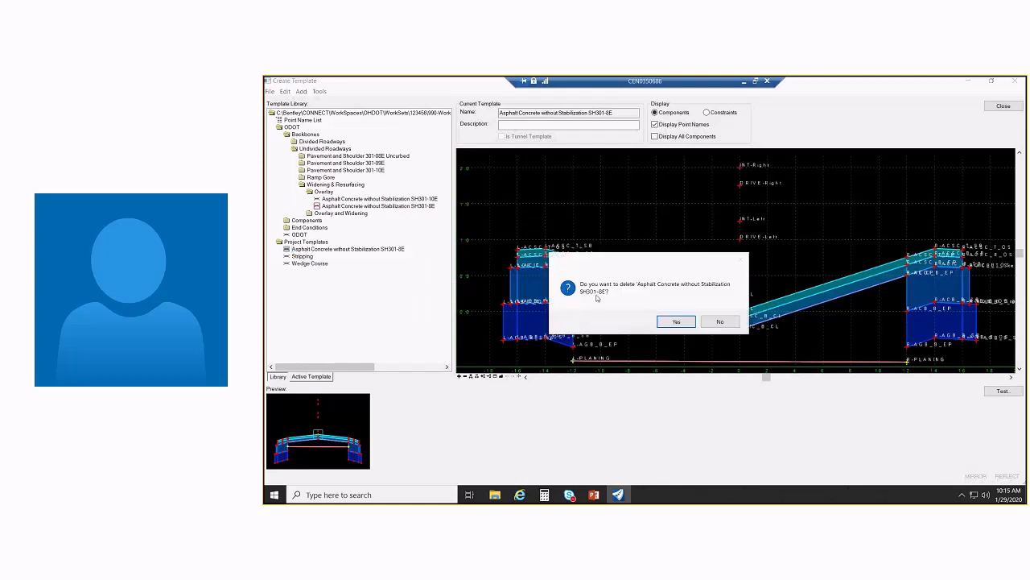
pyautogui.click(675, 323)
# Copy the ODOT Overlay template Asphalt Concrete without Stabilization SH301-8E into Project Templates, save the library and close the template editor
pyautogui.rightClick(423, 207)
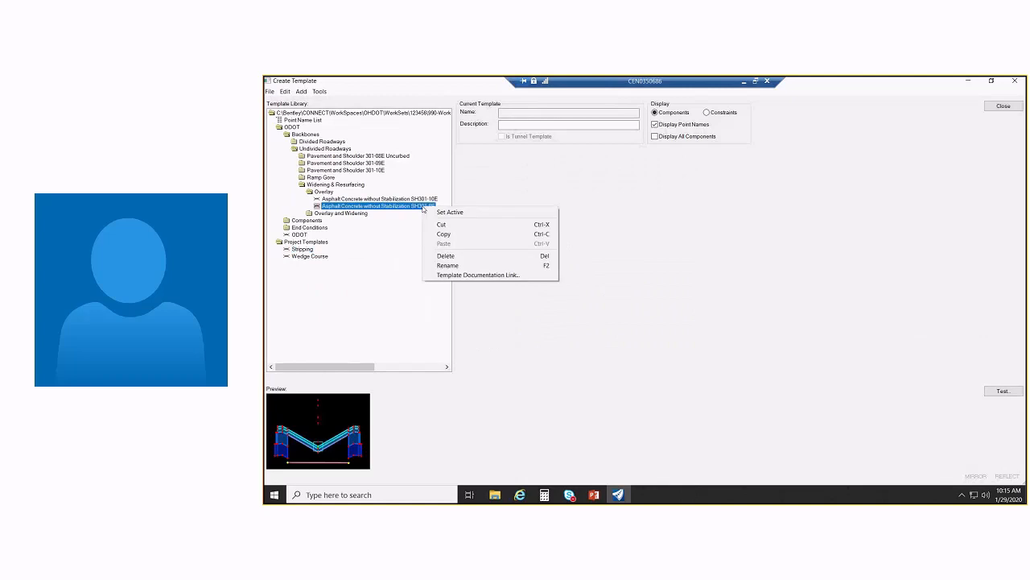
pyautogui.click(452, 234)
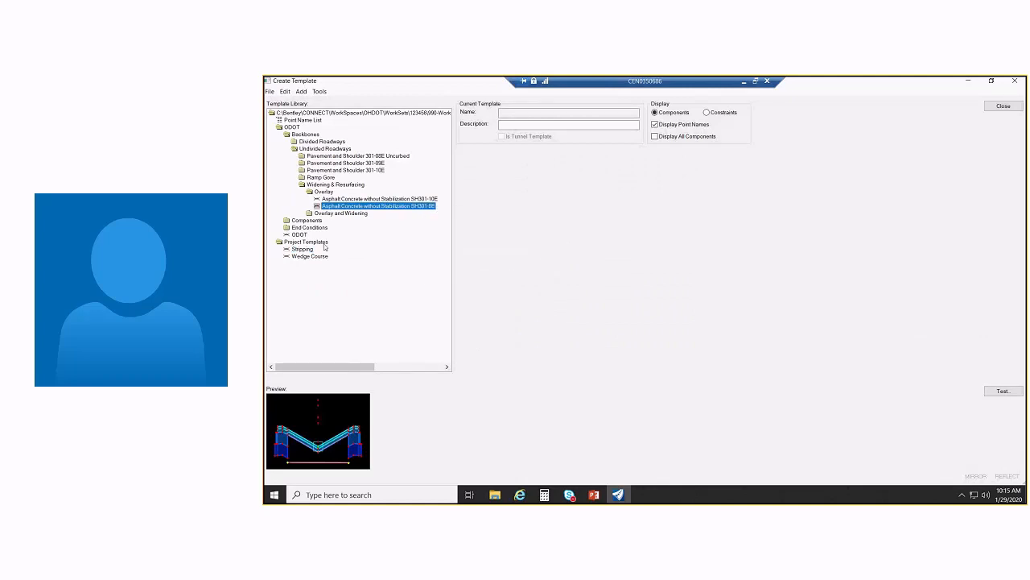
pyautogui.rightClick(323, 243)
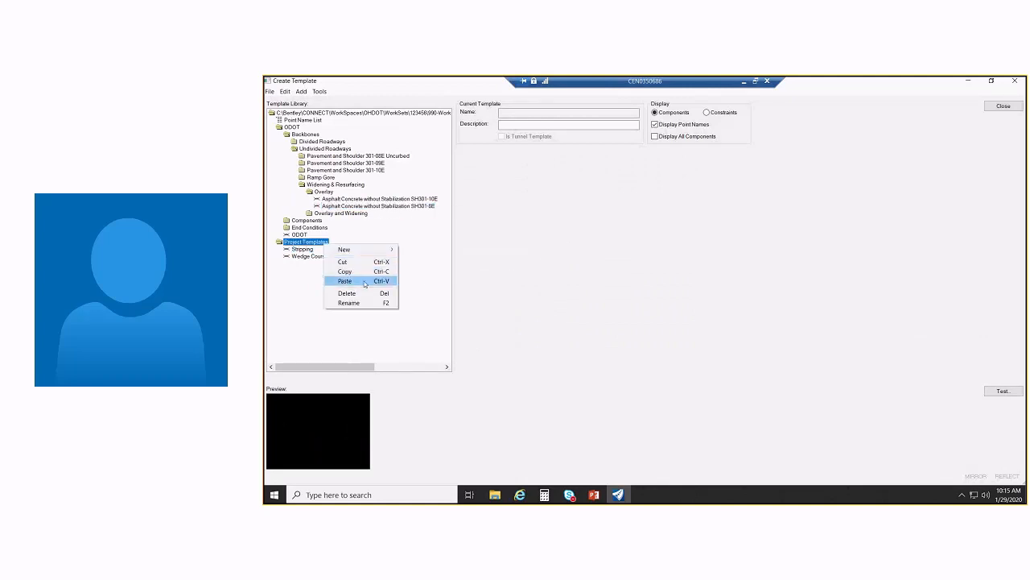
pyautogui.click(365, 281)
pyautogui.click(271, 92)
pyautogui.click(296, 122)
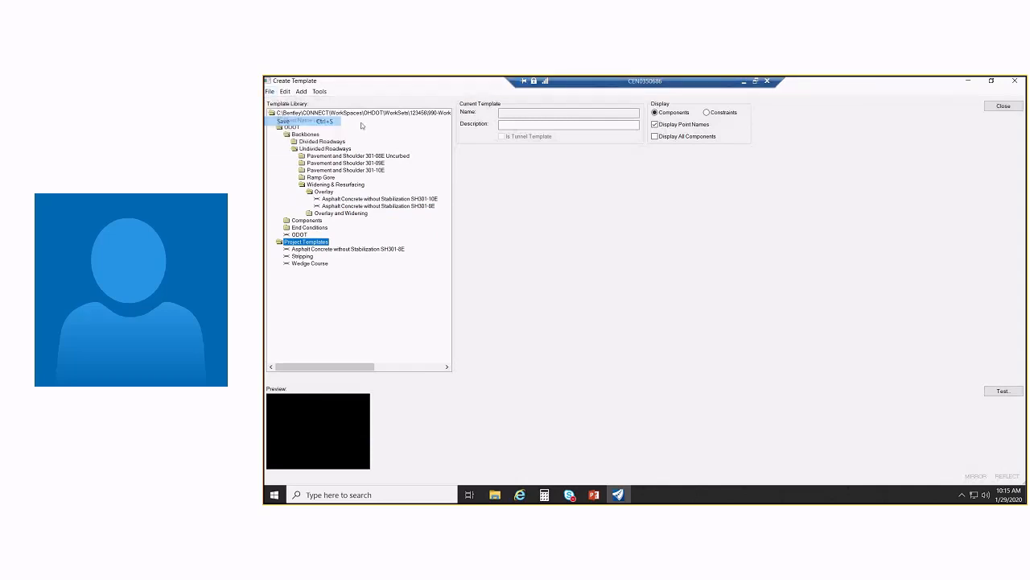
pyautogui.click(1005, 108)
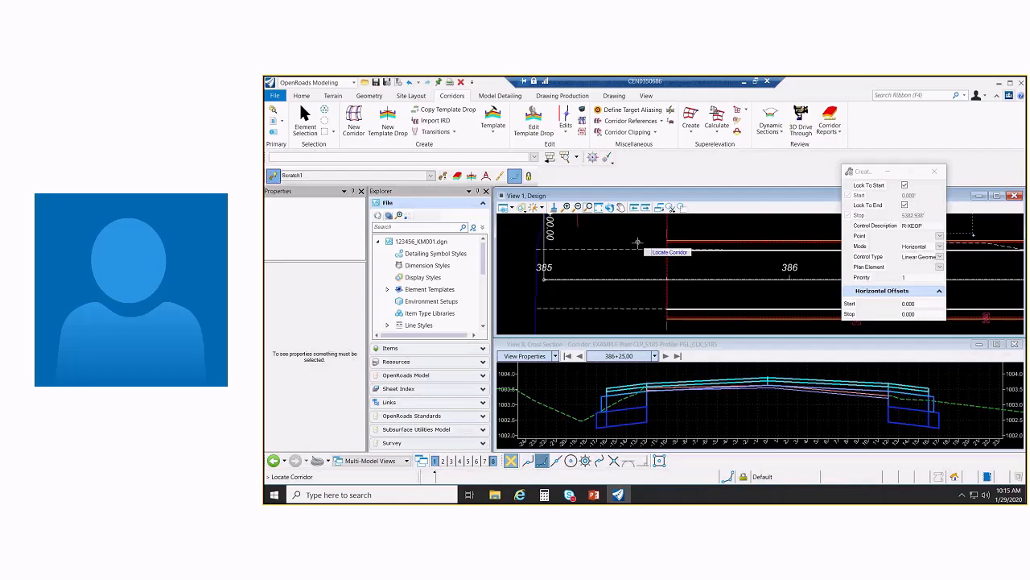
pyautogui.click(668, 328)
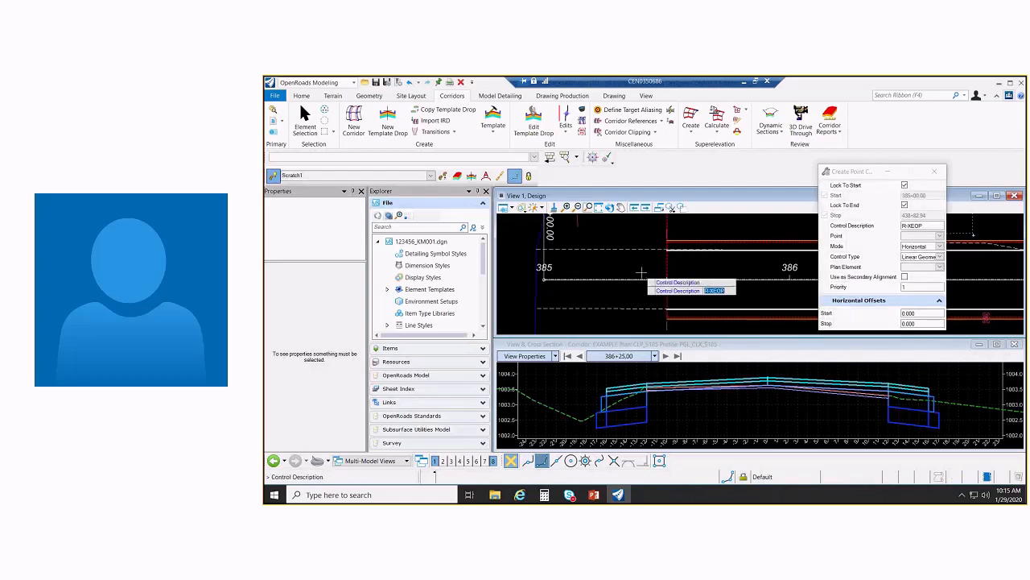
pyautogui.click(652, 263)
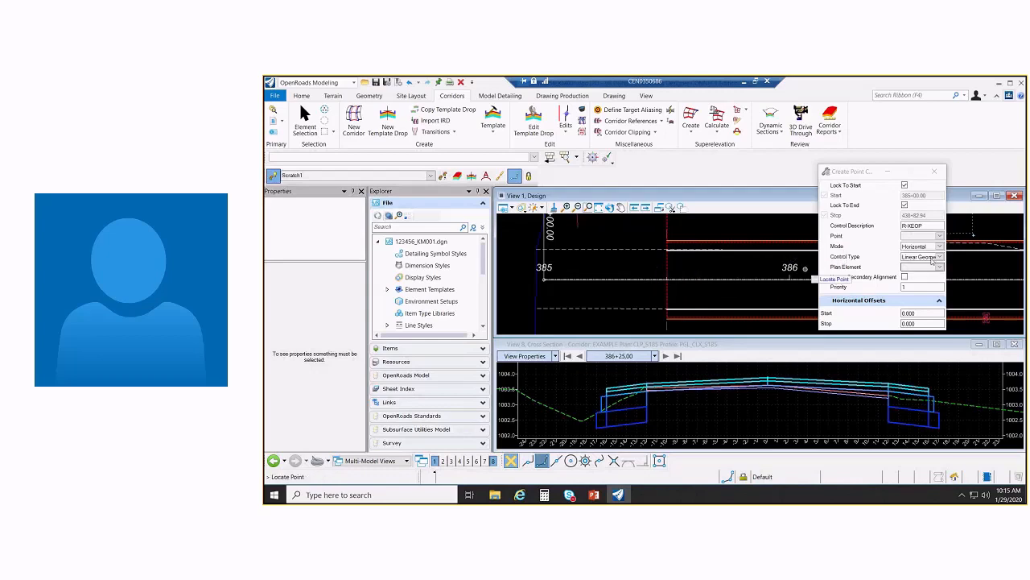
pyautogui.click(936, 235)
pyautogui.moveTo(1018, 254); pyautogui.dragTo(1020, 314)
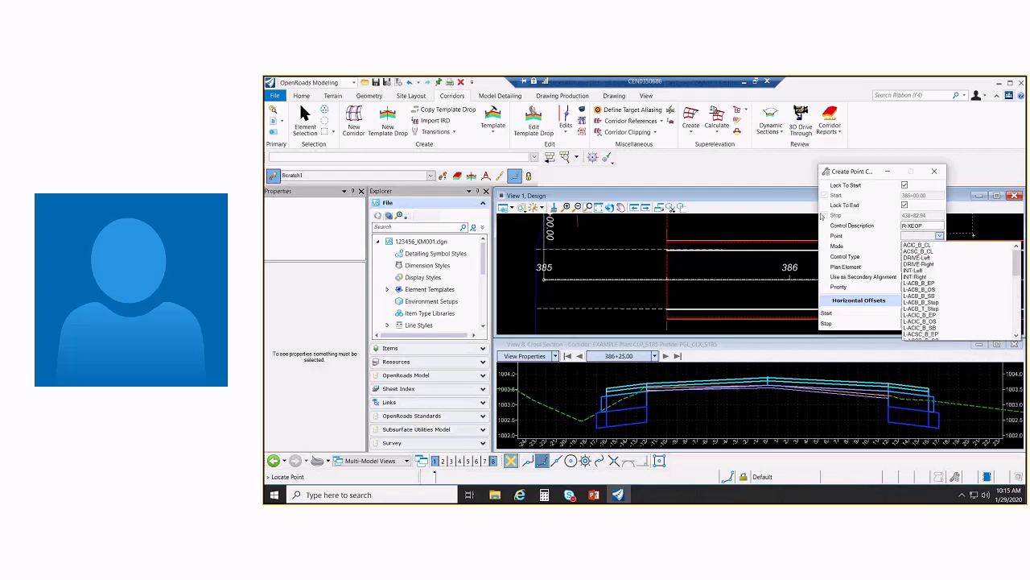
pyautogui.click(757, 229)
pyautogui.rightClick(636, 232)
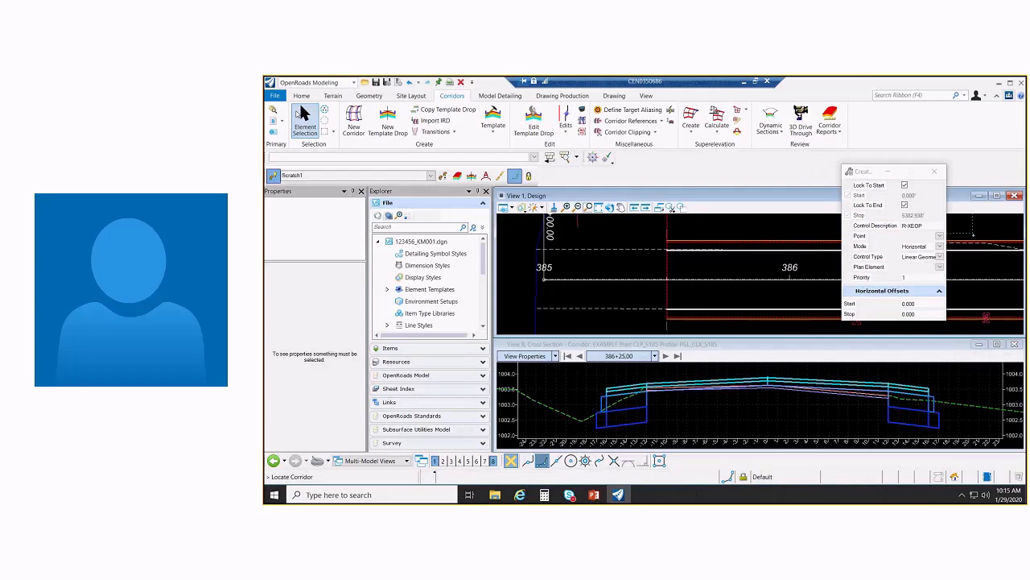
# Repick the Project Templates version of Asphalt Concrete without Stabilization SH301-8E as the template name of the EXAMPLE corridor's template drop
pyautogui.click(304, 115)
pyautogui.click(749, 241)
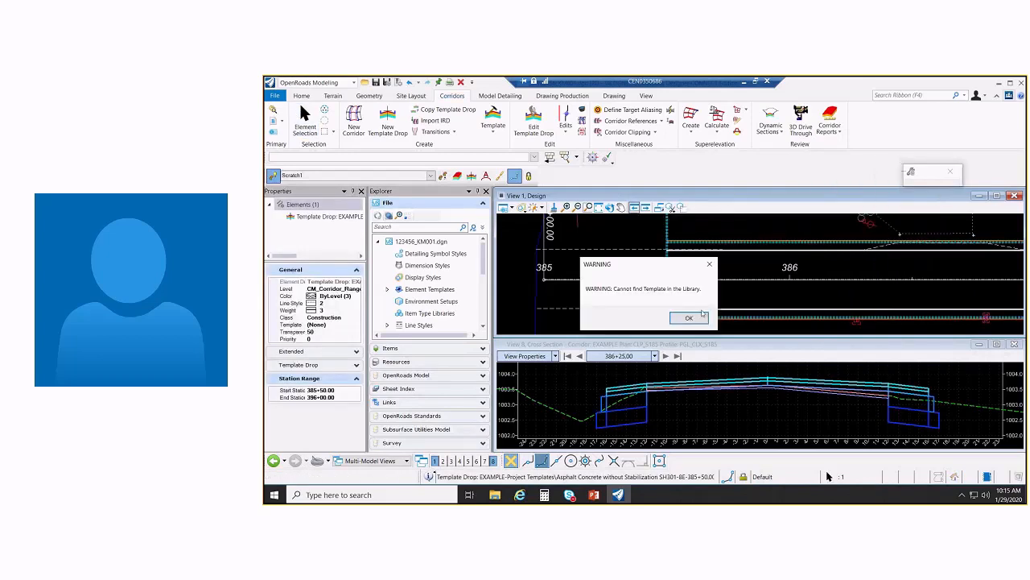
pyautogui.click(686, 317)
pyautogui.click(693, 266)
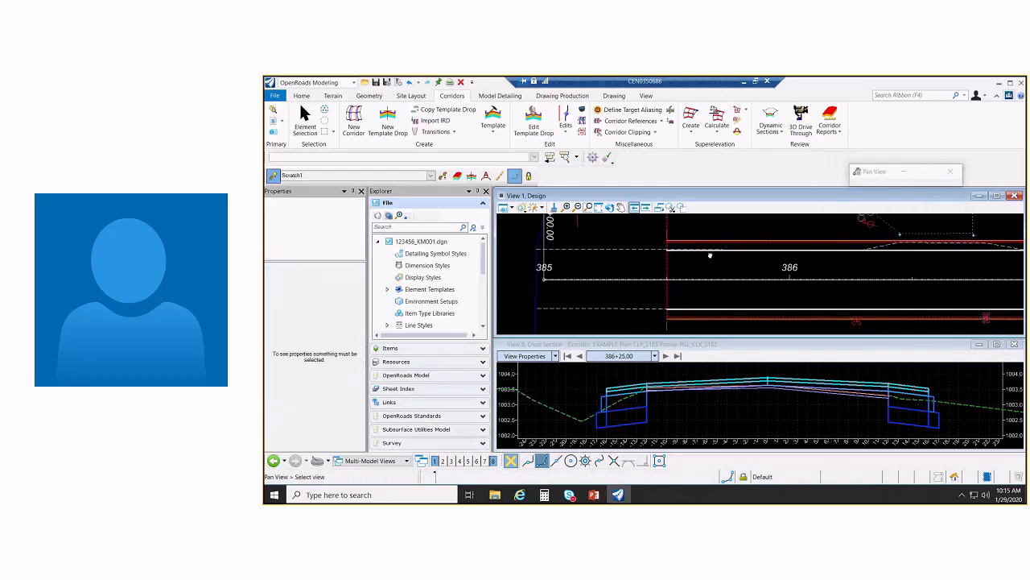
pyautogui.moveTo(708, 238); pyautogui.dragTo(708, 270, button='middle')
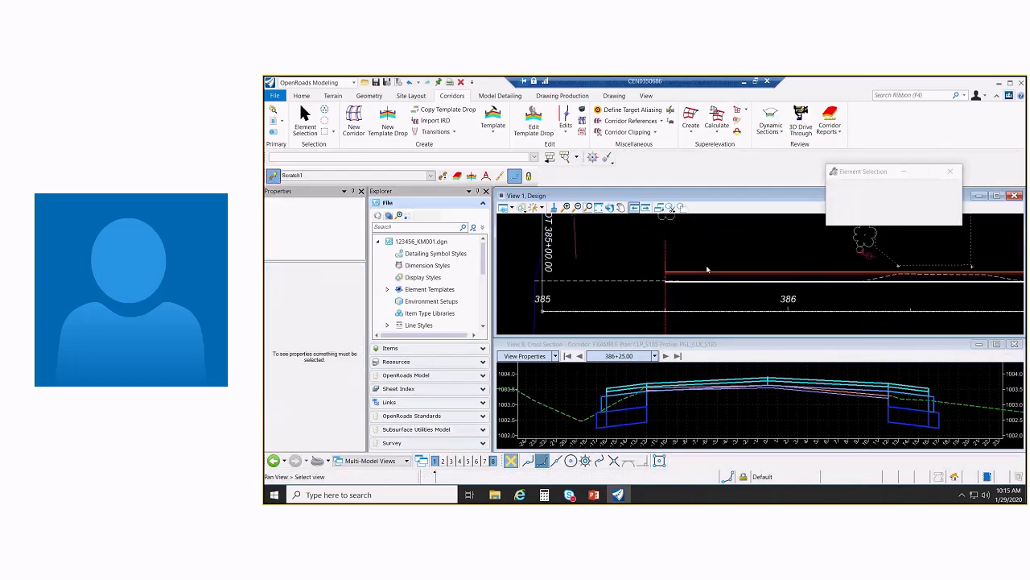
pyautogui.click(707, 271)
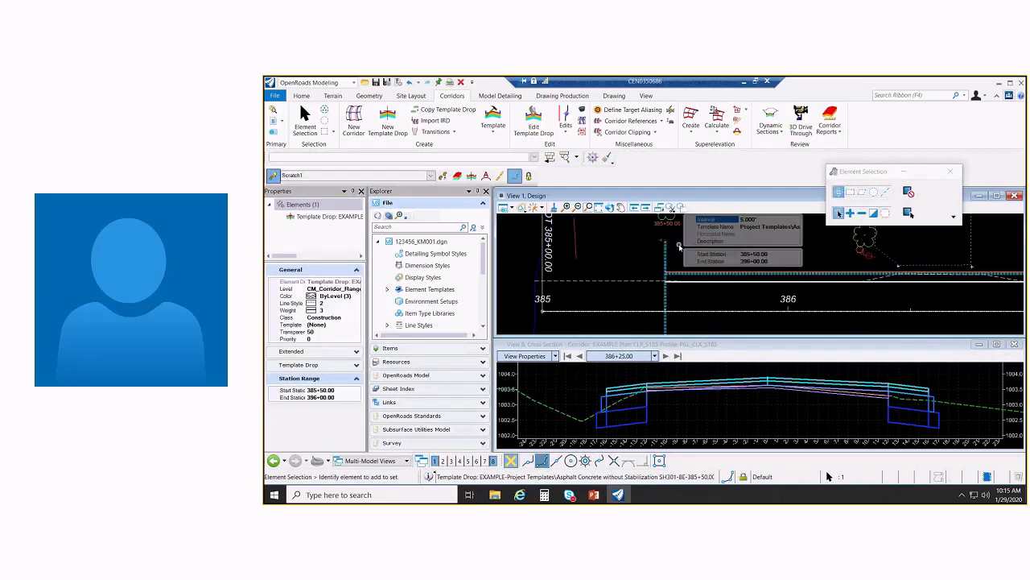
pyautogui.click(796, 227)
pyautogui.moveTo(499, 351); pyautogui.dragTo(487, 351)
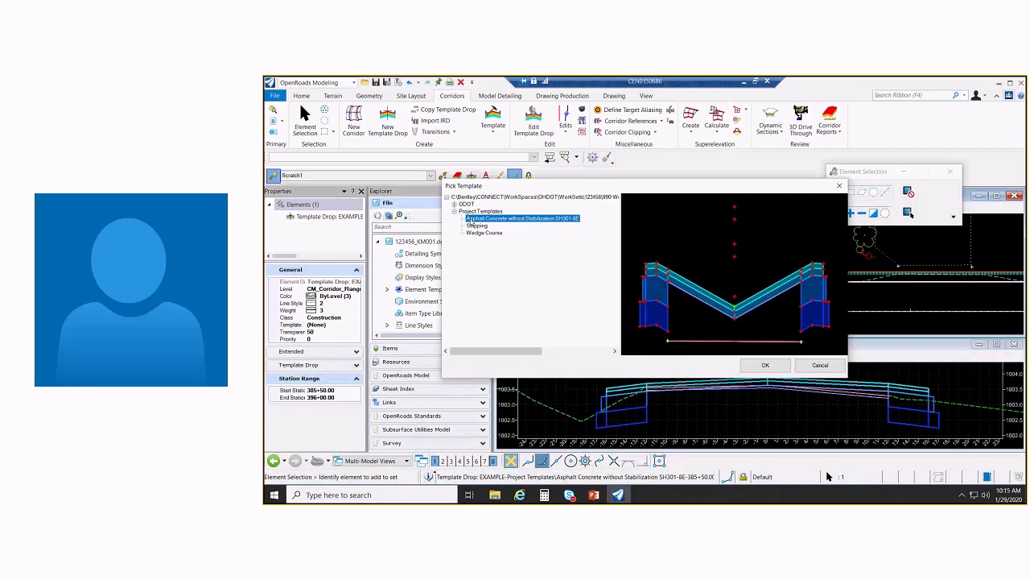
pyautogui.click(765, 365)
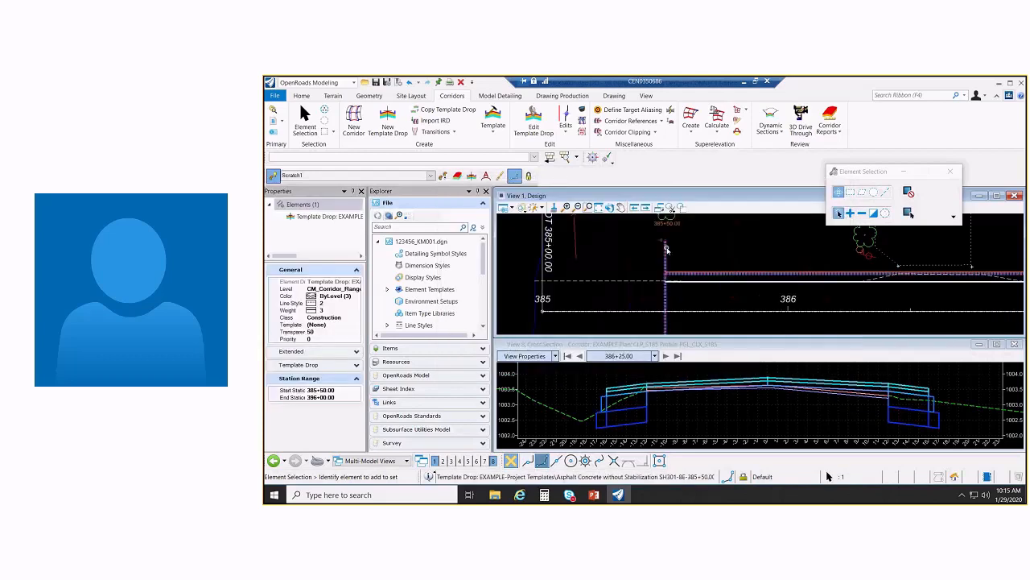
pyautogui.moveTo(762, 246)
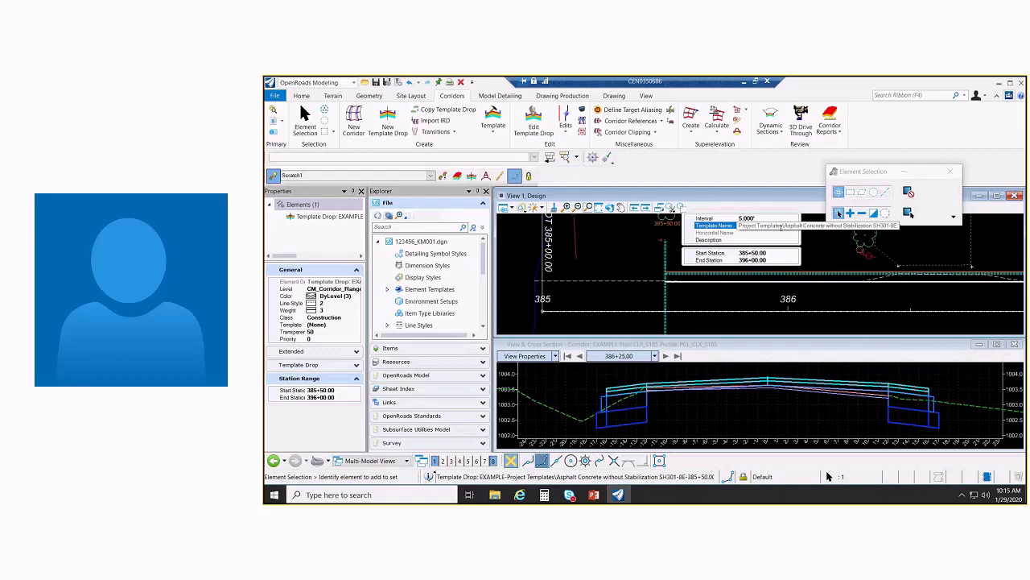
pyautogui.click(633, 247)
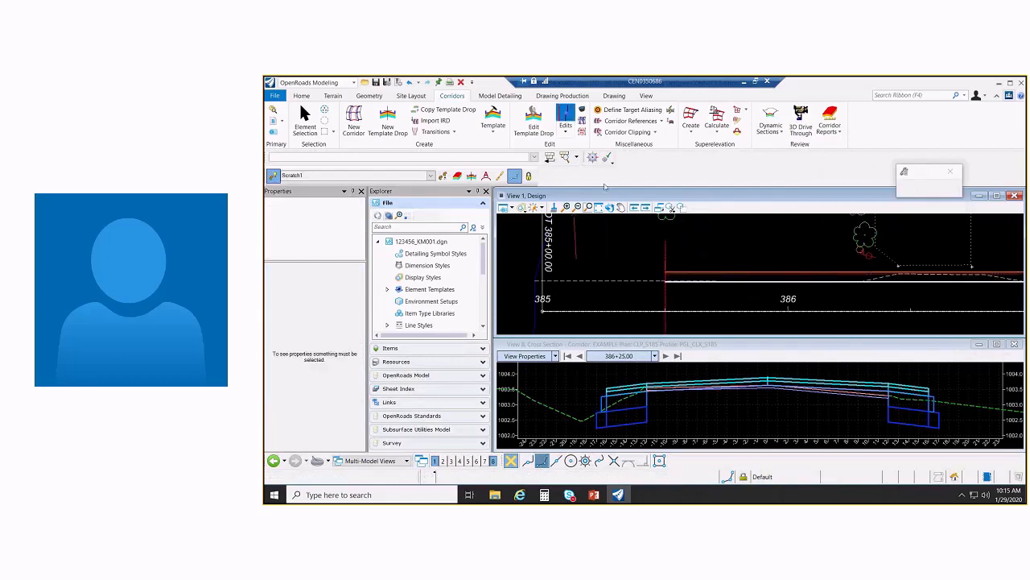
# Start an R-XEOP point control on the EXAMPLE corridor and look for the existing edge-of-pavement point among its available points
pyautogui.scroll(-2, 663, 300)
pyautogui.click(663, 300)
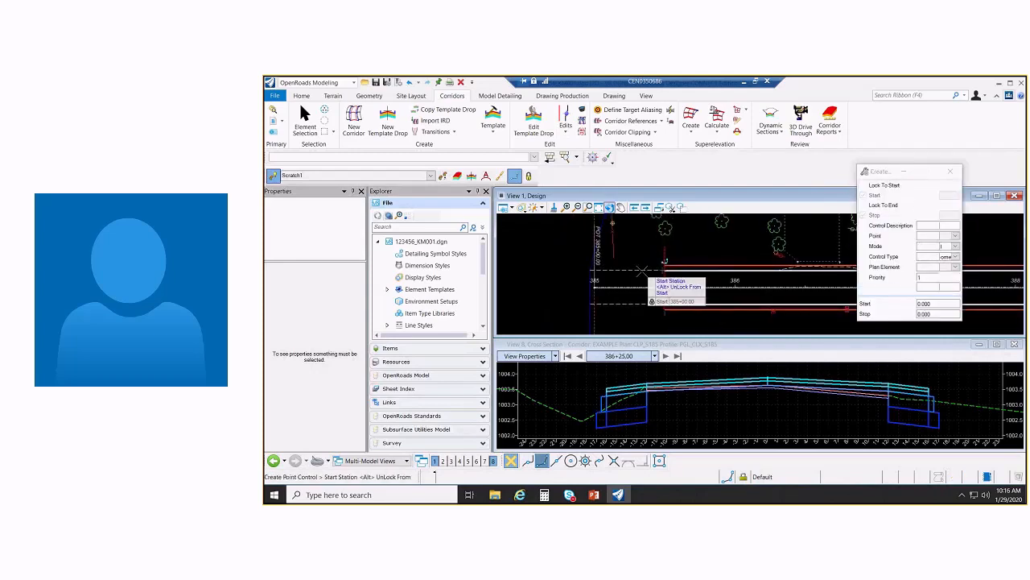
pyautogui.click(641, 264)
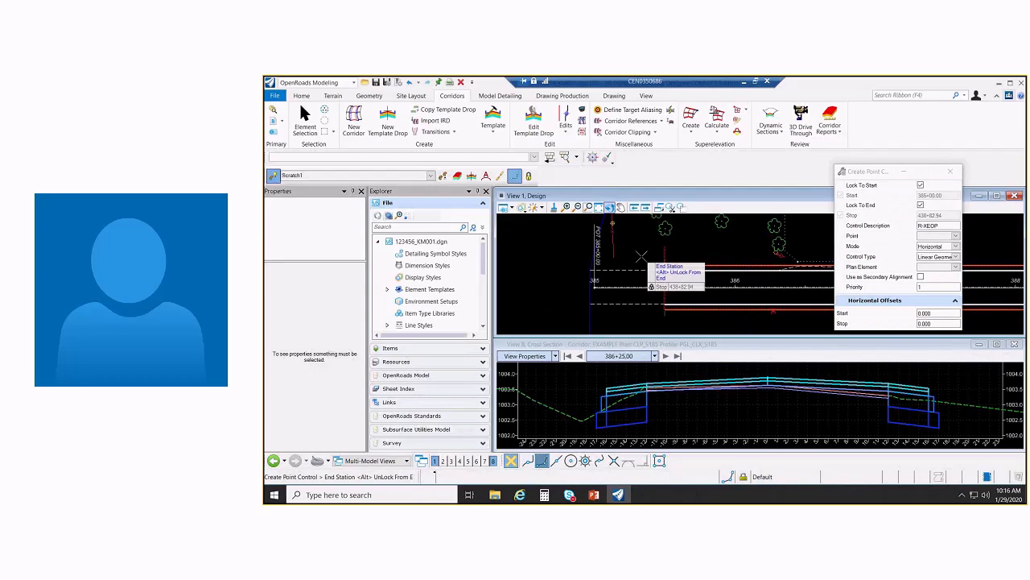
pyautogui.click(956, 235)
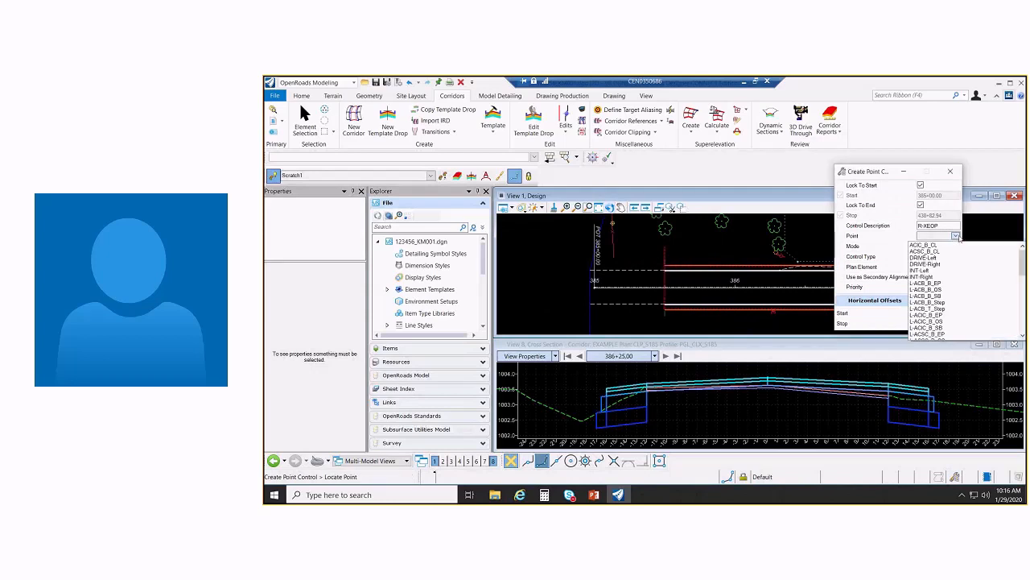
pyautogui.moveTo(1024, 266); pyautogui.dragTo(1025, 319)
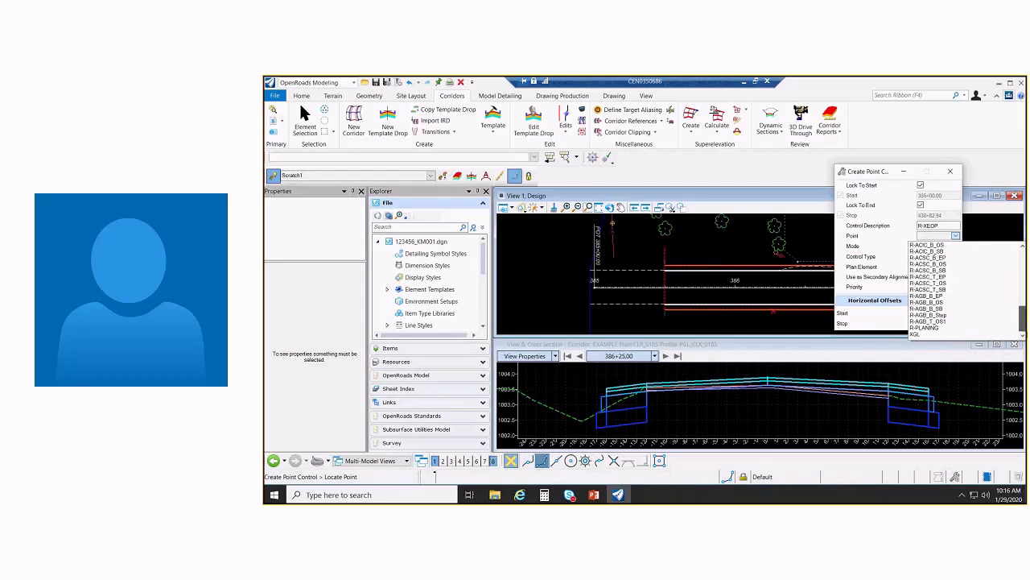
pyautogui.click(460, 82)
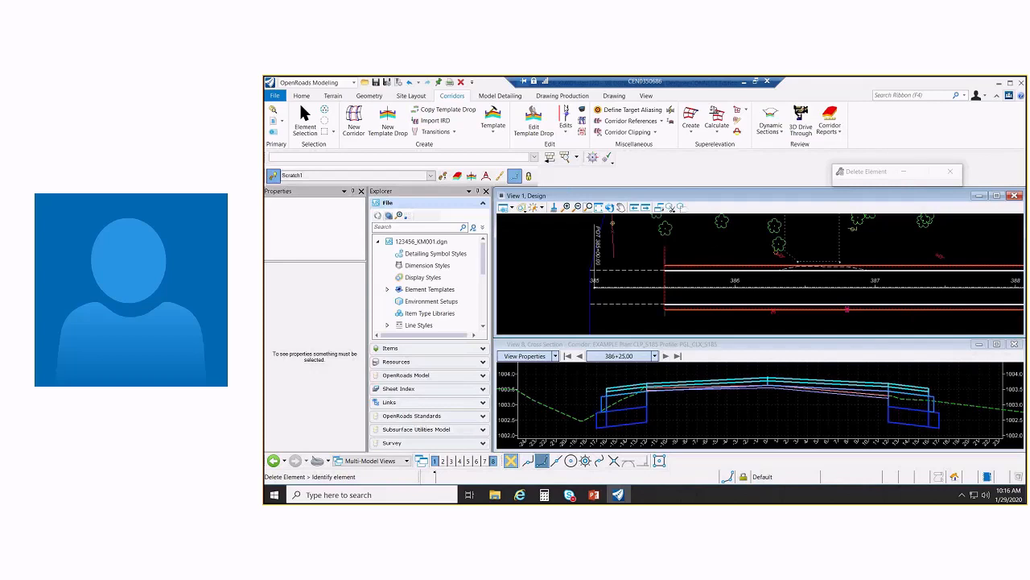
# Open the EXAMPLE corridor objects and reassign Asphalt Concrete without Stabilization SH301-8E from Project Templates to the template drop
pyautogui.click(665, 316)
pyautogui.click(520, 198)
pyautogui.click(519, 196)
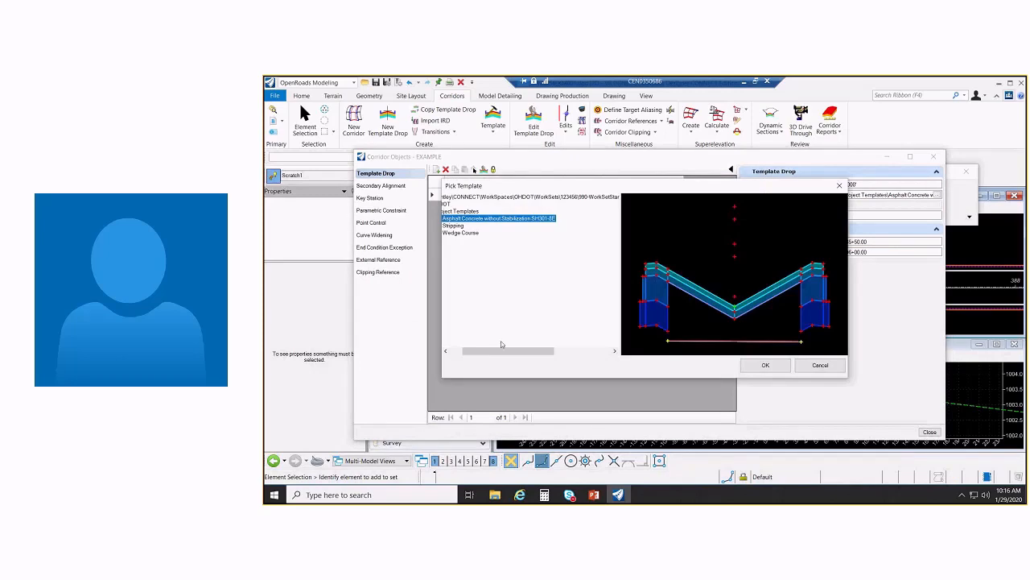
pyautogui.moveTo(503, 350); pyautogui.dragTo(481, 350)
pyautogui.click(477, 228)
pyautogui.click(500, 219)
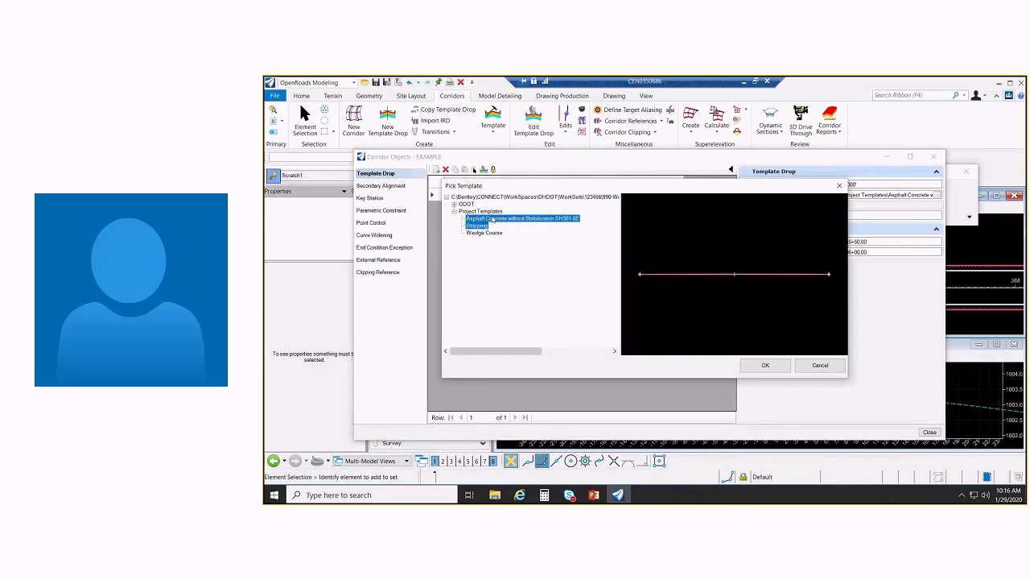
pyautogui.click(767, 365)
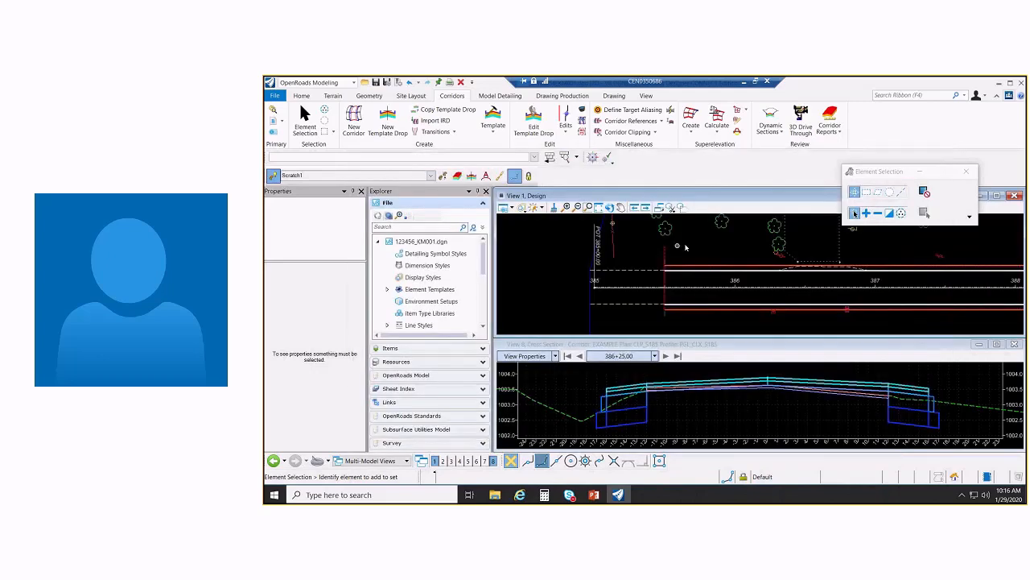
# Restart the R-XEOP point control over the corridor's full station range, recheck its available points and cancel it
pyautogui.scroll(4, 676, 243)
pyautogui.click(581, 110)
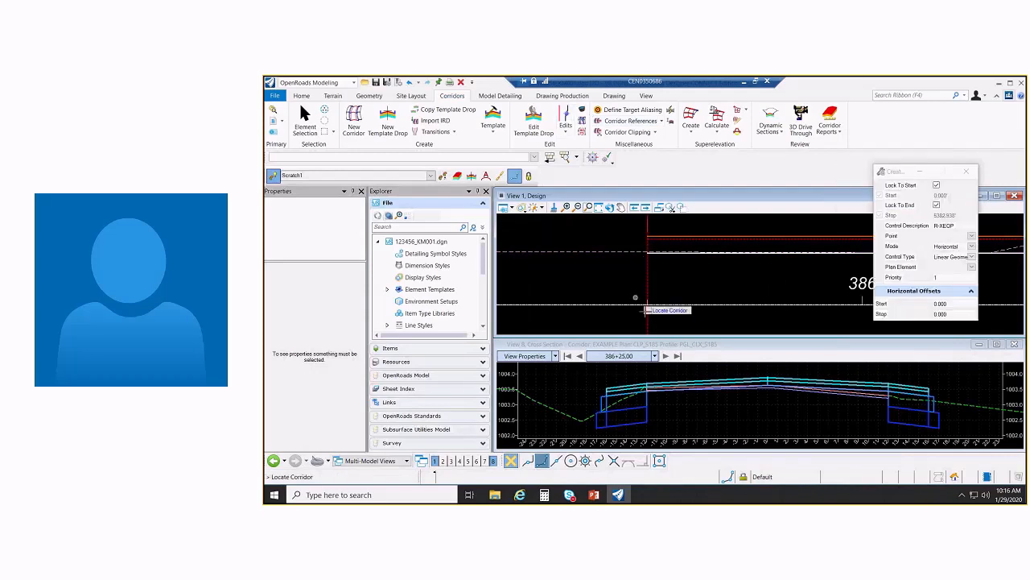
pyautogui.scroll(-3, 732, 291)
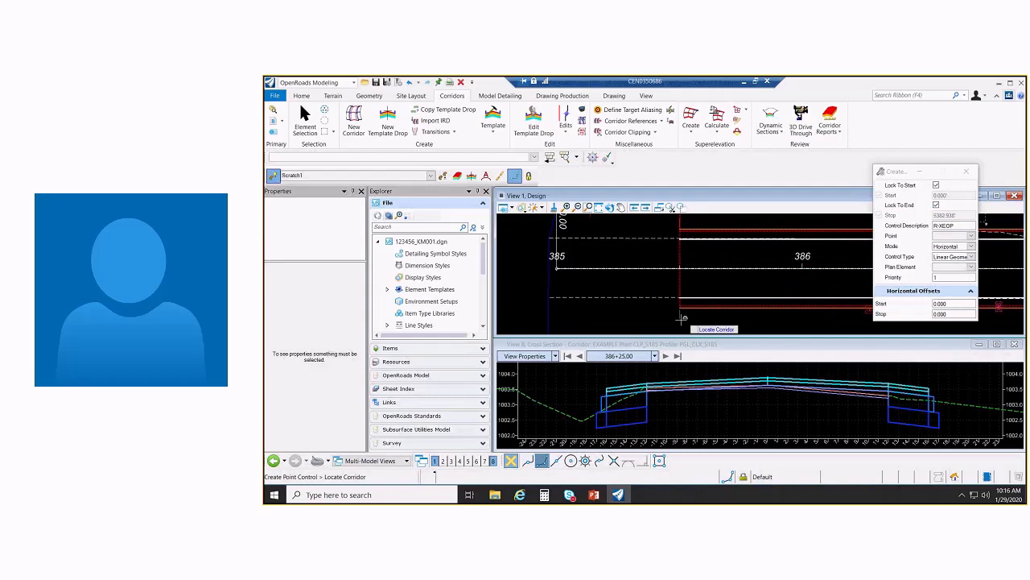
pyautogui.click(646, 266)
pyautogui.click(643, 256)
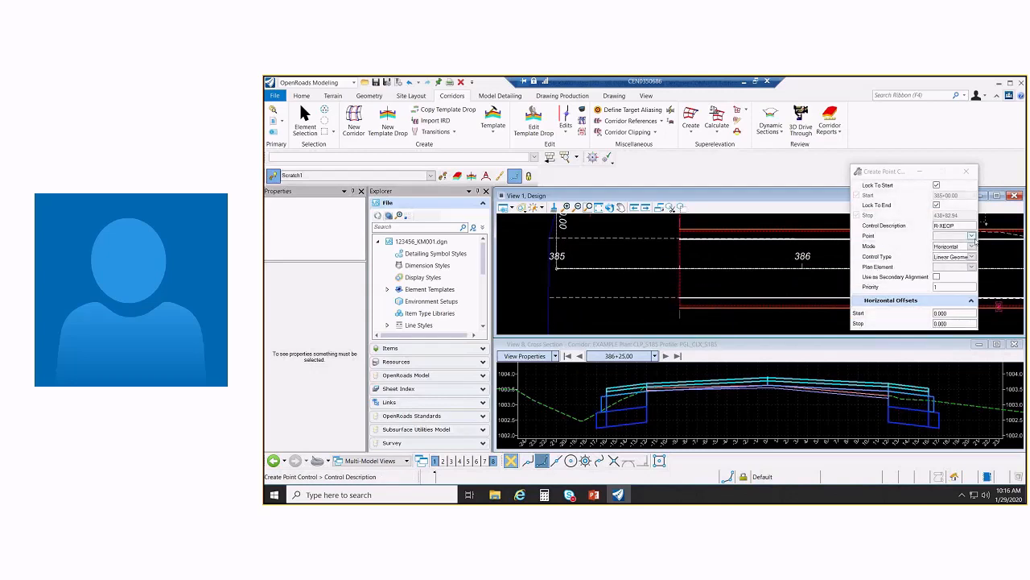
pyautogui.click(973, 237)
pyautogui.moveTo(1023, 267)
pyautogui.mouseDown()
pyautogui.moveTo(1024, 327)
pyautogui.moveTo(1024, 251)
pyautogui.mouseUp()
pyautogui.rightClick(641, 251)
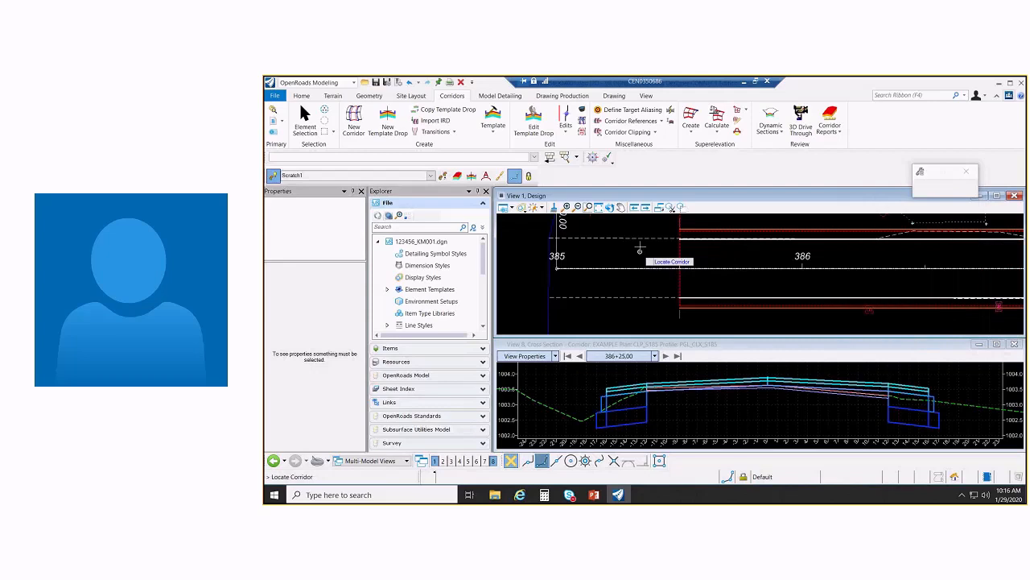
# Rename the Asphalt Concrete without Stabilization SH301-8E template in Project Templates to Example 2, save the library and close the template editor
pyautogui.click(493, 119)
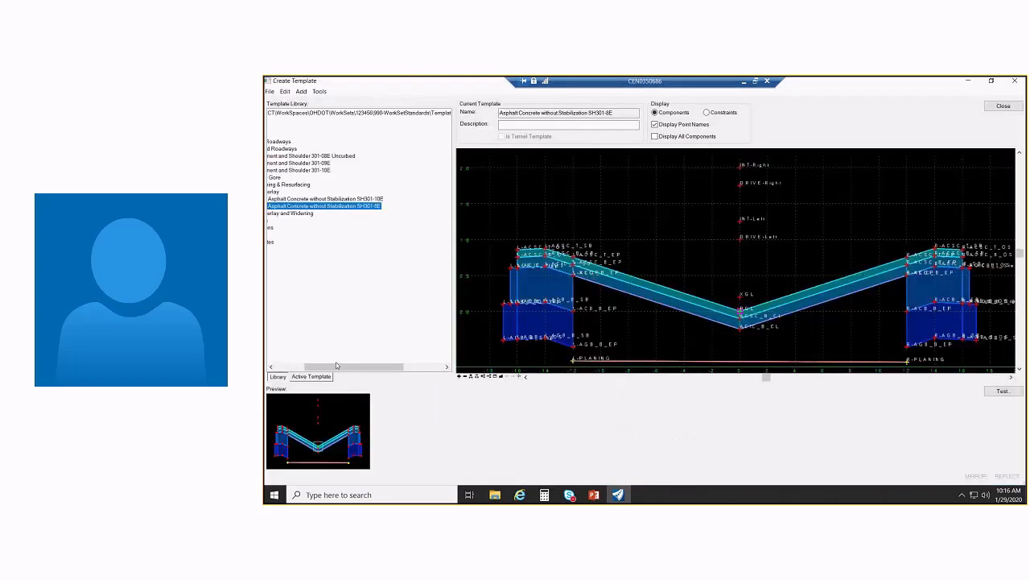
pyautogui.moveTo(336, 365); pyautogui.dragTo(304, 366)
pyautogui.moveTo(378, 205); pyautogui.dragTo(306, 245)
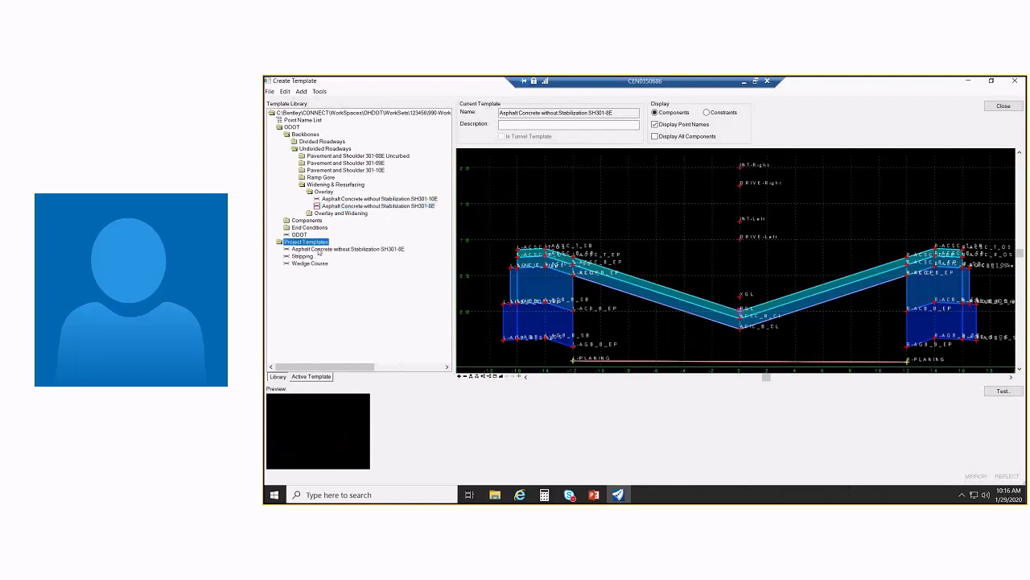
pyautogui.click(346, 251)
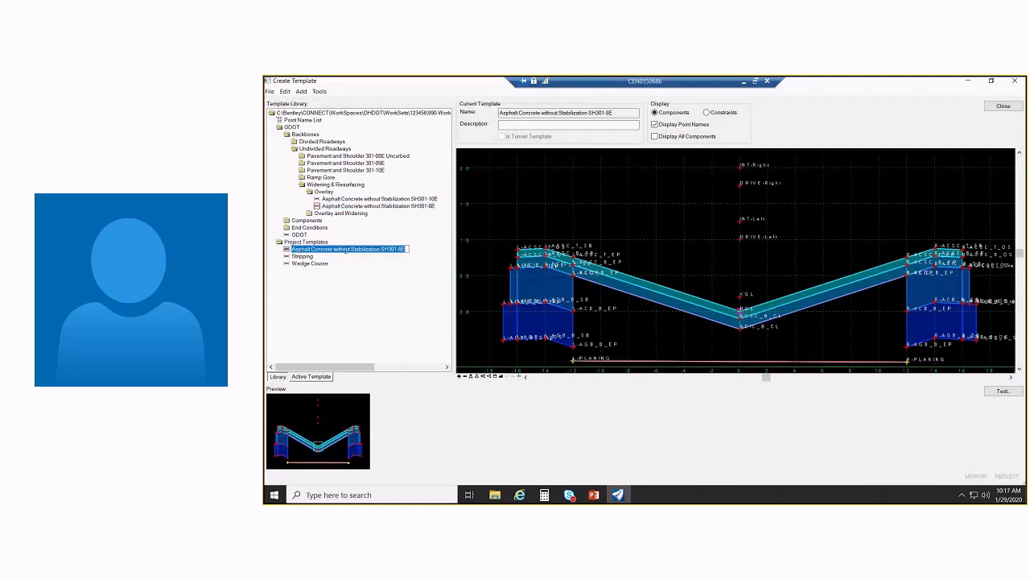
pyautogui.write('Example')
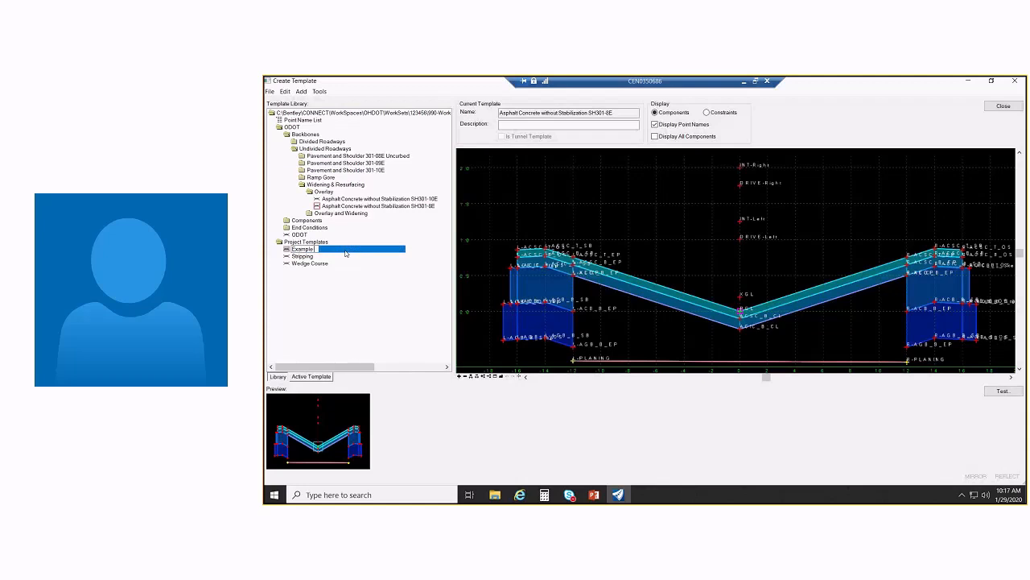
pyautogui.write(' 2')
pyautogui.press('Return')
pyautogui.click(270, 91)
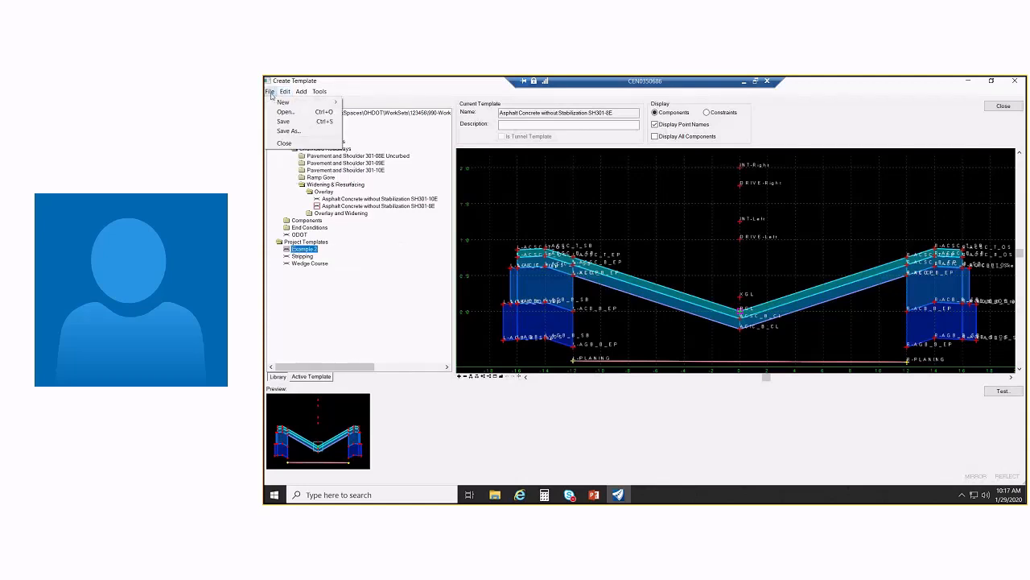
pyautogui.click(284, 121)
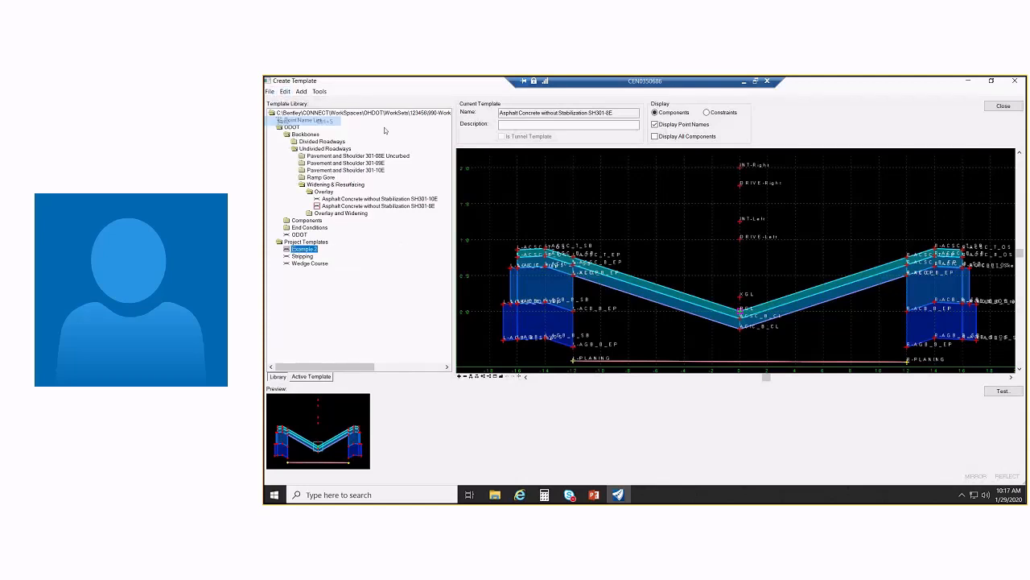
pyautogui.click(1004, 105)
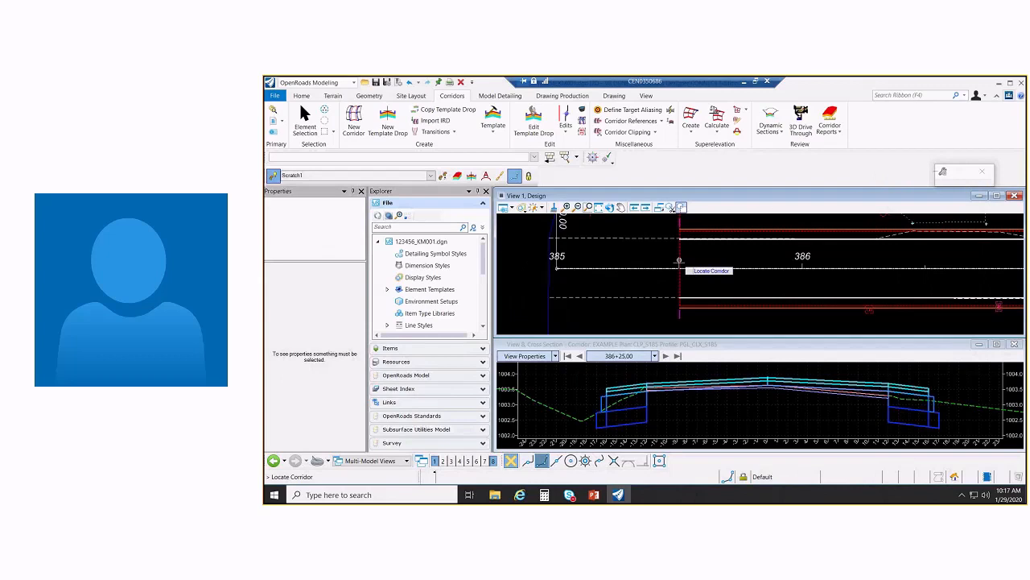
# Assign the Example 2 project template to the EXAMPLE corridor's template drop and close the corridor objects
pyautogui.click(679, 260)
pyautogui.click(520, 194)
pyautogui.click(446, 196)
pyautogui.click(454, 211)
pyautogui.click(478, 218)
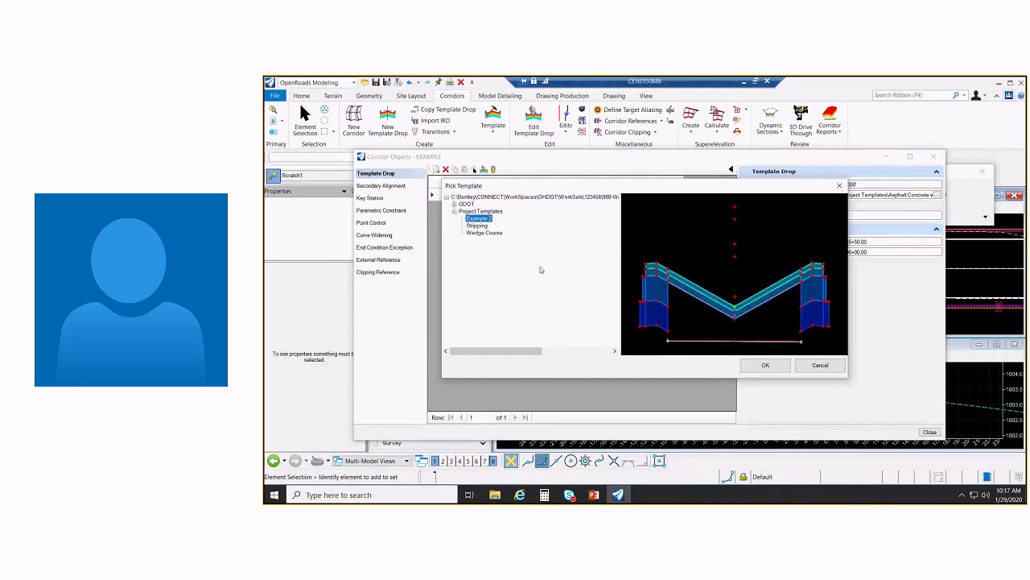
pyautogui.press('Return')
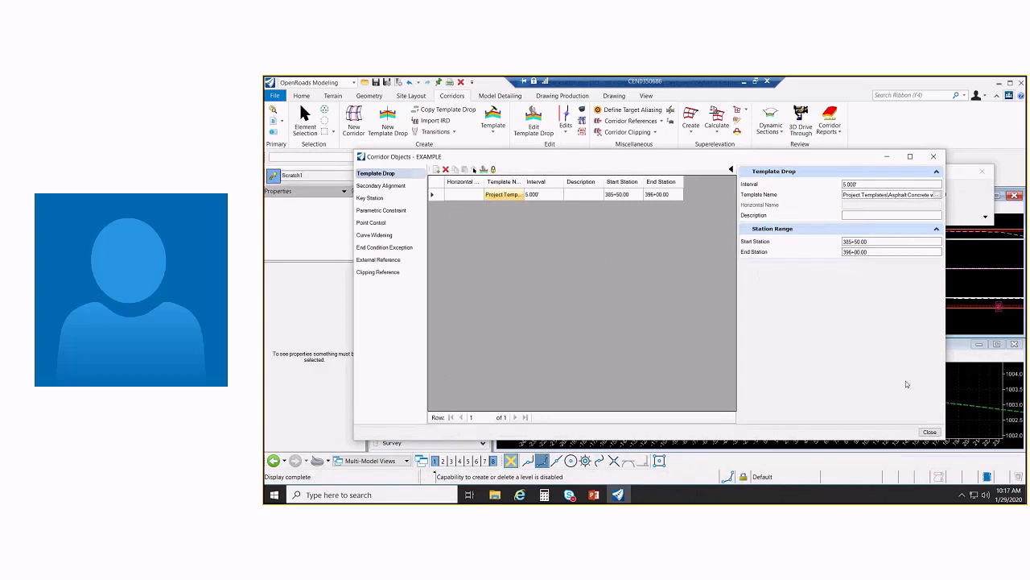
pyautogui.click(930, 431)
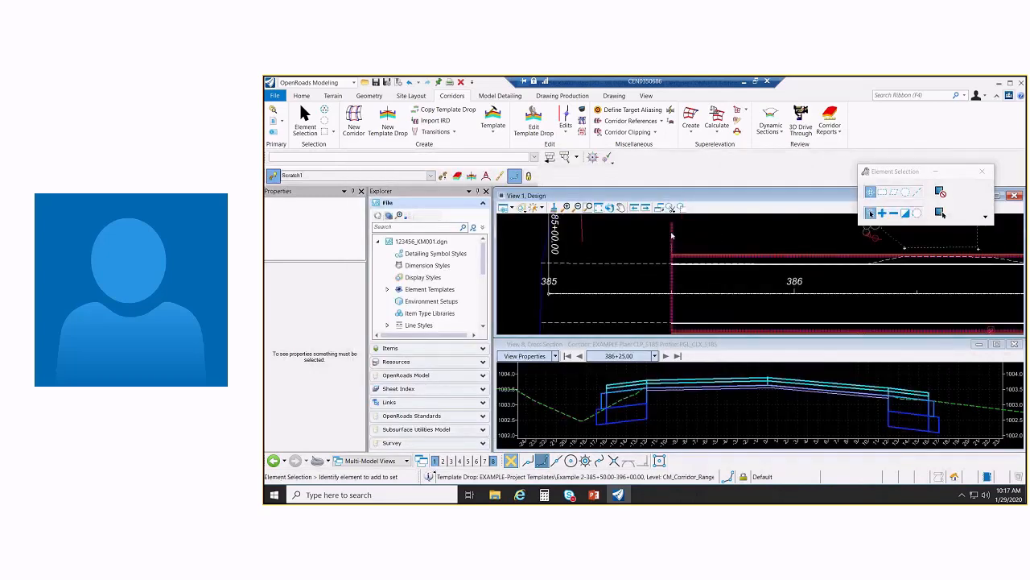
# Check the template name in the corridor template drop's properties
pyautogui.click(672, 235)
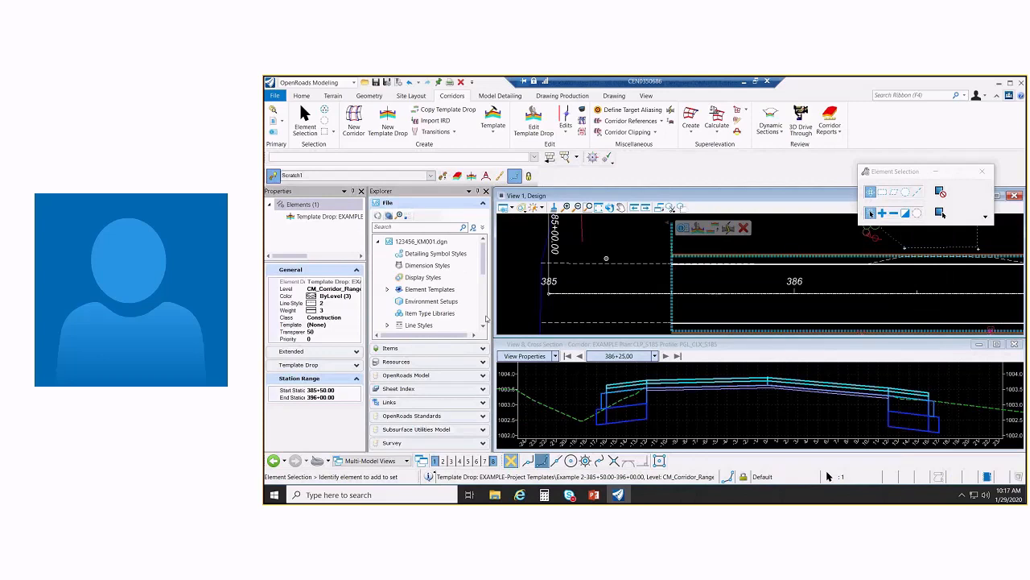
pyautogui.click(314, 364)
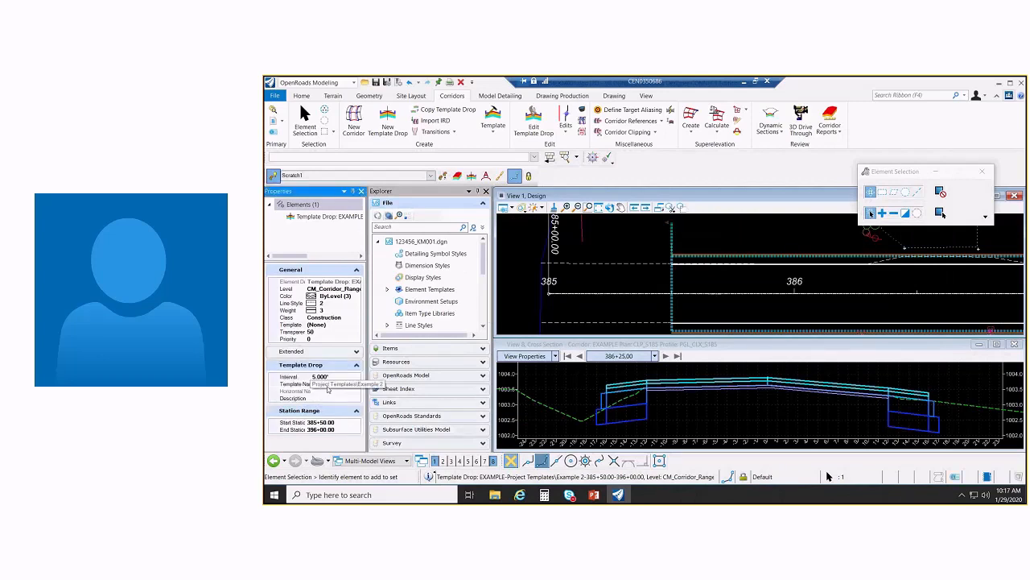
pyautogui.click(629, 226)
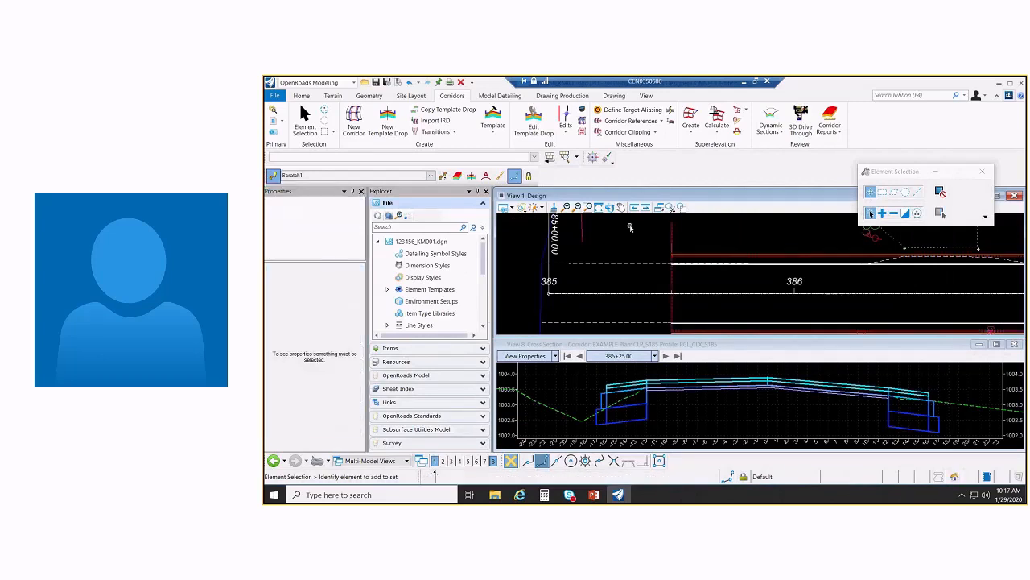
# Start a point control on the EXAMPLE corridor over its full station range, with control description R-XEOP and point R-XEOP
pyautogui.click(567, 114)
pyautogui.moveTo(648, 303); pyautogui.dragTo(644, 274, button='middle')
pyautogui.click(668, 309)
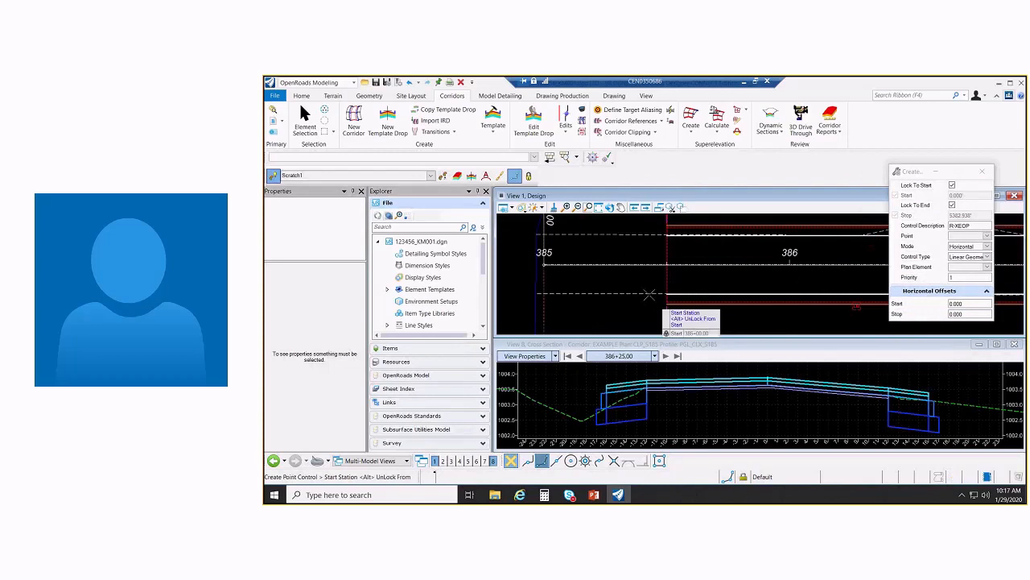
pyautogui.click(635, 283)
pyautogui.click(635, 283)
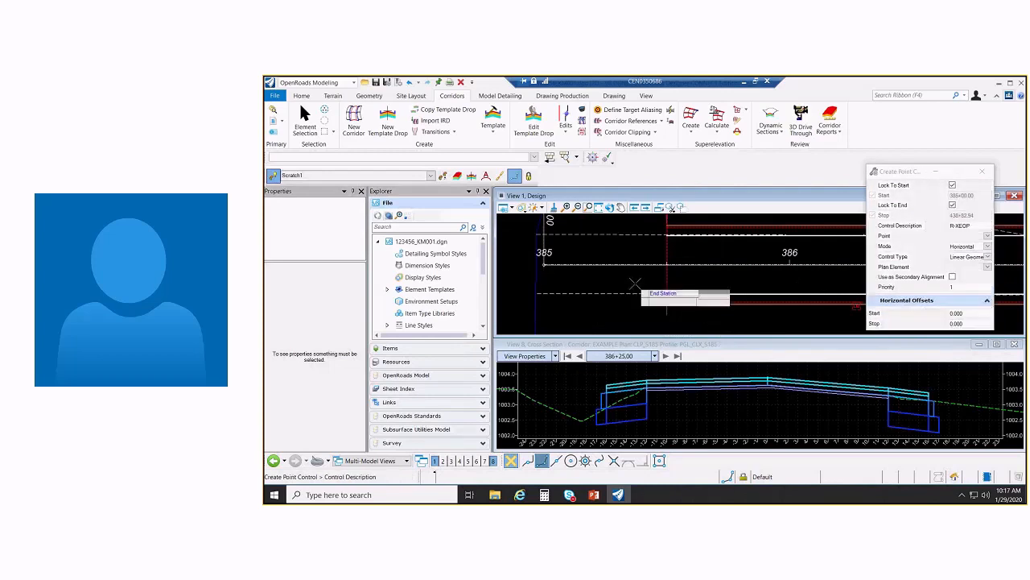
pyautogui.click(635, 283)
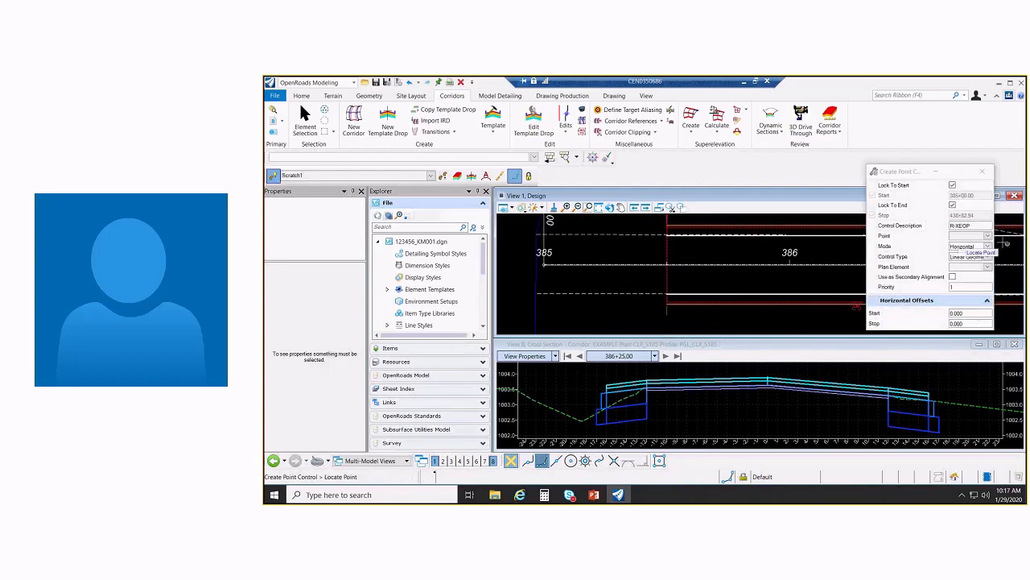
pyautogui.click(988, 236)
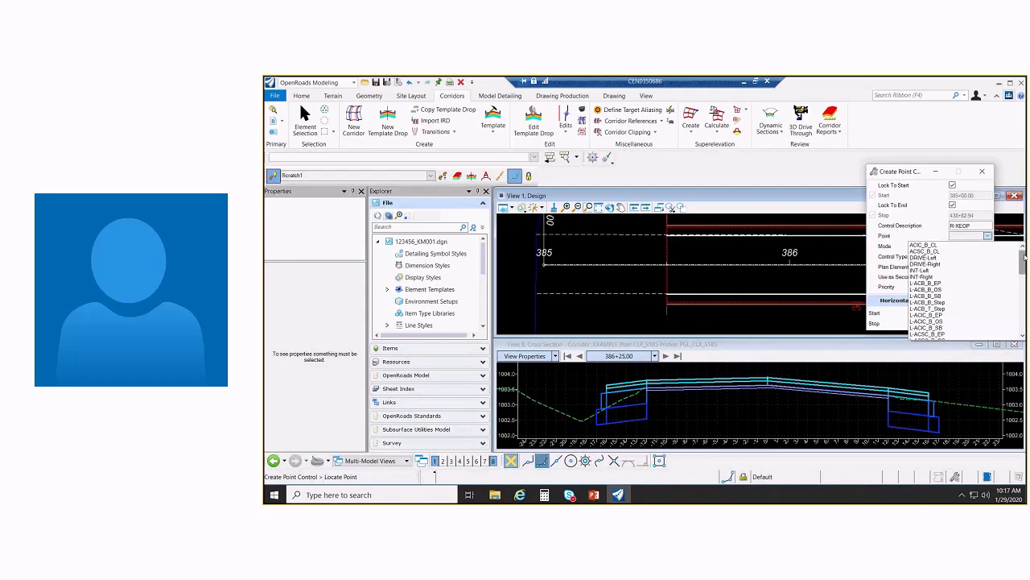
pyautogui.moveTo(1025, 257); pyautogui.dragTo(1025, 326)
pyautogui.click(927, 328)
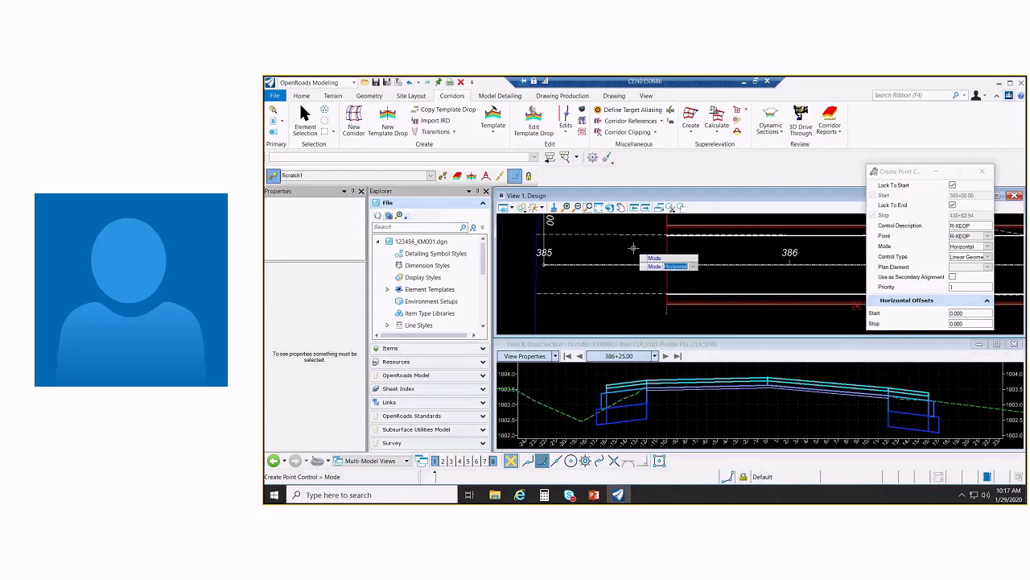
# Complete the point control in Horizontal mode with linear geometry, using the left existing edge-of-pavement line, priority 1 and 0.000 offsets
pyautogui.moveTo(634, 247); pyautogui.dragTo(616, 267, button='middle')
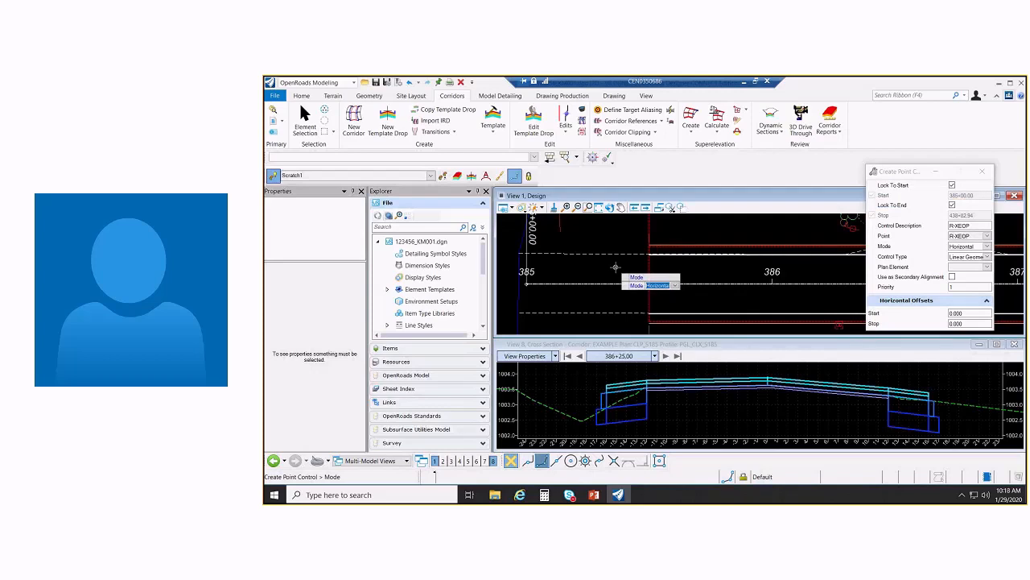
pyautogui.click(616, 267)
pyautogui.click(618, 267)
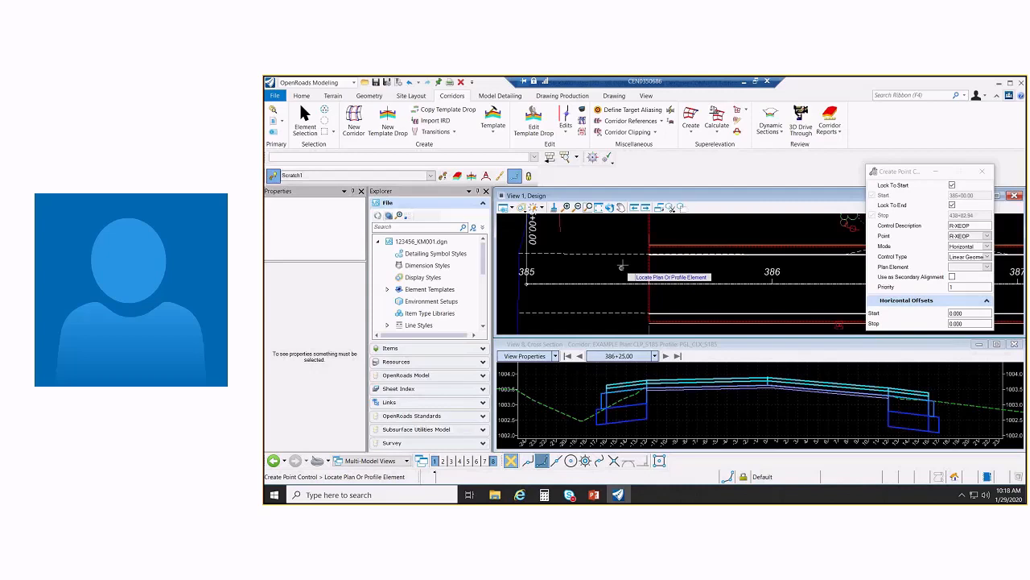
pyautogui.click(621, 254)
pyautogui.click(621, 230)
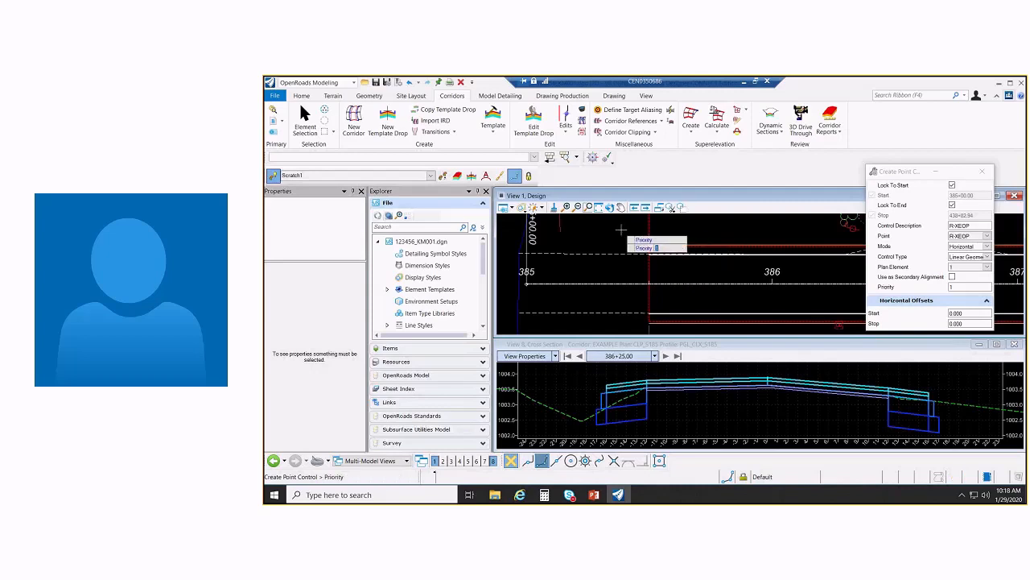
pyautogui.click(621, 230)
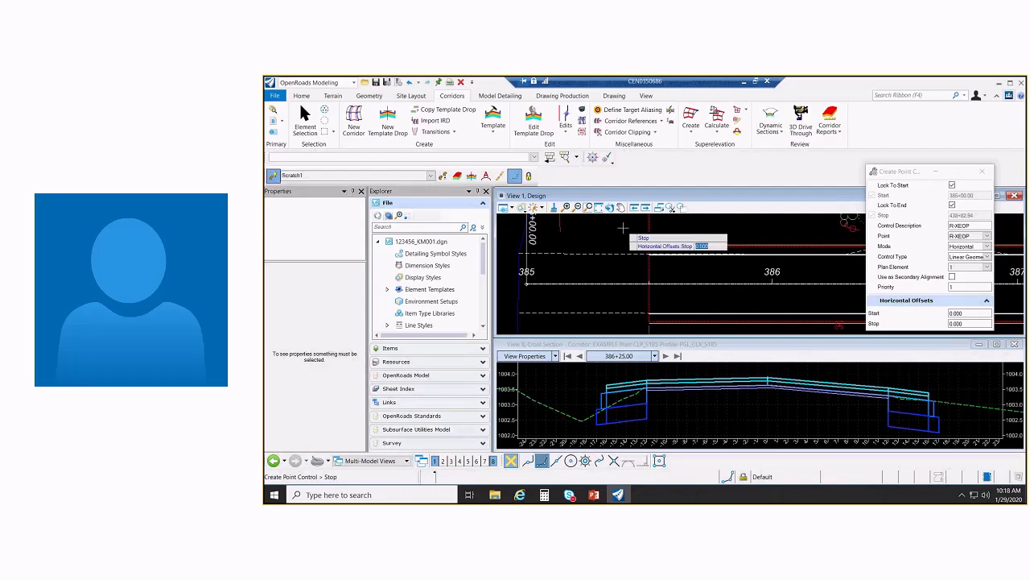
pyautogui.click(622, 228)
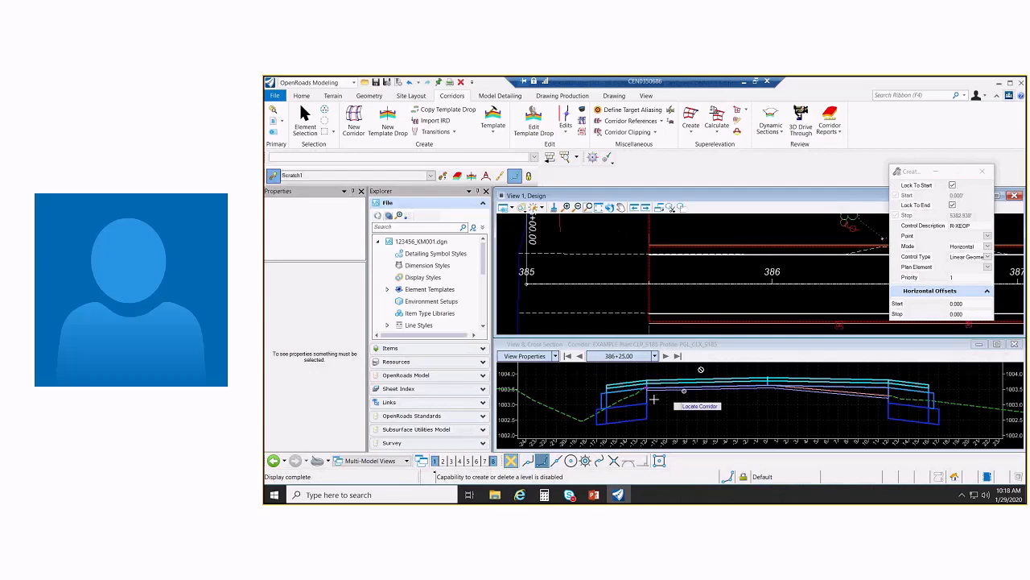
pyautogui.scroll(2, 637, 386)
pyautogui.scroll(-2, 715, 401)
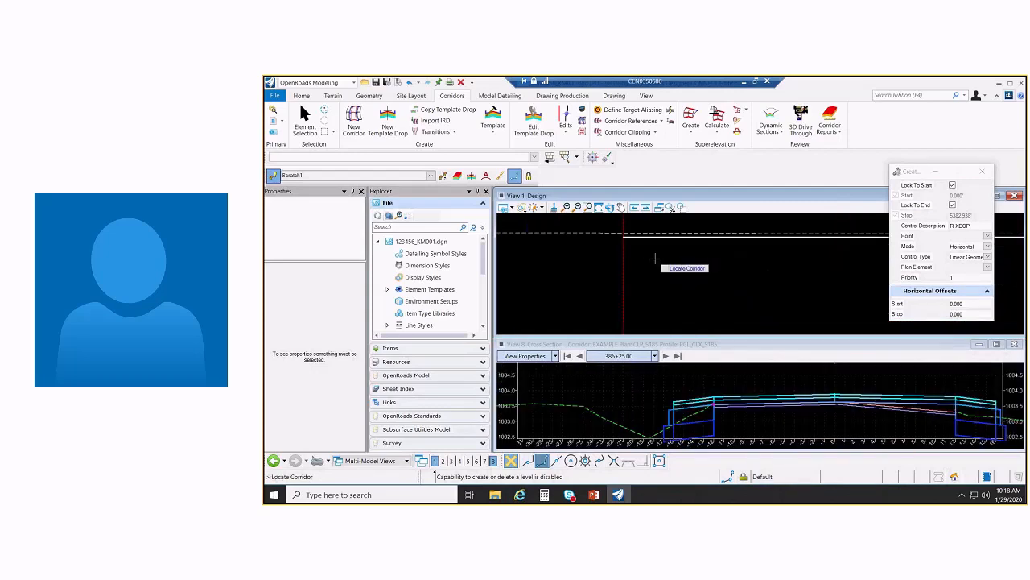
pyautogui.moveTo(657, 257); pyautogui.dragTo(715, 288, button='middle')
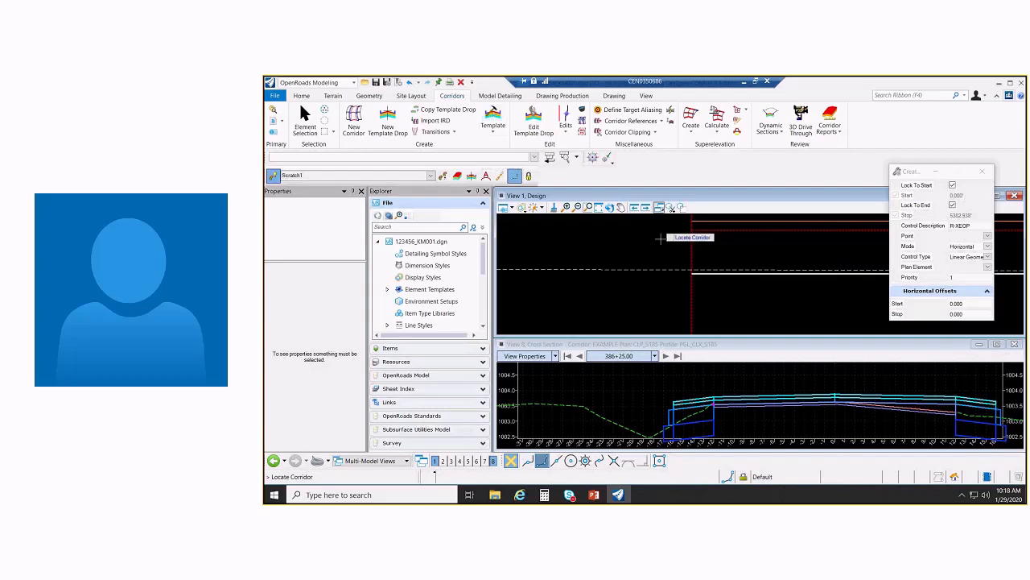
pyautogui.scroll(-3, 661, 238)
pyautogui.moveTo(696, 294); pyautogui.dragTo(697, 262, button='middle')
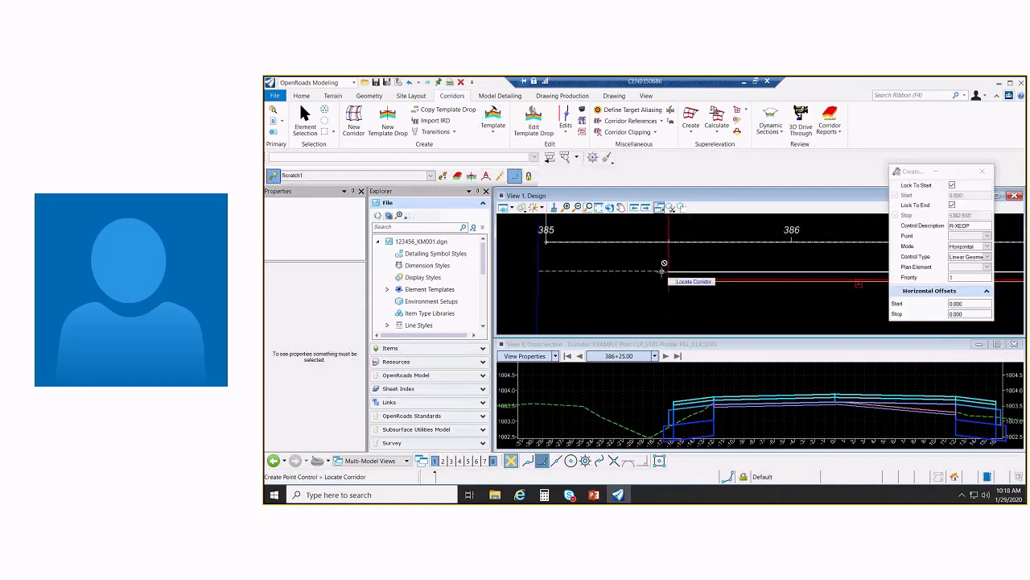
pyautogui.scroll(3, 661, 271)
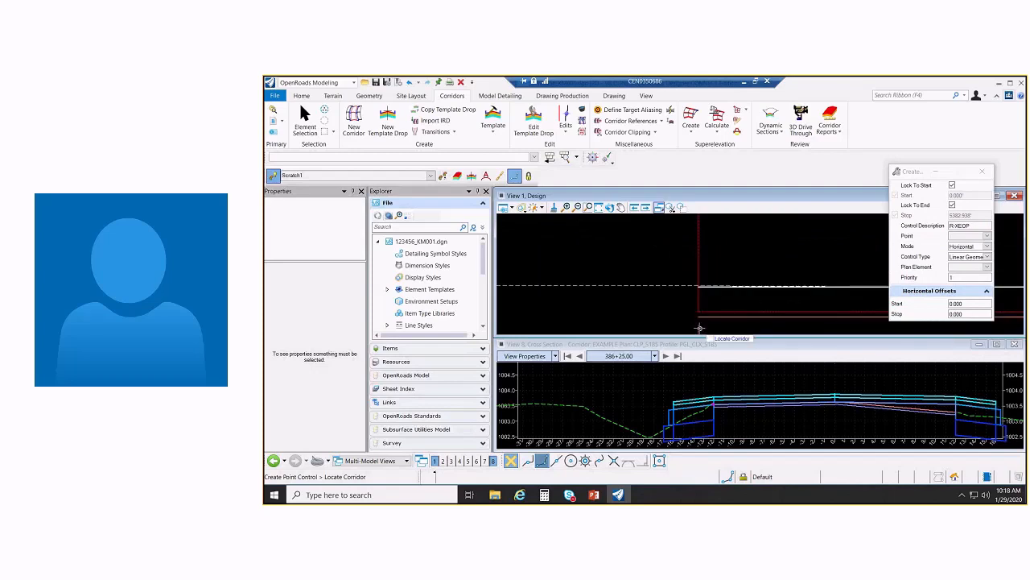
pyautogui.click(699, 328)
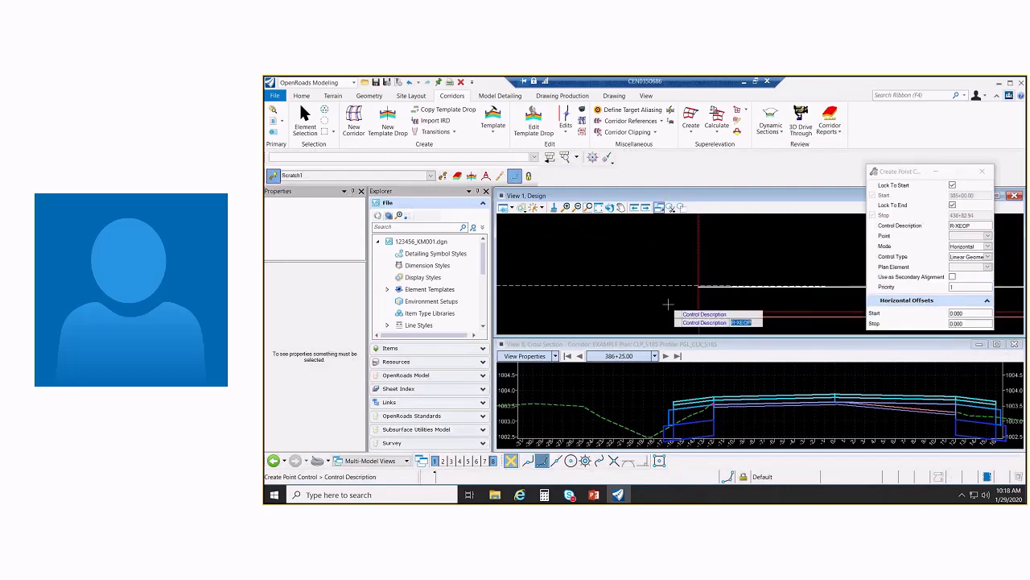
pyautogui.doubleClick(958, 225)
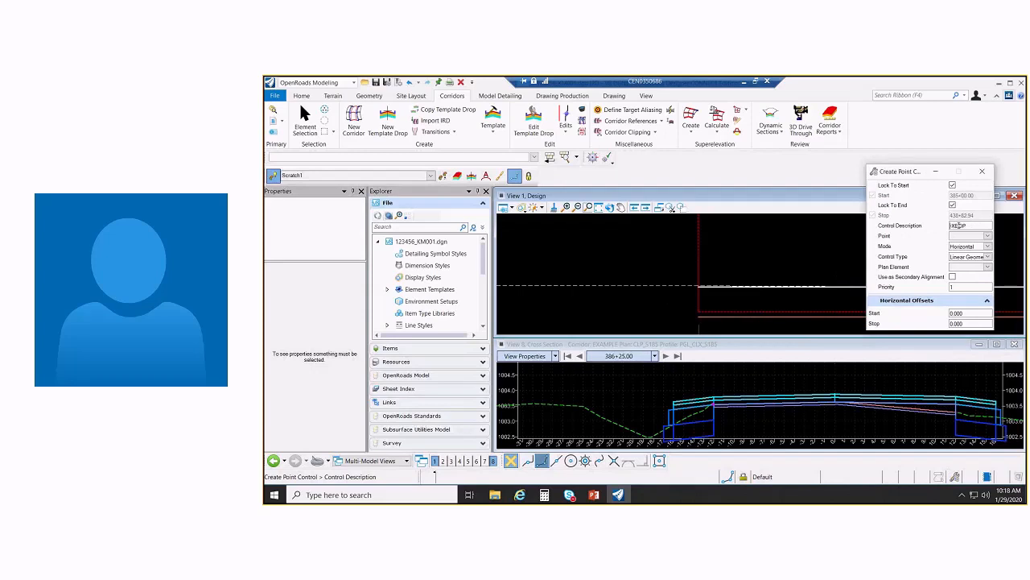
pyautogui.press('Home')
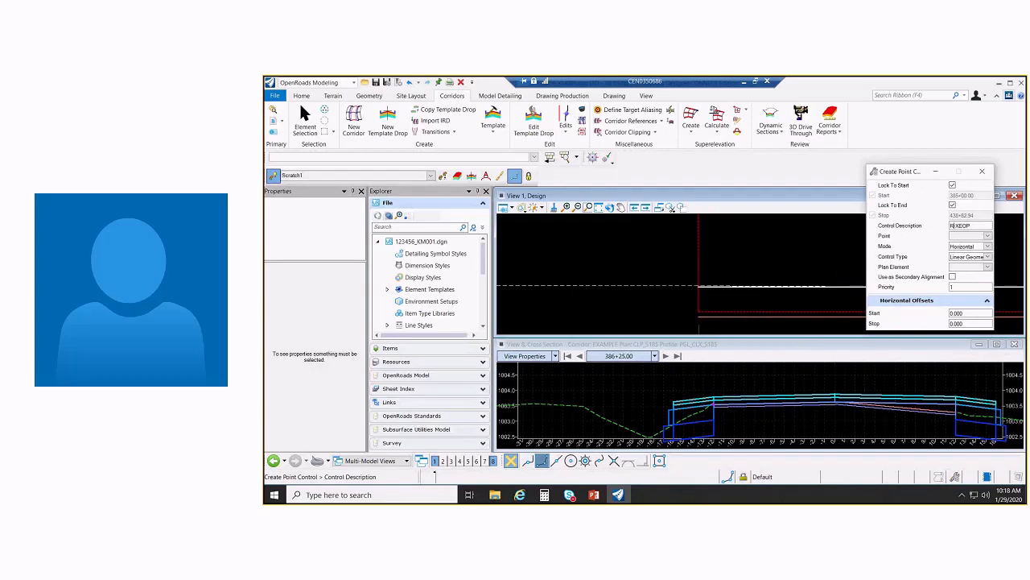
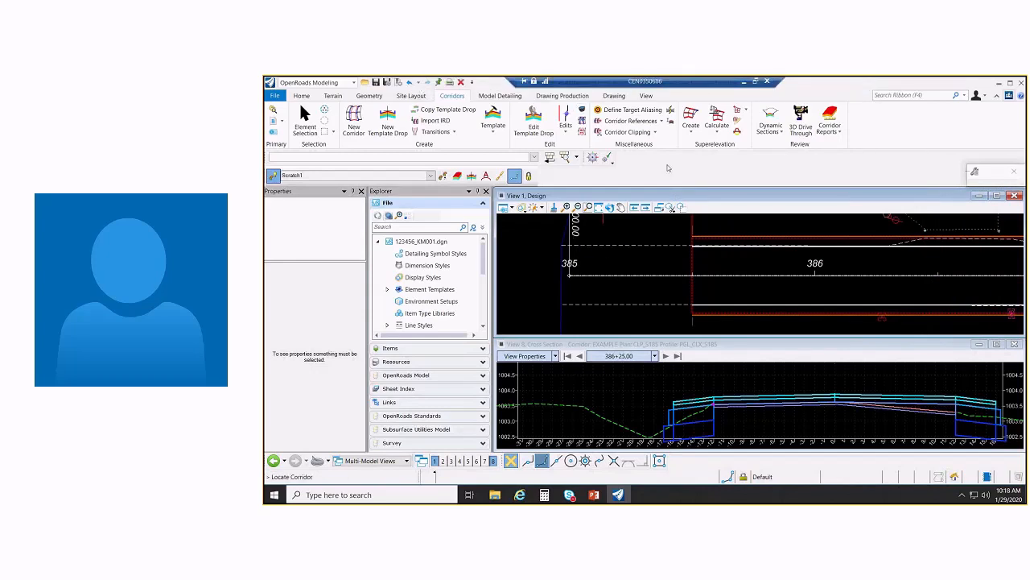
# Open the EXAMPLE corridor's point controls and rename the enabled R-XEOP control description to L-XEOP
pyautogui.click(691, 320)
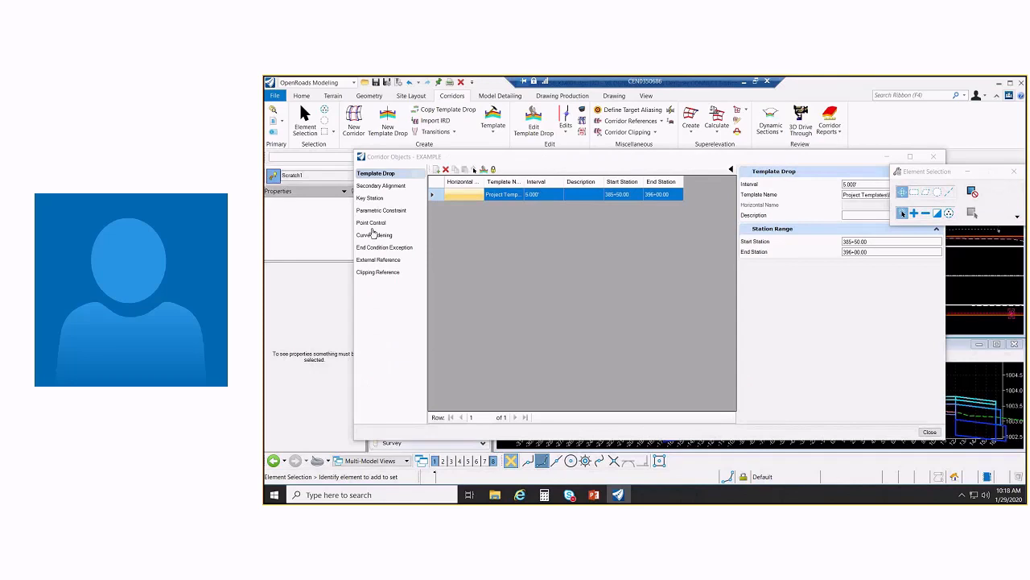
pyautogui.click(372, 222)
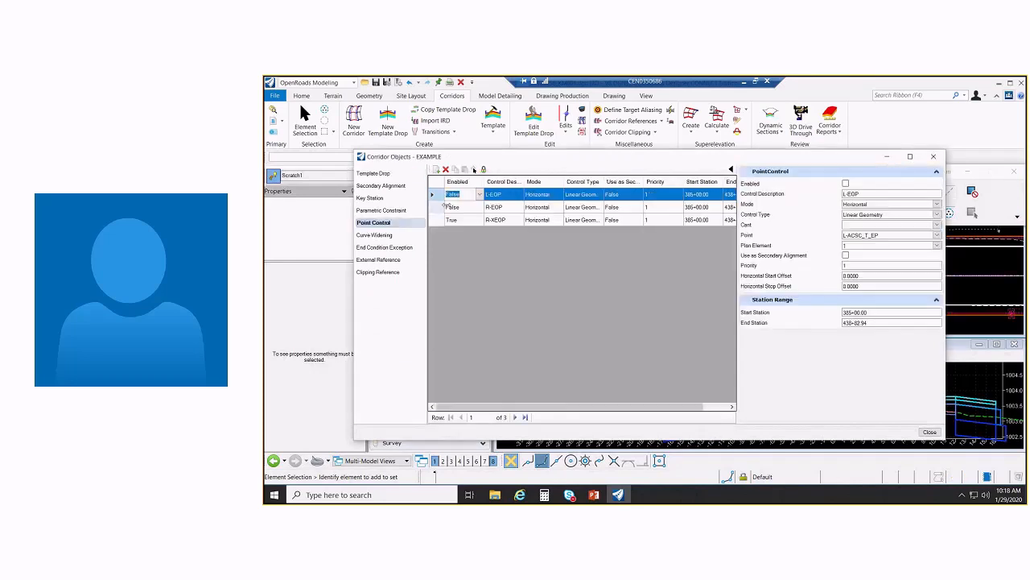
pyautogui.click(509, 222)
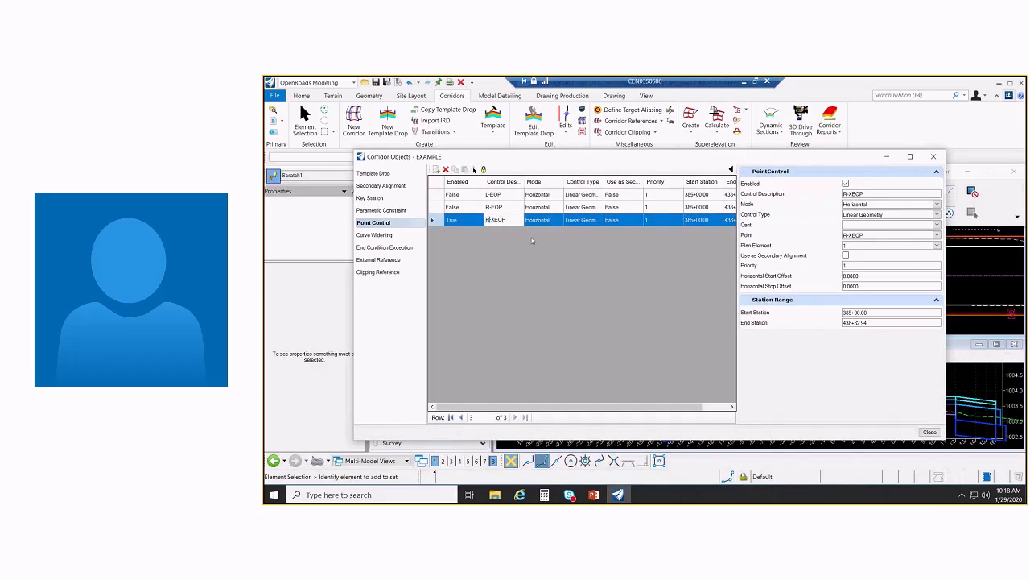
pyautogui.press('BackSpace')
pyautogui.write('L')
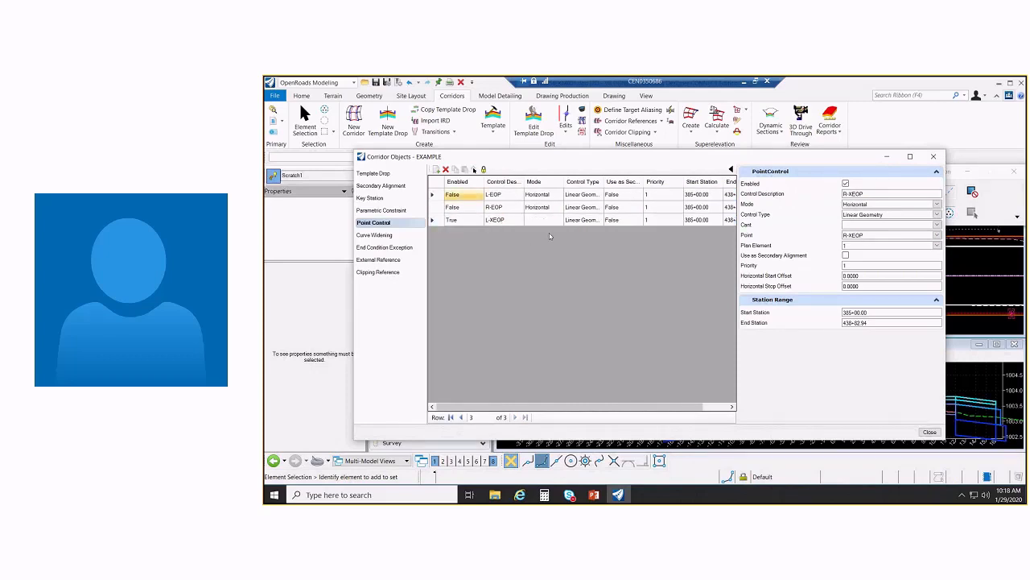
pyautogui.press('Tab')
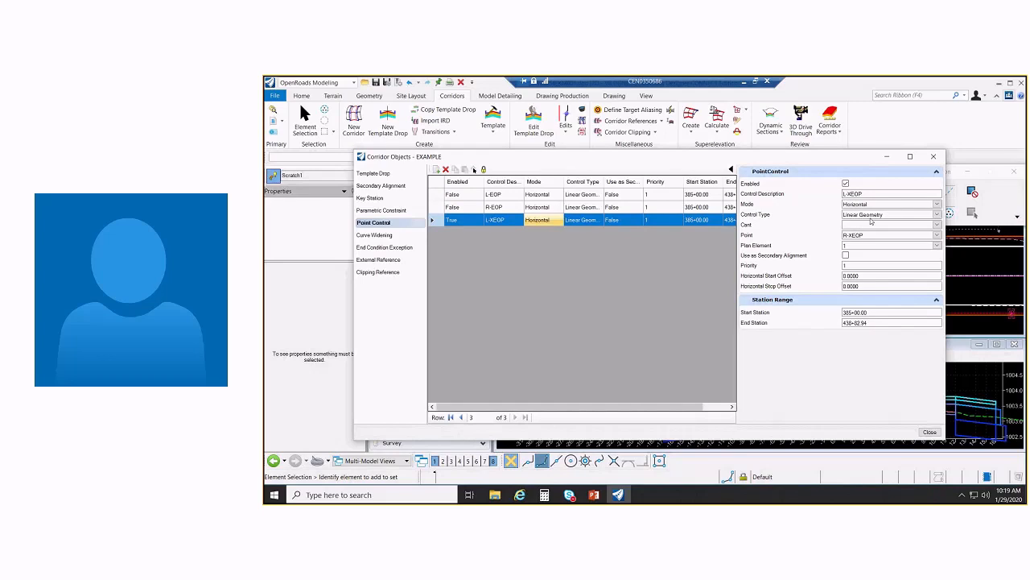
# Assign point L-XEOP to the L-XEOP point control and close the corridor objects
pyautogui.click(937, 235)
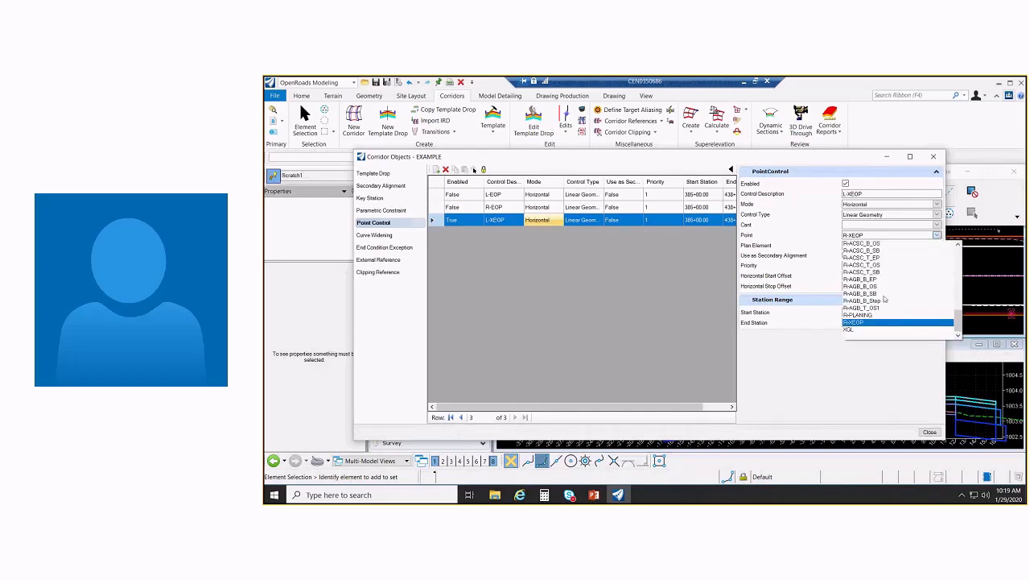
pyautogui.scroll(5, 895, 302)
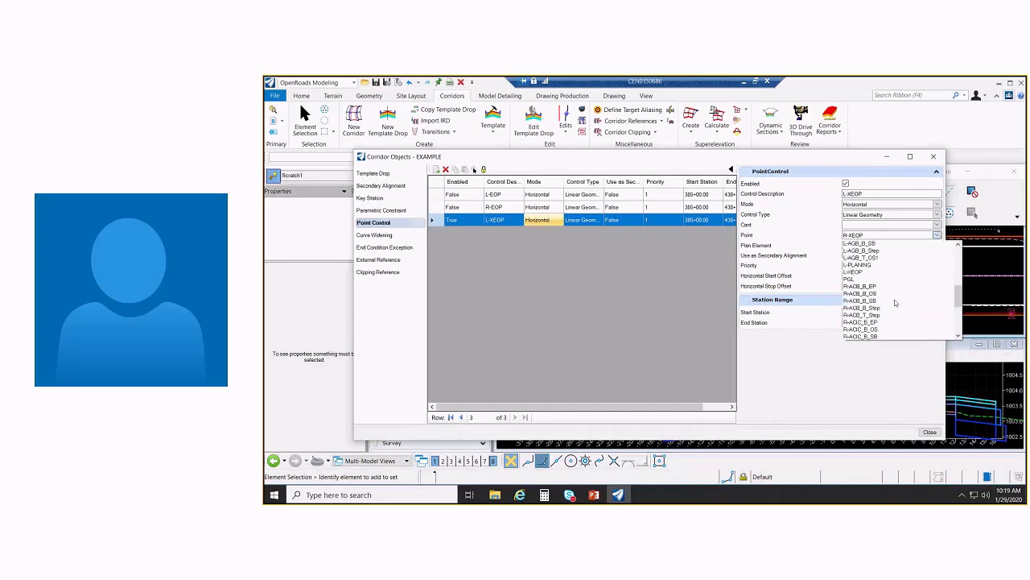
pyautogui.click(853, 271)
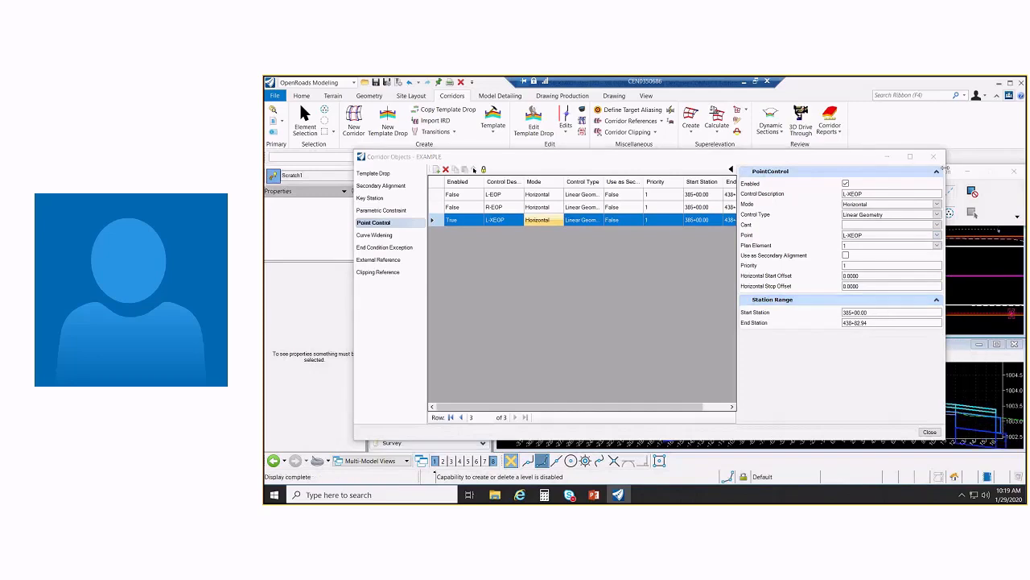
pyautogui.click(935, 158)
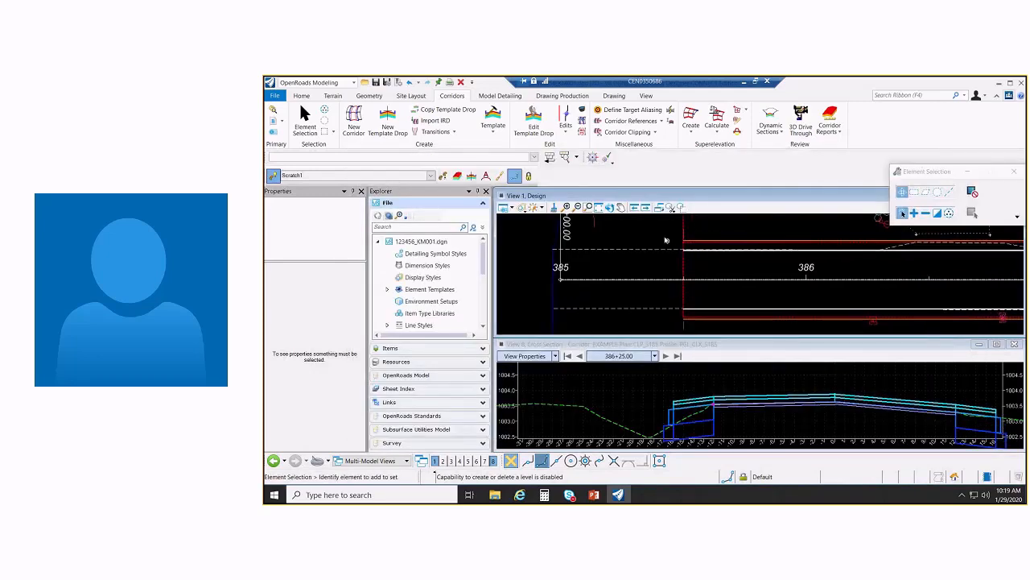
pyautogui.scroll(3, 664, 234)
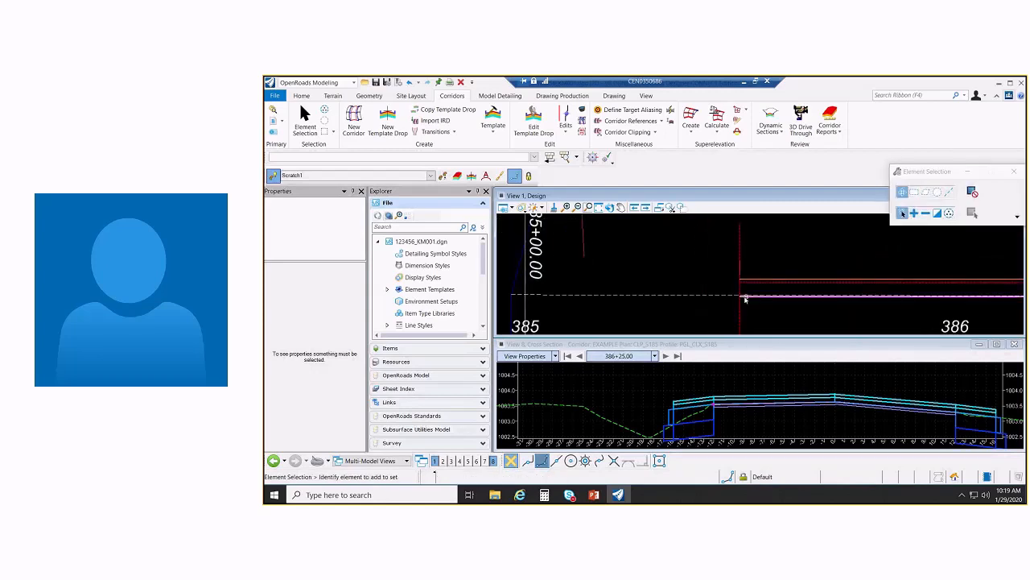
pyautogui.scroll(-2, 727, 246)
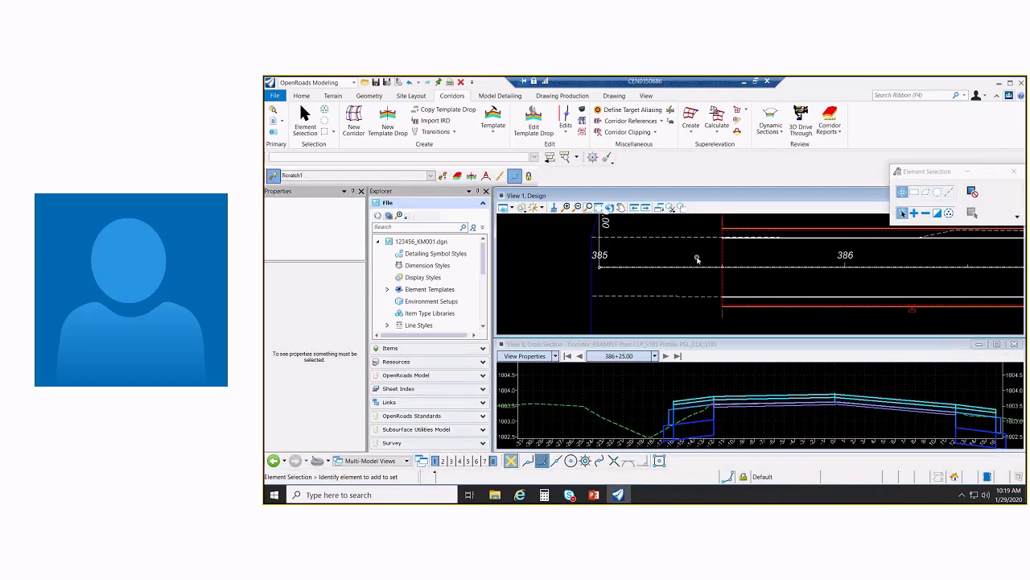
pyautogui.click(565, 114)
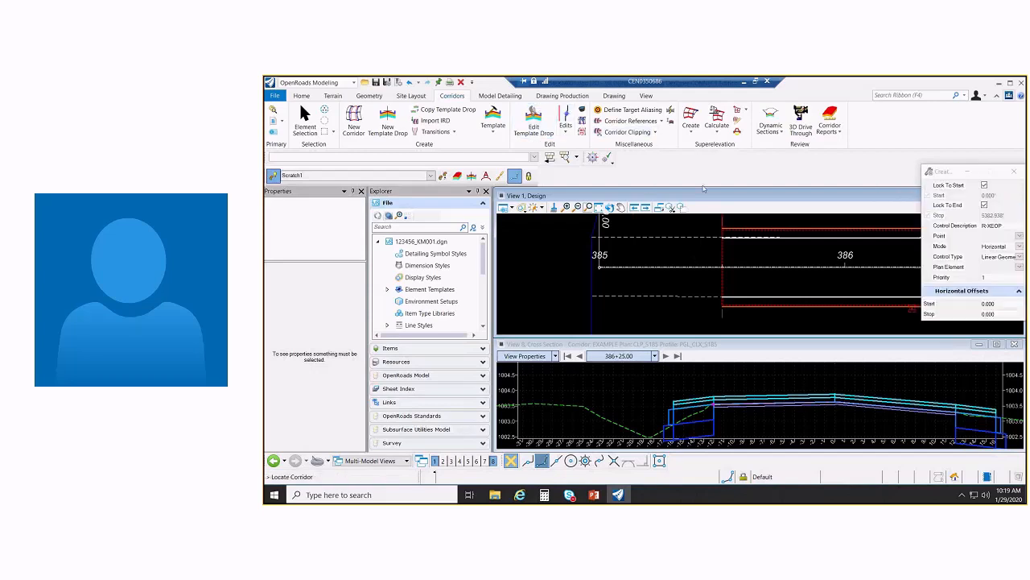
pyautogui.moveTo(942, 171); pyautogui.dragTo(911, 167)
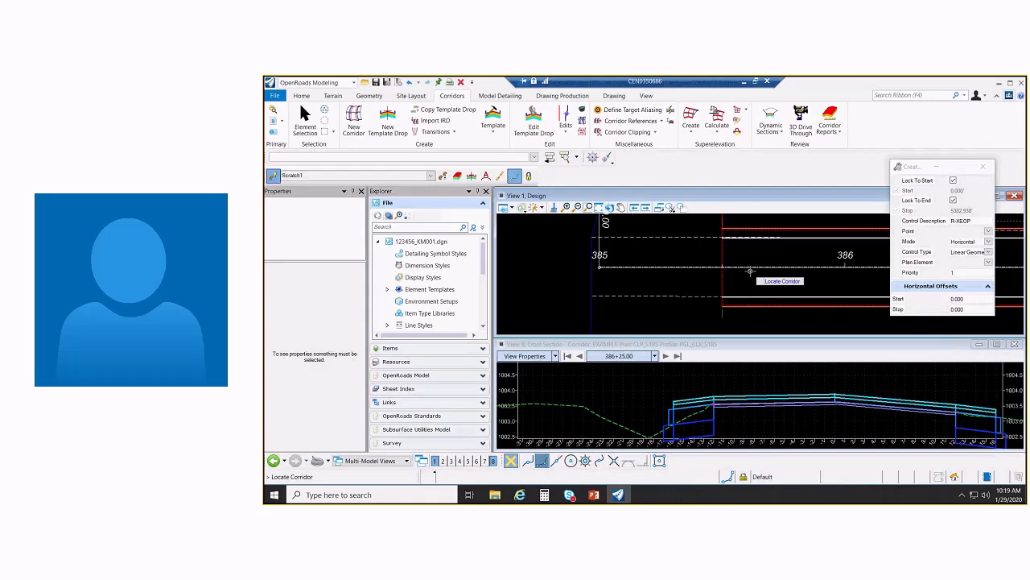
pyautogui.click(749, 271)
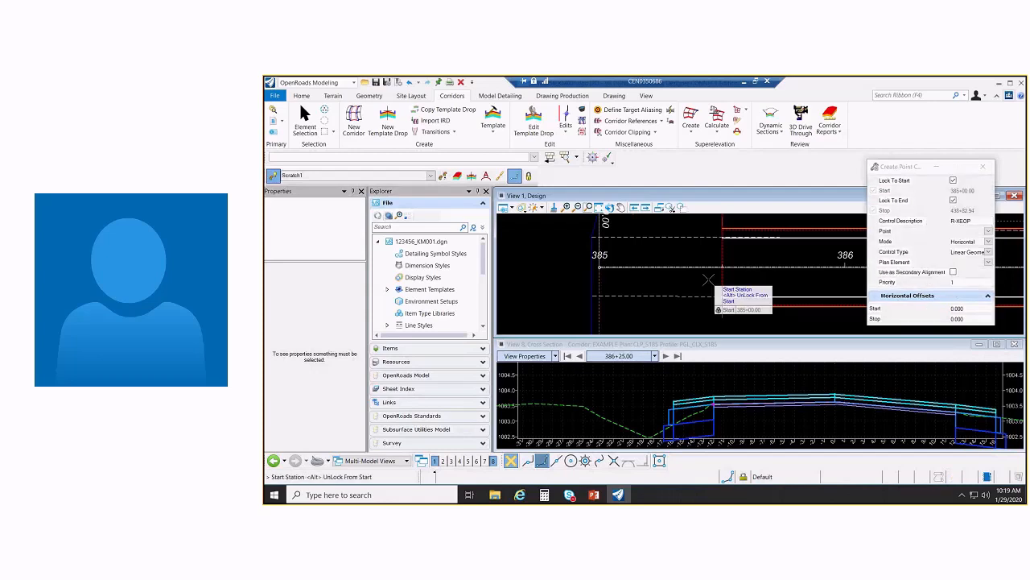
pyautogui.rightClick(707, 280)
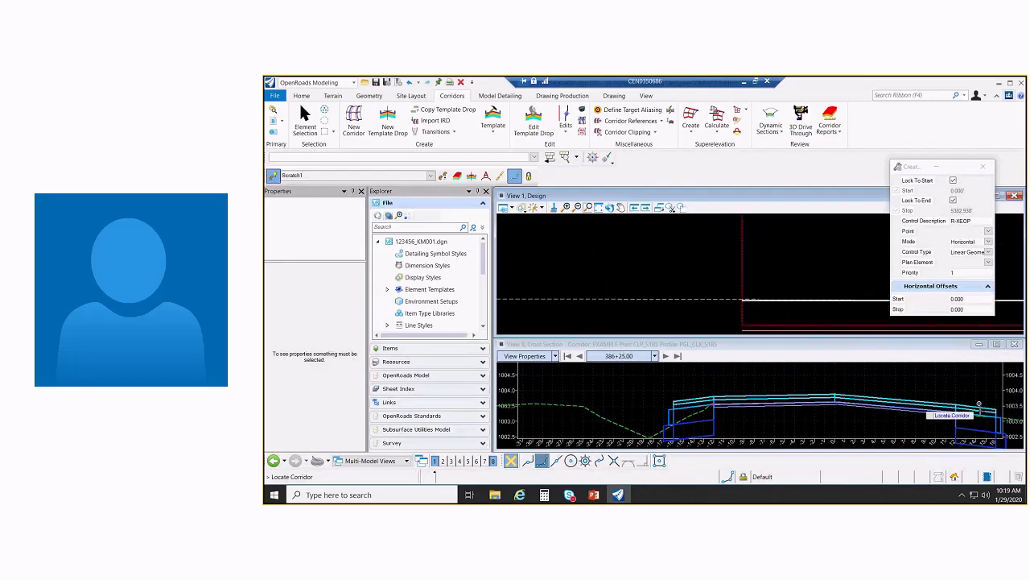
# Delete the L-XEOP point control from the EXAMPLE corridor and close the corridor objects
pyautogui.scroll(4, 958, 415)
pyautogui.scroll(-4, 962, 423)
pyautogui.moveTo(864, 386); pyautogui.dragTo(862, 377, button='middle')
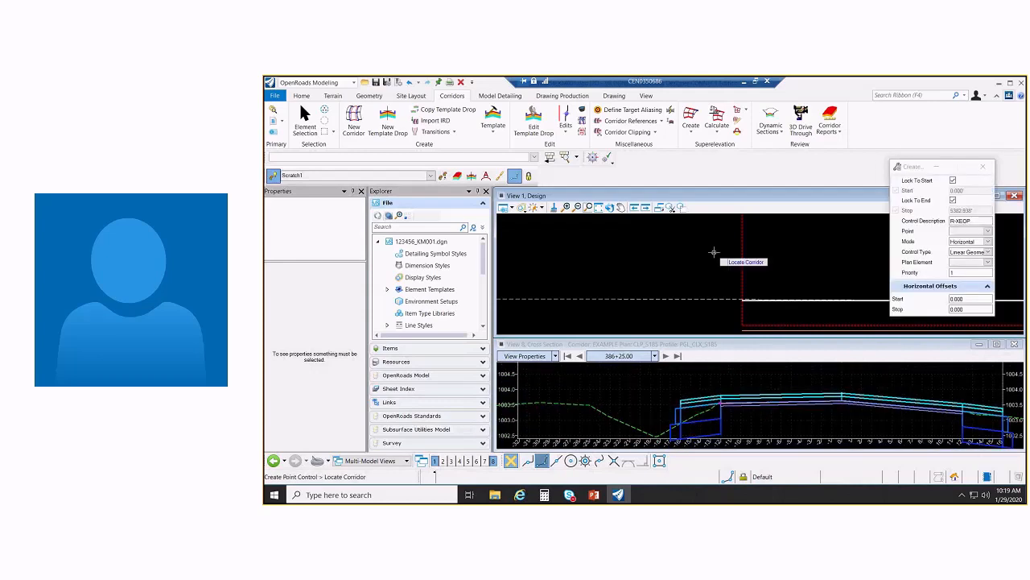
pyautogui.scroll(3, 713, 252)
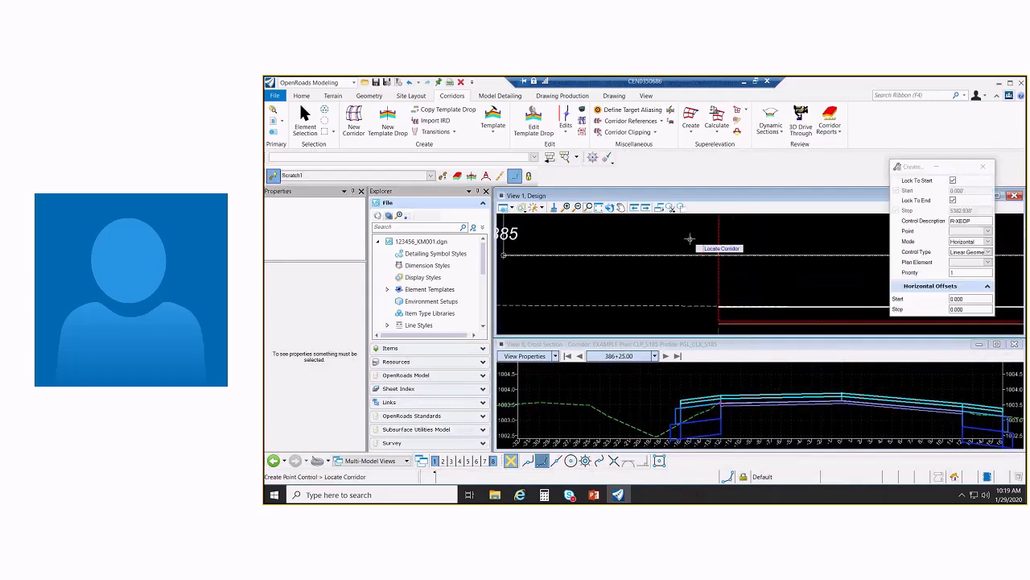
pyautogui.scroll(-2, 689, 236)
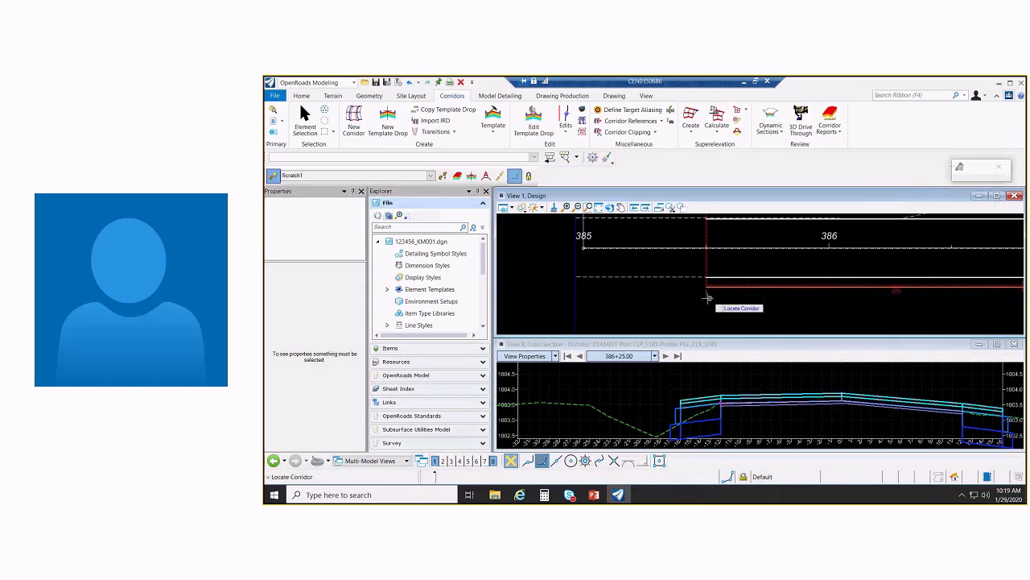
pyautogui.click(740, 314)
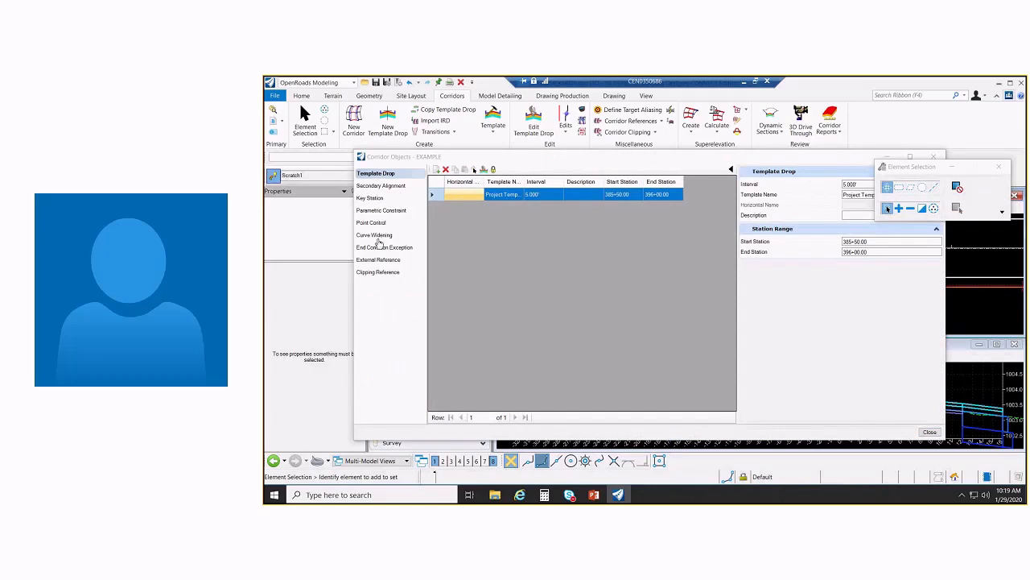
pyautogui.click(372, 223)
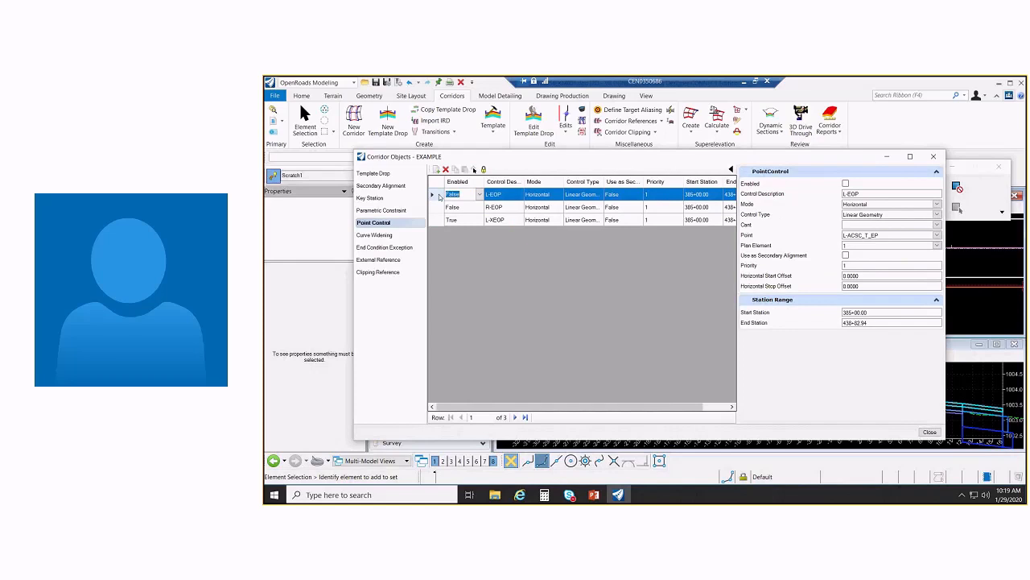
pyautogui.click(436, 220)
pyautogui.click(445, 169)
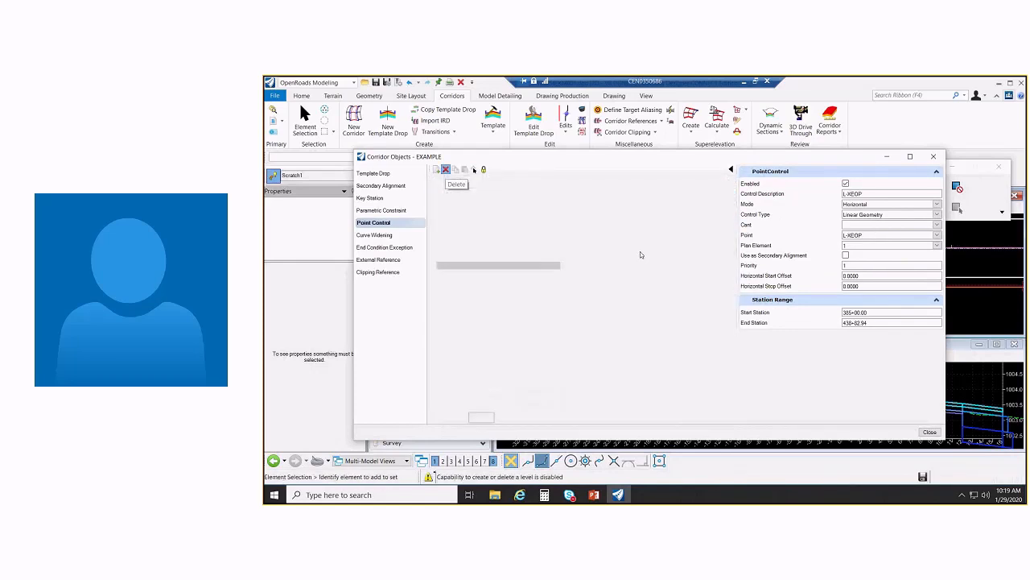
pyautogui.click(935, 157)
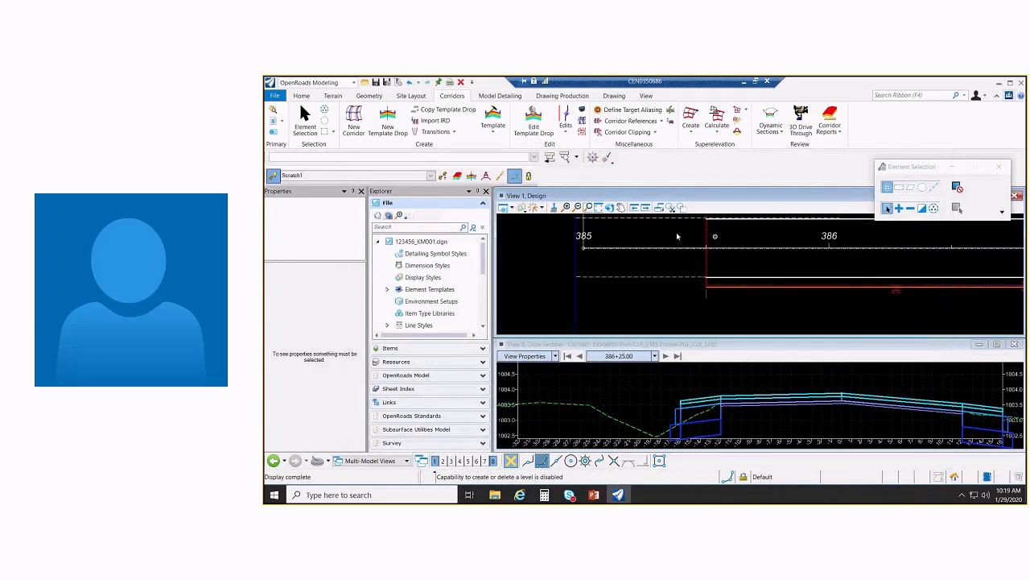
# Start a point control on the EXAMPLE corridor over its full station range, with control description L-XEOP and point L-XEOP
pyautogui.click(642, 132)
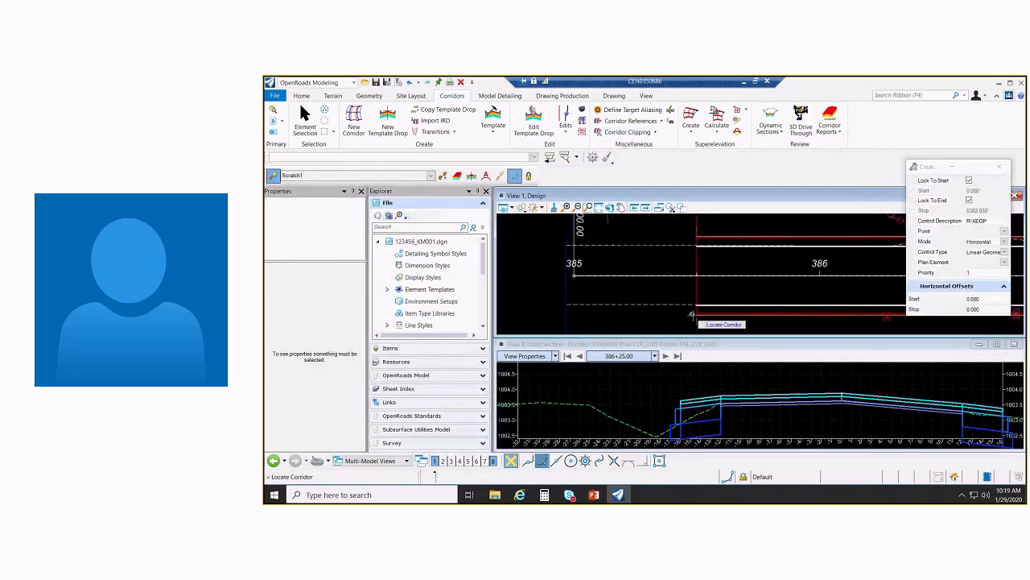
pyautogui.click(680, 269)
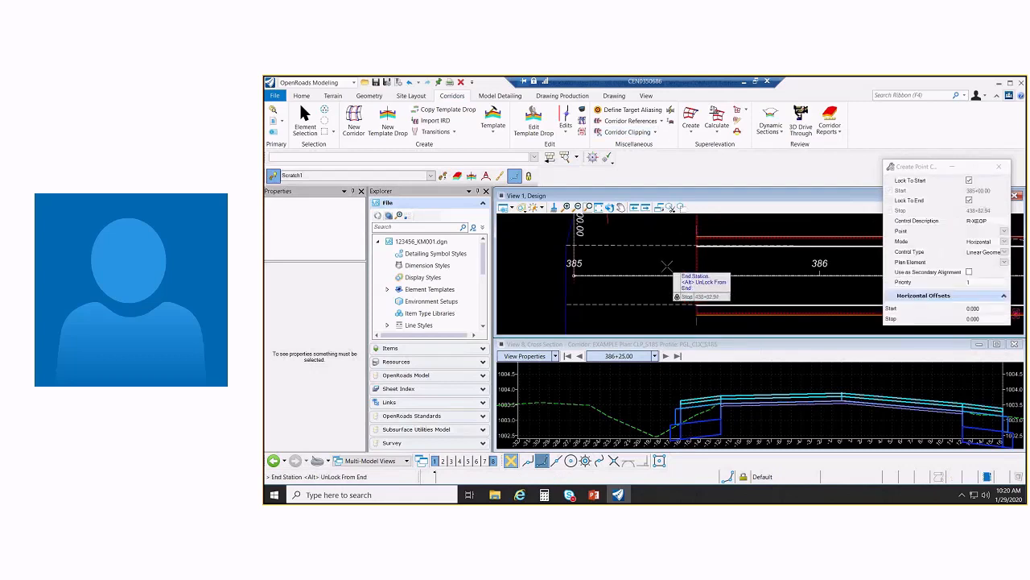
pyautogui.press('Left')
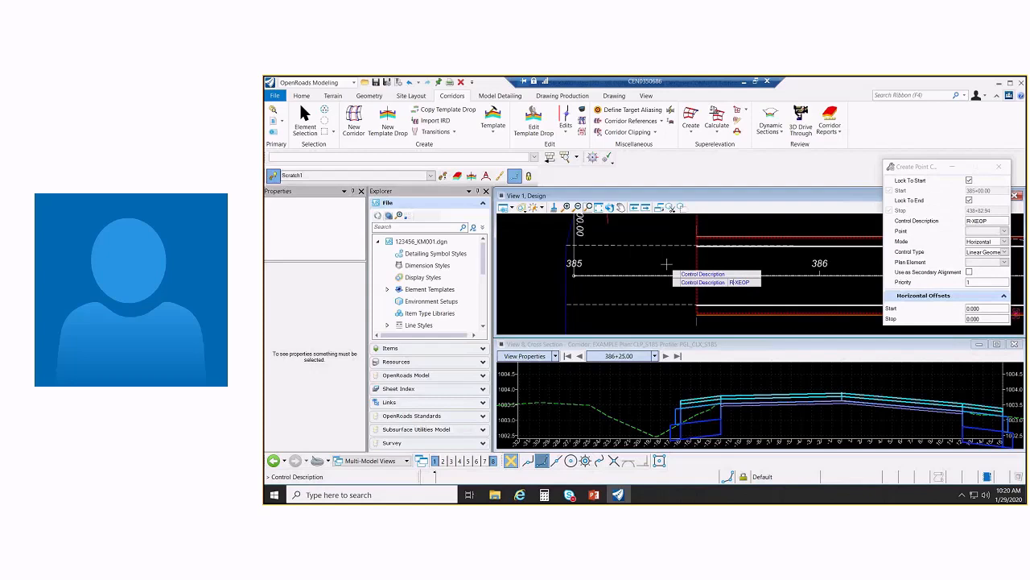
pyautogui.press('BackSpace')
pyautogui.write('L')
pyautogui.press('Return')
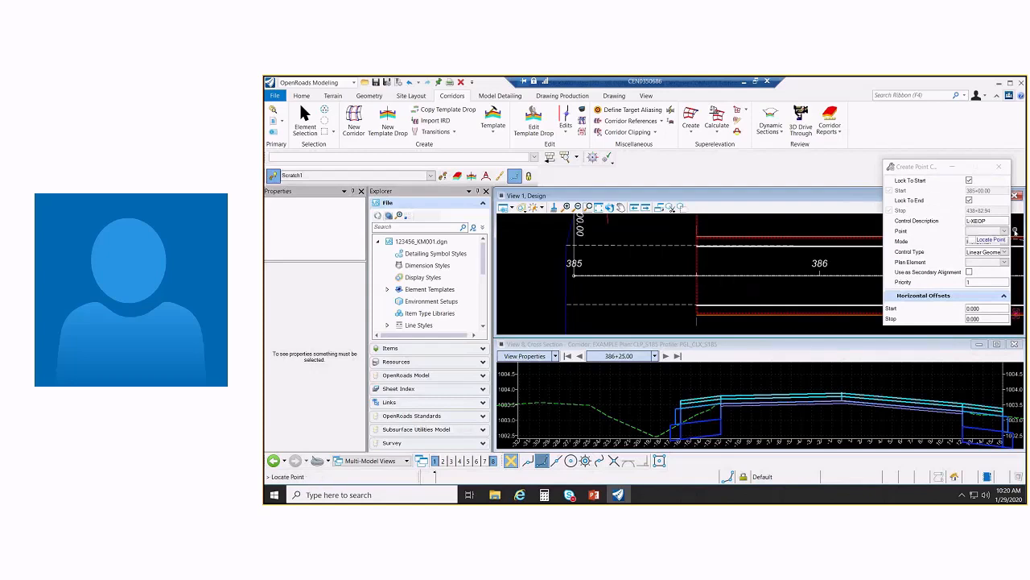
pyautogui.click(1004, 231)
pyautogui.scroll(-4, 974, 261)
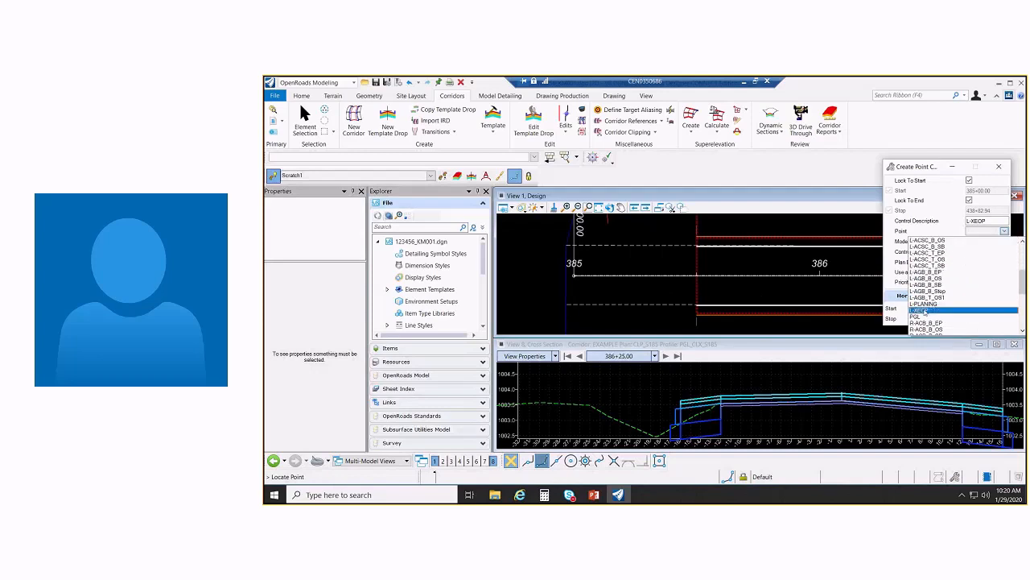
pyautogui.click(946, 310)
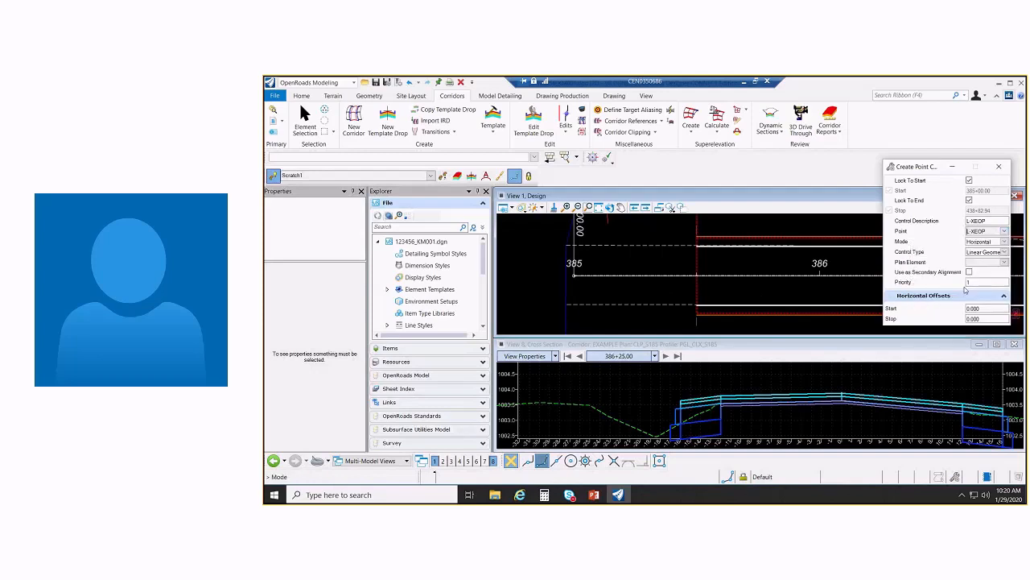
# Complete the L-XEOP control in Horizontal mode with linear geometry, using the left existing edge-of-pavement line, priority 1 and 0.000 offsets
pyautogui.click(659, 265)
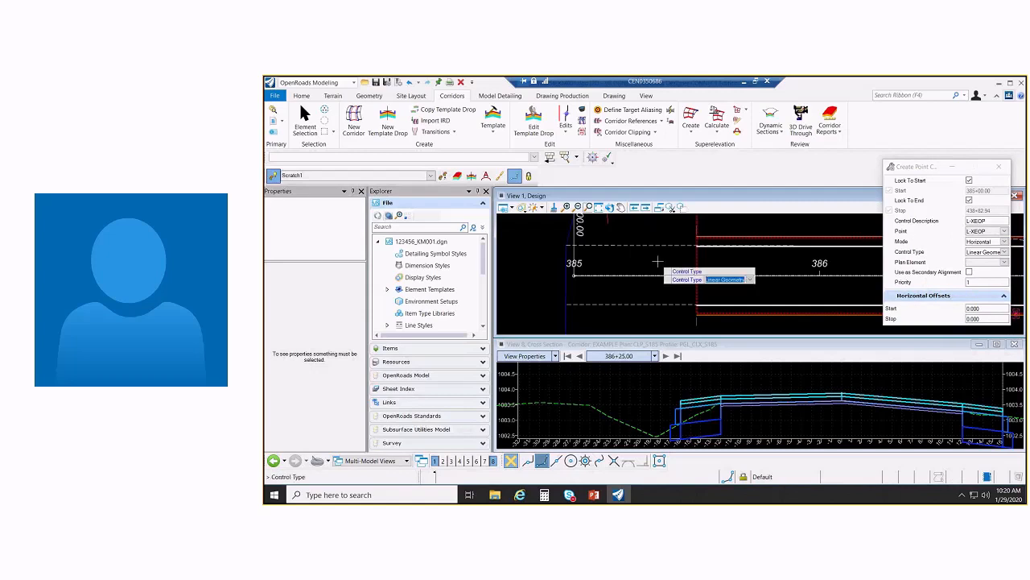
pyautogui.click(659, 262)
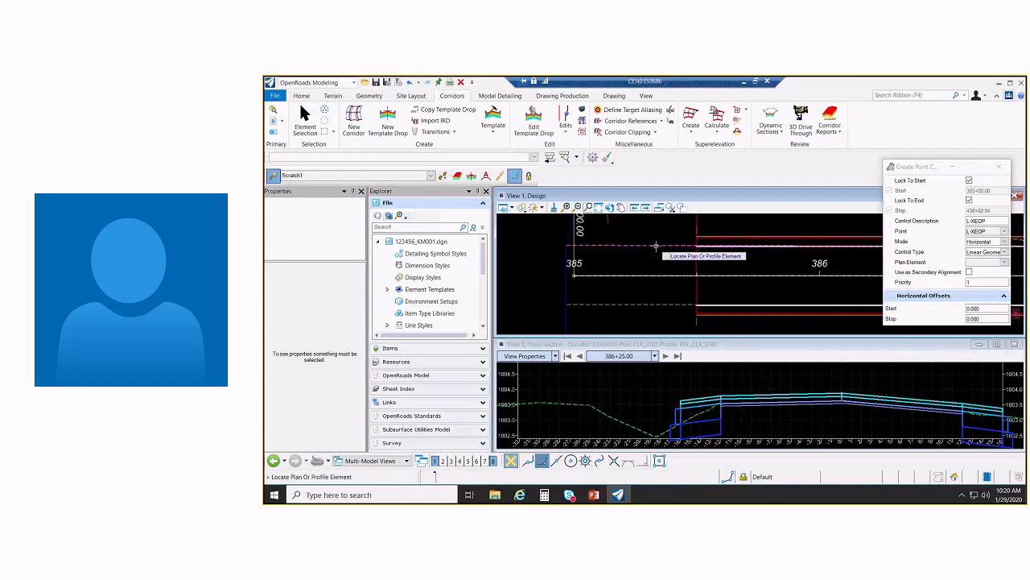
pyautogui.click(657, 246)
pyautogui.click(653, 263)
pyautogui.click(653, 262)
pyautogui.click(653, 262)
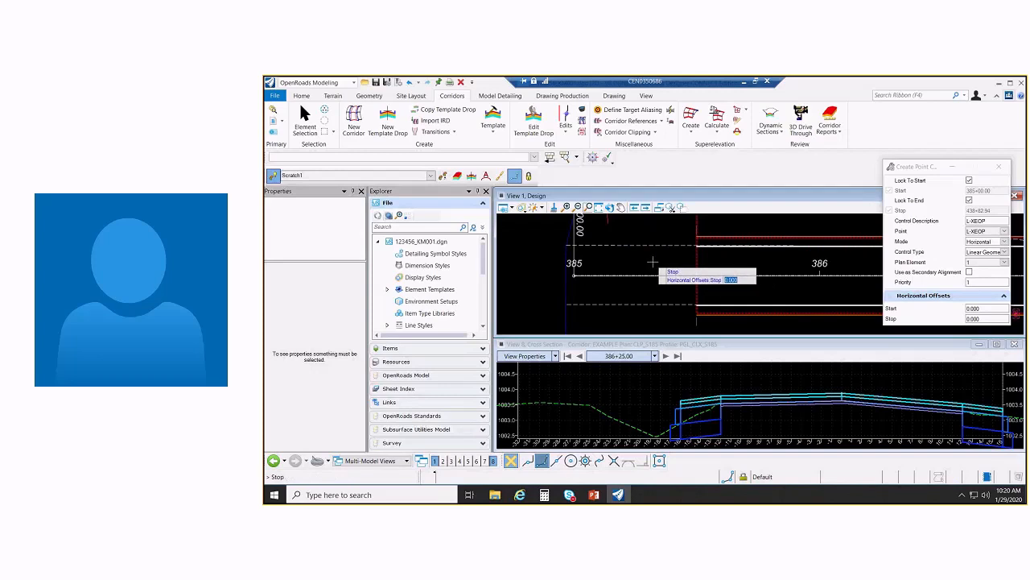
pyautogui.click(653, 262)
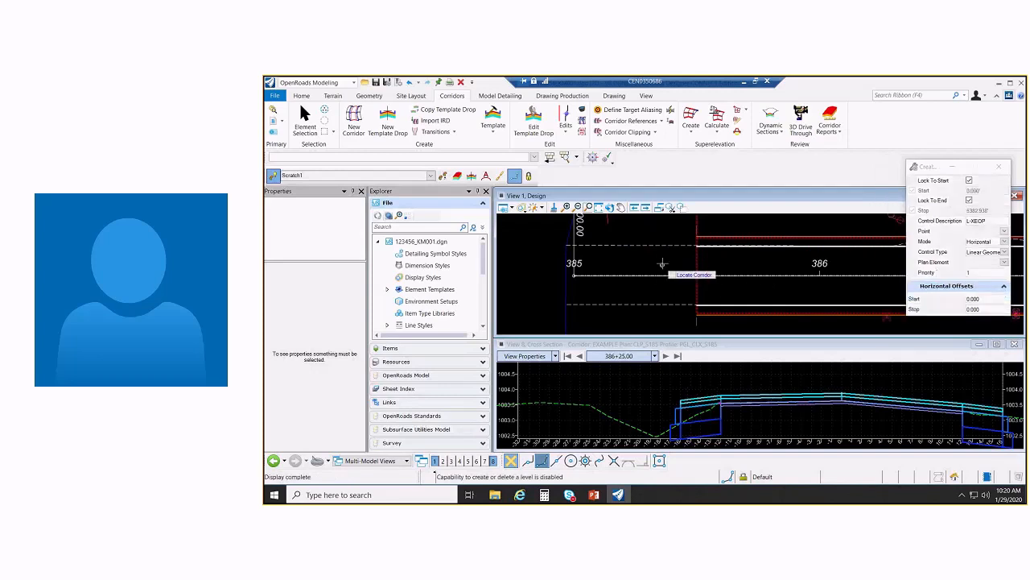
# Start another full-range point control on the EXAMPLE corridor, with control description R-XEOP and point R-XEOP
pyautogui.click(692, 321)
pyautogui.click(709, 287)
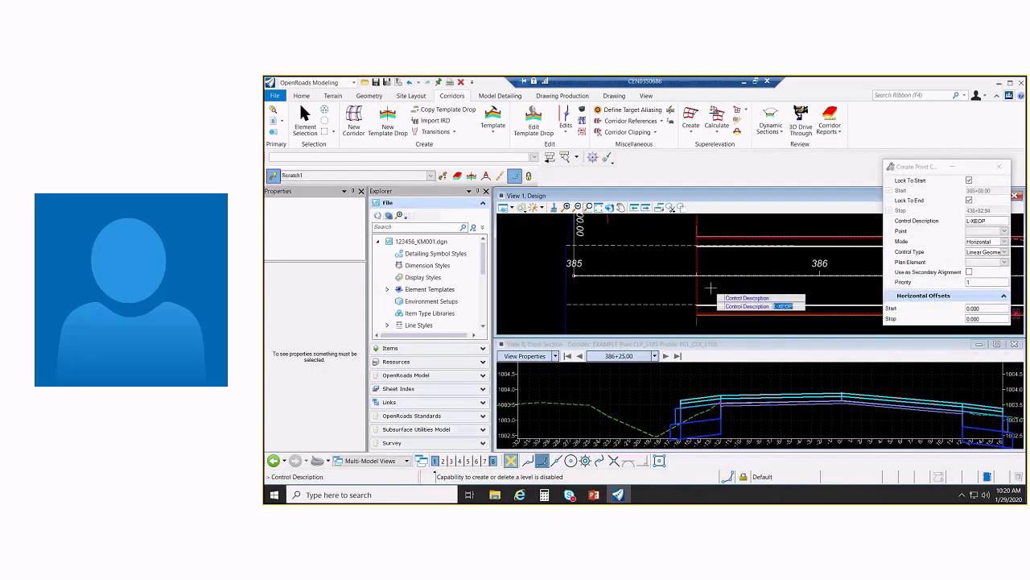
pyautogui.press('Home')
pyautogui.press('Delete')
pyautogui.write('R')
pyautogui.press('Return')
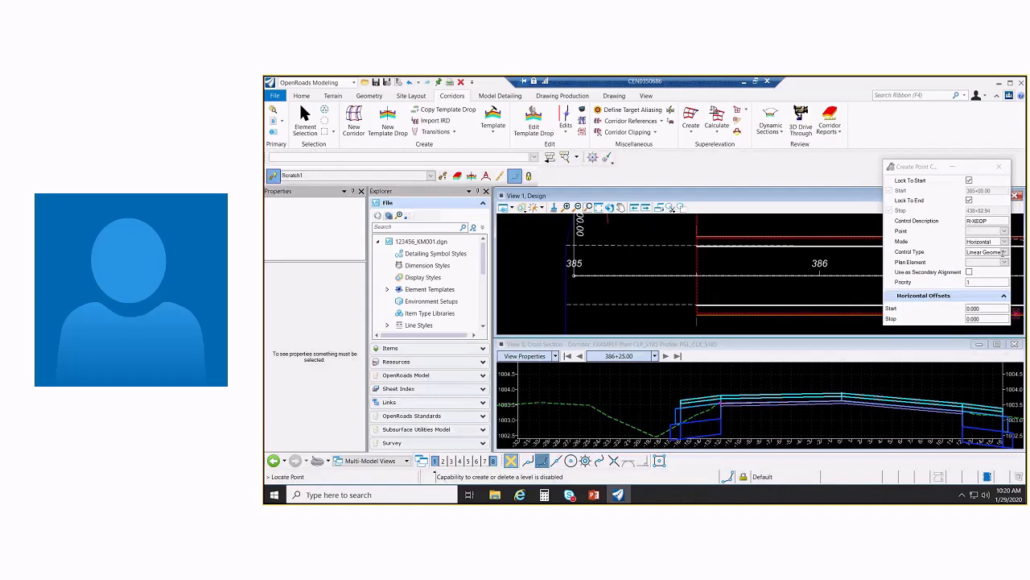
pyautogui.click(1005, 231)
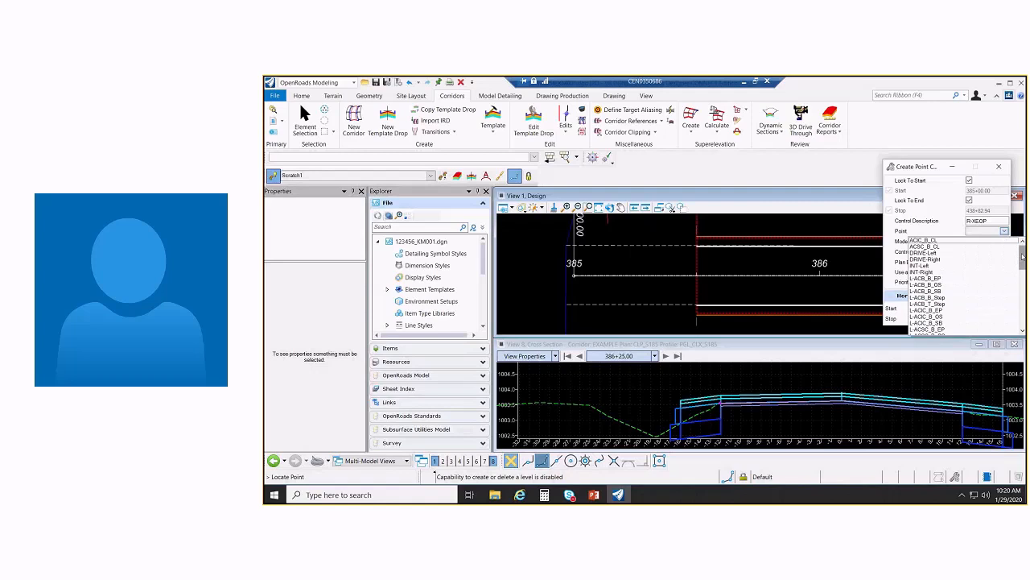
pyautogui.moveTo(1023, 258); pyautogui.dragTo(1023, 303)
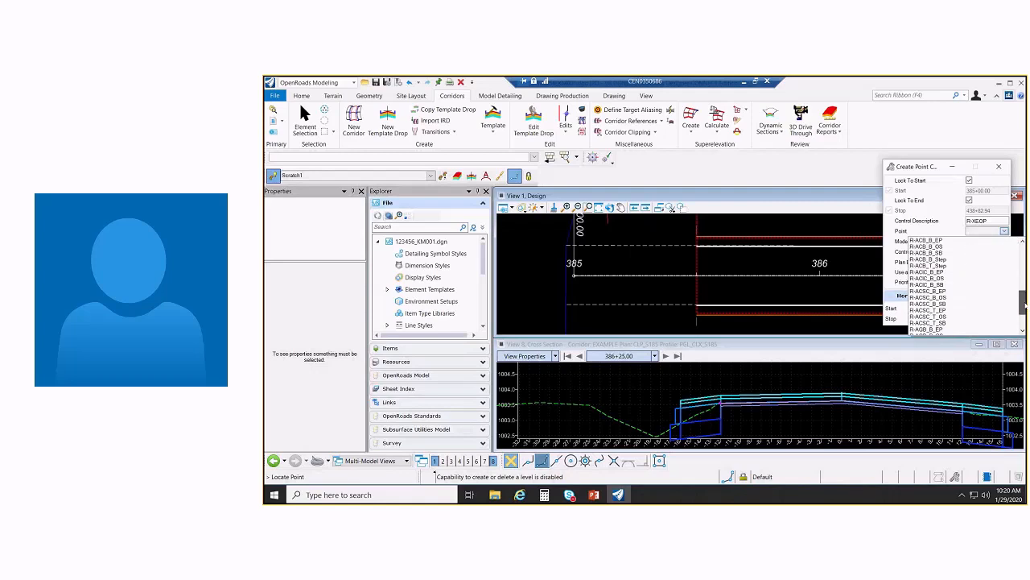
pyautogui.click(927, 304)
# Complete the R-XEOP control in Horizontal mode with linear geometry, using the right existing edge-of-pavement line, priority 1 and 0.000 offsets
pyautogui.click(655, 289)
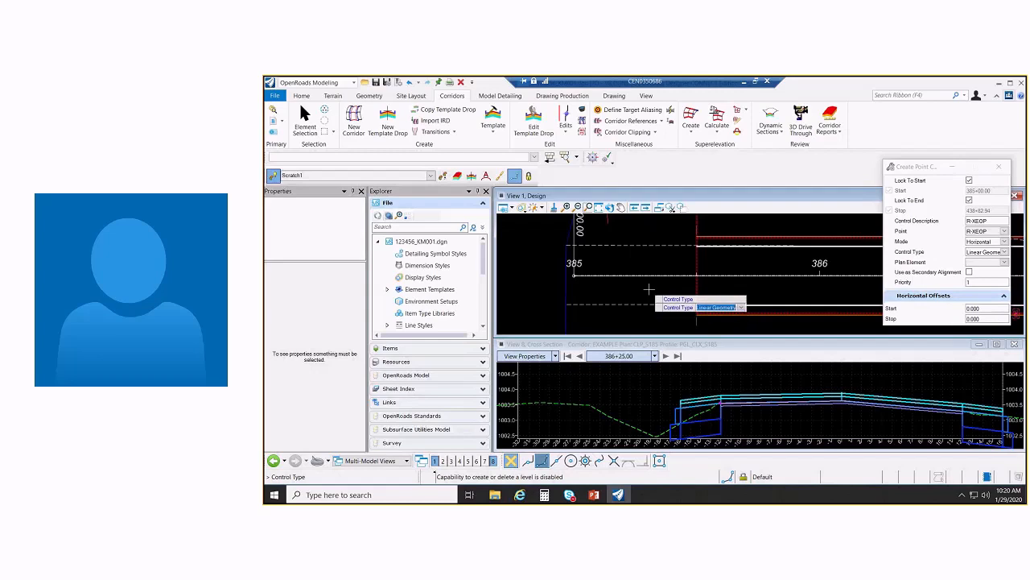
pyautogui.click(649, 290)
pyautogui.click(646, 304)
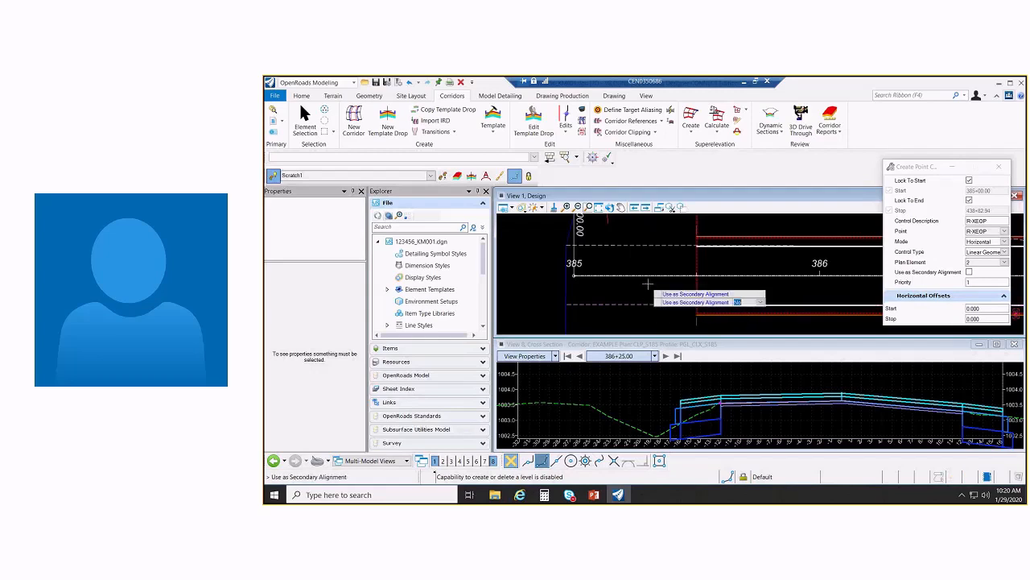
pyautogui.click(648, 283)
pyautogui.click(648, 283)
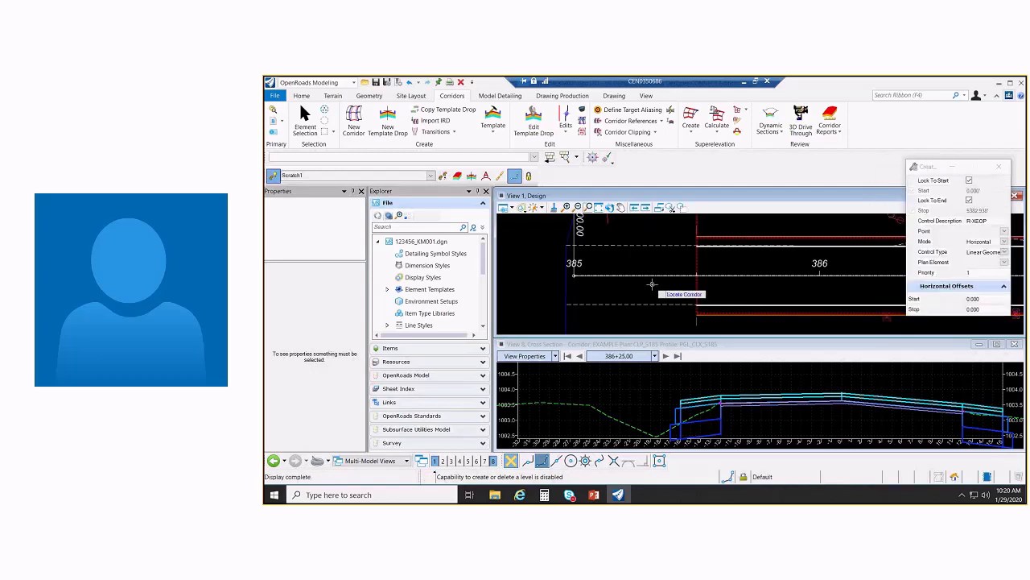
# Examine the corridor's cross sections forward to station 387+75.00, enlarging the cross-section view to inspect the overlay layers at the centerline
pyautogui.moveTo(904, 383); pyautogui.dragTo(762, 386, button='middle')
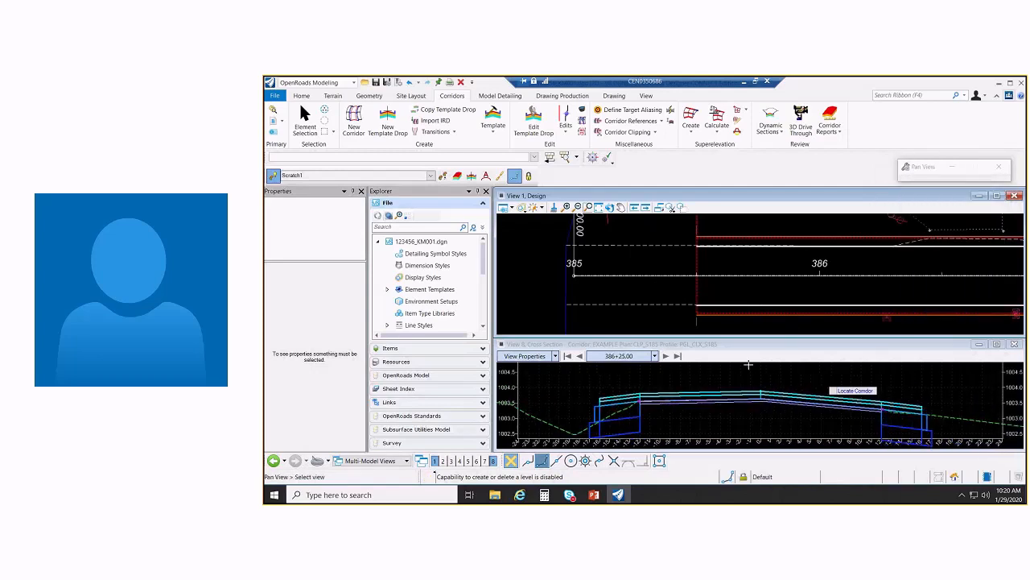
pyautogui.click(666, 357)
pyautogui.click(666, 356)
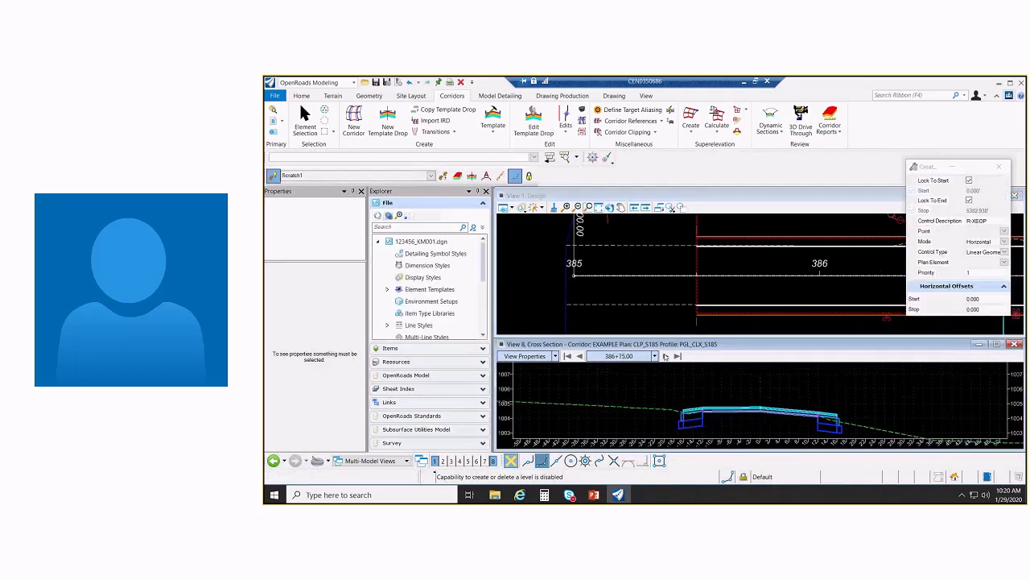
pyautogui.click(666, 357)
pyautogui.click(666, 357)
pyautogui.click(666, 356)
pyautogui.click(665, 356)
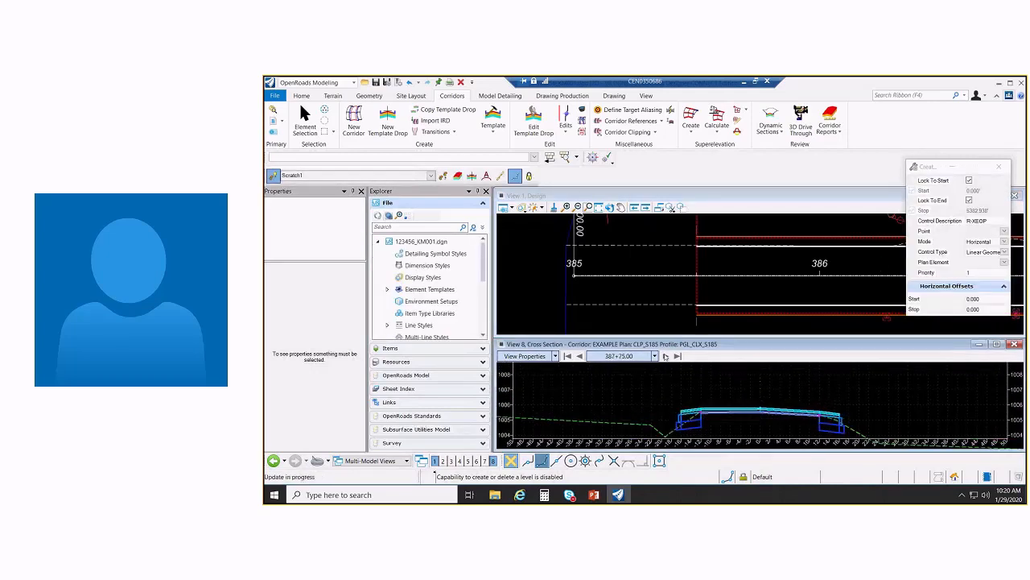
pyautogui.click(997, 345)
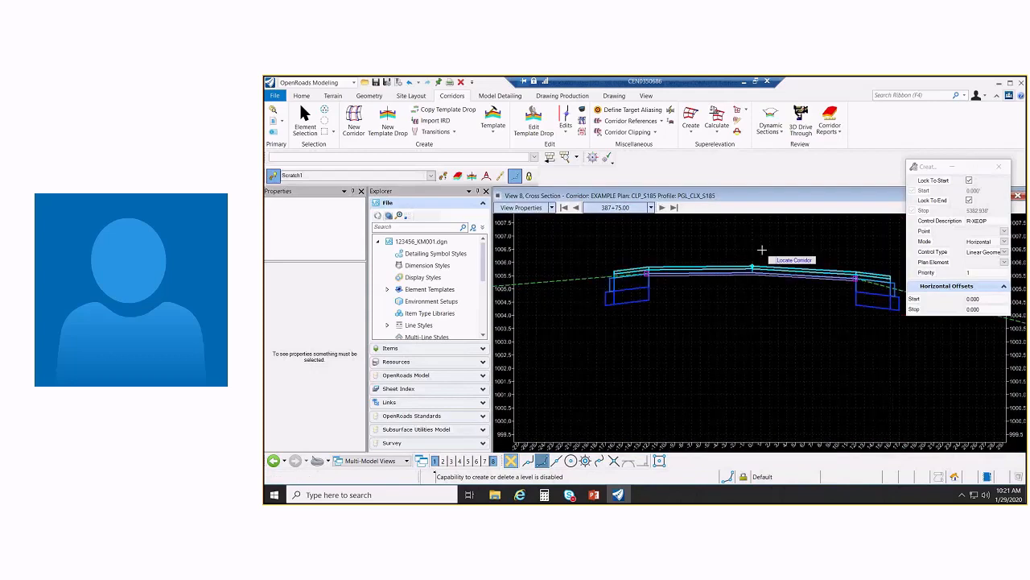
pyautogui.scroll(3, 761, 250)
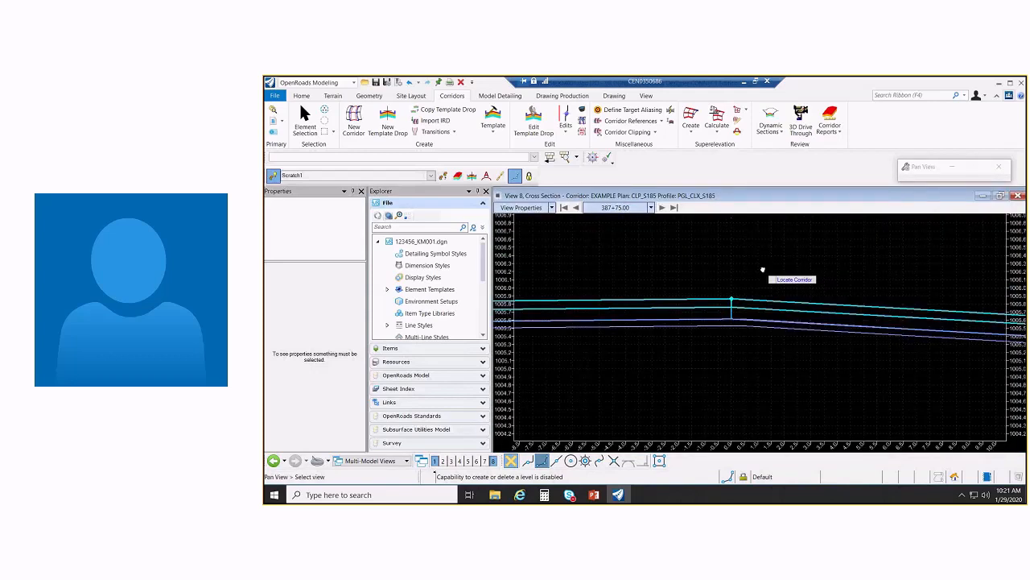
# Show the full cross section, then switch to PowerPoint to review the Example 3 widening slide and return to OpenRoads
pyautogui.scroll(-3, 762, 270)
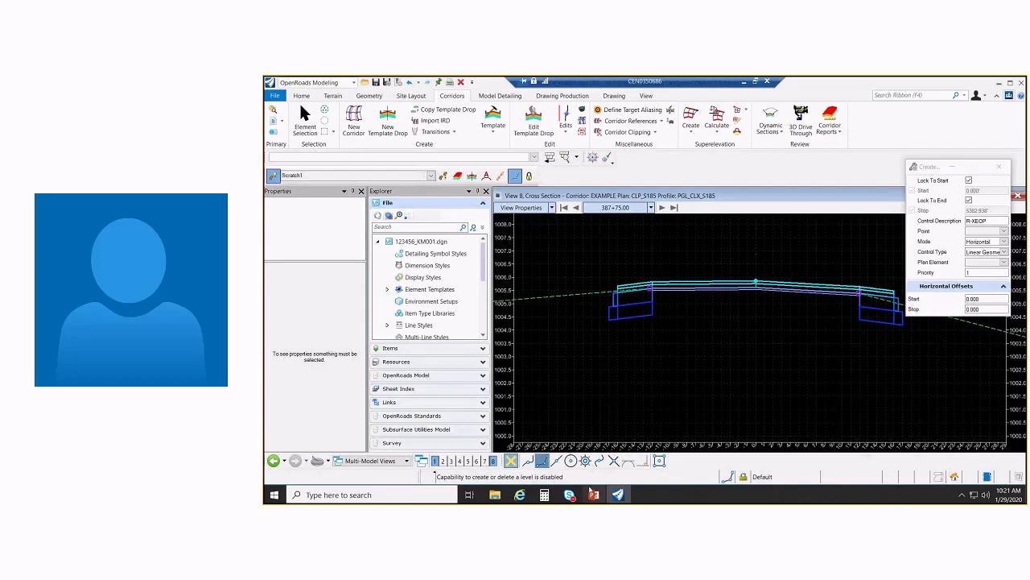
pyautogui.click(594, 495)
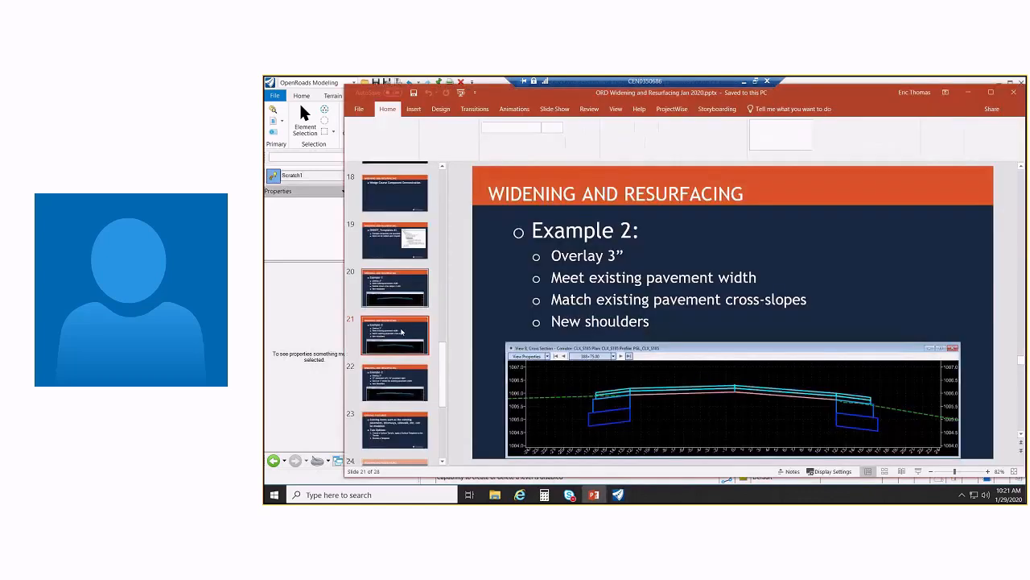
pyautogui.scroll(-3, 402, 331)
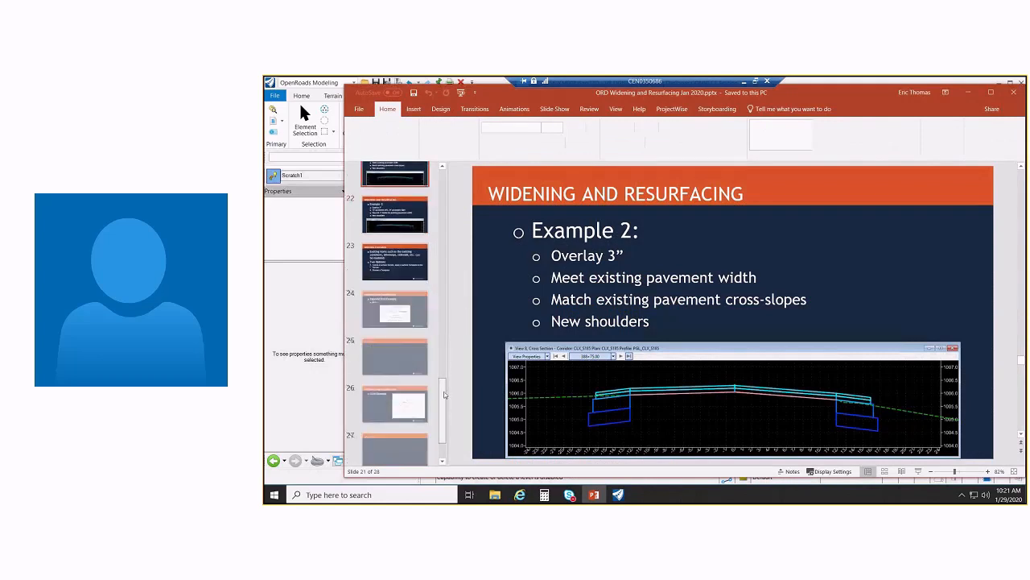
pyautogui.click(412, 219)
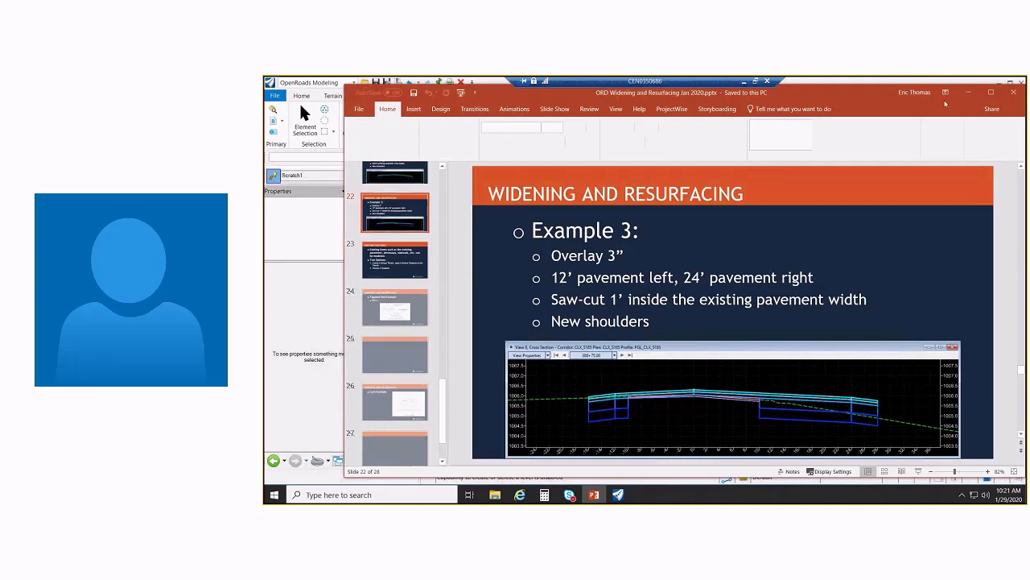
pyautogui.click(967, 93)
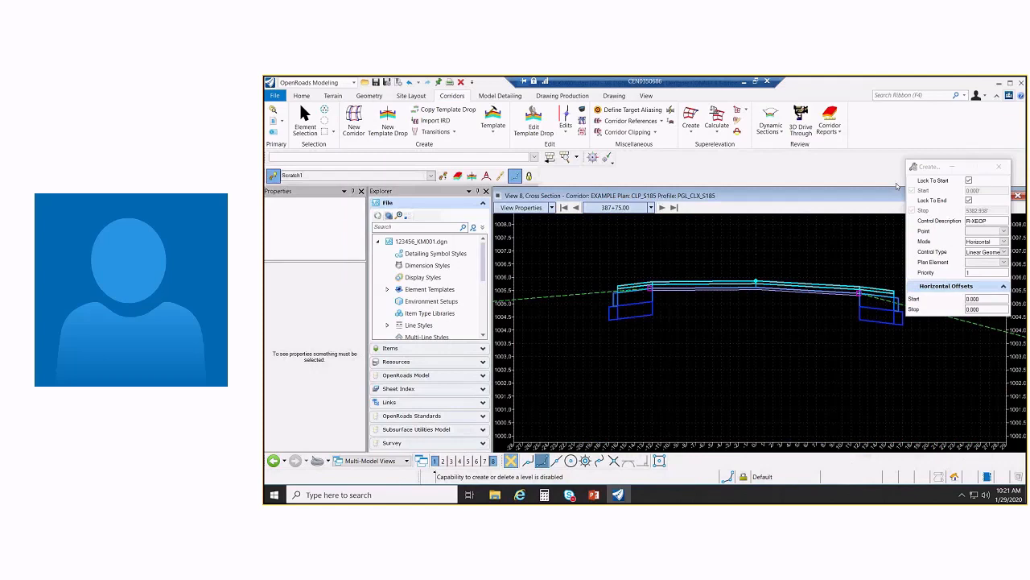
# Open the template library and select the Asphalt Concrete without Stabilization SH301-8E template in the Overlay and Widening folder
pyautogui.click(461, 83)
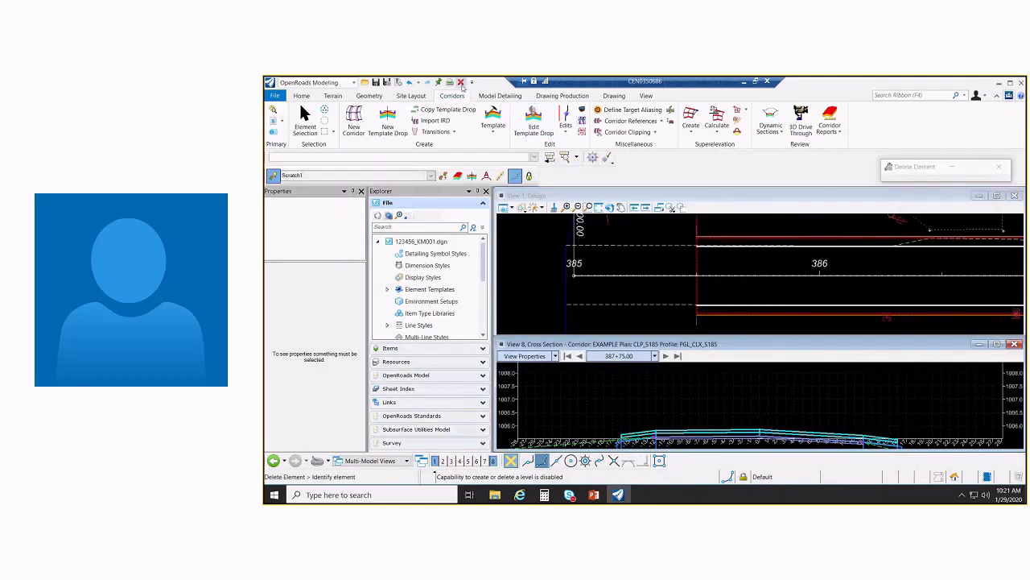
pyautogui.click(565, 194)
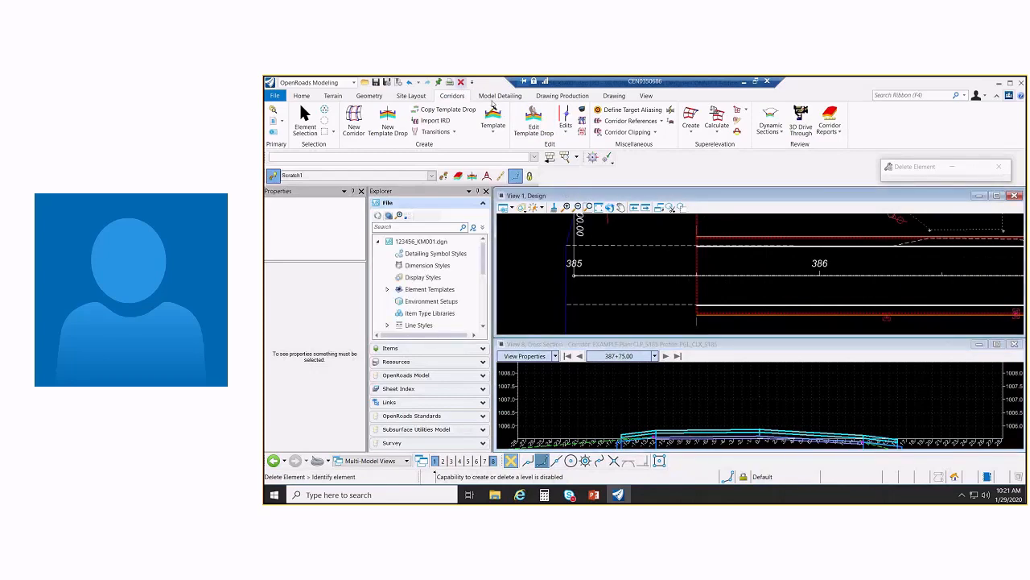
pyautogui.click(668, 290)
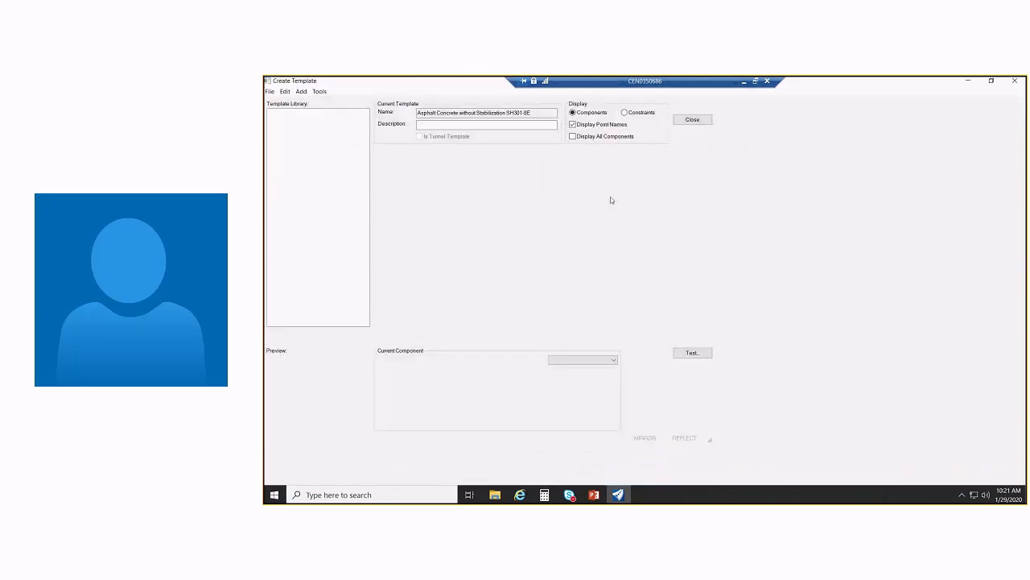
pyautogui.moveTo(360, 373); pyautogui.dragTo(331, 370)
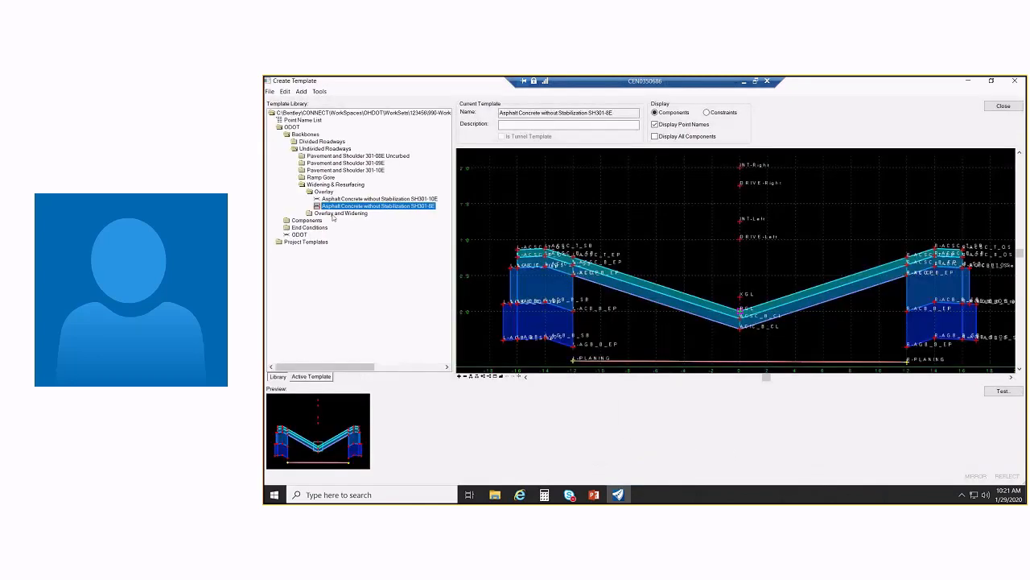
pyautogui.doubleClick(334, 215)
pyautogui.click(371, 221)
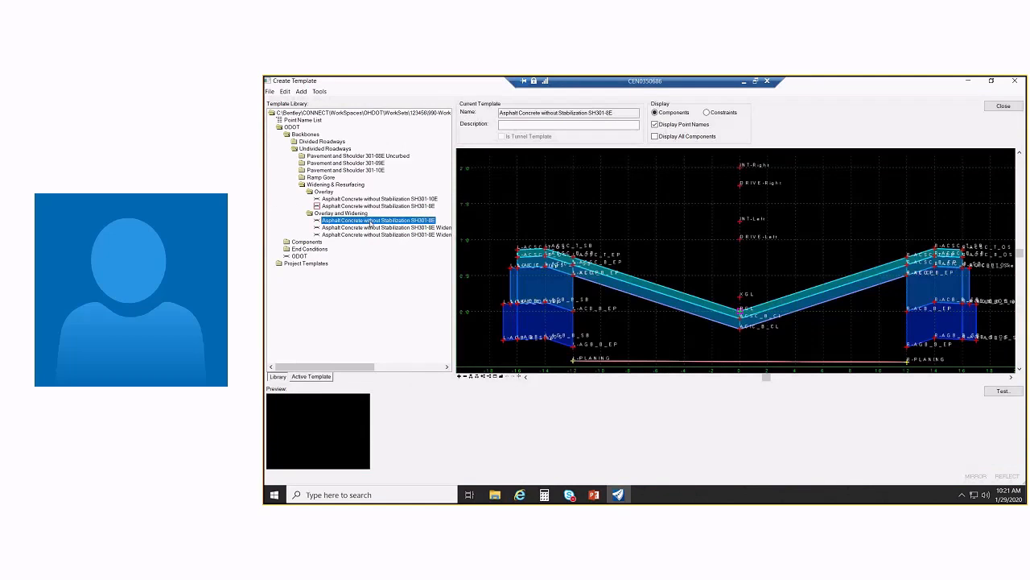
# Compare the Overlay and Widening template Asphalt Concrete without Stabilization SH301-8E with its Widening Left variant, returning to the two-sided template
pyautogui.doubleClick(370, 221)
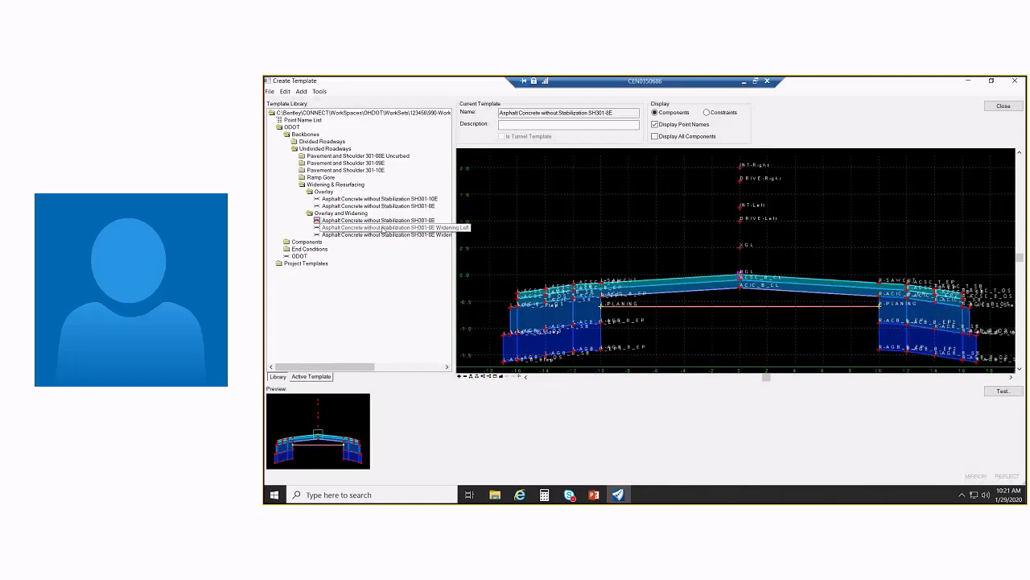
pyautogui.doubleClick(382, 229)
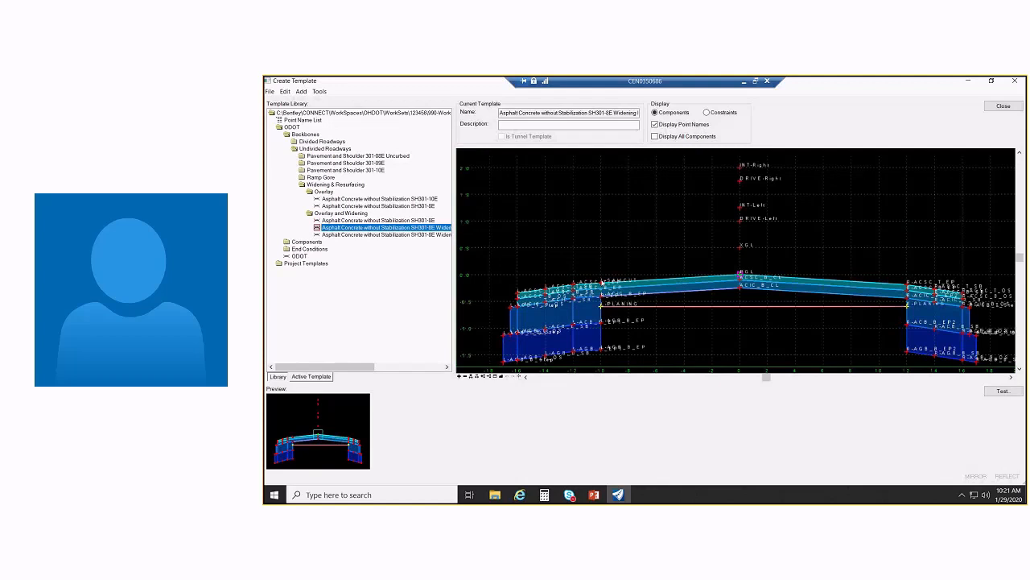
pyautogui.doubleClick(429, 220)
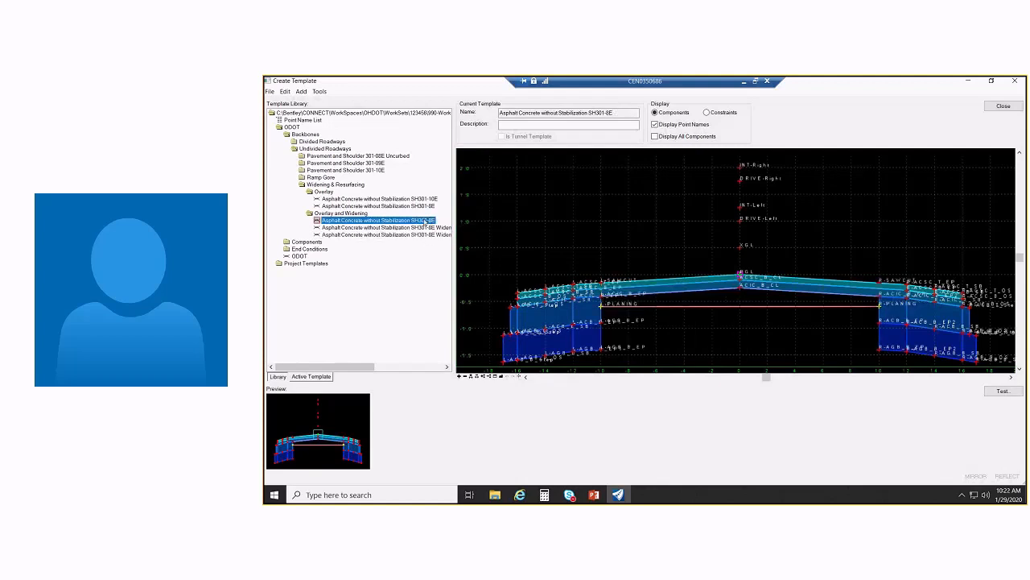
# Copy the Overlay and Widening template Asphalt Concrete without Stabilization SH301-8E into the Project Templates folder and close the template editor
pyautogui.rightClick(410, 223)
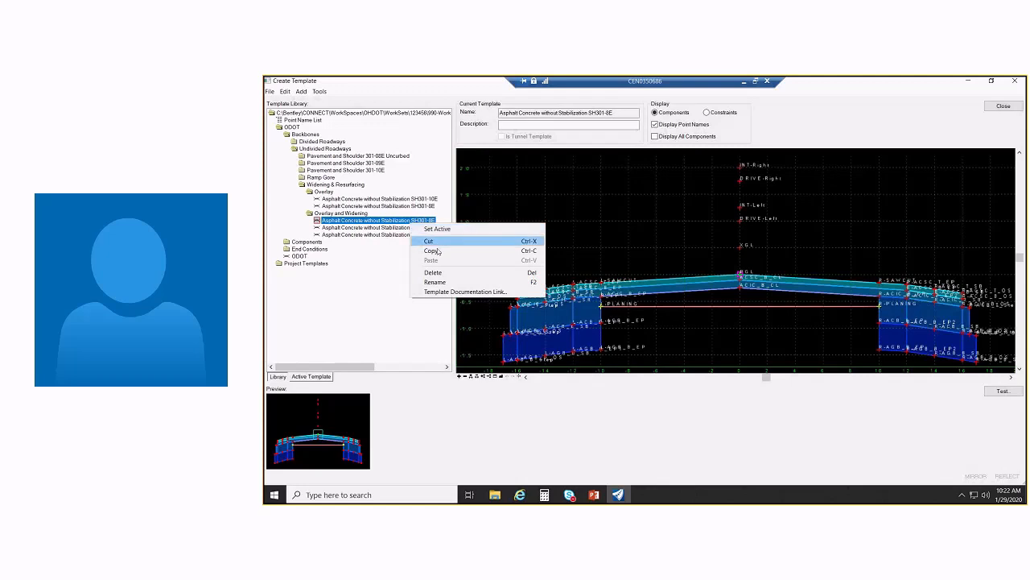
pyautogui.click(433, 251)
pyautogui.rightClick(286, 263)
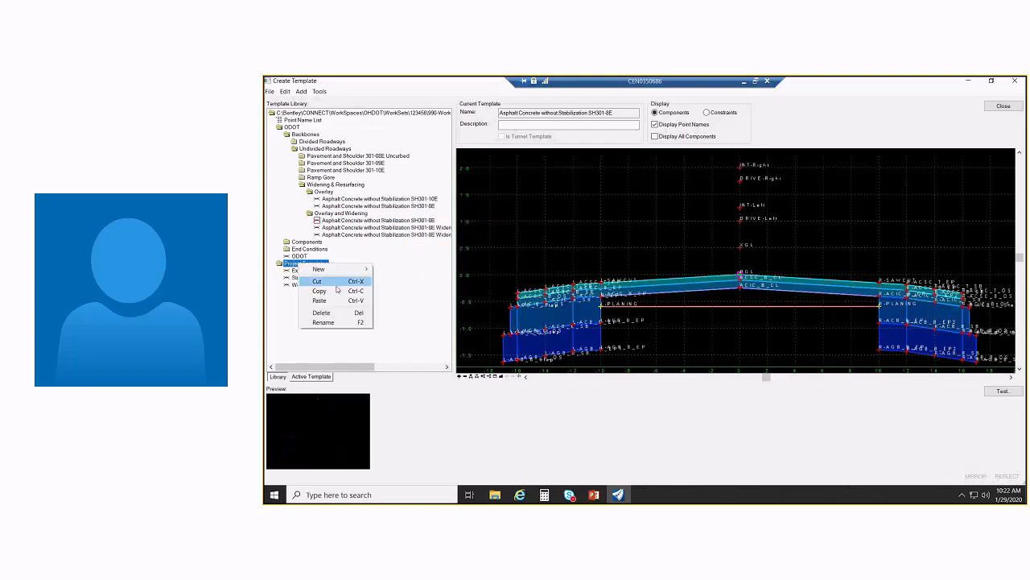
pyautogui.click(310, 296)
pyautogui.click(351, 272)
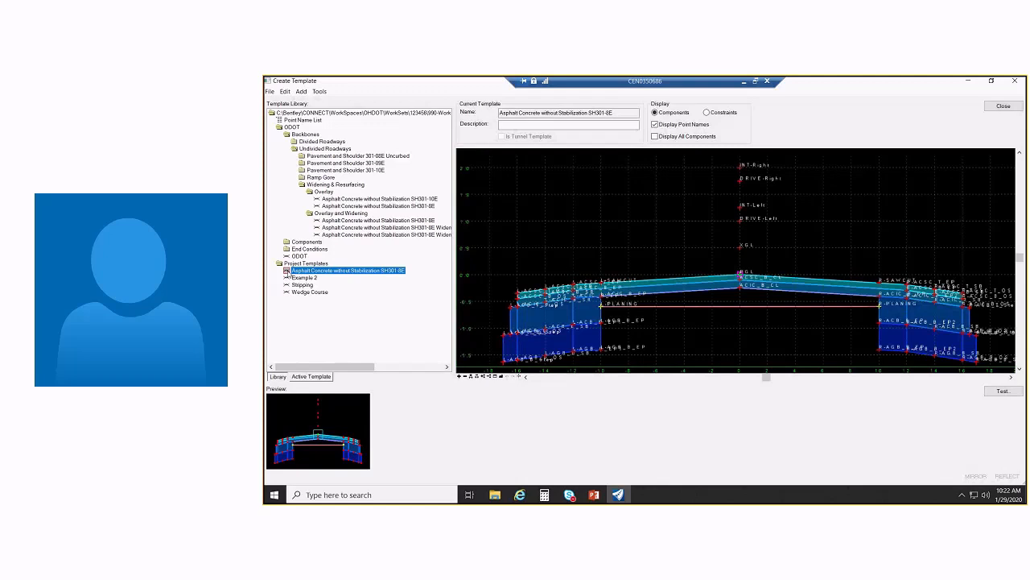
pyautogui.click(992, 105)
pyautogui.click(726, 325)
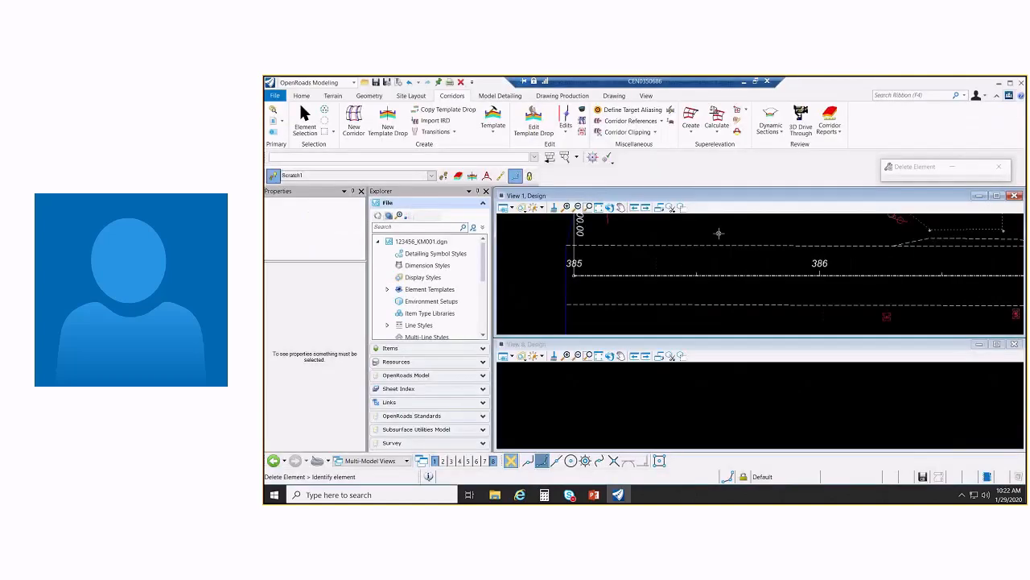
# Make parallel copies of both existing edge-of-pavement lines, offset 1.000 toward the centerline in Miter mode
pyautogui.scroll(-2, 713, 235)
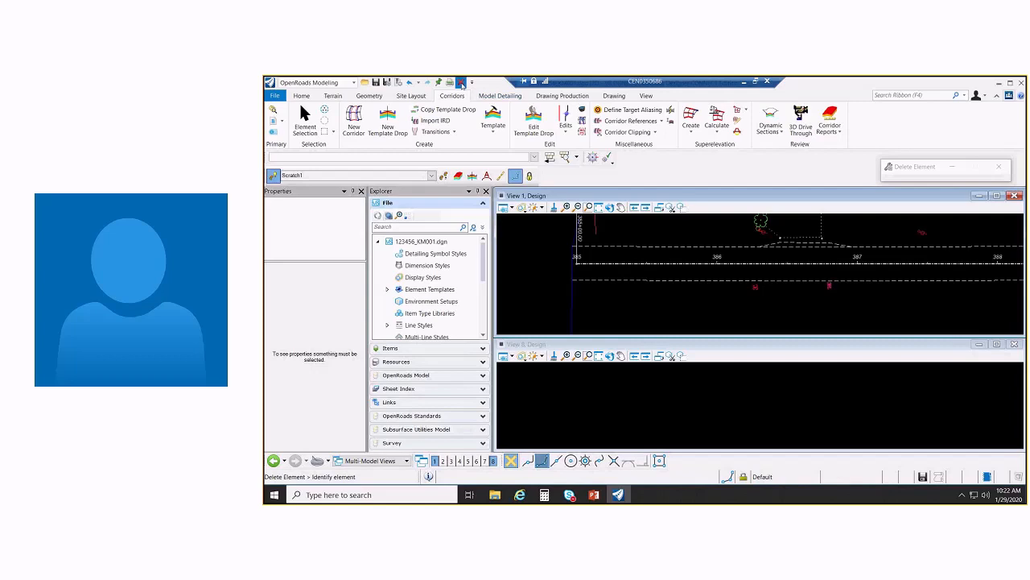
pyautogui.click(684, 234)
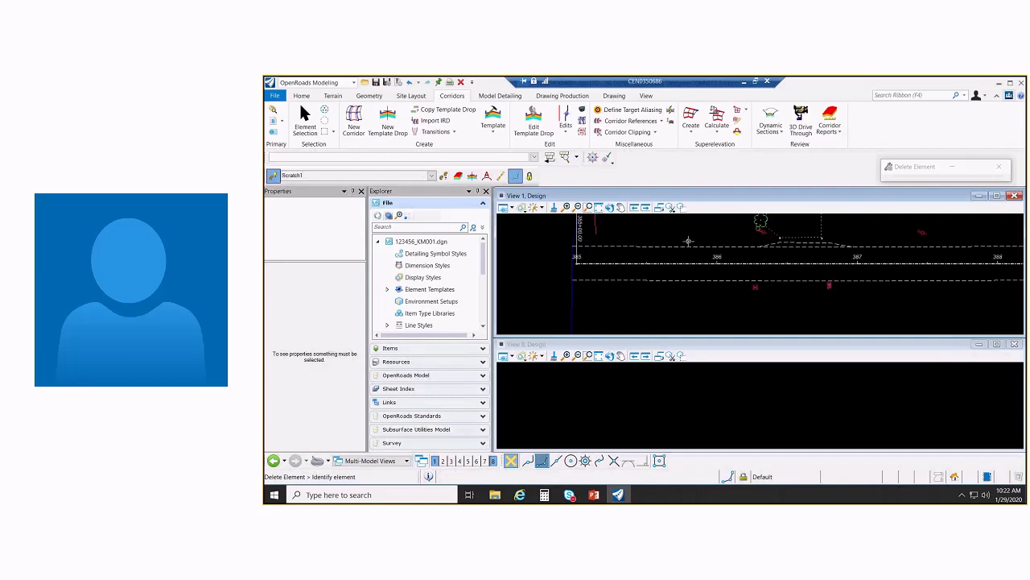
pyautogui.click(612, 97)
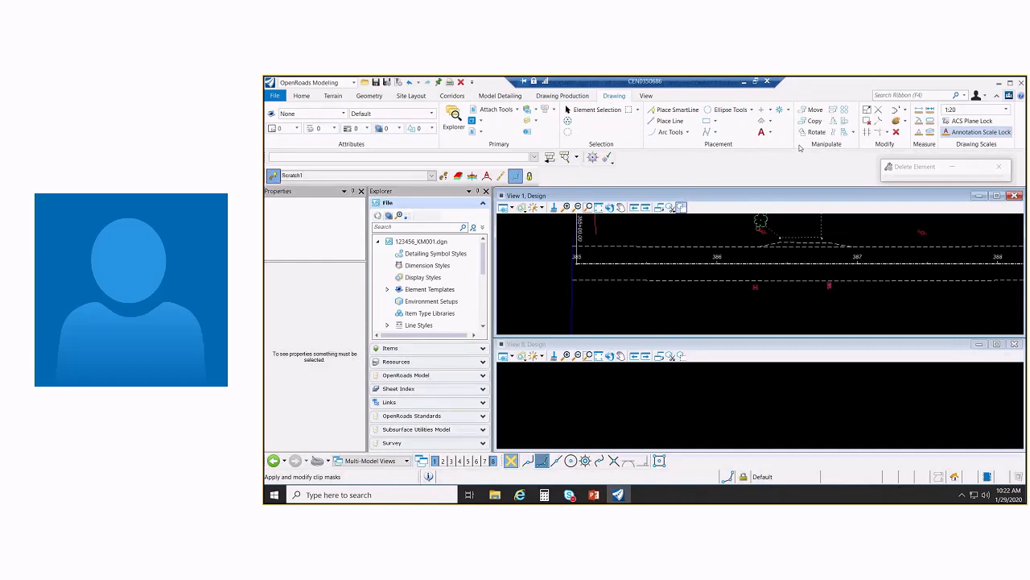
pyautogui.click(834, 134)
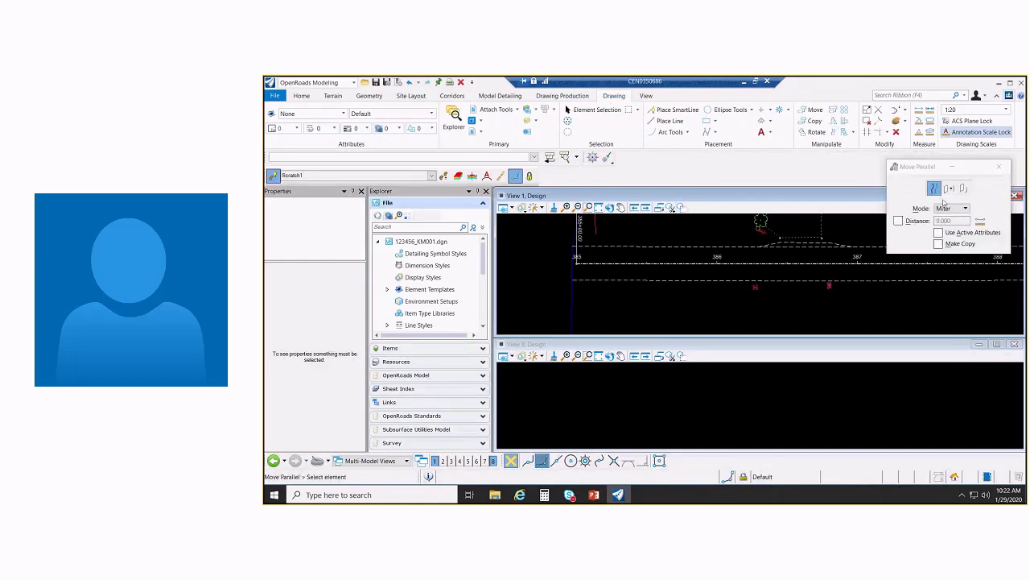
pyautogui.click(900, 224)
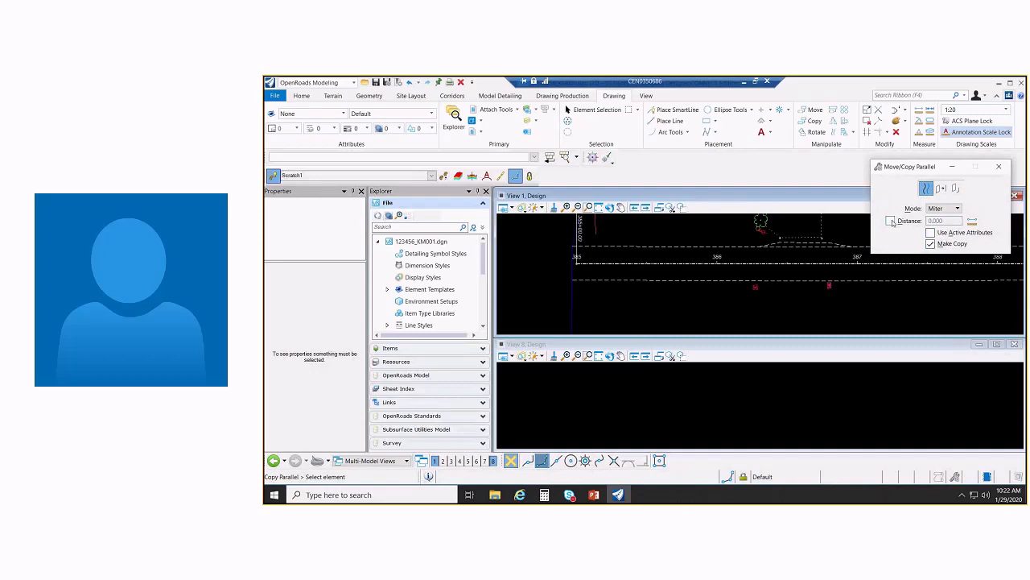
pyautogui.write('1')
pyautogui.press('Tab')
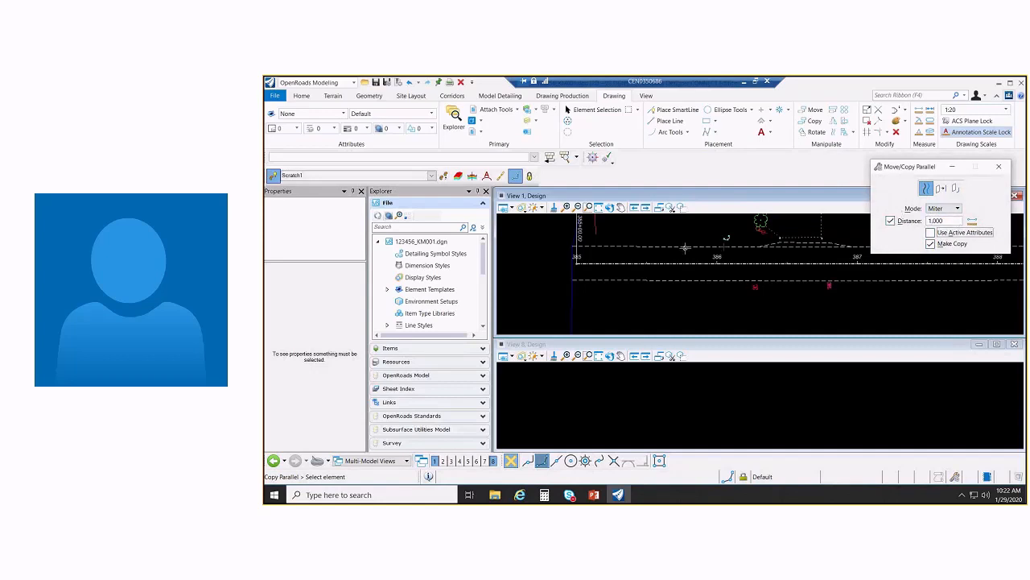
pyautogui.click(719, 245)
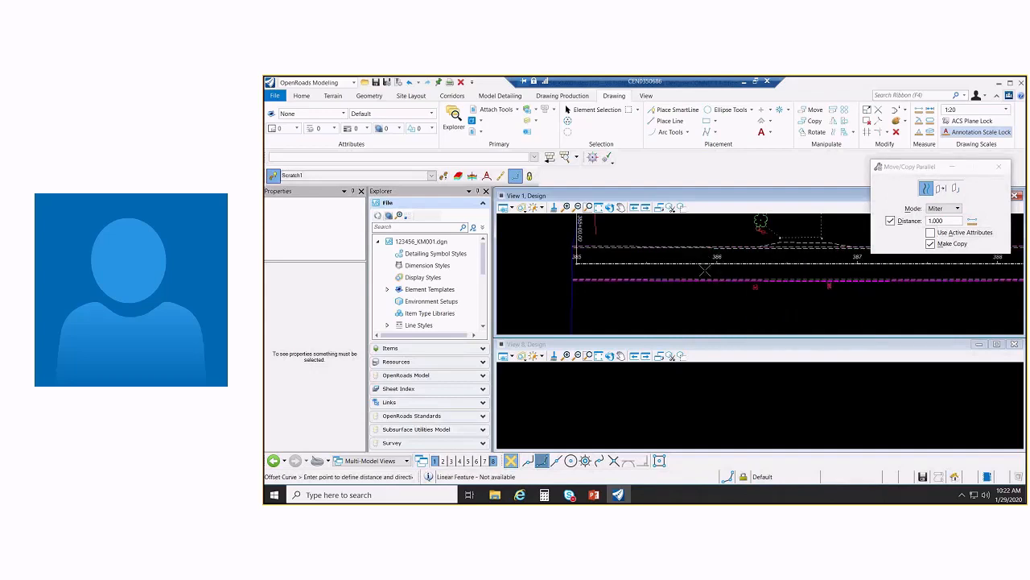
pyautogui.scroll(2, 705, 269)
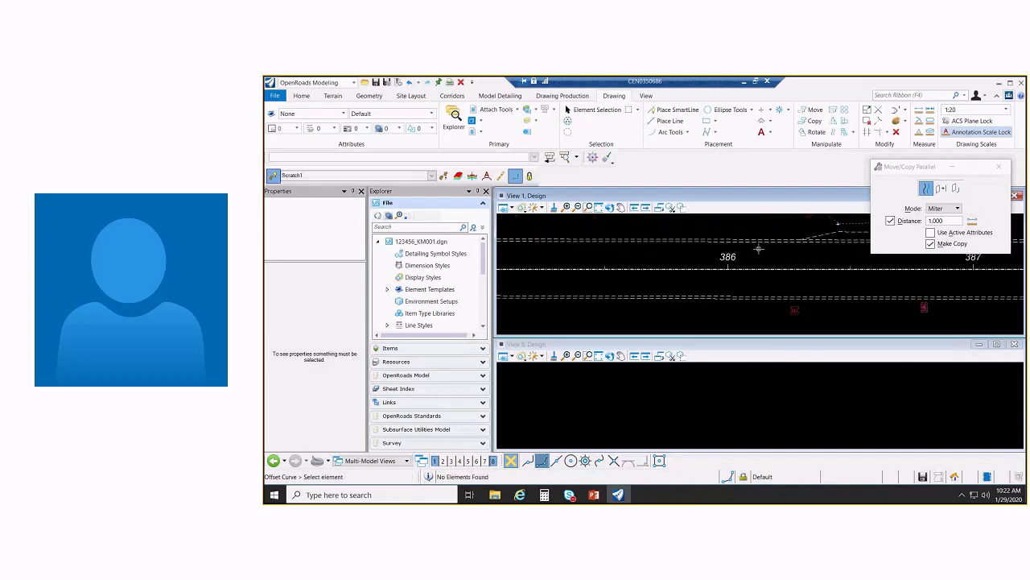
pyautogui.click(741, 248)
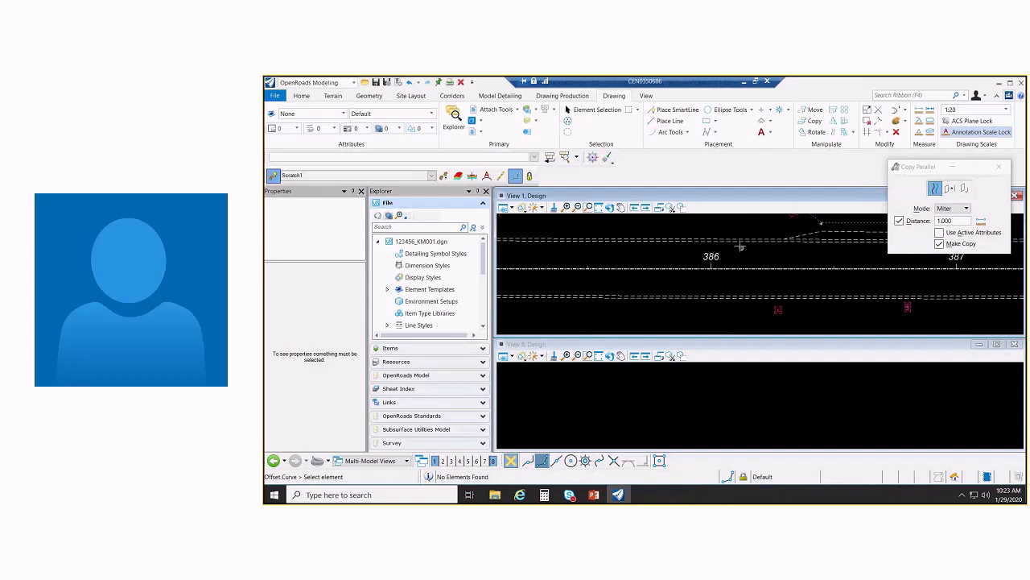
# Assign the active feature definition Scratch1 to the two offset pavement-edge lines as linear features
pyautogui.click(346, 176)
pyautogui.click(370, 96)
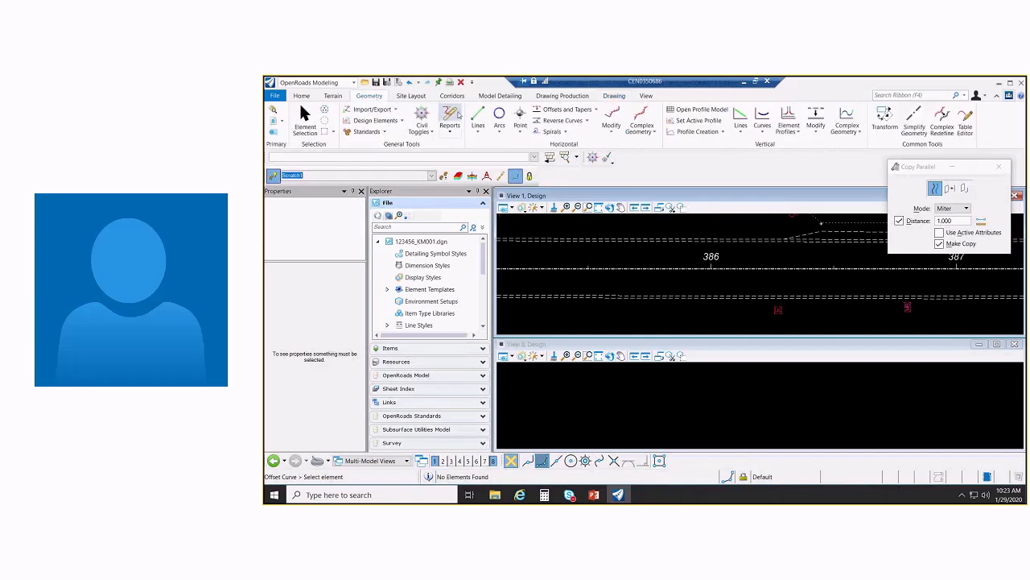
pyautogui.click(385, 131)
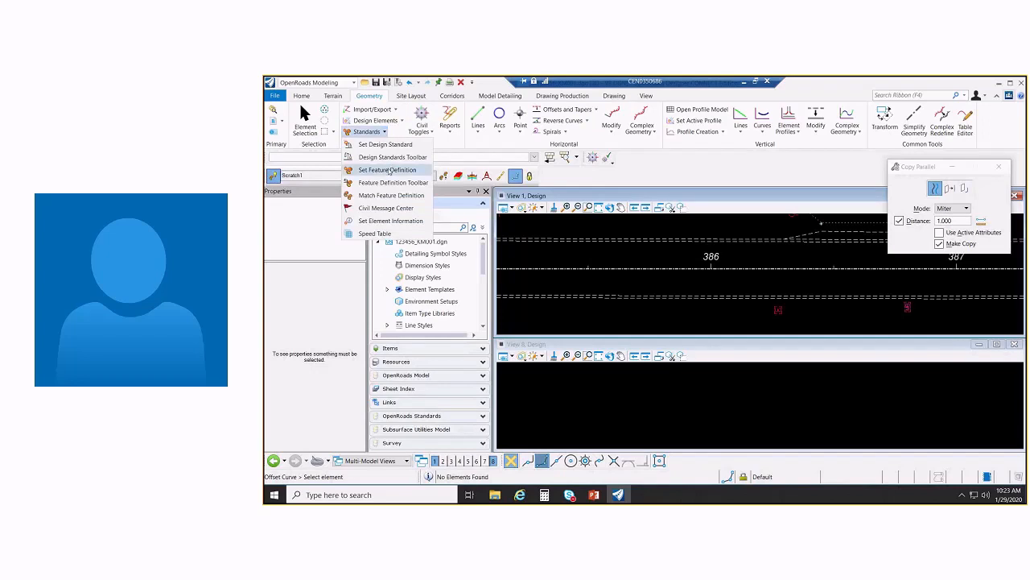
pyautogui.click(387, 170)
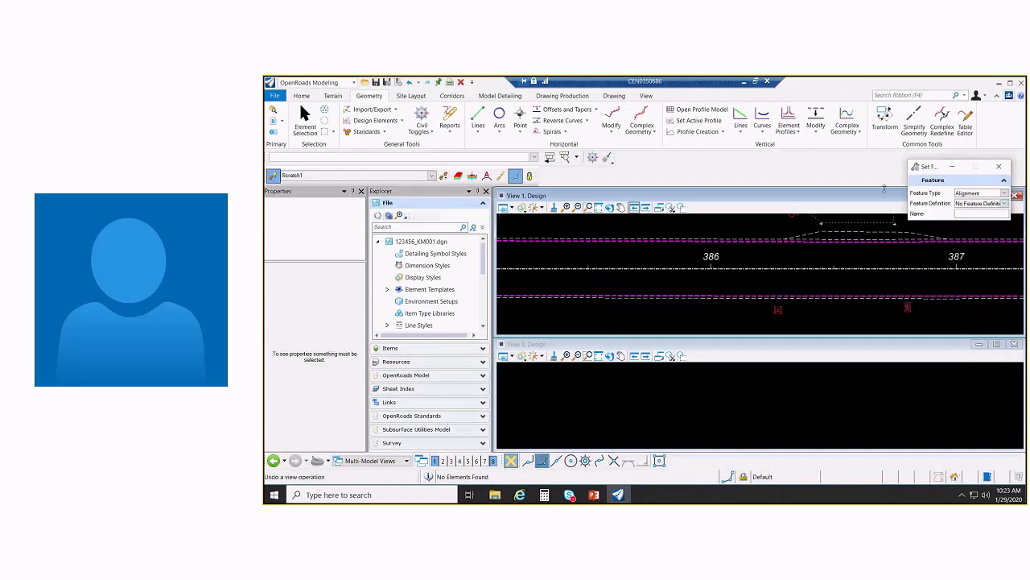
pyautogui.click(274, 176)
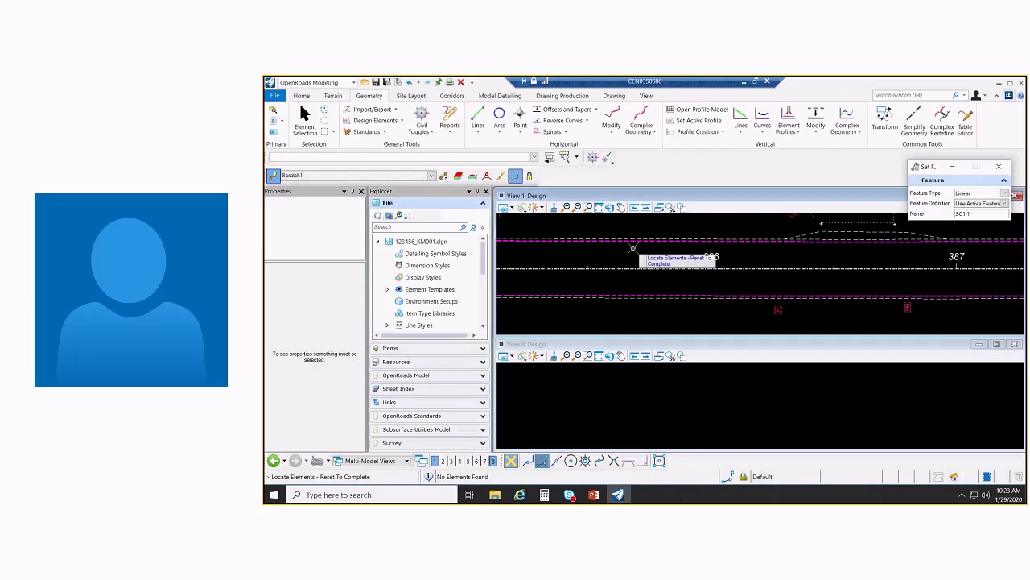
# Inspect the feature properties of the two offset pavement-edge lines, then clear the selection
pyautogui.click(305, 123)
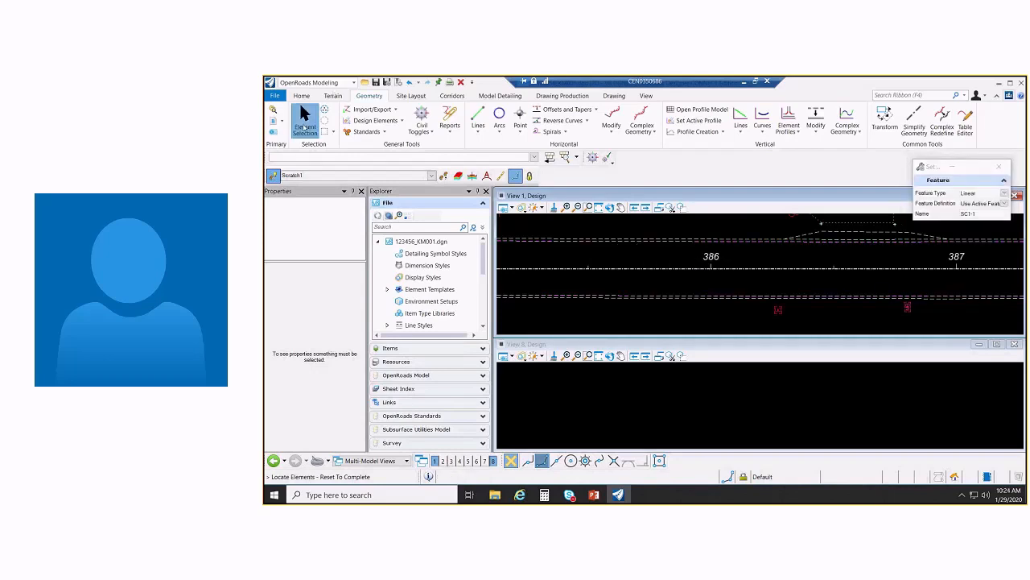
pyautogui.click(607, 242)
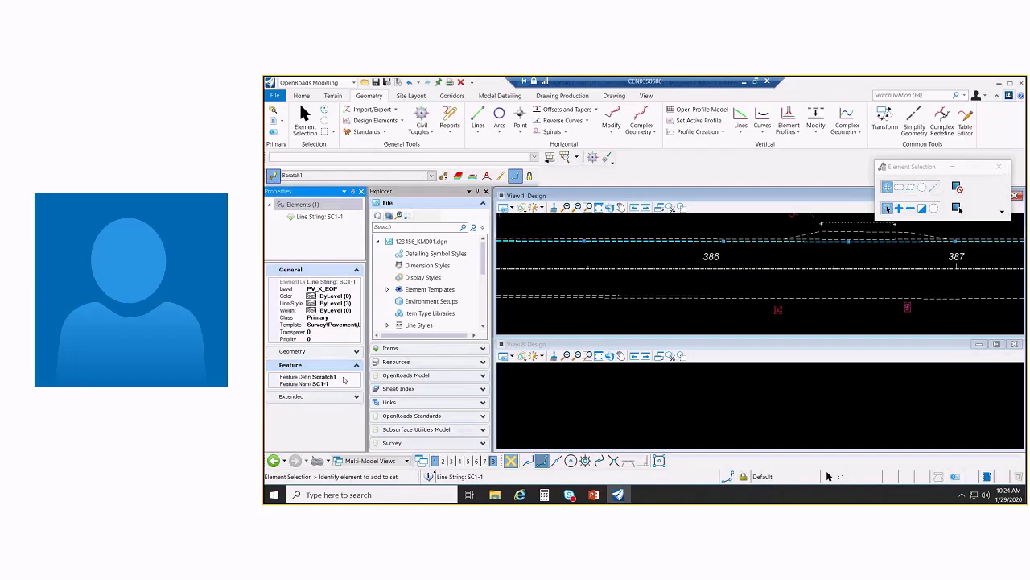
pyautogui.click(614, 295)
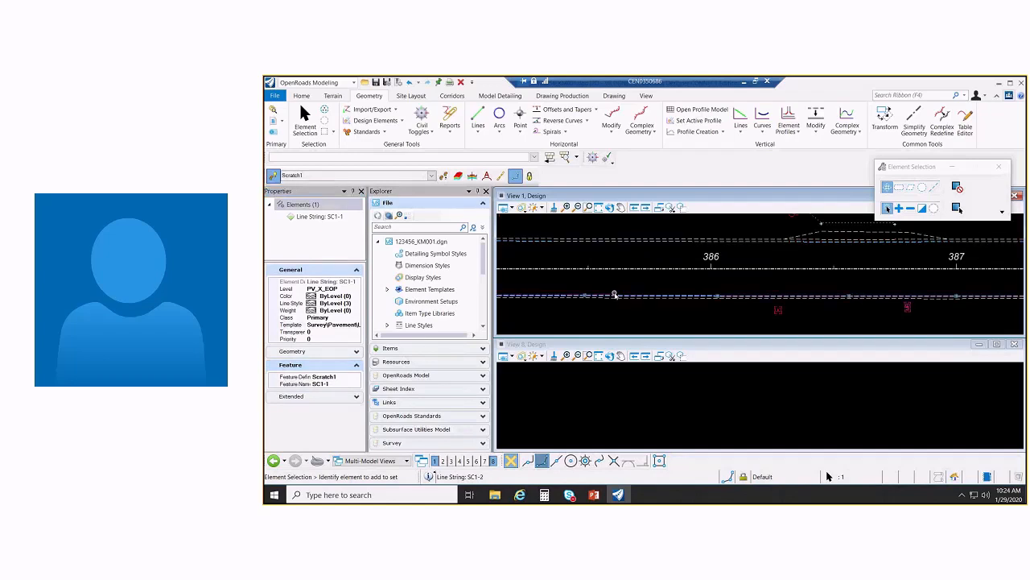
pyautogui.click(632, 257)
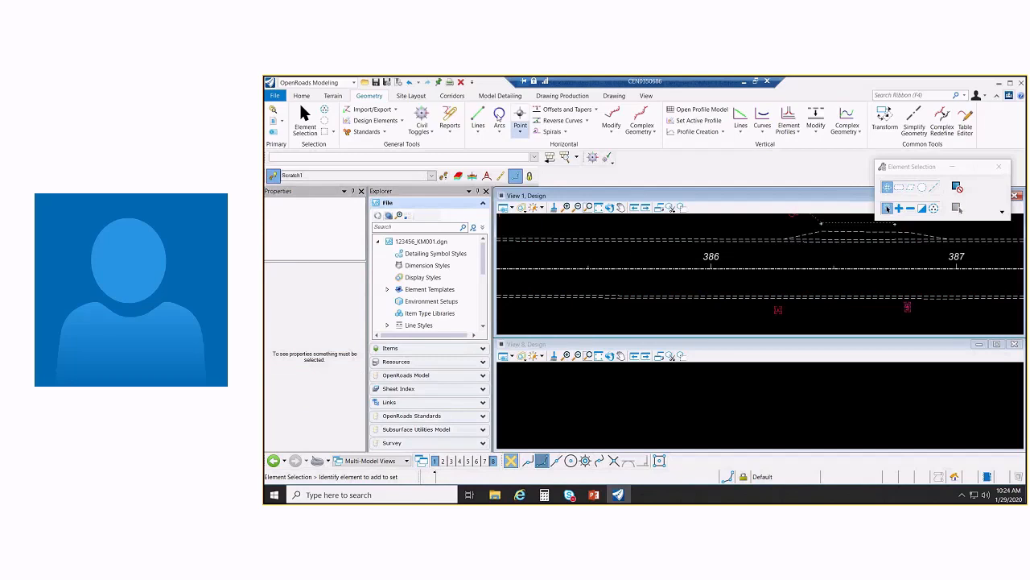
# Look up the horizontal feature constraint of the L-SAWCUT point in the copied Asphalt Concrete without Stabilization SH301-8E template
pyautogui.click(302, 96)
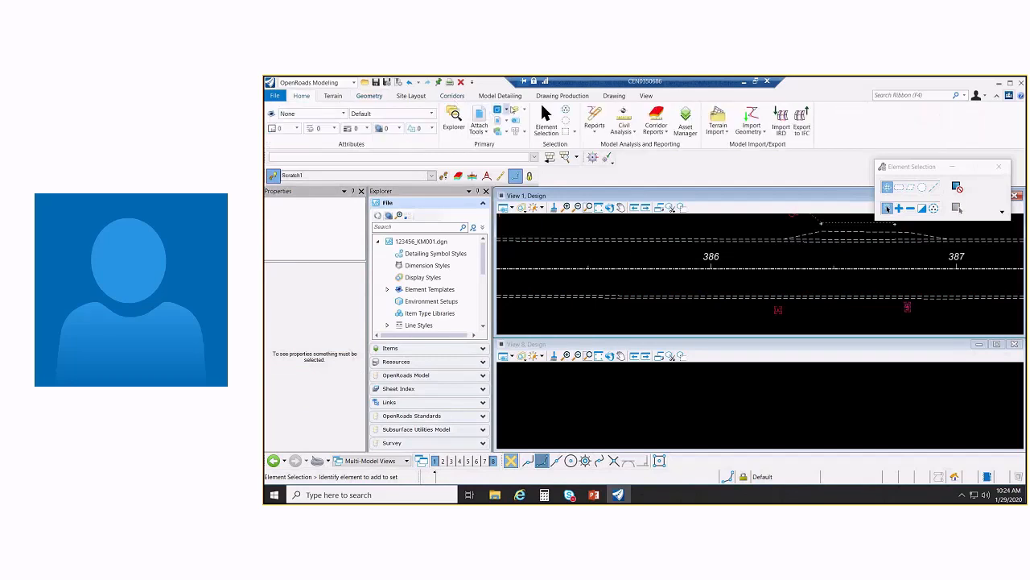
pyautogui.click(452, 96)
pyautogui.click(492, 117)
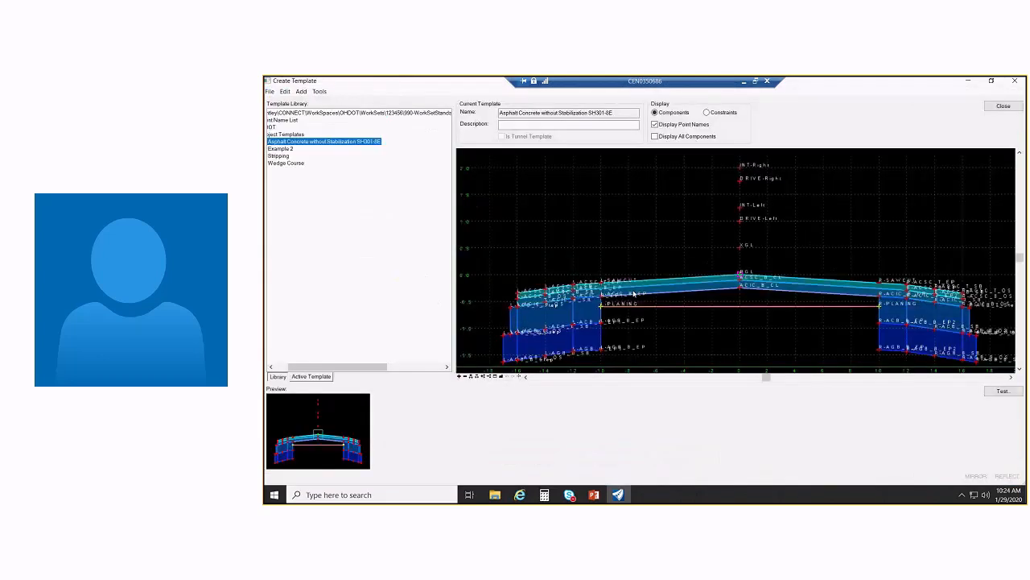
pyautogui.doubleClick(602, 286)
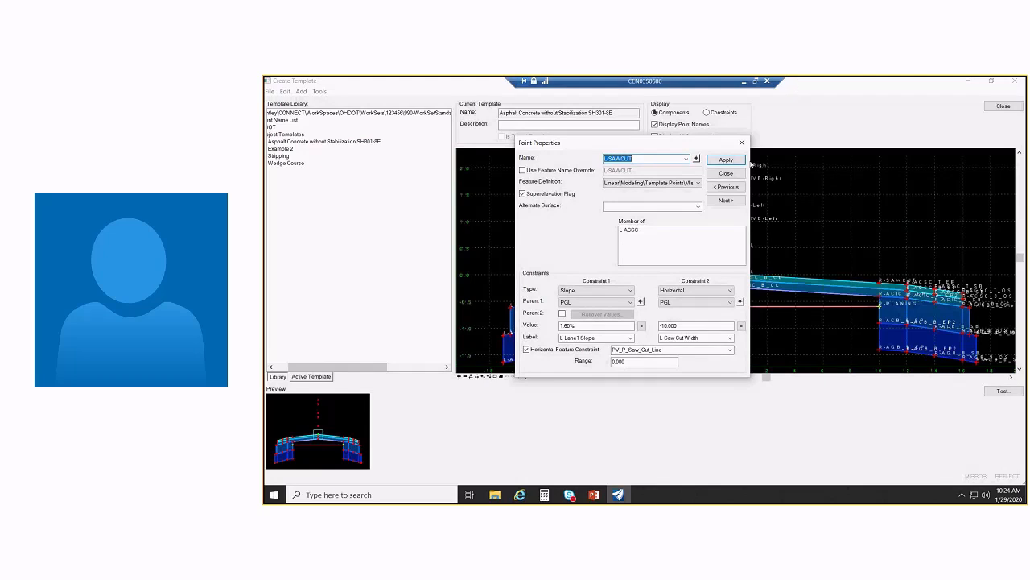
pyautogui.click(738, 175)
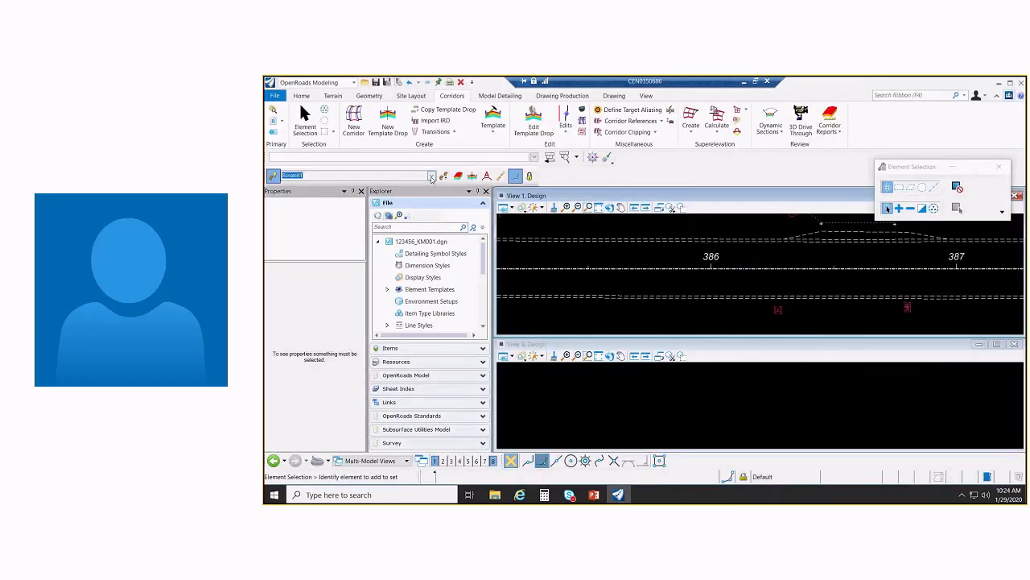
# Make PV_P_Saw_Cut_Line from the linear Pavement features the active feature definition
pyautogui.click(430, 175)
pyautogui.click(307, 228)
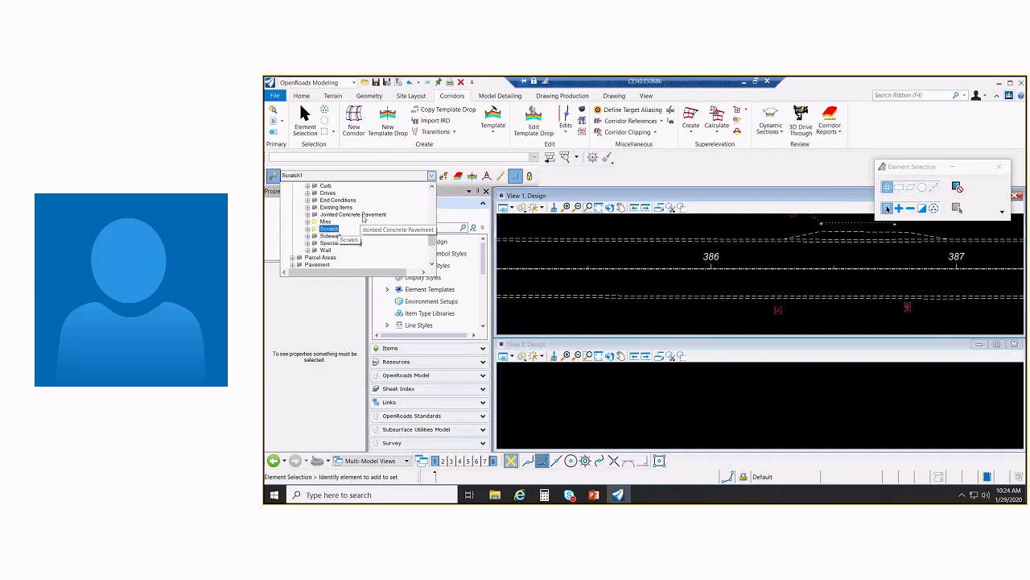
pyautogui.scroll(-2, 362, 217)
pyautogui.click(293, 221)
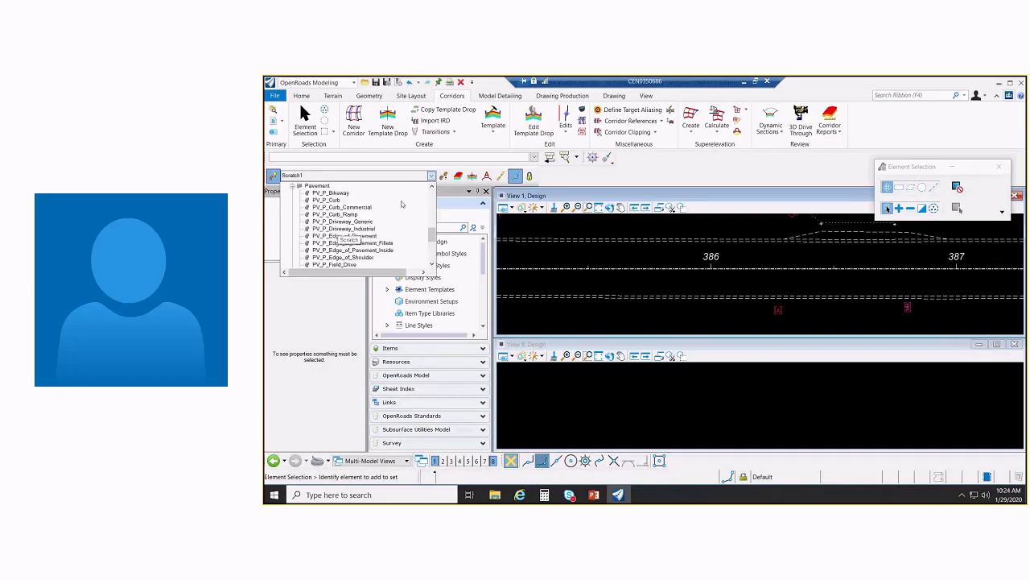
pyautogui.scroll(-3, 402, 203)
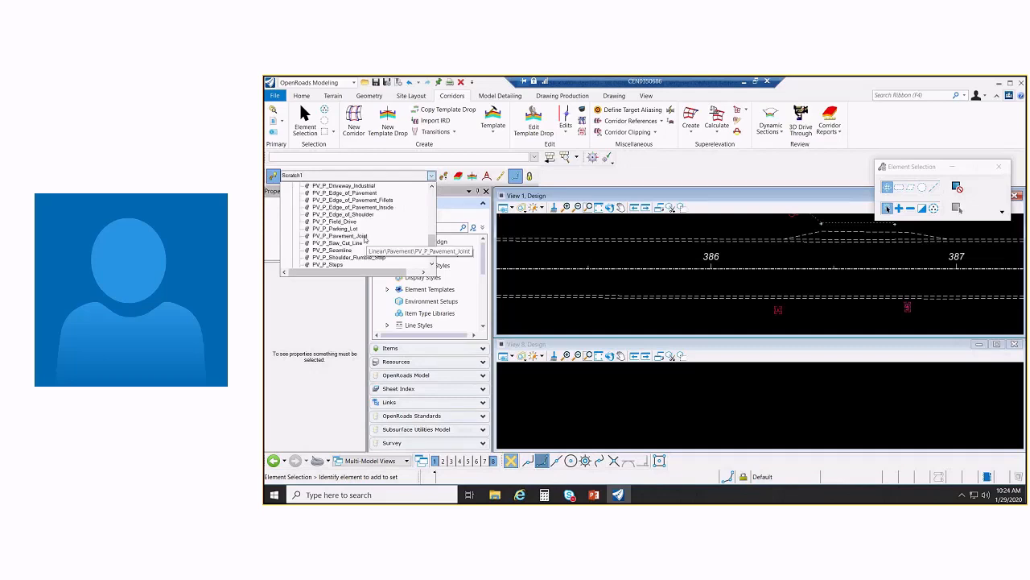
pyautogui.click(402, 256)
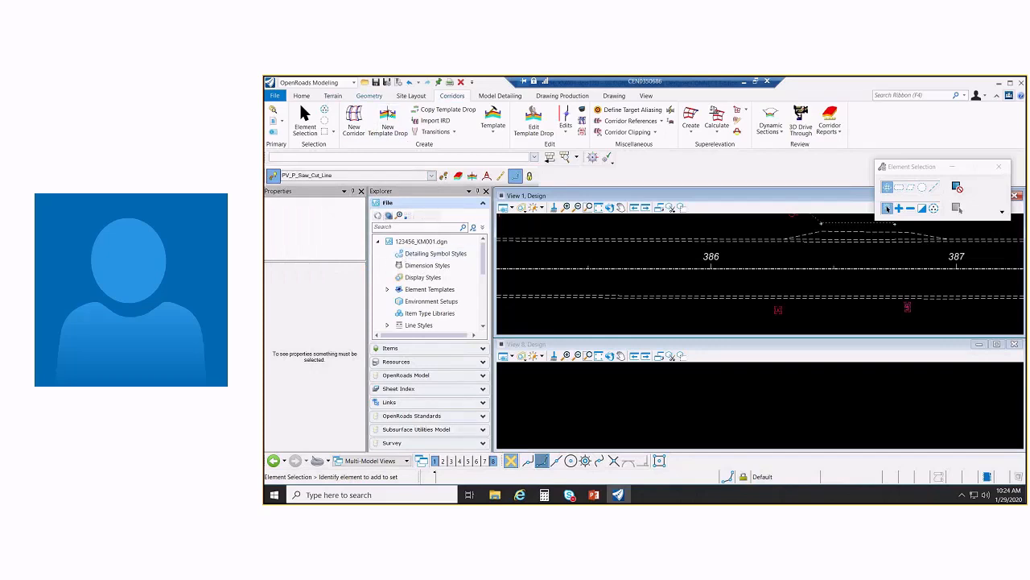
# Assign the active feature definition PV_P_Saw_Cut_Line to both offset pavement-edge lines as linear features
pyautogui.click(369, 96)
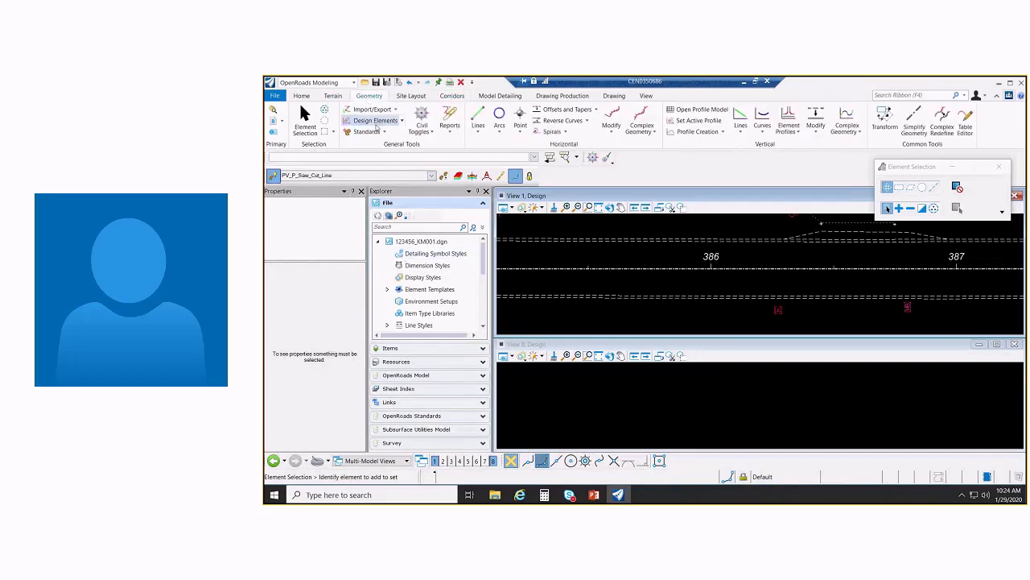
pyautogui.click(376, 126)
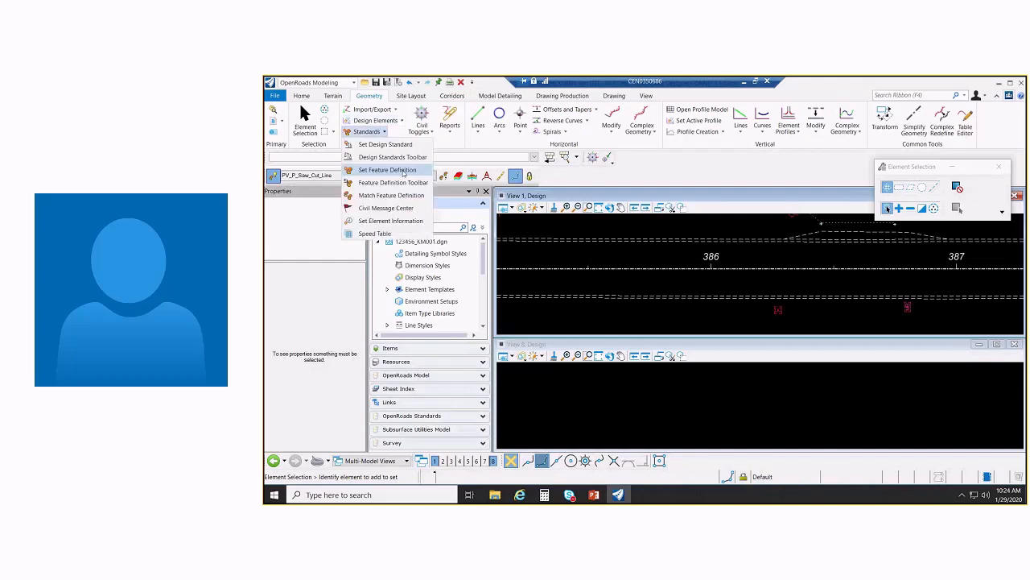
pyautogui.click(379, 165)
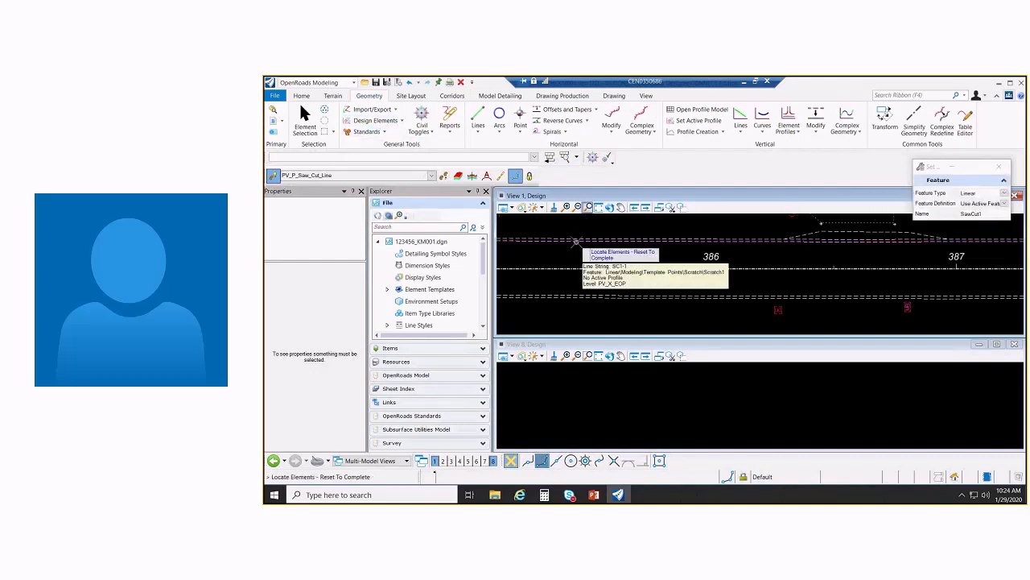
pyautogui.click(575, 240)
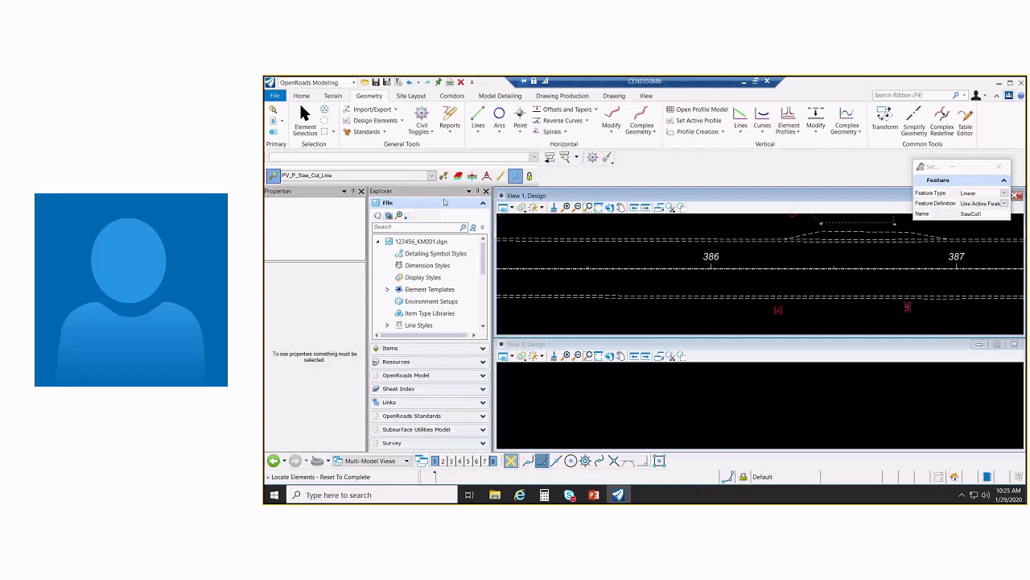
pyautogui.click(274, 176)
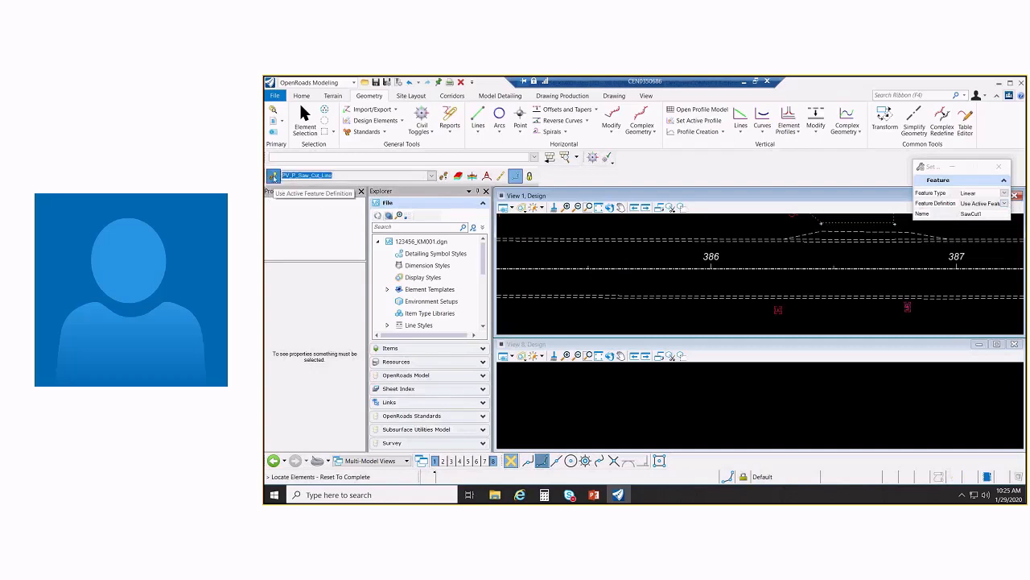
pyautogui.click(274, 178)
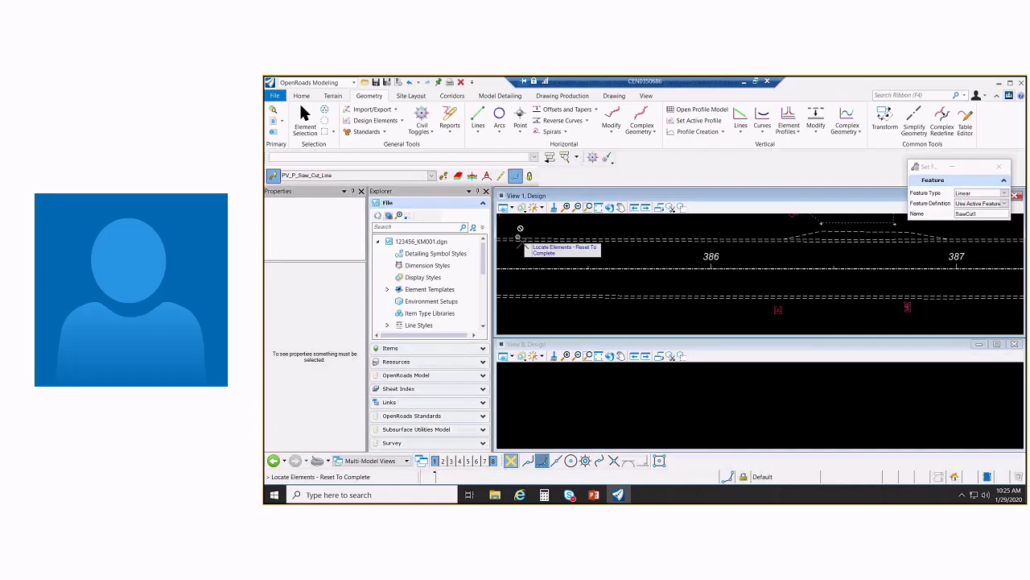
pyautogui.click(521, 239)
pyautogui.click(551, 295)
pyautogui.rightClick(556, 250)
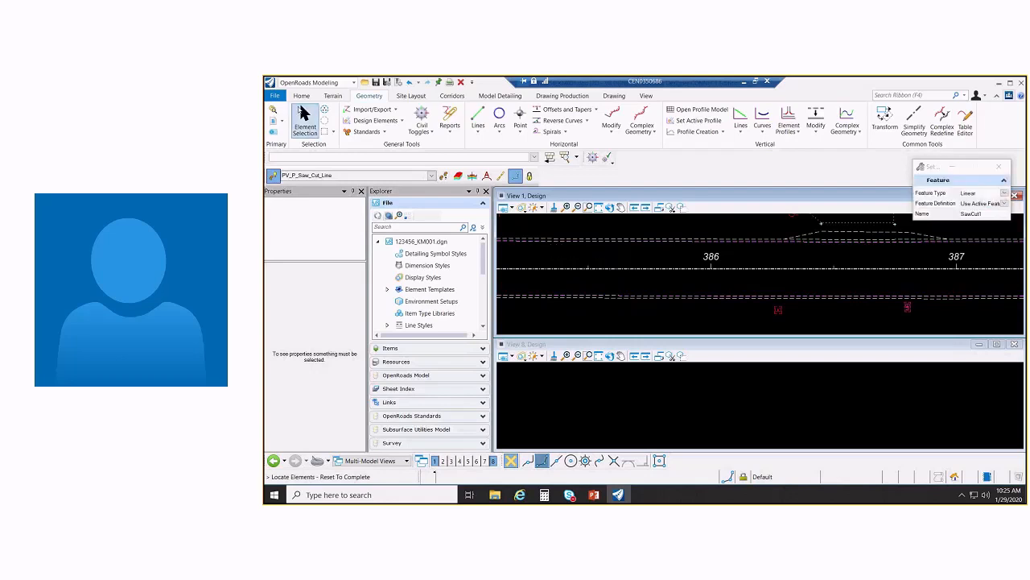
# Check the feature definition of the upper offset pavement-edge line, then clear the selection
pyautogui.click(304, 113)
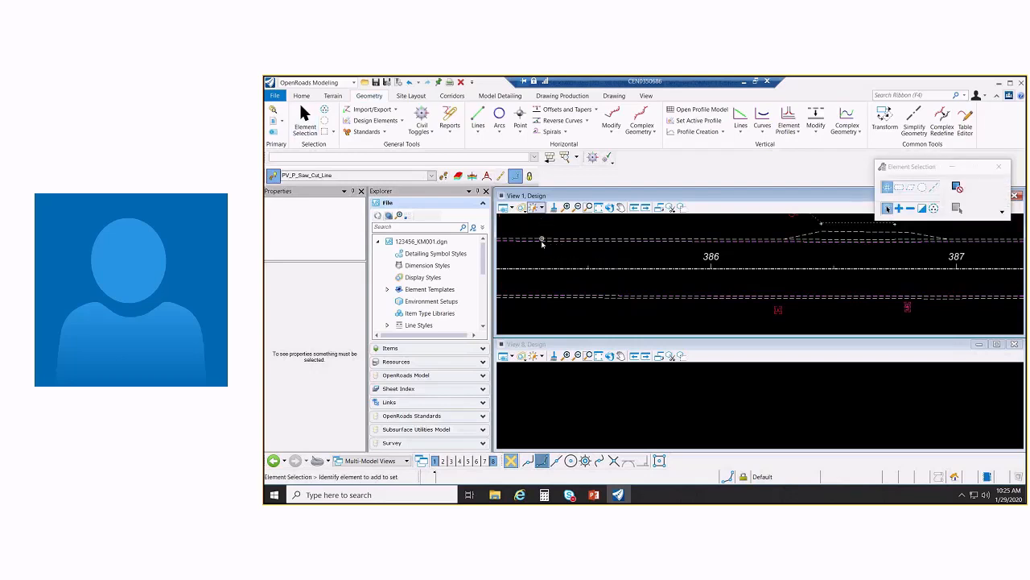
pyautogui.click(542, 242)
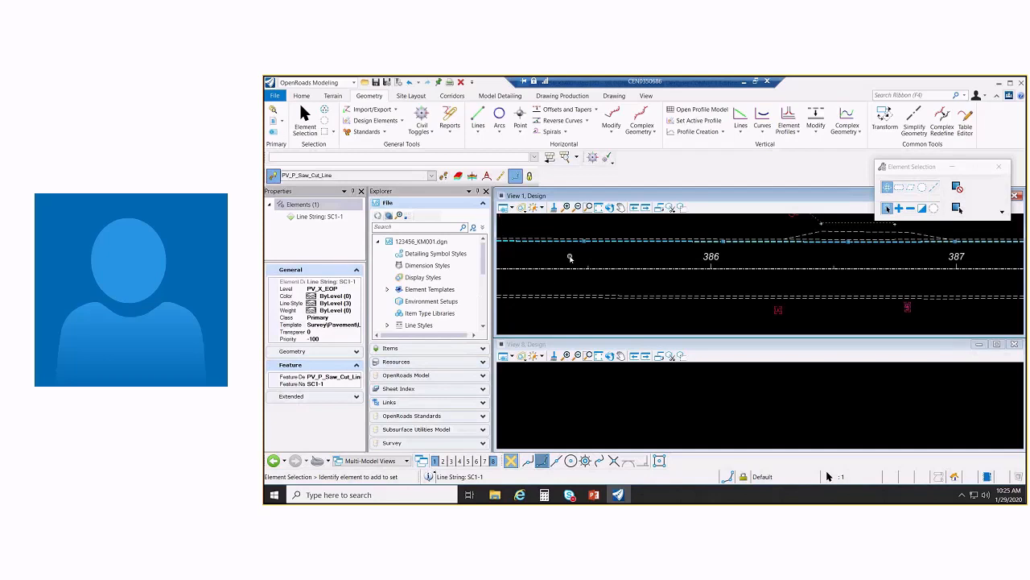
pyautogui.click(554, 287)
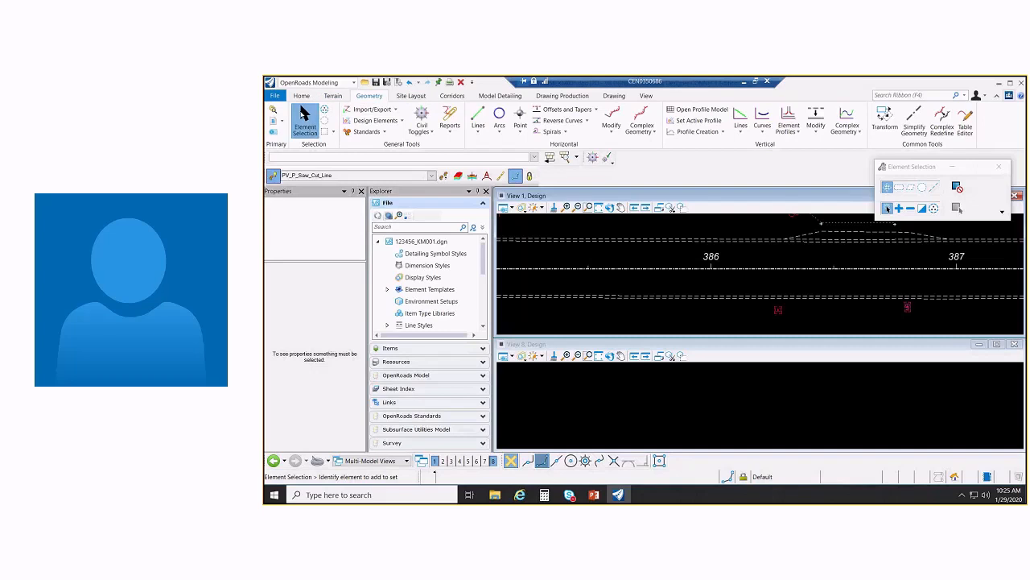
# Create a corridor named CLP_S185 on the centerline alignment, using its active profile and the Conceptual feature definition
pyautogui.click(585, 268)
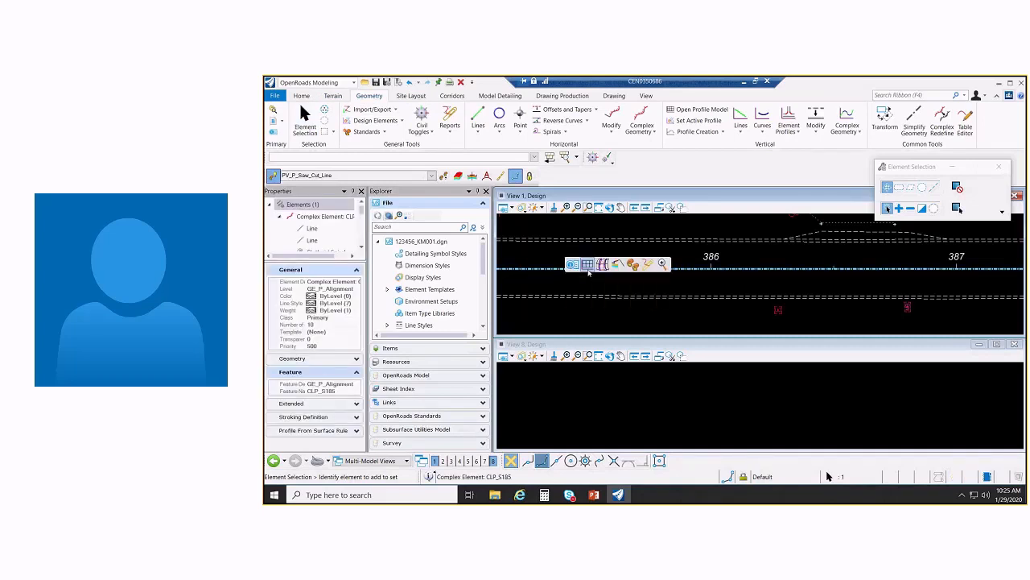
pyautogui.click(573, 265)
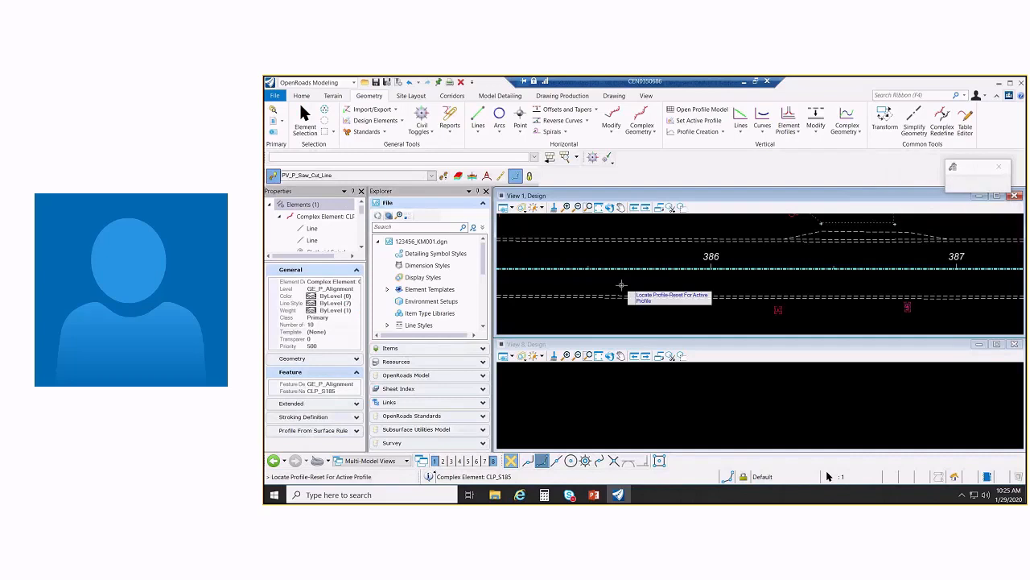
pyautogui.click(620, 284)
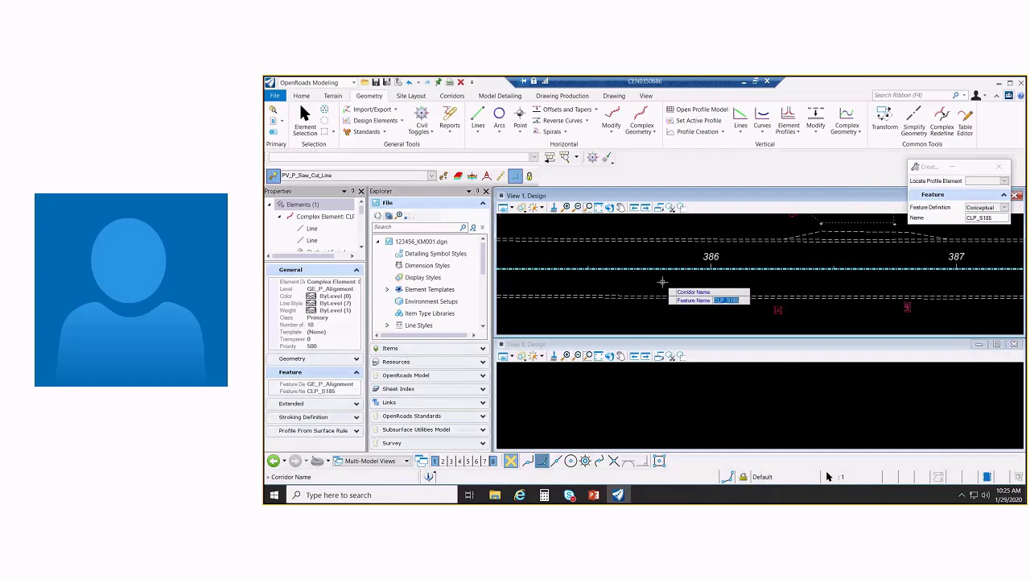
pyautogui.click(662, 281)
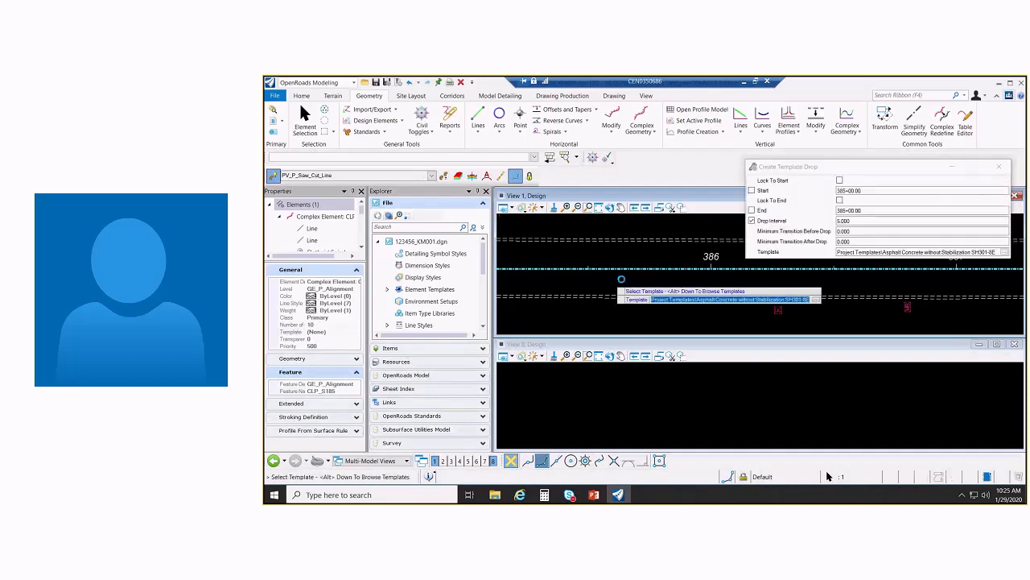
# Choose the project template Asphalt Concrete without Stabilization SH301-8E for the corridor's template drop
pyautogui.click(1004, 252)
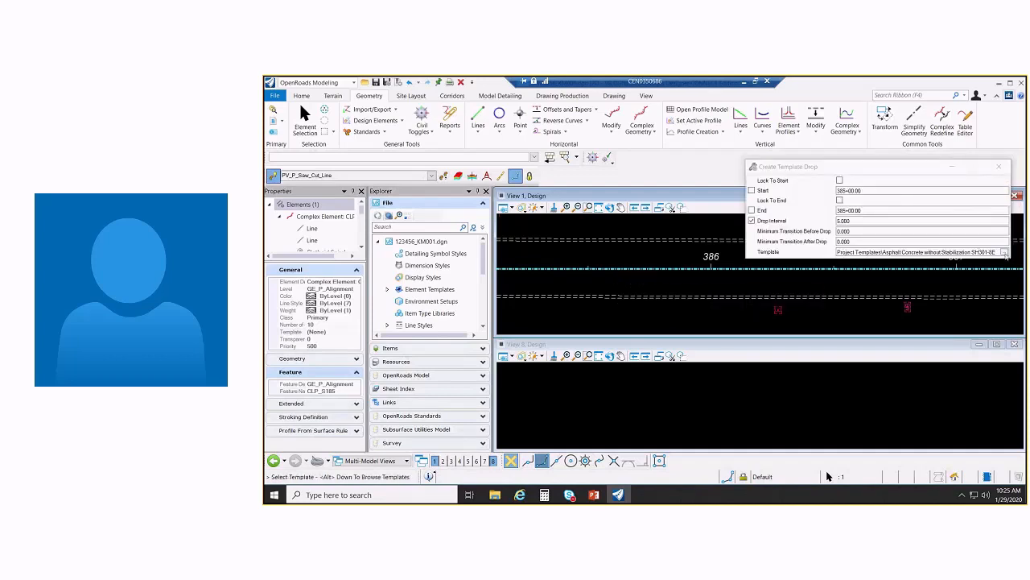
pyautogui.moveTo(505, 352); pyautogui.dragTo(493, 352)
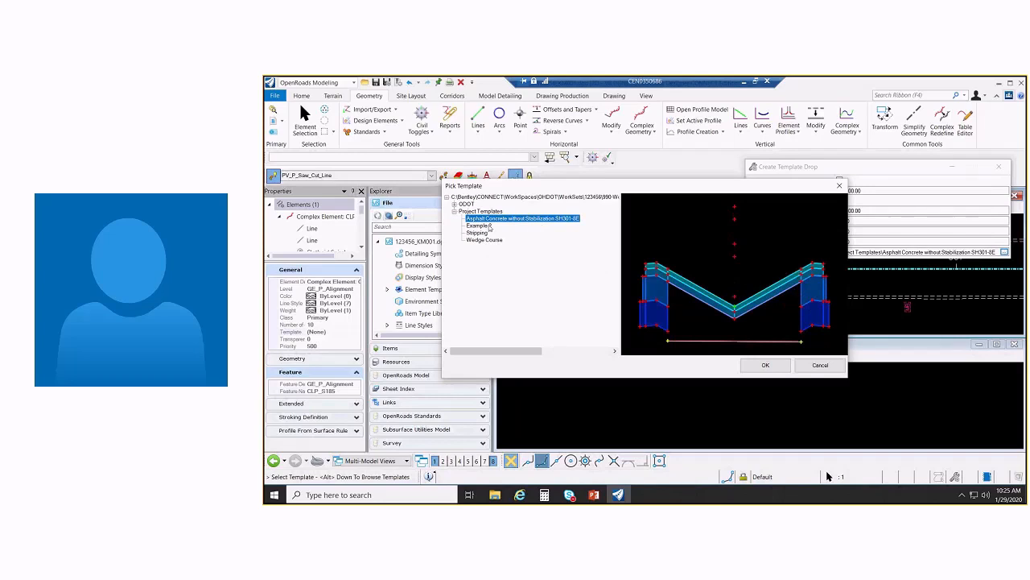
pyautogui.press('Down')
pyautogui.press('Down')
pyautogui.press('Down')
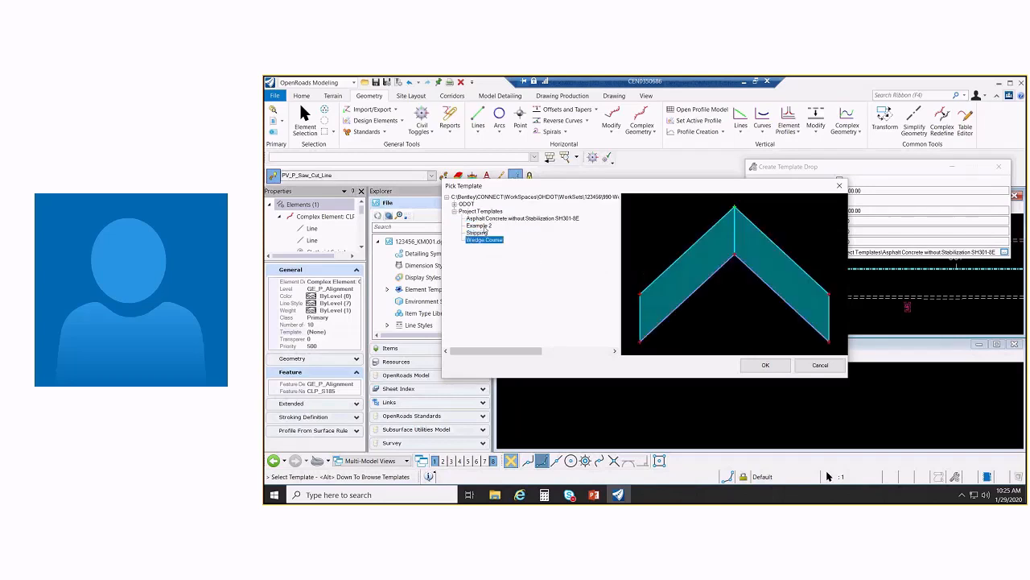
pyautogui.click(493, 219)
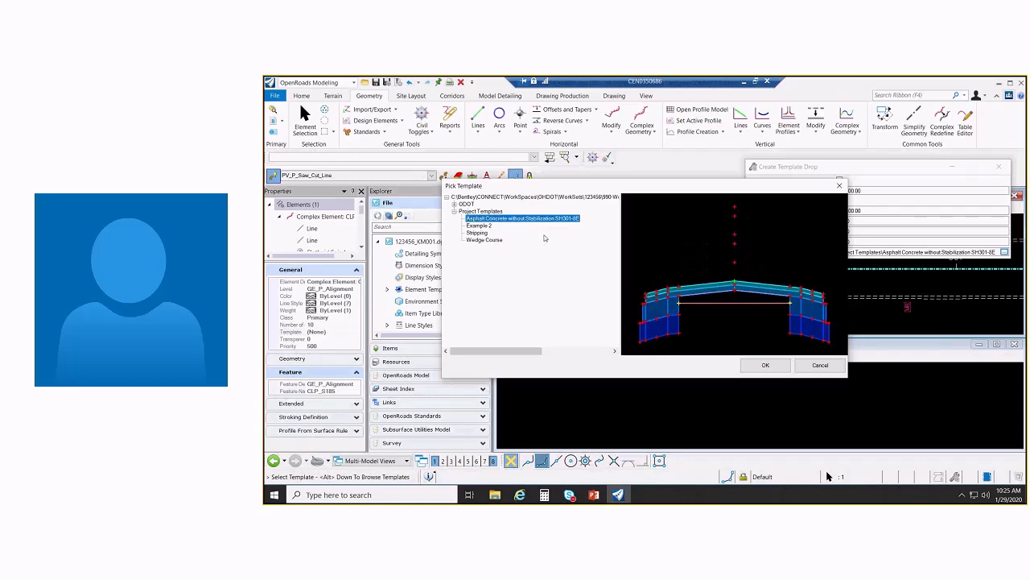
pyautogui.click(765, 365)
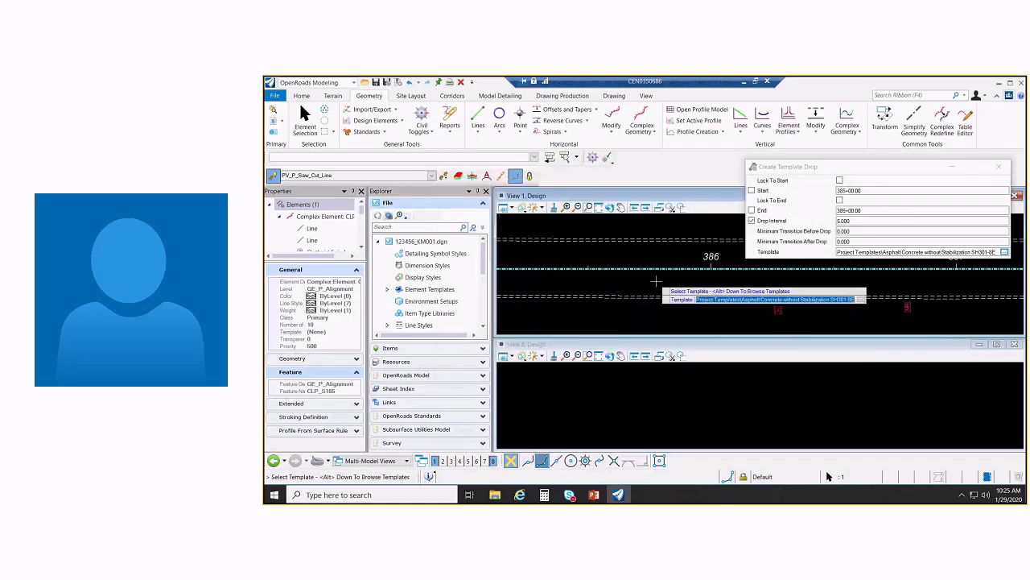
# Lock the template drop to the alignment's start and end, keeping 0.000 minimum transitions before and after the drop
pyautogui.click(656, 281)
pyautogui.press('alt')
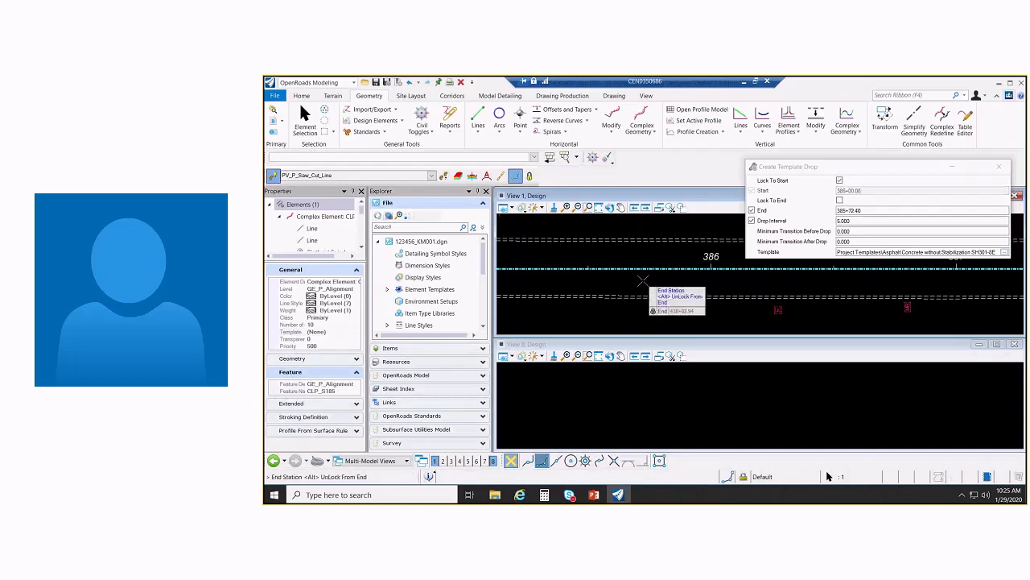
pyautogui.press('alt')
pyautogui.click(643, 280)
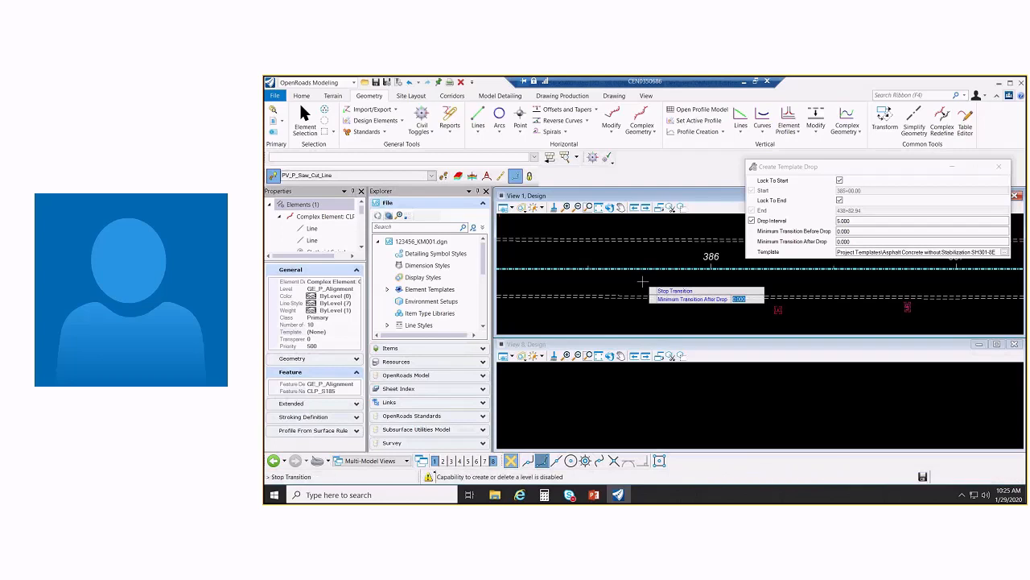
pyautogui.click(643, 281)
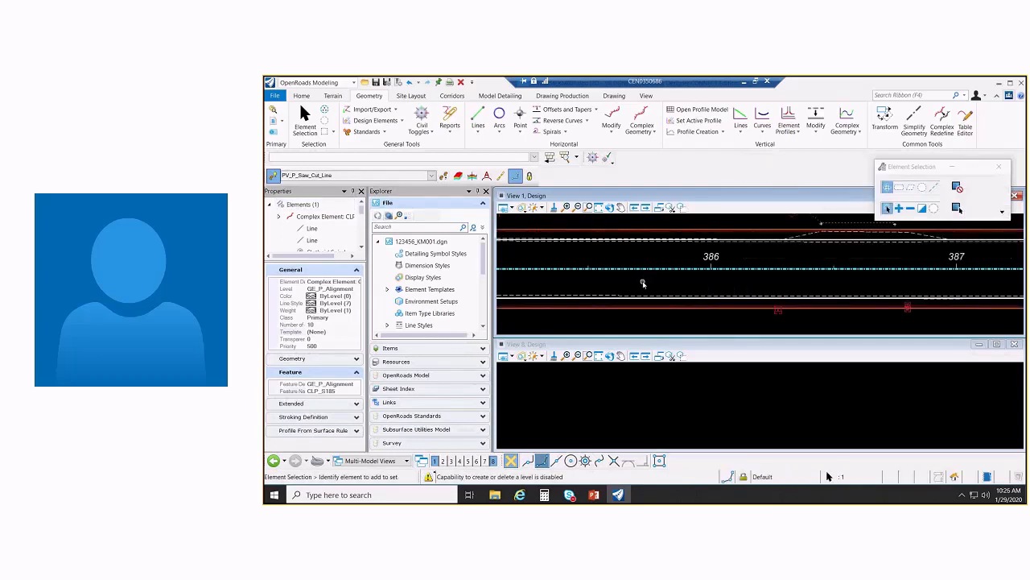
pyautogui.scroll(4, 642, 284)
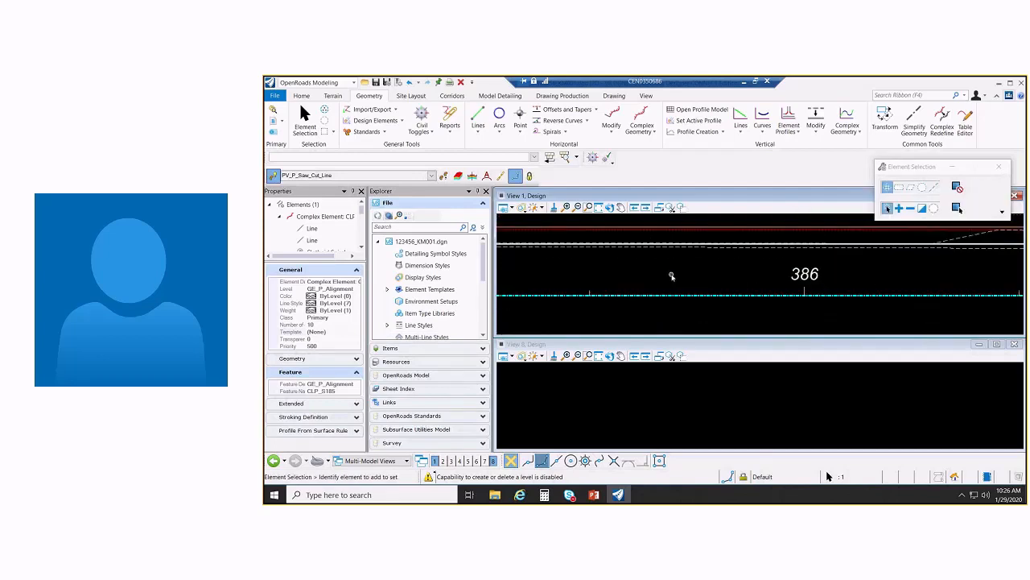
pyautogui.scroll(-3, 669, 274)
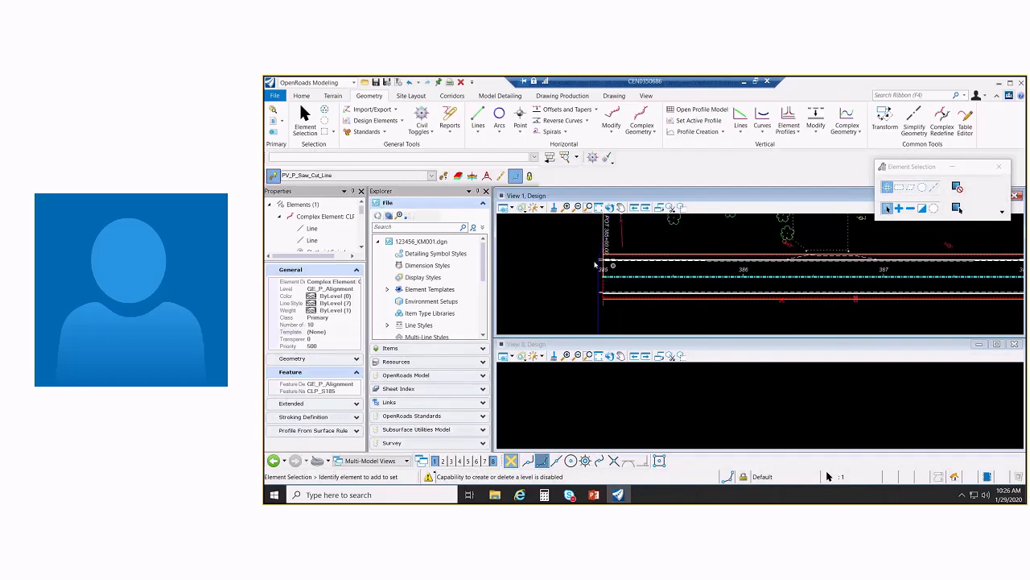
pyautogui.scroll(3, 596, 264)
pyautogui.click(451, 95)
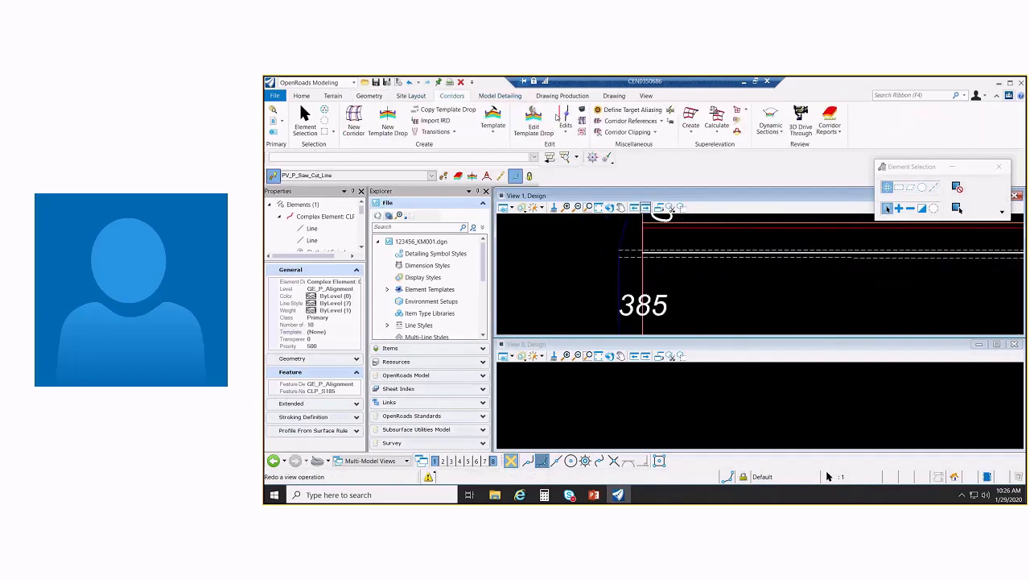
pyautogui.click(631, 121)
pyautogui.scroll(-2, 676, 246)
pyautogui.scroll(-1, 677, 246)
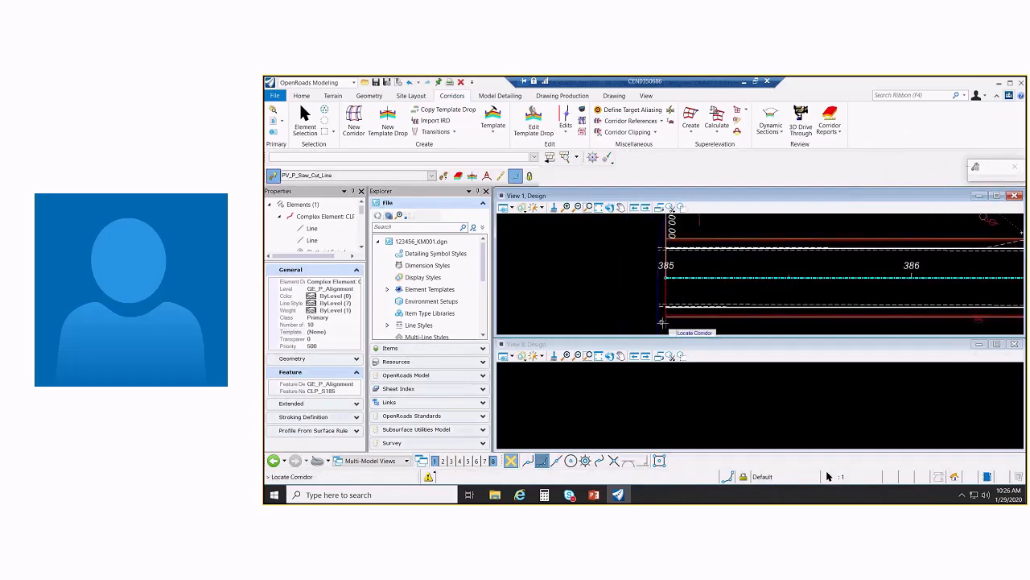
pyautogui.click(662, 251)
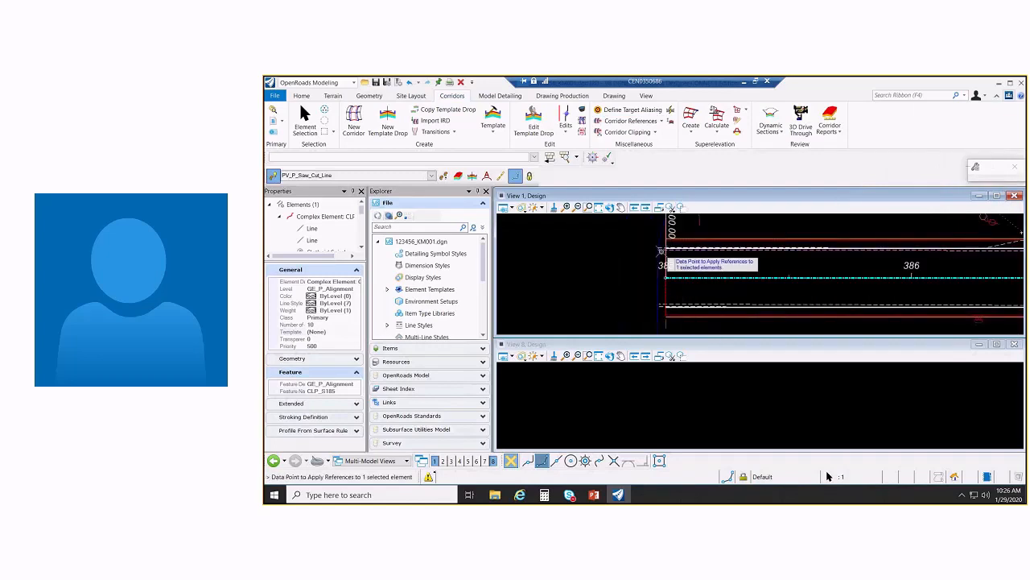
pyautogui.click(668, 273)
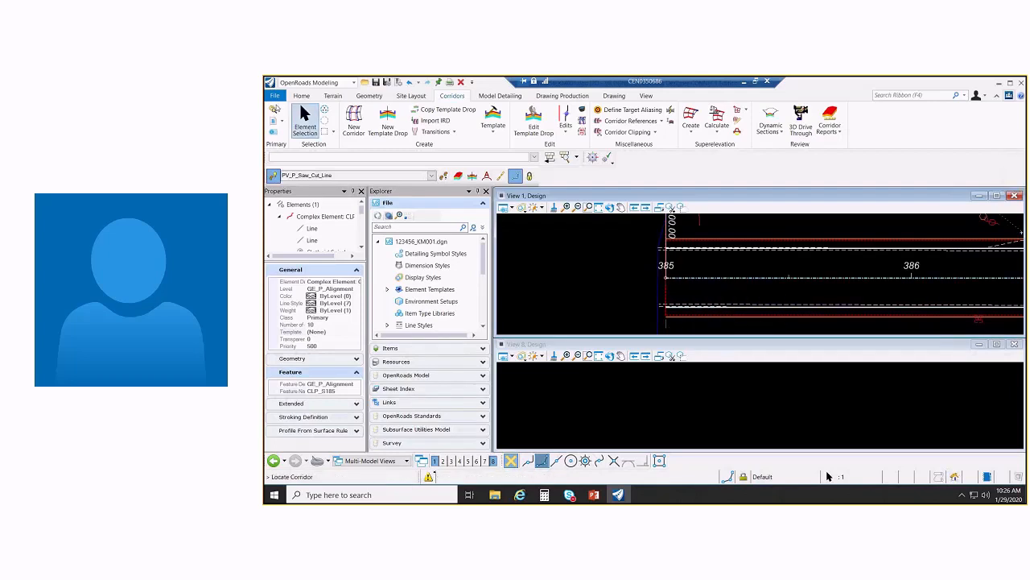
pyautogui.press('Escape')
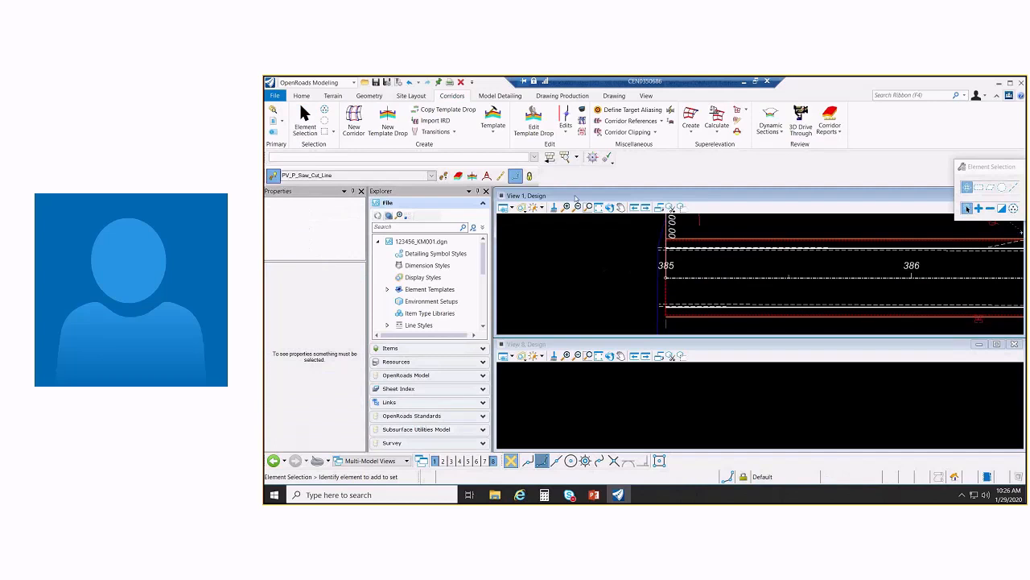
# Add both saw cut lines as corridor references to the CLP_S185 corridor
pyautogui.click(552, 135)
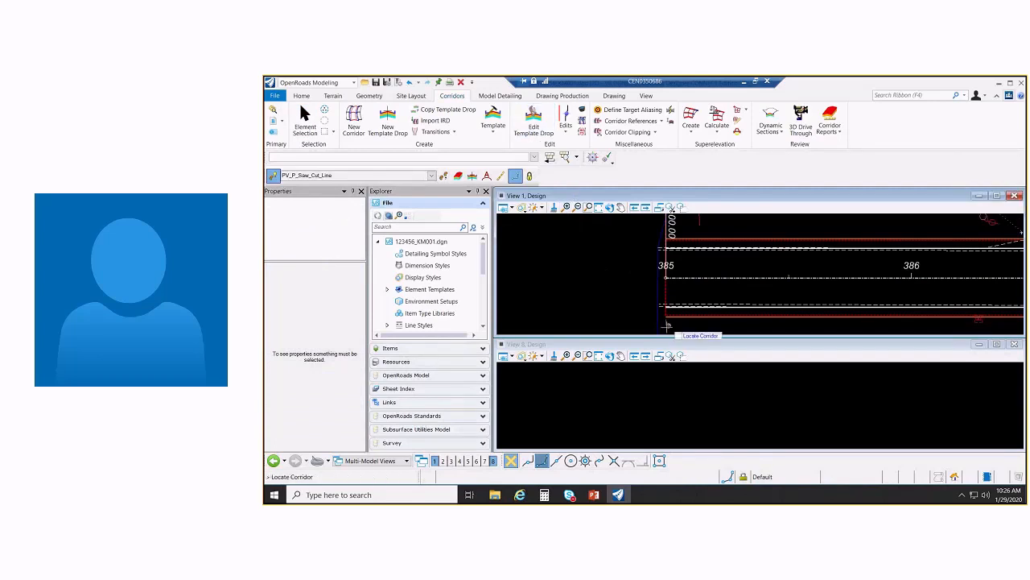
pyautogui.click(661, 251)
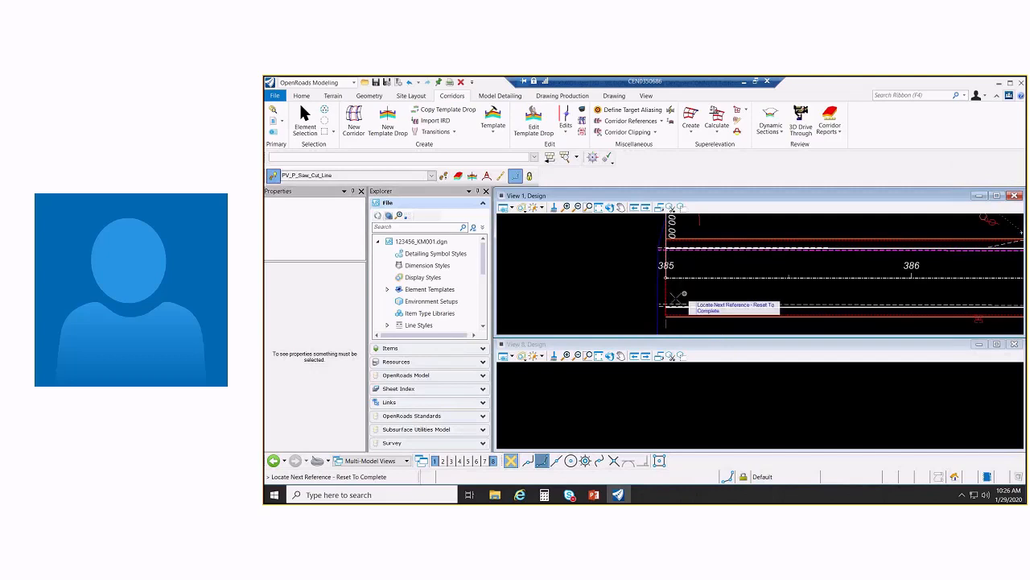
pyautogui.click(673, 303)
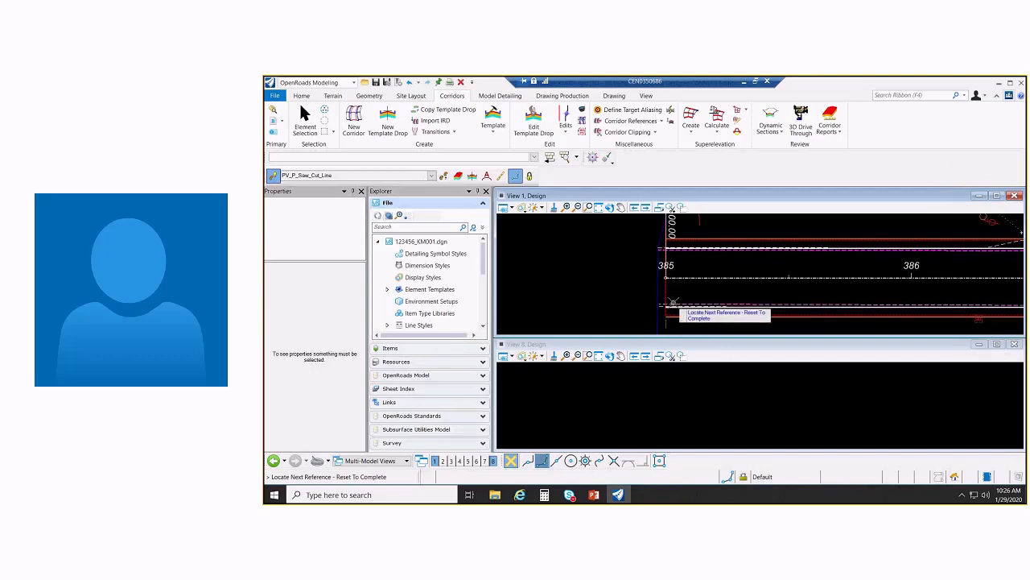
pyautogui.rightClick(698, 259)
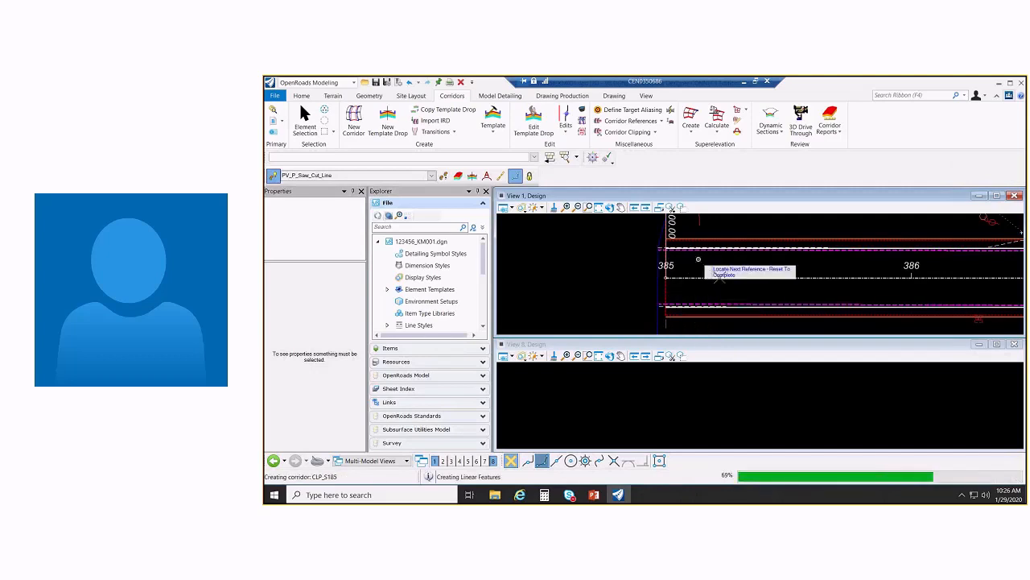
# Open a dynamic cross section view of the corridor in View 8
pyautogui.rightClick(611, 242)
pyautogui.moveTo(660, 244)
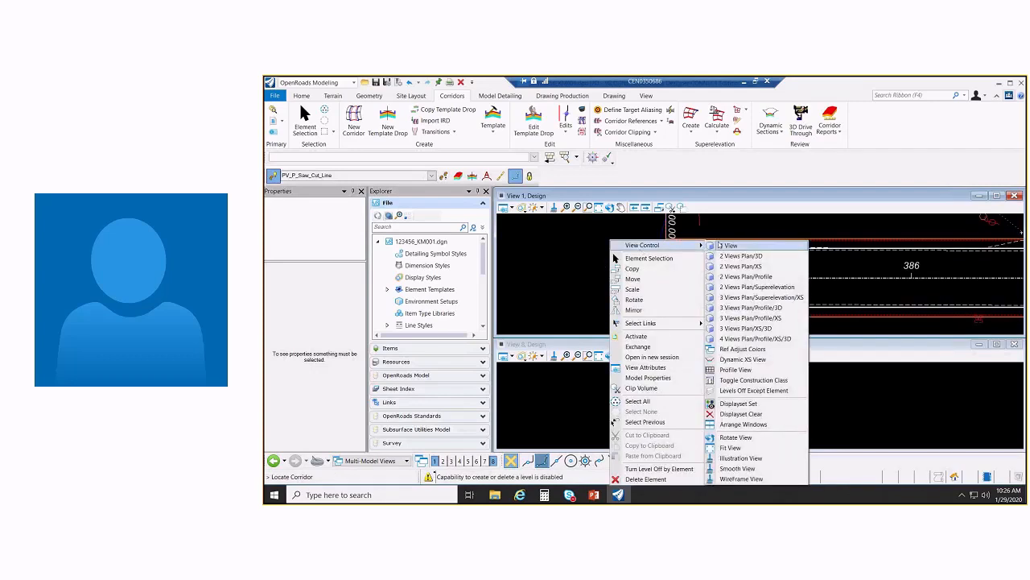
pyautogui.click(770, 272)
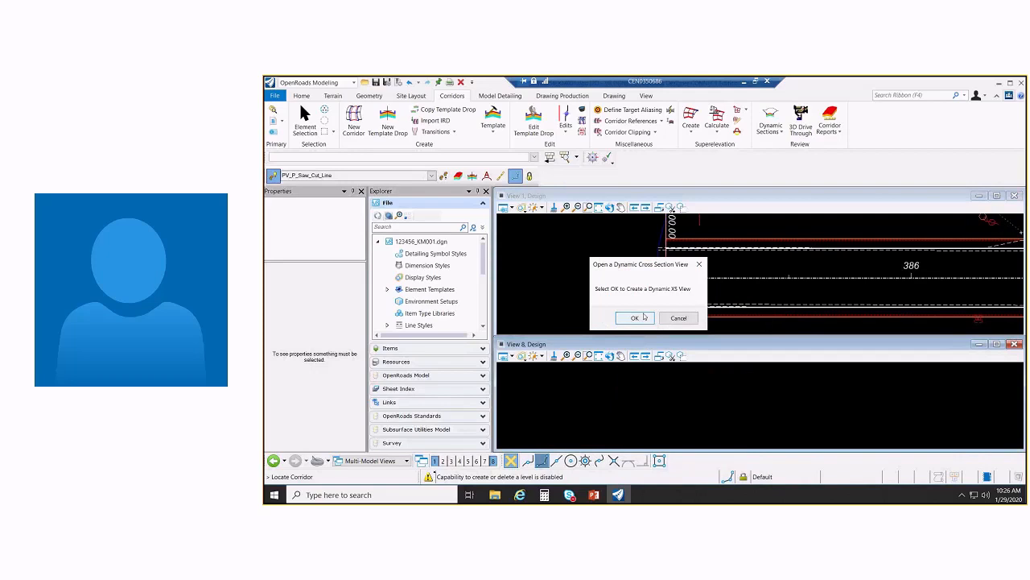
pyautogui.click(635, 317)
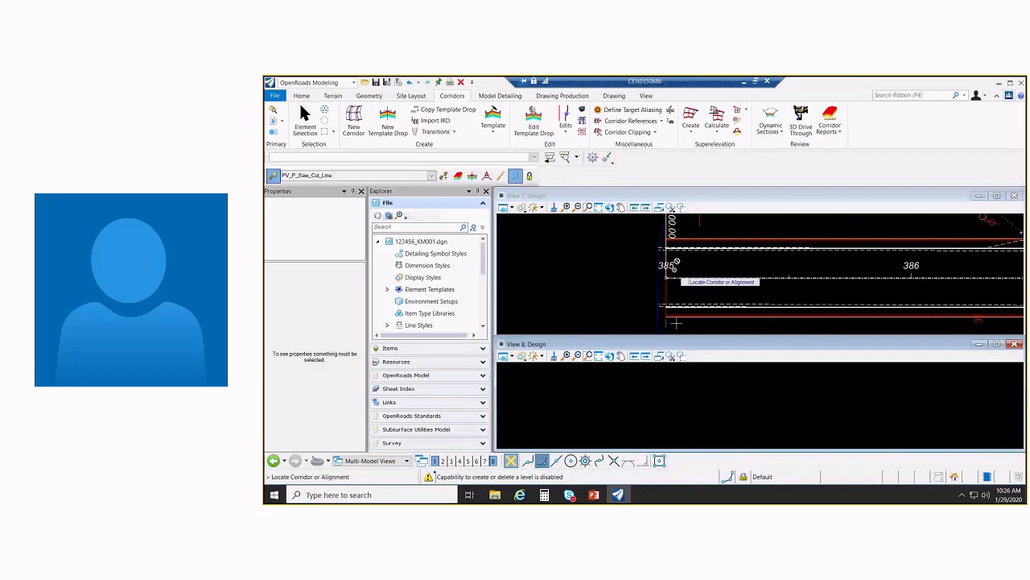
pyautogui.click(676, 262)
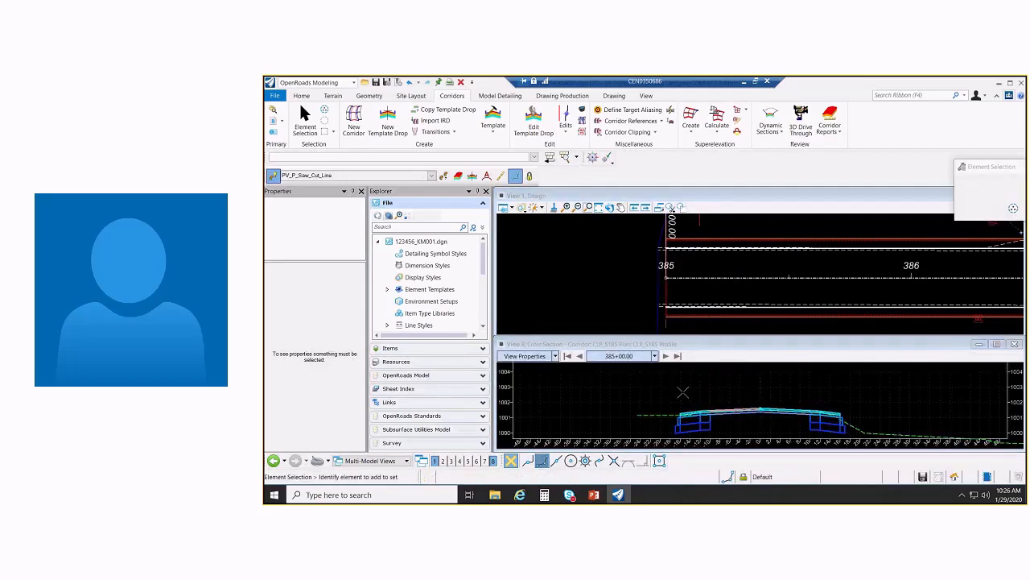
# Examine the overlay and widening layers against existing ground in the cross section at station 385+00.00
pyautogui.scroll(5, 811, 410)
pyautogui.moveTo(816, 415); pyautogui.dragTo(825, 380, button='middle')
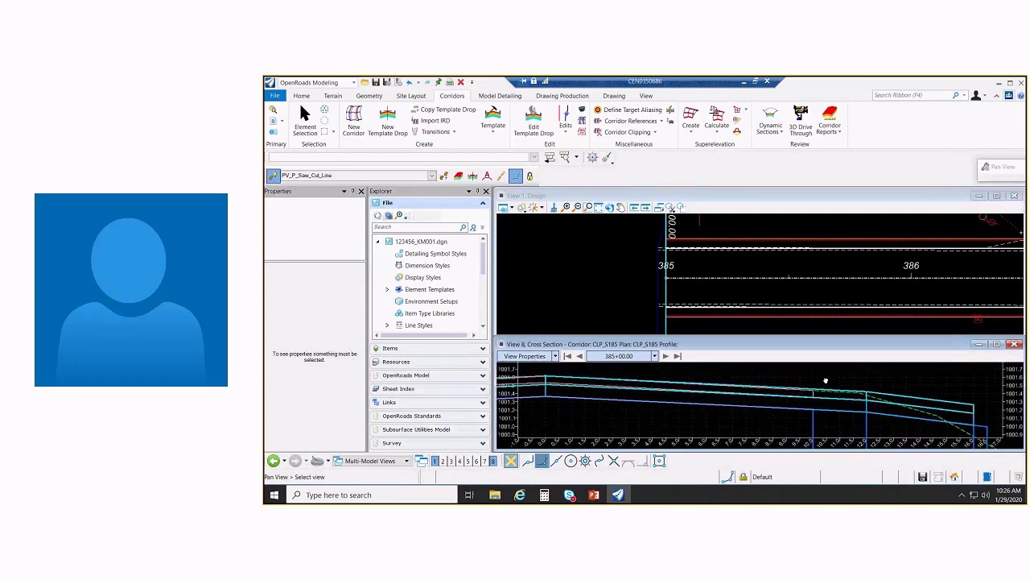
pyautogui.press('Escape')
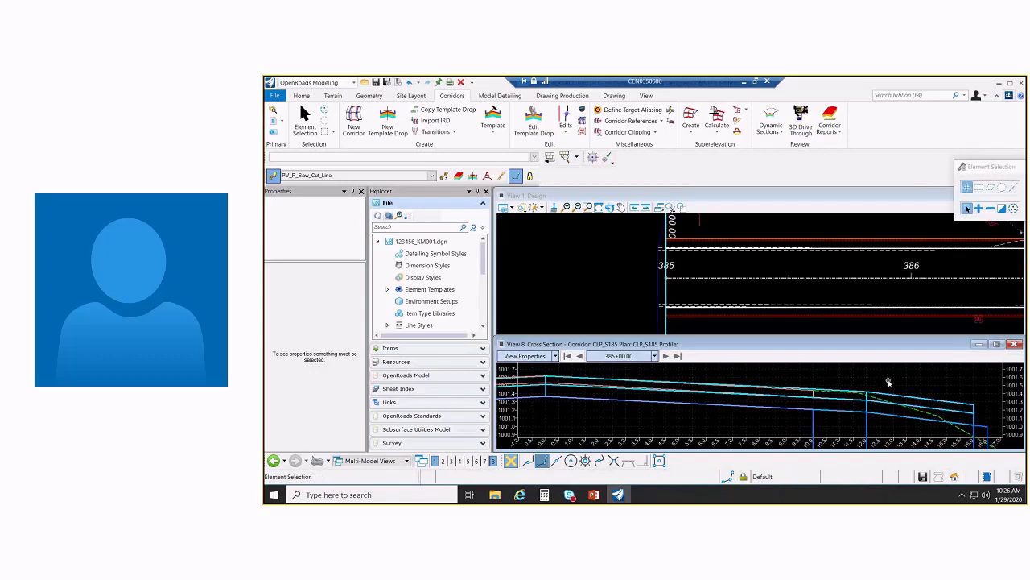
pyautogui.scroll(-3, 909, 377)
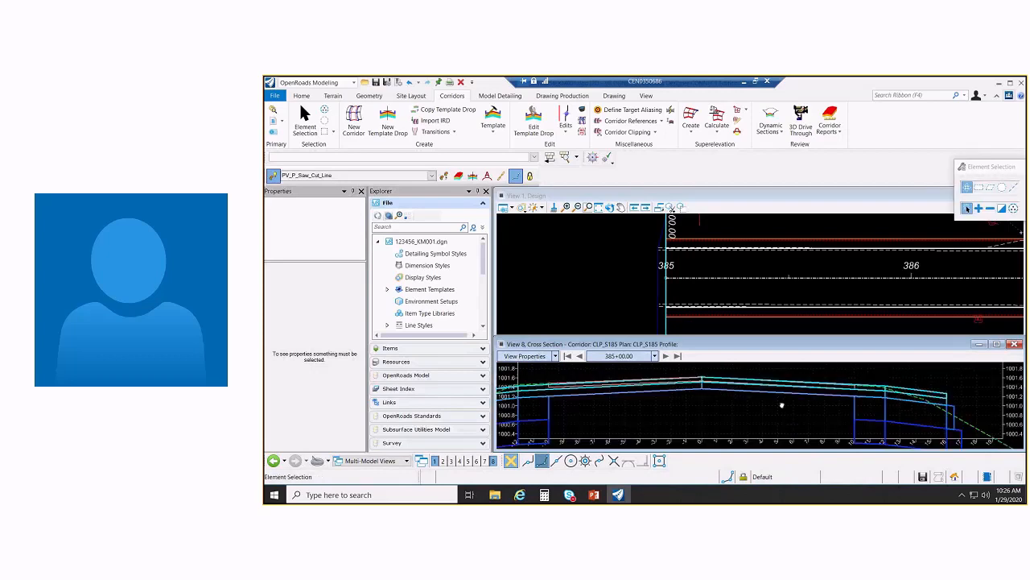
pyautogui.moveTo(909, 378); pyautogui.dragTo(789, 405, button='middle')
pyautogui.press('Escape')
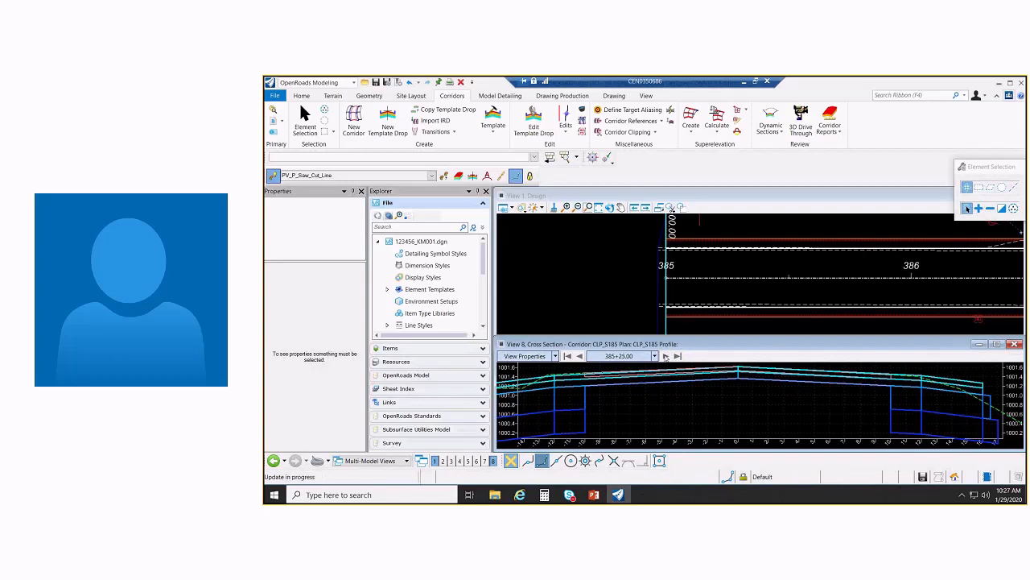
# Advance the cross section to station 386+25.00 and compare it with the Asphalt Concrete without Stabilization SH301-8E template
pyautogui.click(666, 356)
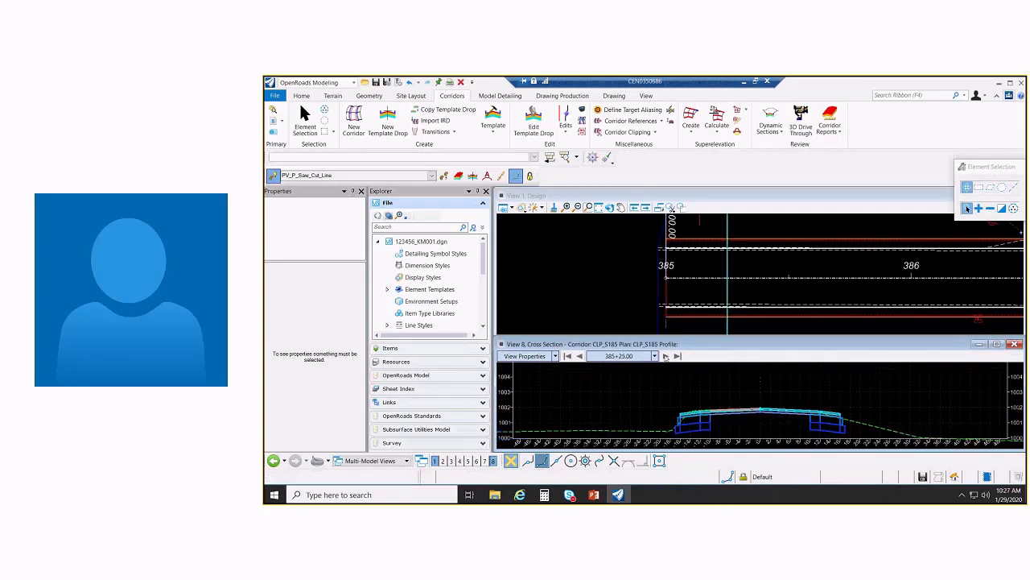
pyautogui.click(666, 356)
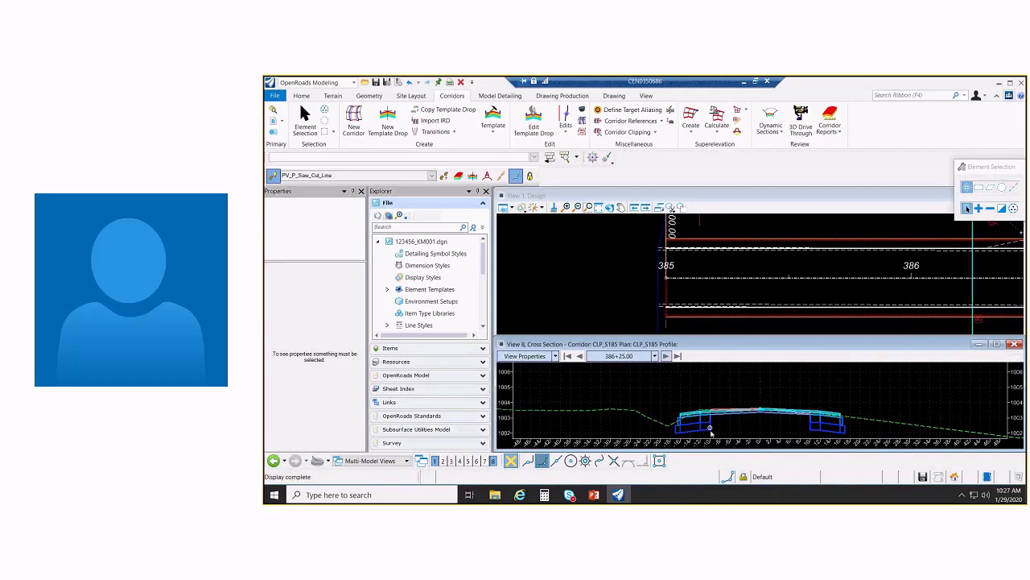
pyautogui.scroll(3, 763, 414)
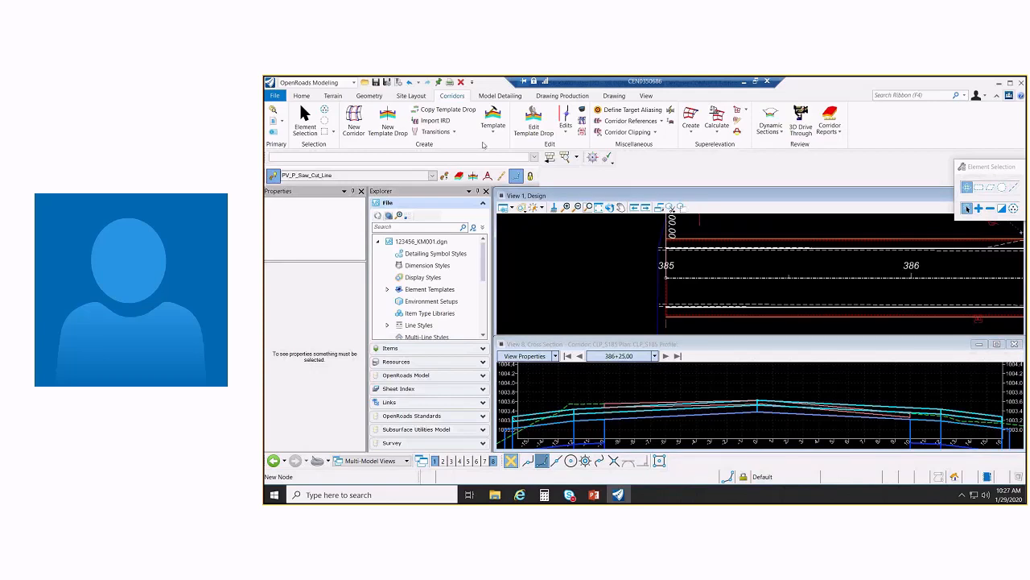
pyautogui.click(493, 115)
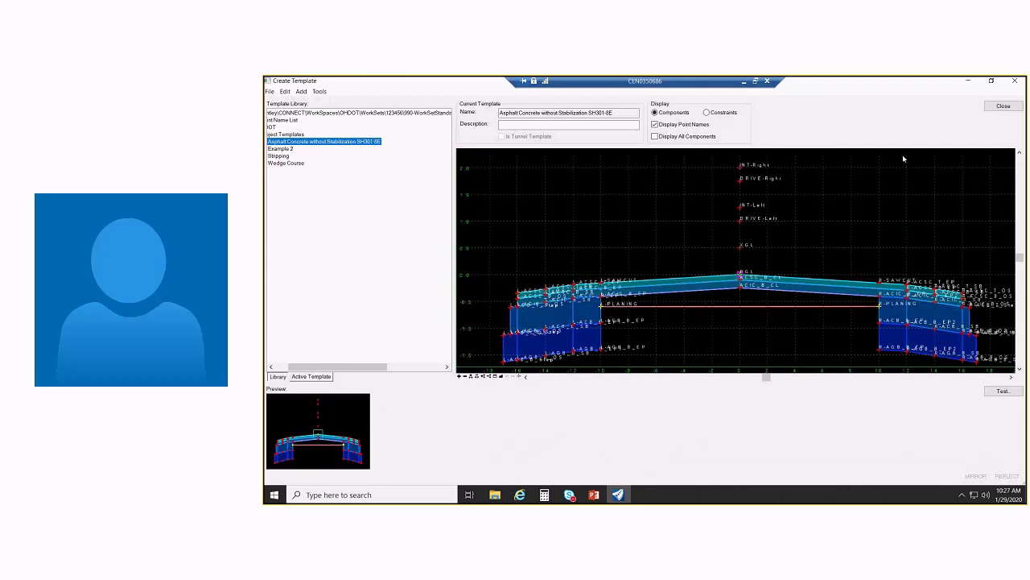
pyautogui.click(1003, 105)
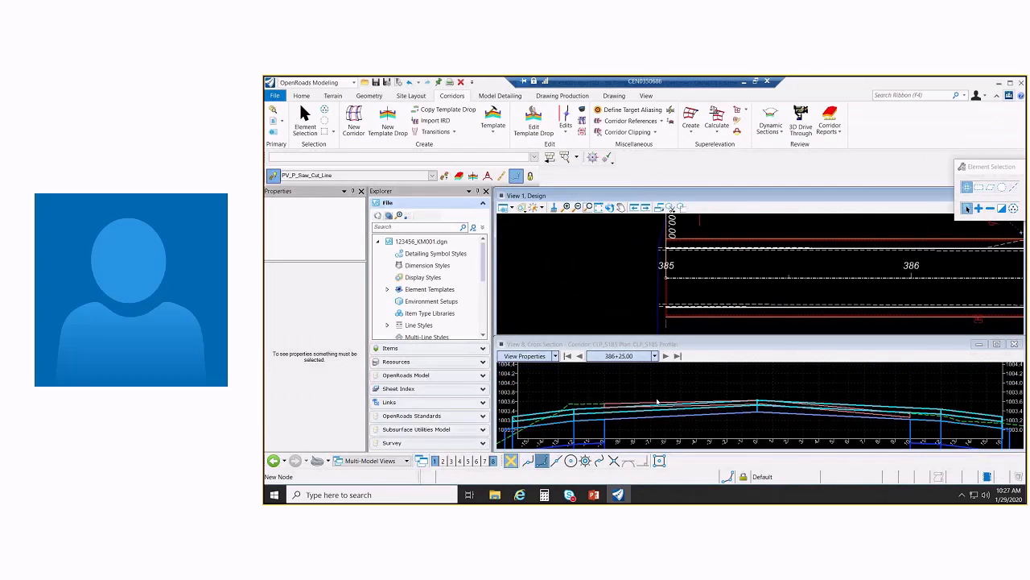
# Turn off Use Active Profile for the corridor and assign PGL_CLX_S185 as its profile
pyautogui.scroll(-1, 616, 284)
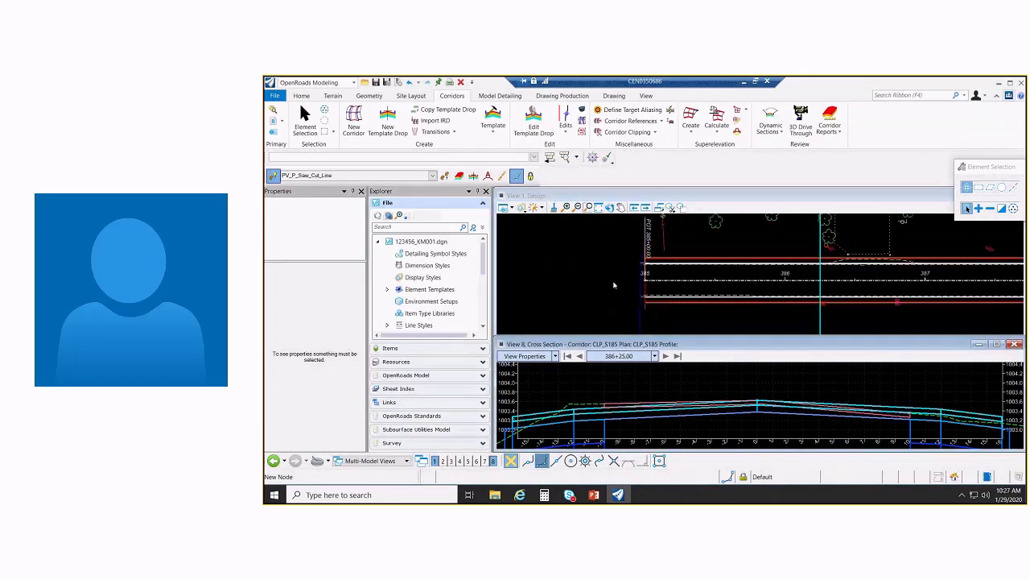
pyautogui.click(614, 285)
pyautogui.click(646, 308)
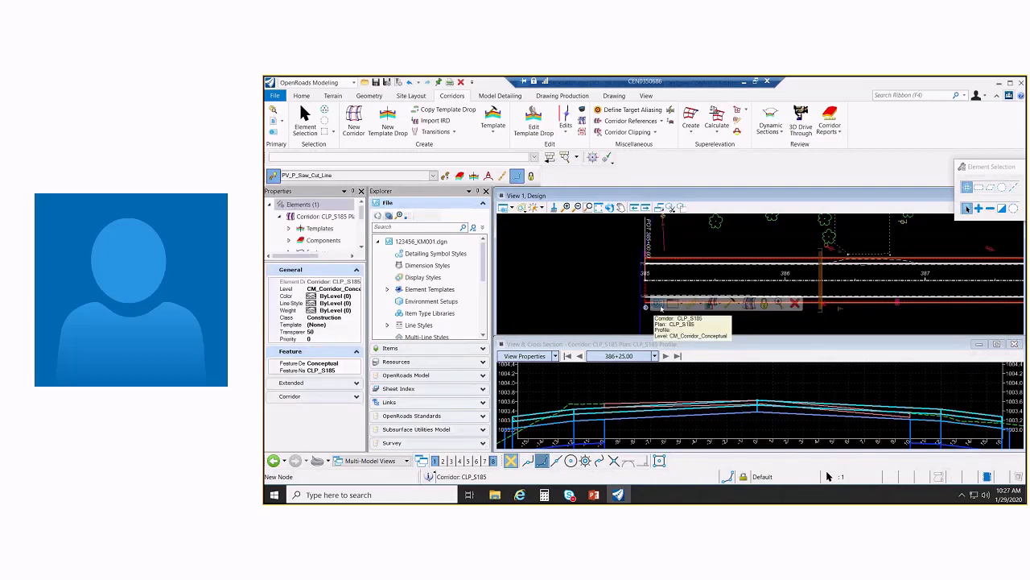
pyautogui.click(661, 305)
pyautogui.click(778, 312)
pyautogui.click(747, 319)
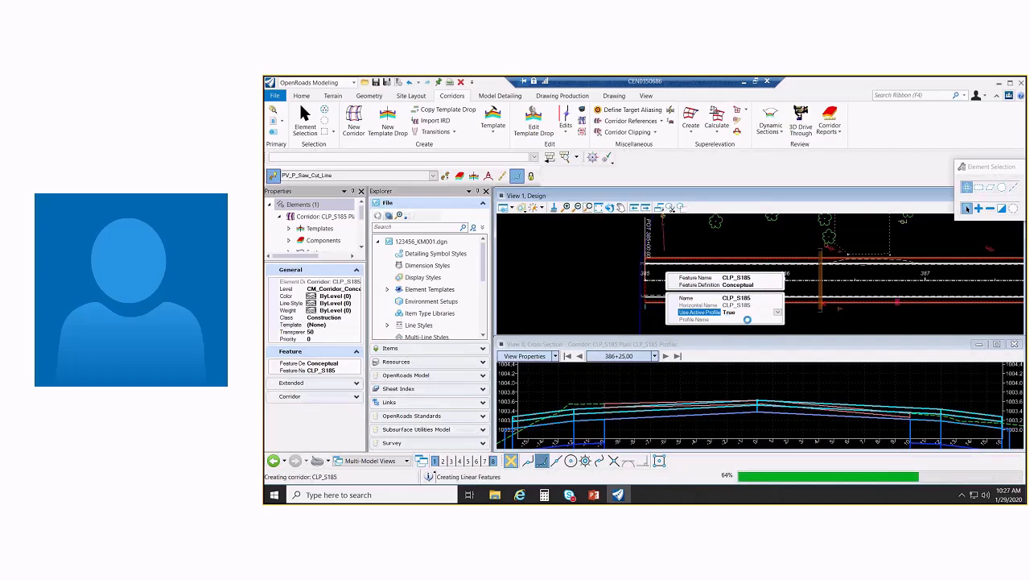
pyautogui.click(779, 320)
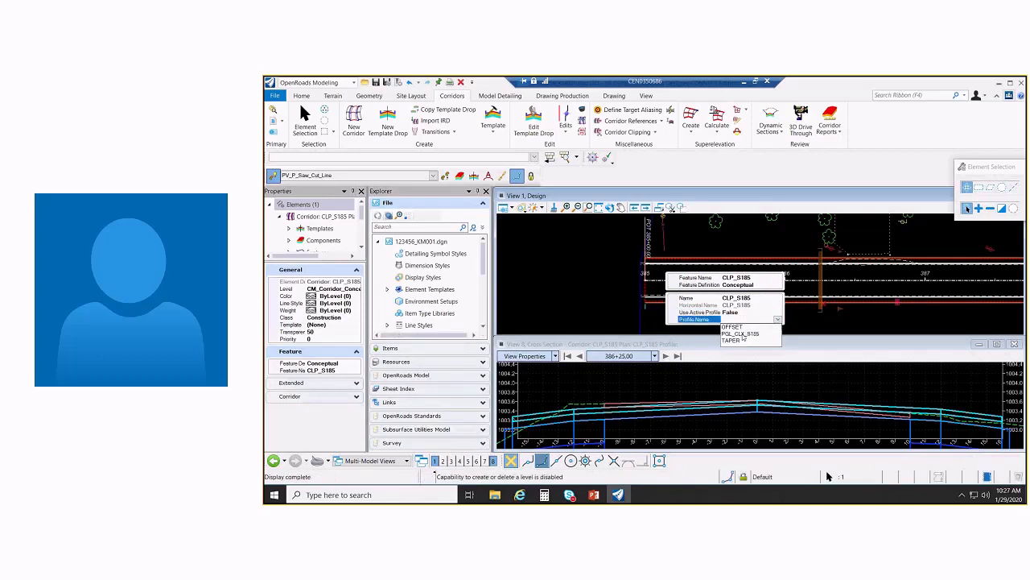
pyautogui.click(743, 338)
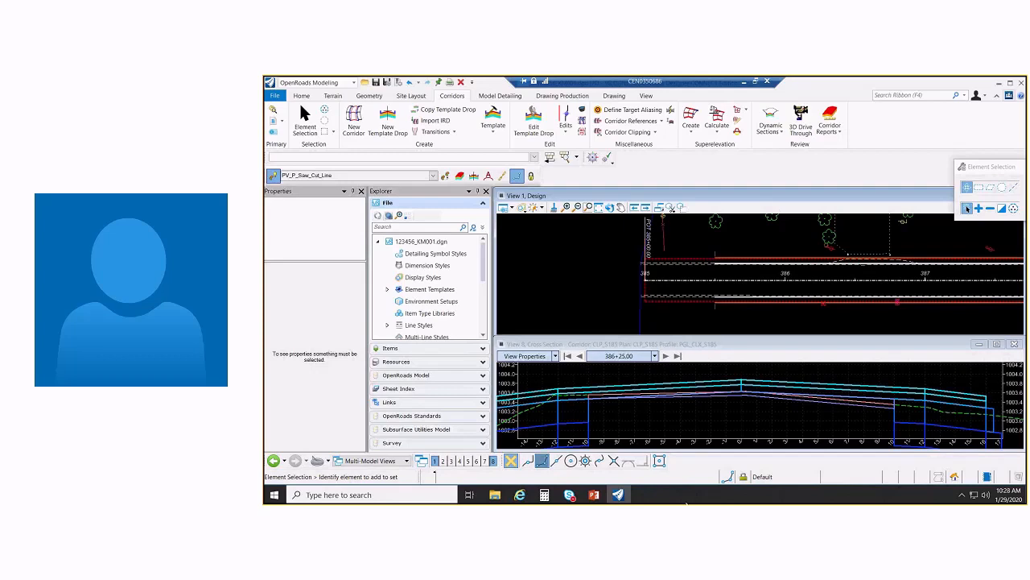
# Switch to PowerPoint to review the Example 3 widening and resurfacing requirements, and return to OpenRoads to check the available corridor edits
pyautogui.click(595, 496)
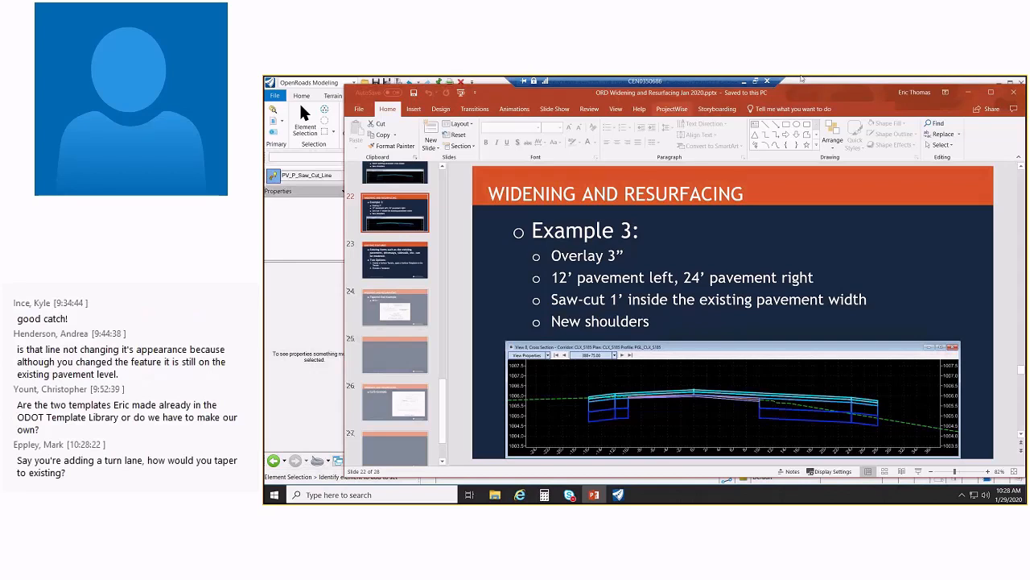
pyautogui.click(969, 93)
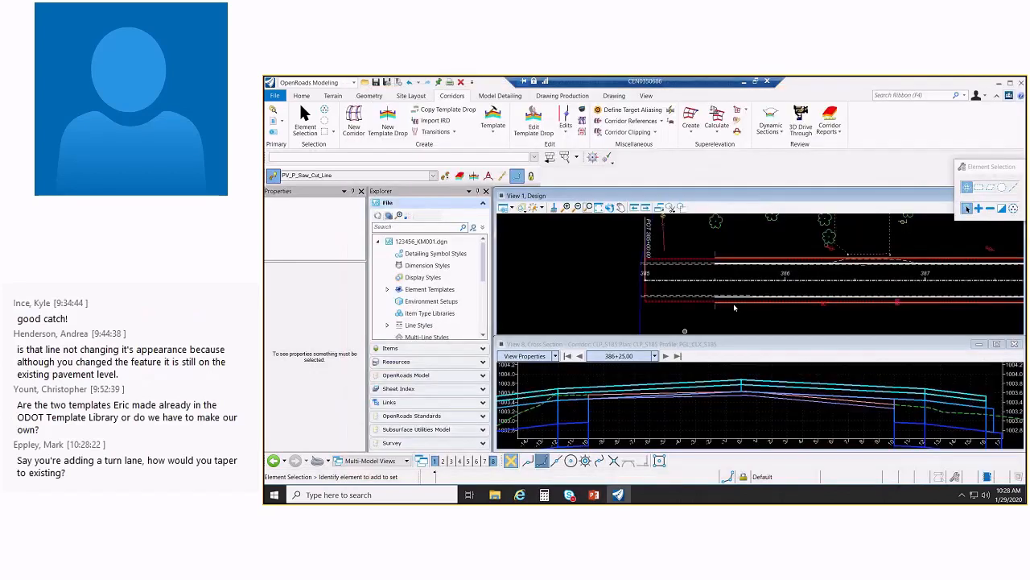
pyautogui.scroll(-2, 733, 303)
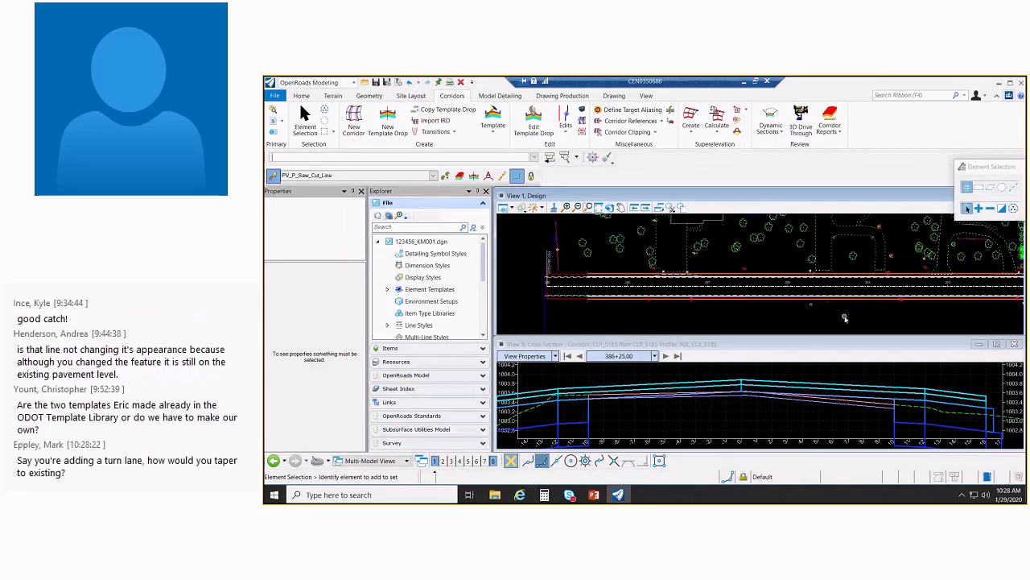
pyautogui.scroll(3, 741, 267)
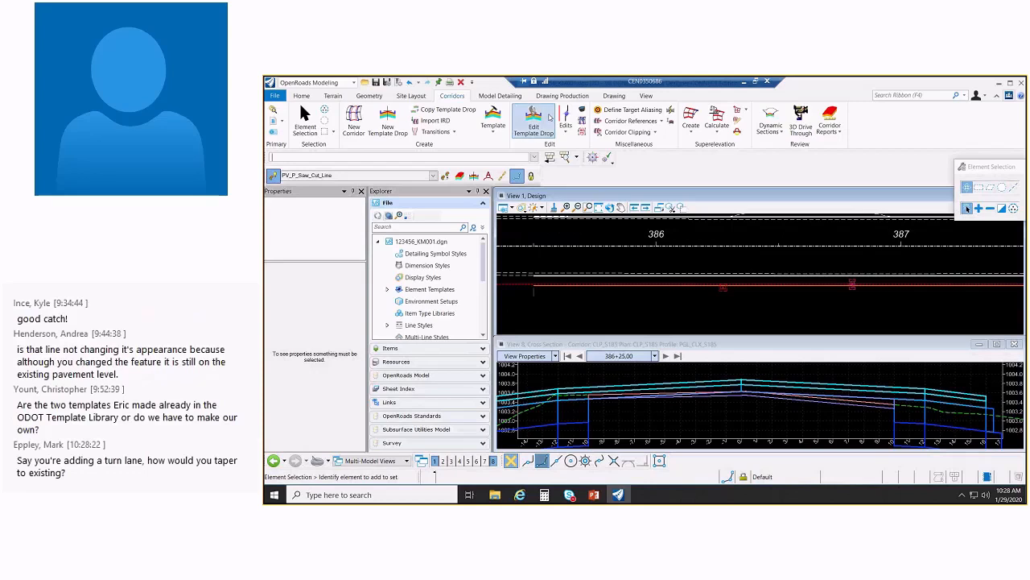
pyautogui.click(565, 125)
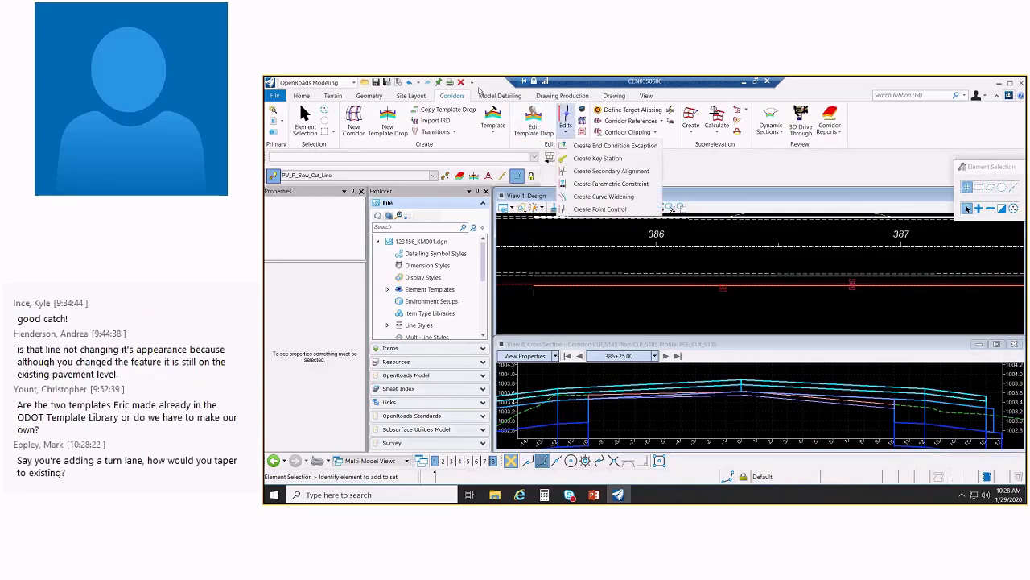
# Open the Asphalt Concrete without Stabilization SH301-8E template for editing and inspect the constraints of point R-ACSC_T_EP
pyautogui.click(478, 90)
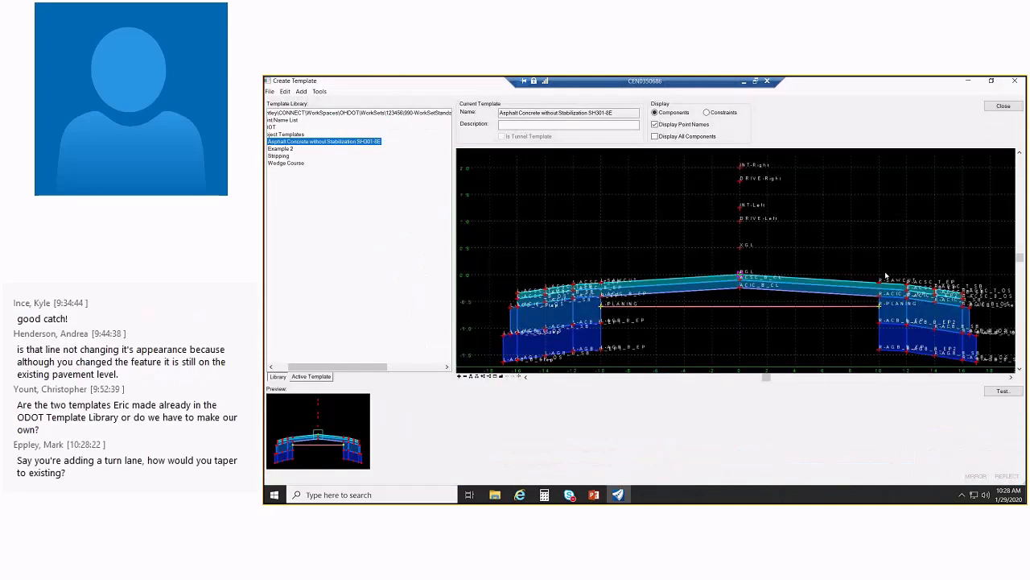
pyautogui.moveTo(886, 275); pyautogui.dragTo(857, 244, button='middle')
pyautogui.rightClick(858, 244)
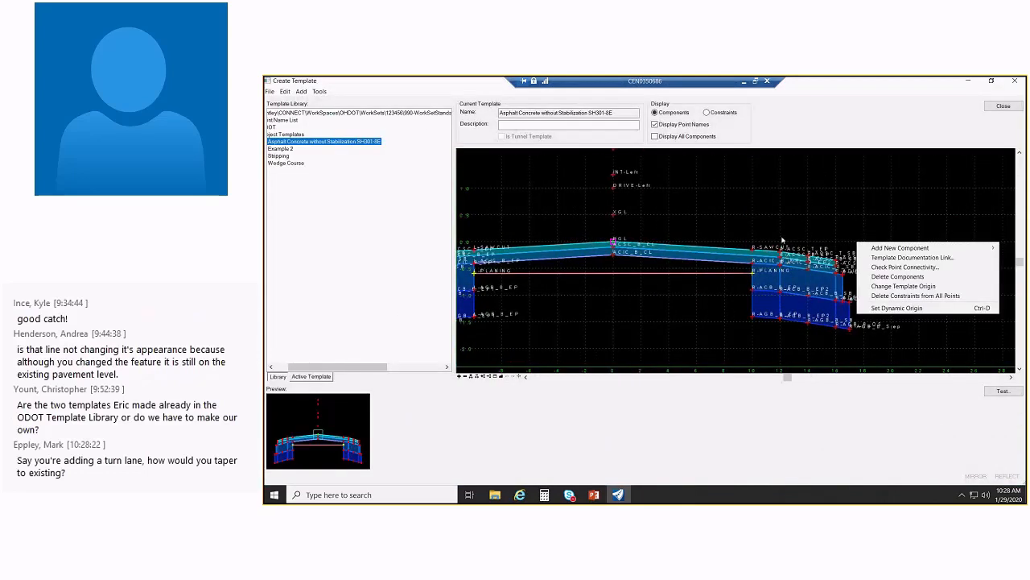
pyautogui.click(782, 242)
pyautogui.scroll(2, 781, 248)
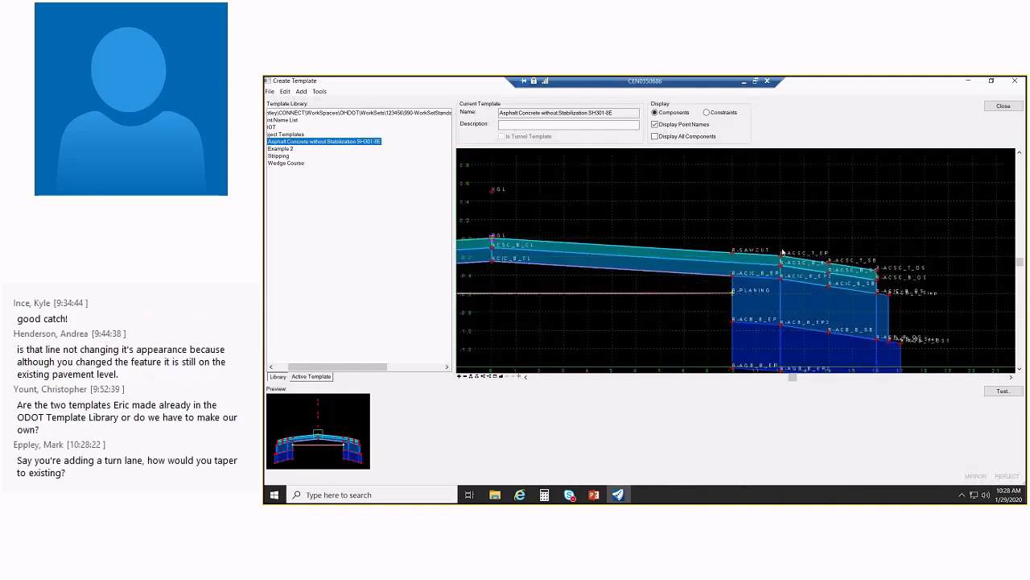
pyautogui.scroll(1, 782, 252)
pyautogui.doubleClick(780, 254)
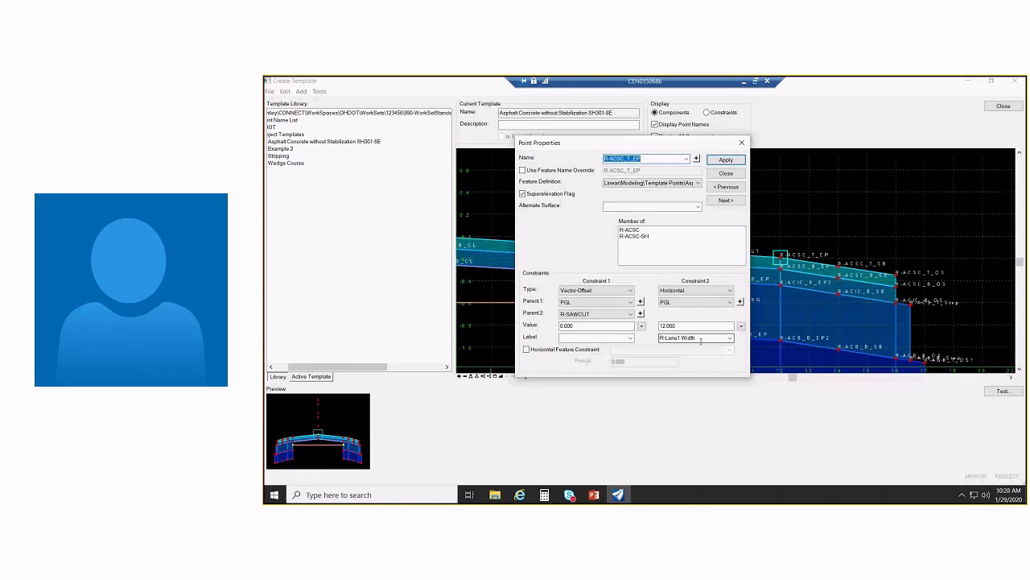
pyautogui.click(726, 173)
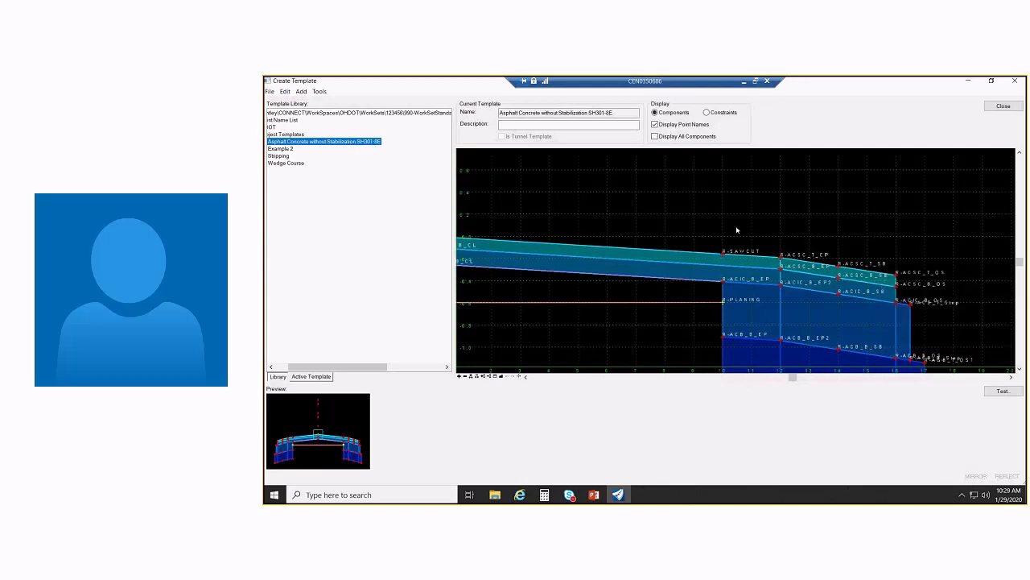
# Label the horizontal constraint of template point L-ACSC_T_EP as L-Lane Width
pyautogui.scroll(-1, 736, 230)
pyautogui.scroll(-1, 706, 219)
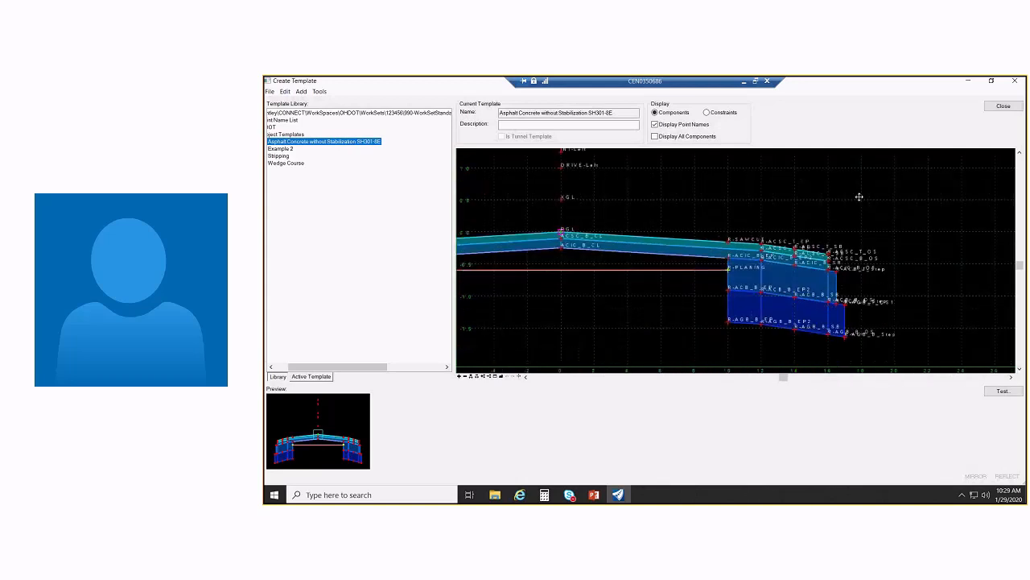
pyautogui.moveTo(859, 197); pyautogui.dragTo(962, 198, button='middle')
pyautogui.rightClick(623, 208)
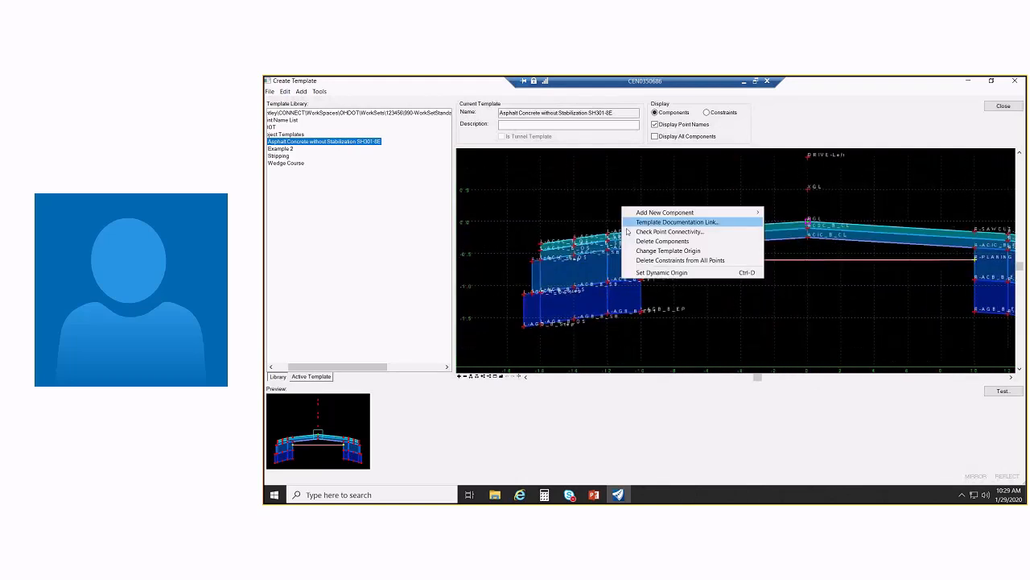
pyautogui.click(609, 233)
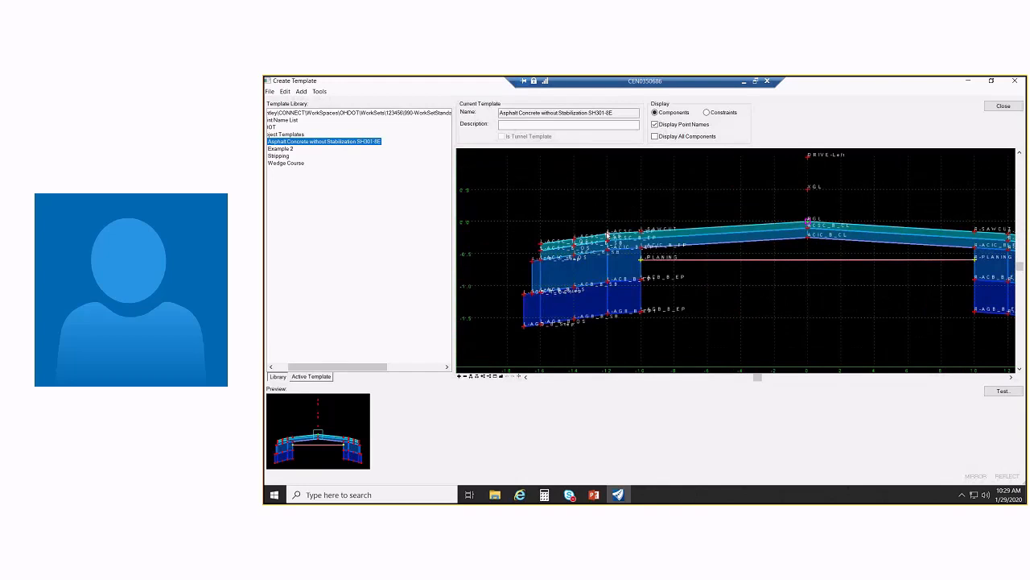
pyautogui.doubleClick(608, 233)
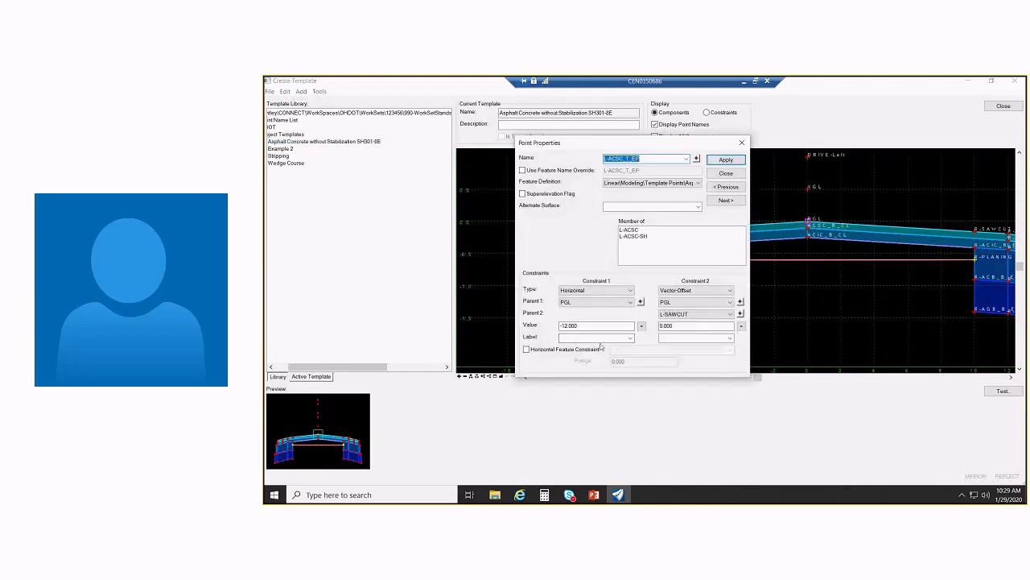
pyautogui.click(630, 338)
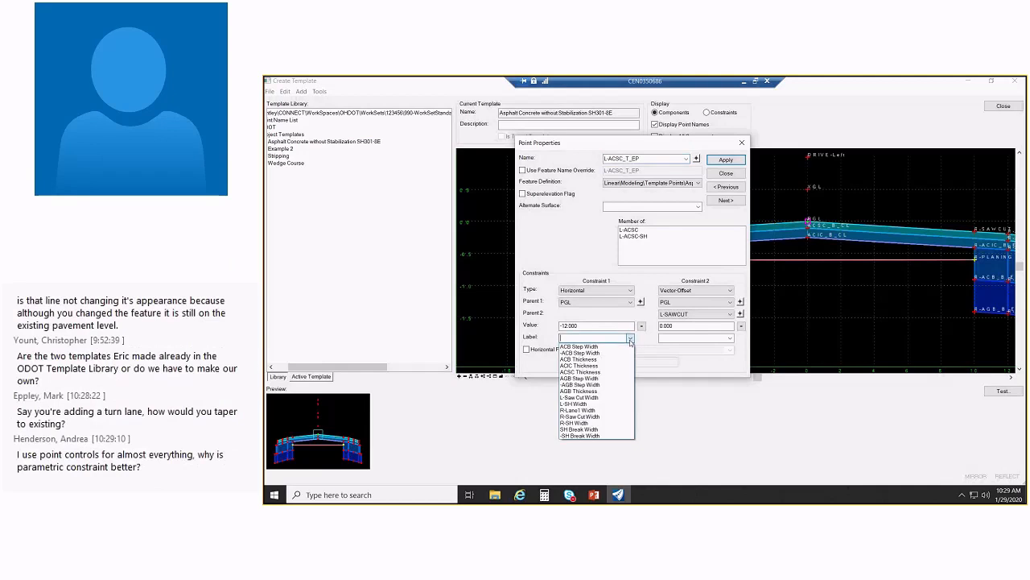
pyautogui.write('L')
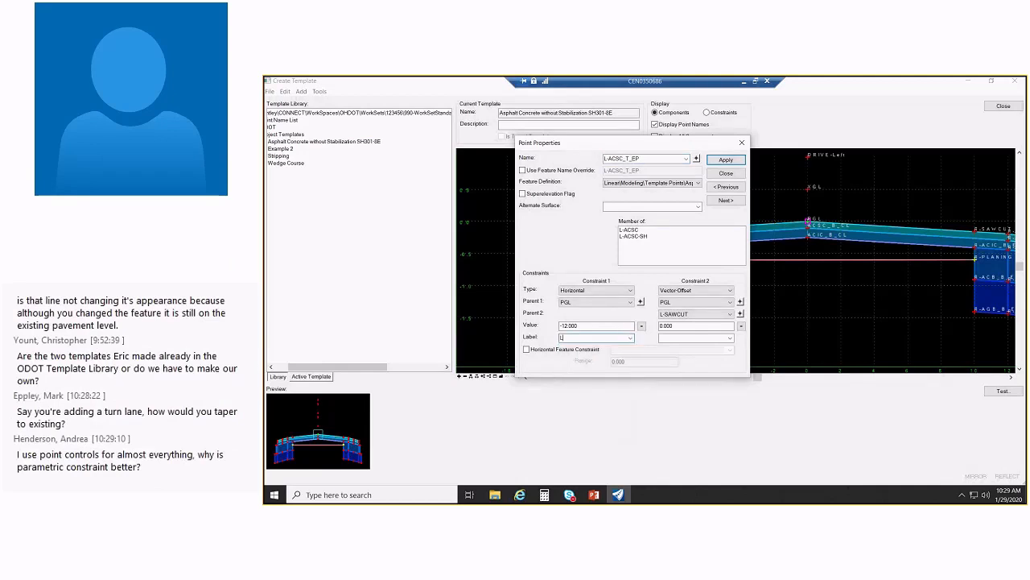
pyautogui.write('-Lane Width')
pyautogui.press('Tab')
pyautogui.click(726, 173)
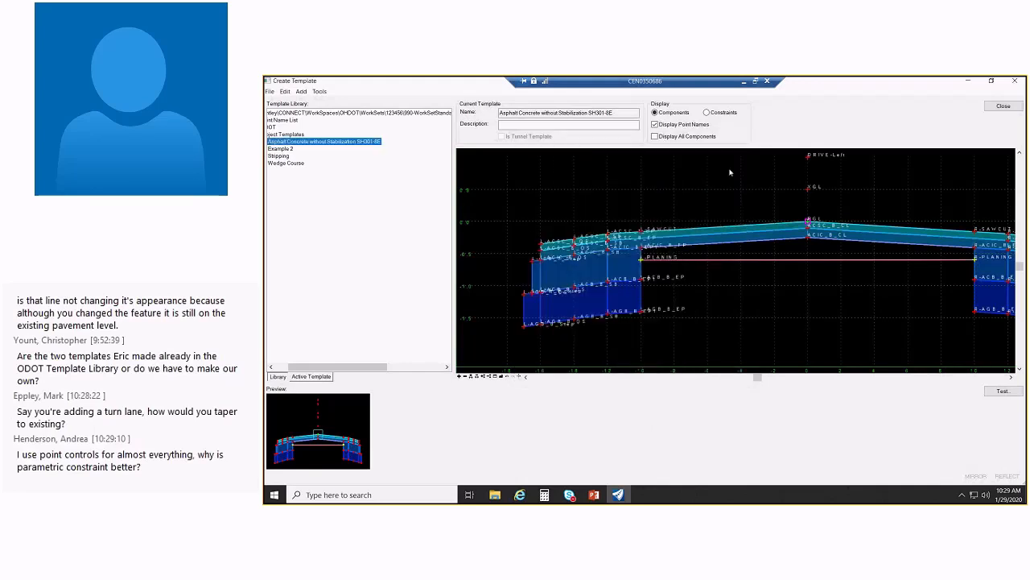
# Close the template editor and start a Create Parametric Constraint edit on the CLP_S185 corridor
pyautogui.click(1003, 105)
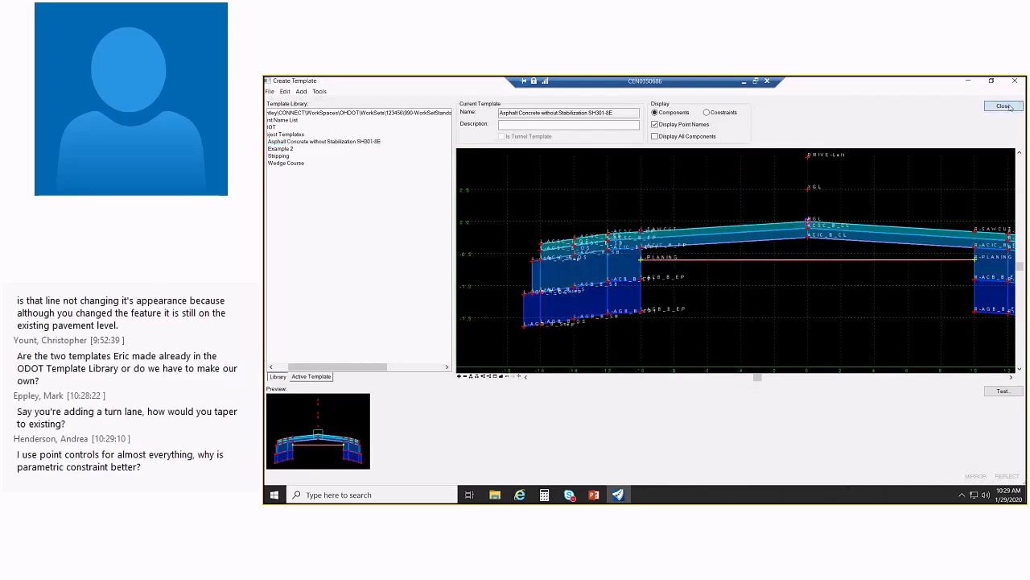
pyautogui.click(643, 325)
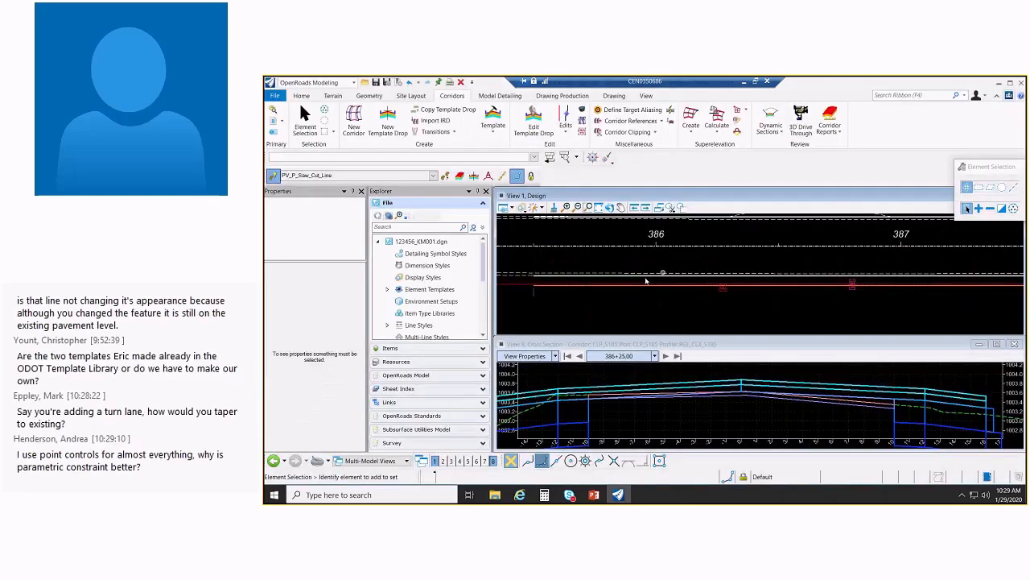
pyautogui.scroll(-2, 645, 281)
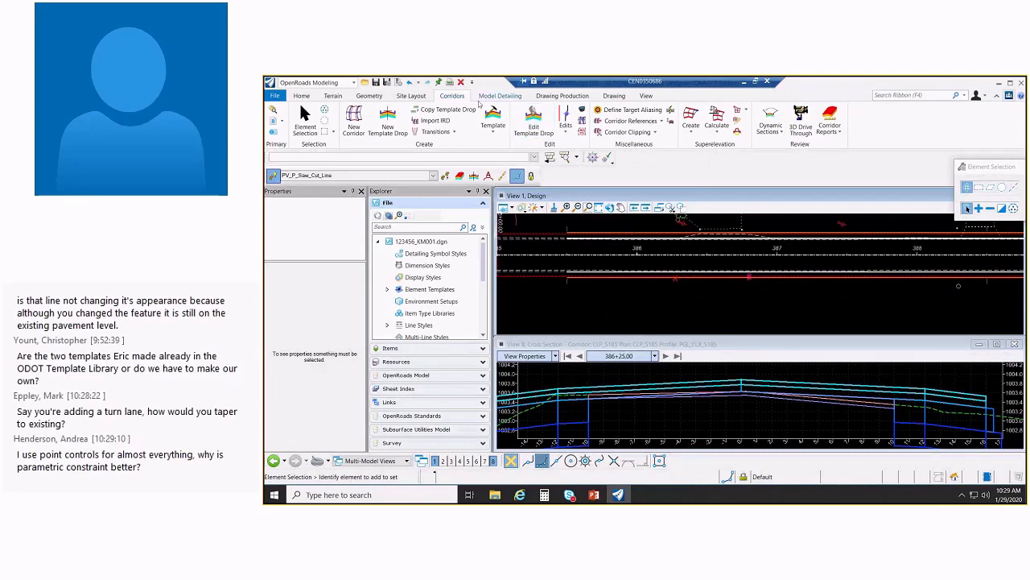
pyautogui.click(566, 125)
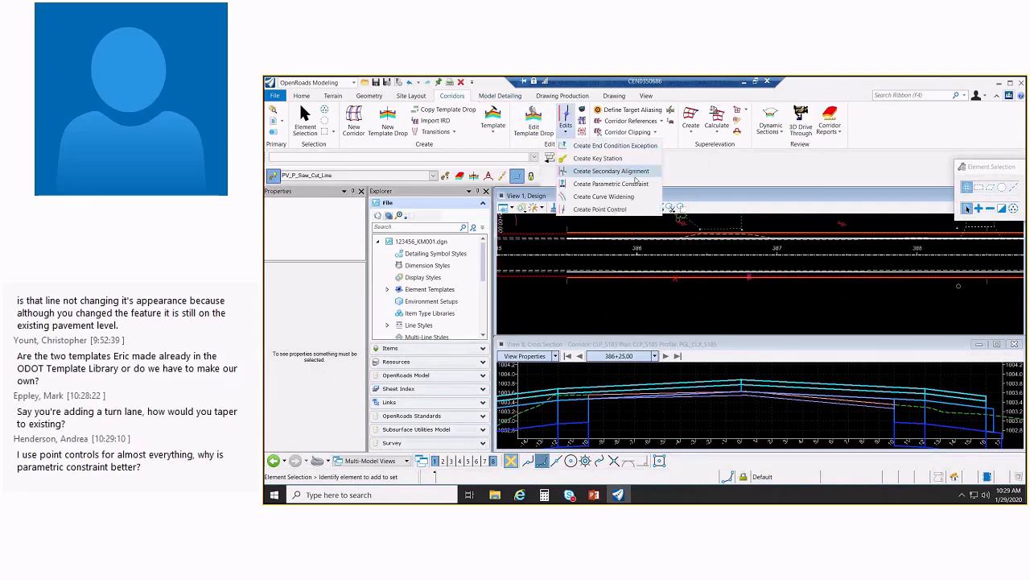
pyautogui.click(631, 185)
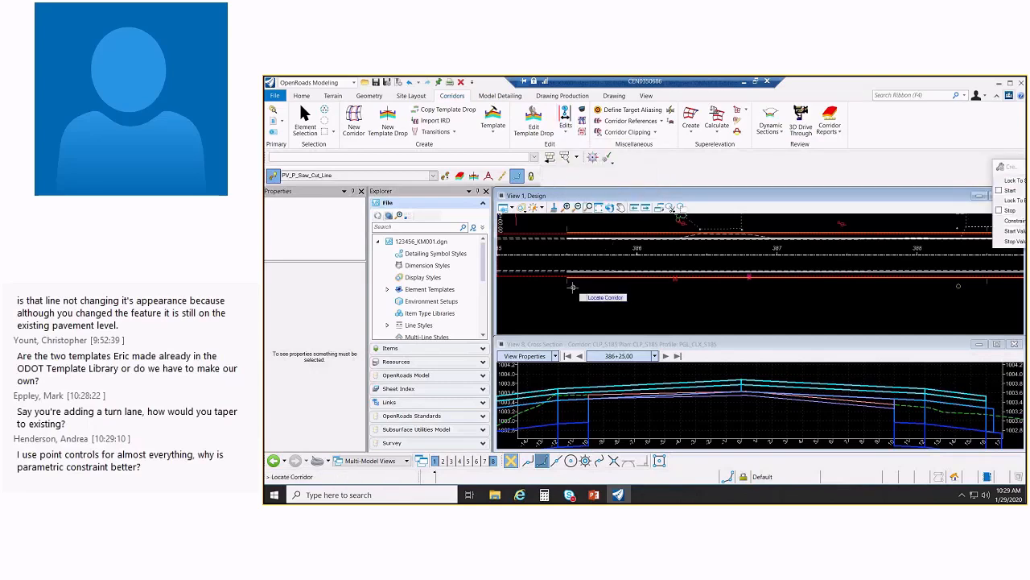
pyautogui.click(602, 288)
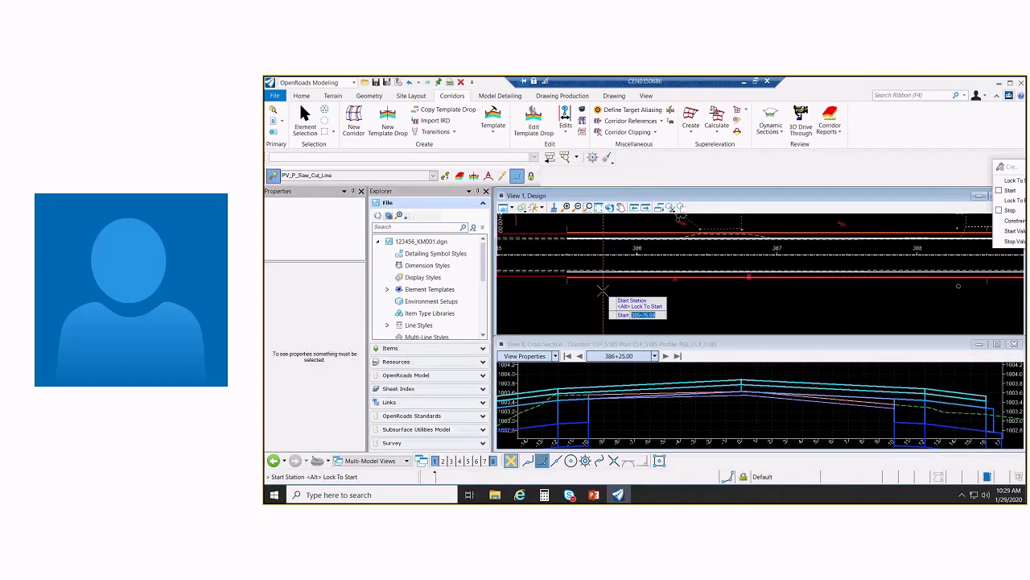
# Check the horizontal constraint label of point R-ACSC_T_EP in the Asphalt Concrete without Stabilization SH301-8E template
pyautogui.click(492, 118)
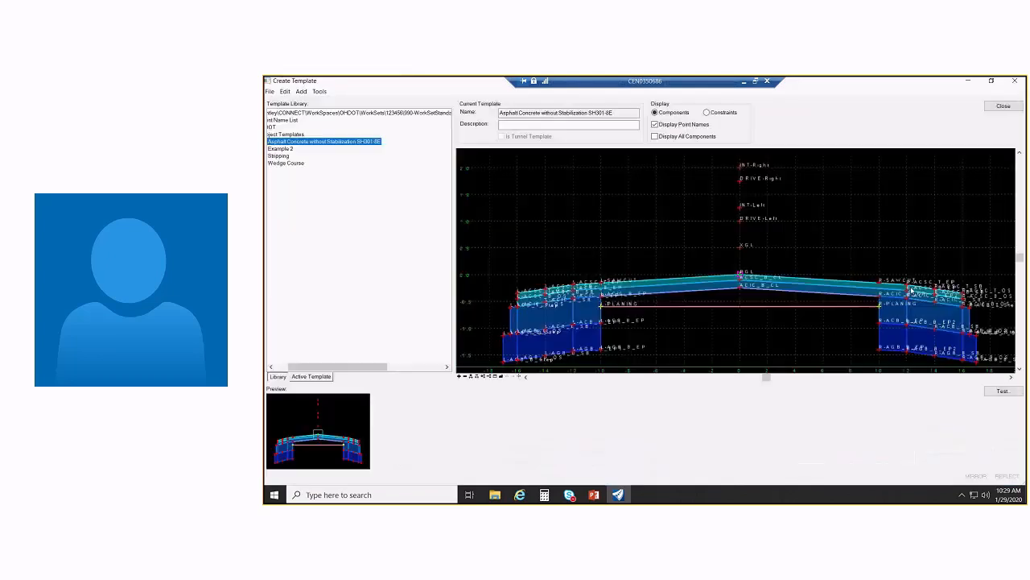
pyautogui.doubleClick(908, 284)
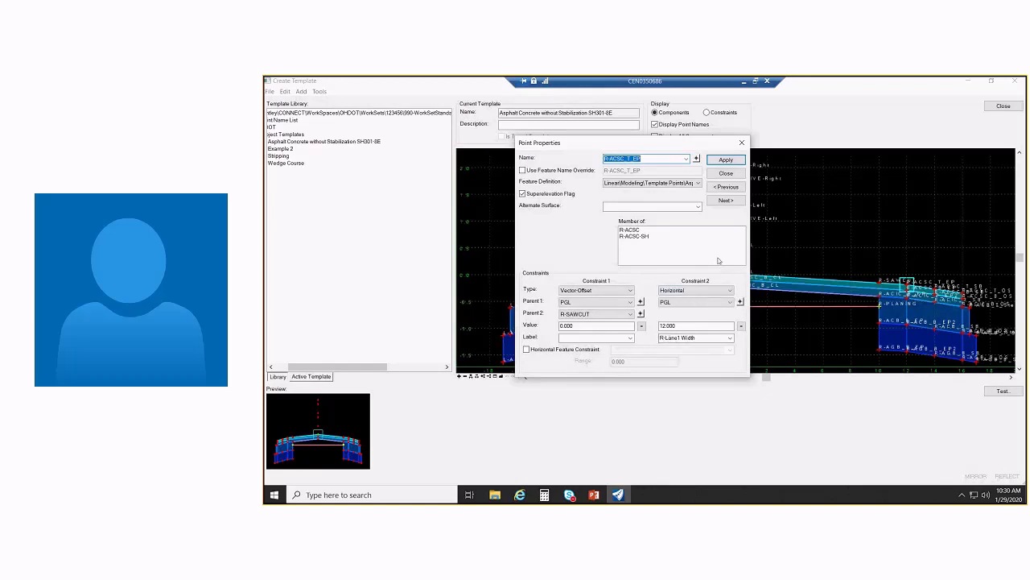
pyautogui.click(726, 173)
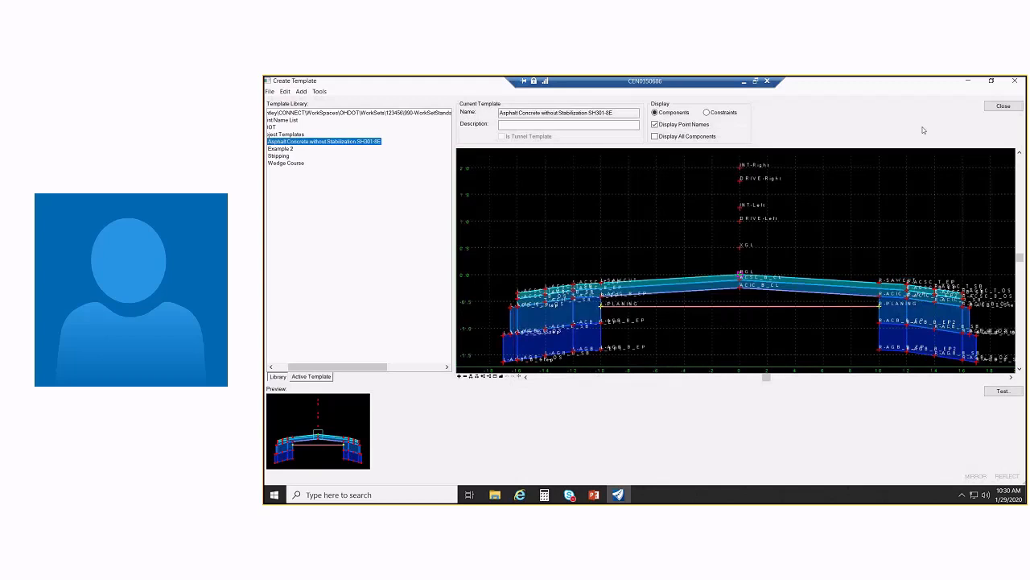
pyautogui.click(1003, 106)
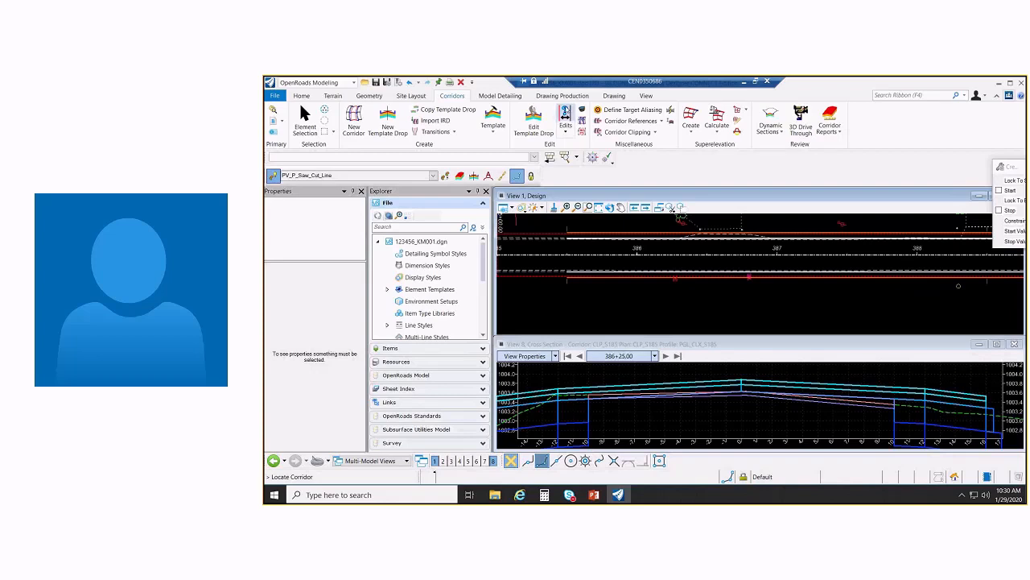
# Select the CLP_S185 corridor for the parametric constraint and set its range from station 386+00.00 to 387+00.00
pyautogui.moveTo(1010, 167); pyautogui.dragTo(840, 159)
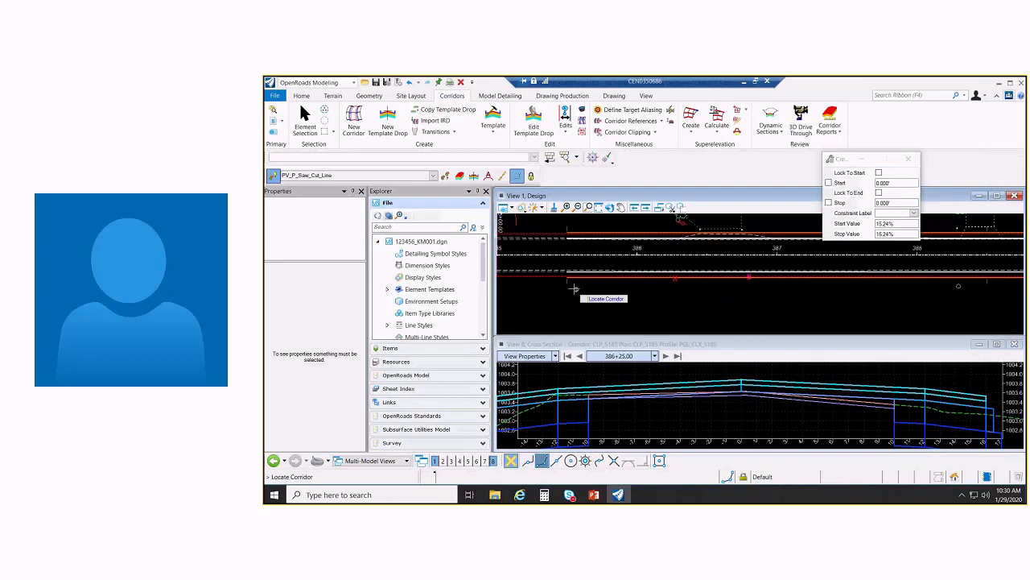
pyautogui.click(613, 290)
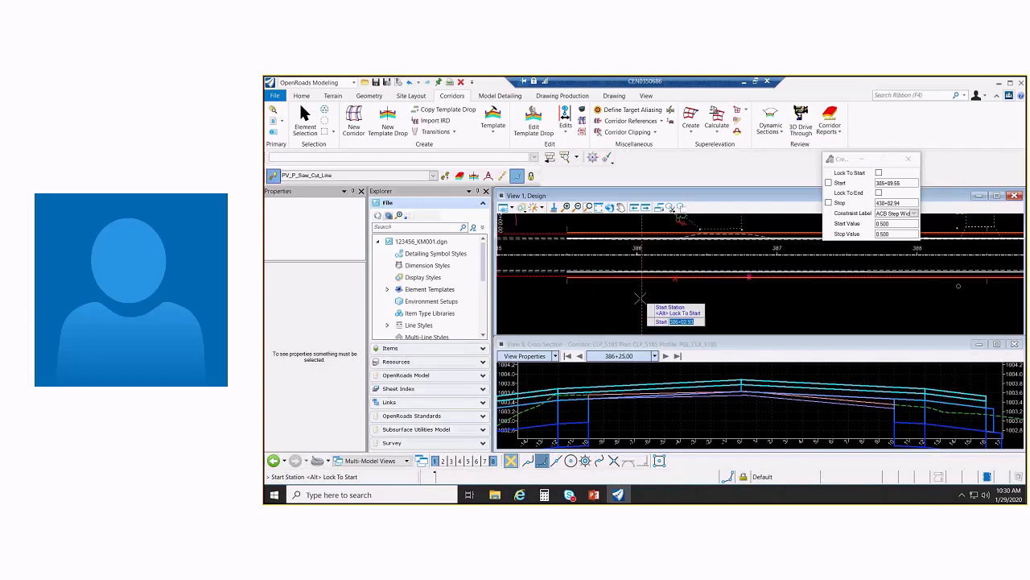
pyautogui.write('38600')
pyautogui.press('Return')
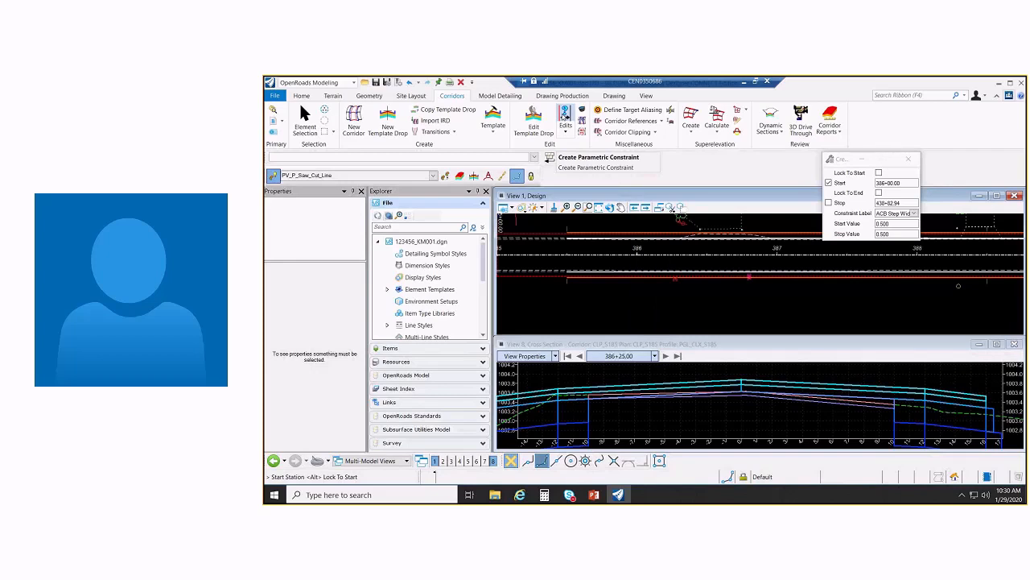
pyautogui.click(666, 300)
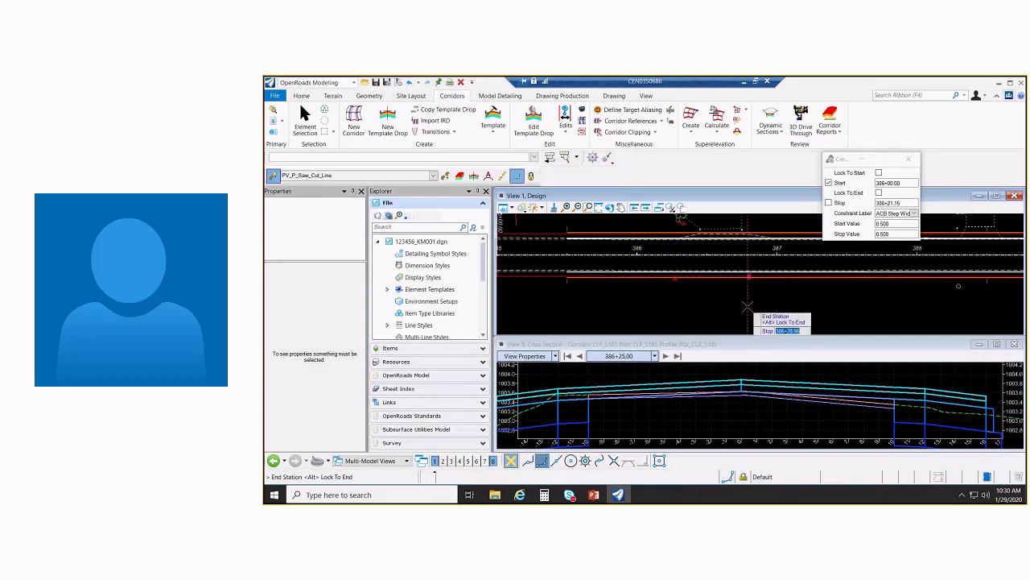
pyautogui.write('387+00.00')
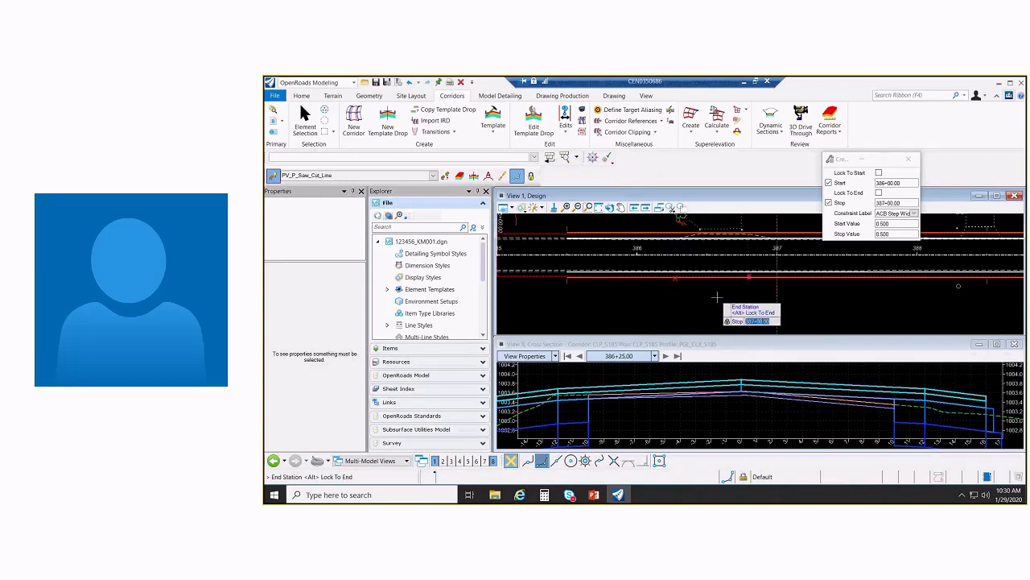
pyautogui.click(717, 298)
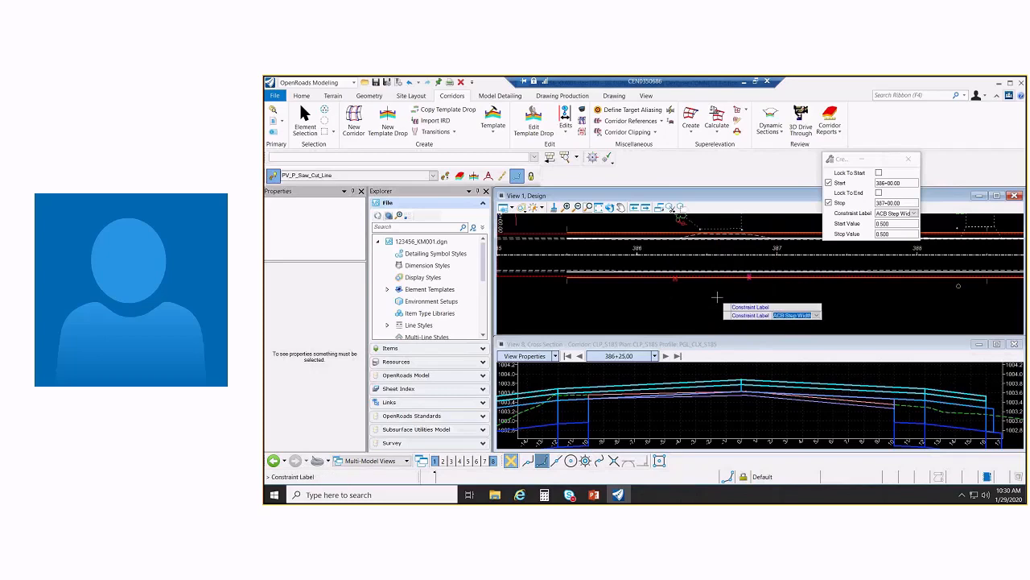
# Constrain R-Lane1 Width over this range with a start value of 12 and a stop value of 24
pyautogui.click(915, 213)
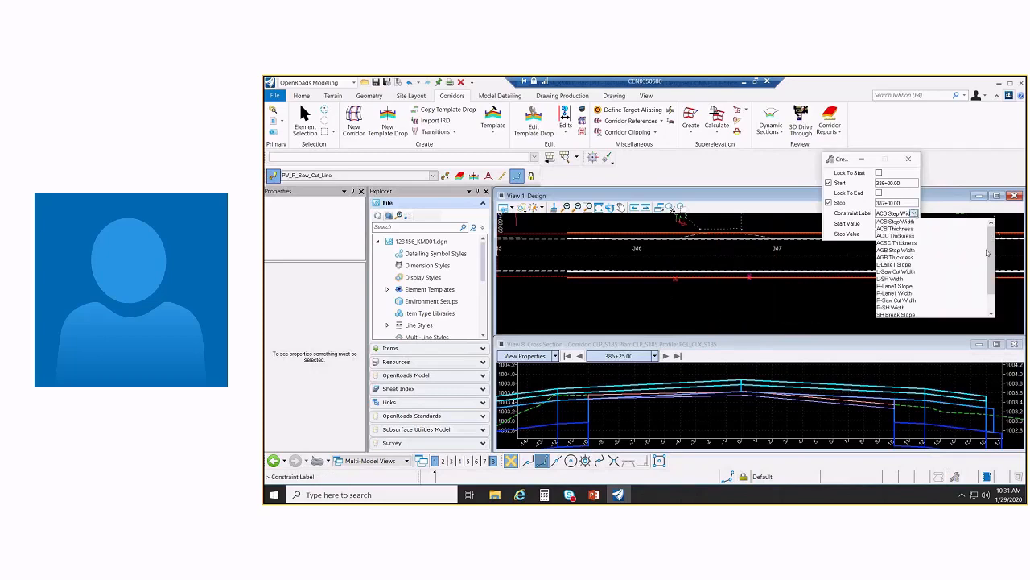
pyautogui.scroll(-1, 914, 283)
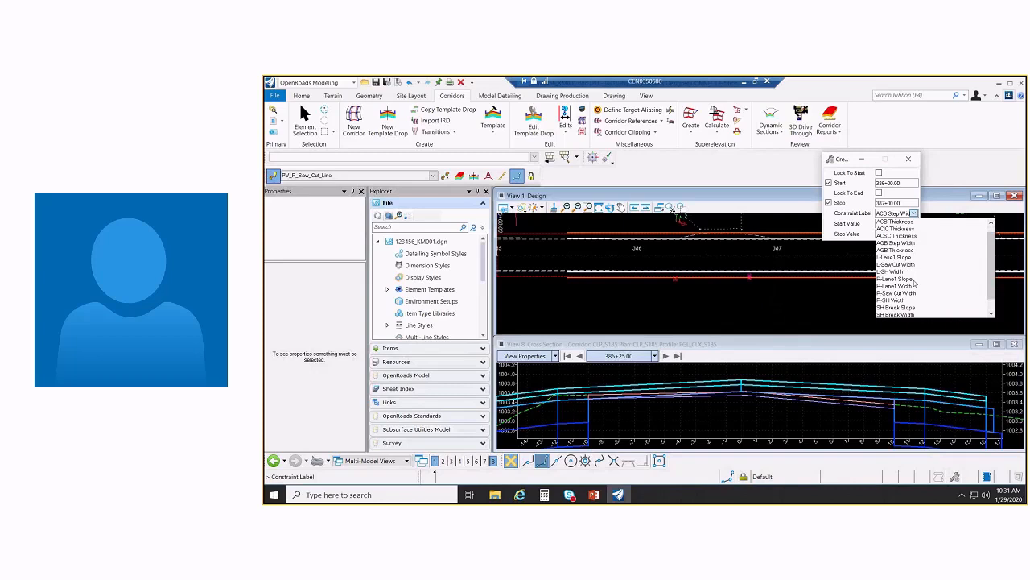
pyautogui.click(914, 286)
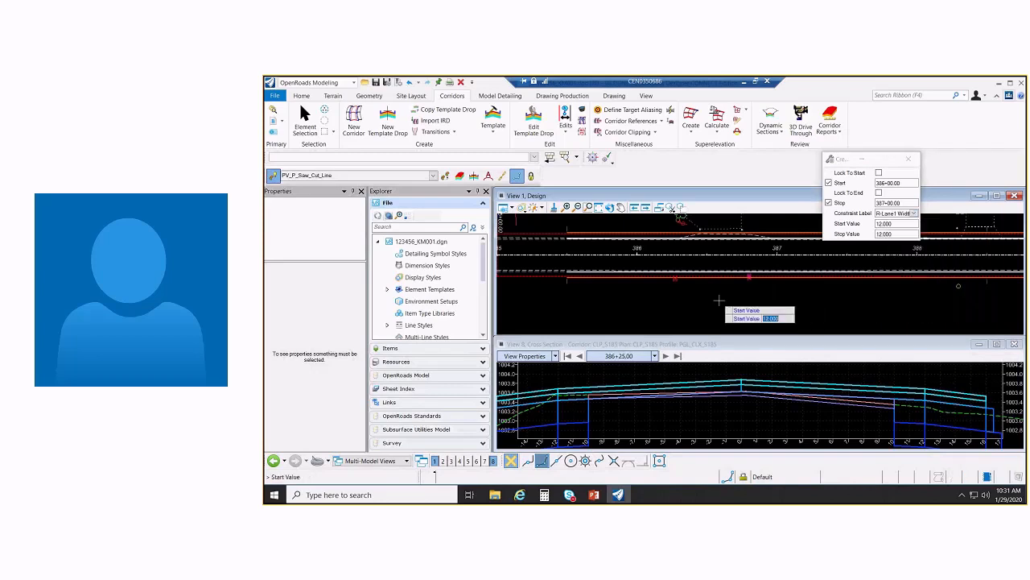
pyautogui.click(719, 301)
pyautogui.write('24')
pyautogui.press('Return')
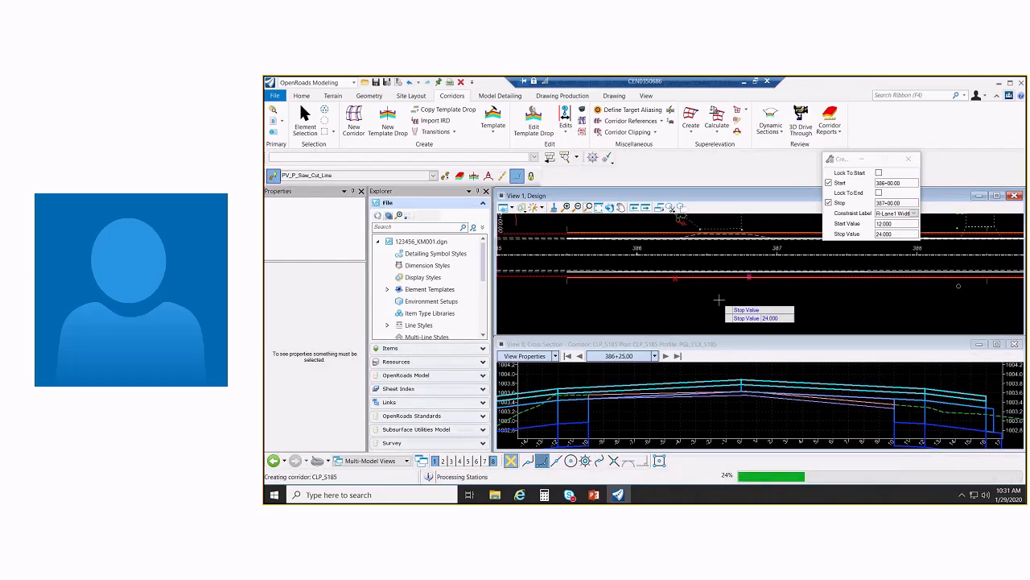
pyautogui.click(719, 301)
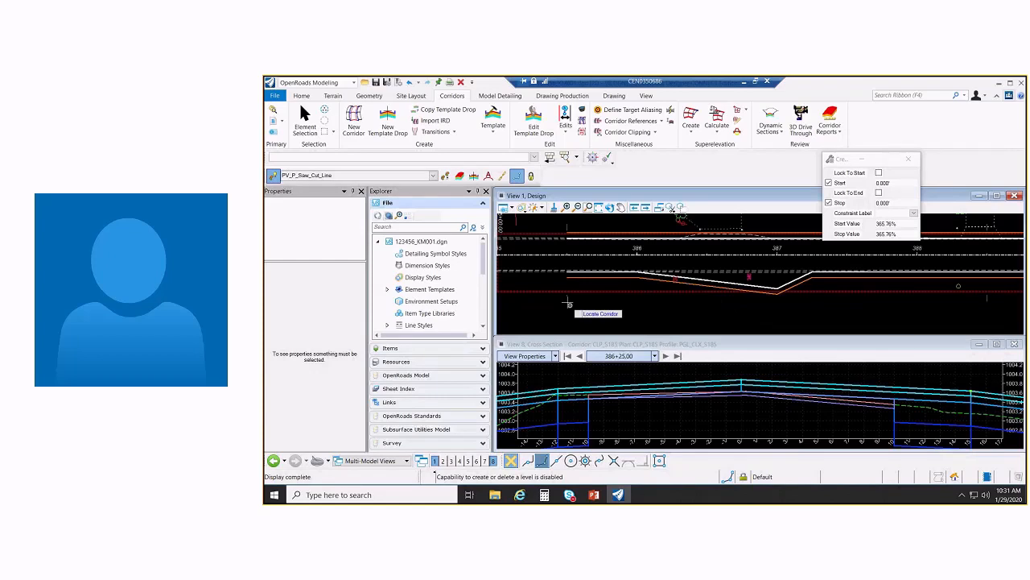
# Define a second parametric constraint range on the corridor, starting at station 387+00.00 and locked to the corridor end
pyautogui.click(615, 302)
pyautogui.write('387+00.00')
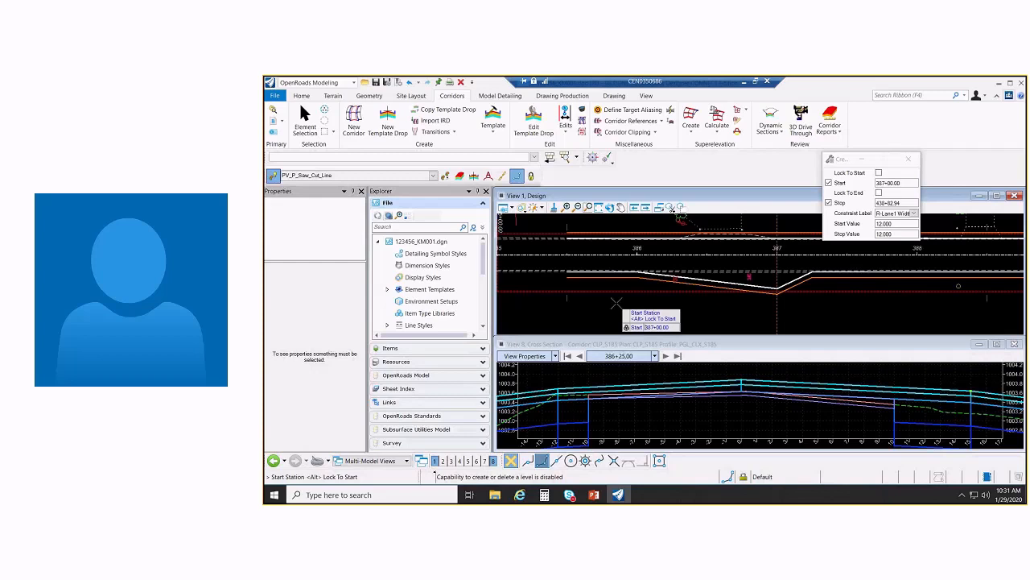
pyautogui.press('Return')
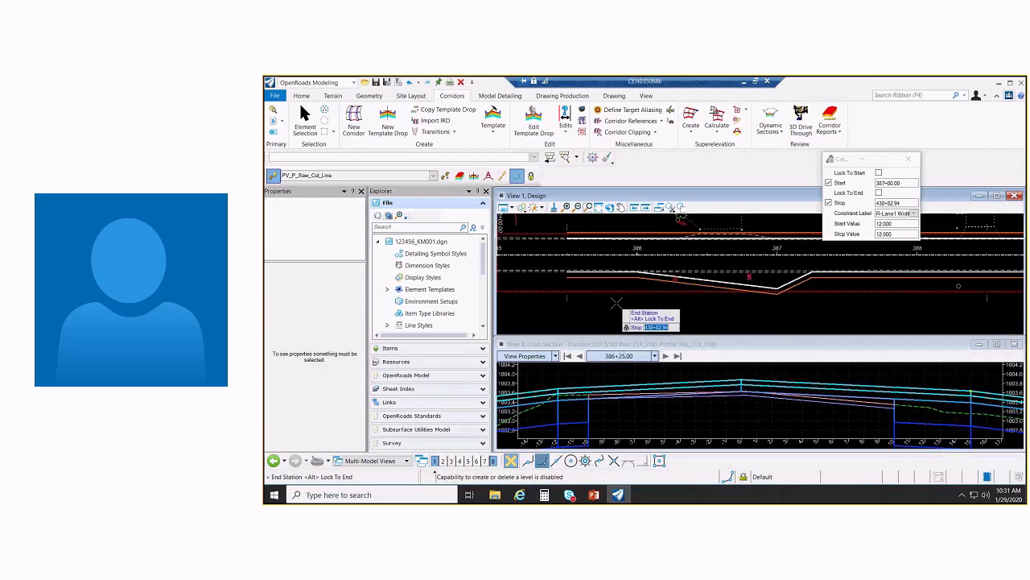
pyautogui.press('alt')
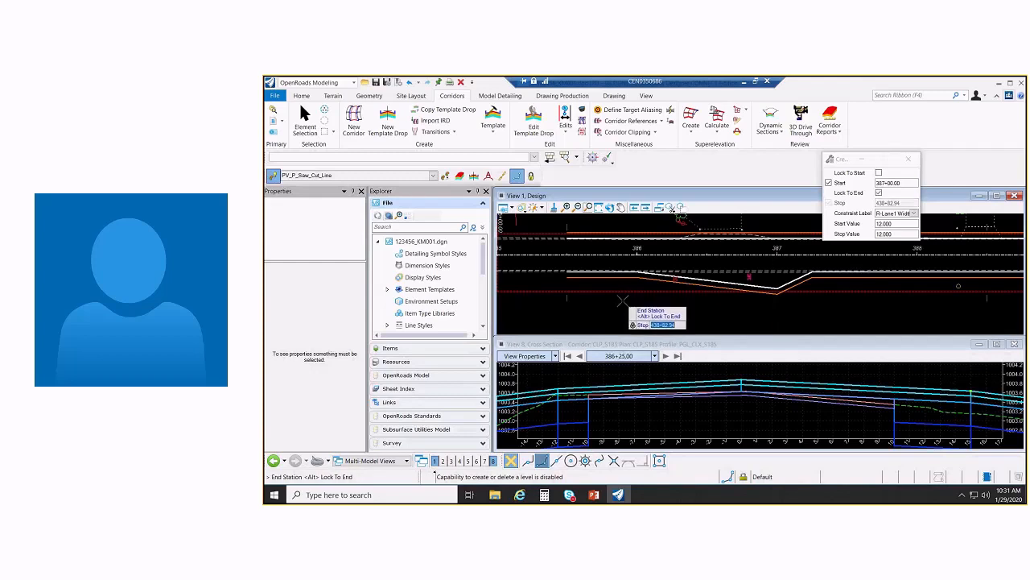
pyautogui.press('alt')
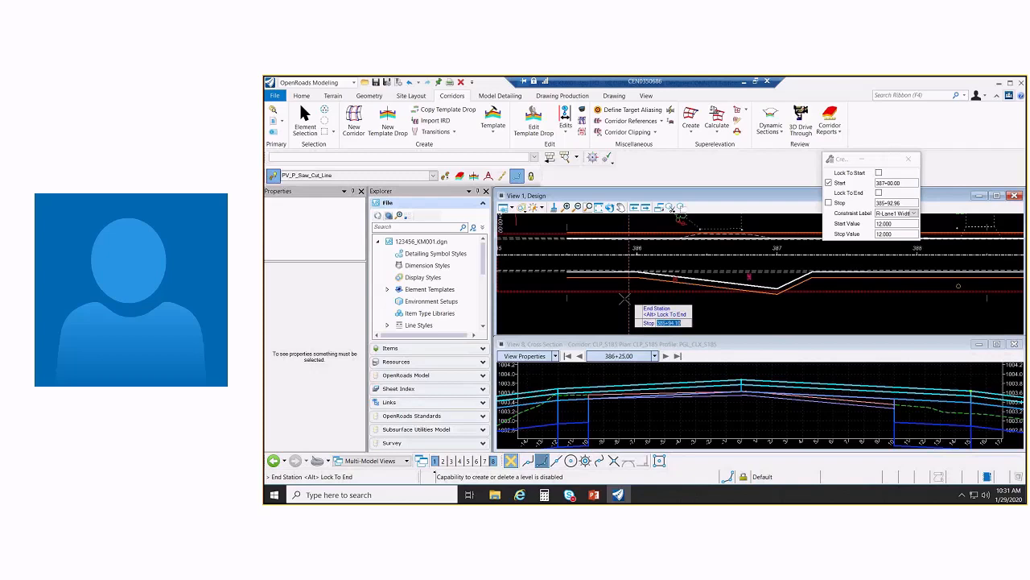
pyautogui.press('alt')
pyautogui.press('Return')
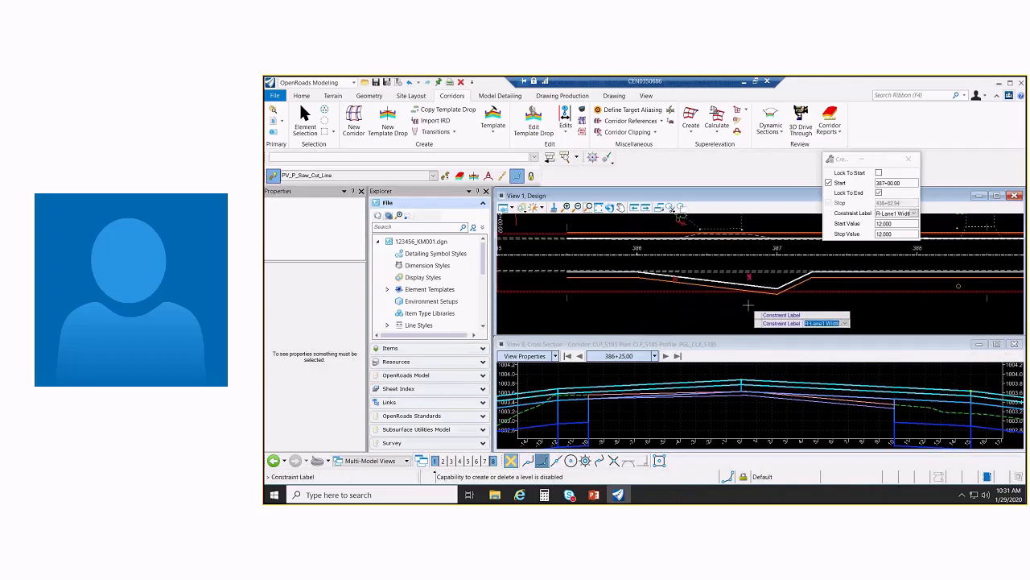
# Hold R-Lane1 Width at 24 for both the start and stop values of the second constraint
pyautogui.press('Return')
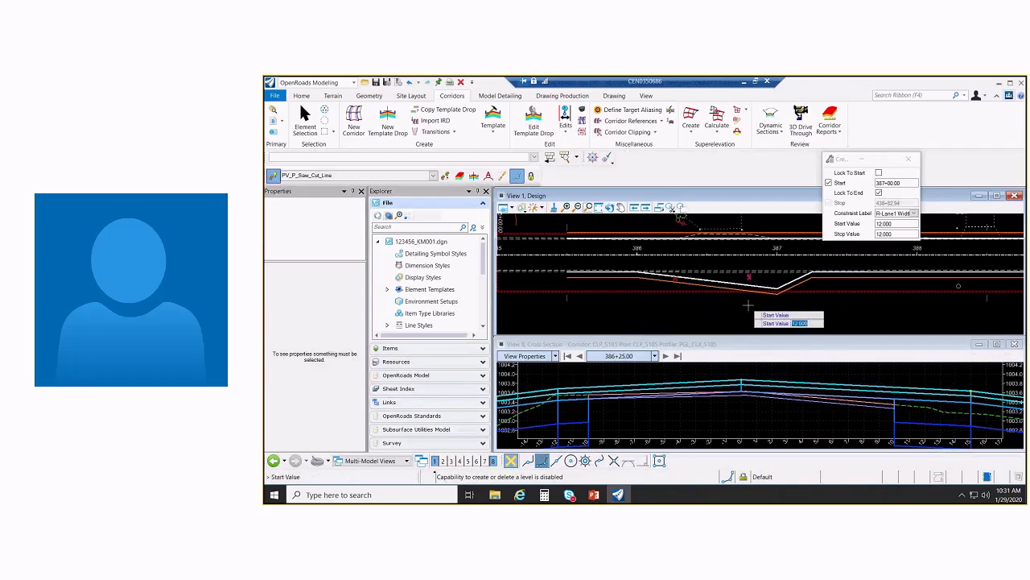
pyautogui.write('24')
pyautogui.press('Return')
pyautogui.write('24')
pyautogui.press('Return')
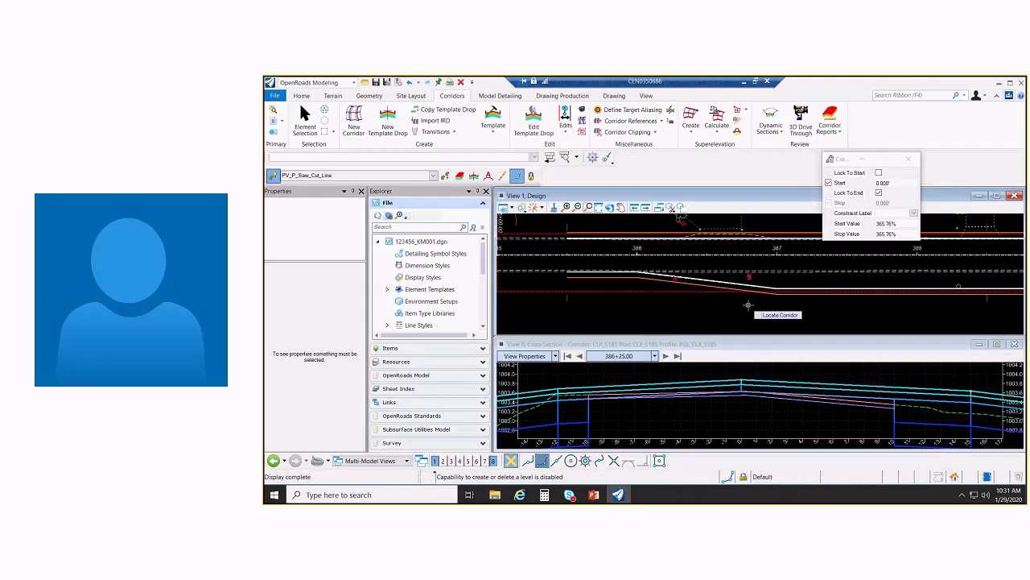
# Review the widened lane along the plan view and advance through the corridor cross sections past station 387+00
pyautogui.moveTo(748, 305); pyautogui.dragTo(498, 321, button='middle')
pyautogui.moveTo(867, 310); pyautogui.dragTo(662, 306, button='middle')
pyautogui.moveTo(903, 294); pyautogui.dragTo(641, 290, button='middle')
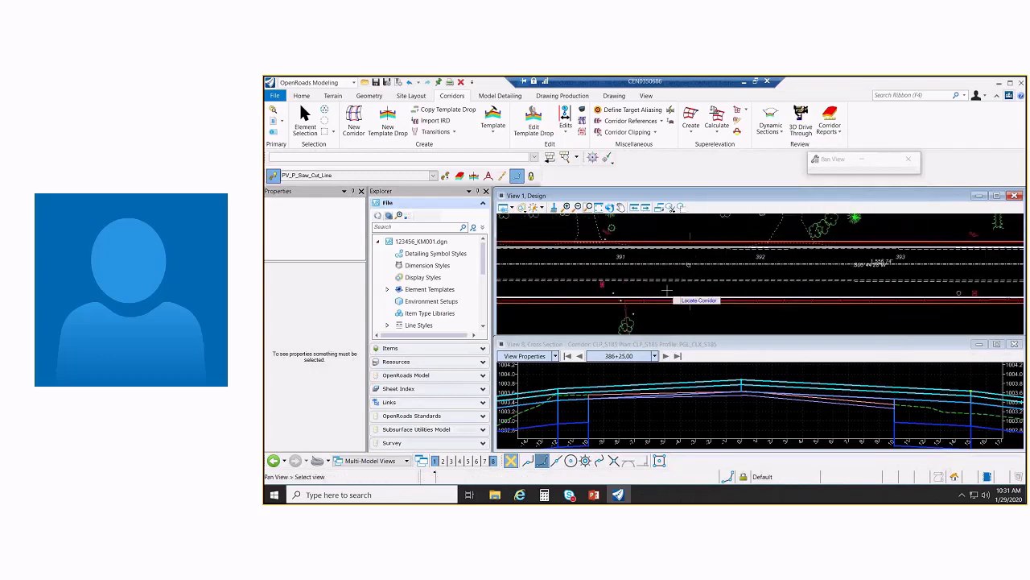
pyautogui.click(665, 356)
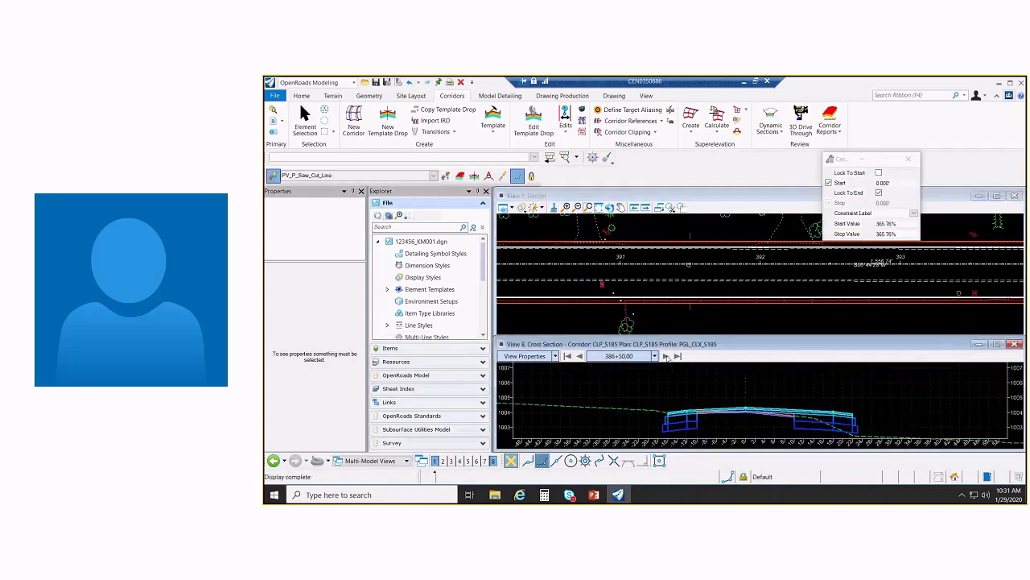
pyautogui.click(666, 356)
pyautogui.click(665, 356)
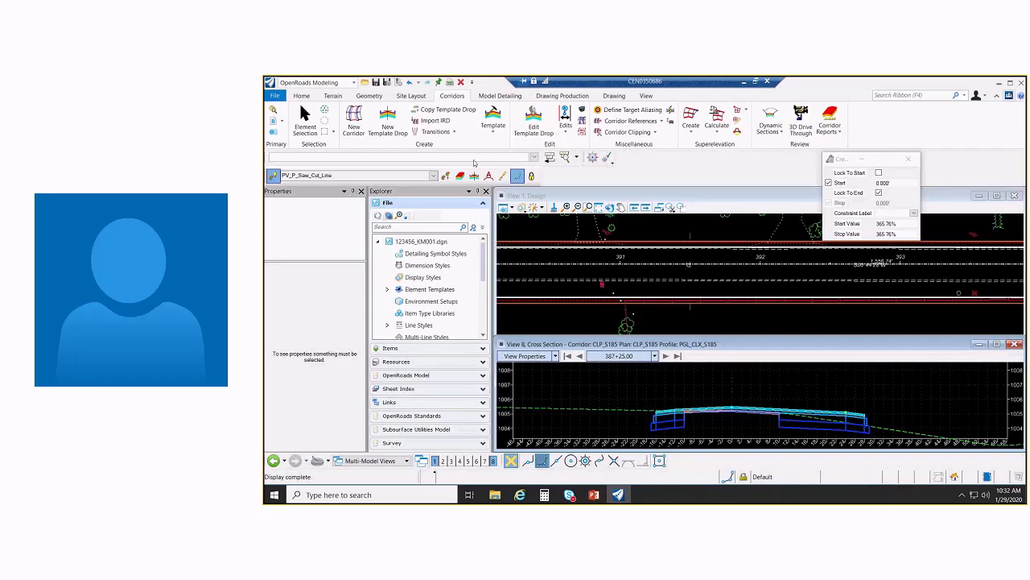
# Set the horizontal constraint of template point R-ACSC_T_EP to 24 and close the template editor without saving the change
pyautogui.click(494, 114)
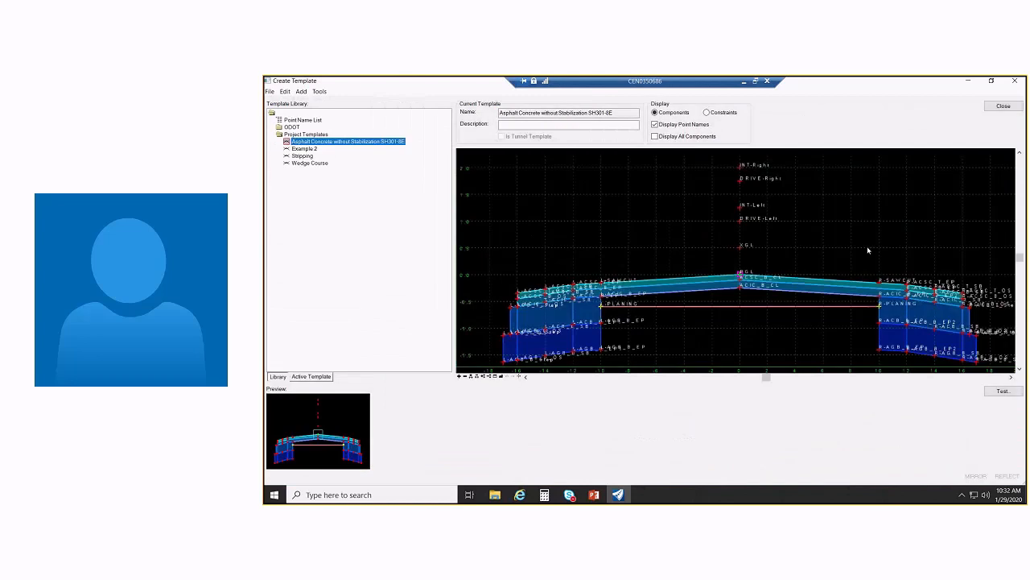
pyautogui.scroll(-1, 868, 250)
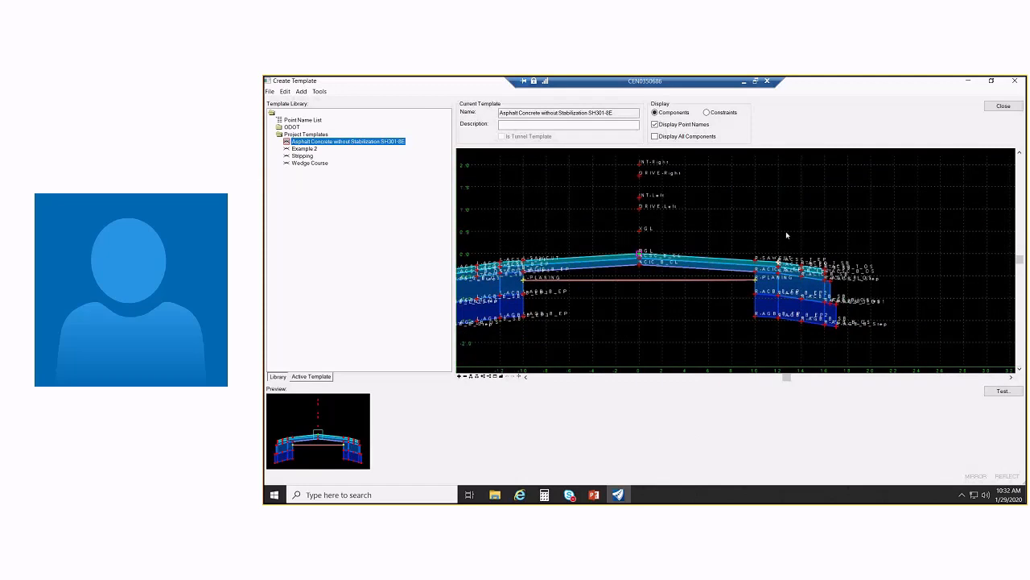
pyautogui.doubleClick(786, 234)
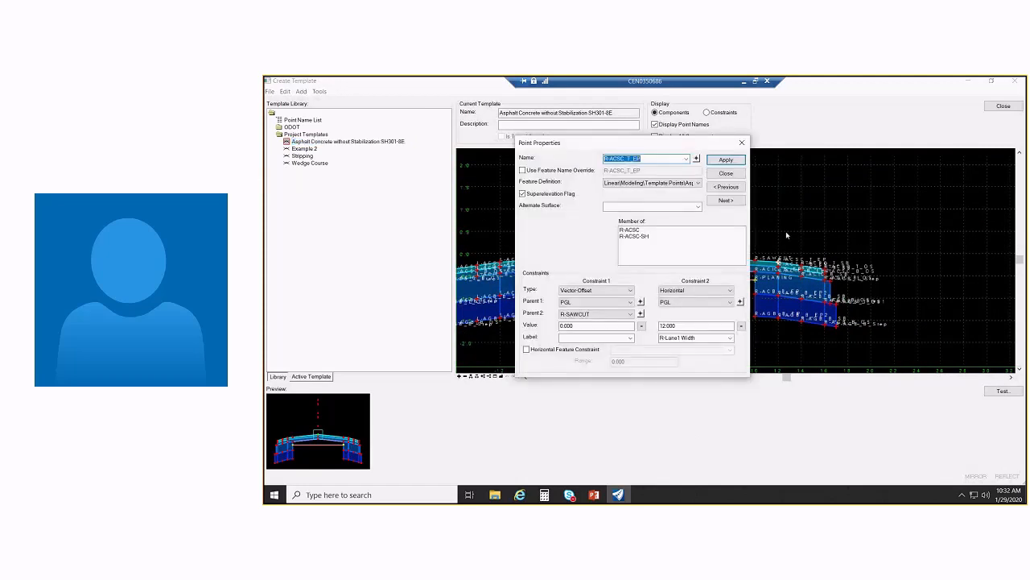
pyautogui.doubleClick(665, 325)
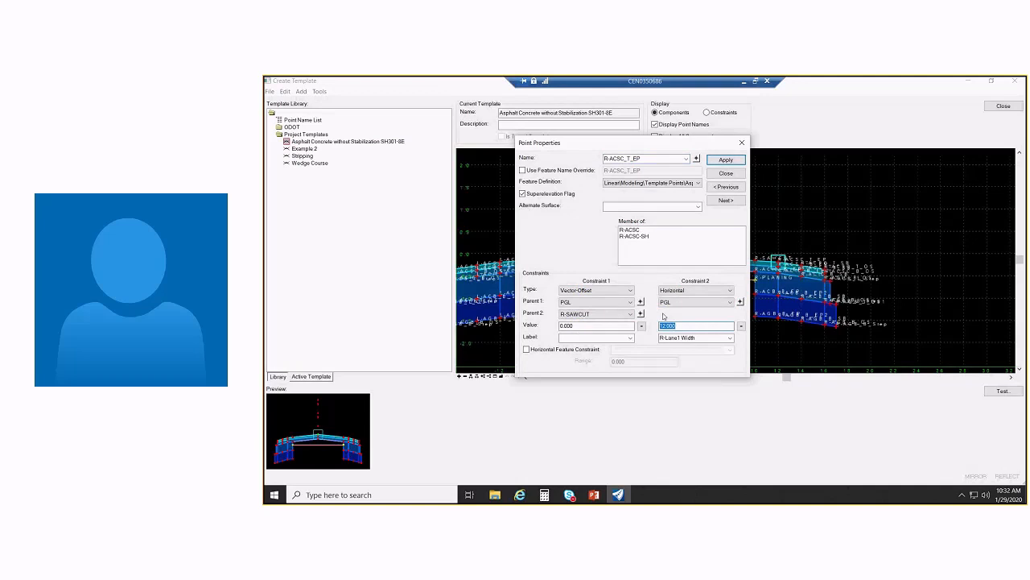
pyautogui.write('24')
pyautogui.click(725, 160)
pyautogui.click(727, 173)
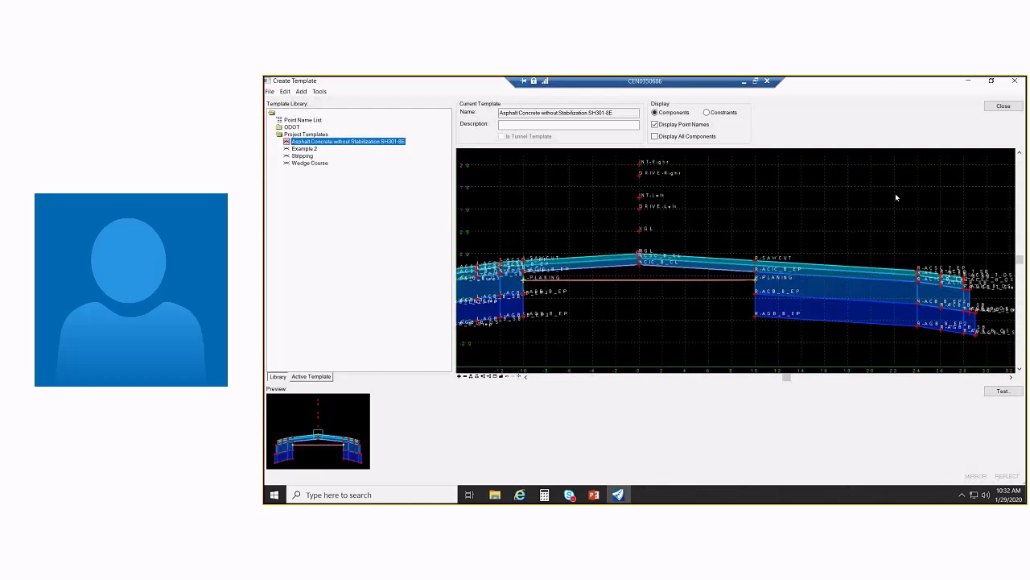
pyautogui.click(1006, 107)
pyautogui.click(682, 326)
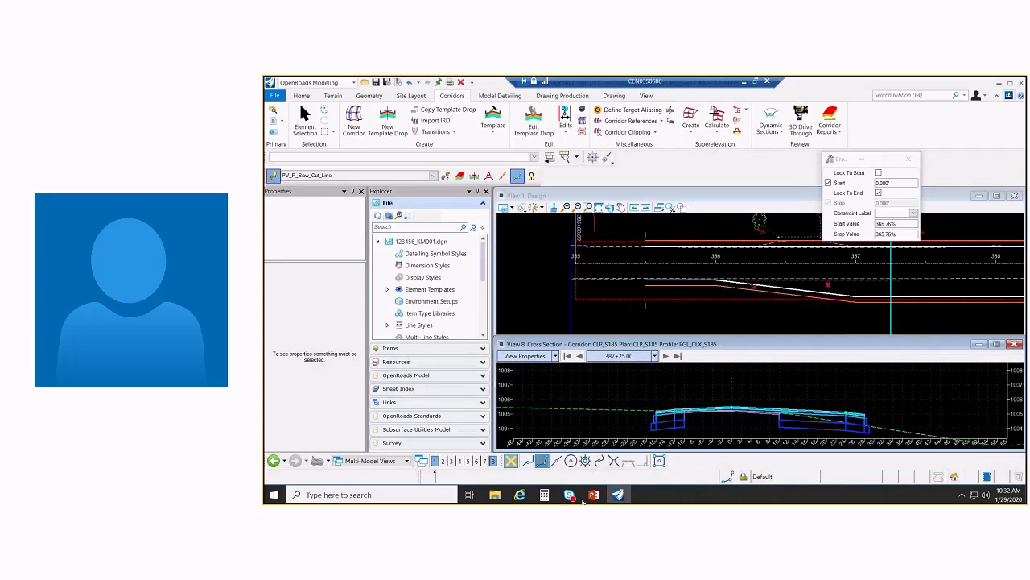
# Switch to PowerPoint to check the Example 3 widening and resurfacing slide, and return to OpenRoads
pyautogui.click(593, 495)
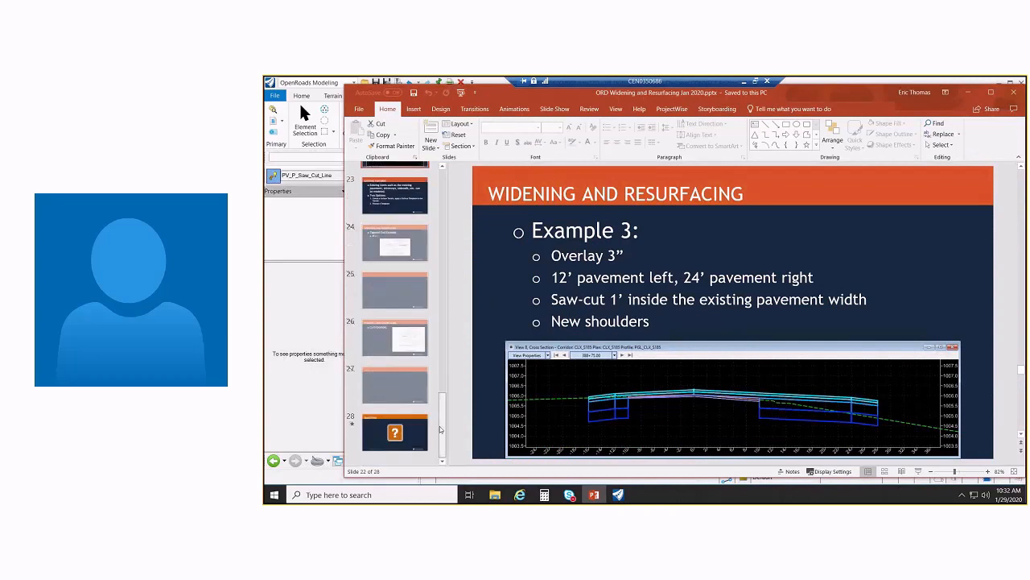
pyautogui.click(443, 354)
pyautogui.click(965, 94)
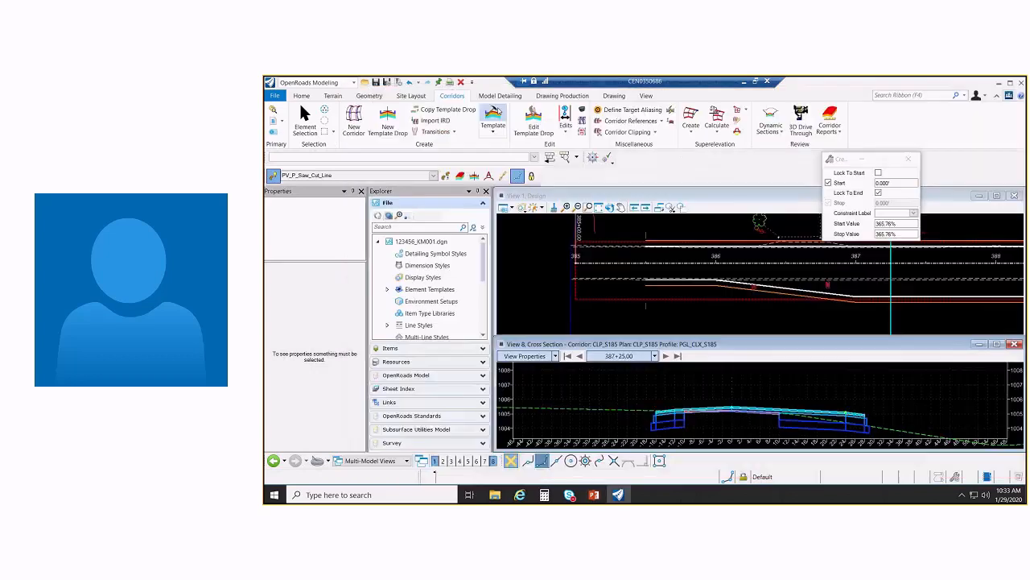
# Browse the template library's ODOT undivided roadway backbones for the Overlay and the Overlay and Widening templates
pyautogui.click(494, 117)
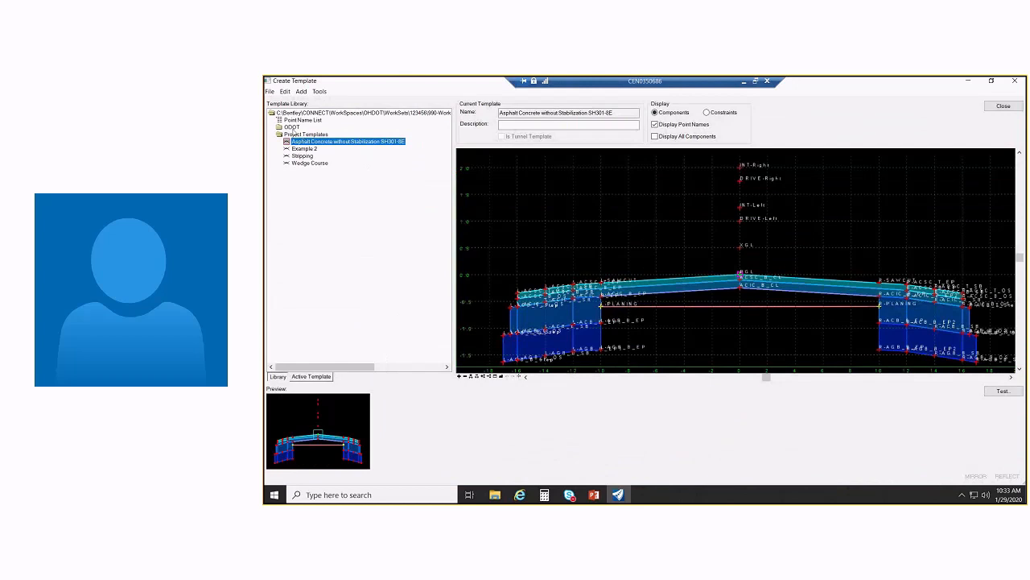
pyautogui.doubleClick(291, 127)
pyautogui.doubleClick(305, 134)
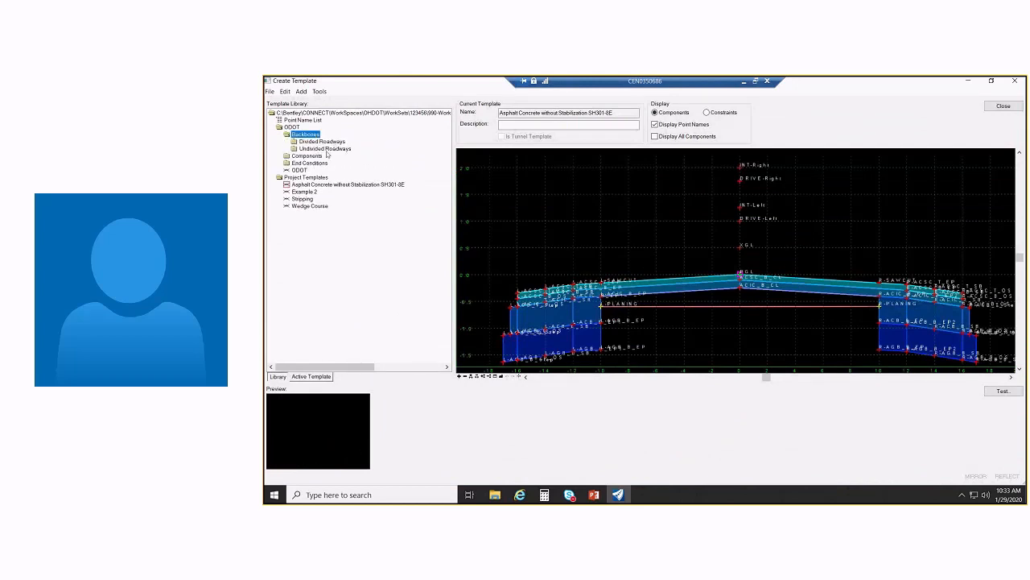
pyautogui.doubleClick(325, 149)
pyautogui.doubleClick(335, 184)
pyautogui.doubleClick(324, 191)
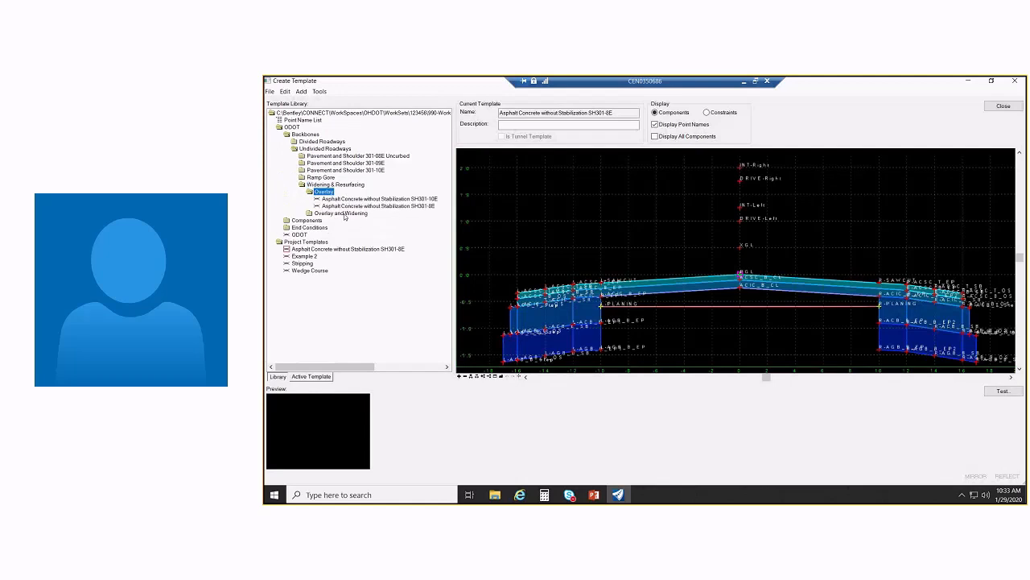
pyautogui.doubleClick(342, 213)
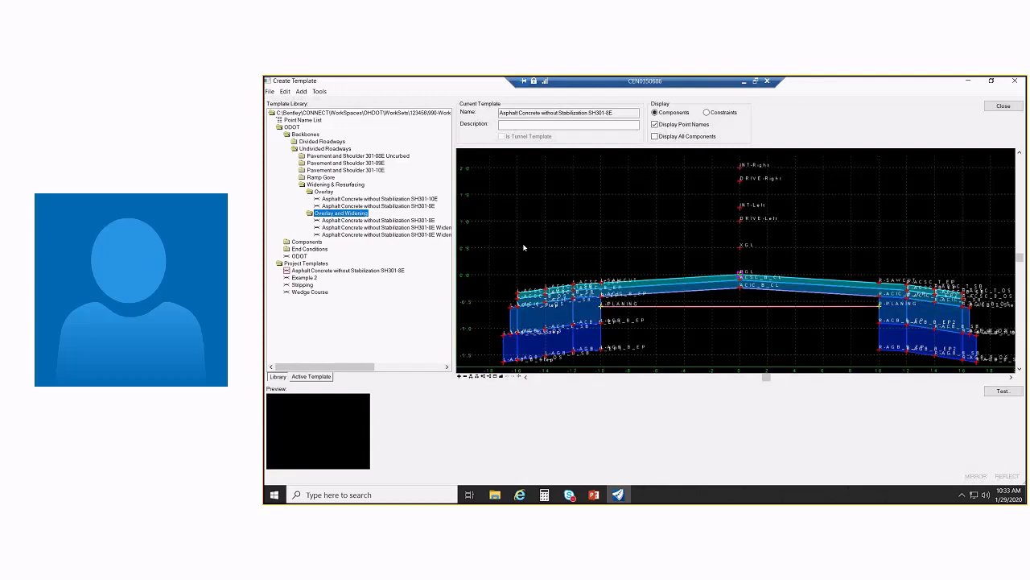
pyautogui.click(1003, 106)
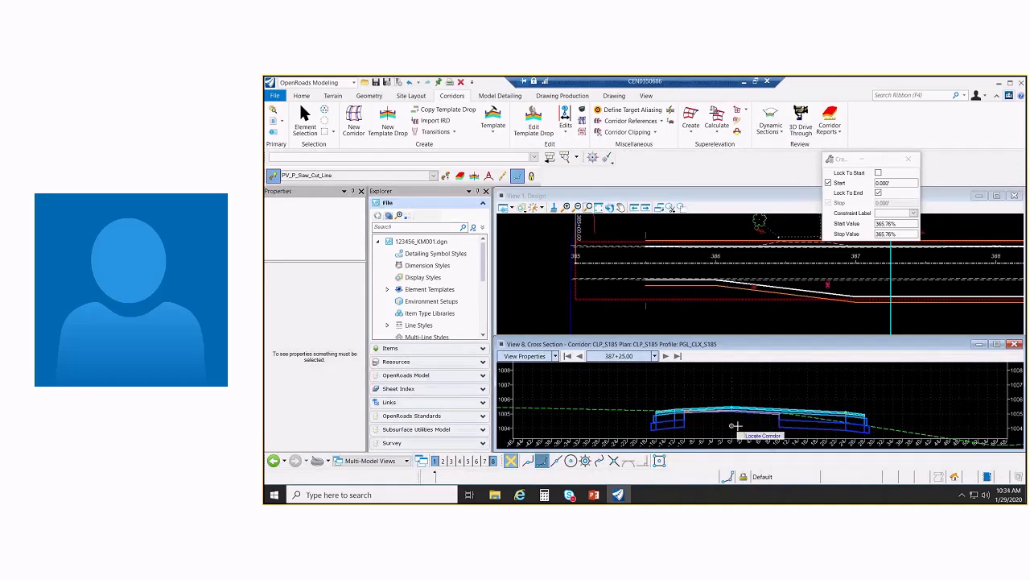
pyautogui.scroll(3, 729, 422)
pyautogui.moveTo(729, 422); pyautogui.dragTo(730, 409, button='middle')
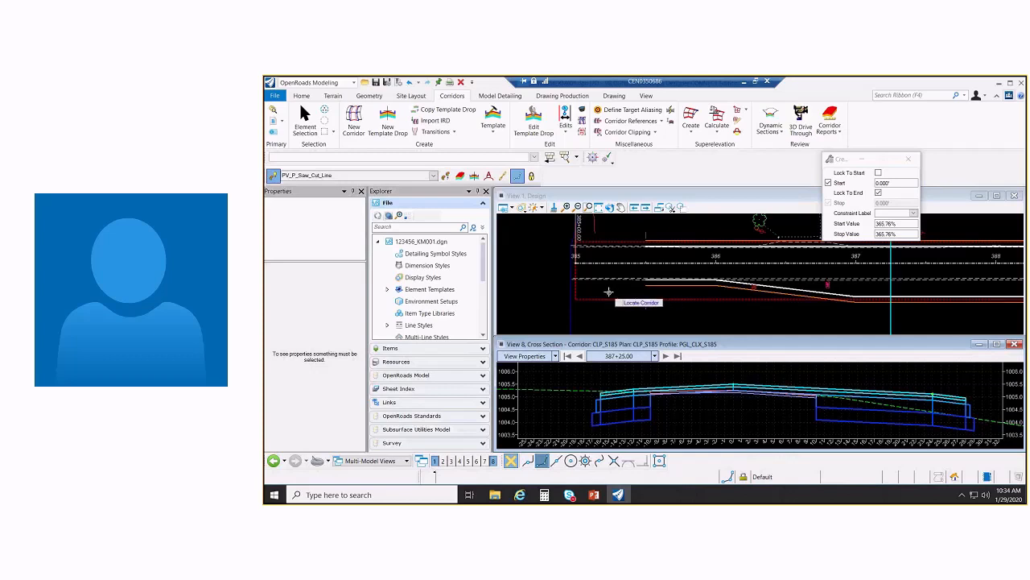
pyautogui.scroll(2, 694, 242)
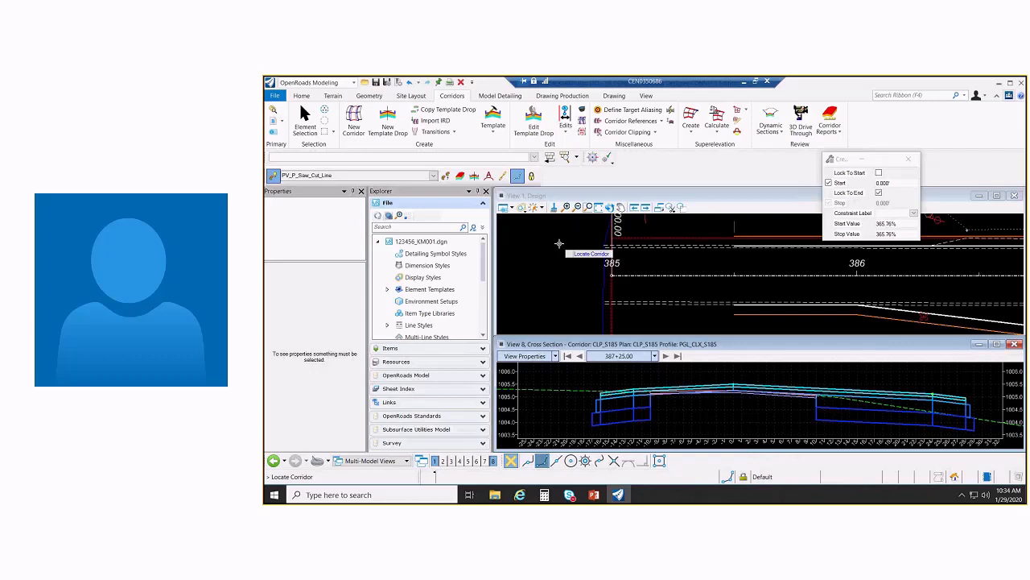
pyautogui.scroll(-2, 833, 304)
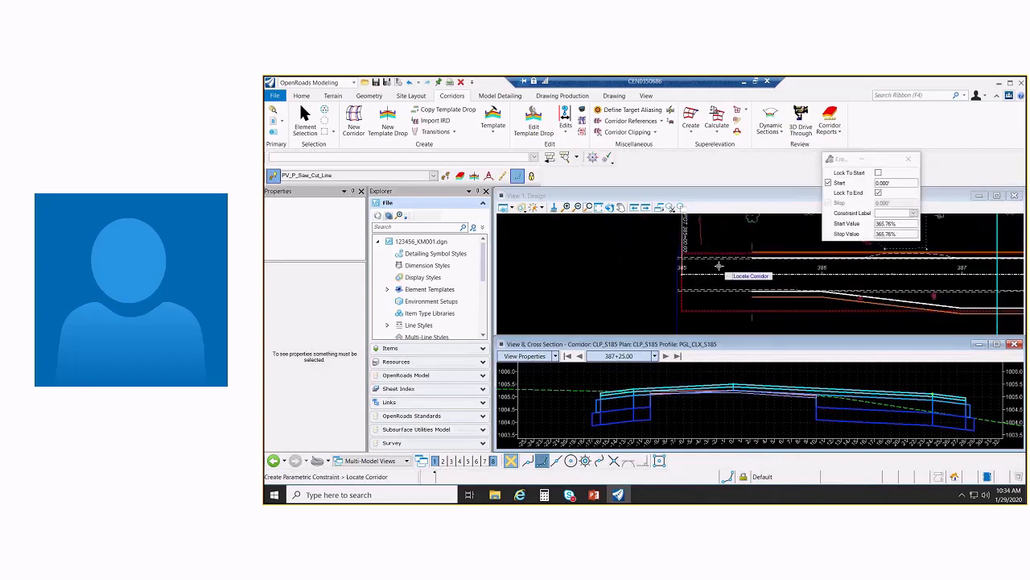
pyautogui.scroll(2, 718, 266)
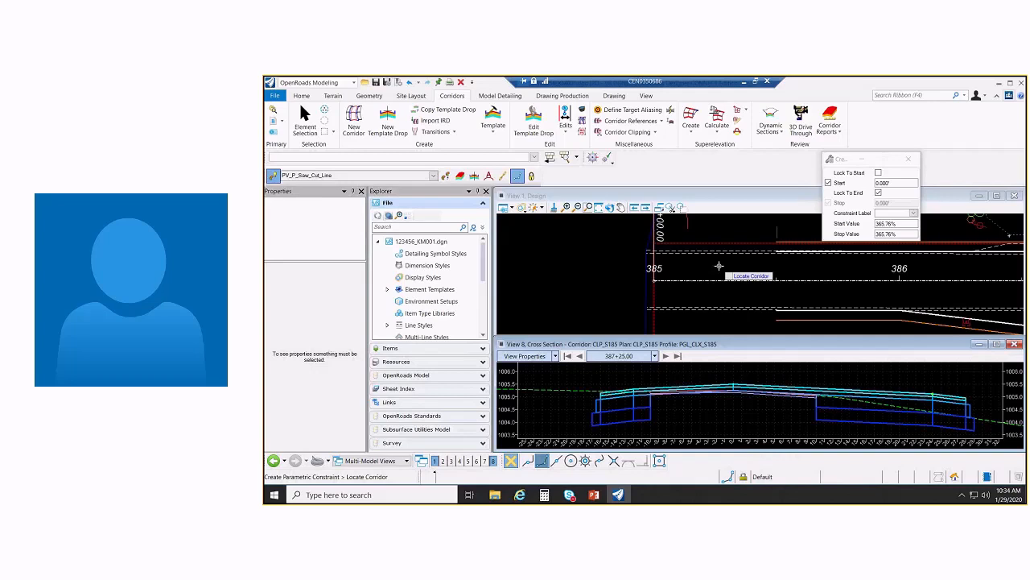
# Create a new template named EX PAVT in the Project Templates folder of the template library
pyautogui.click(492, 120)
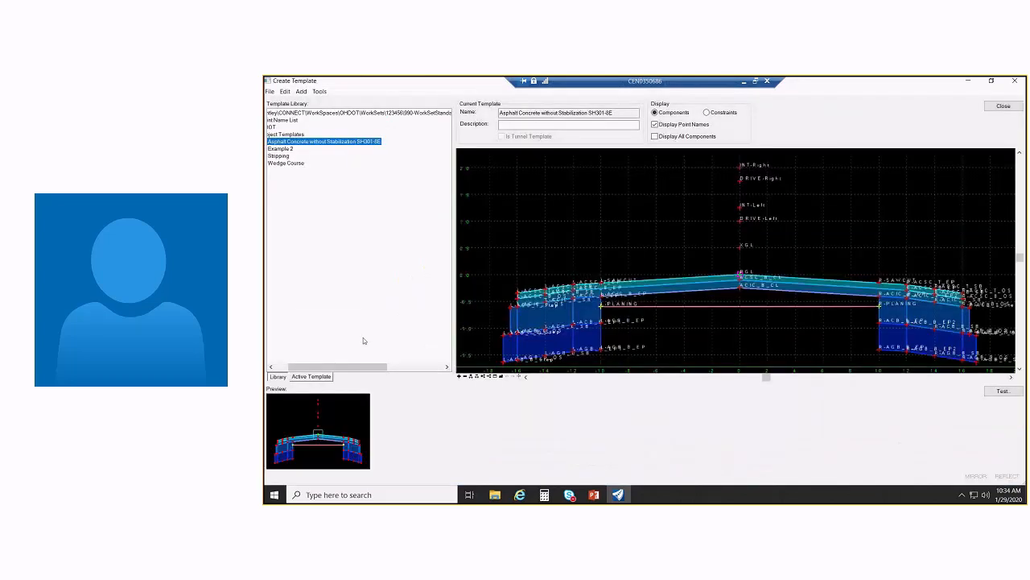
pyautogui.click(313, 135)
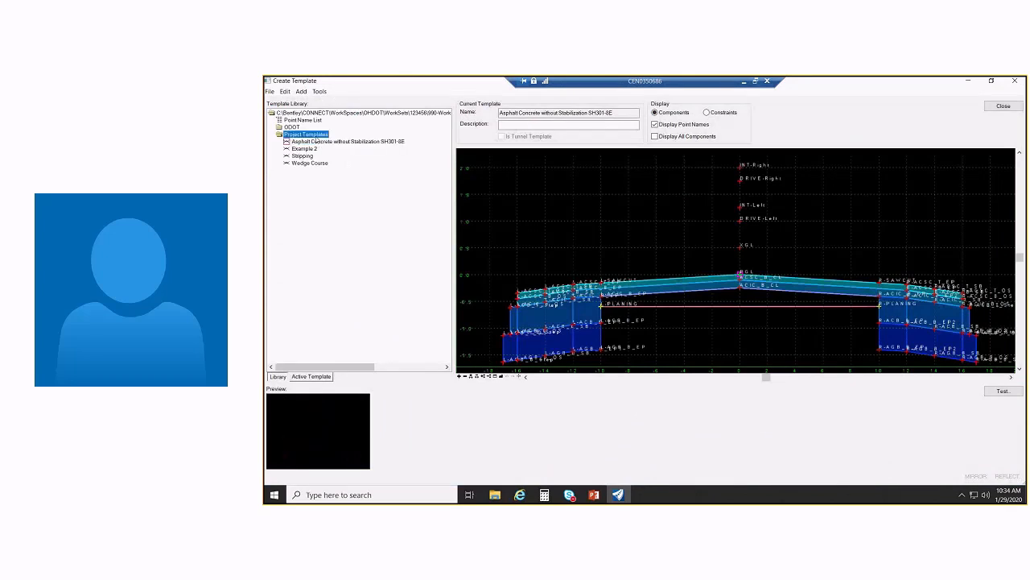
pyautogui.rightClick(317, 135)
pyautogui.moveTo(336, 140)
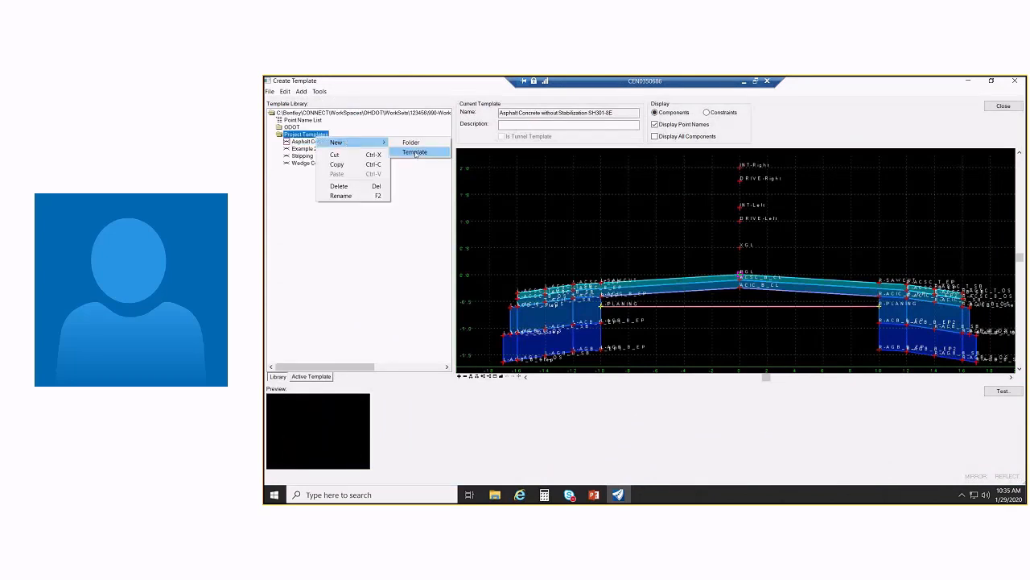
pyautogui.click(417, 154)
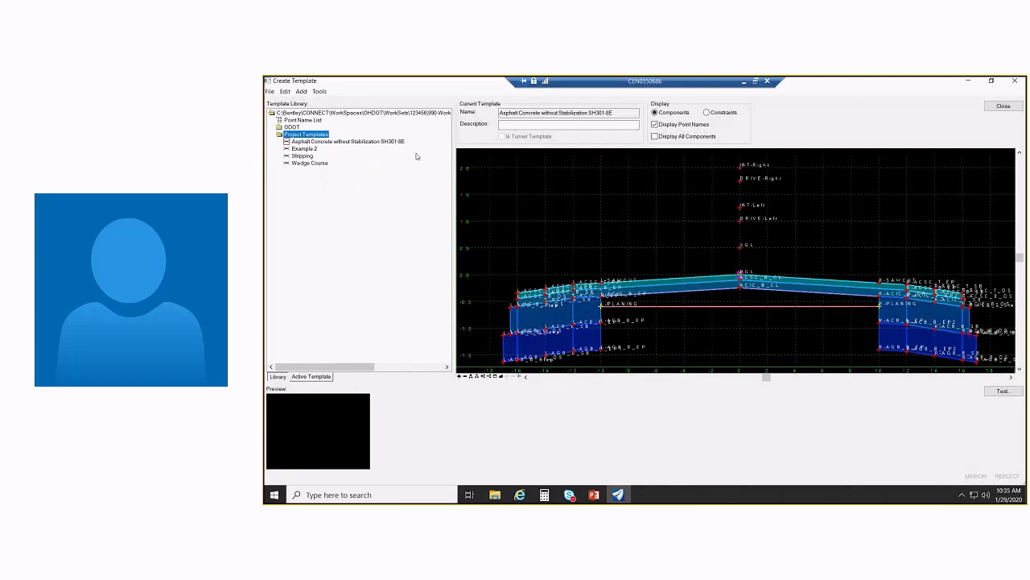
pyautogui.write('EX PAVT')
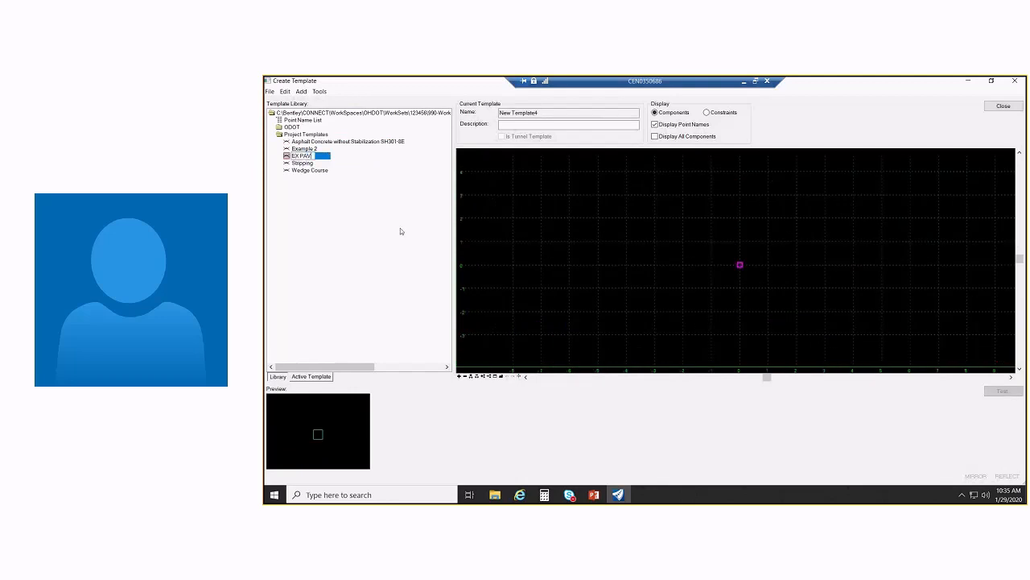
pyautogui.press('Return')
# Start a simple component named EX ASPHALT in the template, using the existing MD_X_Asphalt_Pavement feature definition
pyautogui.rightClick(578, 216)
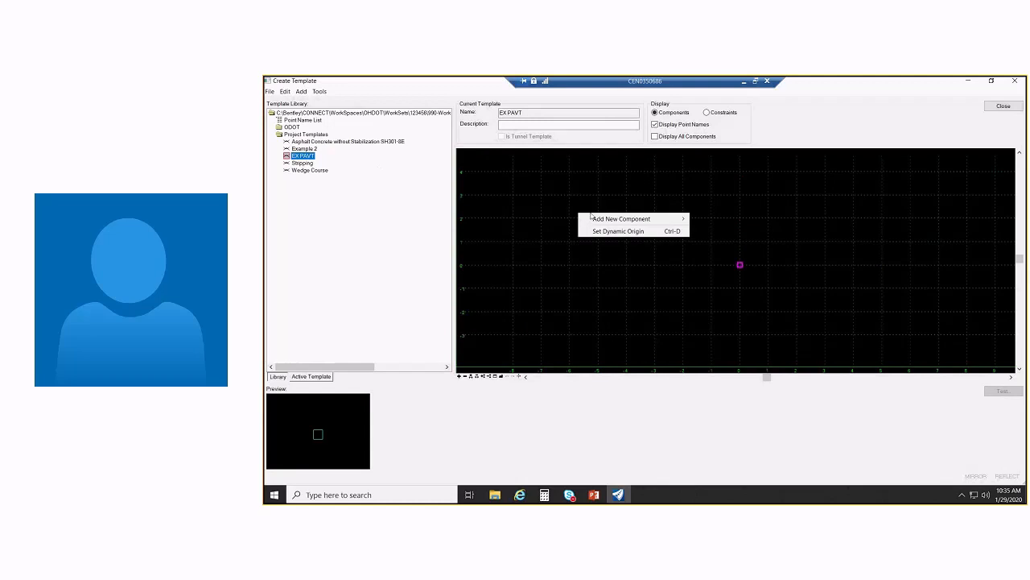
pyautogui.moveTo(644, 219)
pyautogui.click(754, 220)
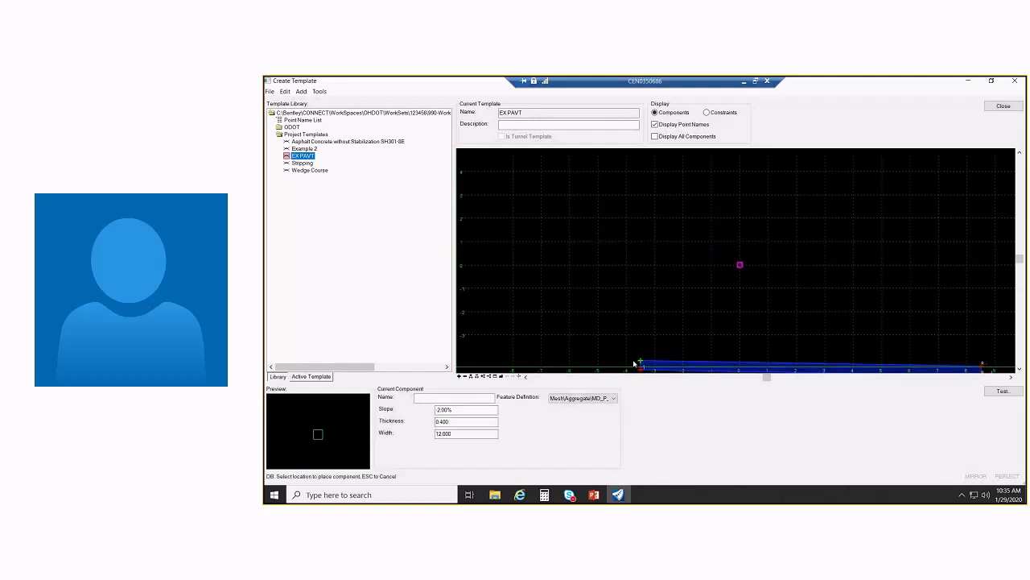
pyautogui.write('E')
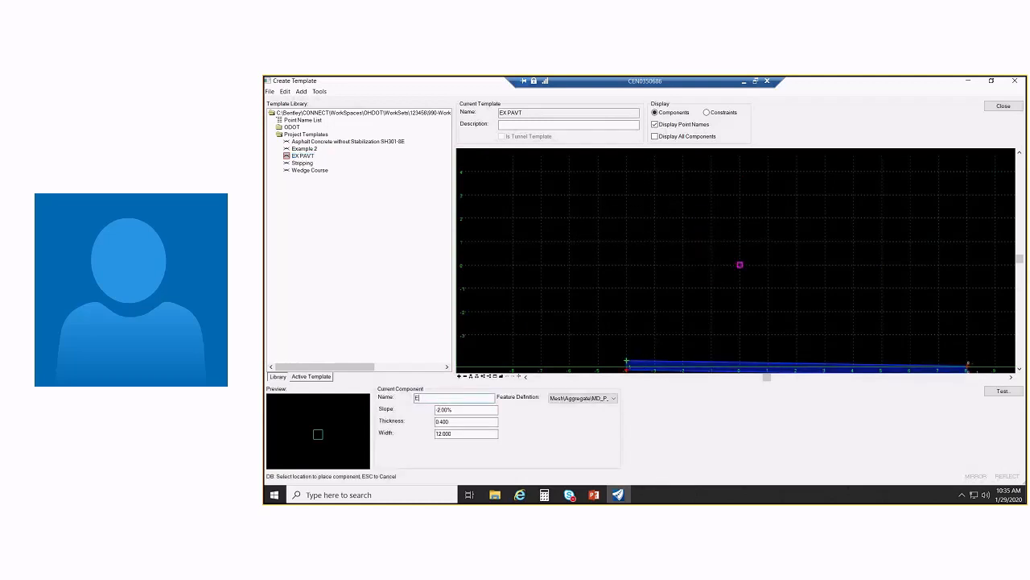
pyautogui.write('X ASPHA')
pyautogui.click(588, 398)
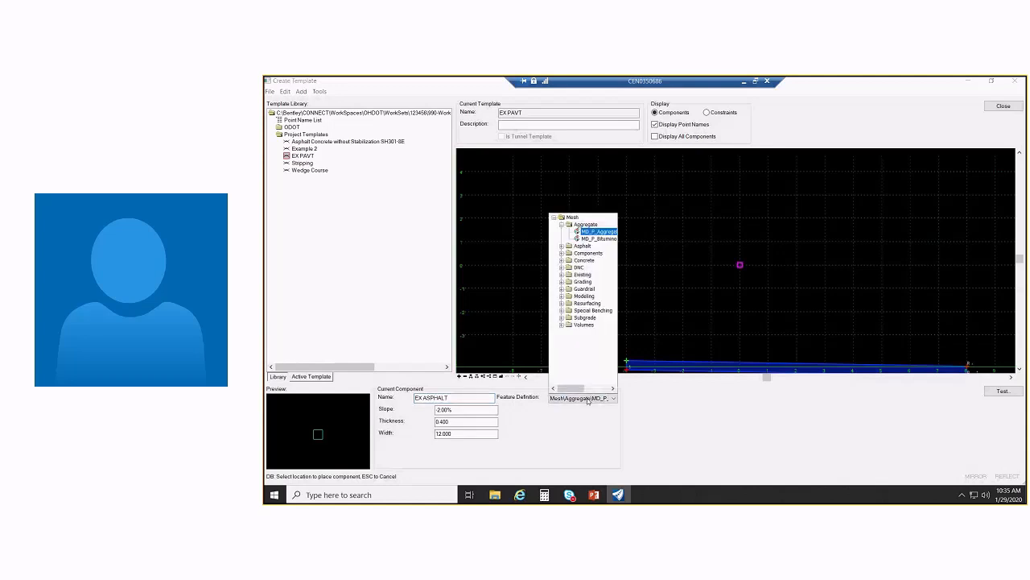
pyautogui.click(594, 274)
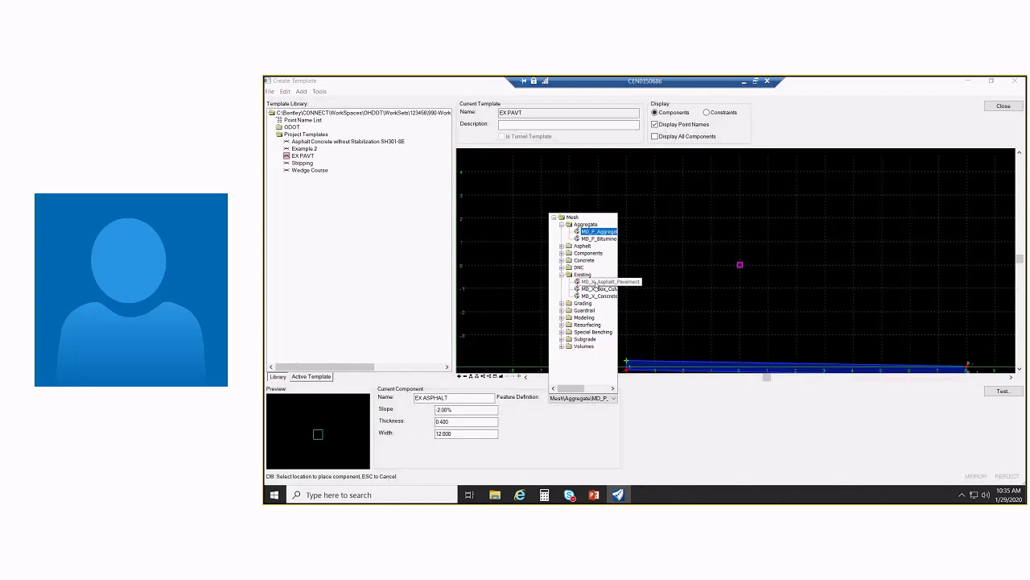
pyautogui.click(596, 281)
# Give the component a -2% slope, 0.25 thickness and 10 width, and place it at the template origin
pyautogui.click(469, 411)
pyautogui.write('-2')
pyautogui.press('Tab')
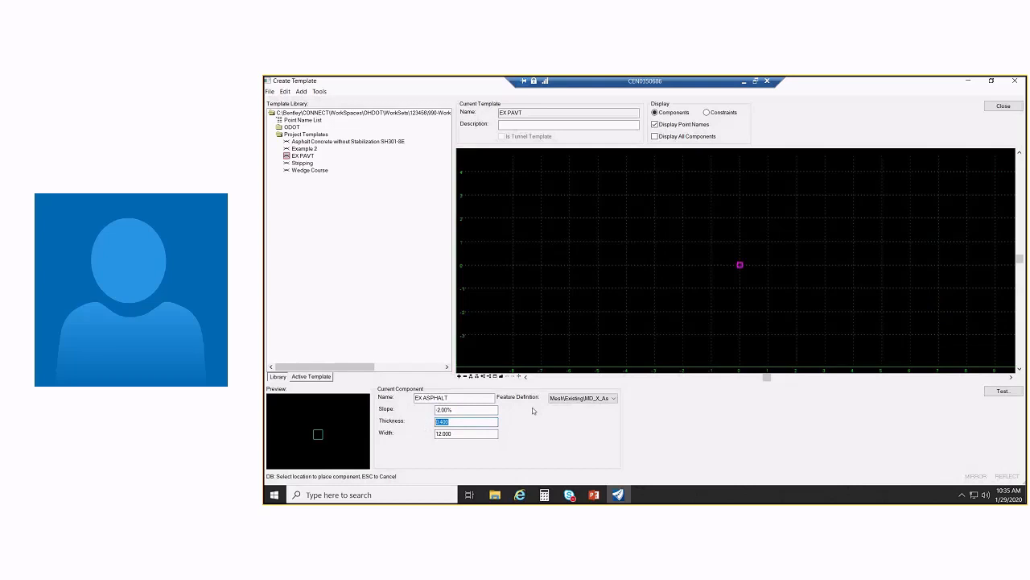
pyautogui.write('.25')
pyautogui.press('Tab')
pyautogui.write('10')
pyautogui.press('Tab')
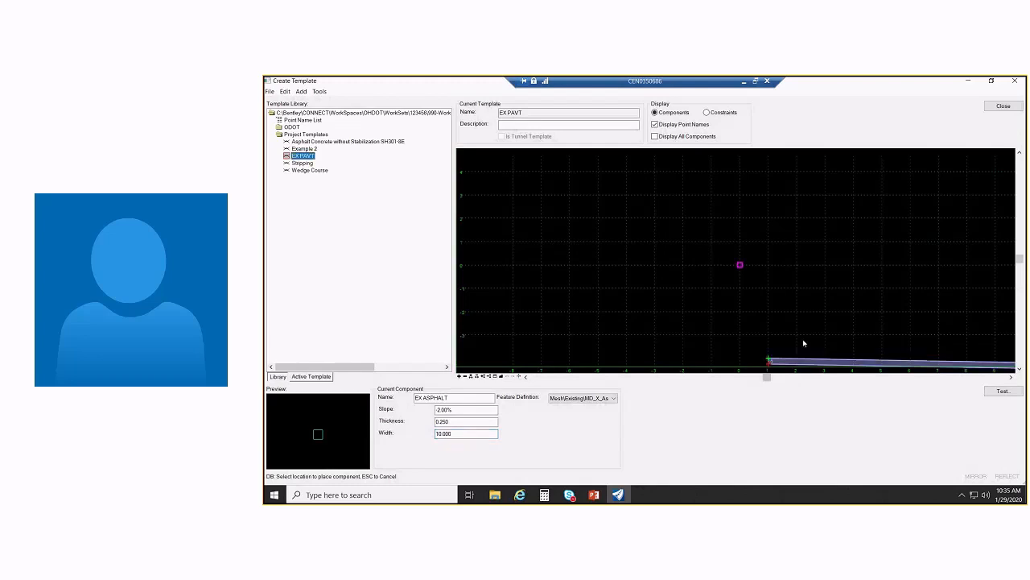
pyautogui.click(740, 266)
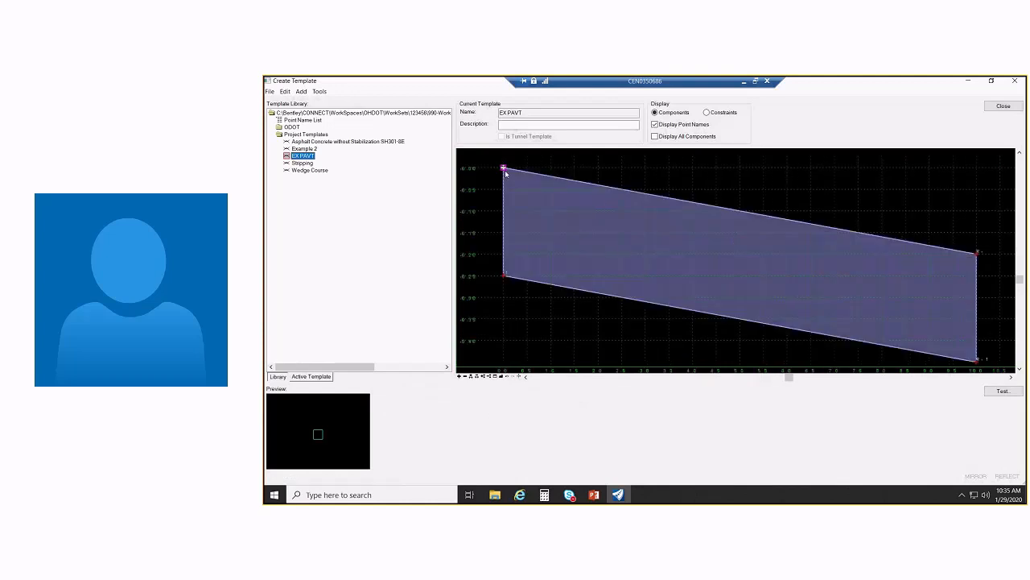
# Inspect the point properties of the EX ASPHALT component's upper point at the template origin
pyautogui.moveTo(504, 173)
pyautogui.doubleClick(638, 185)
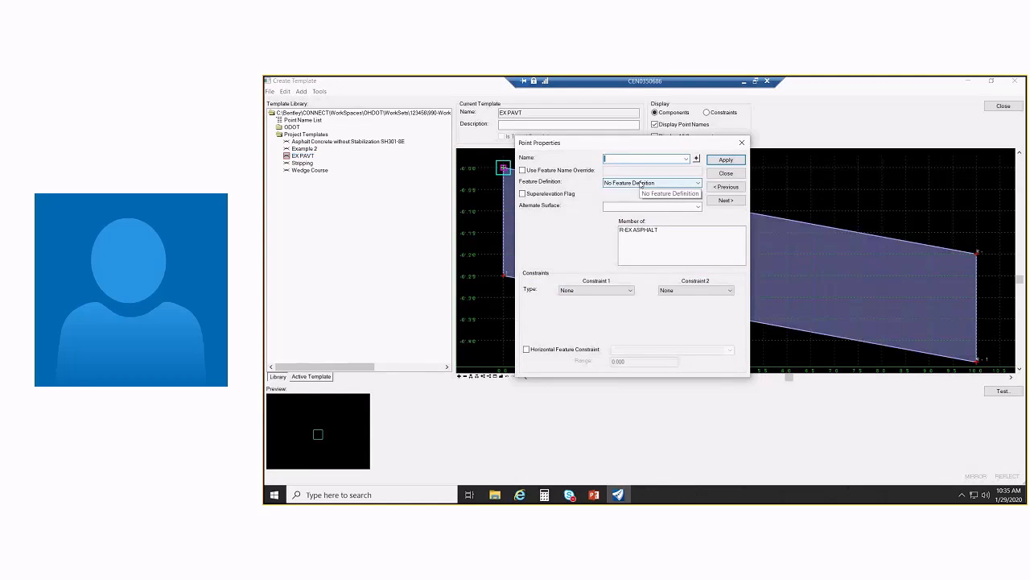
pyautogui.click(726, 173)
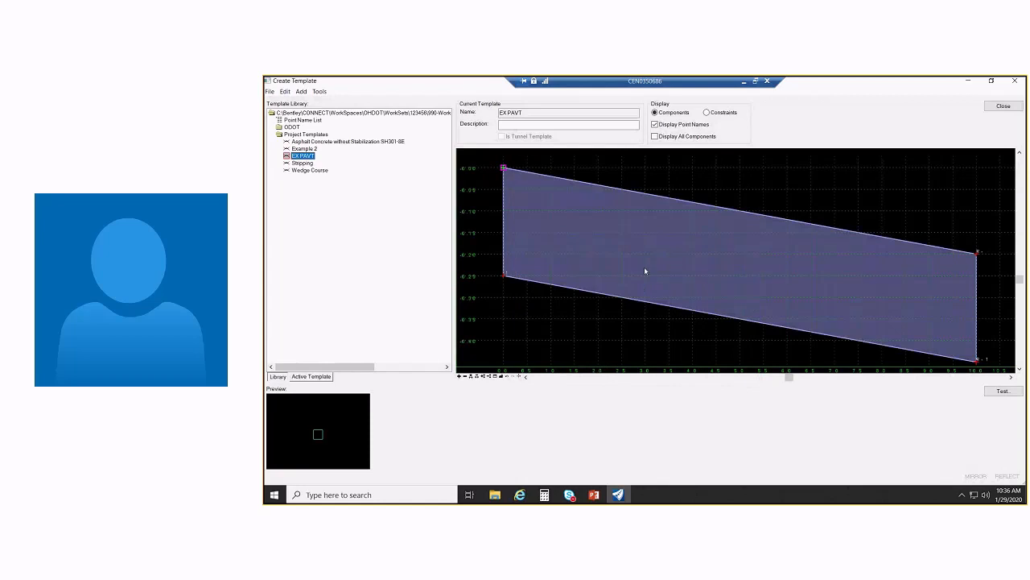
# Start a second simple component named EX CONCRETE in the template, using the existing MD_X_Concrete mesh feature definition
pyautogui.scroll(-1, 645, 269)
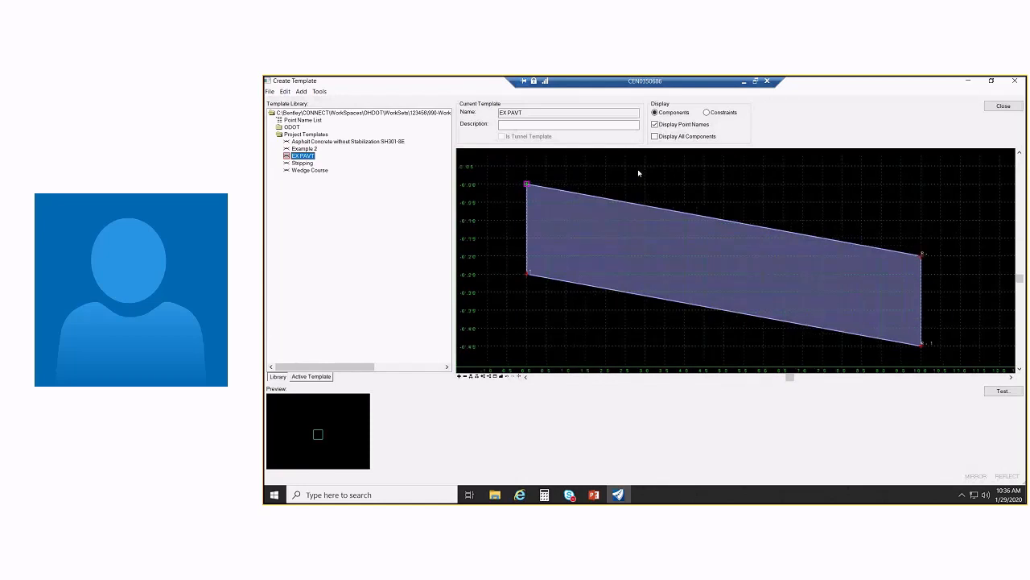
pyautogui.click(761, 258)
pyautogui.rightClick(697, 172)
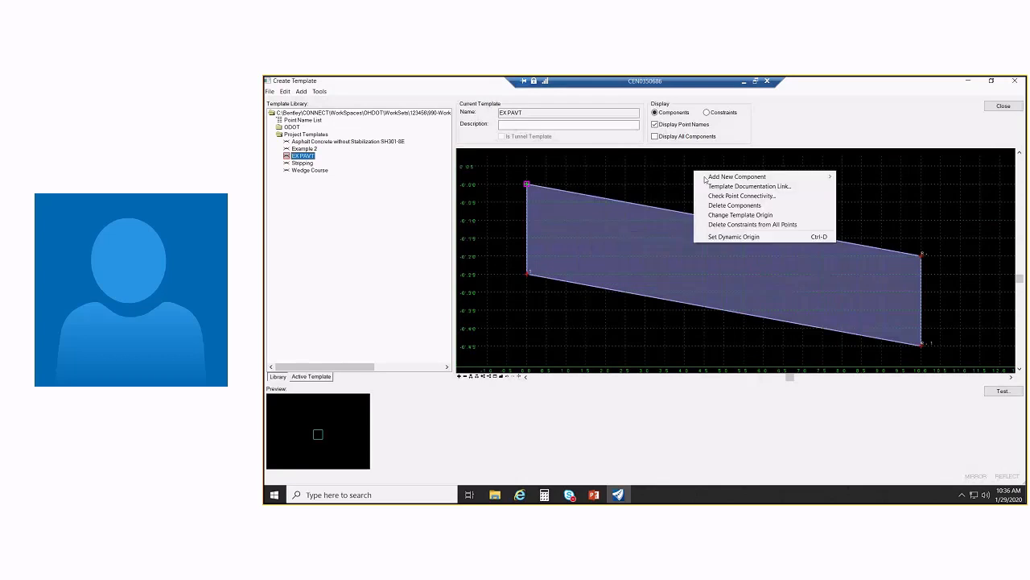
pyautogui.moveTo(722, 179)
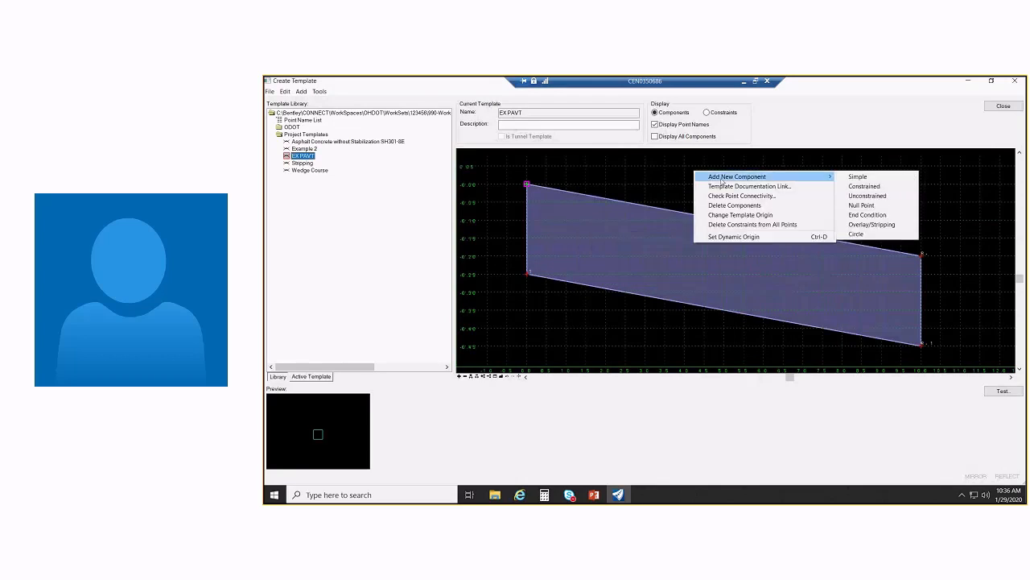
pyautogui.click(858, 176)
pyautogui.write('E')
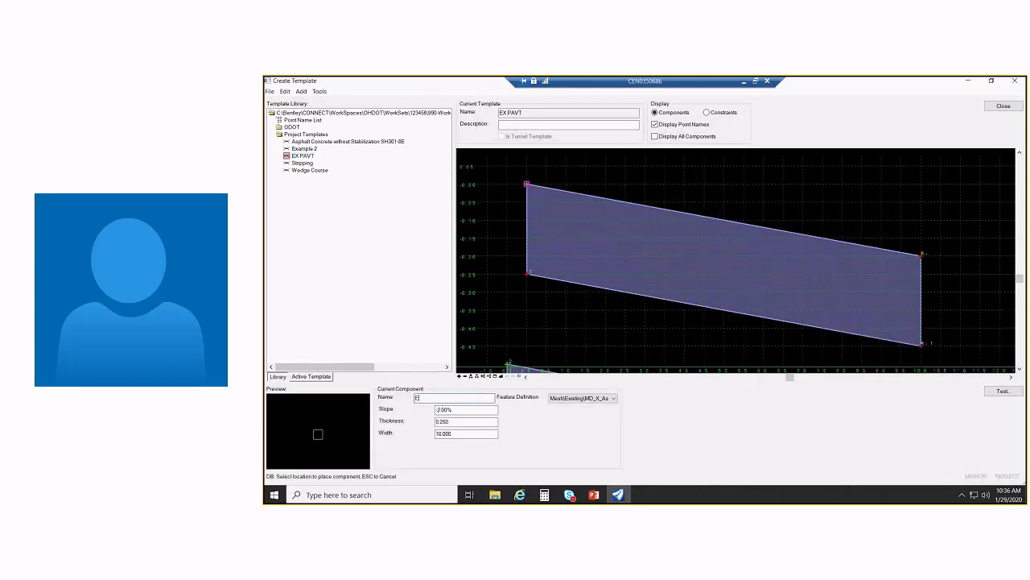
pyautogui.write('X CONCRETE')
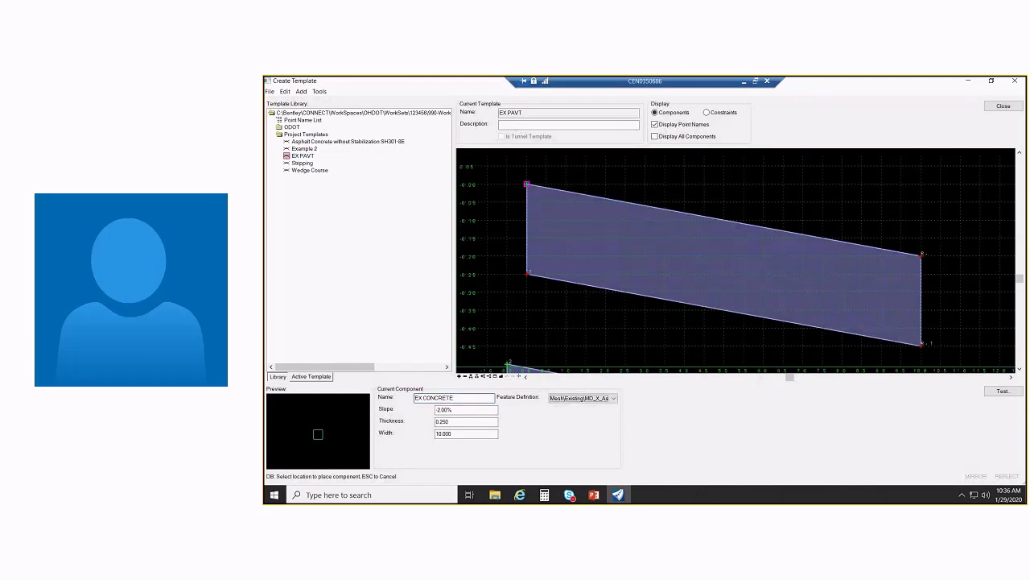
pyautogui.click(582, 398)
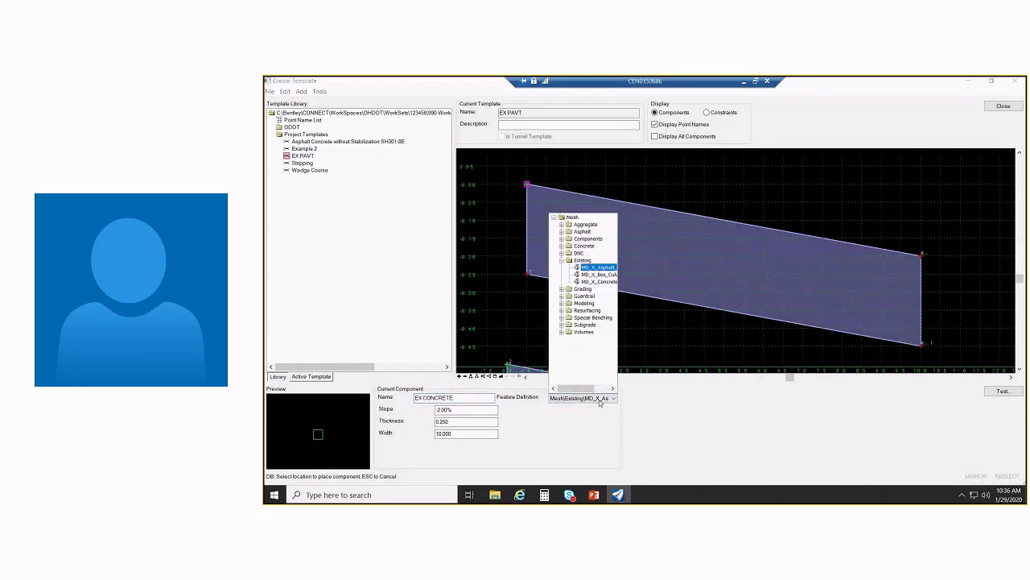
pyautogui.click(611, 281)
# Give the EX CONCRETE component a 0.75 thickness and place it at the asphalt layer's lower point beneath the template origin
pyautogui.moveTo(493, 421); pyautogui.dragTo(375, 418)
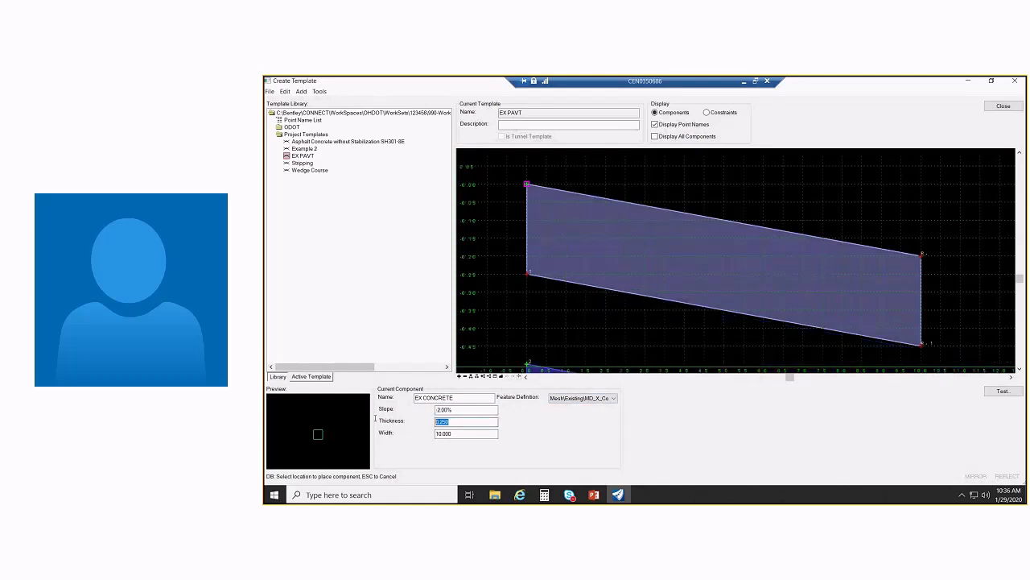
pyautogui.write('0.75')
pyautogui.press('Tab')
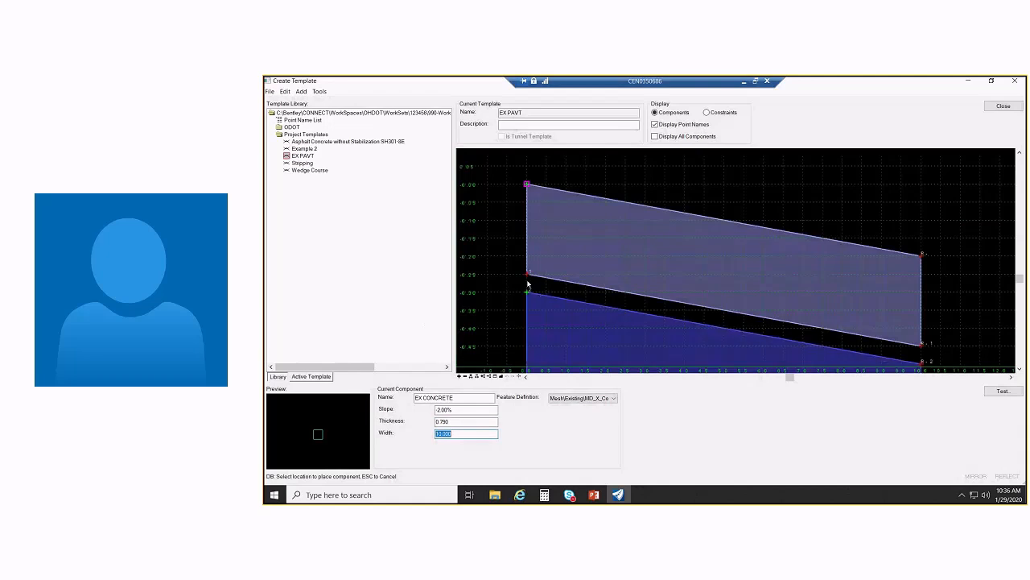
pyautogui.click(528, 283)
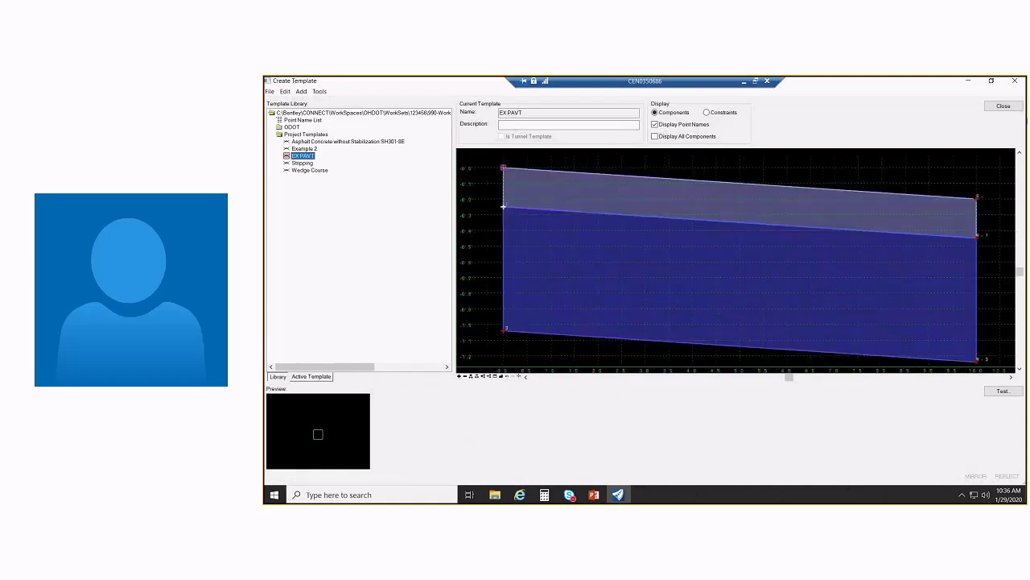
# Close the template editor and save the changes to the 123456_Templates.itl library
pyautogui.click(1002, 105)
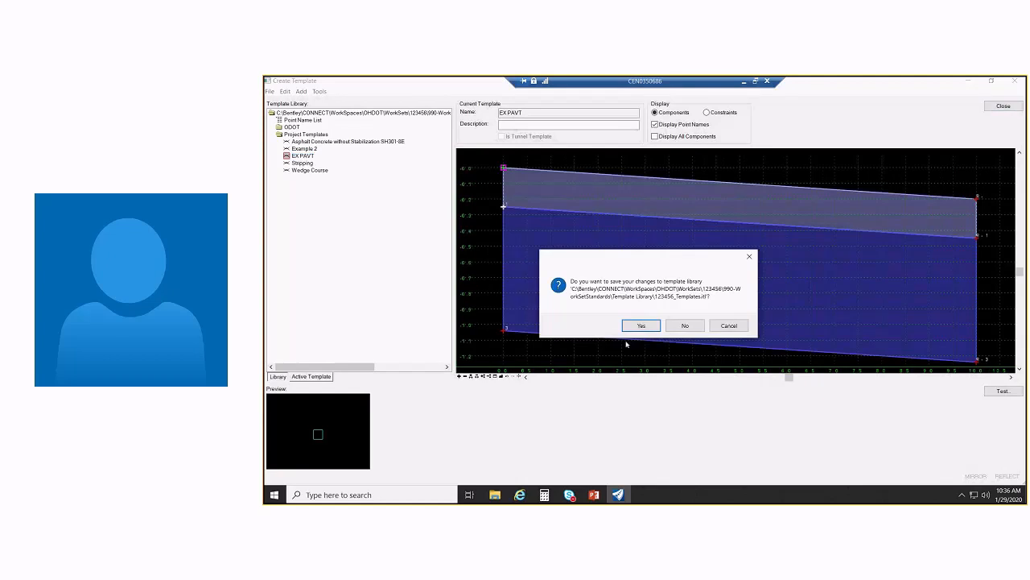
pyautogui.click(649, 327)
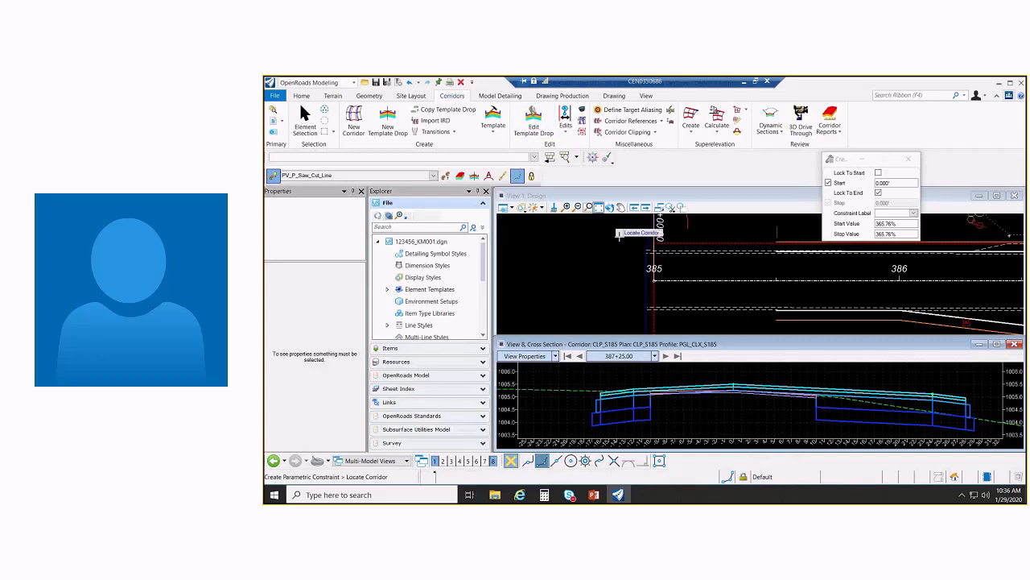
pyautogui.scroll(-1, 666, 259)
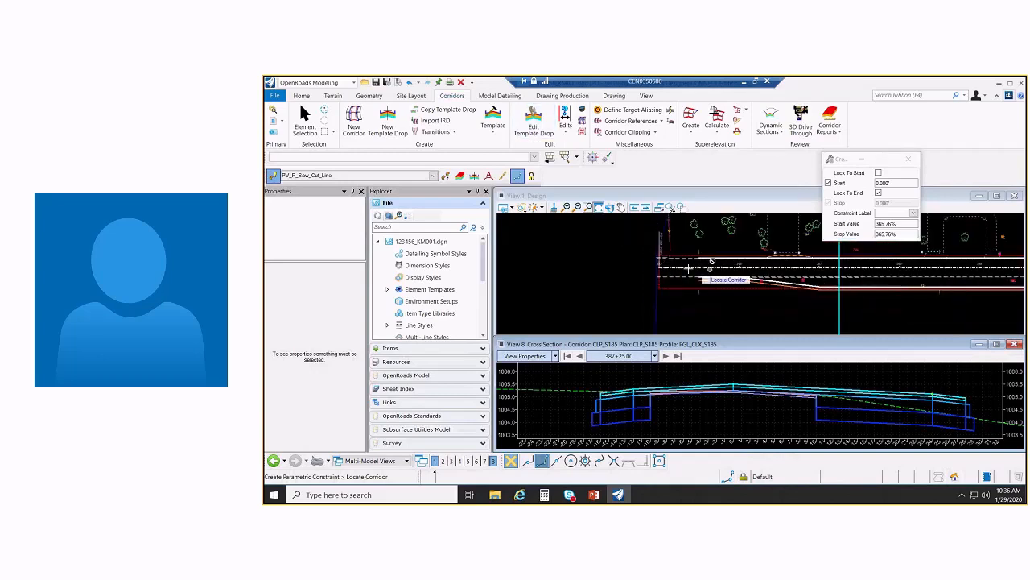
pyautogui.scroll(-2, 665, 264)
pyautogui.scroll(3, 656, 263)
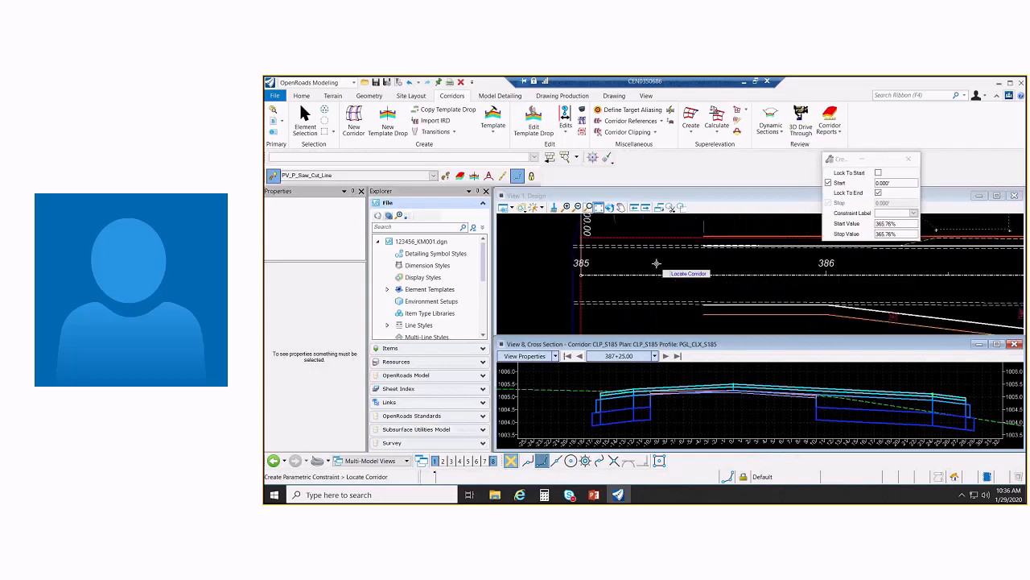
# Switch to the Ohio DOT workflow and open the OHDOT Create Design Files tool
pyautogui.click(334, 96)
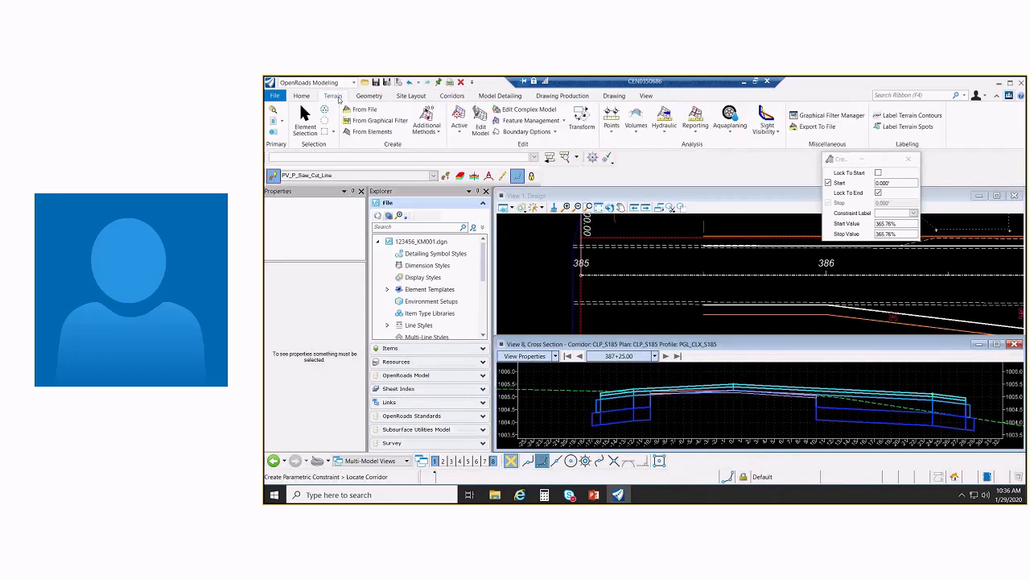
pyautogui.rightClick(546, 277)
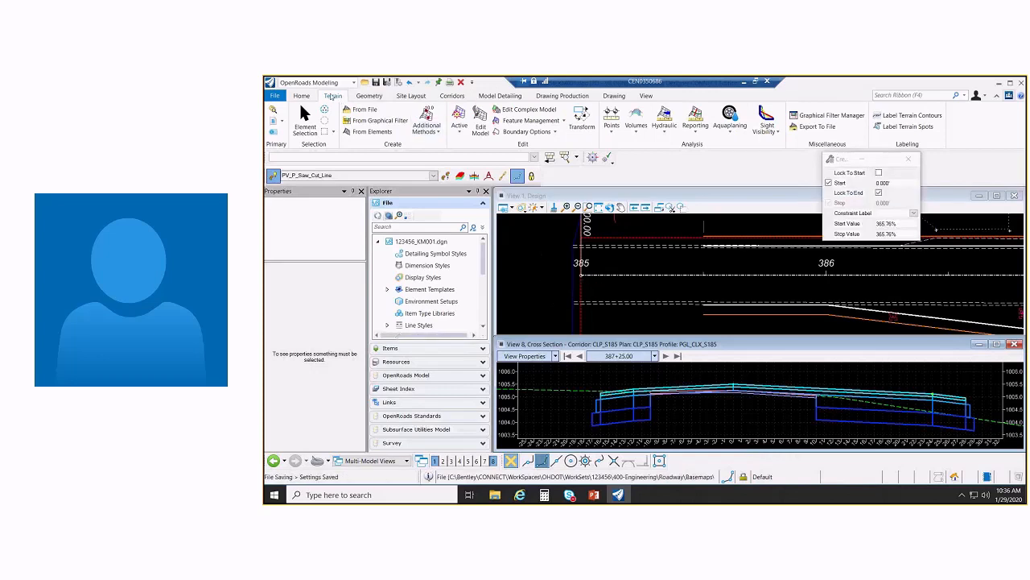
pyautogui.click(322, 82)
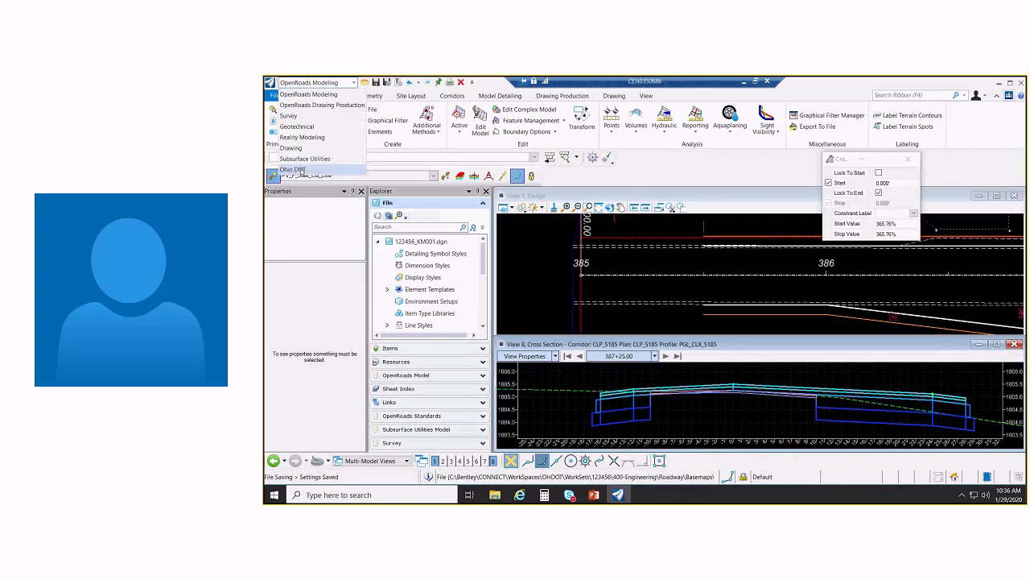
pyautogui.click(293, 170)
pyautogui.click(439, 118)
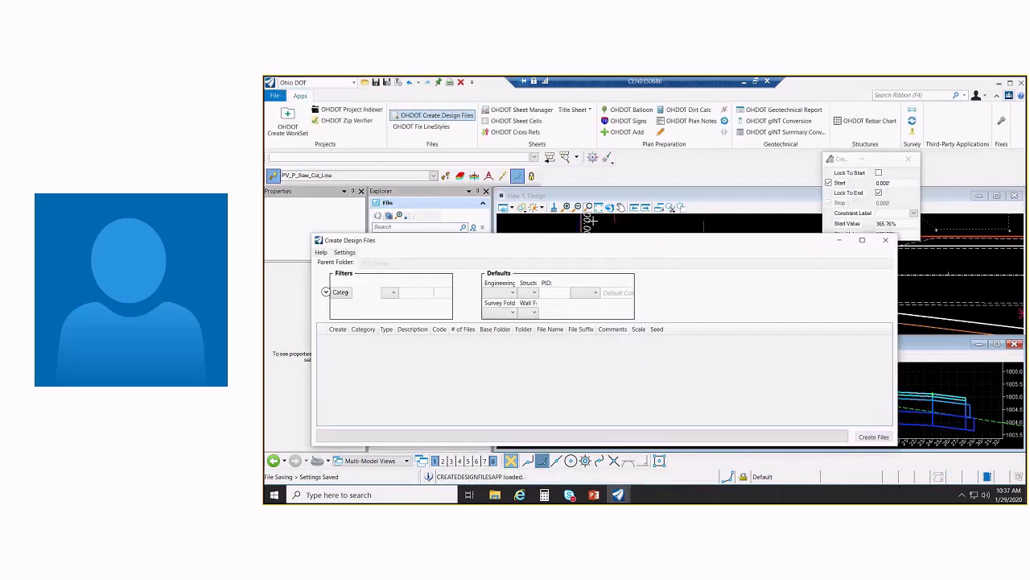
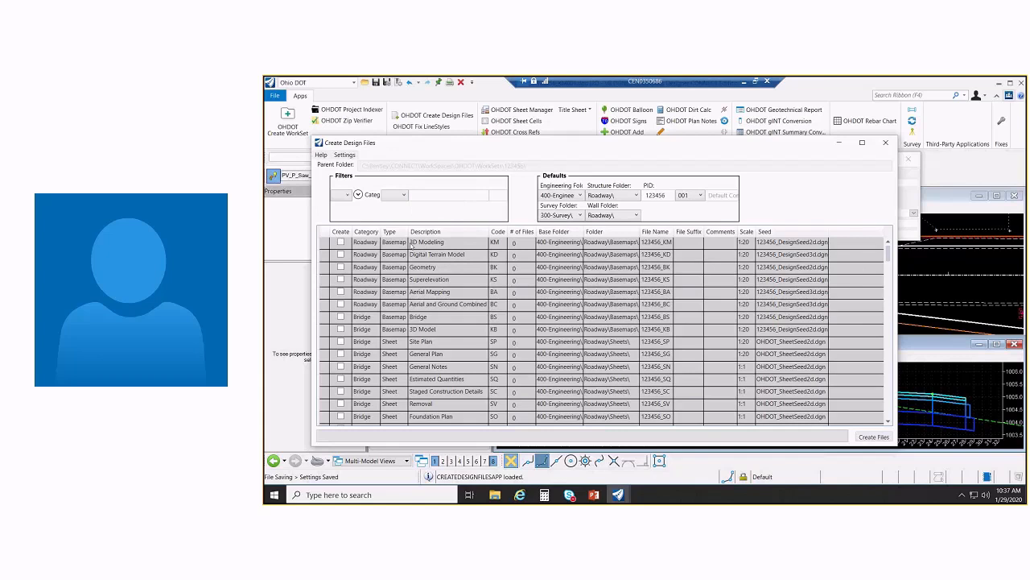
# Create a new Roadway 3D Modeling basemap file with suffix 002 and the comment Existing Features
pyautogui.click(341, 242)
pyautogui.click(717, 243)
pyautogui.write('Exist')
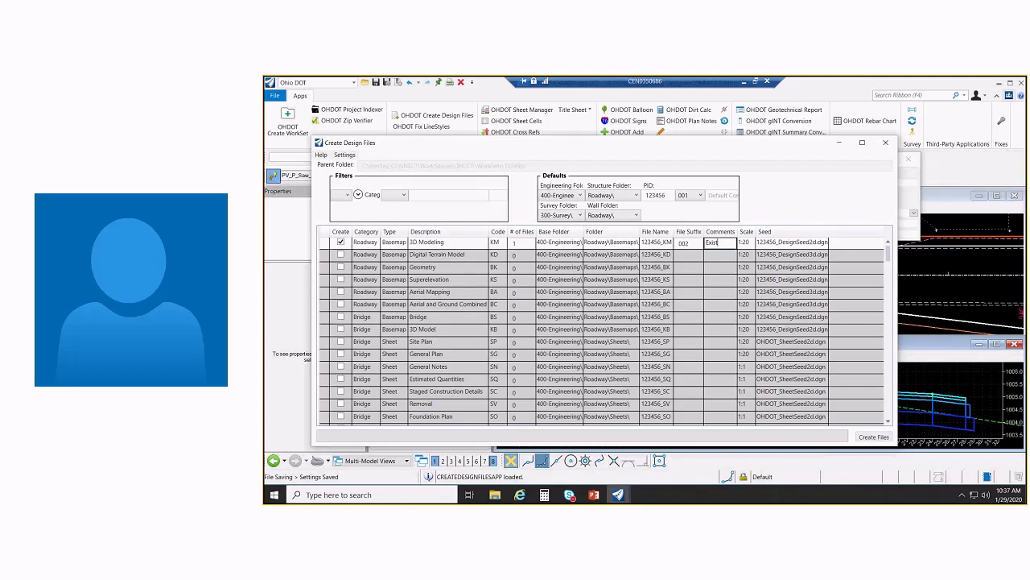
pyautogui.write('ing f')
pyautogui.write('eatures')
pyautogui.press('Tab')
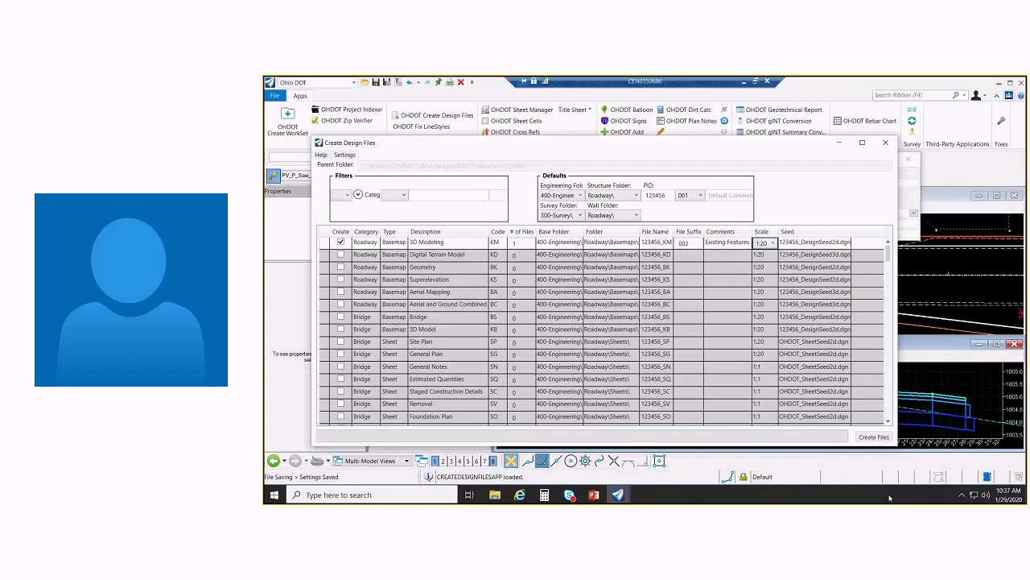
pyautogui.click(873, 436)
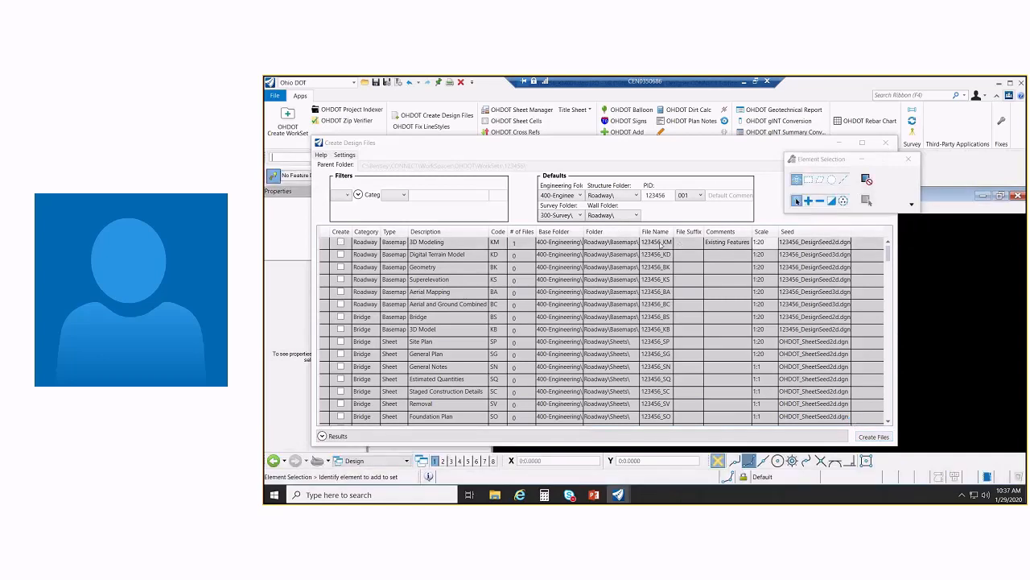
# In the OpenRoads Modeling workflow, attach 123456_FB001.dgn from the 300-Survey Basemaps folder as a Coincident - World reference
pyautogui.click(322, 83)
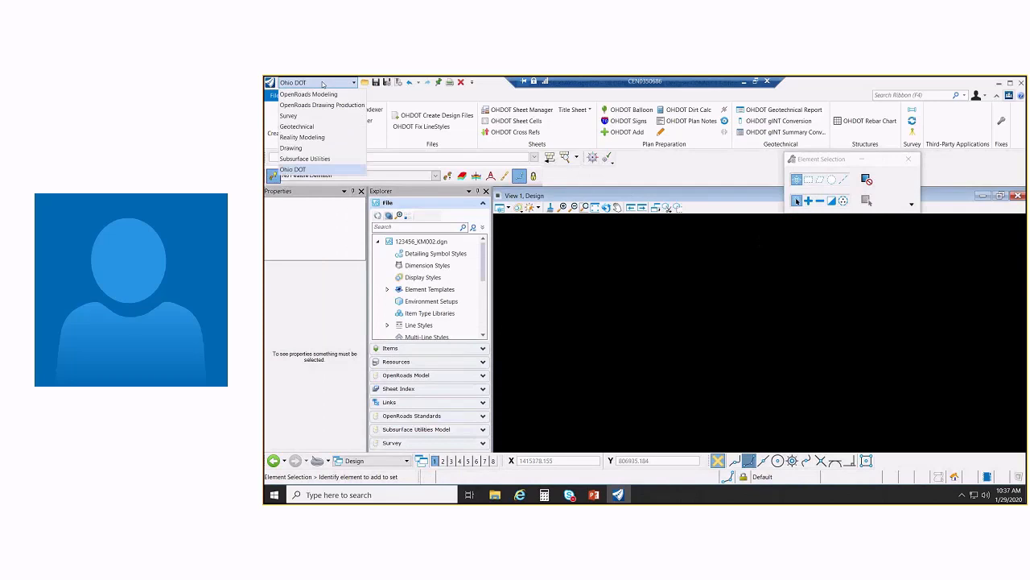
pyautogui.click(308, 94)
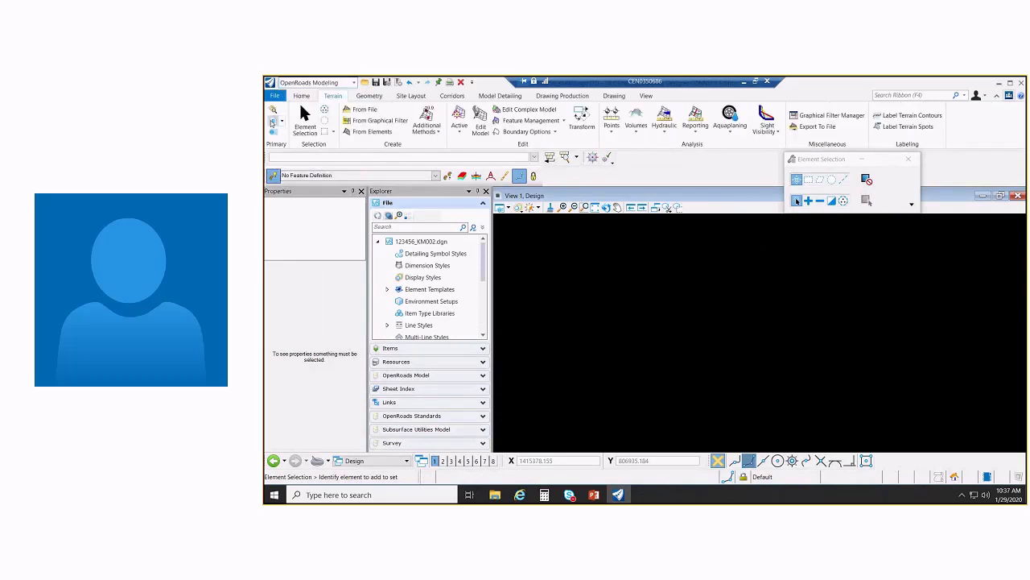
pyautogui.click(273, 120)
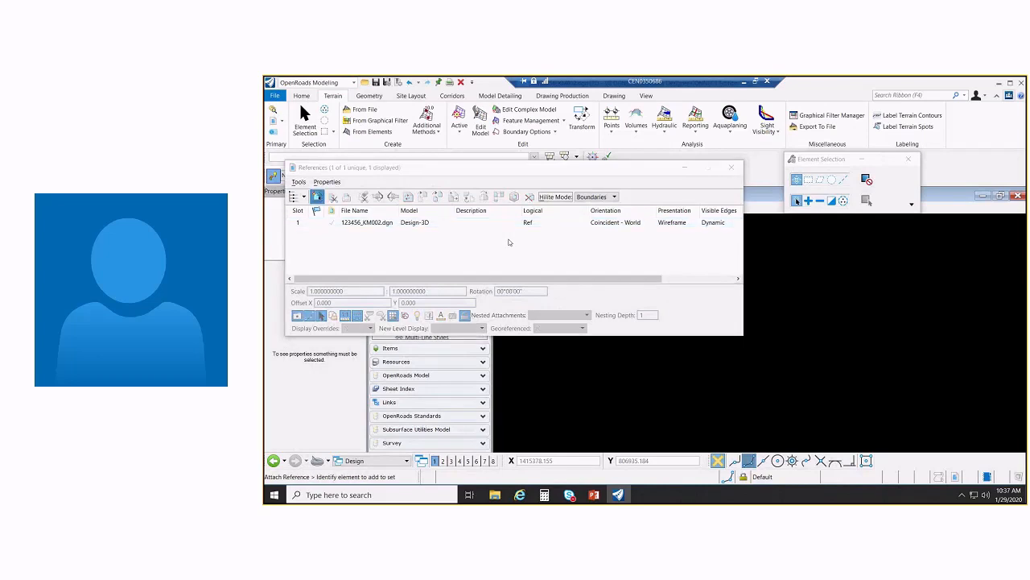
pyautogui.doubleClick(578, 264)
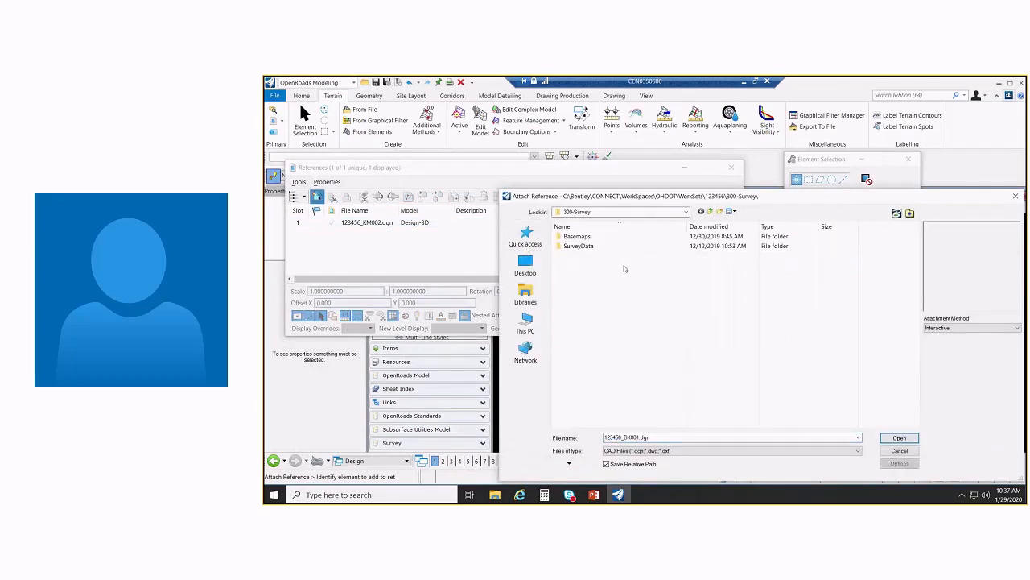
pyautogui.doubleClick(586, 237)
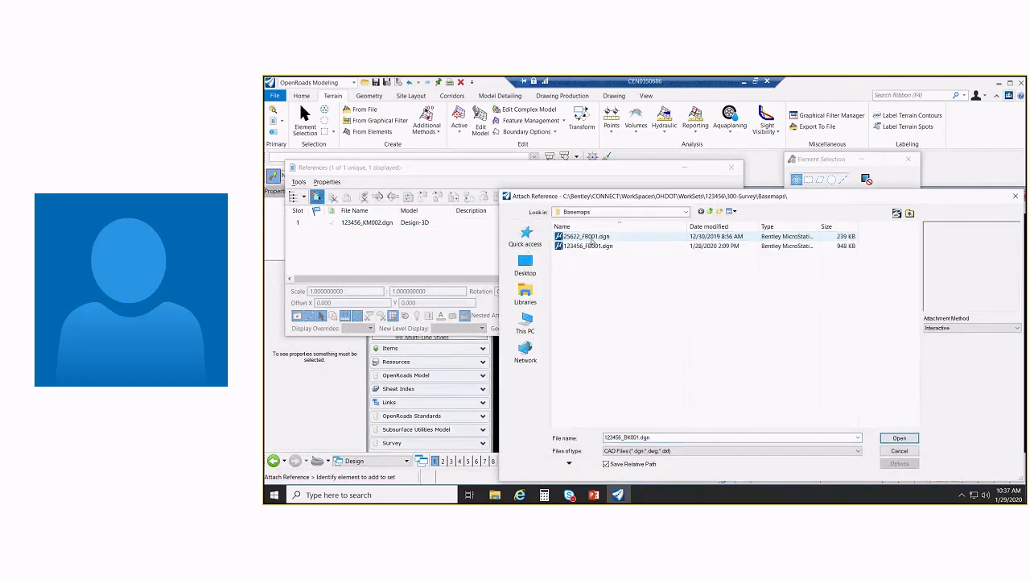
pyautogui.click(590, 245)
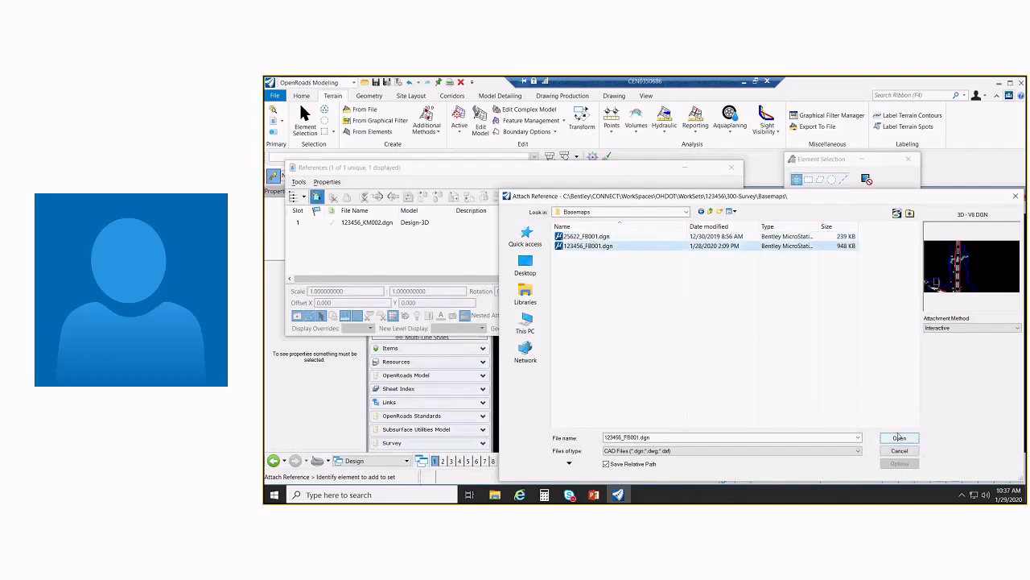
pyautogui.click(899, 437)
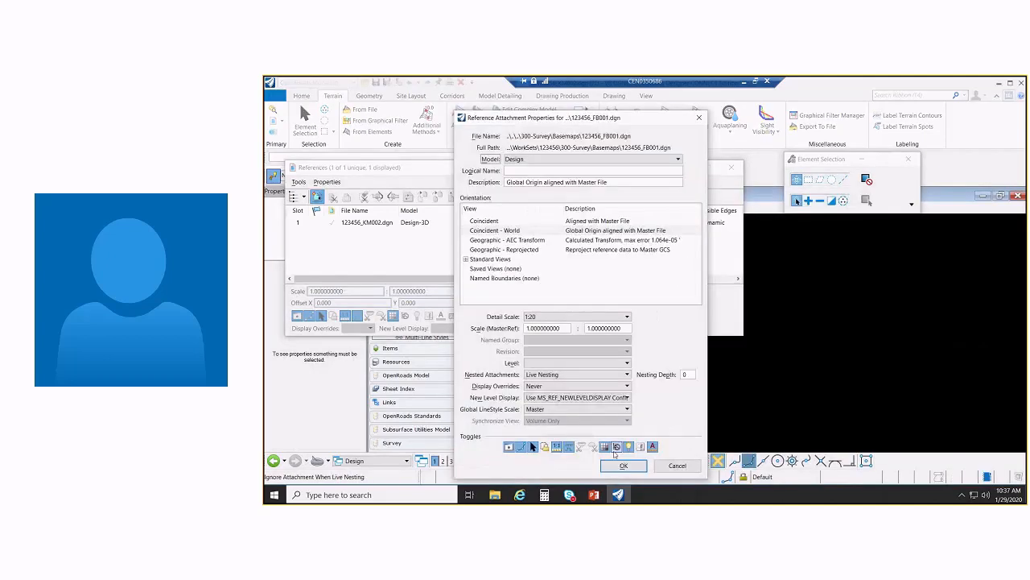
pyautogui.click(623, 465)
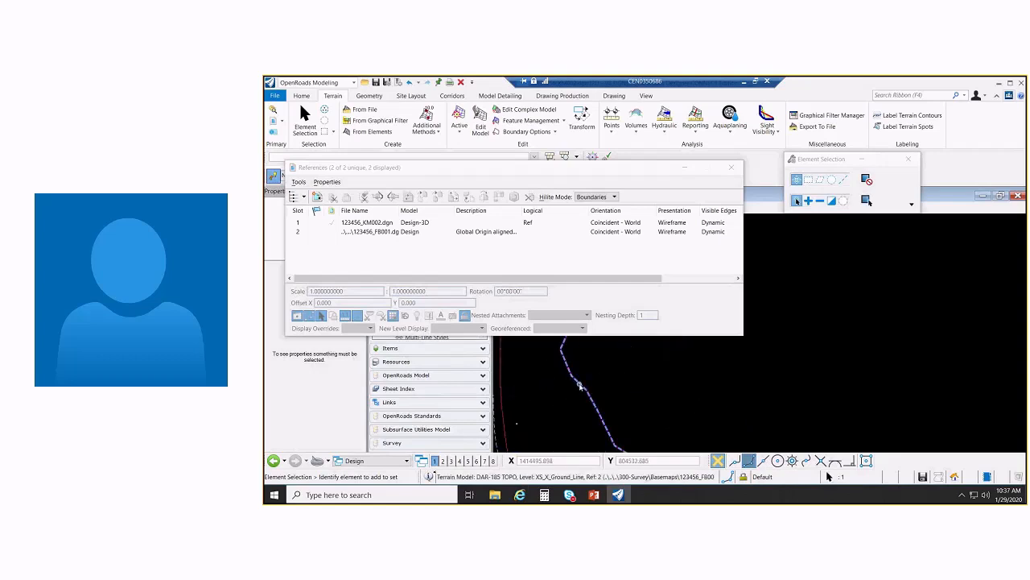
# Set the referenced DAR-185 TOPO terrain model as the active terrain and close the reference list
pyautogui.click(579, 386)
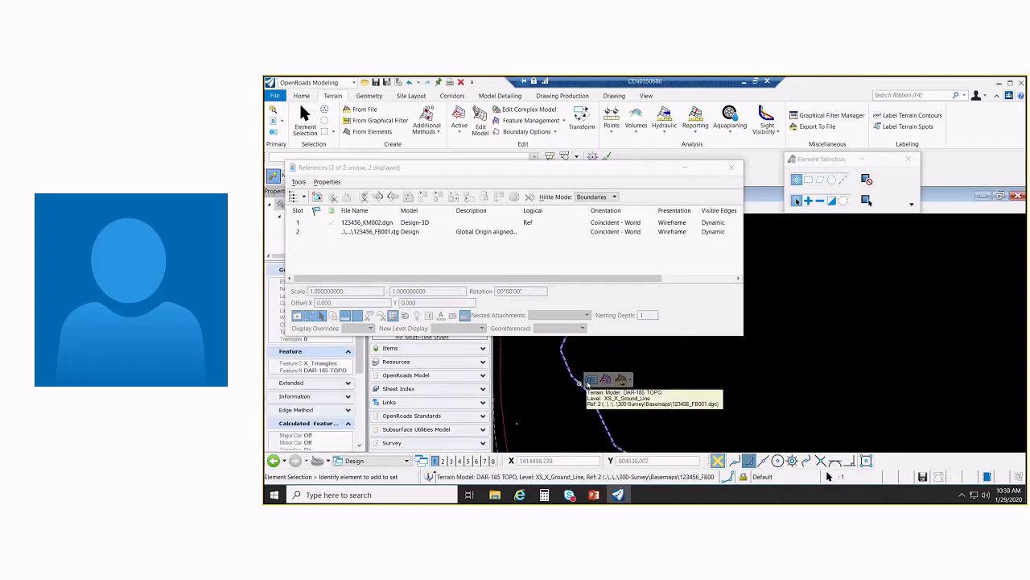
pyautogui.click(731, 167)
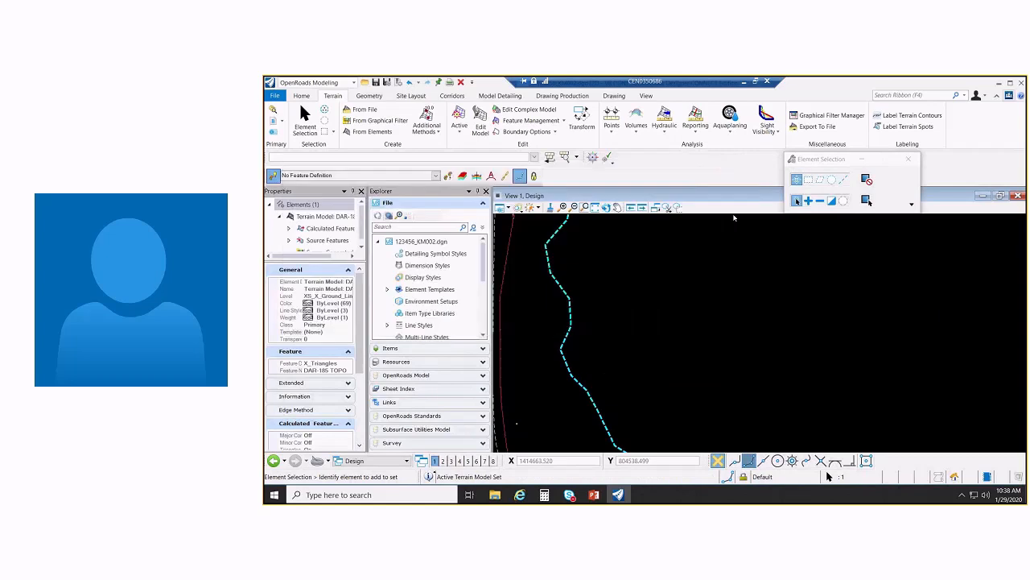
pyautogui.click(681, 267)
pyautogui.middleClick(679, 269)
pyautogui.middleClick(679, 269)
pyautogui.scroll(3, 740, 241)
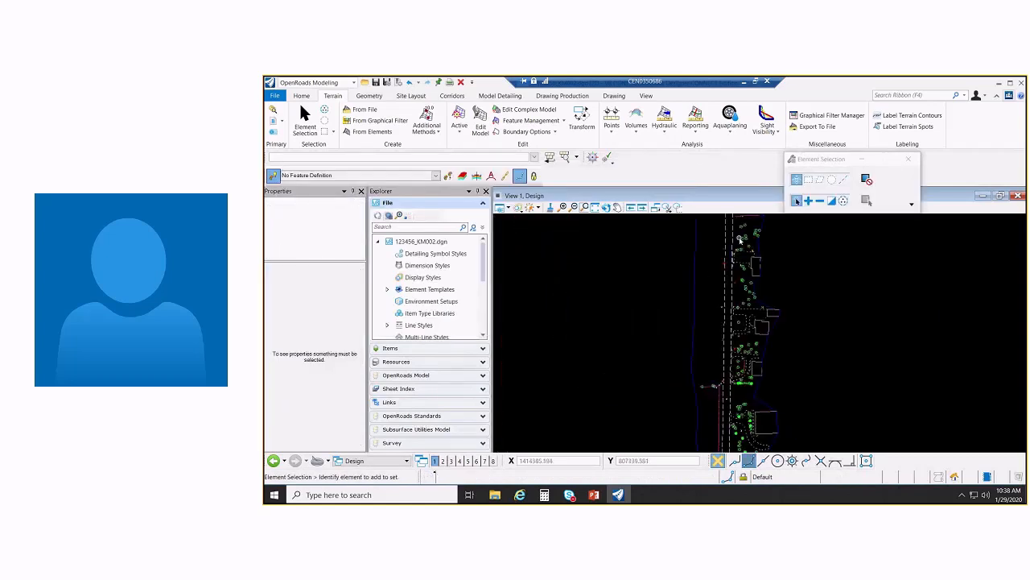
pyautogui.scroll(3, 705, 288)
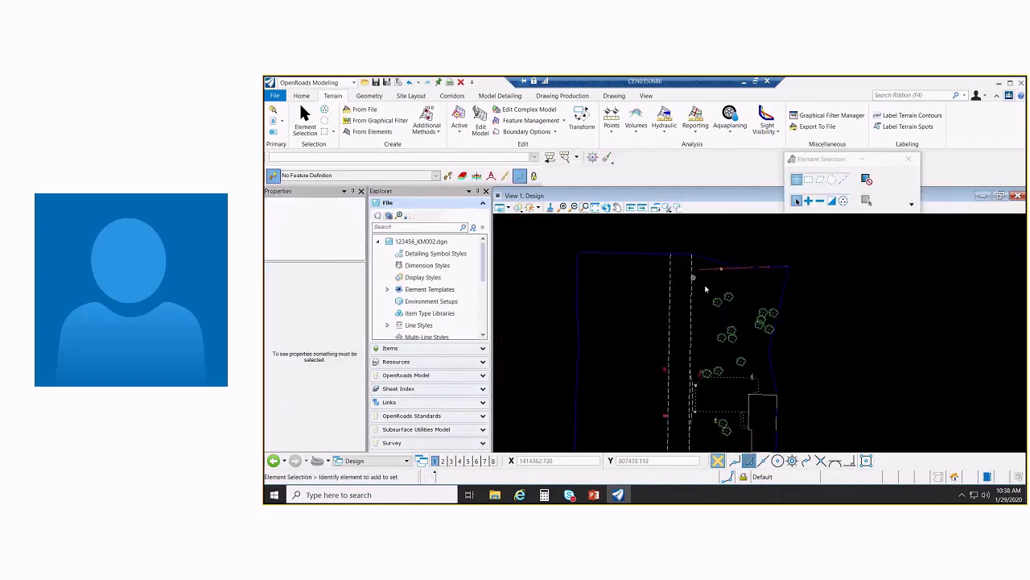
pyautogui.scroll(2, 705, 288)
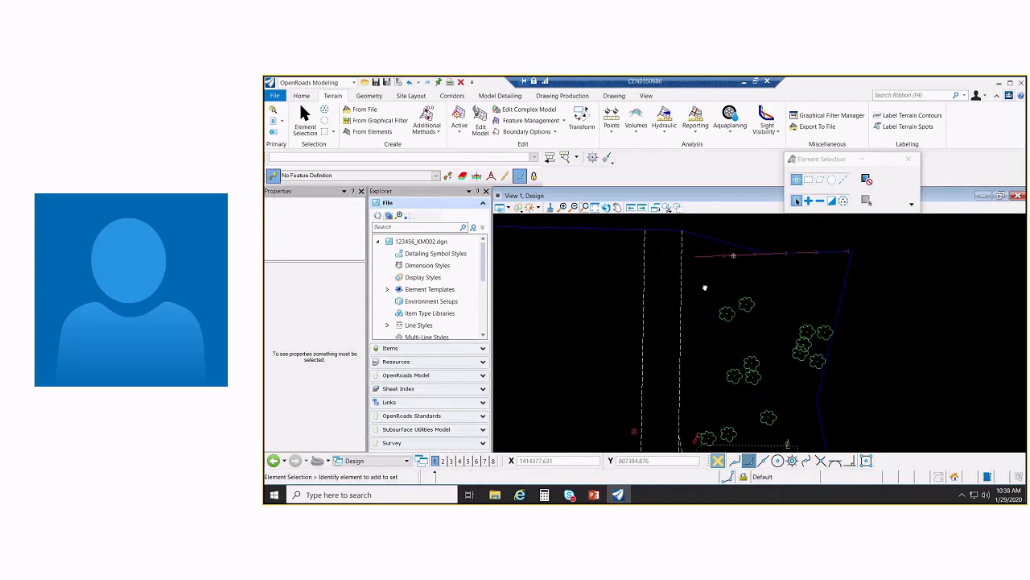
pyautogui.moveTo(705, 287); pyautogui.dragTo(688, 293, button='middle')
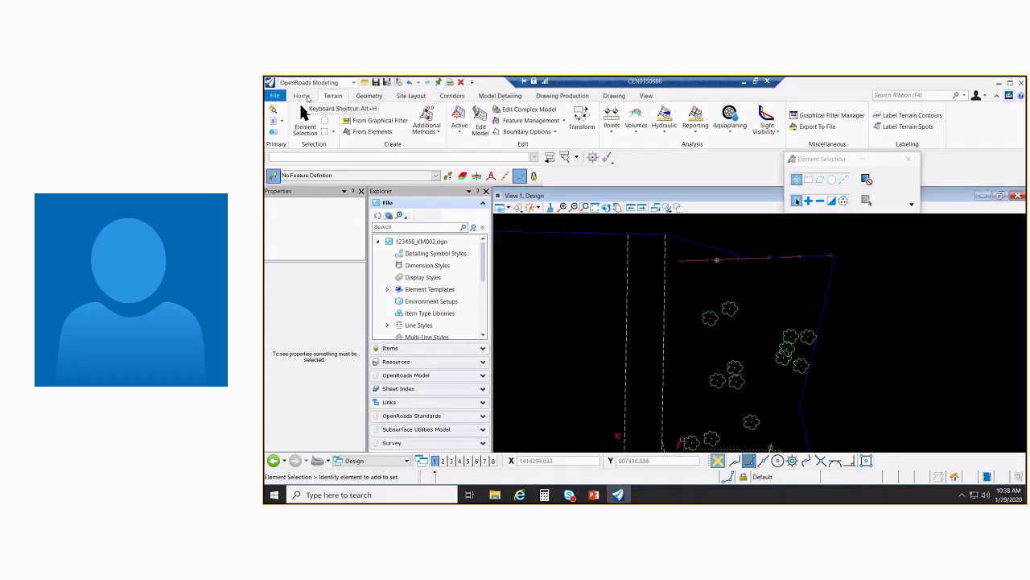
# Turn on the PV_X_COP level of the 123456_FB001.dgn reference in the Level Display
pyautogui.hotkey('ctrl', 'e')
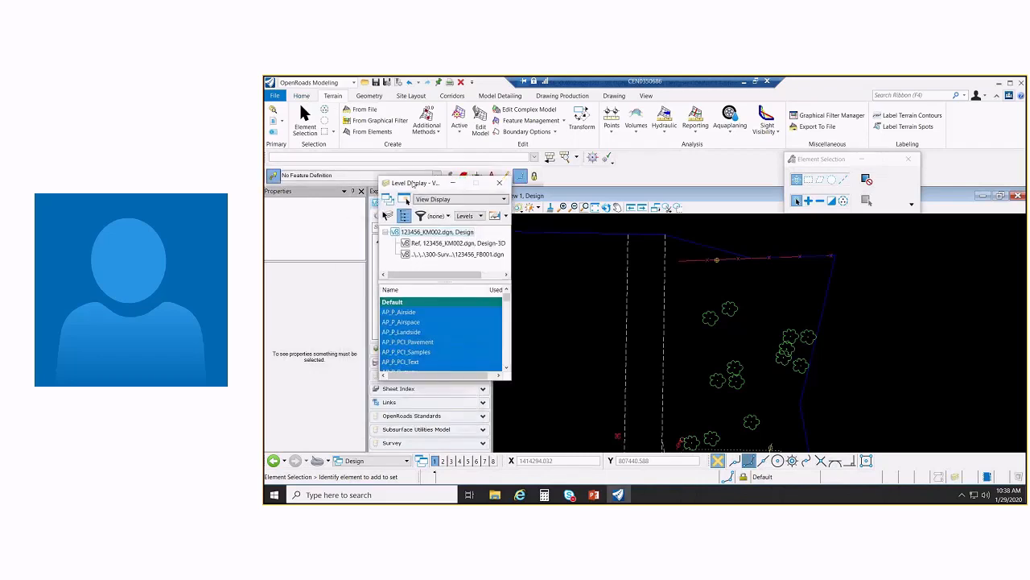
pyautogui.click(499, 183)
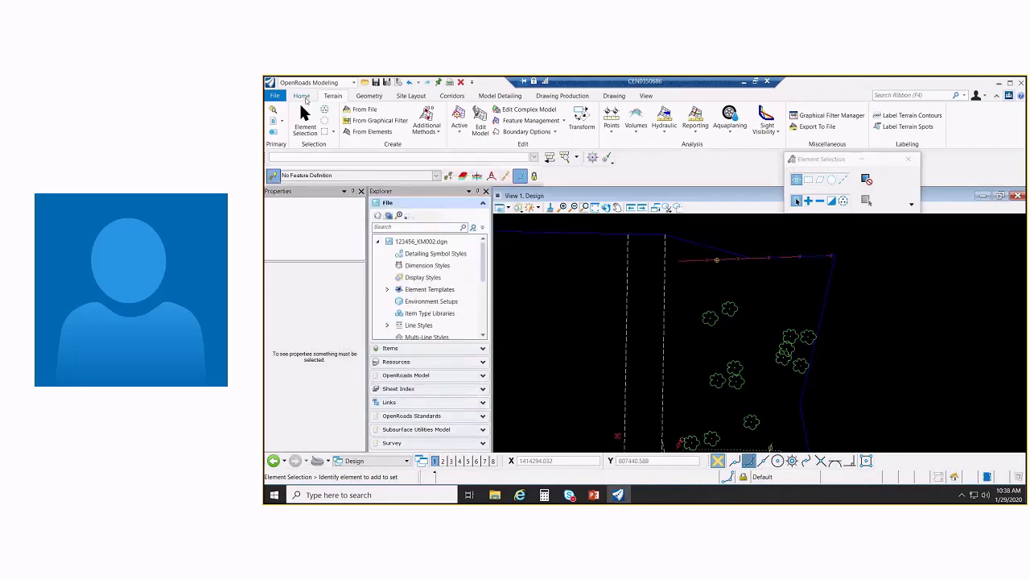
pyautogui.click(302, 96)
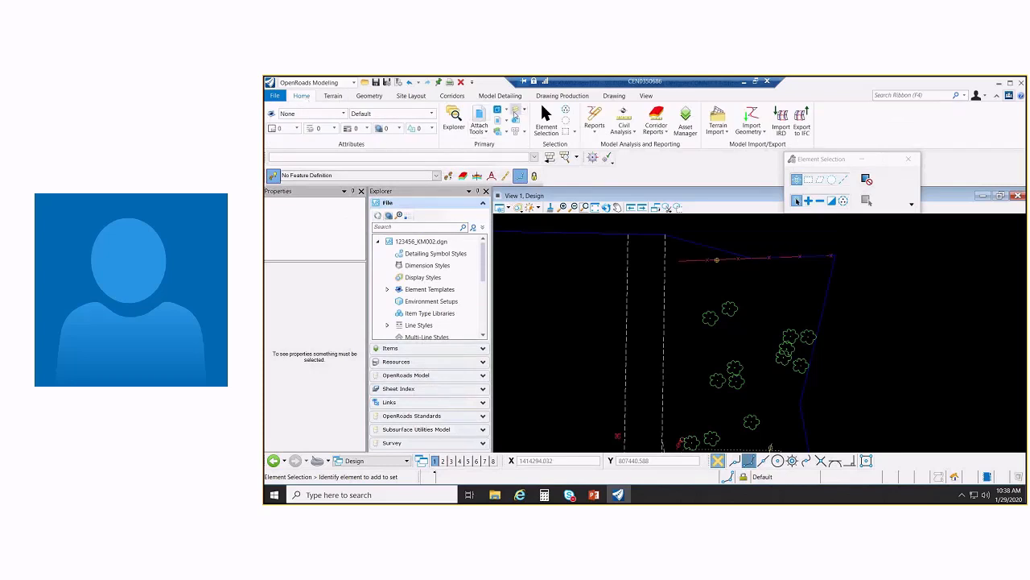
pyautogui.click(516, 116)
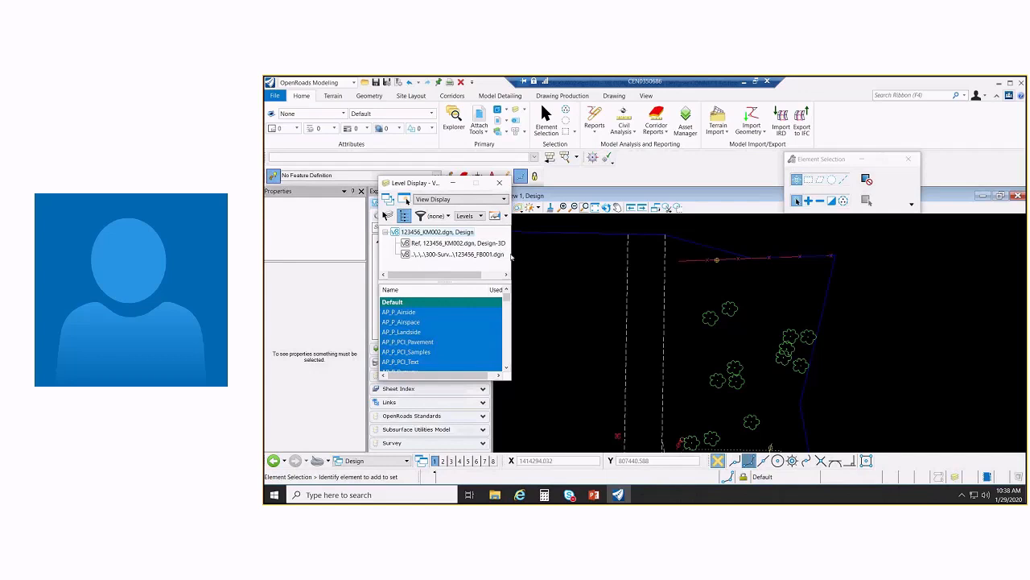
pyautogui.moveTo(512, 254); pyautogui.dragTo(522, 254)
pyautogui.scroll(-10, 440, 341)
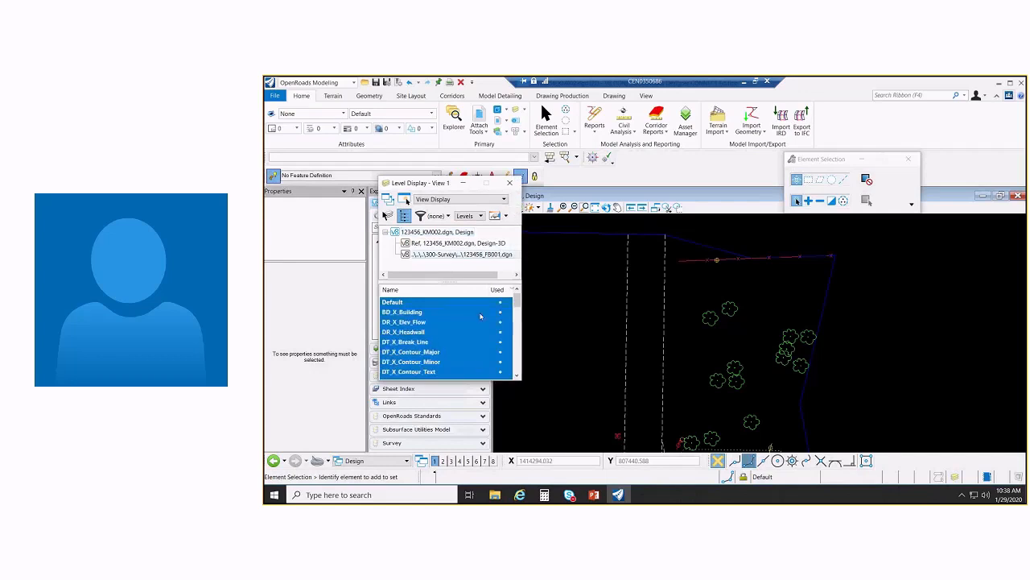
pyautogui.scroll(-1, 440, 342)
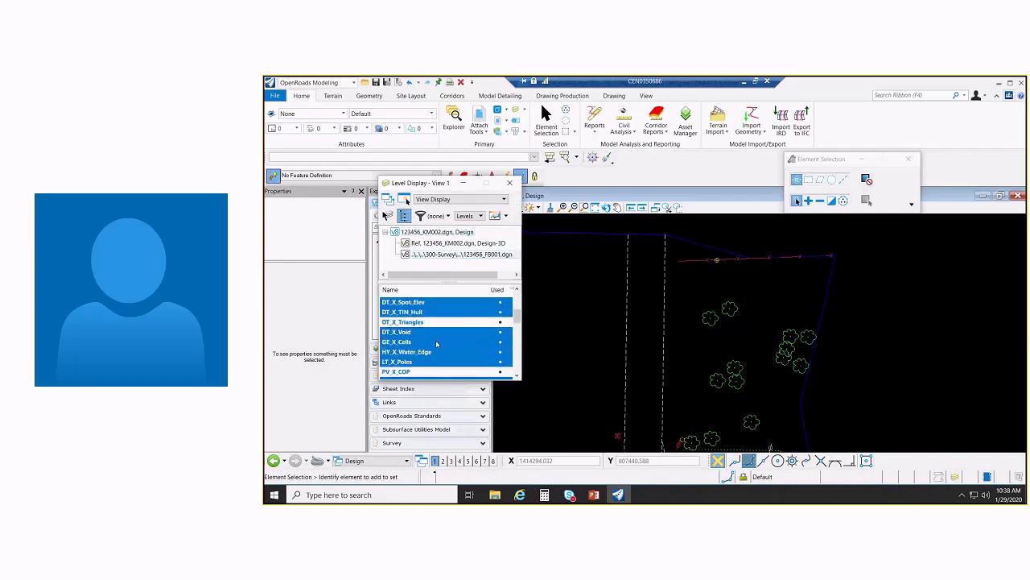
pyautogui.click(510, 182)
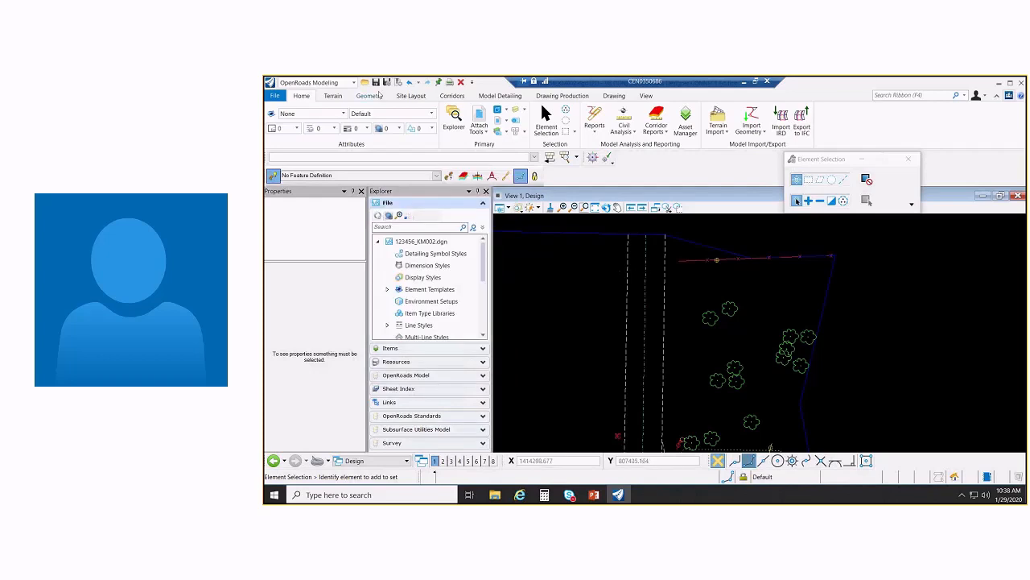
# Start creating a terrain model from elements at the road's north end, with the feature type Boundary
pyautogui.click(334, 96)
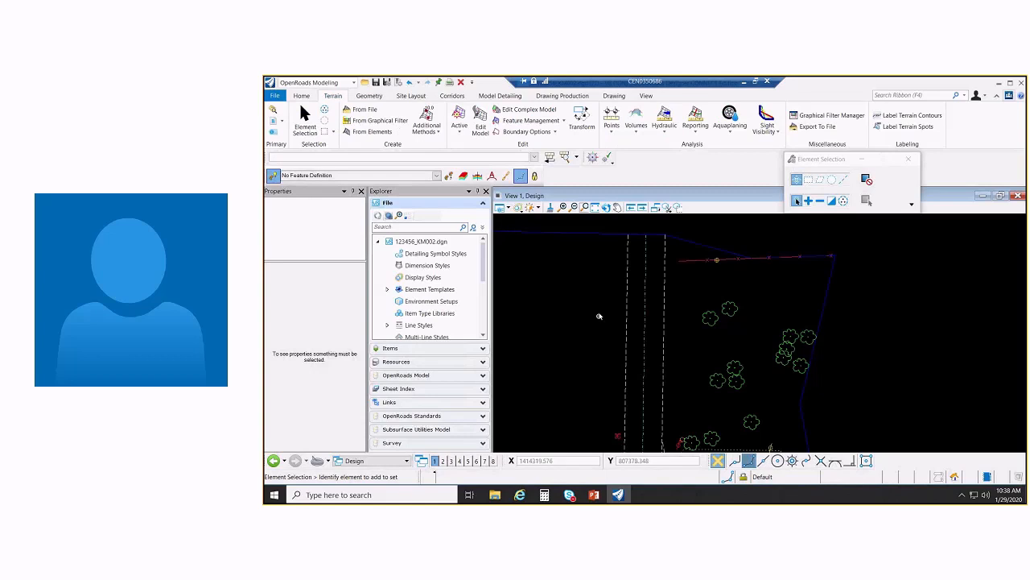
pyautogui.scroll(-5, 599, 316)
pyautogui.moveTo(677, 302); pyautogui.dragTo(677, 370, button='middle')
pyautogui.scroll(4, 641, 308)
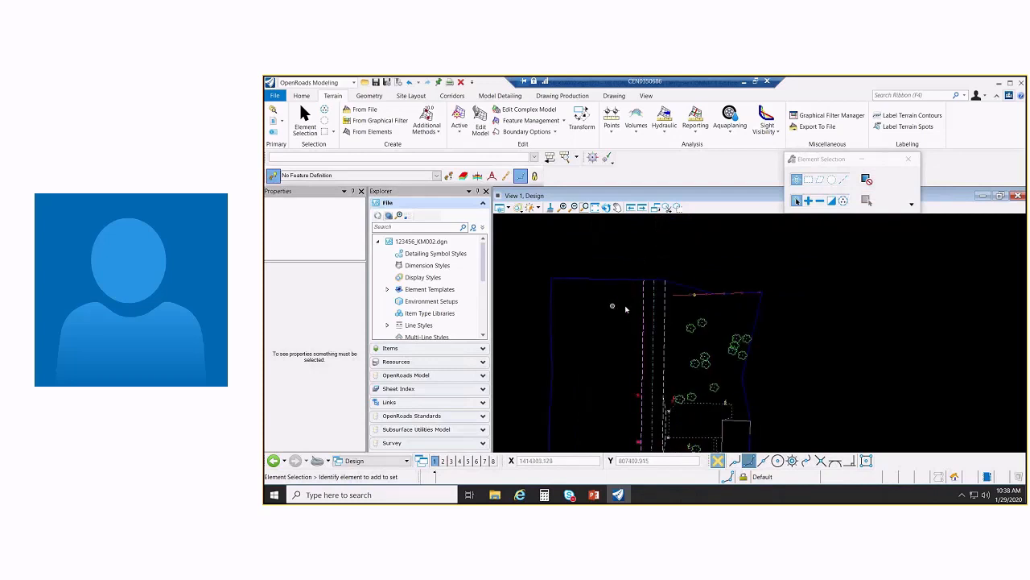
pyautogui.scroll(2, 625, 308)
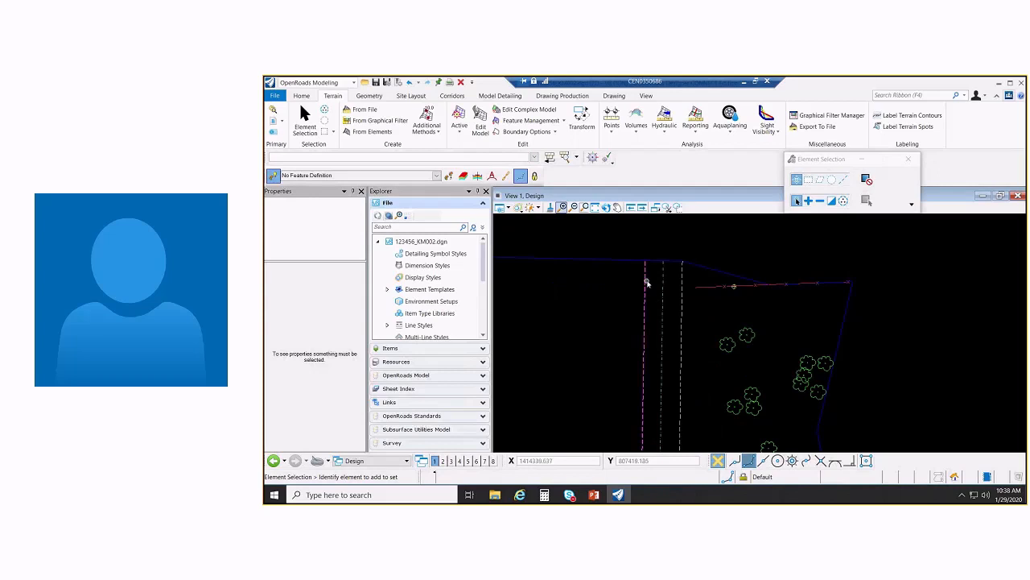
pyautogui.moveTo(646, 283)
pyautogui.click(378, 133)
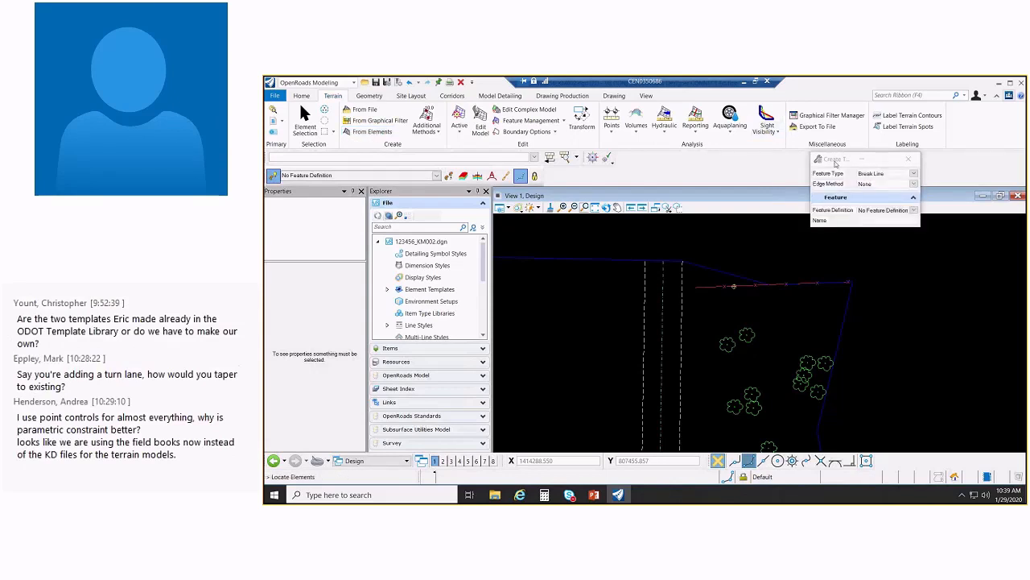
pyautogui.moveTo(834, 159); pyautogui.dragTo(676, 160)
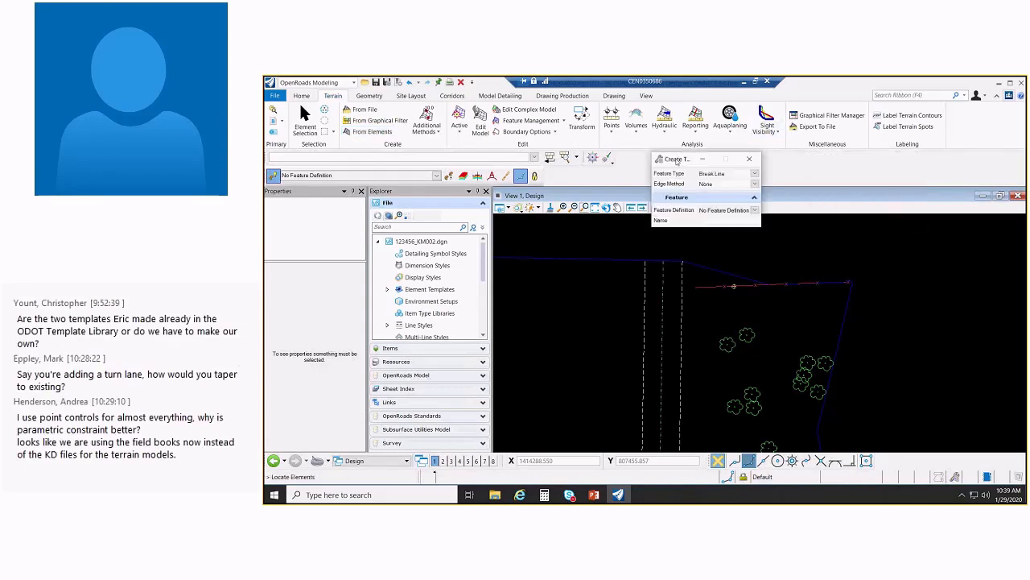
pyautogui.click(755, 174)
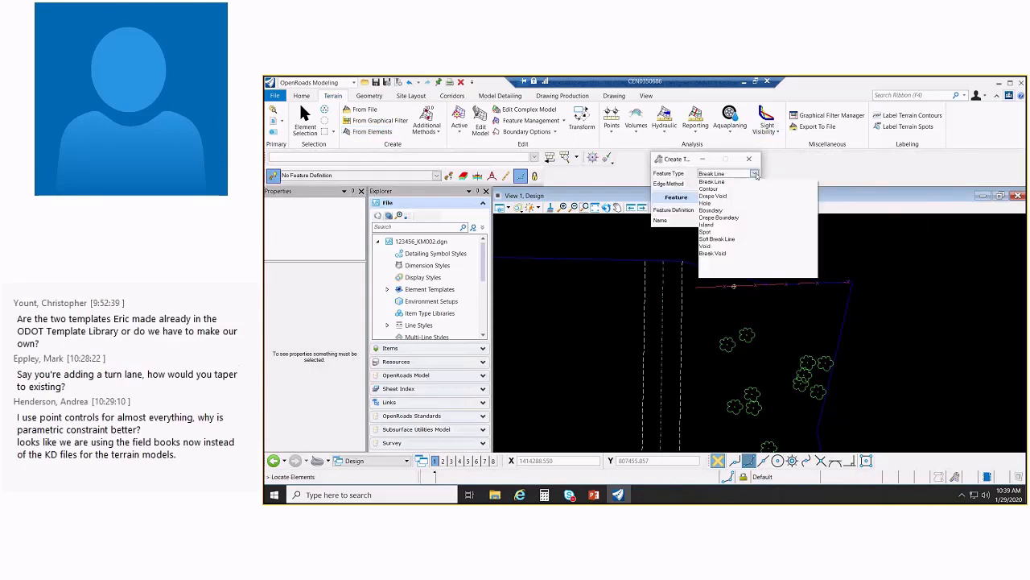
pyautogui.click(712, 210)
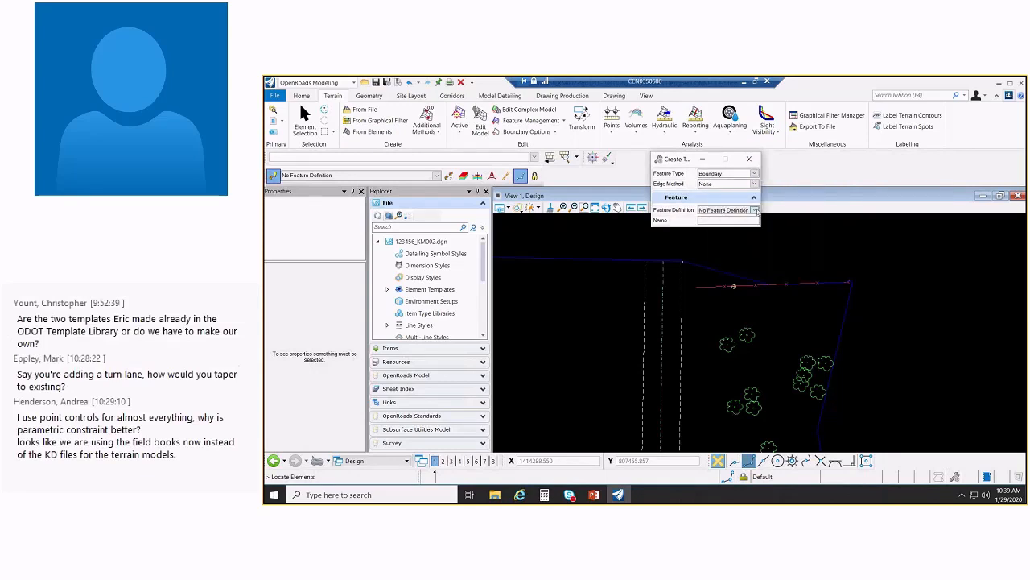
# Assign the existing terrain feature definition X_Pavement Surface and the name X_PAVT to the new terrain
pyautogui.click(755, 210)
pyautogui.click(702, 226)
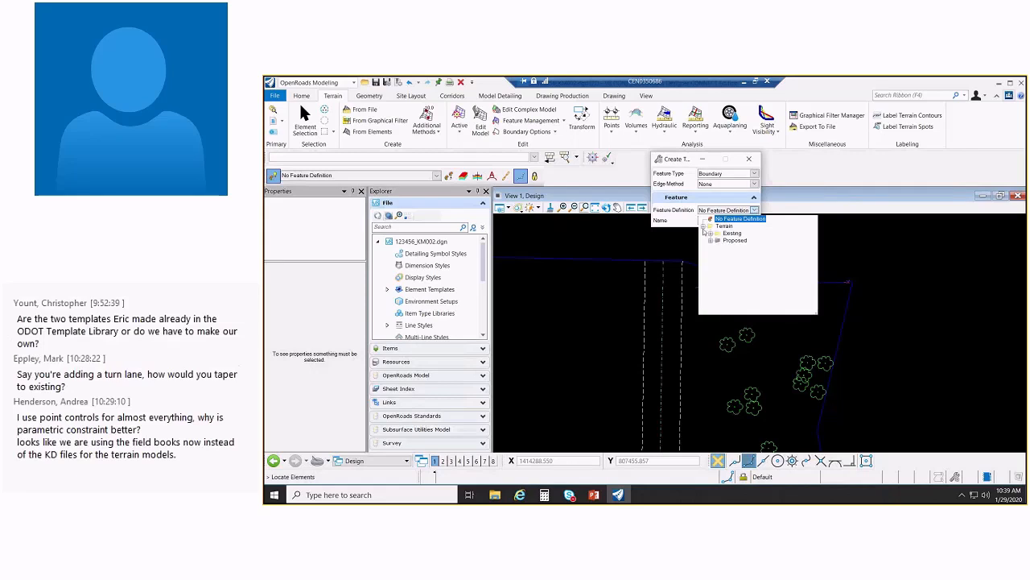
pyautogui.click(711, 233)
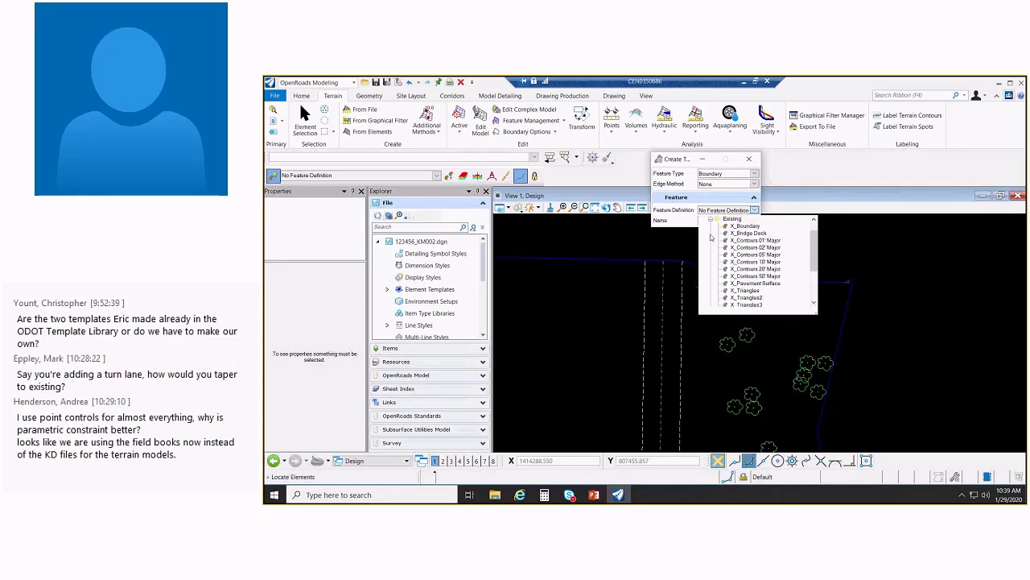
pyautogui.click(755, 261)
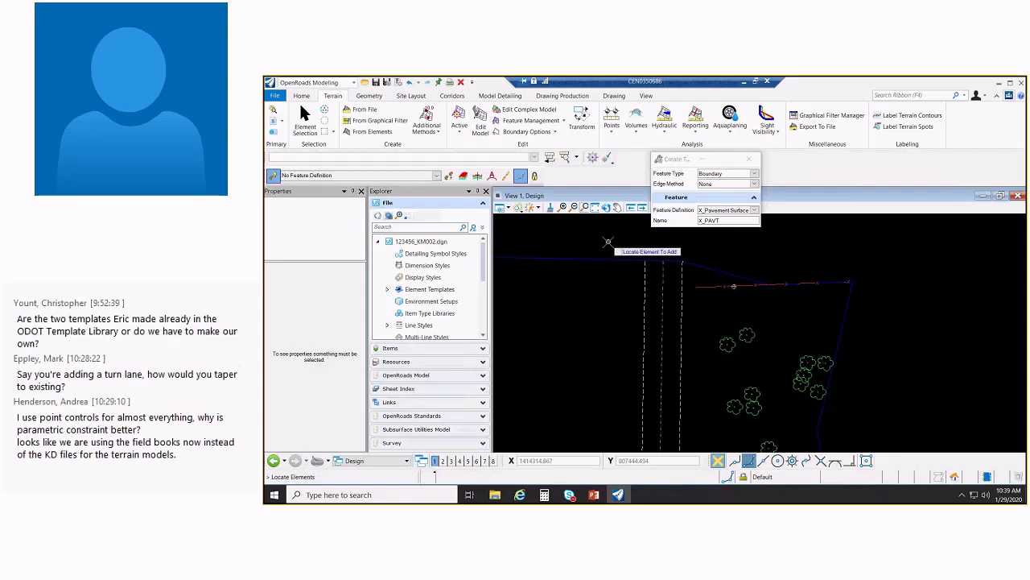
# Create the pavement terrain from the two dashed edge-of-pavement lines, with feature type Boundary and edge method None
pyautogui.click(644, 284)
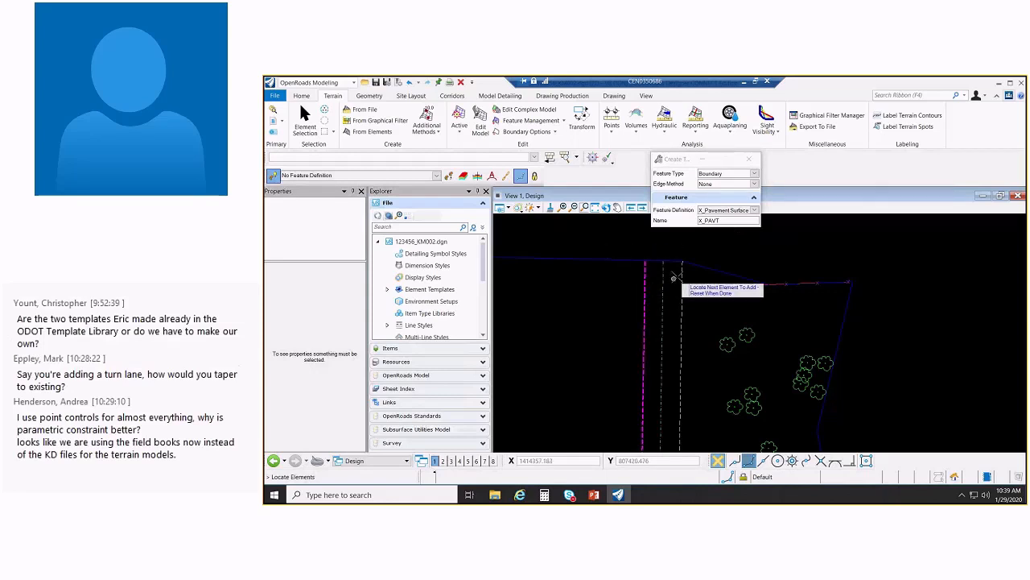
pyautogui.click(676, 278)
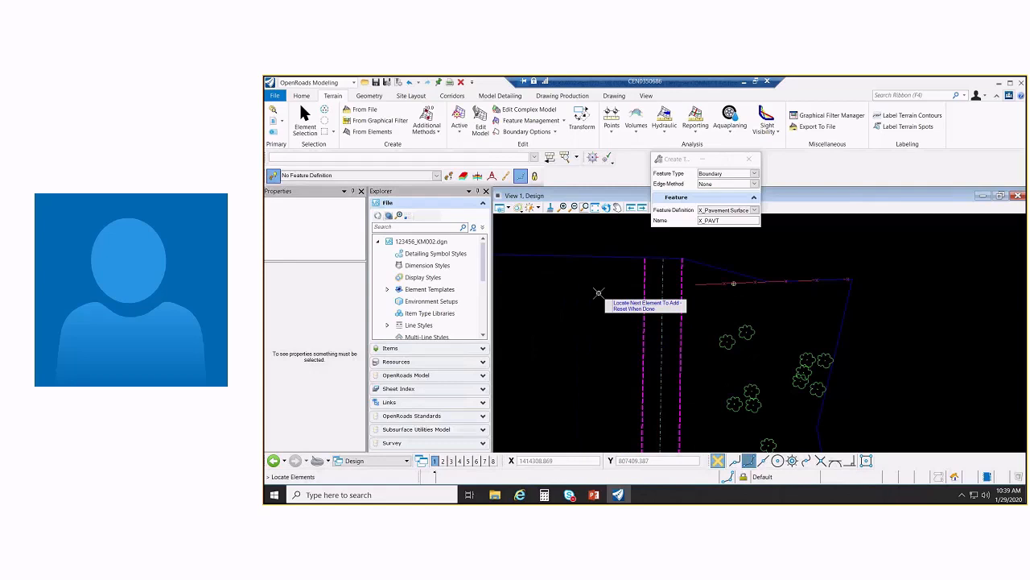
pyautogui.rightClick(598, 293)
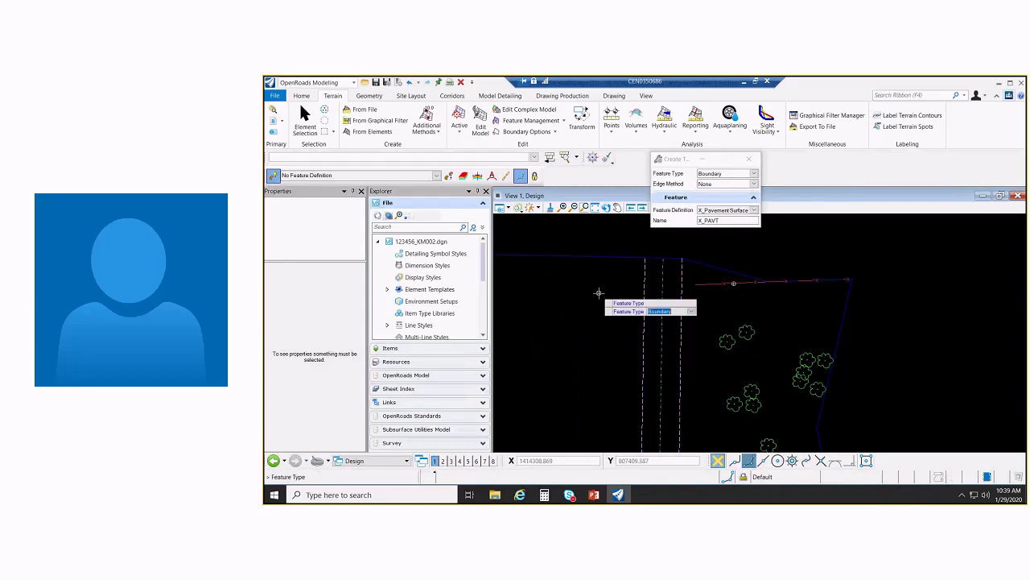
pyautogui.click(590, 287)
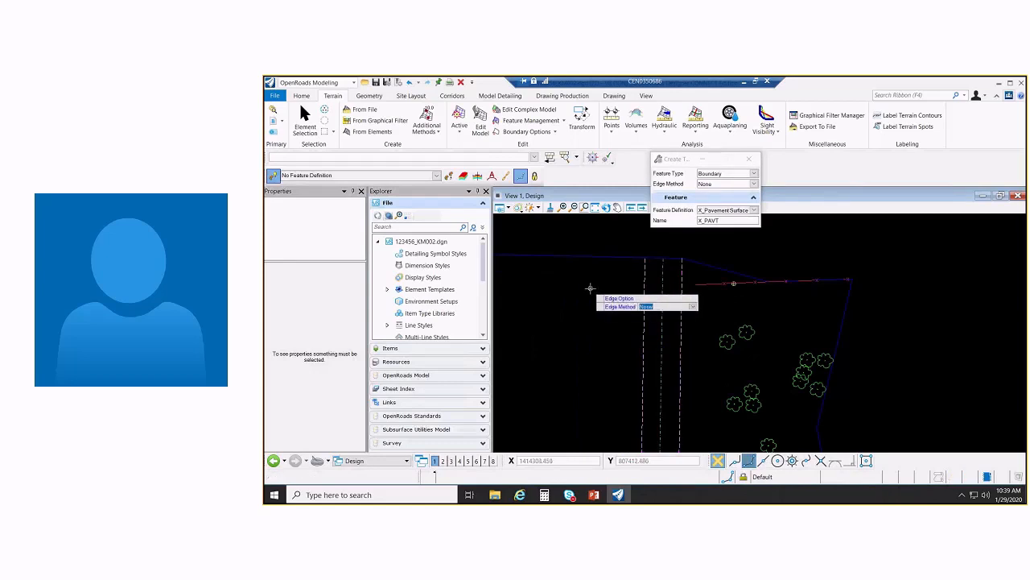
pyautogui.click(590, 288)
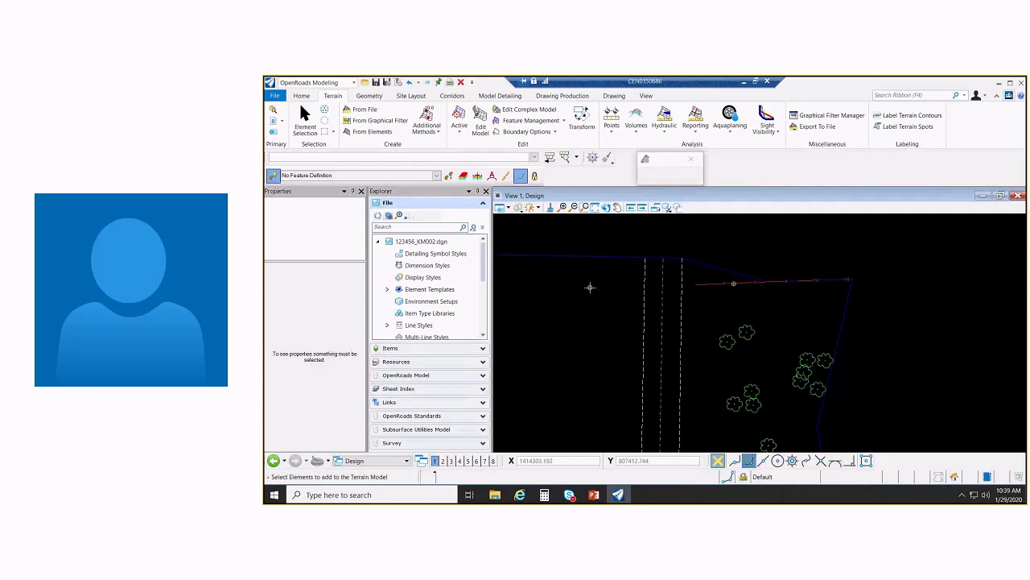
# Leave the add-features command and examine the X_PAVT terrain's boundary along the whole road against the edge-of-pavement lines
pyautogui.scroll(-5, 590, 287)
pyautogui.scroll(5, 590, 287)
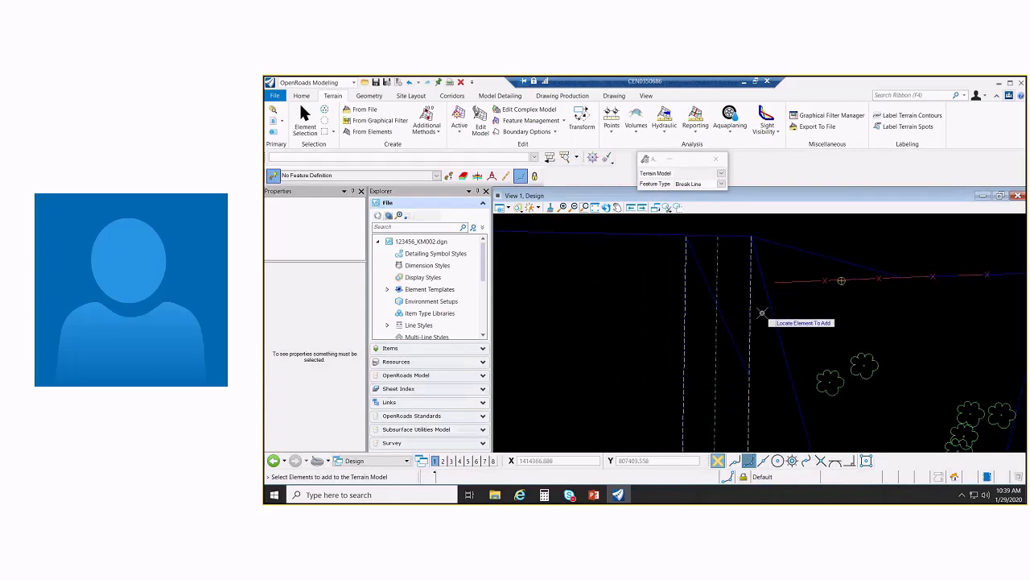
pyautogui.scroll(-2, 762, 312)
pyautogui.rightClick(676, 312)
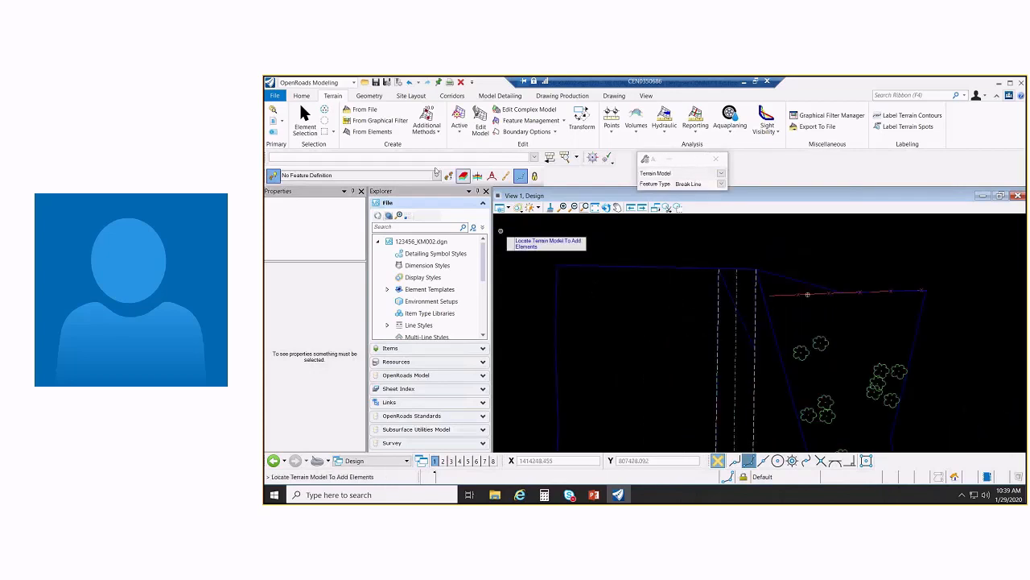
pyautogui.rightClick(668, 233)
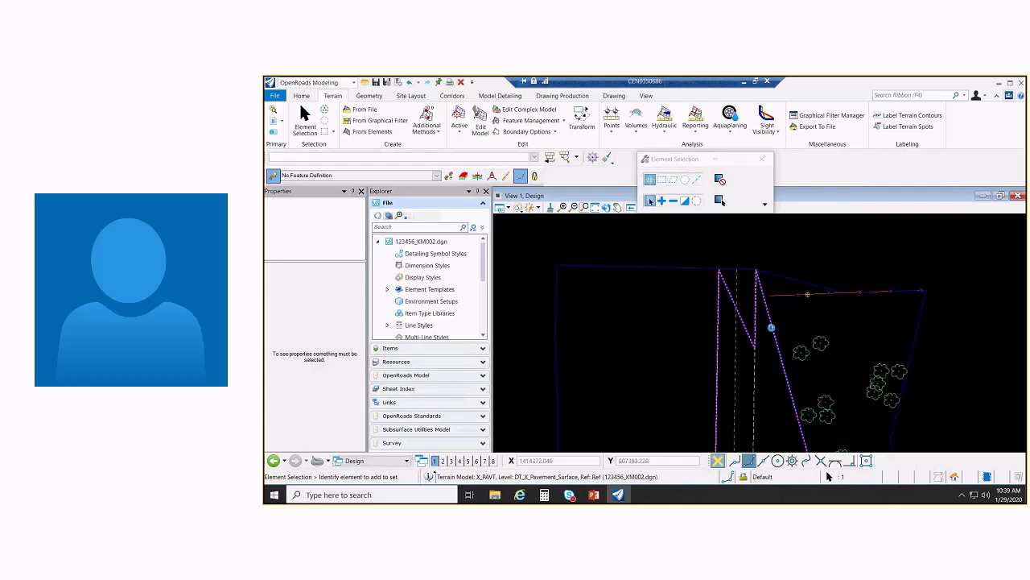
pyautogui.click(771, 327)
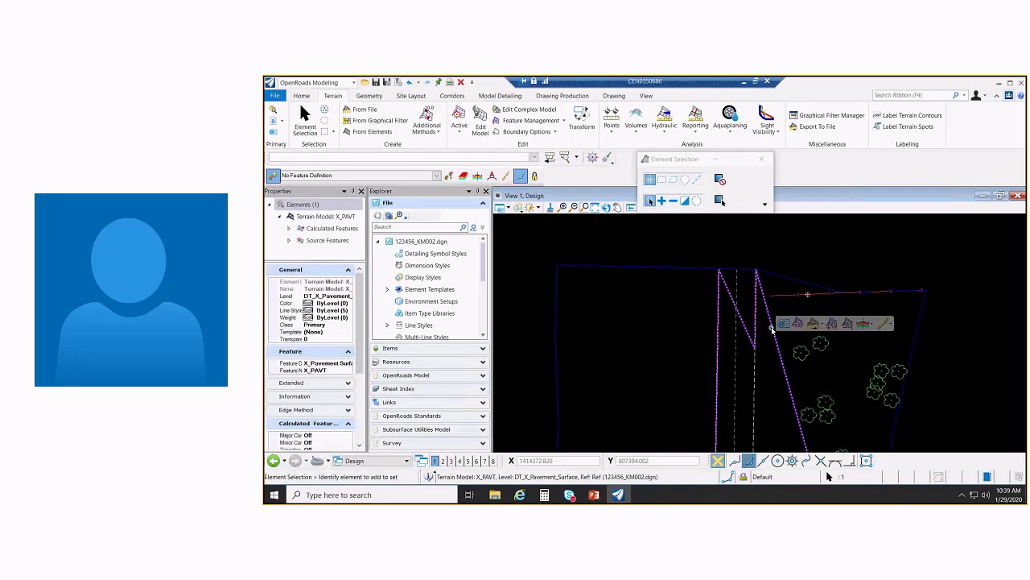
pyautogui.scroll(-5, 772, 327)
pyautogui.scroll(5, 672, 416)
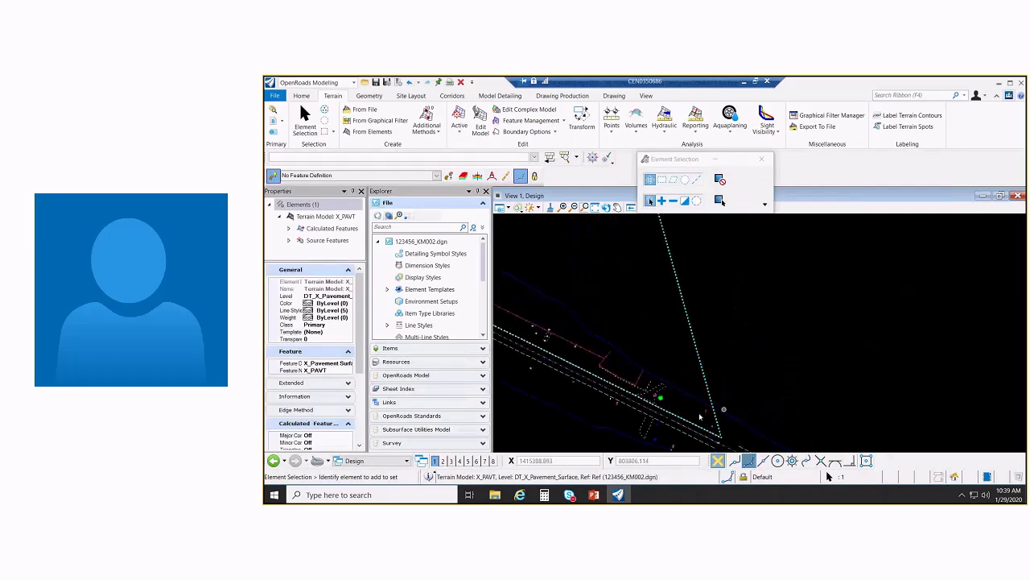
pyautogui.moveTo(672, 416); pyautogui.dragTo(849, 428, button='middle')
pyautogui.scroll(-3, 717, 276)
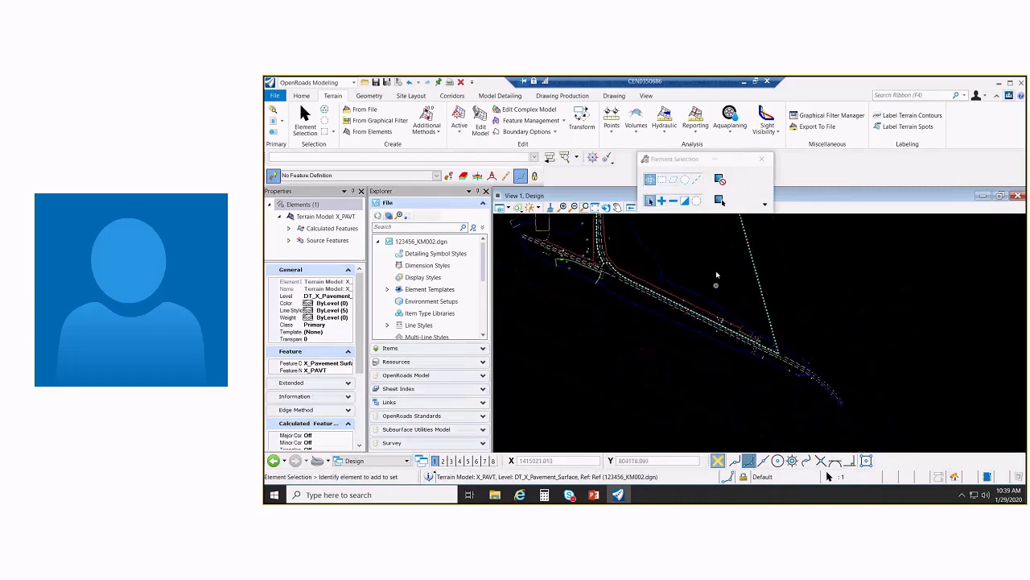
pyautogui.moveTo(717, 276); pyautogui.dragTo(759, 374, button='middle')
pyautogui.moveTo(706, 283); pyautogui.dragTo(710, 362, button='middle')
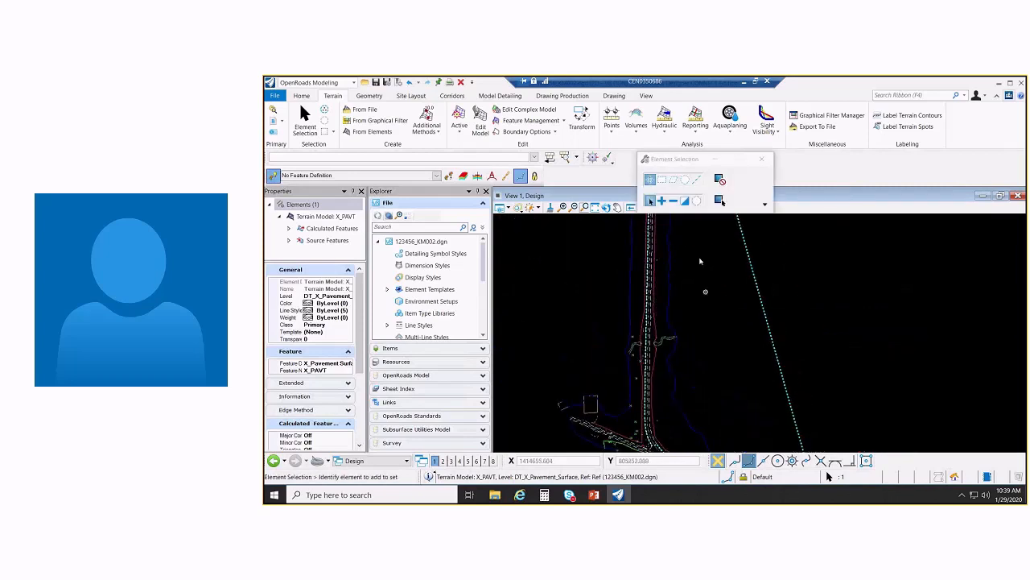
pyautogui.moveTo(701, 260); pyautogui.dragTo(709, 379, button='middle')
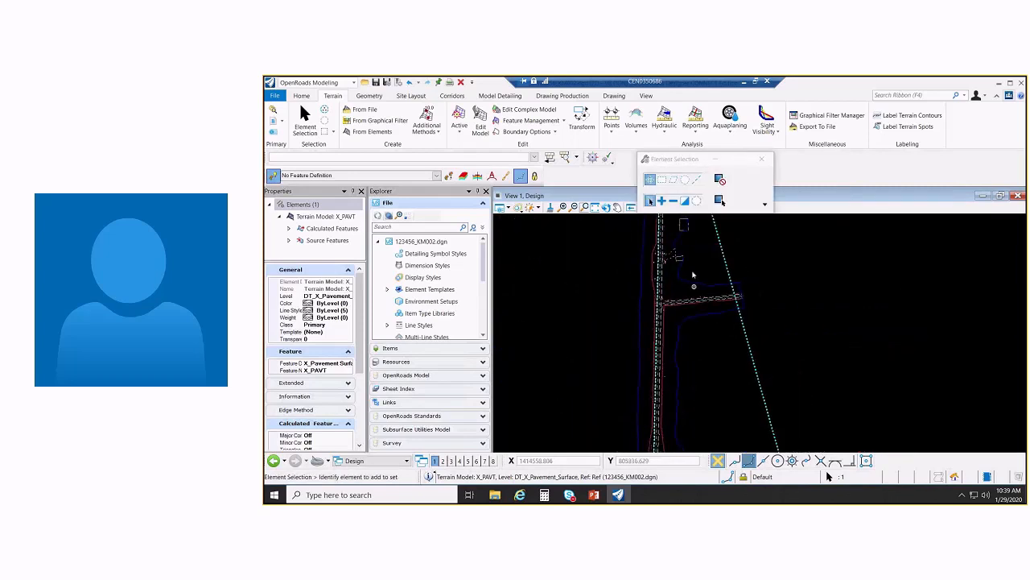
pyautogui.scroll(-4, 695, 272)
pyautogui.moveTo(699, 269); pyautogui.dragTo(704, 290, button='middle')
pyautogui.scroll(5, 693, 293)
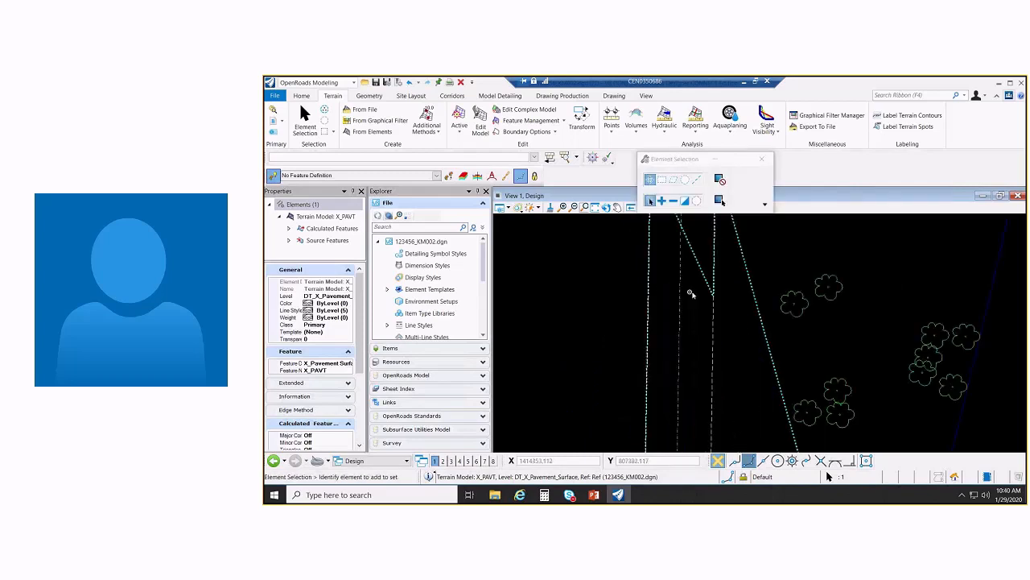
pyautogui.click(697, 291)
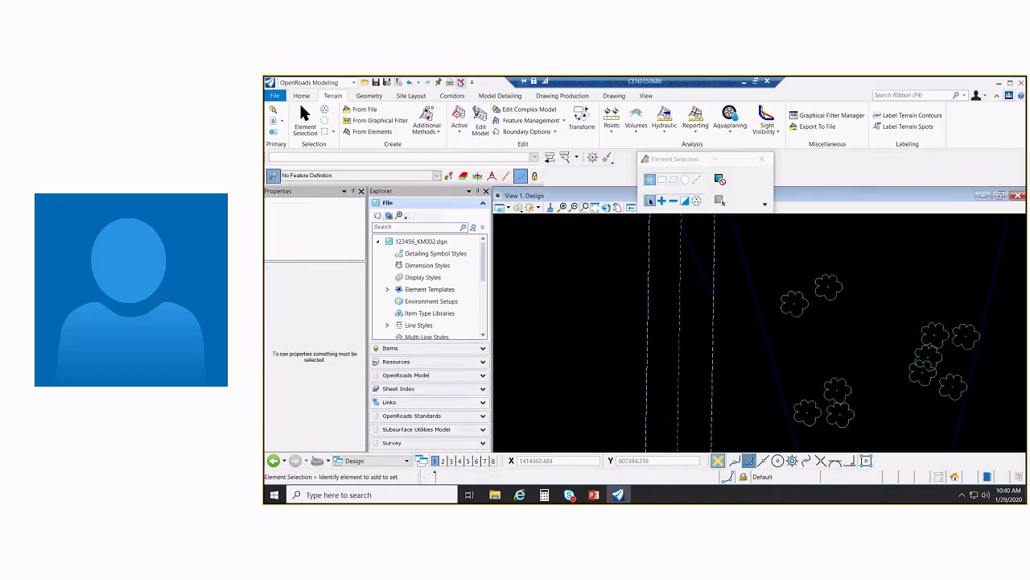
# Abandon the delete command and set up the 2 Views Plan/3D view arrangement
pyautogui.click(460, 83)
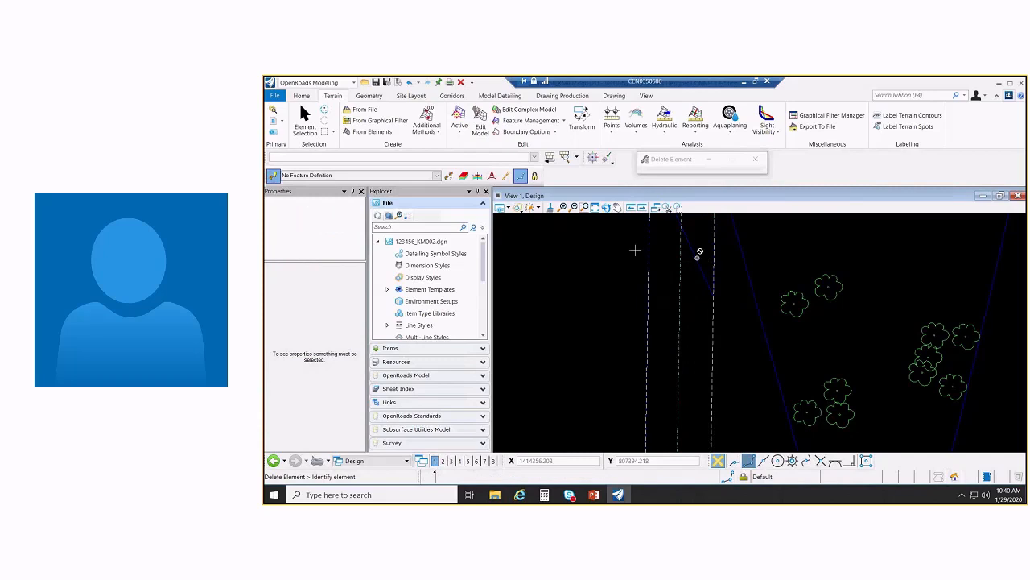
pyautogui.rightClick(761, 242)
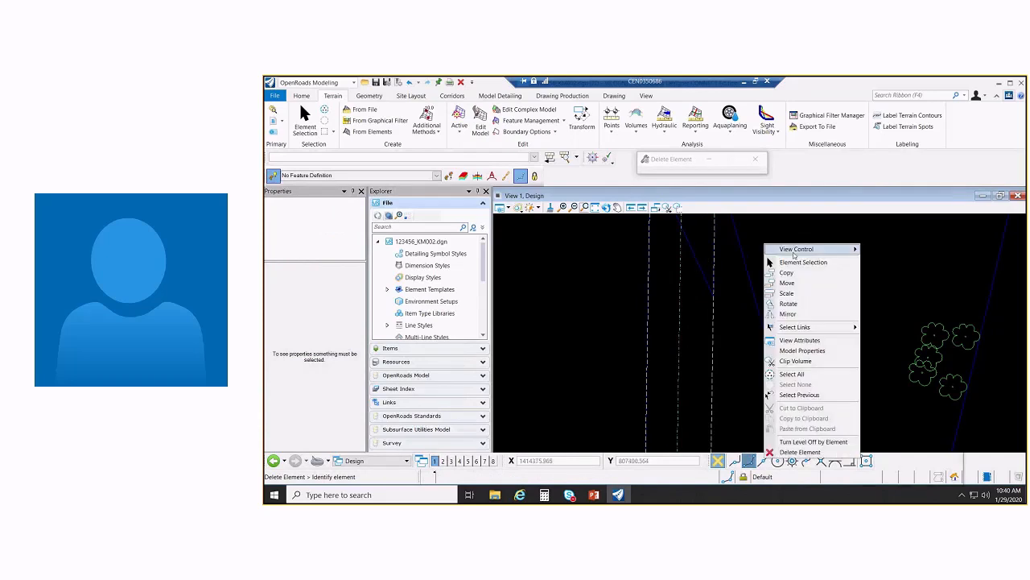
pyautogui.moveTo(837, 249)
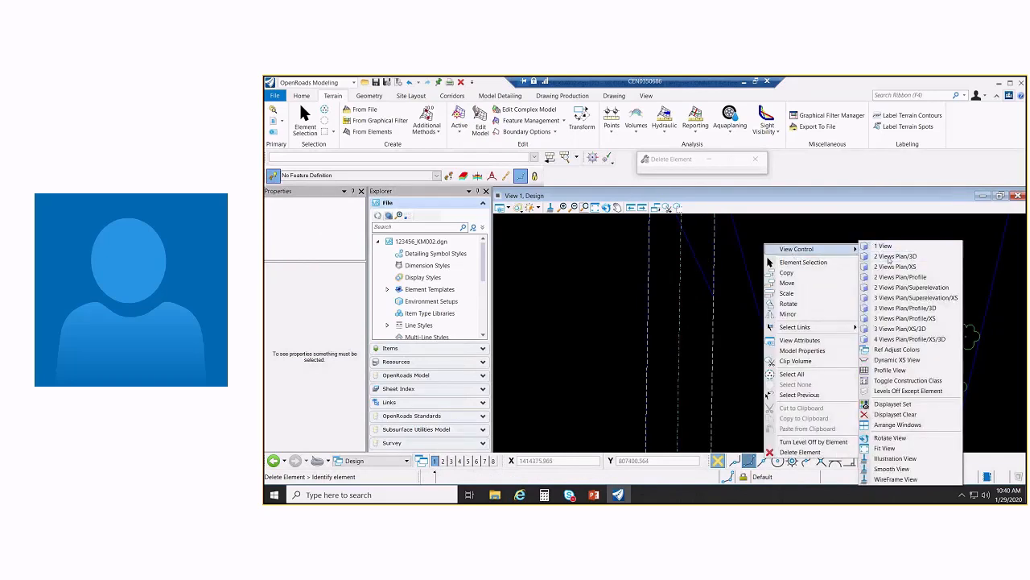
pyautogui.click(893, 256)
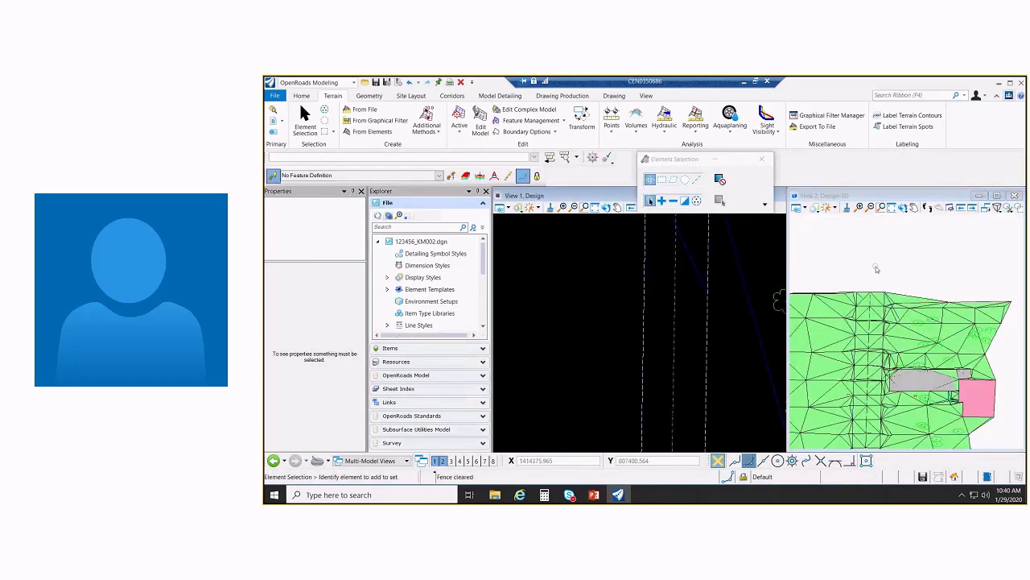
pyautogui.click(876, 269)
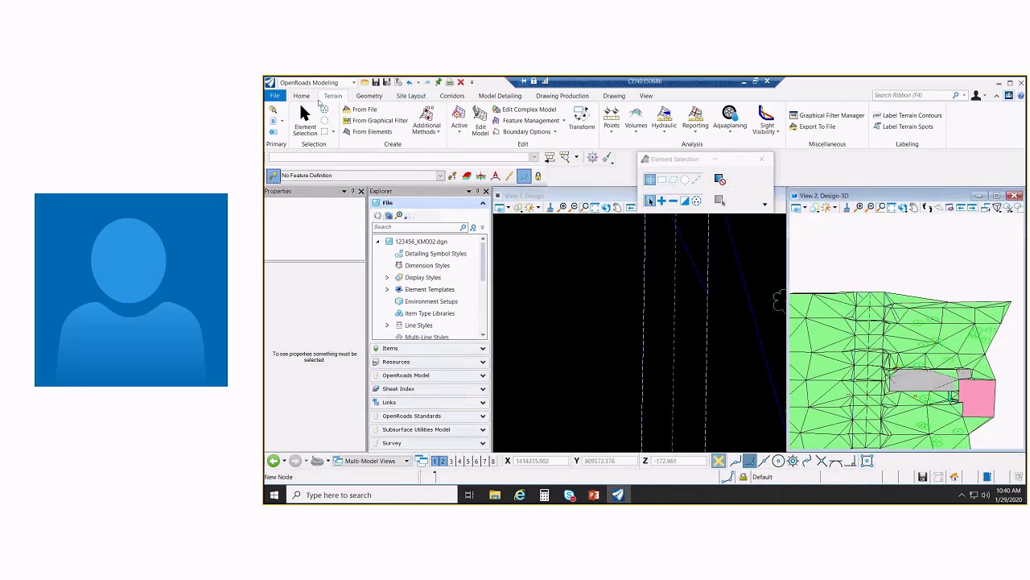
# Hide the survey reference's DT_X_Triangles level and the background map in the 3D view
pyautogui.hotkey('ctrl', 'e')
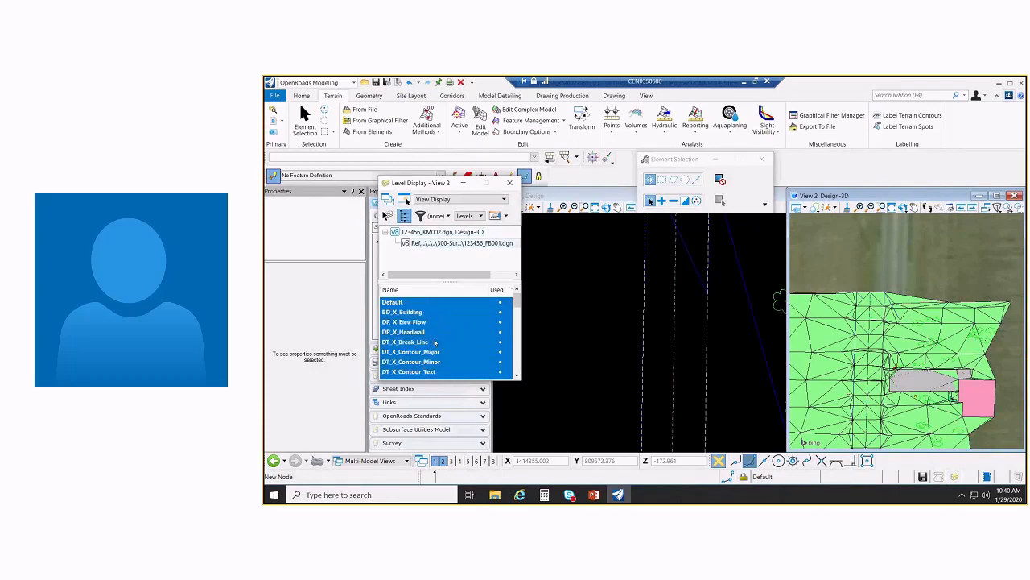
pyautogui.click(435, 342)
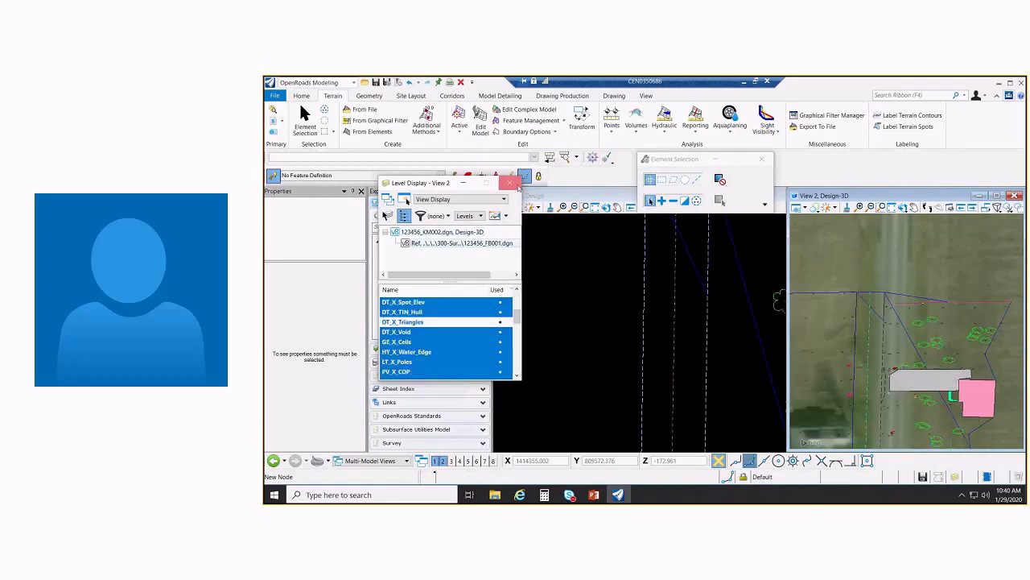
pyautogui.click(509, 183)
pyautogui.scroll(3, 916, 317)
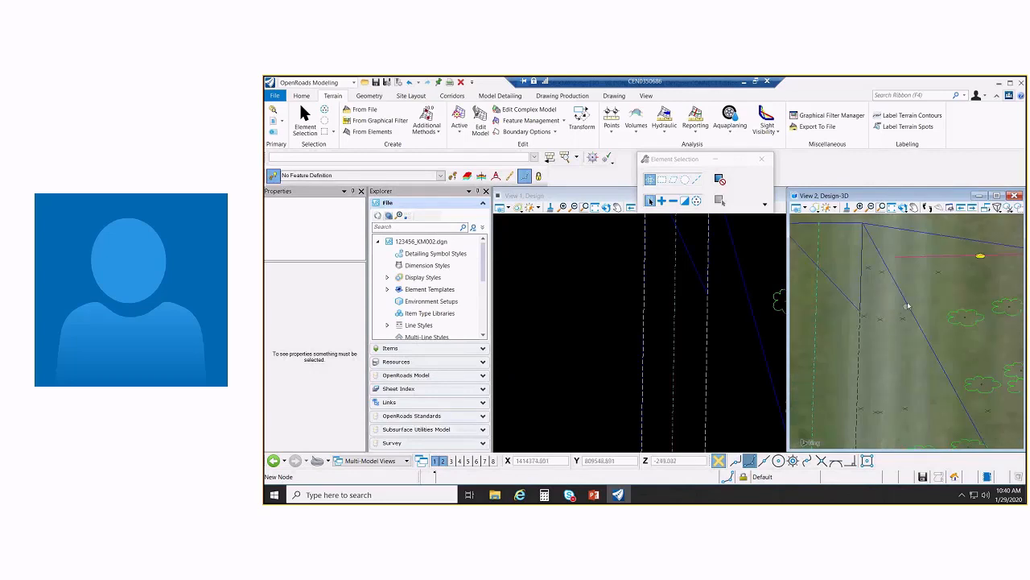
pyautogui.click(805, 207)
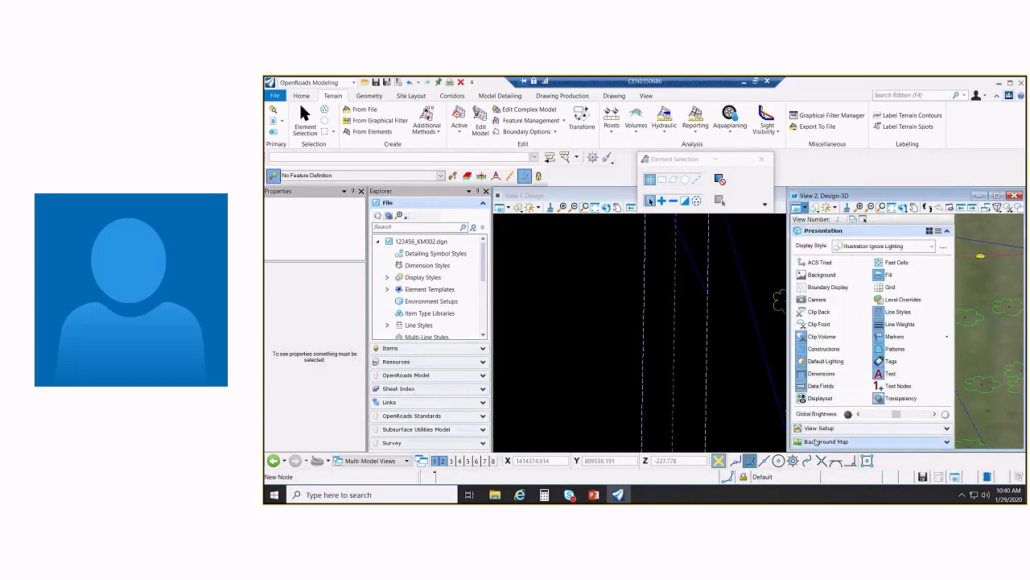
pyautogui.click(816, 442)
pyautogui.click(900, 475)
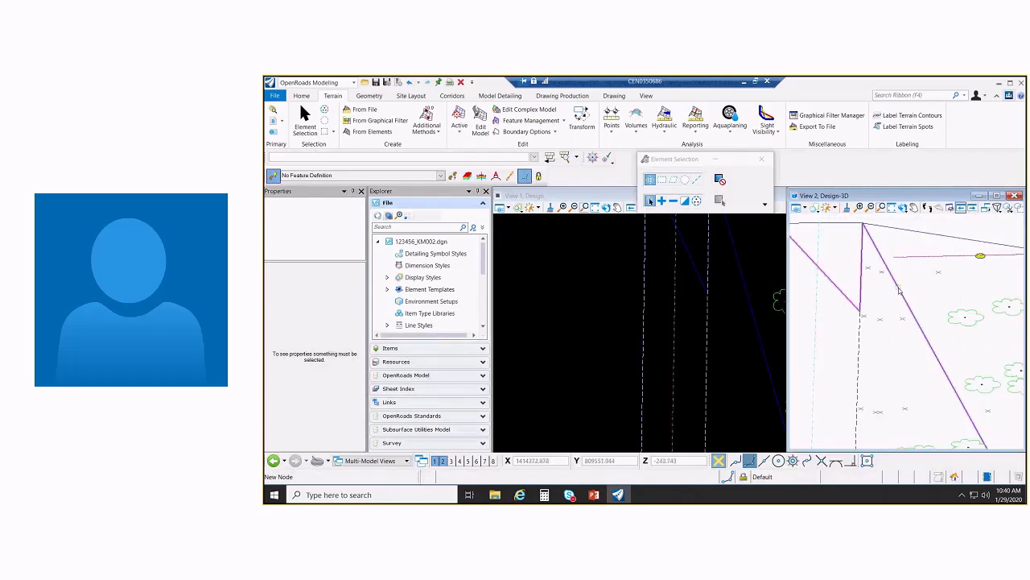
# Delete the incorrect X_PAVT terrain model, selecting it in the 3D view
pyautogui.click(900, 291)
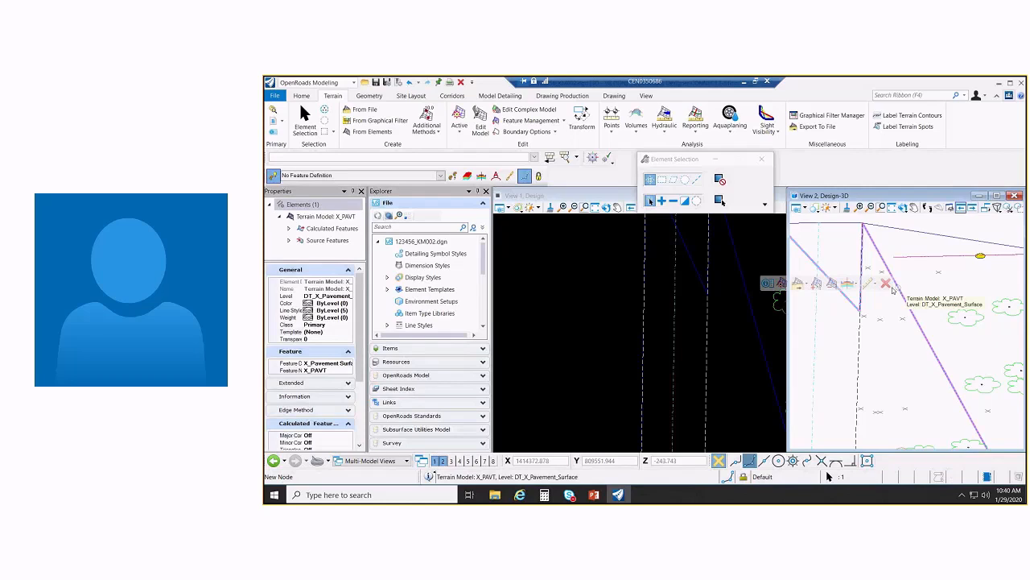
pyautogui.press('Delete')
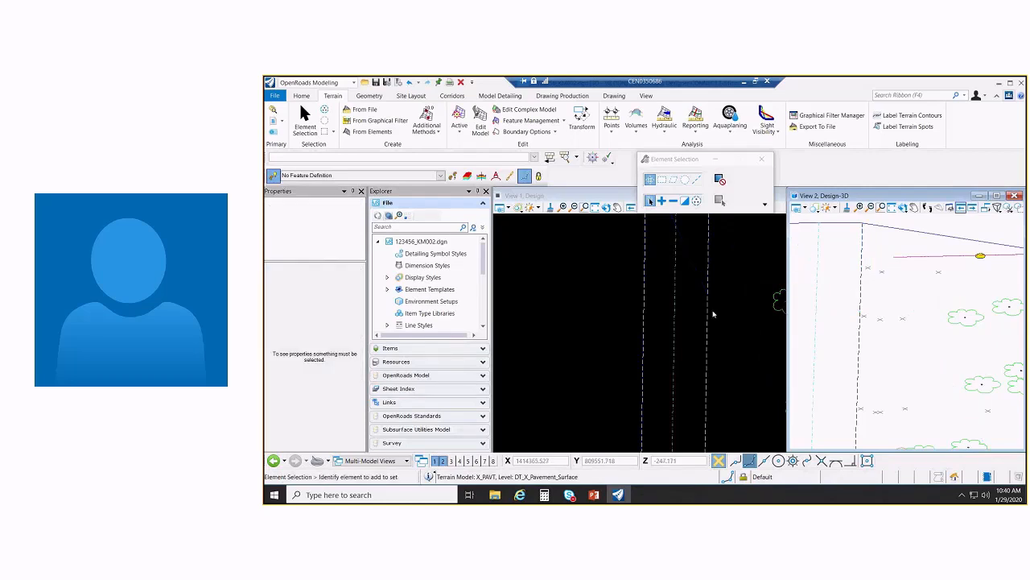
pyautogui.click(708, 302)
pyautogui.click(732, 299)
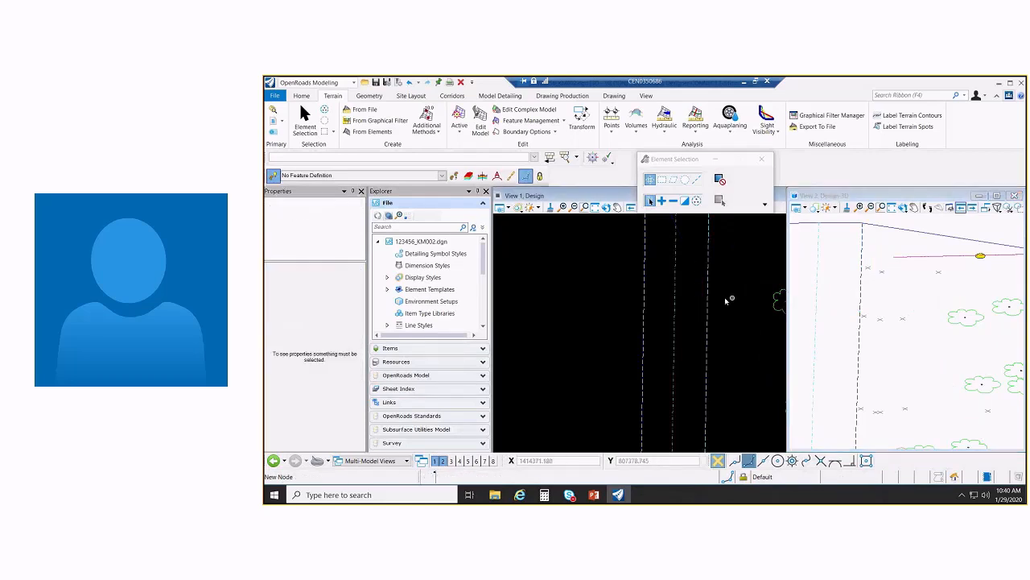
# Start a new X_PAVT terrain from elements, picking both dashed edge-of-pavement lines at the road's north end
pyautogui.scroll(-3, 718, 293)
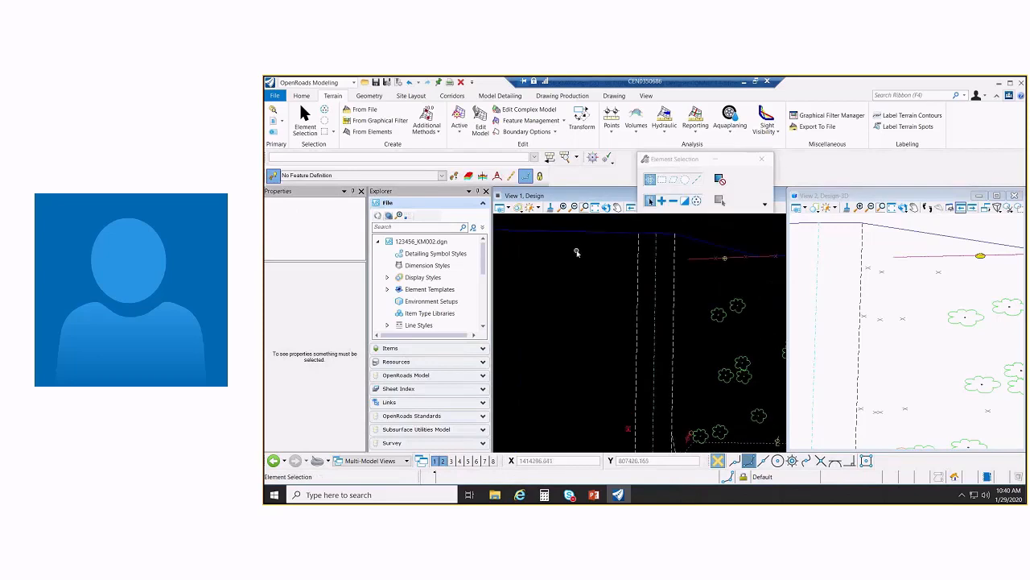
pyautogui.scroll(-2, 605, 290)
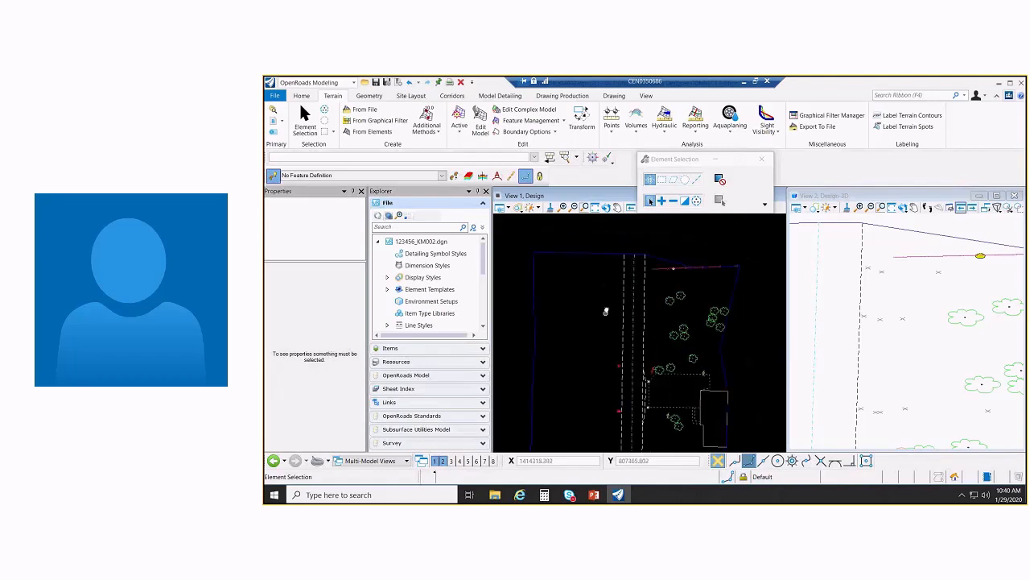
pyautogui.moveTo(606, 312); pyautogui.dragTo(606, 303, button='middle')
pyautogui.click(371, 132)
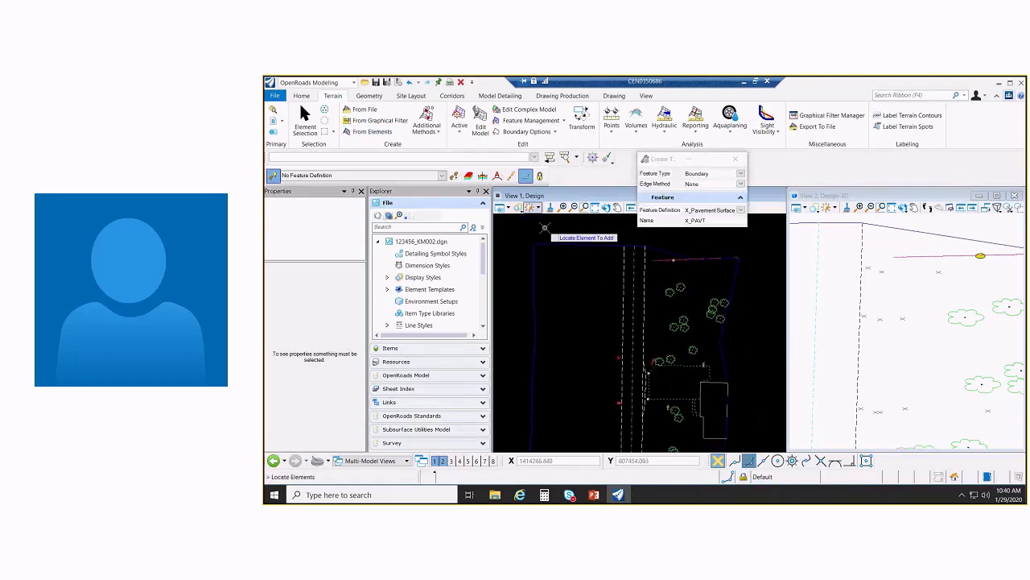
pyautogui.click(622, 277)
pyautogui.click(647, 283)
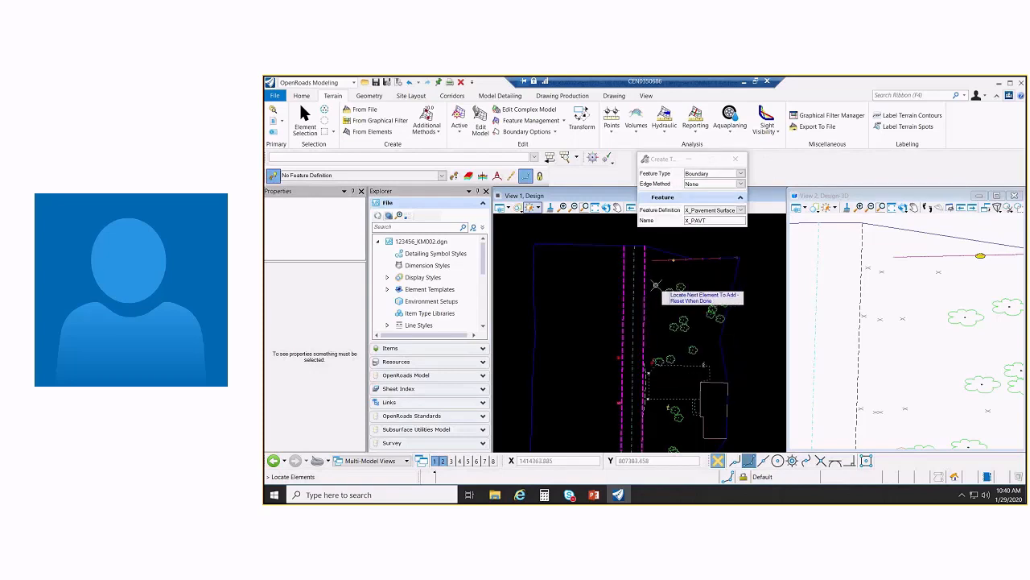
# Turn on the SV_X_Break_Lines level of the 123456_FB001.dgn survey reference in the plan view to fill the edge gap at the junction
pyautogui.scroll(-3, 656, 285)
pyautogui.moveTo(668, 342); pyautogui.dragTo(649, 306, button='middle')
pyautogui.moveTo(663, 406); pyautogui.dragTo(641, 312, button='middle')
pyautogui.moveTo(656, 382)
pyautogui.mouseDown(button='middle')
pyautogui.moveTo(641, 297)
pyautogui.moveTo(621, 312)
pyautogui.mouseUp(button='middle')
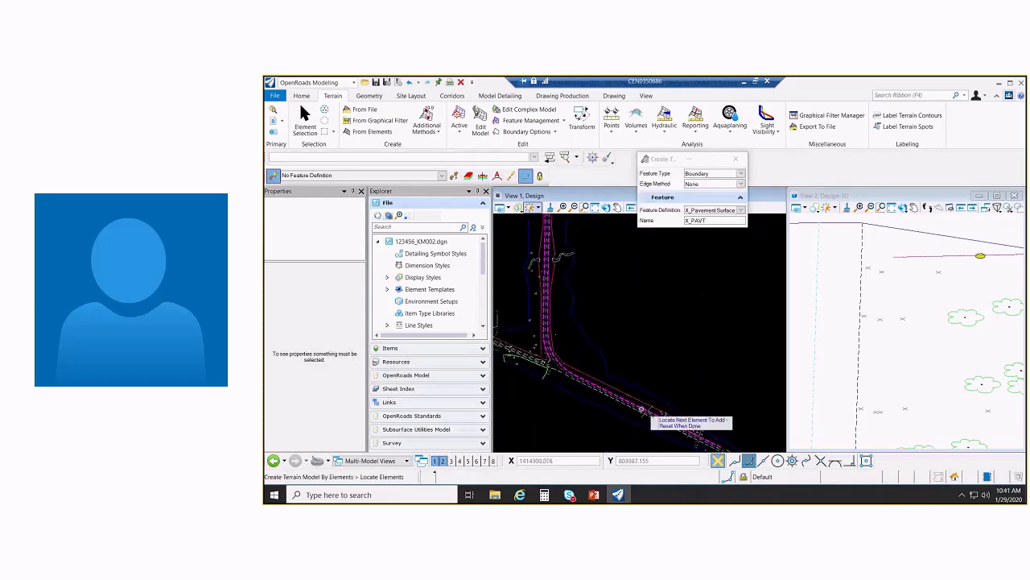
pyautogui.scroll(5, 593, 311)
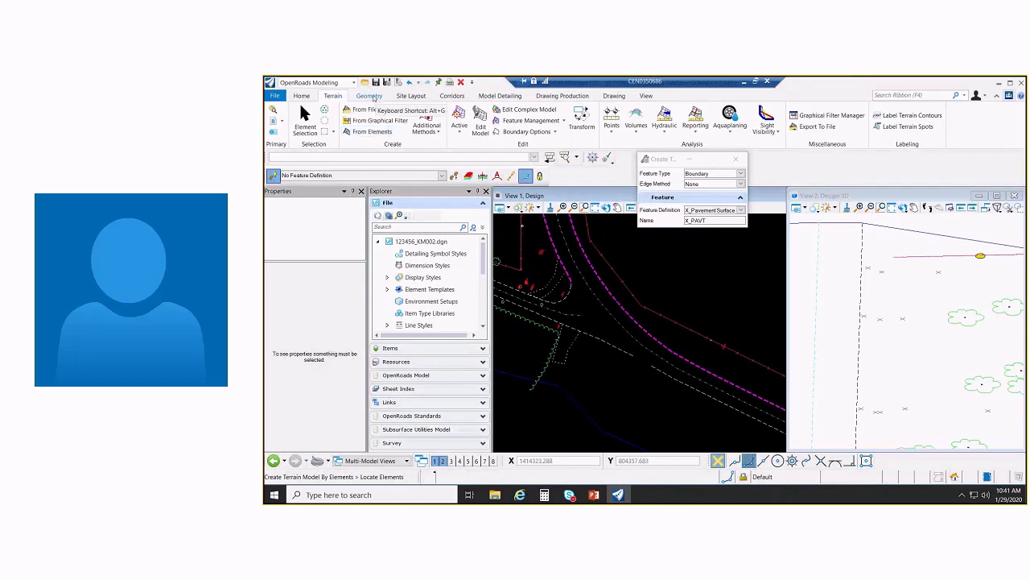
pyautogui.hotkey('ctrl', 'e')
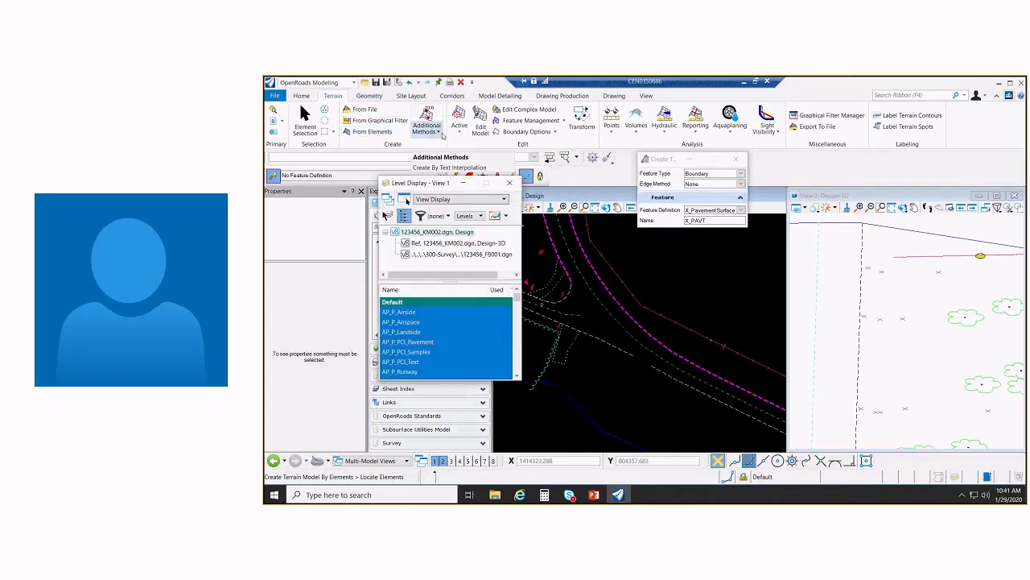
pyautogui.click(466, 254)
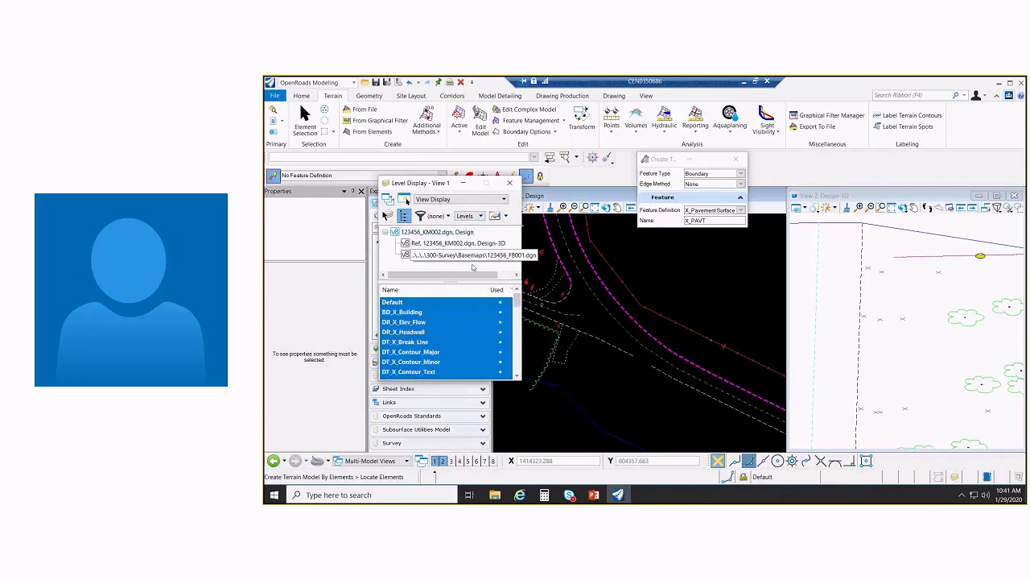
pyautogui.scroll(-5, 454, 327)
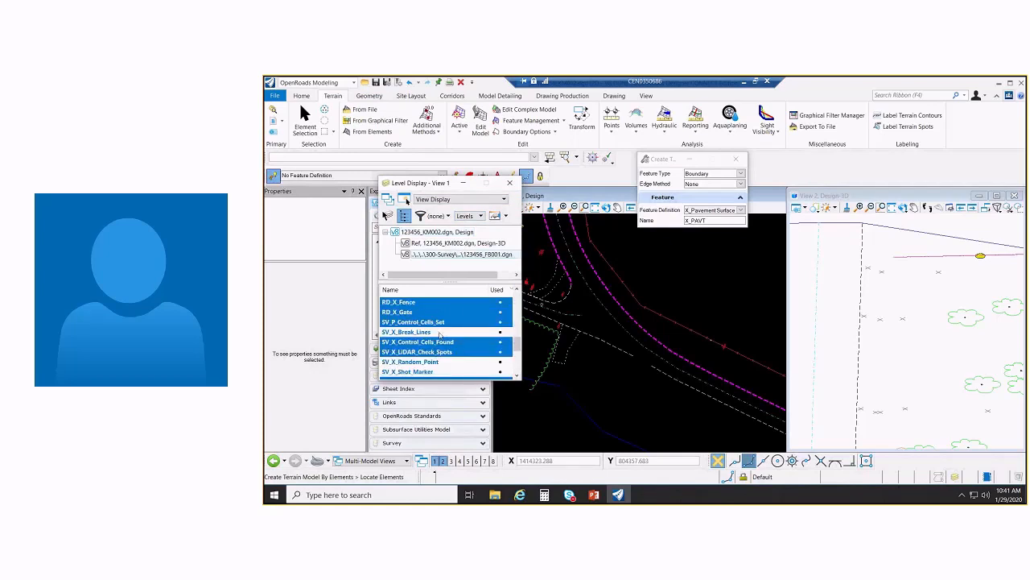
pyautogui.click(440, 333)
pyautogui.click(510, 183)
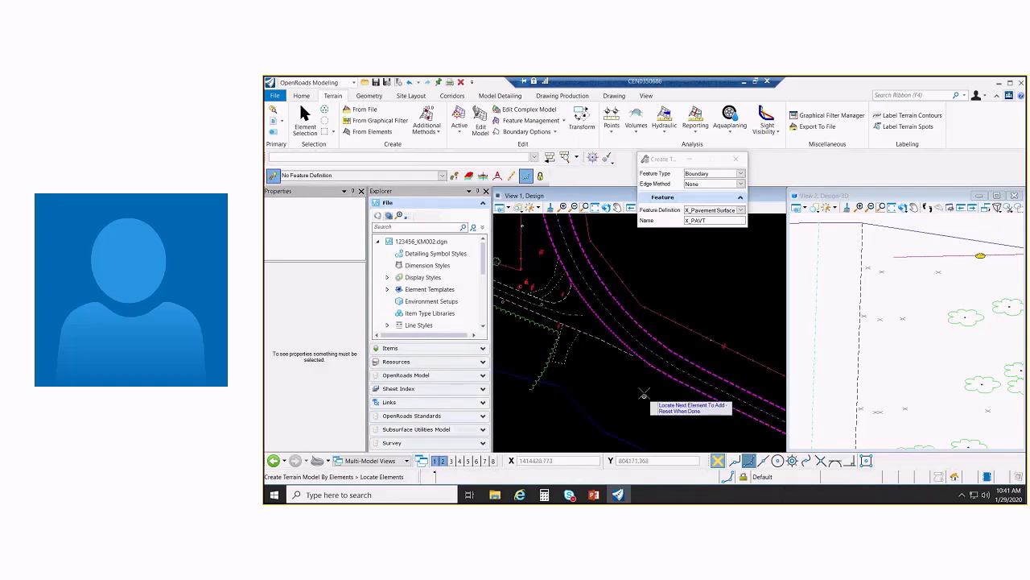
# Add the edge-of-pavement lines beyond the gap at the road's southeast end to the terrain selection
pyautogui.scroll(-1, 648, 386)
pyautogui.scroll(-3, 644, 389)
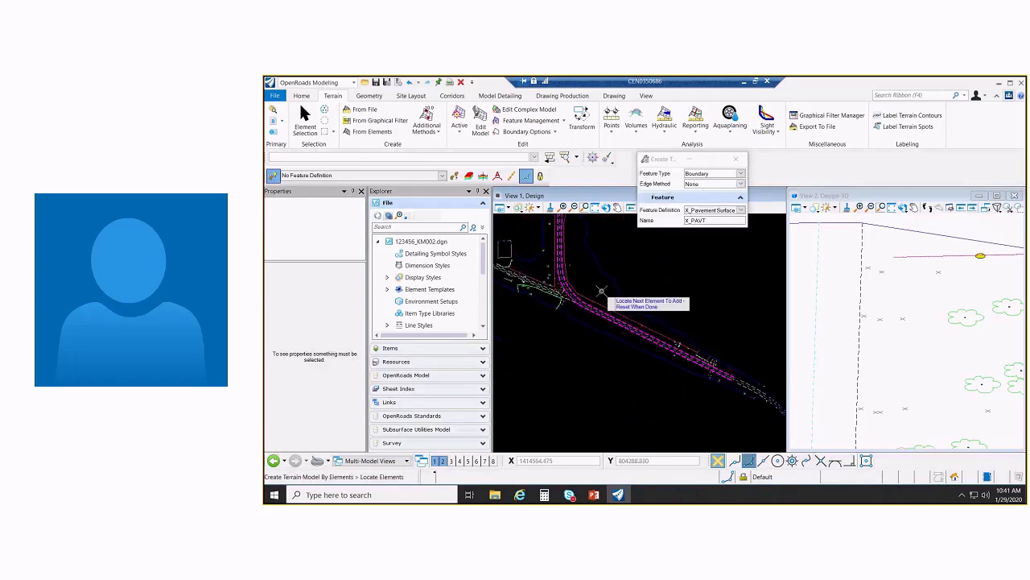
pyautogui.scroll(3, 602, 290)
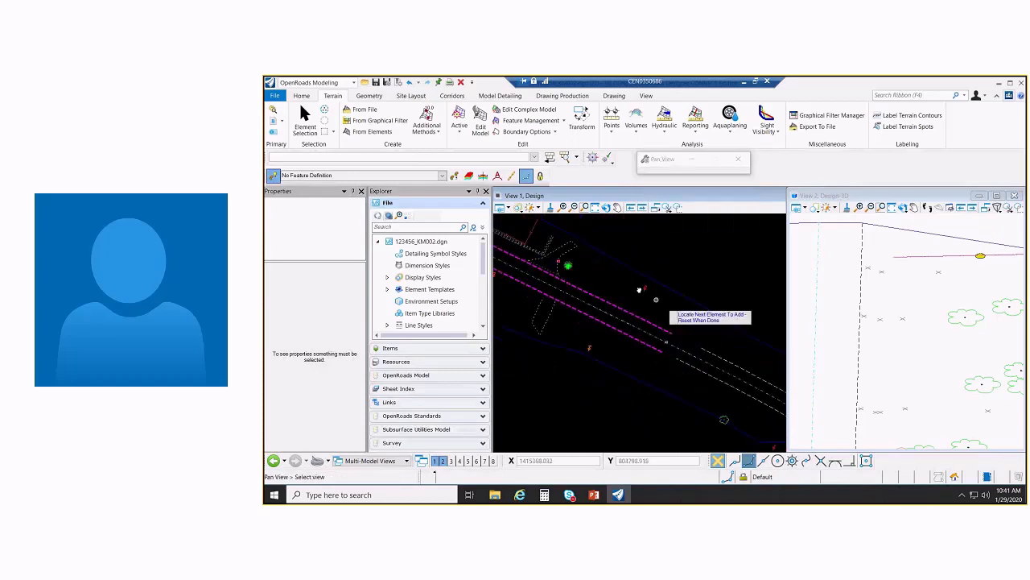
pyautogui.click(648, 325)
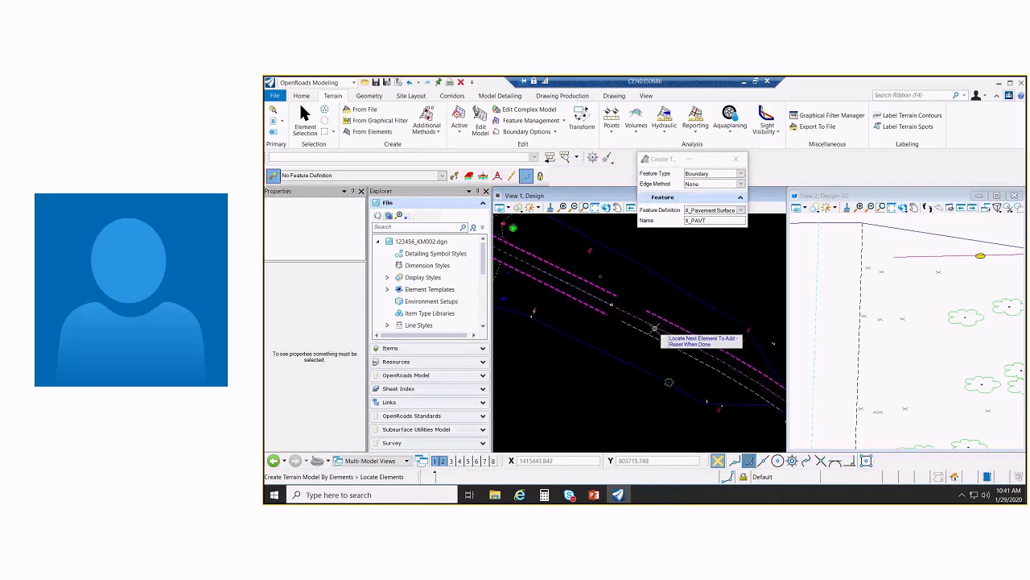
pyautogui.scroll(-3, 635, 304)
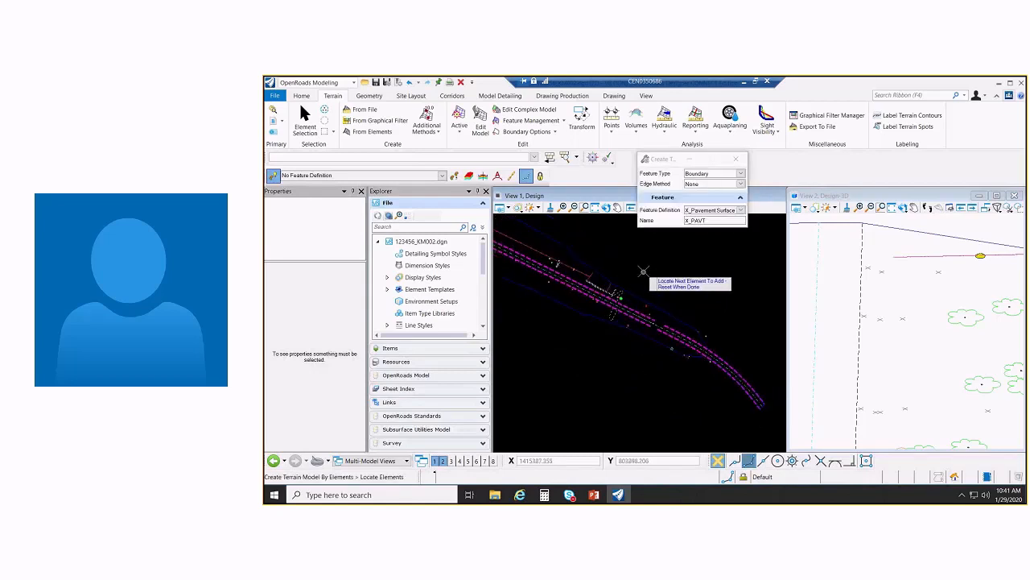
# Create the X_PAVT terrain from the selected lines with edge method None and feature type Boundary
pyautogui.click(741, 184)
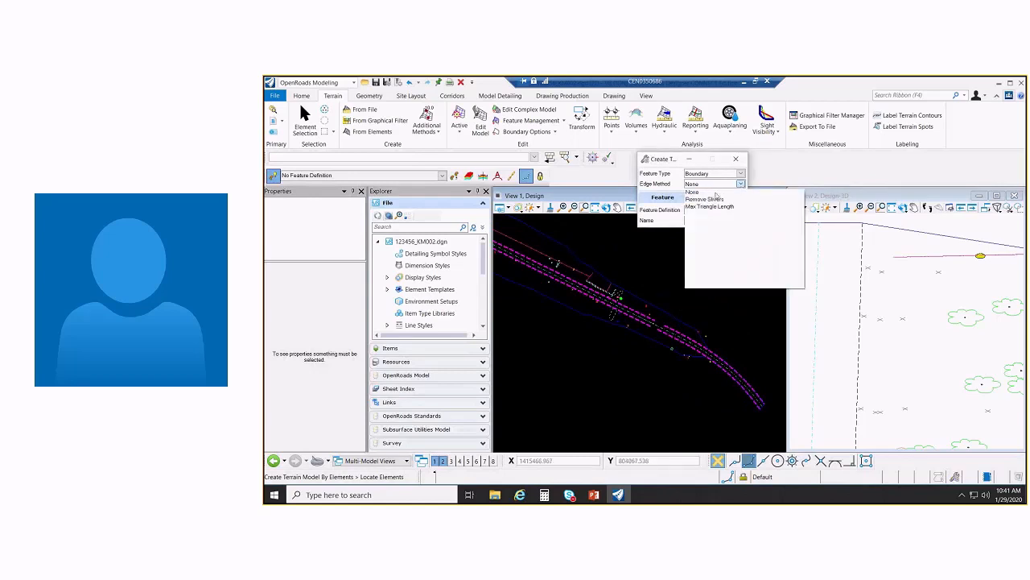
pyautogui.click(719, 192)
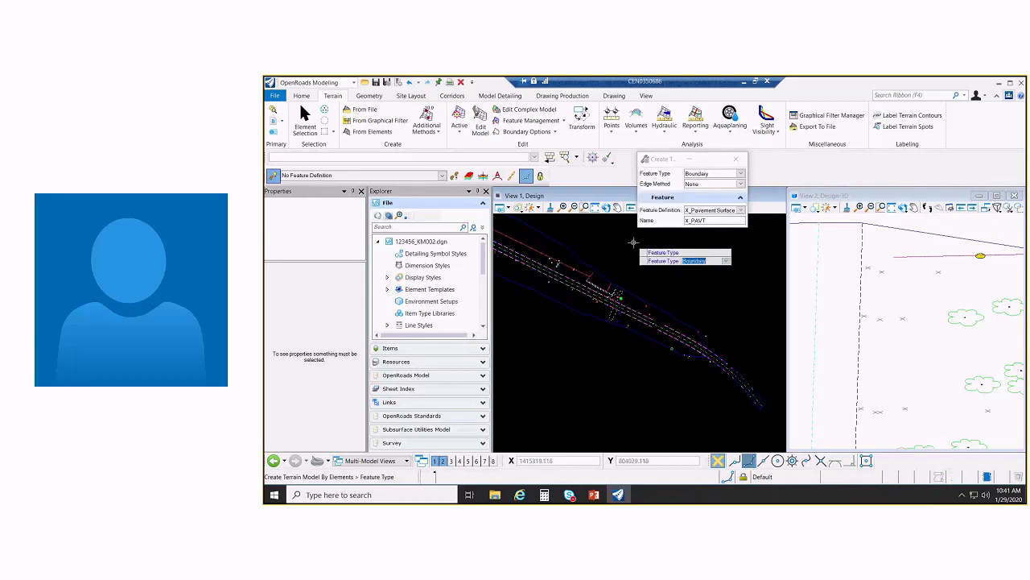
pyautogui.click(633, 242)
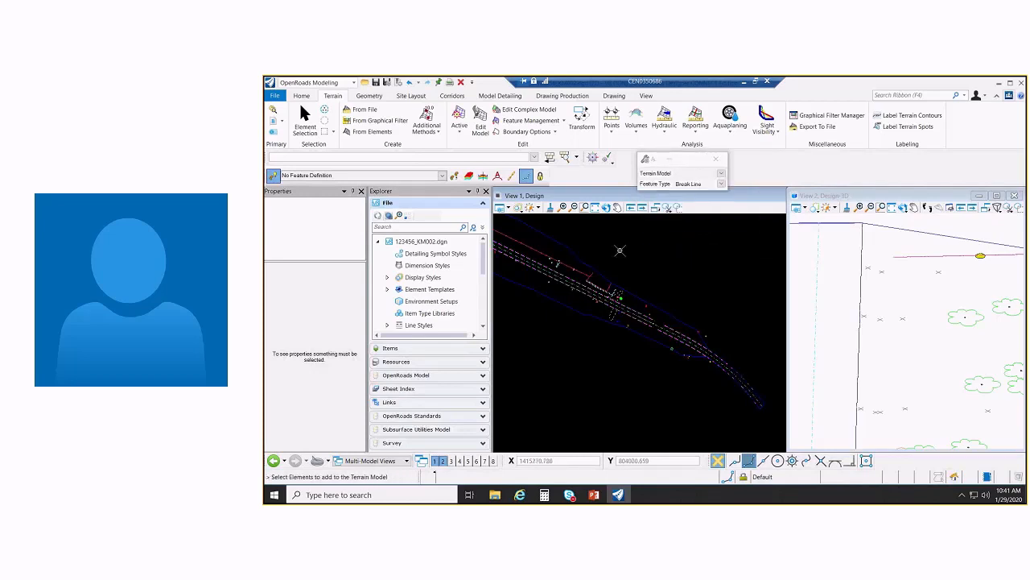
# Select the road line near the southeast gap to add to the pavement terrain as a Break Line, and leave the command
pyautogui.click(661, 322)
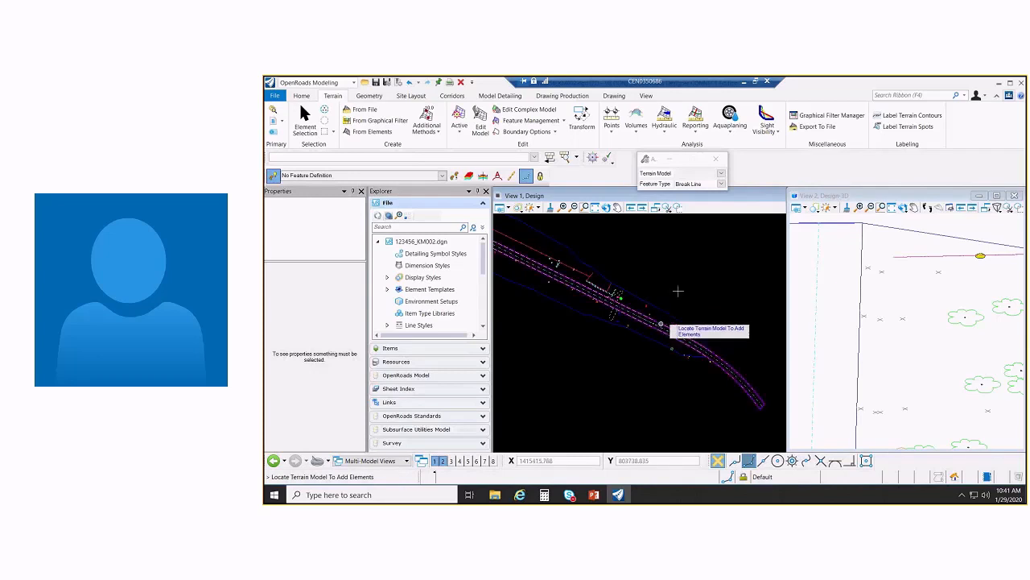
pyautogui.scroll(-3, 697, 263)
pyautogui.moveTo(658, 240); pyautogui.dragTo(658, 346, button='middle')
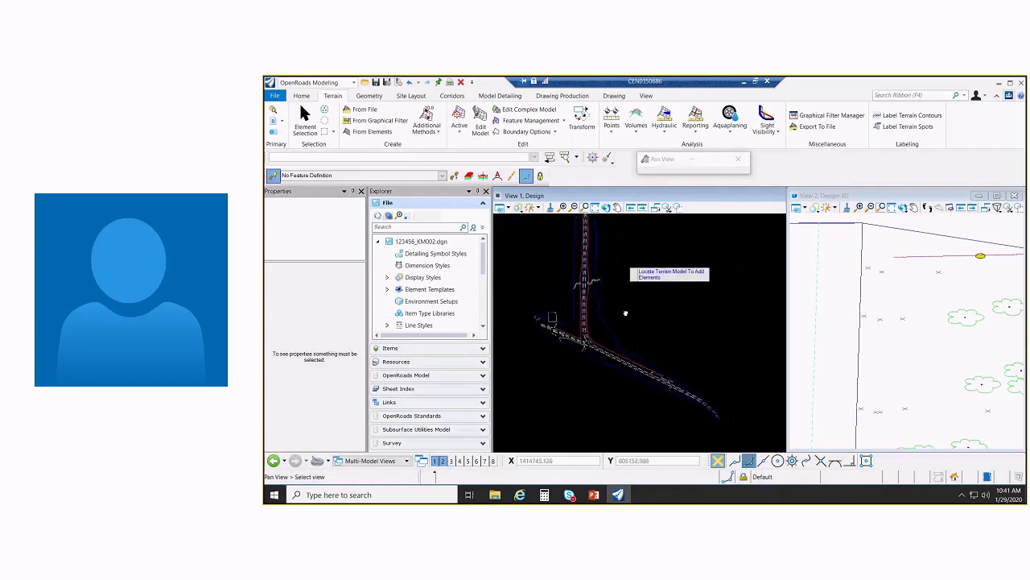
pyautogui.moveTo(626, 313); pyautogui.dragTo(626, 322, button='middle')
pyautogui.moveTo(617, 242); pyautogui.dragTo(615, 262, button='middle')
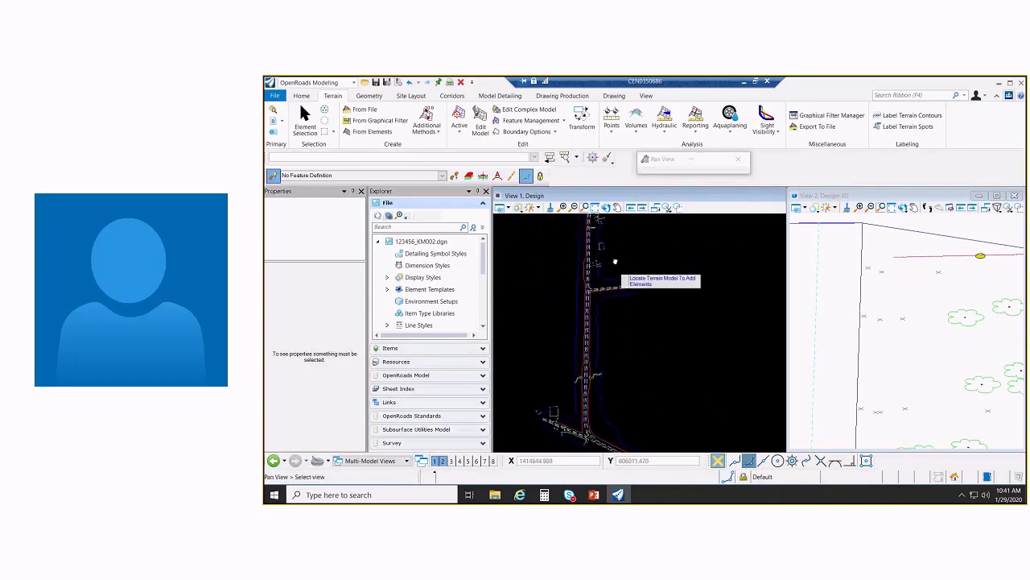
pyautogui.scroll(1, 615, 261)
pyautogui.press('Escape')
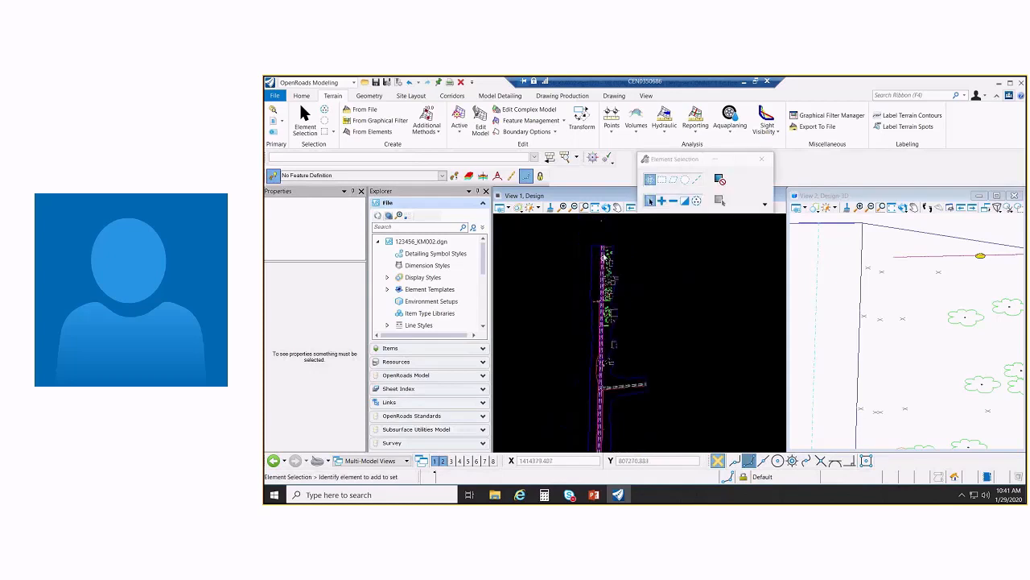
# Examine the pavement terrain at the road's north end in the plan and 3D views
pyautogui.scroll(2, 621, 250)
pyautogui.moveTo(621, 251); pyautogui.dragTo(625, 313, button='middle')
pyautogui.moveTo(885, 299); pyautogui.dragTo(897, 295, button='middle')
pyautogui.press('Escape')
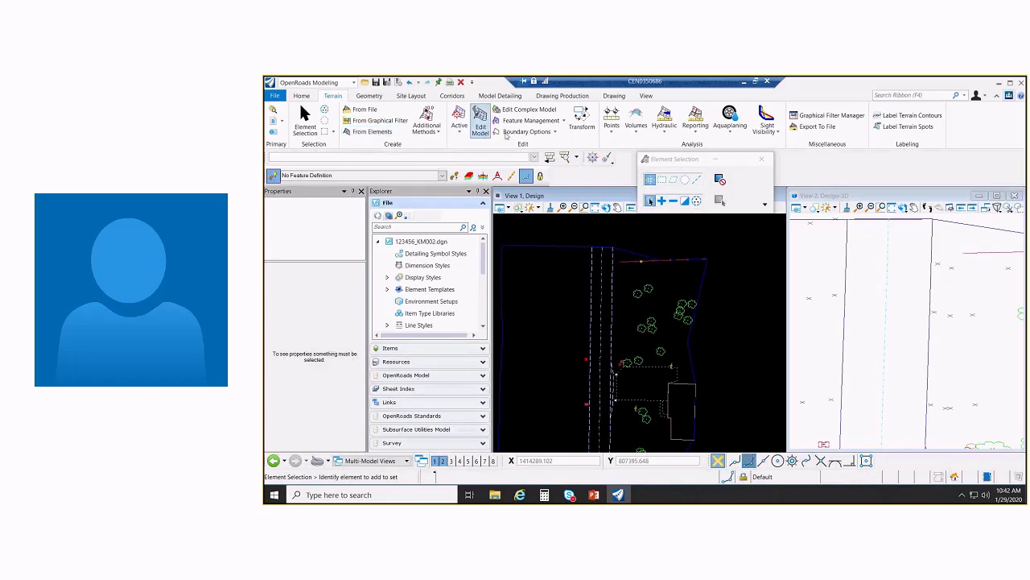
# Add the existing road's centerline to the X_PAVT terrain as a Break Line feature
pyautogui.click(530, 120)
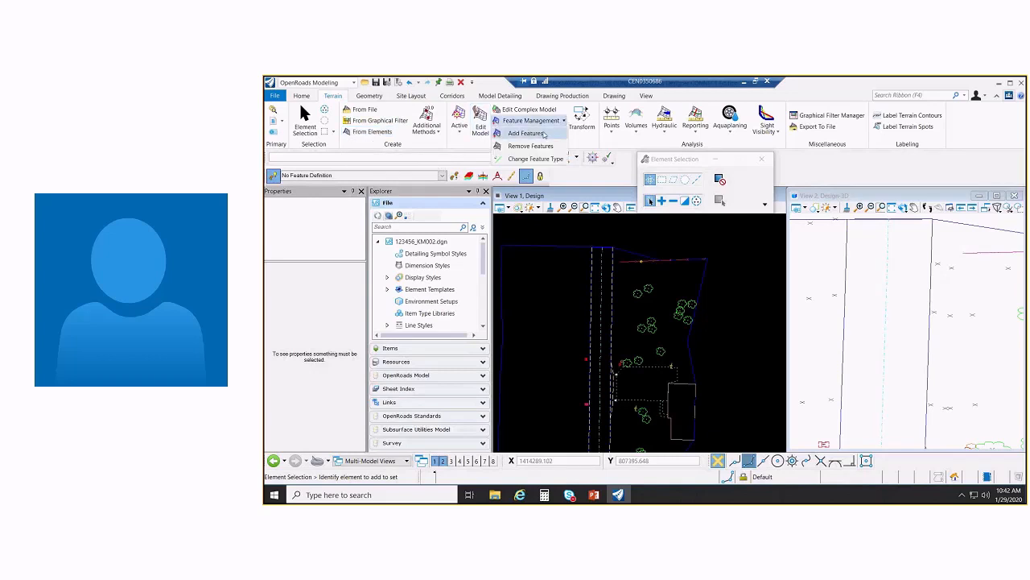
pyautogui.click(543, 134)
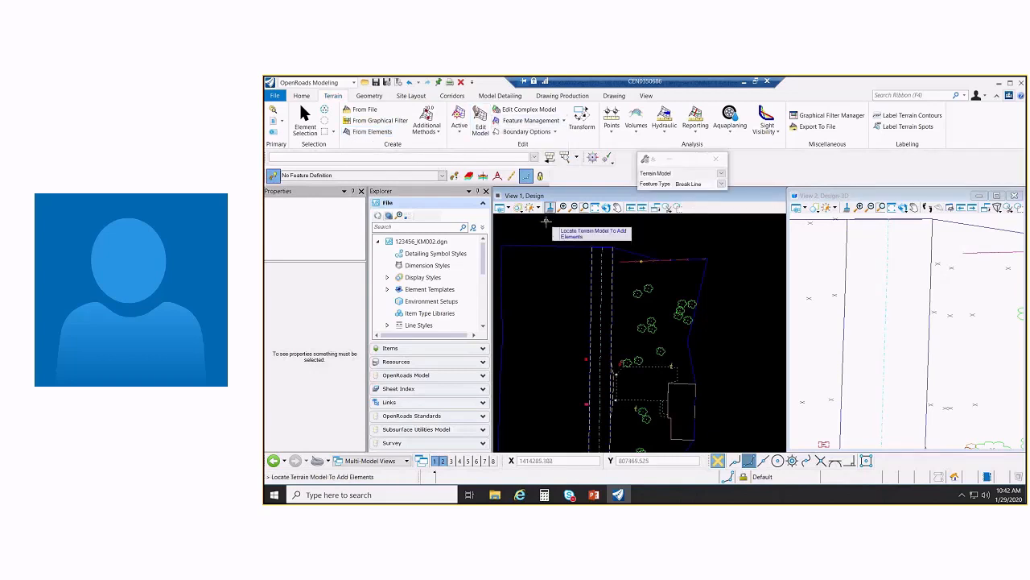
pyautogui.click(930, 240)
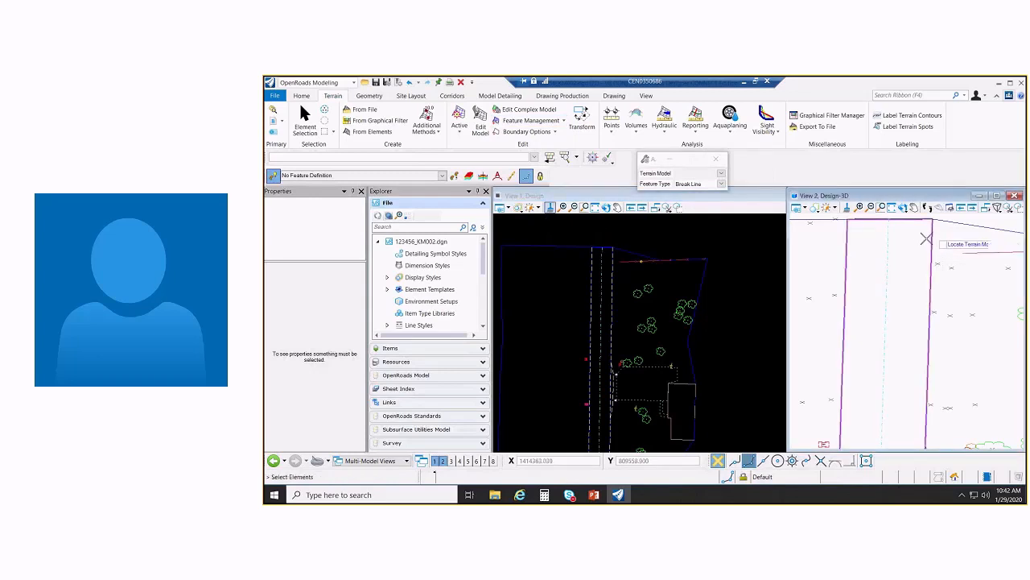
pyautogui.click(602, 276)
pyautogui.scroll(-3, 623, 293)
pyautogui.moveTo(676, 409); pyautogui.dragTo(637, 299, button='middle')
pyautogui.moveTo(633, 368); pyautogui.dragTo(628, 326, button='middle')
pyautogui.moveTo(626, 406); pyautogui.dragTo(636, 264, button='middle')
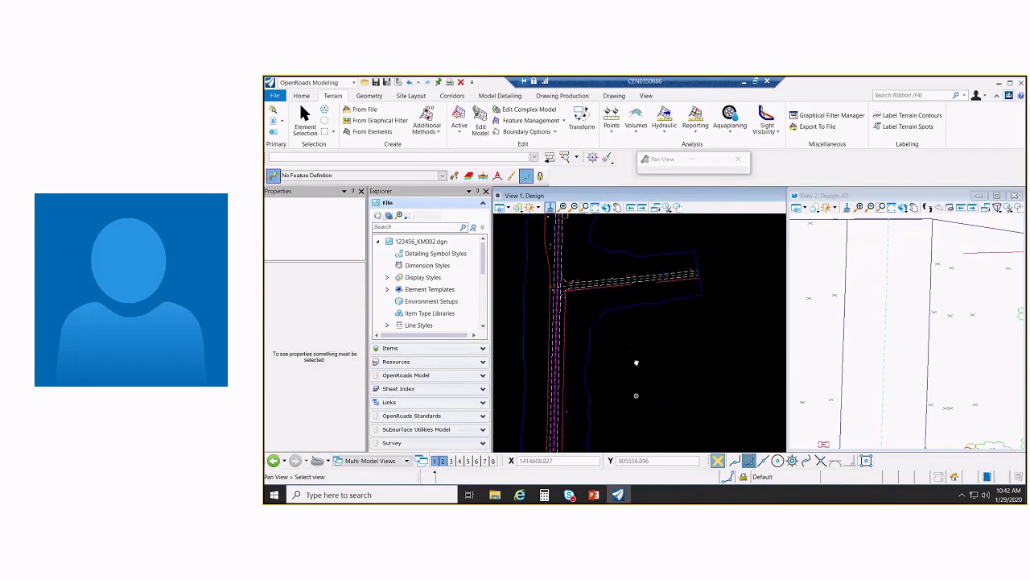
pyautogui.moveTo(646, 404); pyautogui.dragTo(635, 313, button='middle')
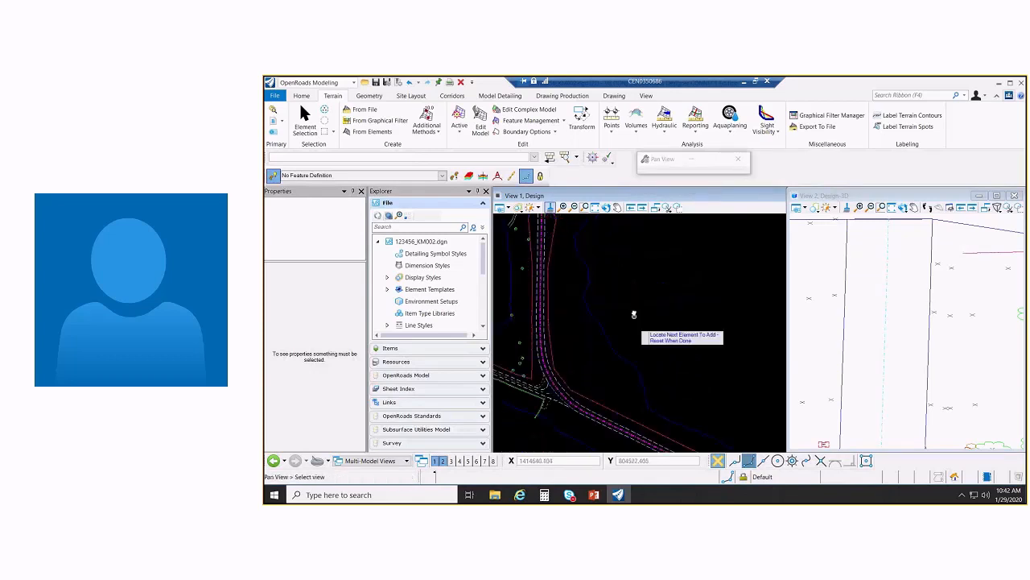
pyautogui.moveTo(678, 363); pyautogui.dragTo(627, 302, button='middle')
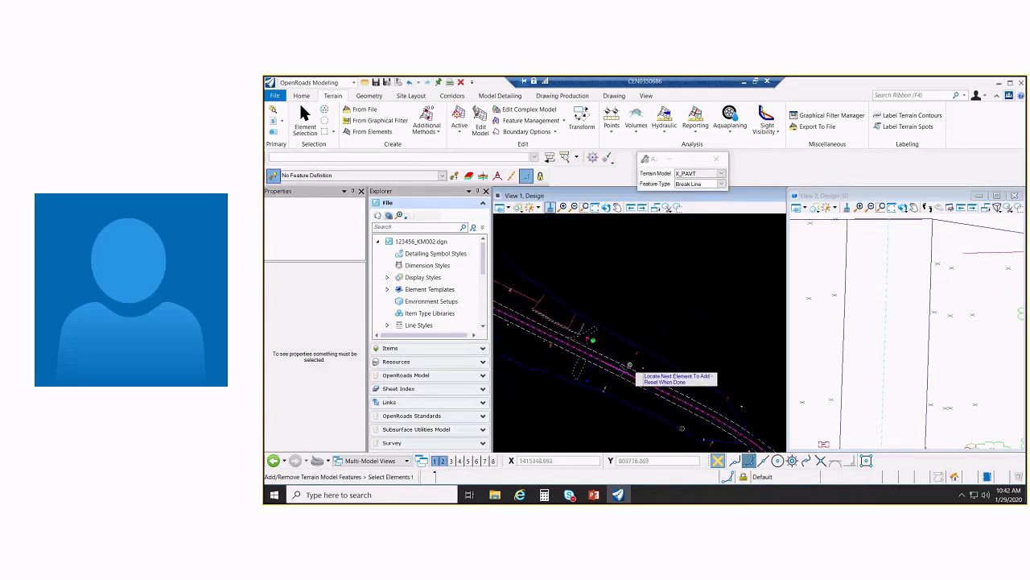
pyautogui.scroll(3, 623, 375)
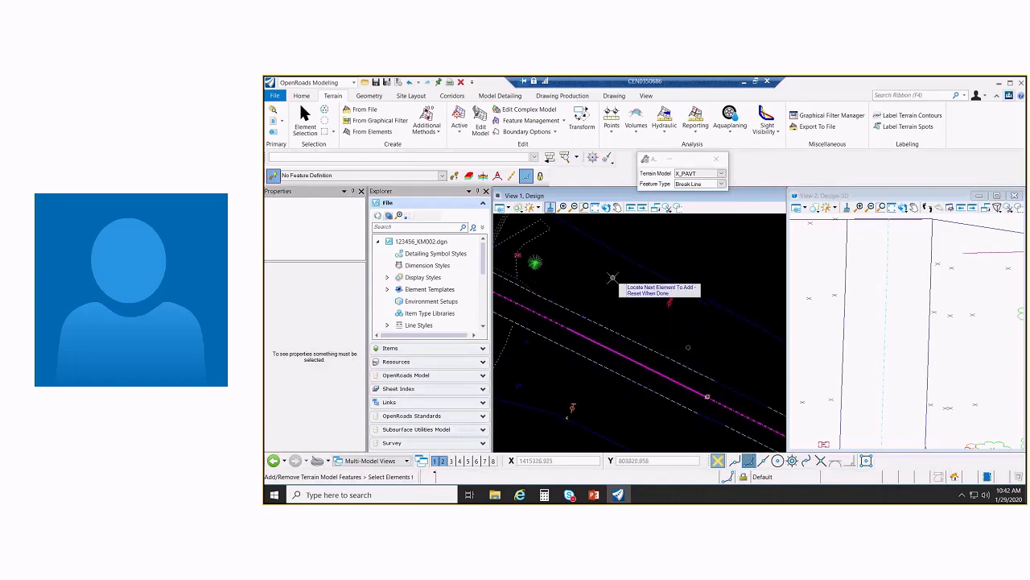
pyautogui.scroll(-2, 618, 276)
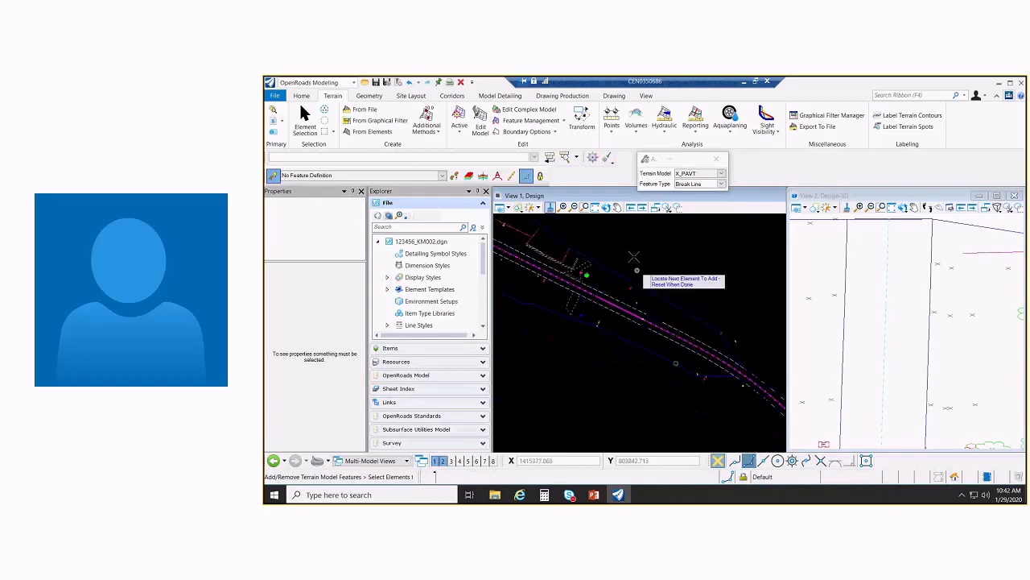
pyautogui.rightClick(634, 256)
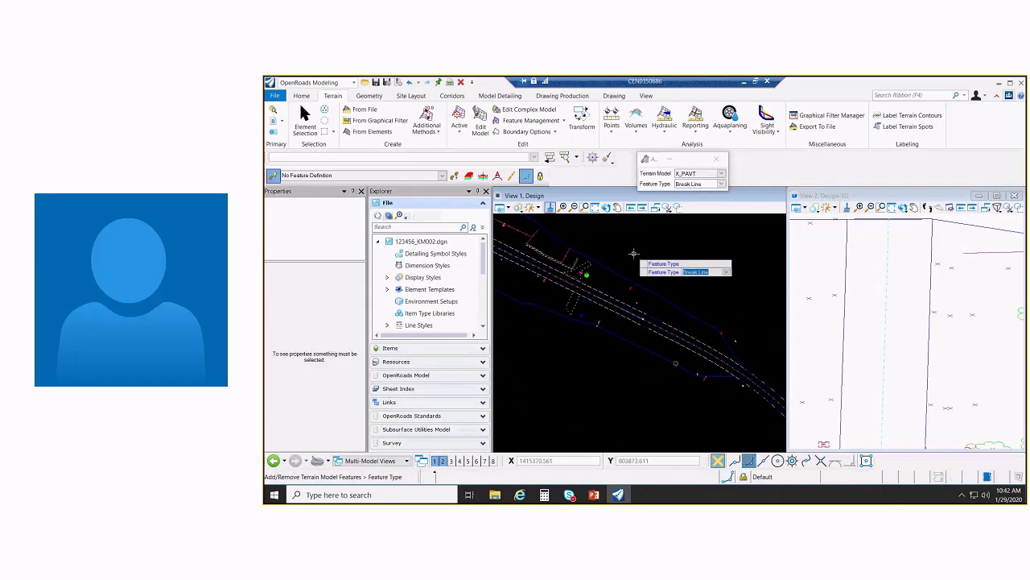
pyautogui.click(644, 241)
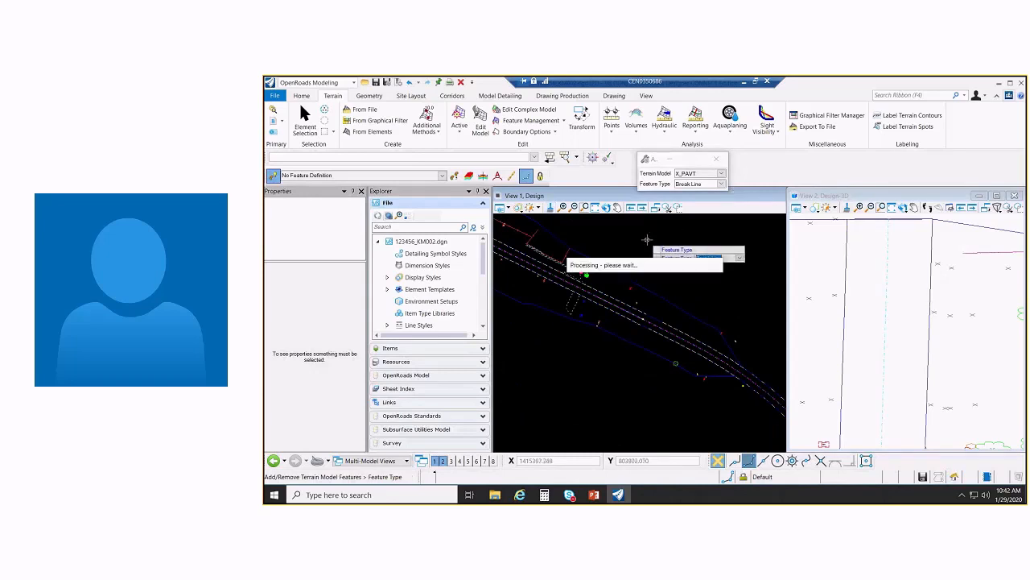
pyautogui.rightClick(646, 240)
# Review the road in plan from its southeast curve back towards the north end, and leave the feature-adding command
pyautogui.scroll(-2, 646, 240)
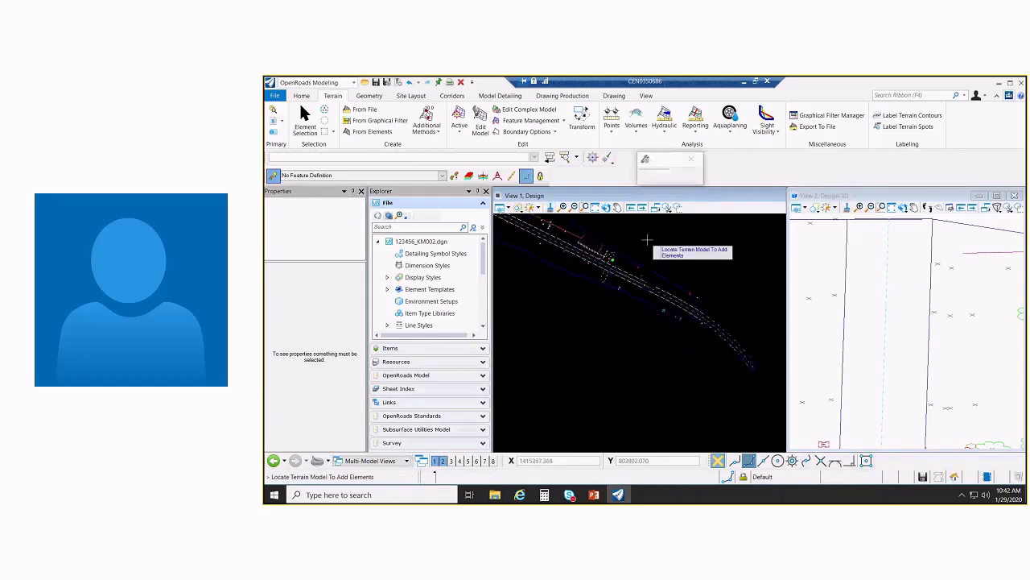
pyautogui.moveTo(646, 240); pyautogui.dragTo(619, 354, button='middle')
pyautogui.moveTo(607, 332); pyautogui.dragTo(604, 386, button='middle')
pyautogui.moveTo(593, 275); pyautogui.dragTo(595, 386, button='middle')
pyautogui.moveTo(593, 267); pyautogui.dragTo(598, 384, button='middle')
pyautogui.moveTo(597, 245); pyautogui.dragTo(606, 339, button='middle')
pyautogui.scroll(2, 610, 314)
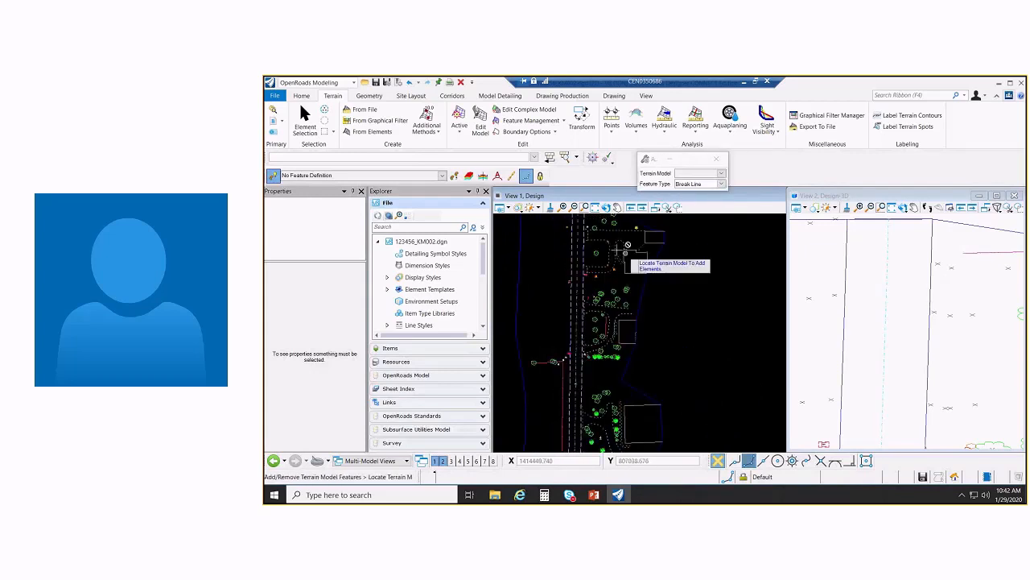
pyautogui.scroll(1, 625, 254)
pyautogui.press('Escape')
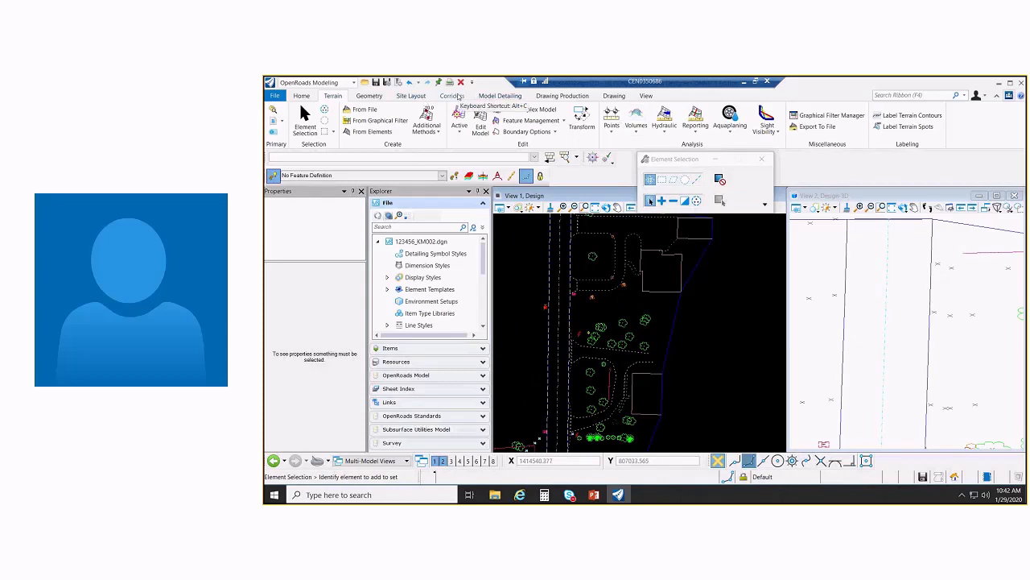
# Apply the EX PAVT surface template from Project Templates to the pavement terrain, without an external clip boundary
pyautogui.click(499, 96)
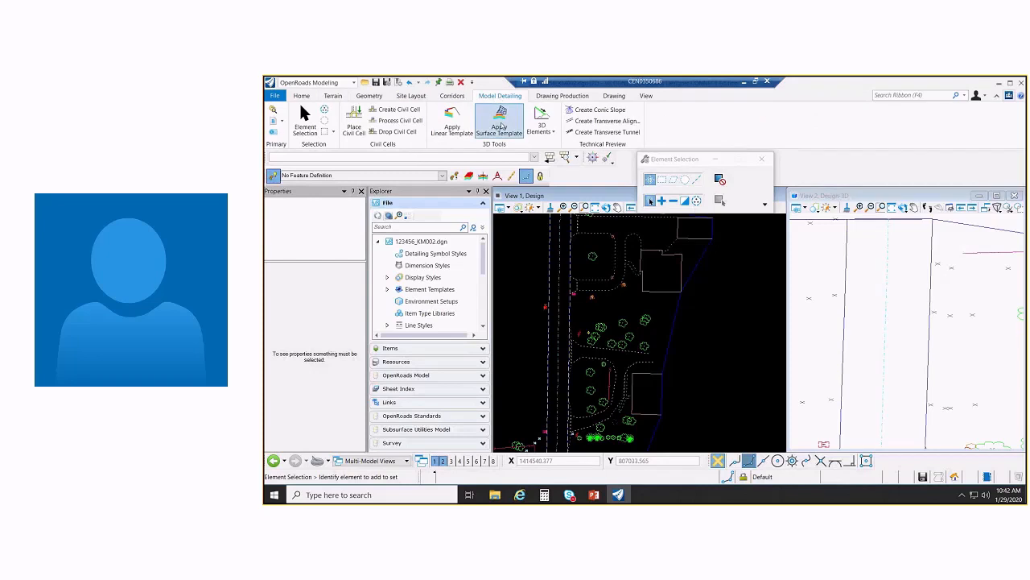
pyautogui.click(500, 125)
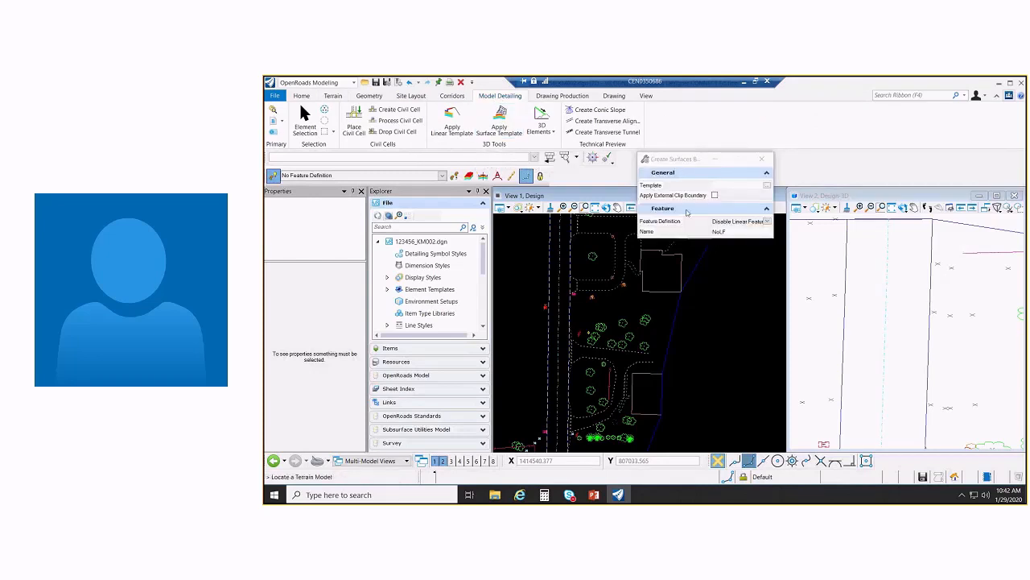
pyautogui.click(767, 185)
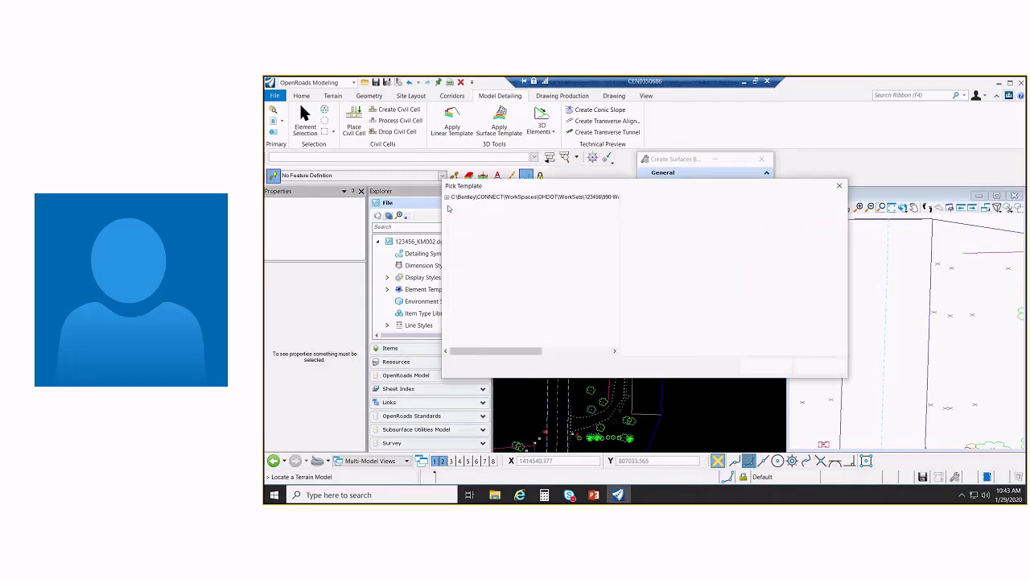
pyautogui.click(477, 225)
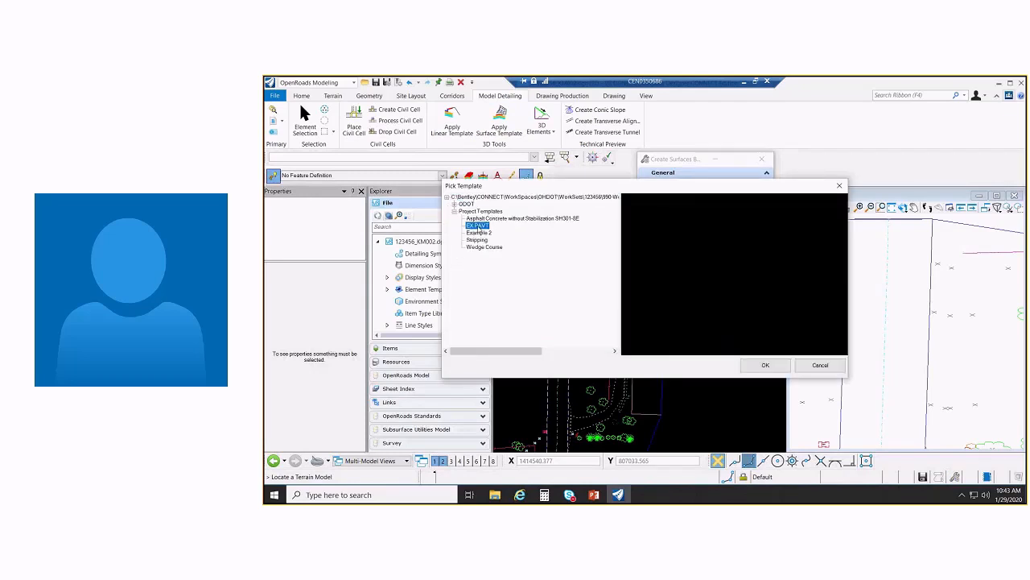
pyautogui.click(767, 366)
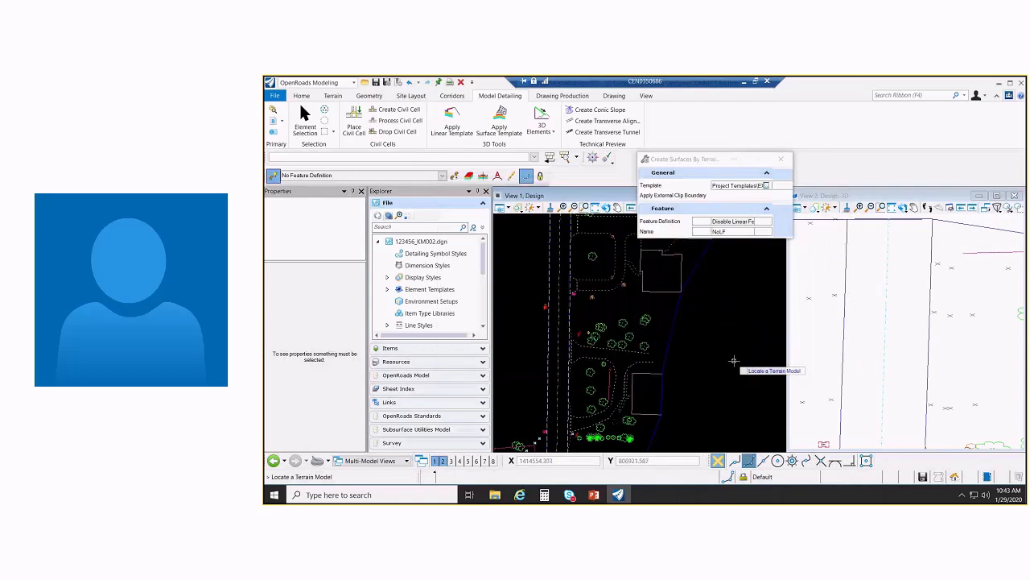
pyautogui.click(847, 262)
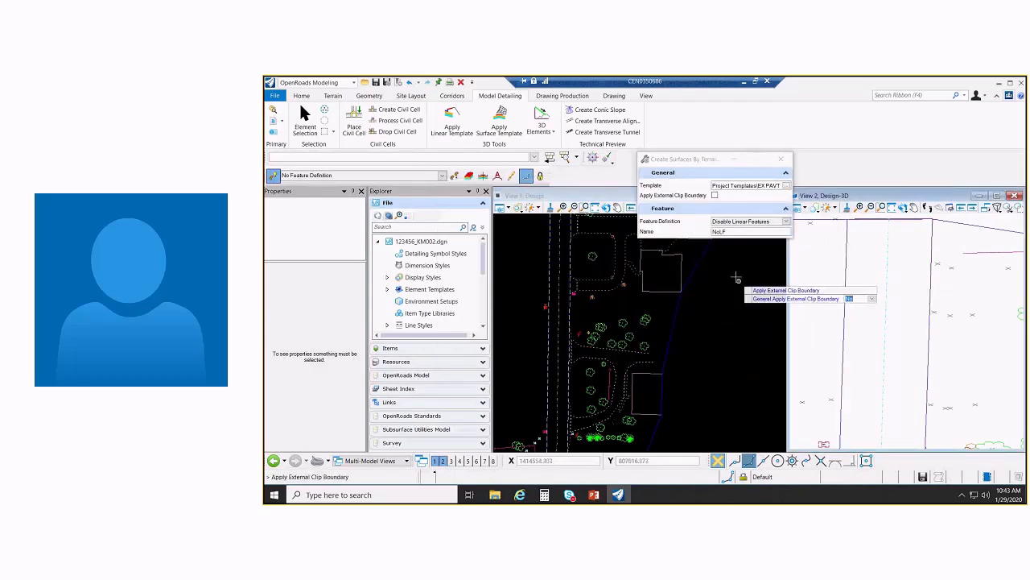
pyautogui.click(734, 272)
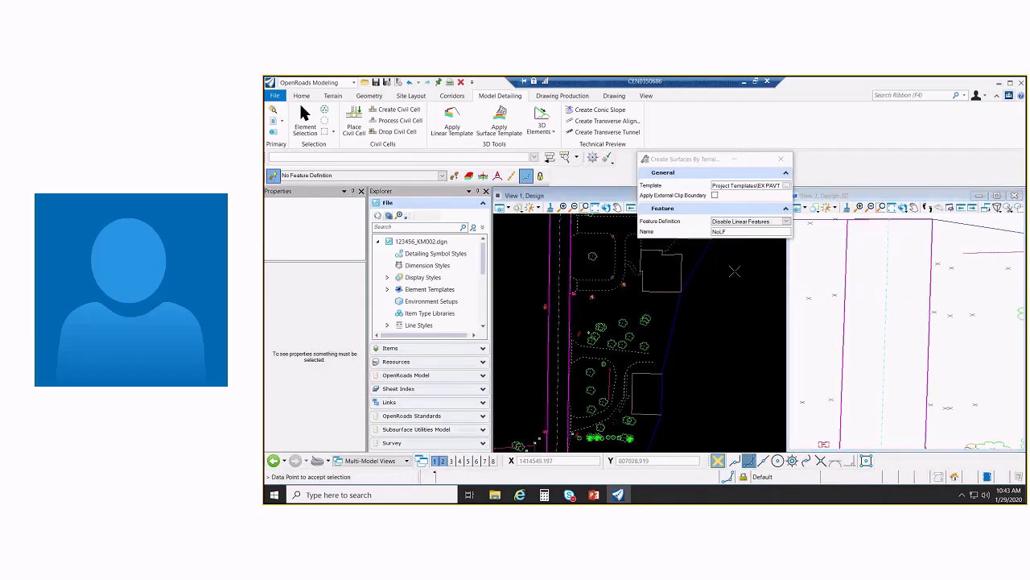
pyautogui.click(734, 272)
# Examine the pavement layers at the road's north end in a rotated close-up of the 3D view
pyautogui.scroll(-2, 734, 272)
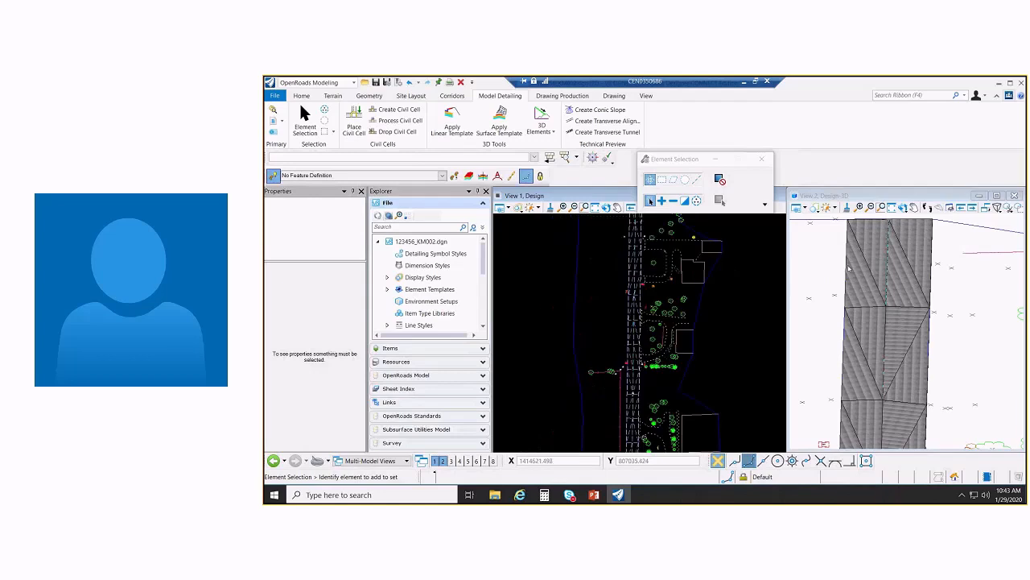
pyautogui.moveTo(884, 265); pyautogui.dragTo(881, 315, button='middle')
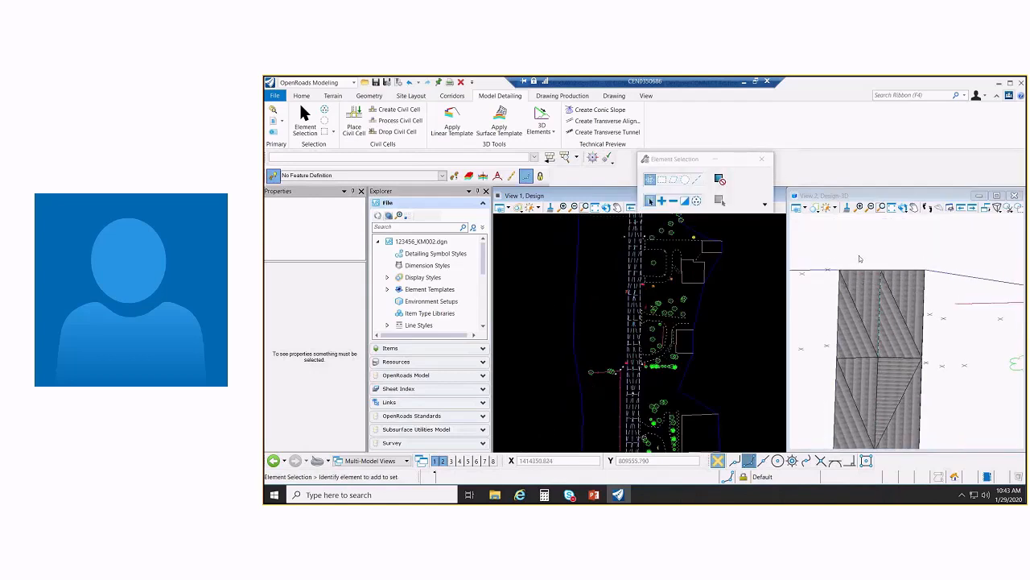
pyautogui.scroll(4, 859, 255)
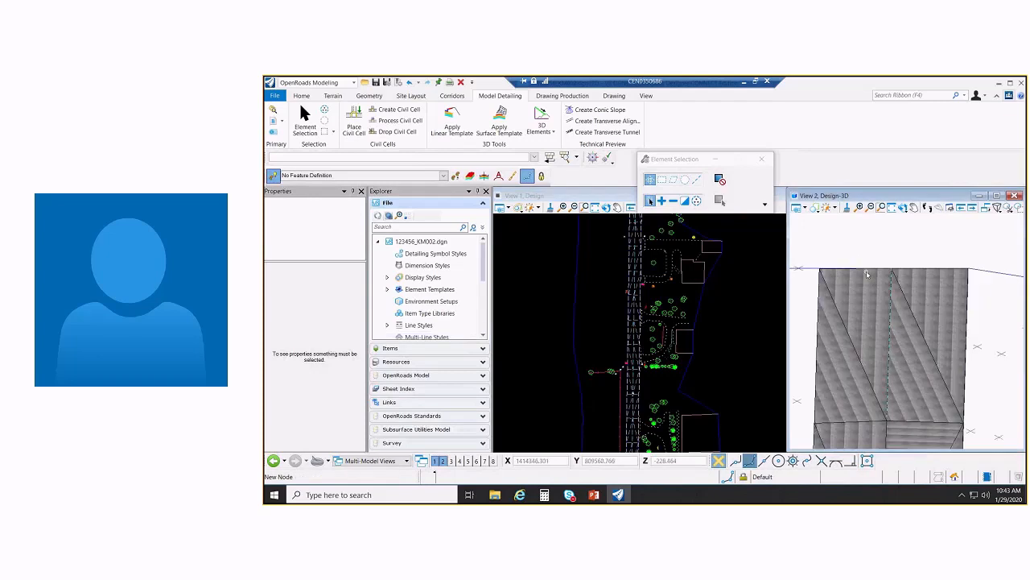
pyautogui.click(906, 207)
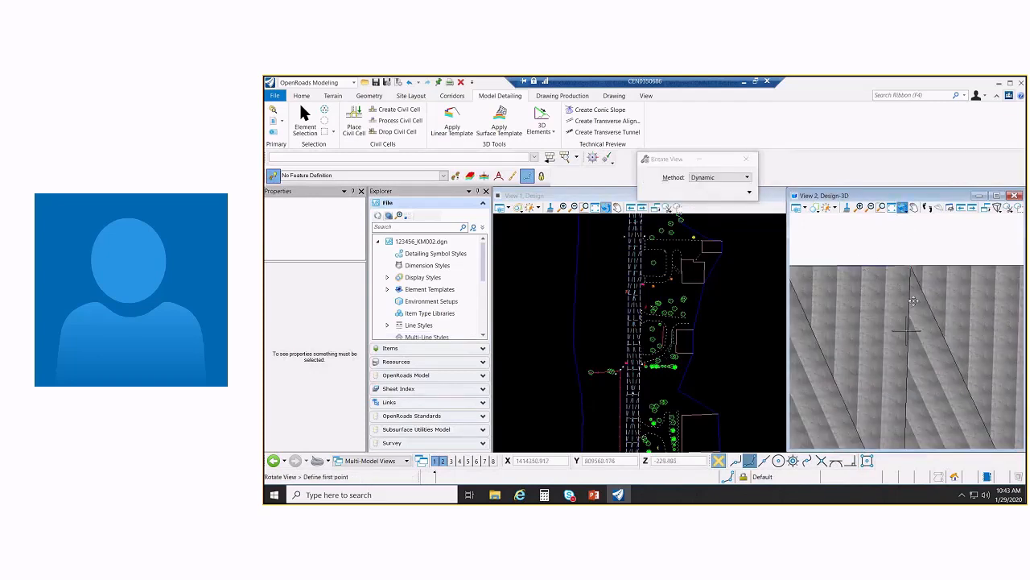
pyautogui.click(906, 265)
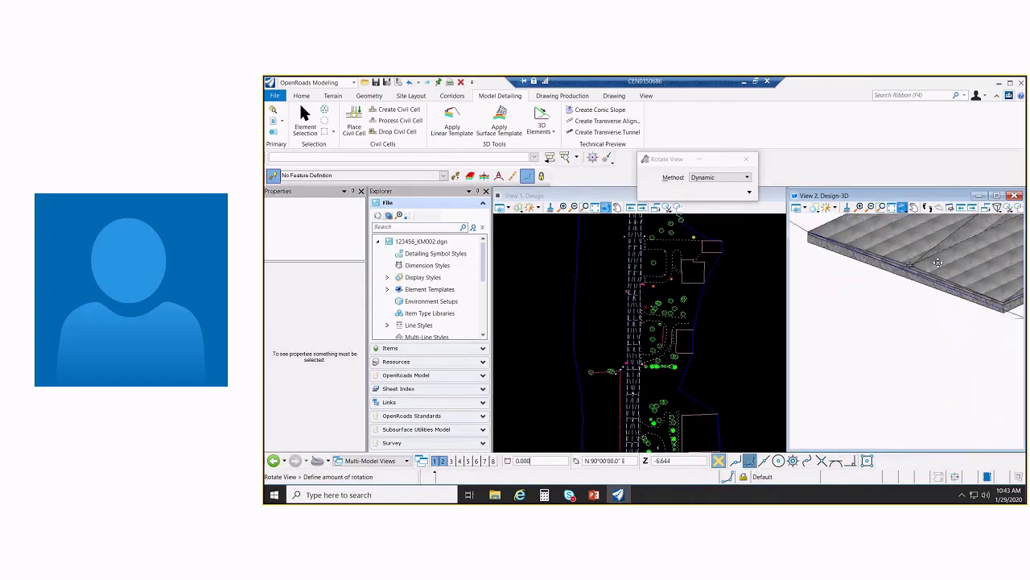
pyautogui.click(958, 310)
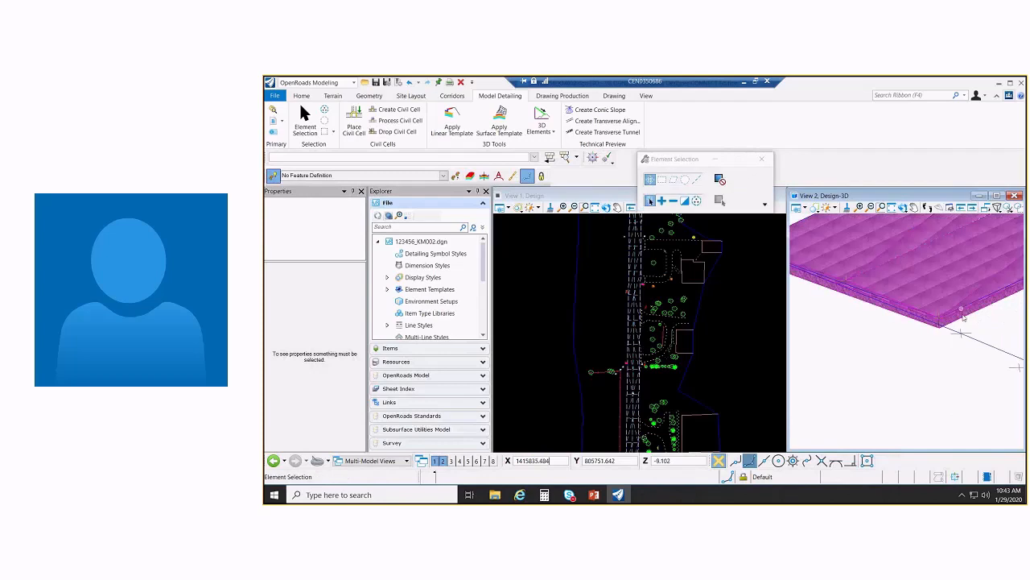
pyautogui.scroll(4, 961, 315)
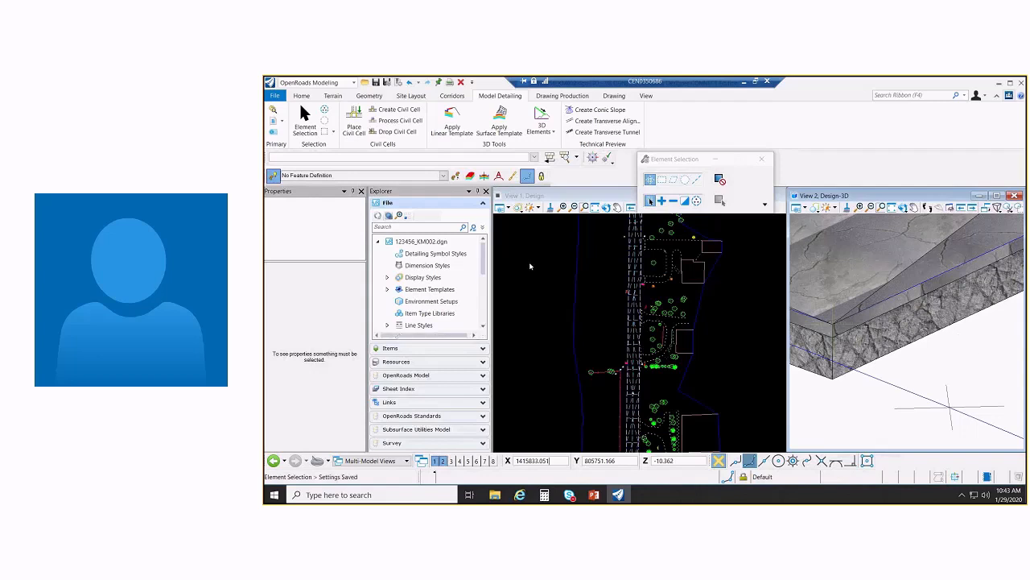
# Open 123456_KM001.dgn and attach the Design model of 123456_KM002.dgn from the Roadway Basemaps folder as a Coincident - World reference with Live Nesting
pyautogui.click(275, 95)
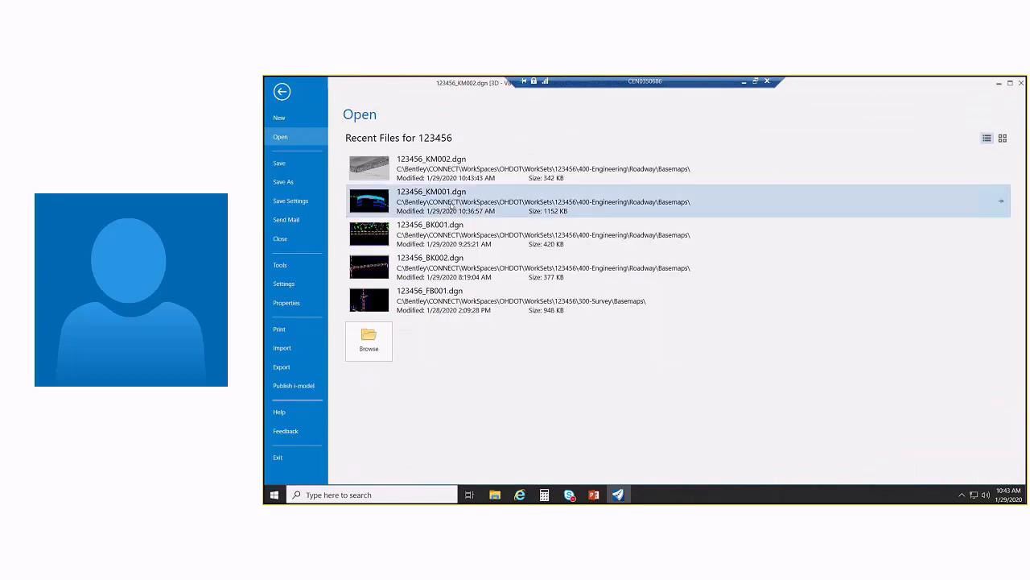
pyautogui.click(451, 207)
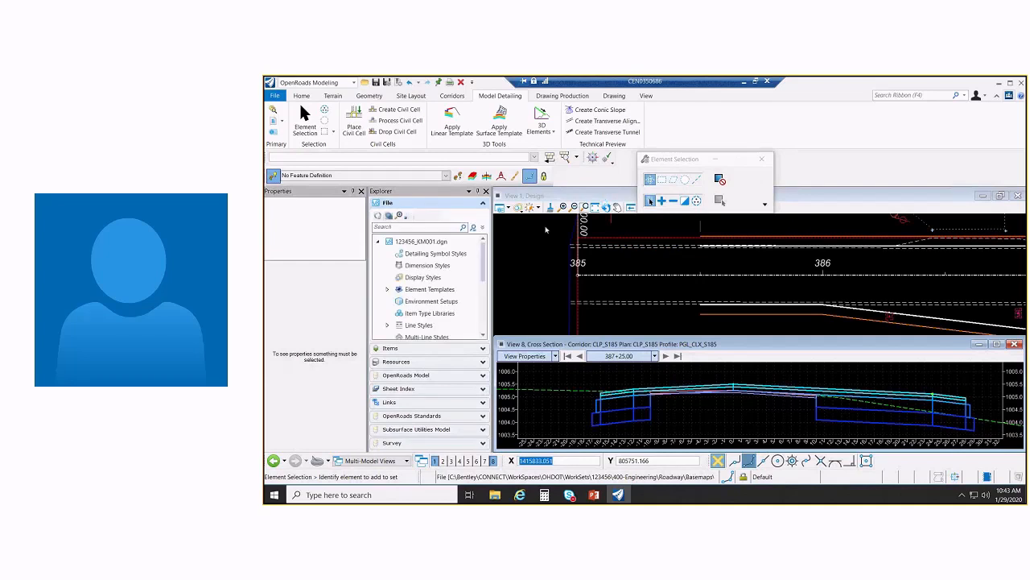
pyautogui.click(273, 121)
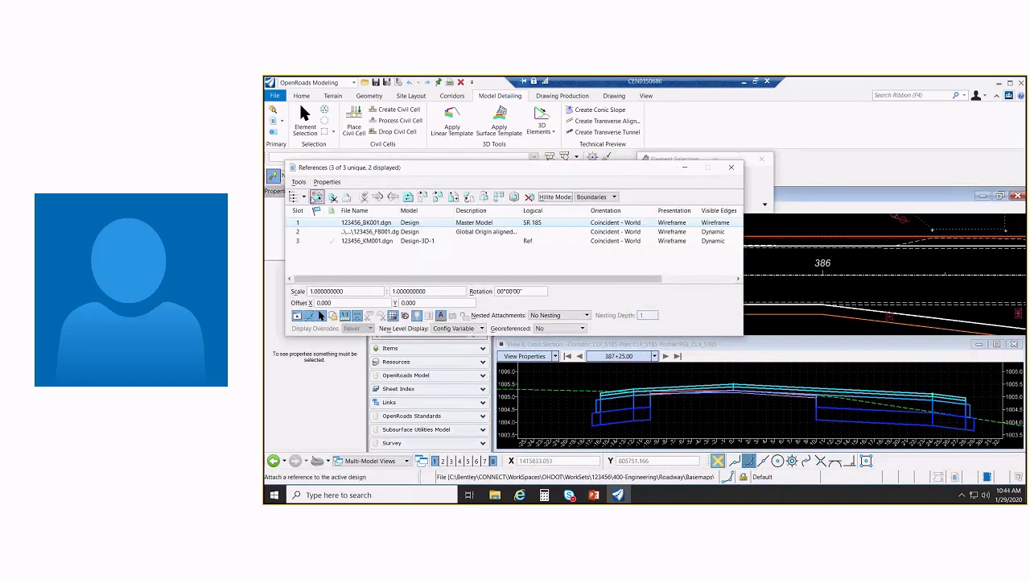
pyautogui.click(316, 197)
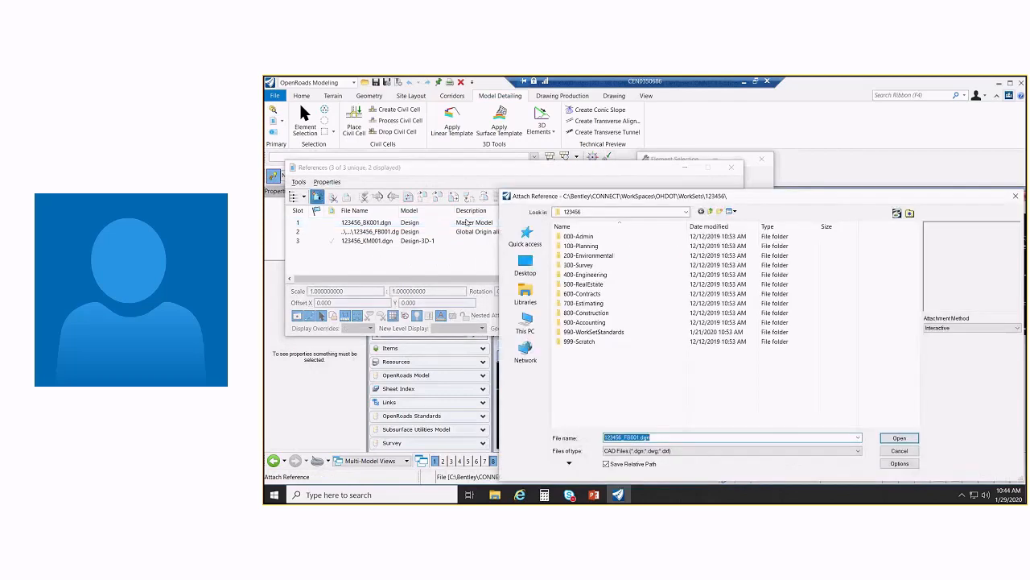
pyautogui.doubleClick(585, 274)
pyautogui.doubleClick(584, 284)
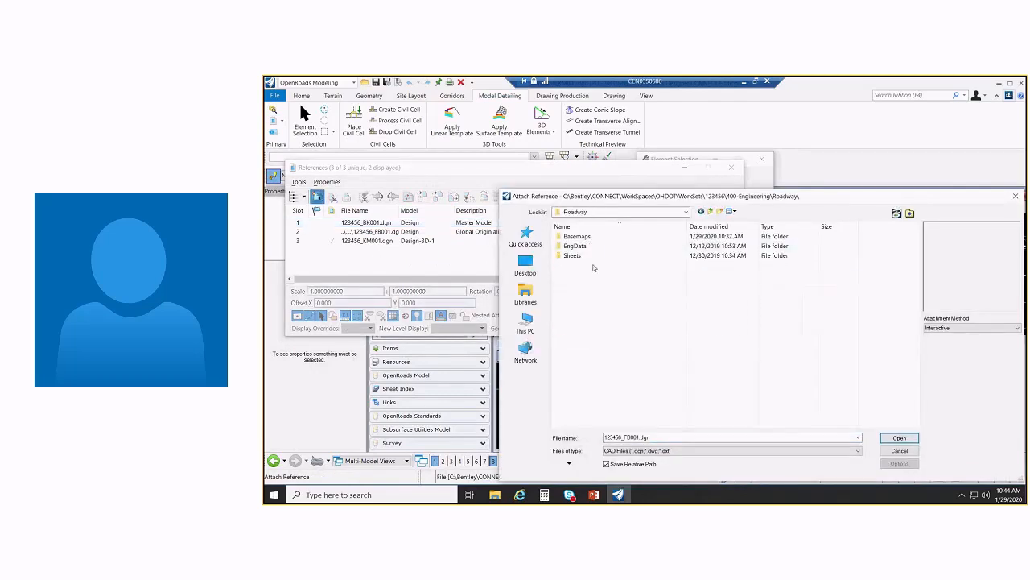
pyautogui.doubleClick(590, 235)
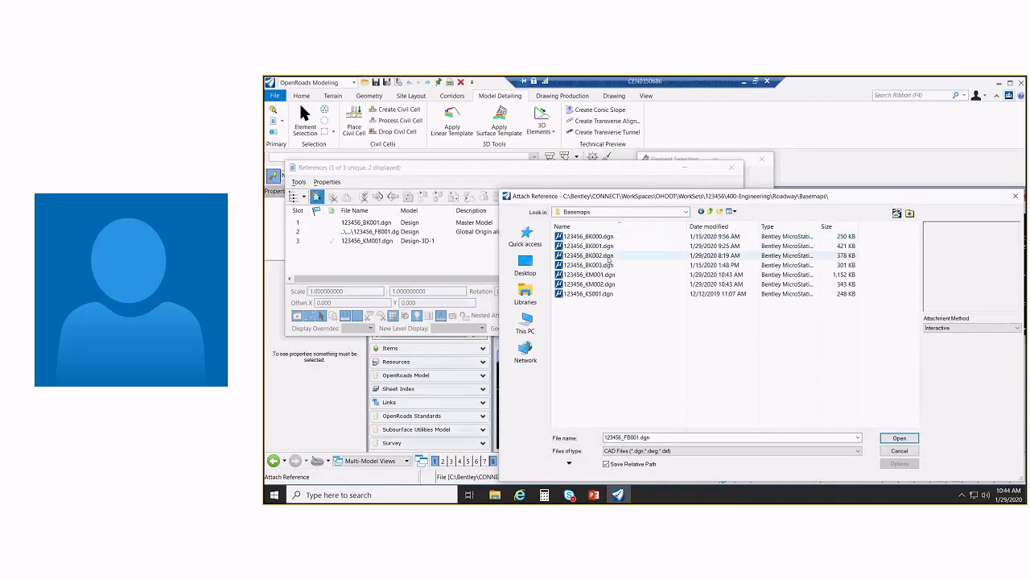
pyautogui.doubleClick(609, 259)
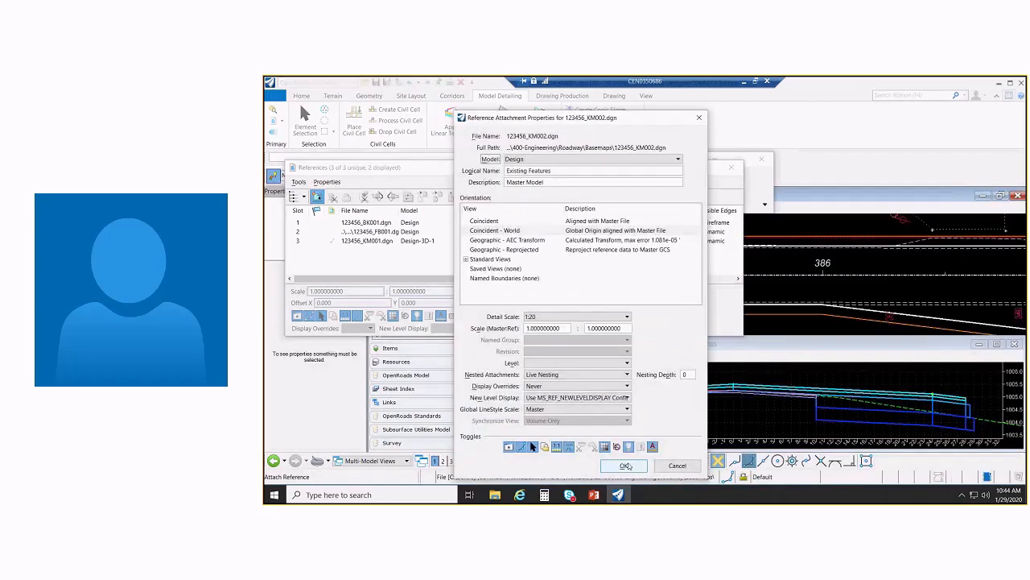
pyautogui.click(625, 465)
pyautogui.click(730, 167)
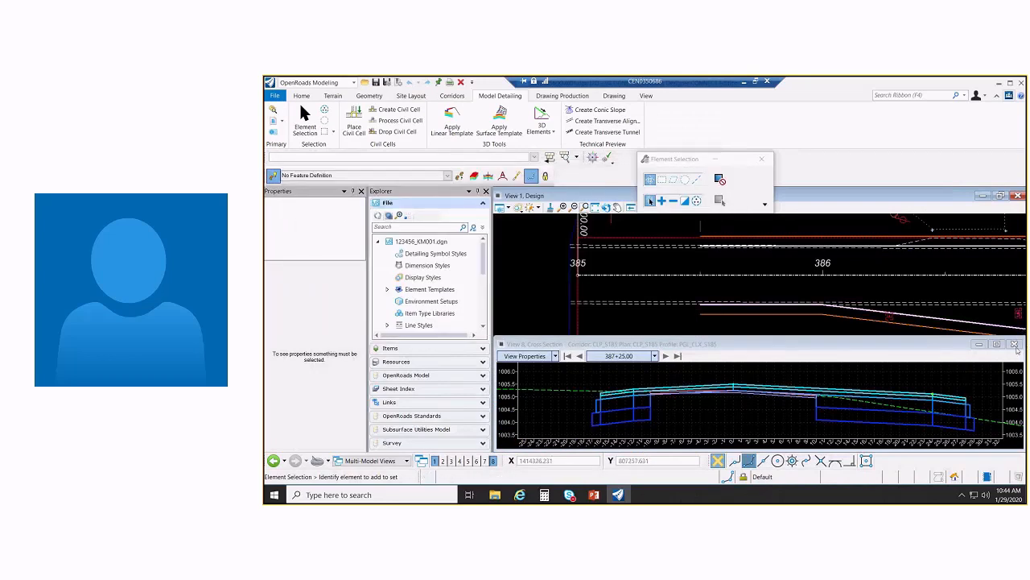
# Set up a two-view plan and cross-section layout for the CLP_S185 corridor, with the cross section in View 8
pyautogui.scroll(-2, 755, 287)
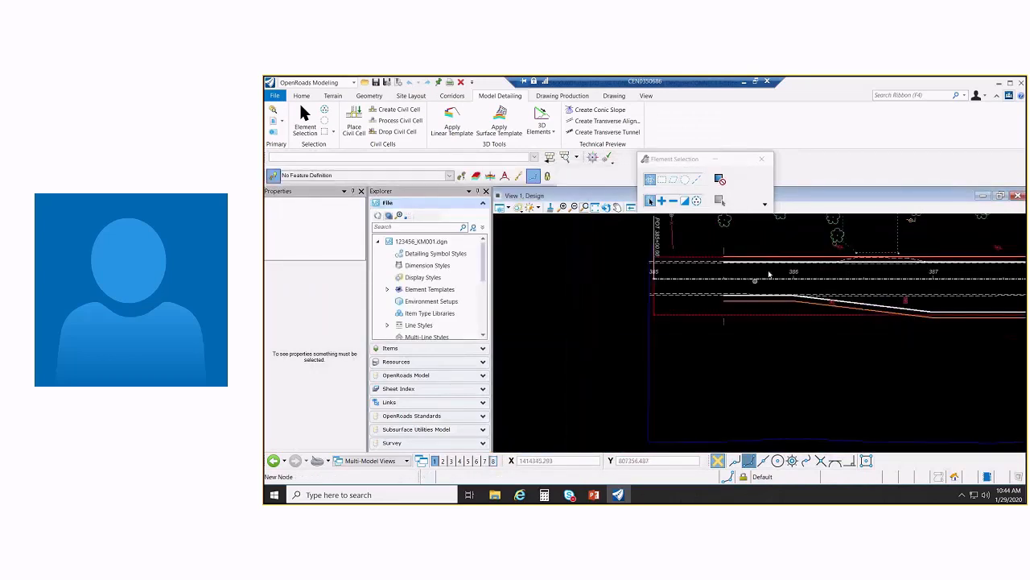
pyautogui.moveTo(768, 274); pyautogui.dragTo(701, 285, button='middle')
pyautogui.rightClick(699, 249)
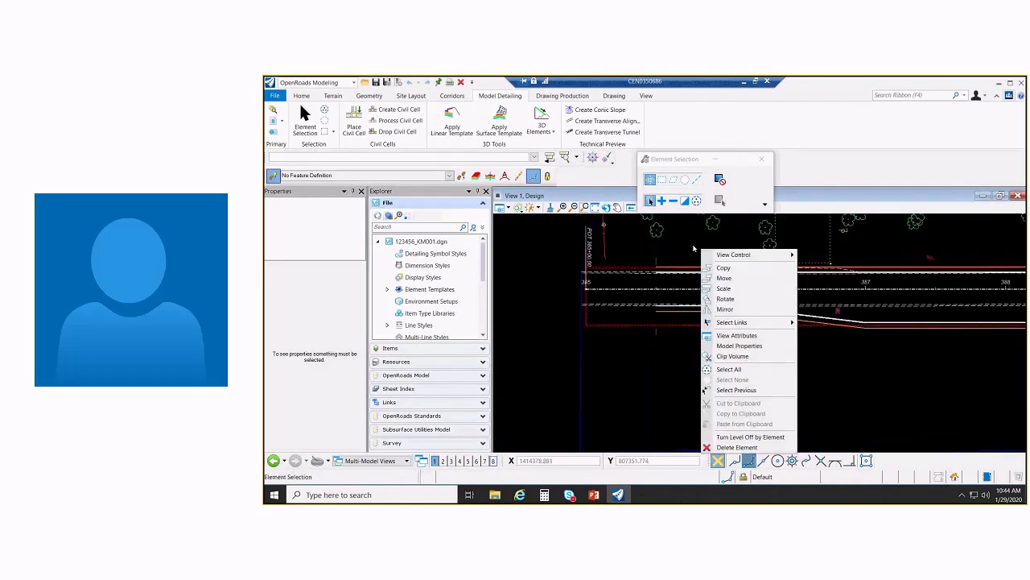
pyautogui.moveTo(739, 255)
pyautogui.click(832, 267)
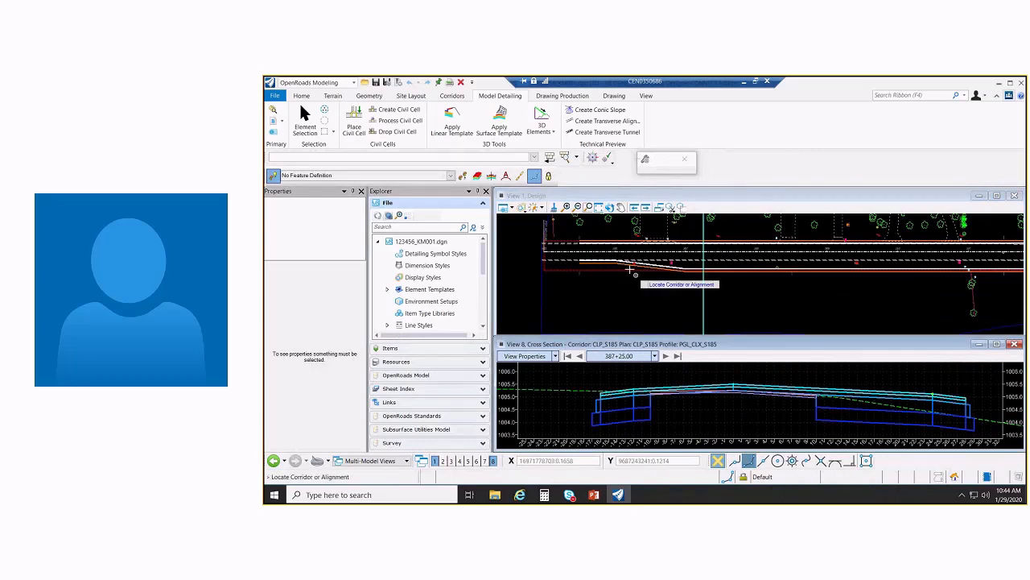
pyautogui.click(630, 269)
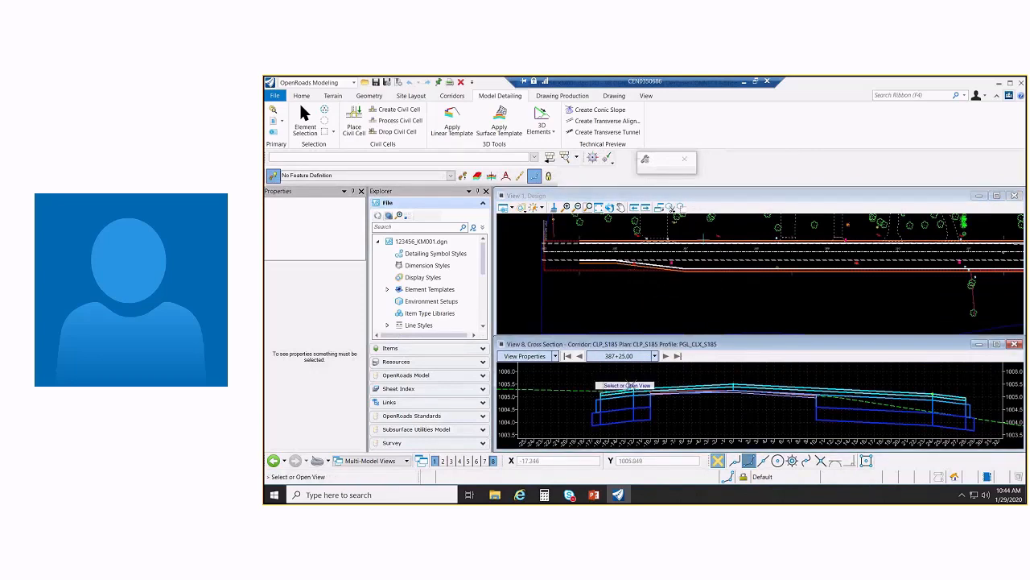
pyautogui.click(708, 376)
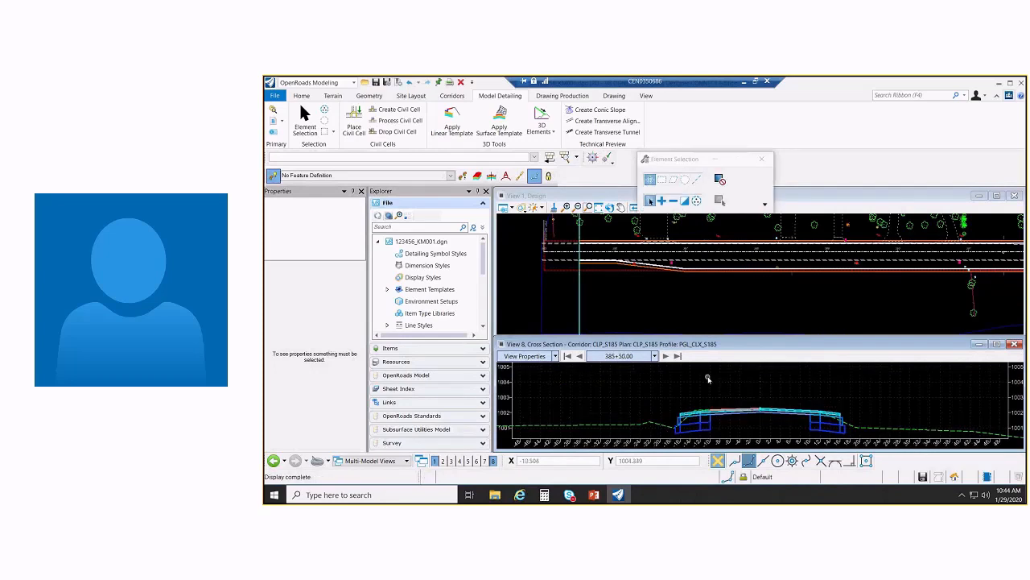
# Advance the corridor cross section to station 386+25.00 and examine the pavement layers around the centerline up close
pyautogui.click(667, 355)
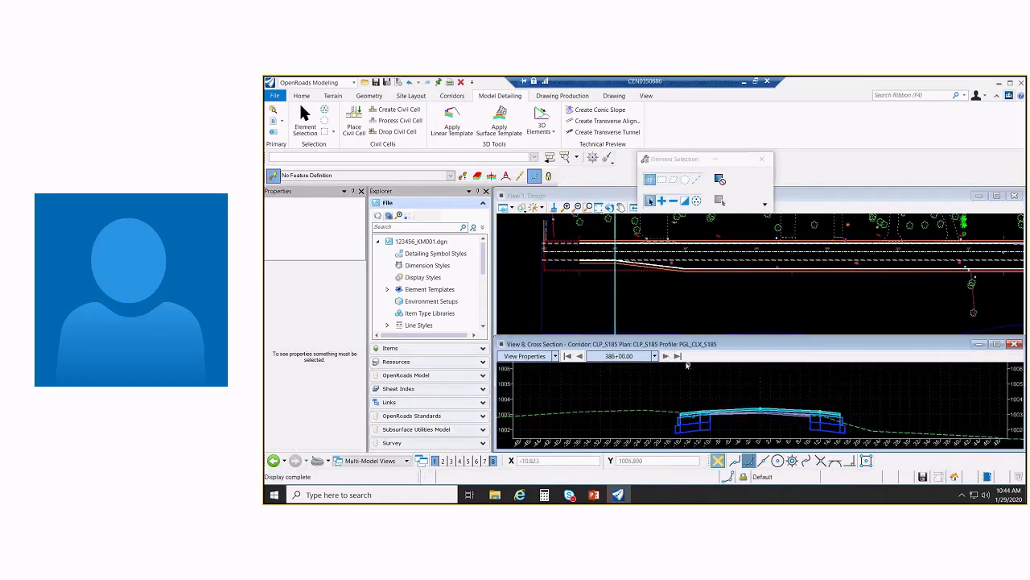
pyautogui.click(667, 355)
pyautogui.moveTo(806, 383); pyautogui.dragTo(796, 374, button='middle')
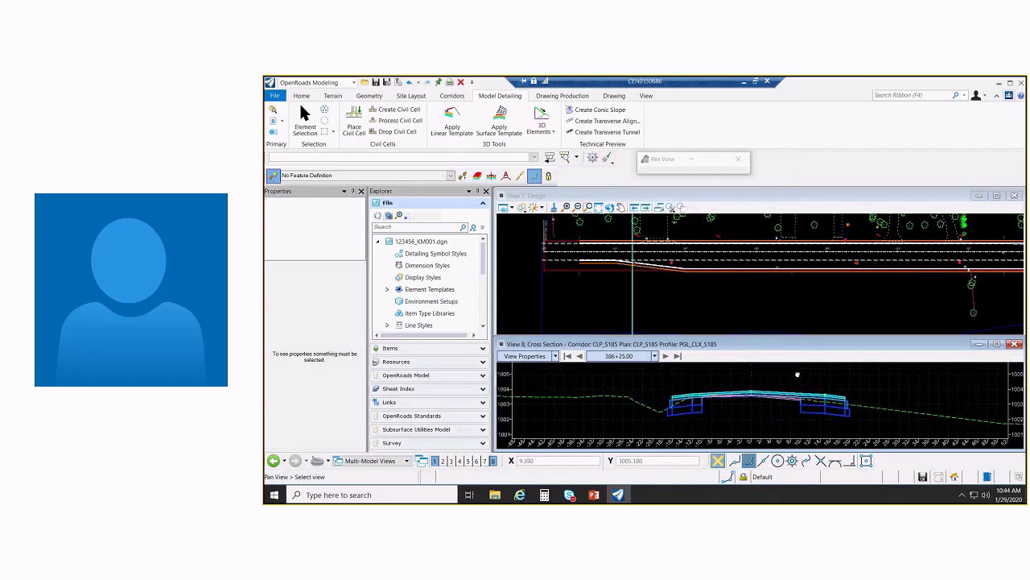
pyautogui.scroll(1, 759, 408)
pyautogui.scroll(1, 757, 405)
pyautogui.moveTo(758, 405); pyautogui.dragTo(758, 413, button='middle')
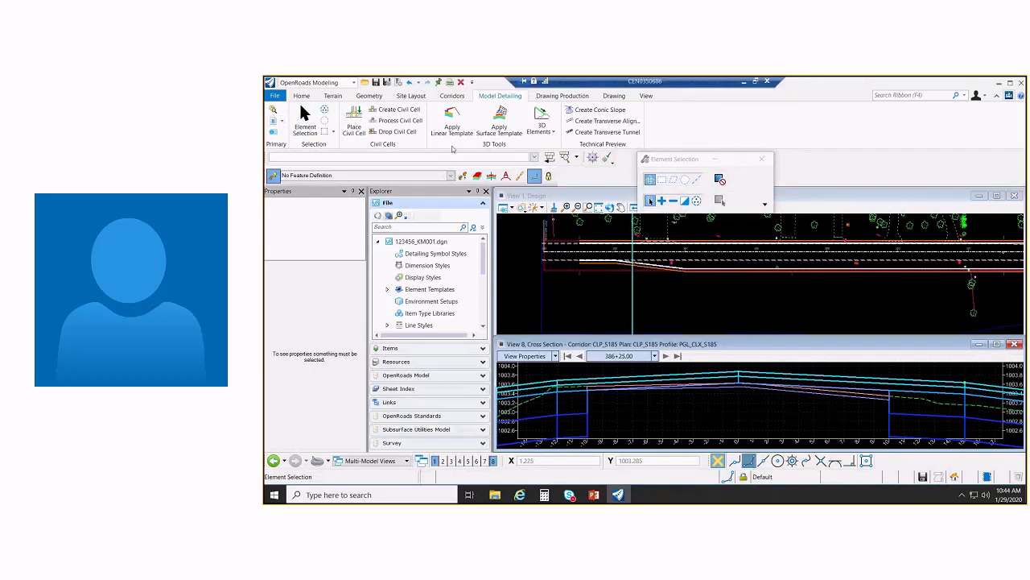
# Check the level display of View 8 for the Existing Features reference of 123456_KM002.dgn nested under Design-3D-1
pyautogui.hotkey('ctrl', 'e')
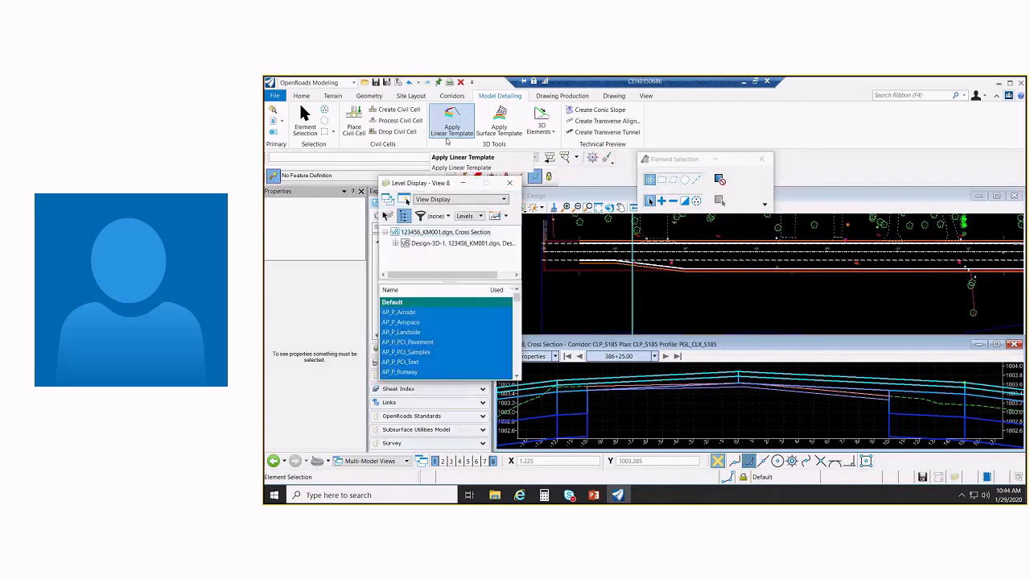
pyautogui.click(460, 243)
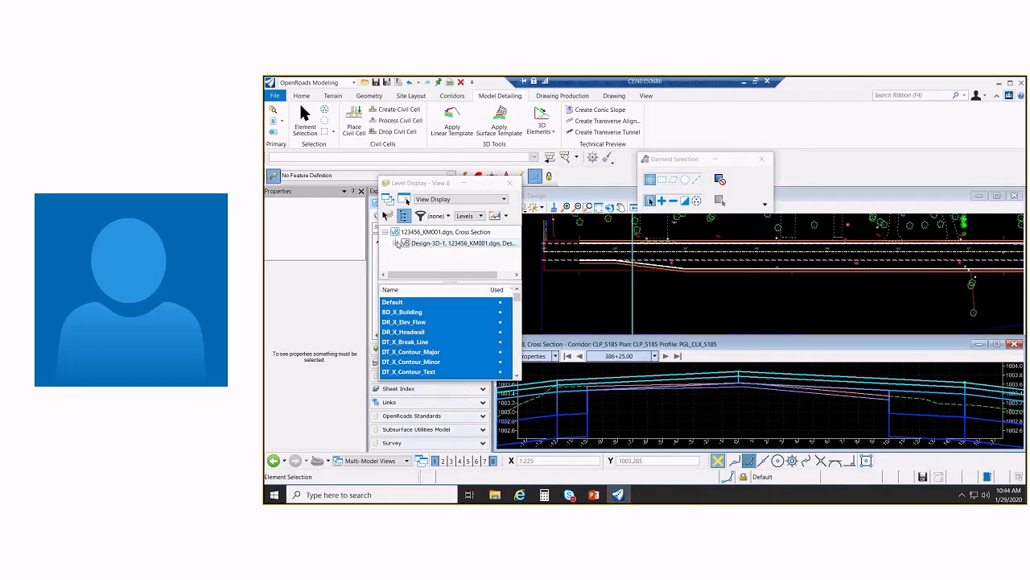
pyautogui.click(396, 243)
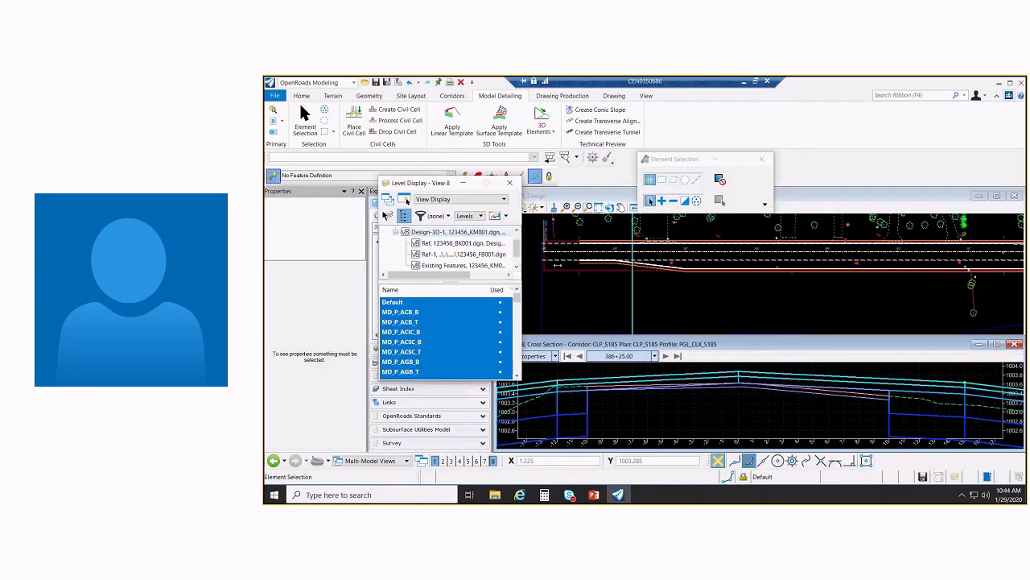
pyautogui.moveTo(556, 264); pyautogui.dragTo(564, 268)
pyautogui.click(531, 290)
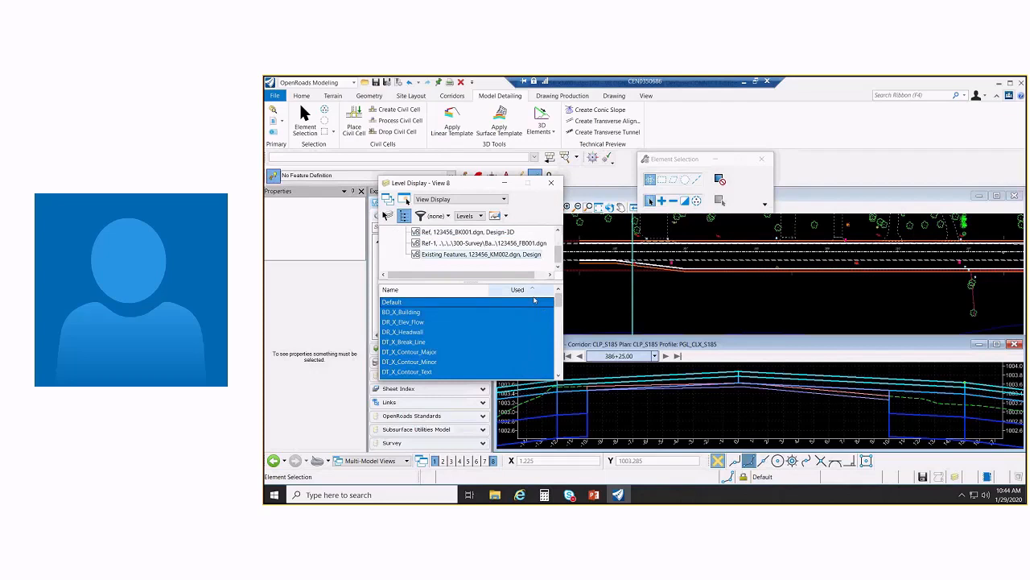
pyautogui.click(550, 183)
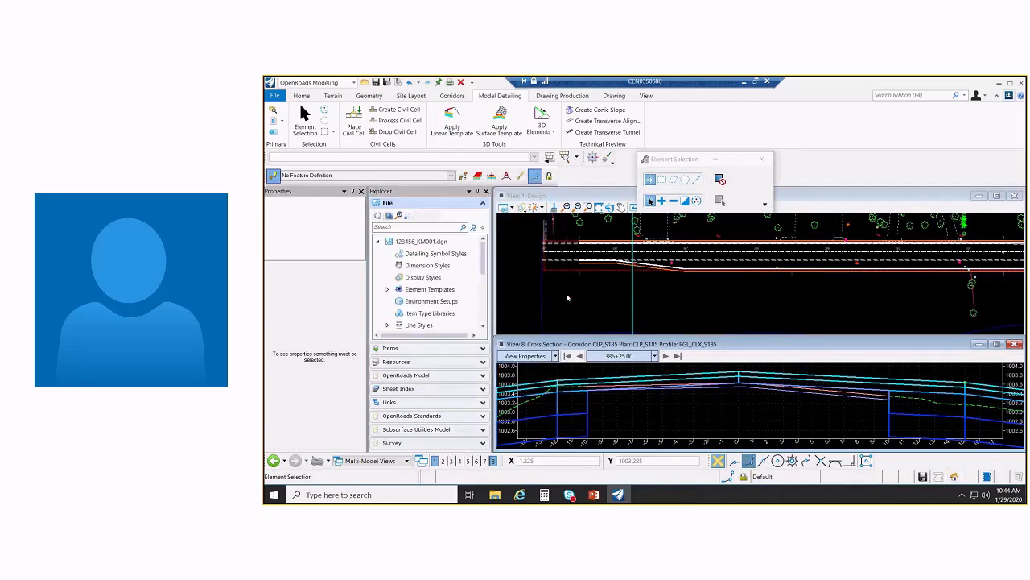
# Save the settings of 123456_KM001.dgn and exit OpenRoads Designer
pyautogui.click(567, 298)
pyautogui.hotkey('ctrl', 'f')
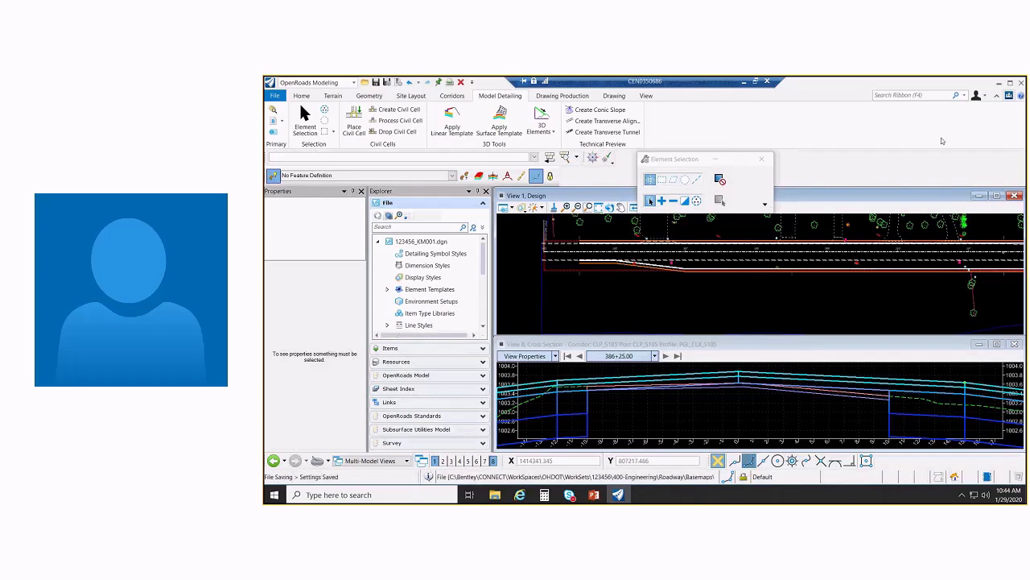
pyautogui.hotkey('alt', 'f')
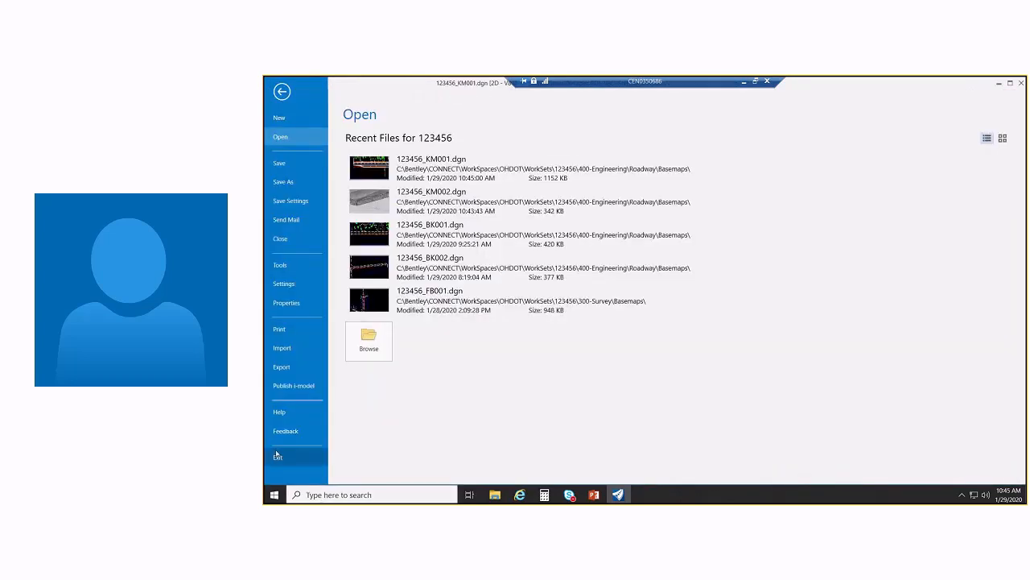
pyautogui.click(277, 455)
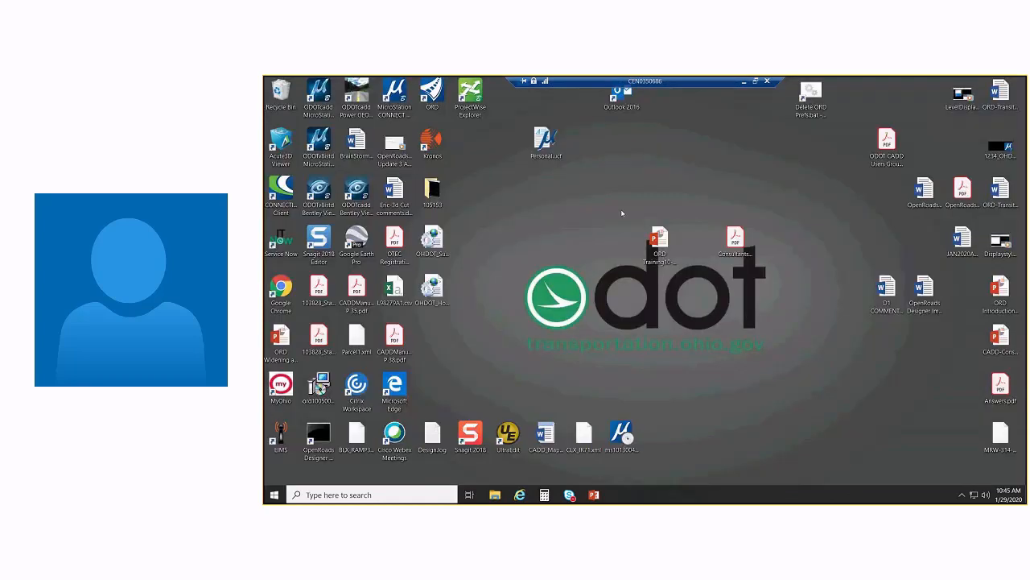
# Restart OpenRoads Designer, skip the ProjectWise login and reopen 123456_KM001.dgn from the recent files
pyautogui.doubleClick(432, 92)
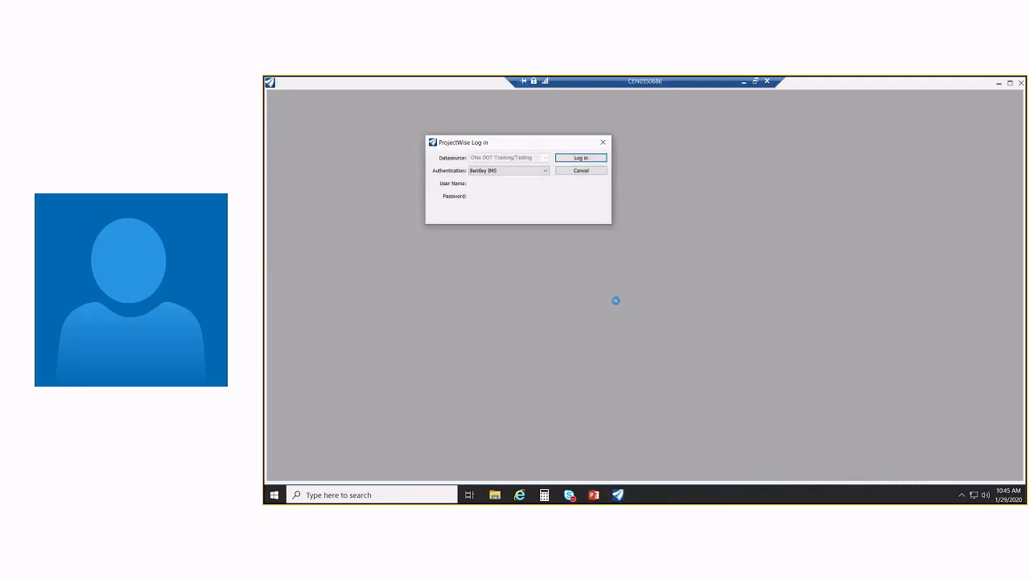
pyautogui.click(582, 171)
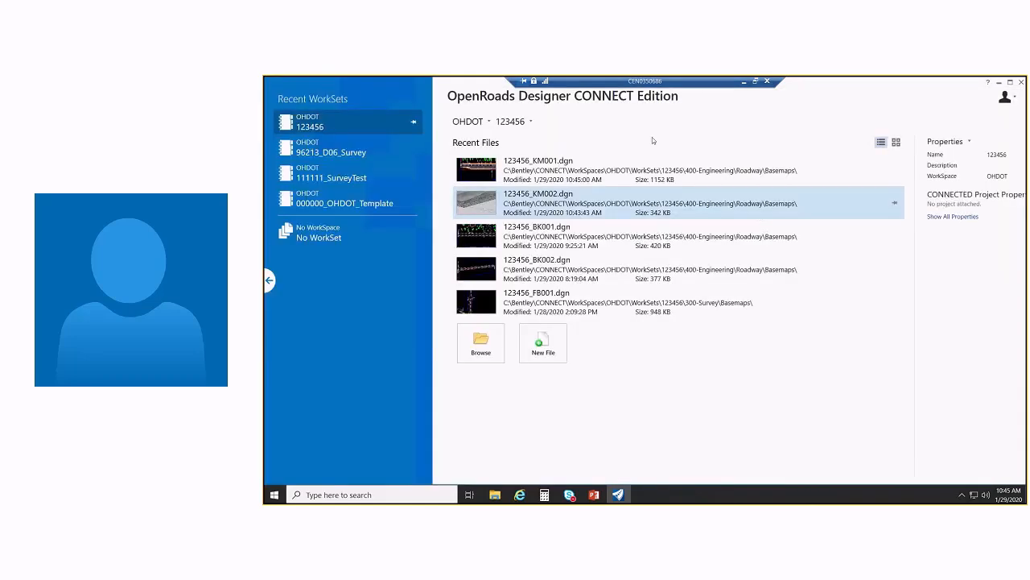
pyautogui.click(573, 176)
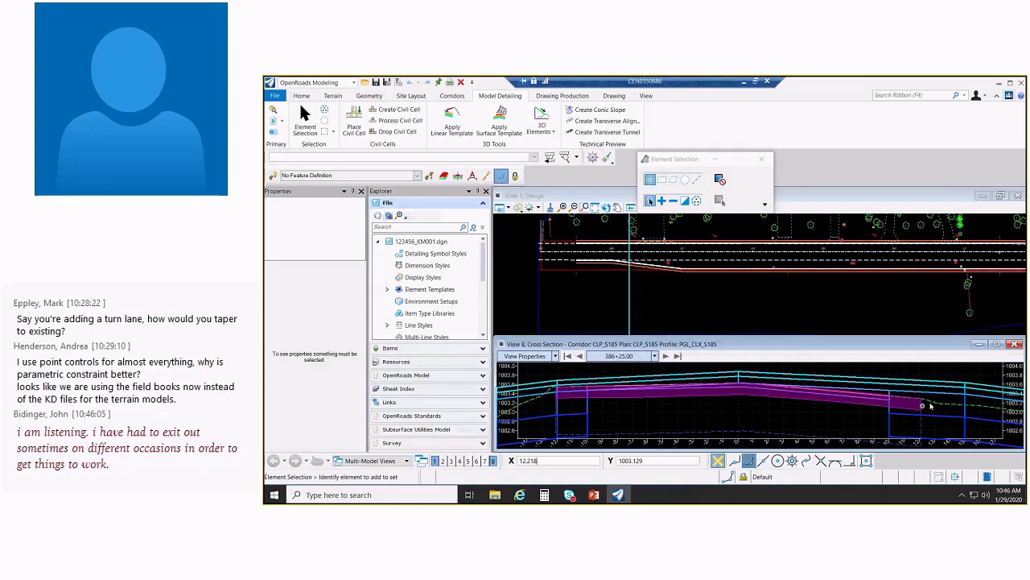
# Examine the existing concrete pavement and its edge in the 386+25.00 cross section, and the surrounding road in plan
pyautogui.scroll(-3, 783, 417)
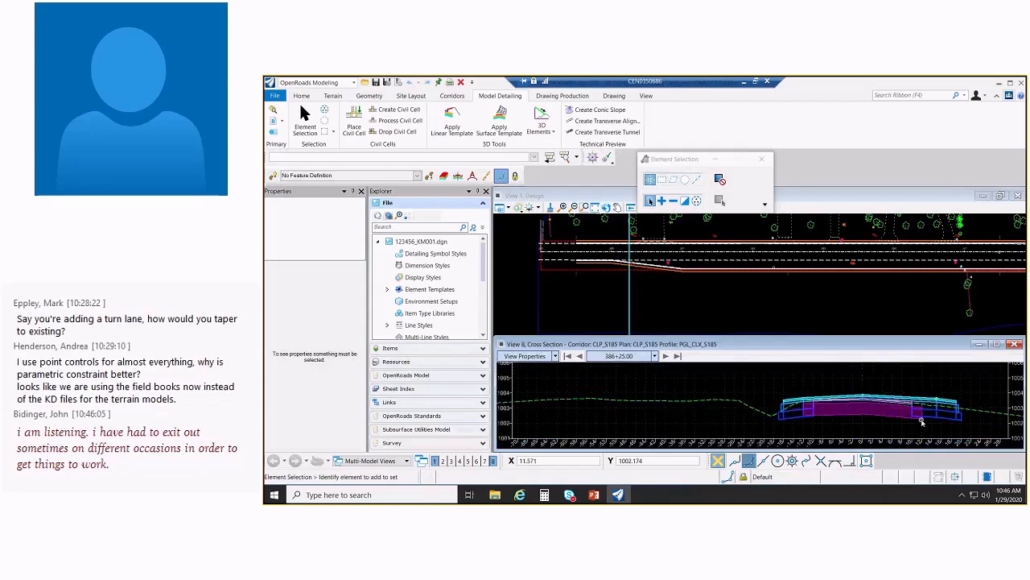
pyautogui.scroll(3, 931, 425)
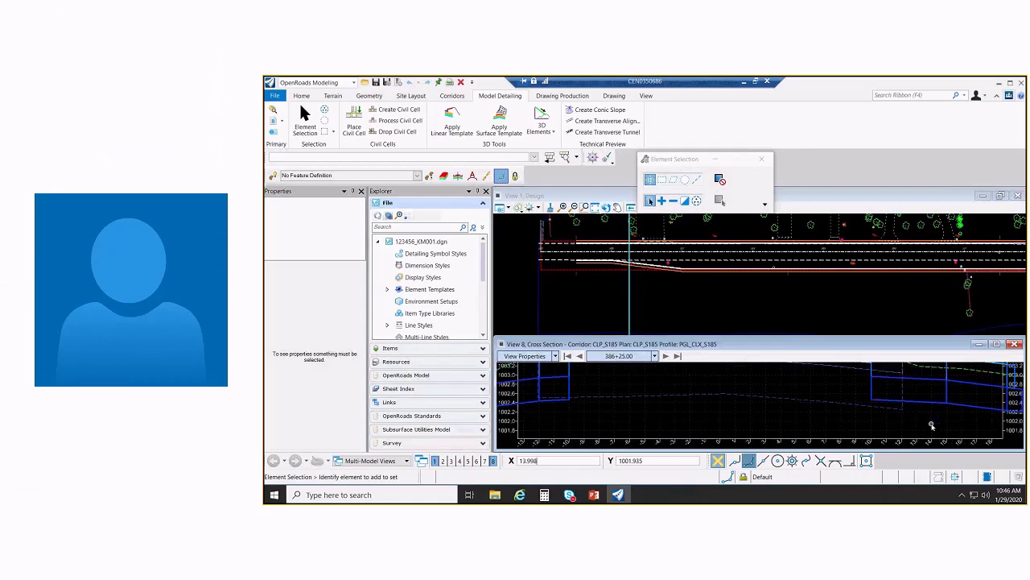
pyautogui.moveTo(910, 373); pyautogui.dragTo(863, 393, button='middle')
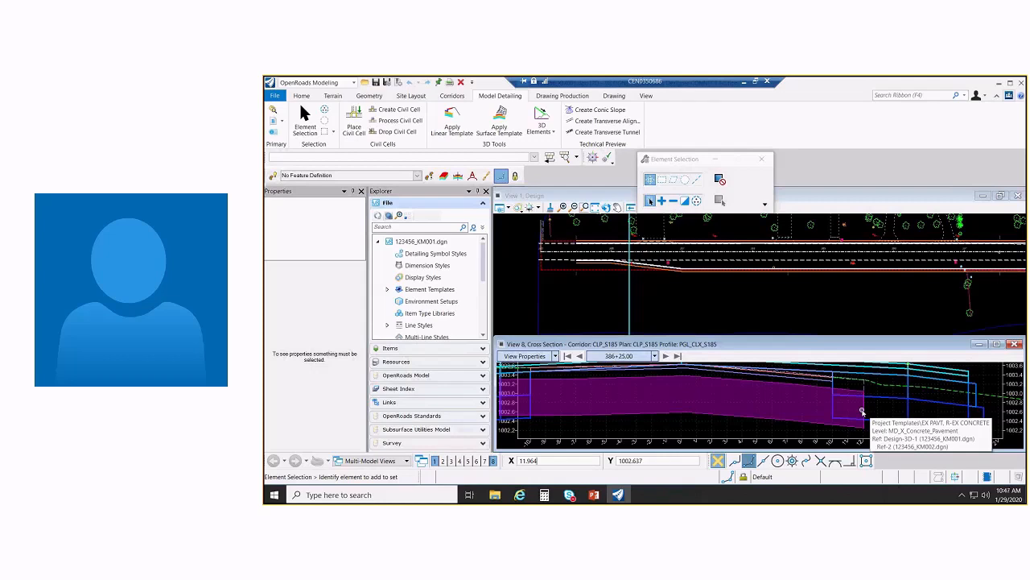
pyautogui.click(801, 308)
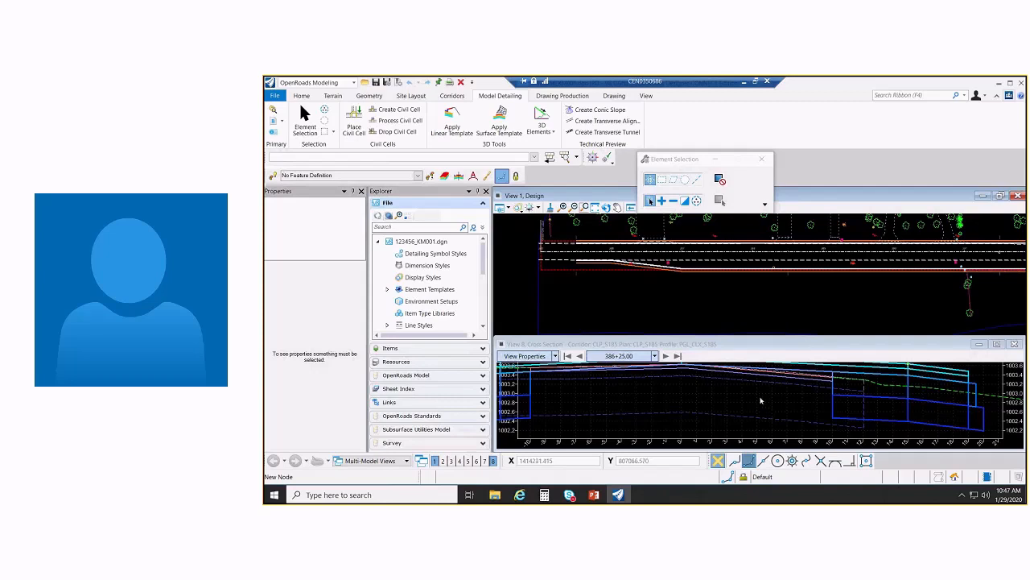
pyautogui.scroll(-2, 760, 400)
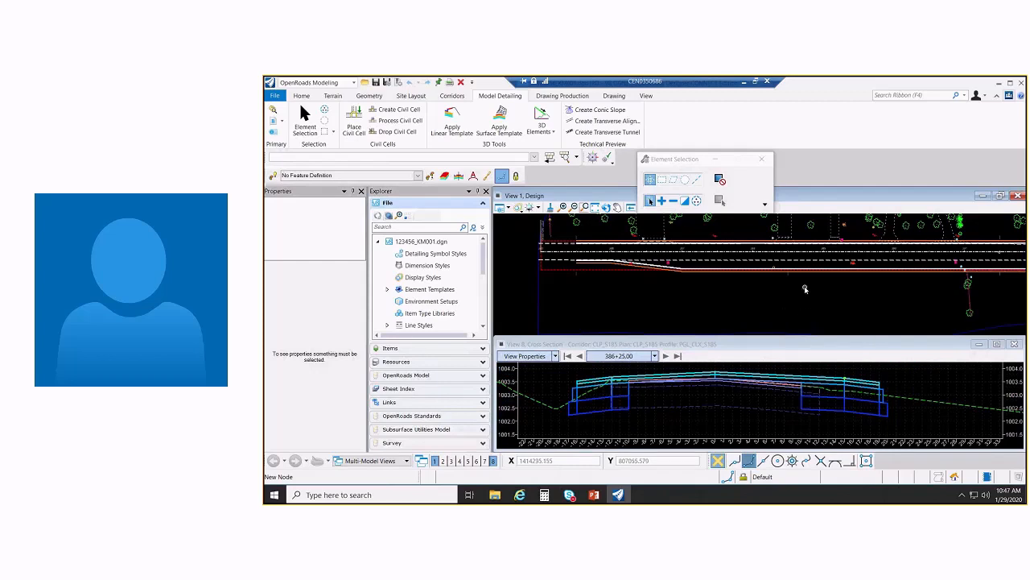
pyautogui.scroll(-1, 812, 236)
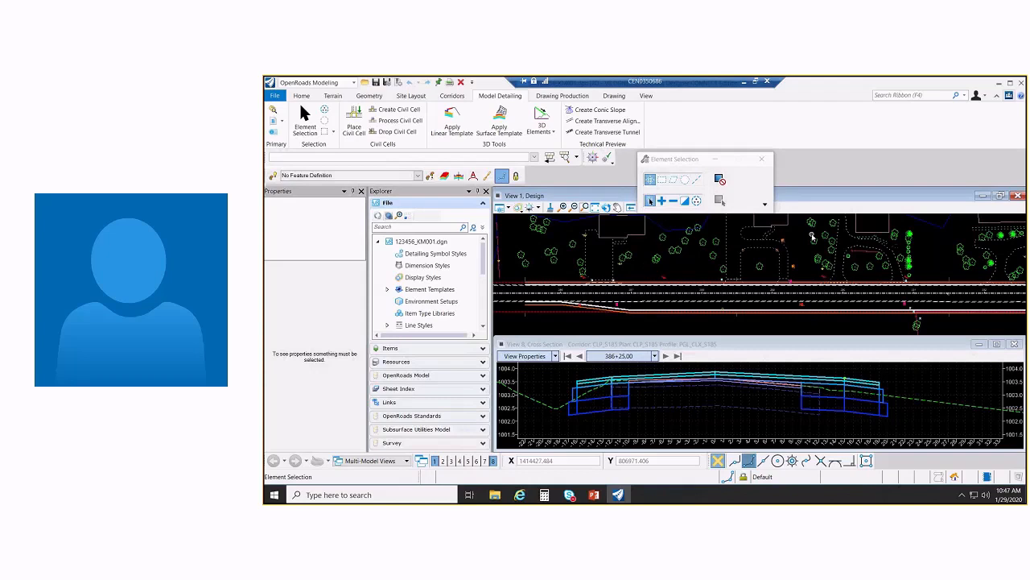
pyautogui.moveTo(812, 236); pyautogui.dragTo(788, 254, button='middle')
pyautogui.moveTo(729, 271)
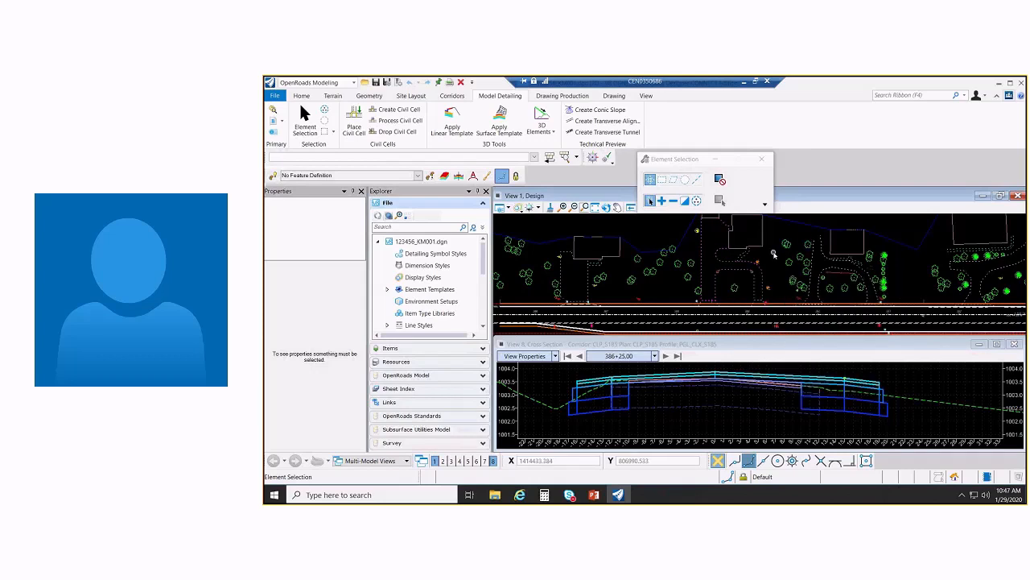
# Switch to the widening and resurfacing PowerPoint presentation, look through its remaining slides, and return to OpenRoads Designer
pyautogui.click(594, 496)
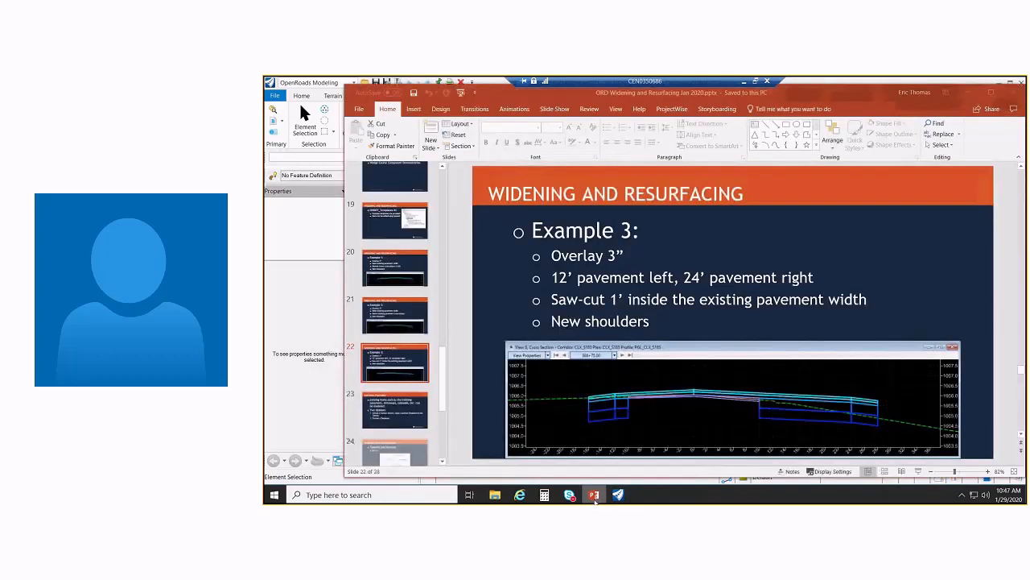
pyautogui.scroll(-5, 440, 411)
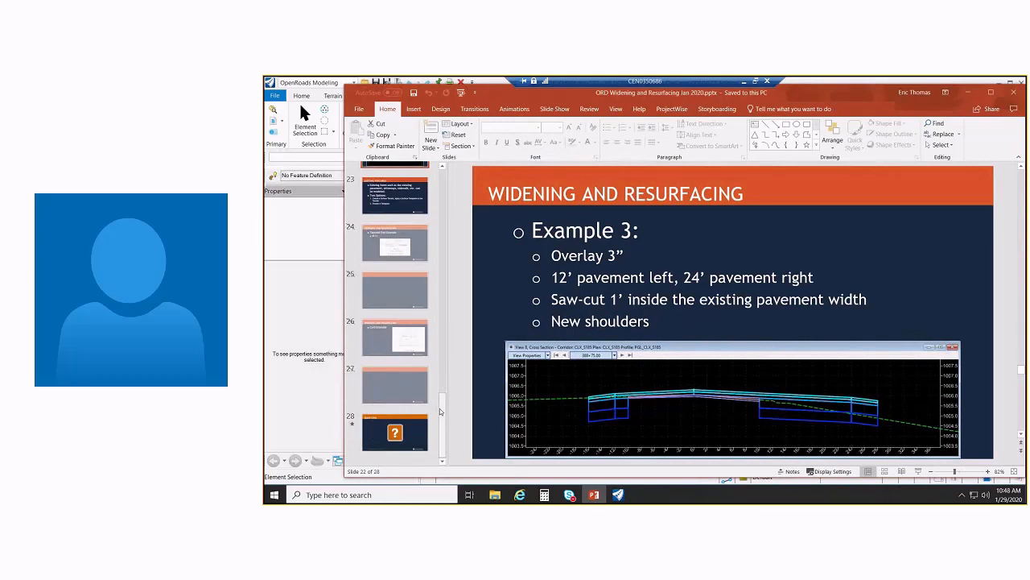
pyautogui.click(968, 95)
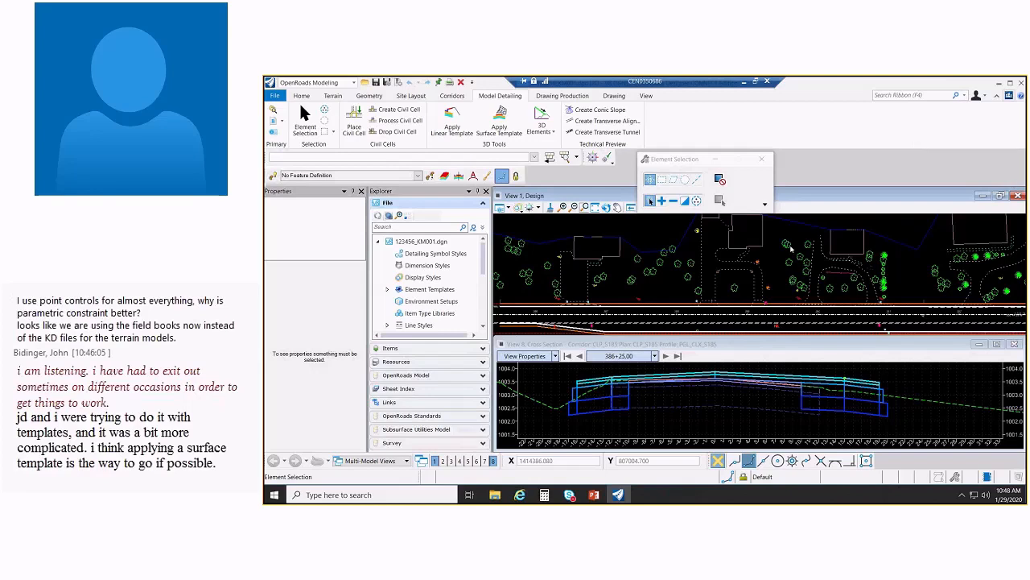
# Examine the existing pavement's edge beside the saw-cut in the 386+25.00 cross section, and maximize the cross-section view
pyautogui.moveTo(791, 249); pyautogui.dragTo(791, 248, button='middle')
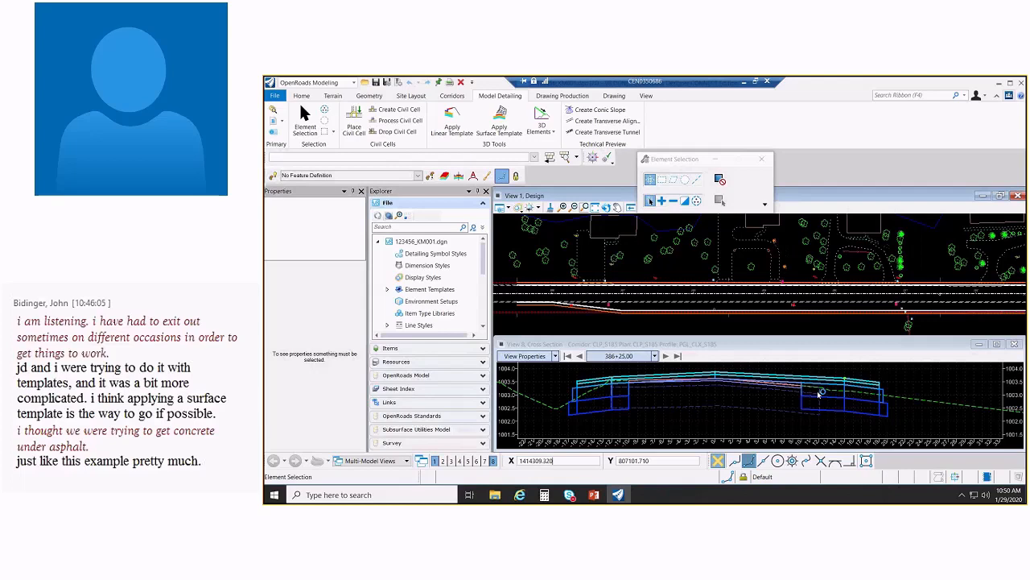
pyautogui.scroll(5, 854, 388)
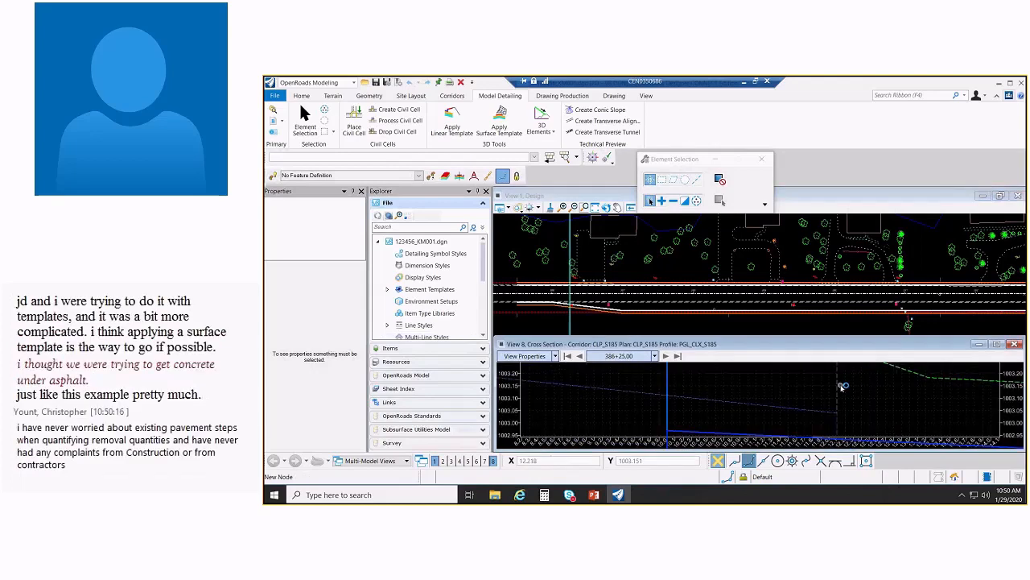
pyautogui.moveTo(837, 387)
pyautogui.scroll(-5, 802, 248)
pyautogui.scroll(-3, 764, 393)
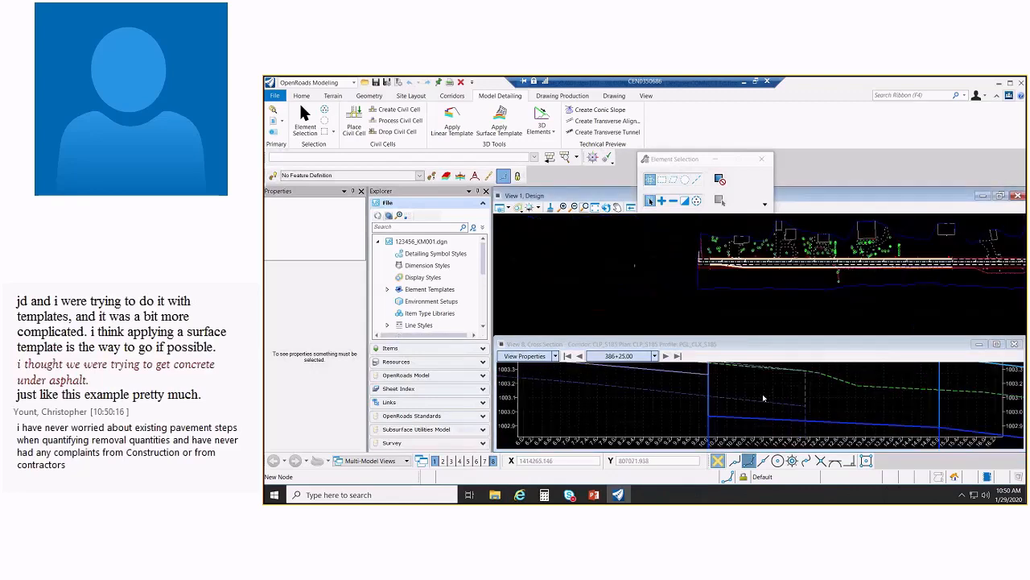
pyautogui.moveTo(759, 389); pyautogui.dragTo(914, 407, button='middle')
pyautogui.scroll(-3, 778, 398)
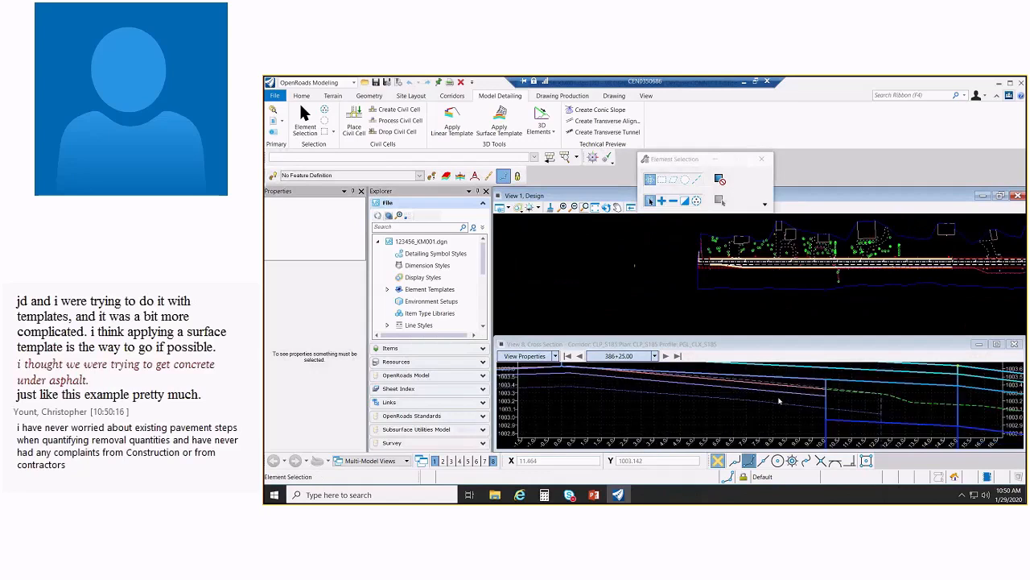
pyautogui.moveTo(778, 400); pyautogui.dragTo(803, 408, button='middle')
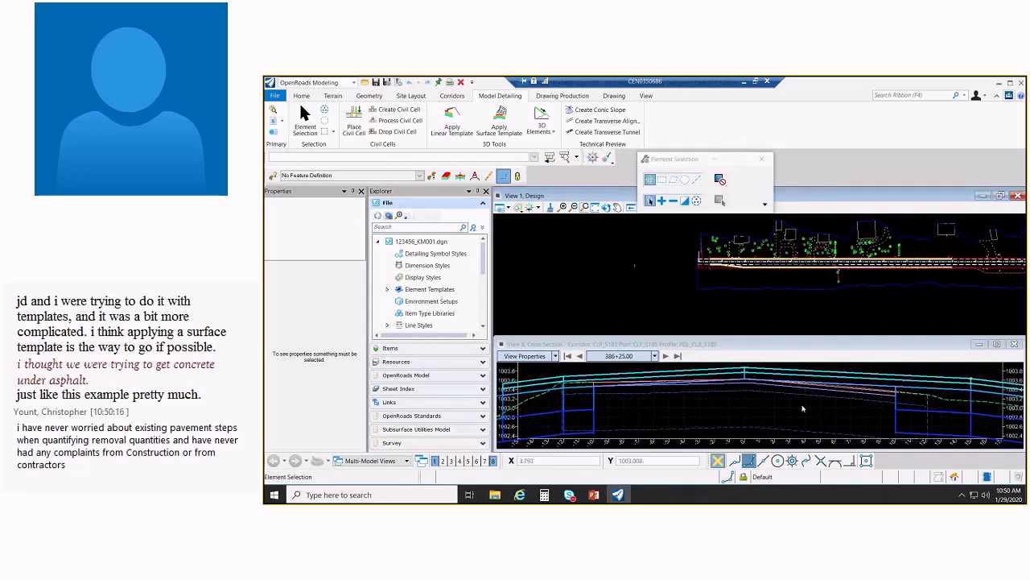
pyautogui.click(996, 344)
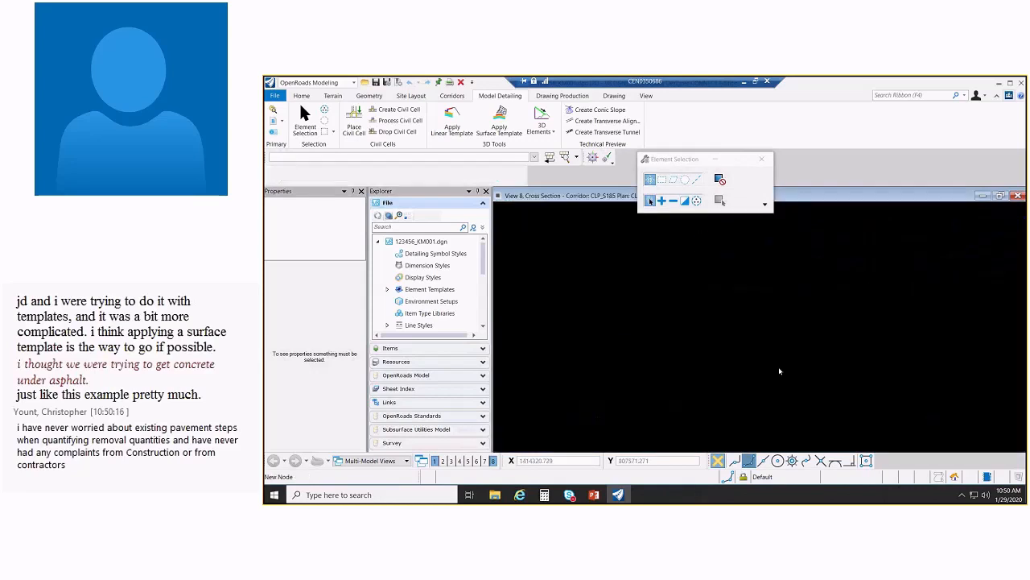
pyautogui.moveTo(760, 324); pyautogui.dragTo(764, 367, button='middle')
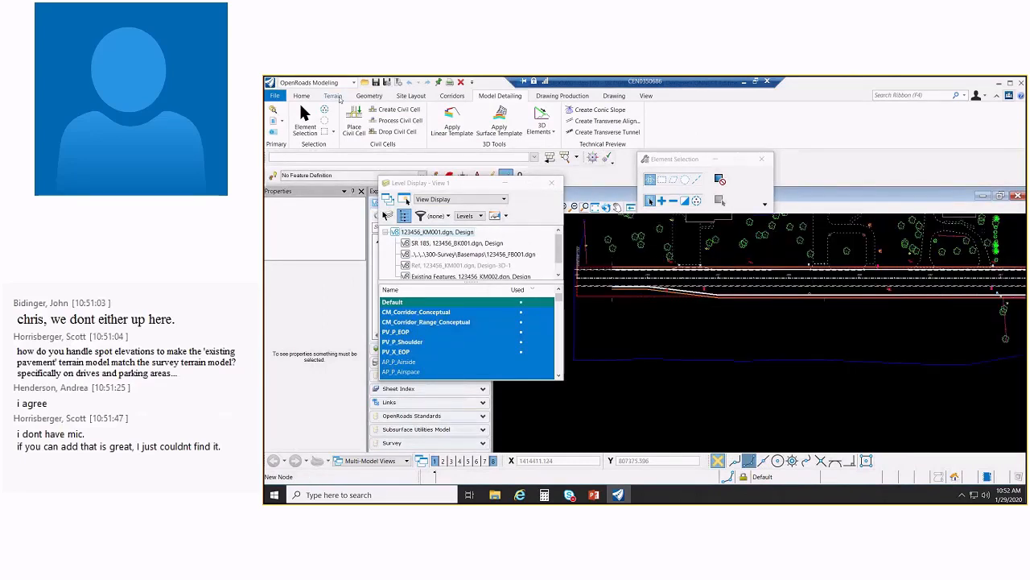
# Start adding features to a terrain model, review the available feature types and choose Break Line
pyautogui.click(337, 97)
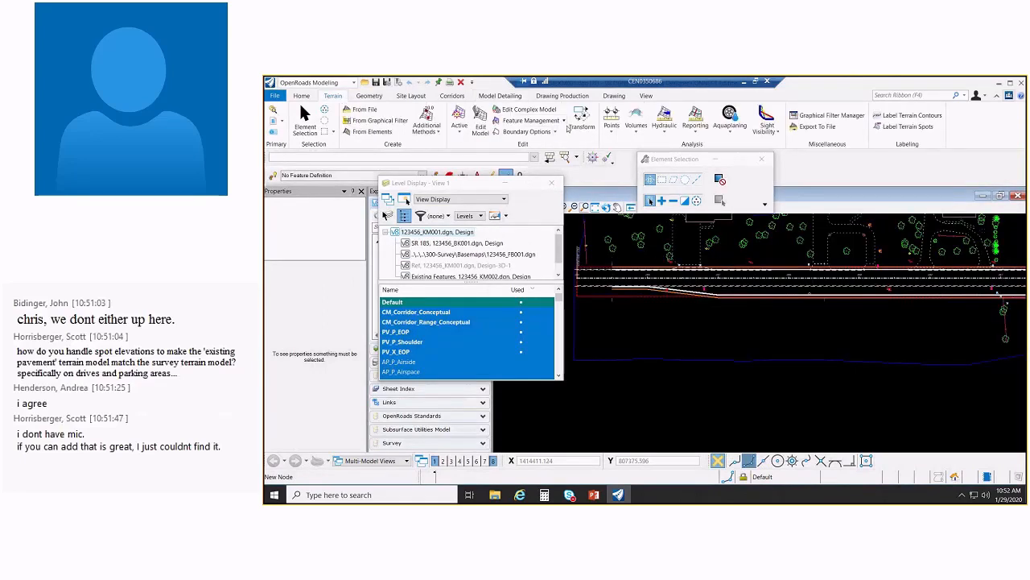
pyautogui.click(565, 121)
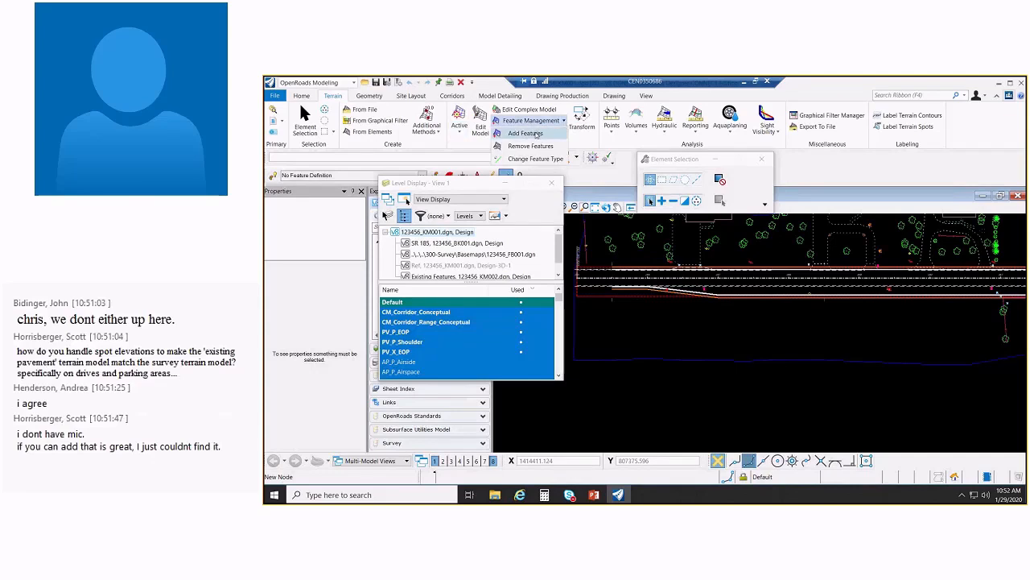
pyautogui.click(536, 133)
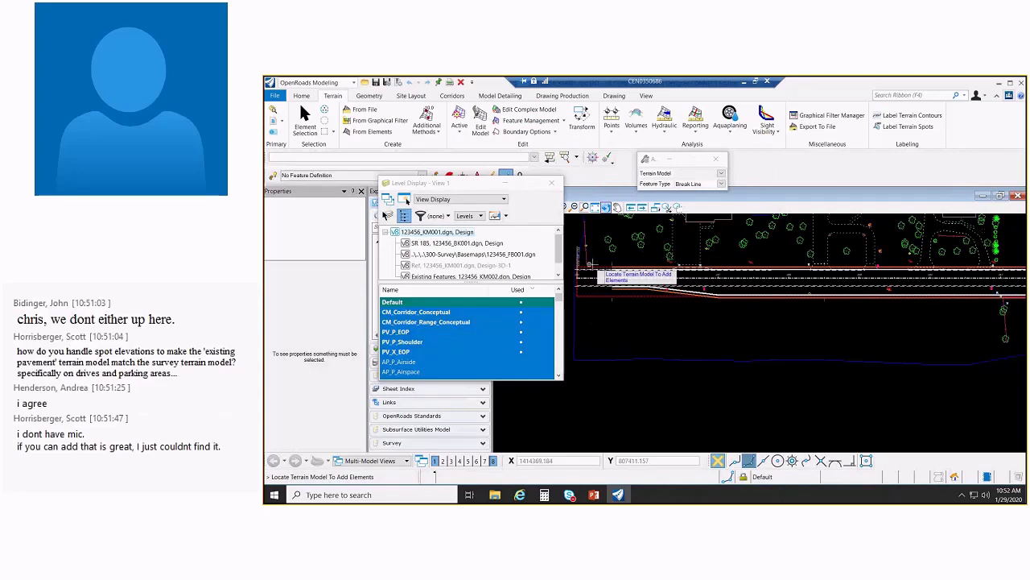
pyautogui.click(722, 183)
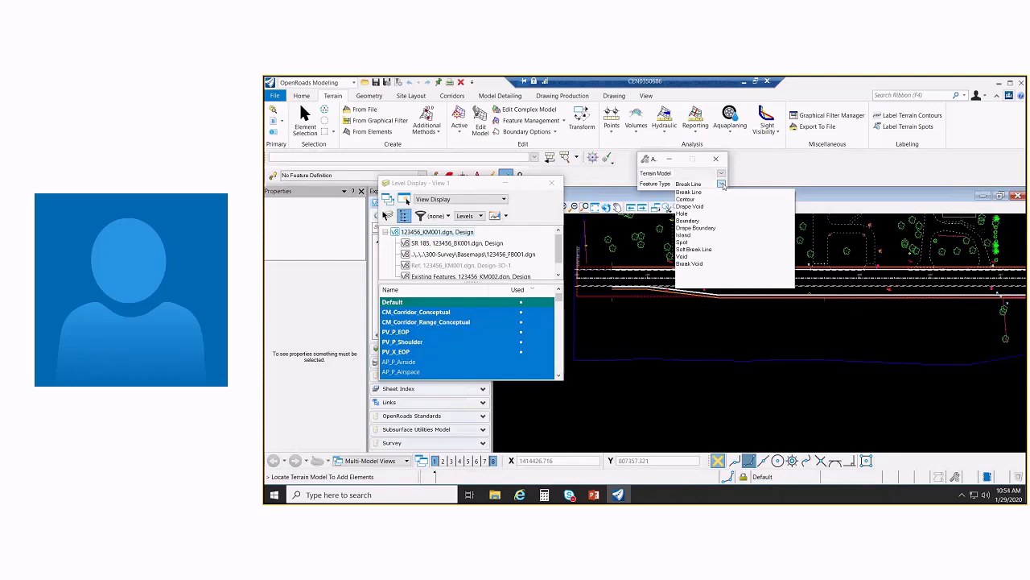
pyautogui.click(688, 192)
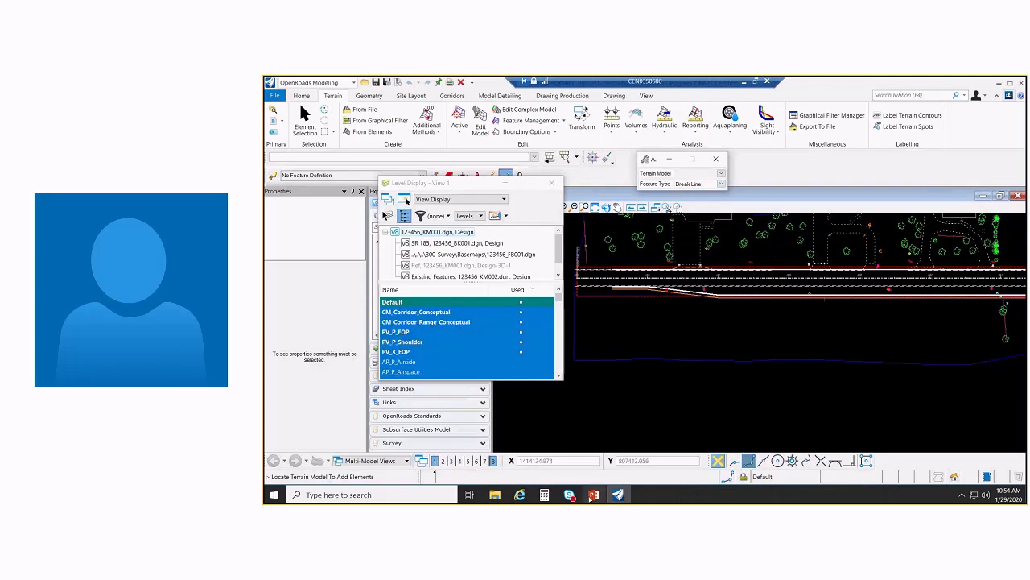